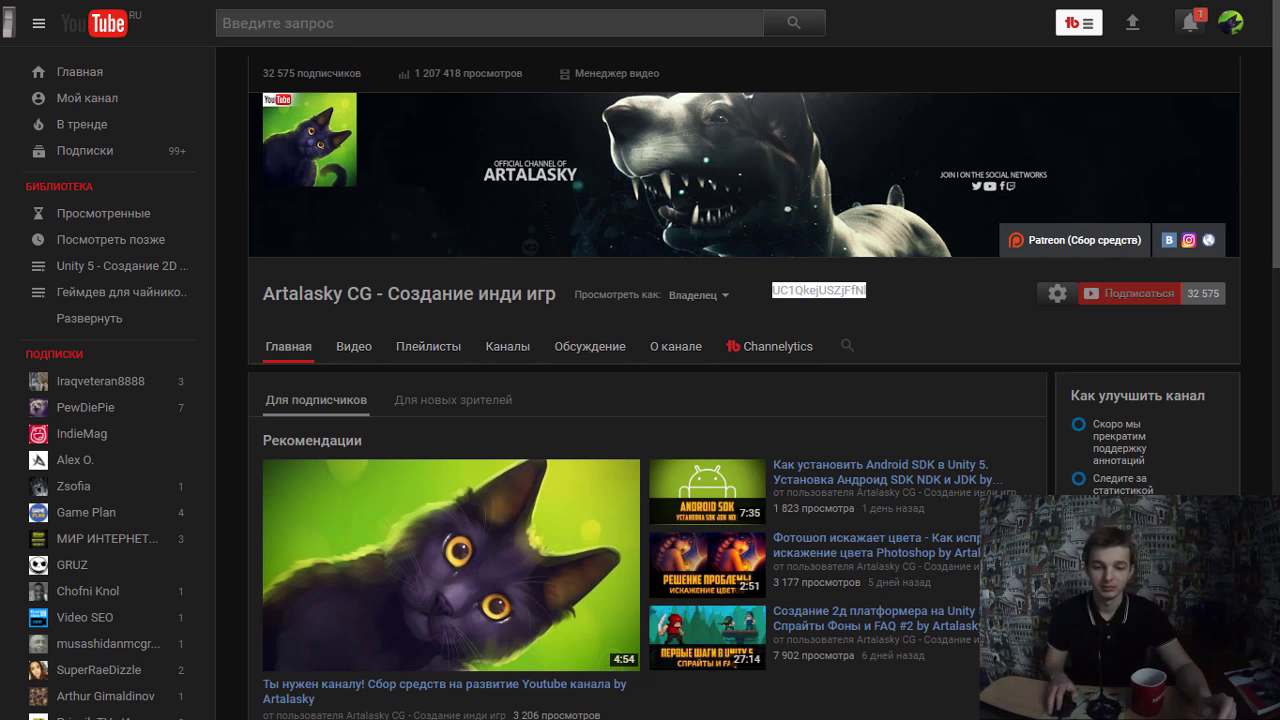
Open Econ Dude from the Artalasky channel's Friends panel and scroll through its uploaded videos.
{"action": "scroll", "coordinate": [1158, 428], "scroll_direction": "down", "scroll_amount": 3}
{"action": "scroll", "coordinate": [1158, 428], "scroll_direction": "down", "scroll_amount": 3}
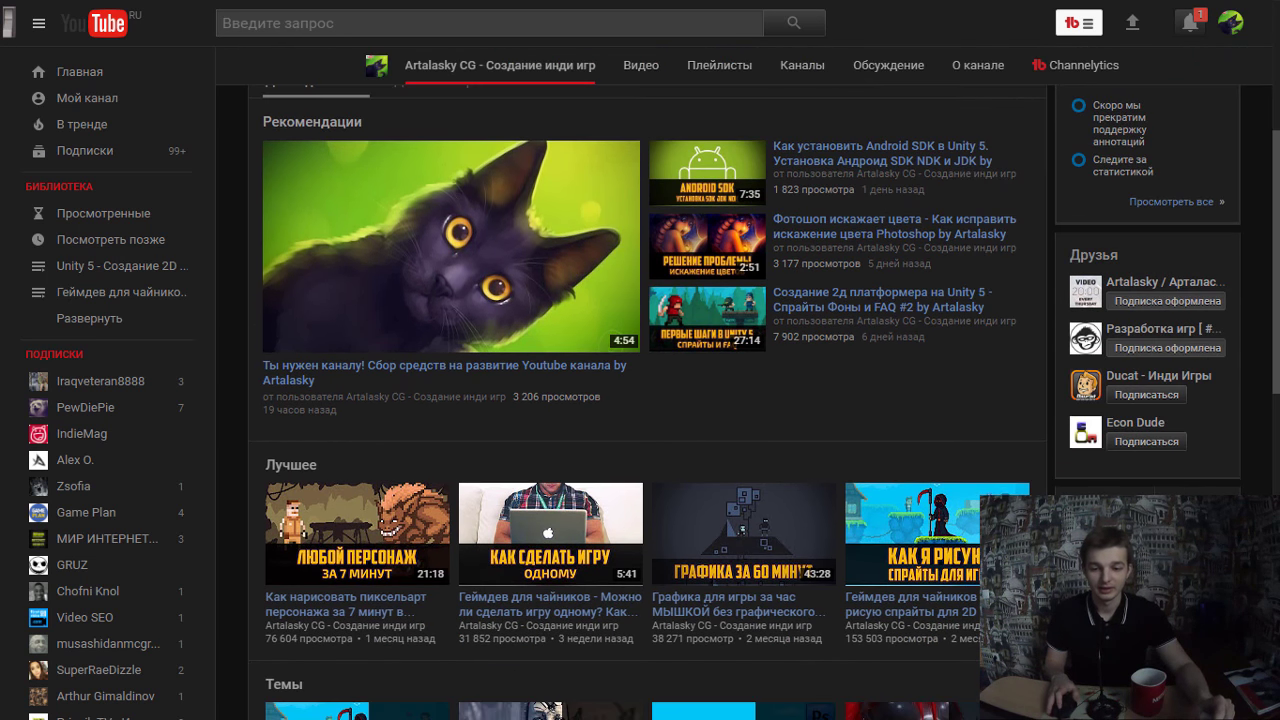
{"action": "left_click", "coordinate": [1158, 428]}
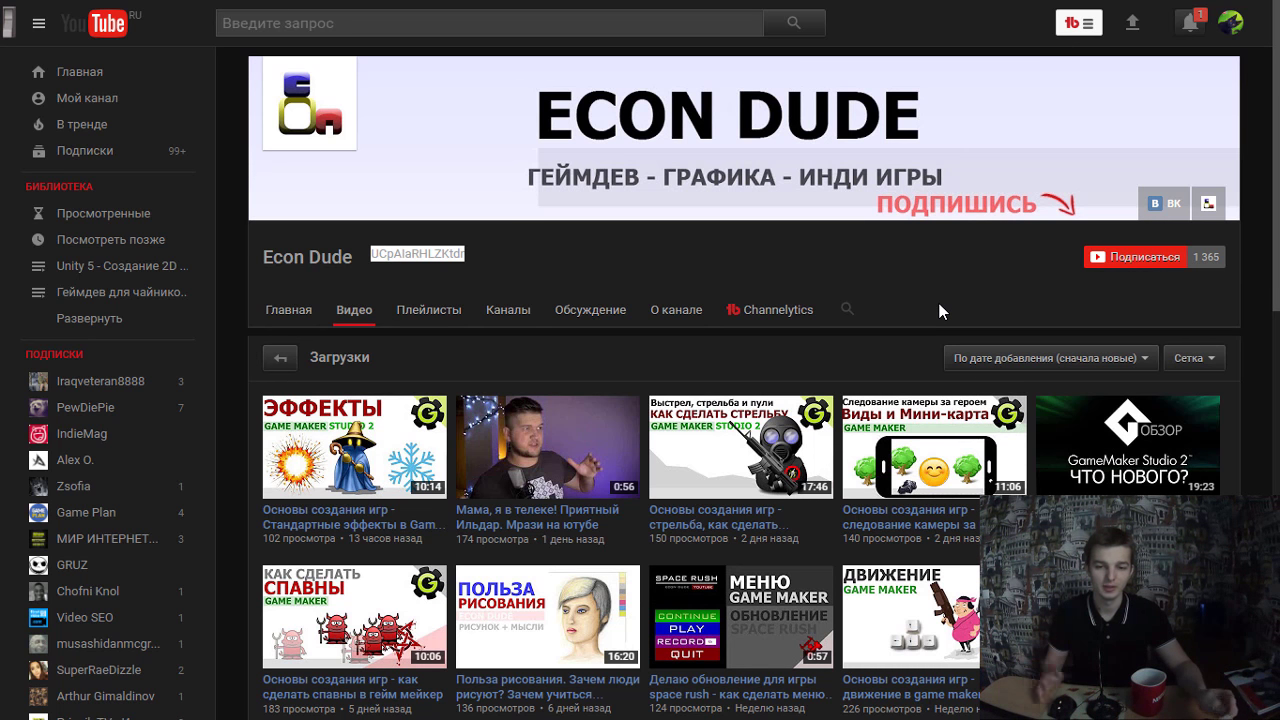
{"action": "scroll", "coordinate": [1253, 351], "scroll_direction": "down", "scroll_amount": 1}
{"action": "scroll", "coordinate": [1253, 351], "scroll_direction": "down", "scroll_amount": 1}
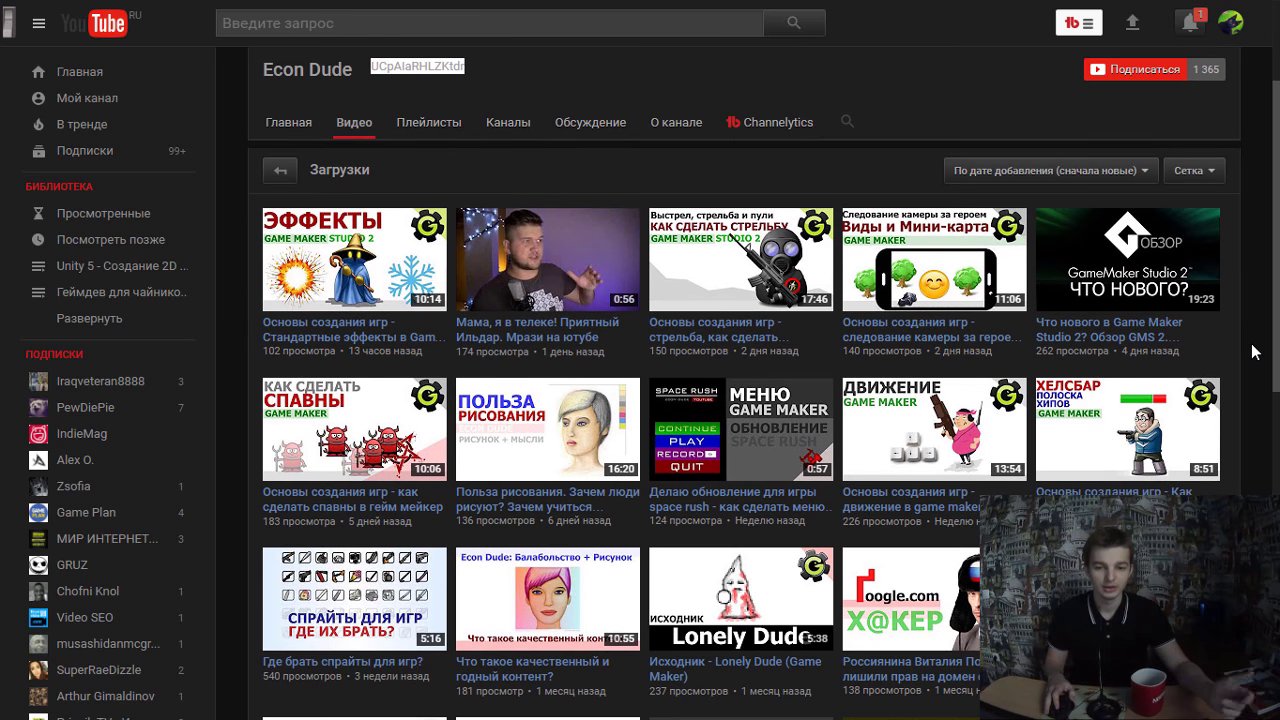
{"action": "scroll", "coordinate": [1257, 352], "scroll_direction": "up", "scroll_amount": 1}
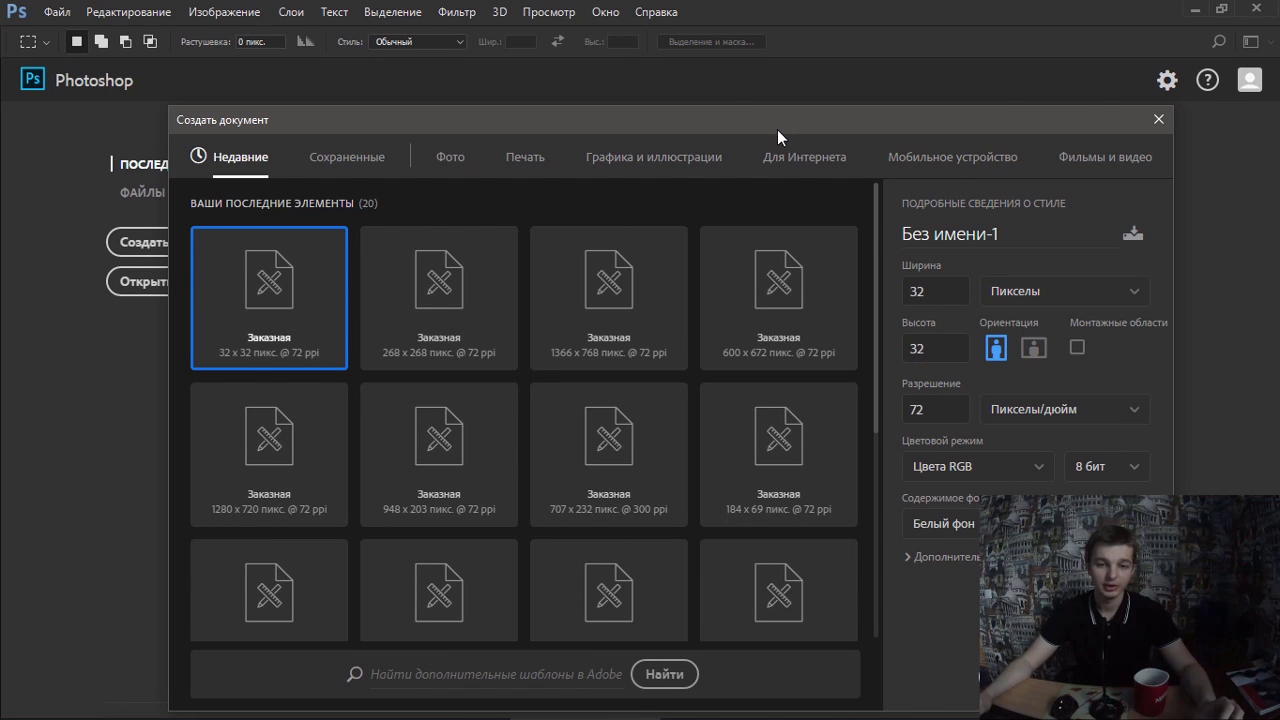
Create a new document with width and height both set to 24 pixels.
{"action": "left_click_drag", "start_coordinate": [777, 129], "coordinate": [772, 113]}
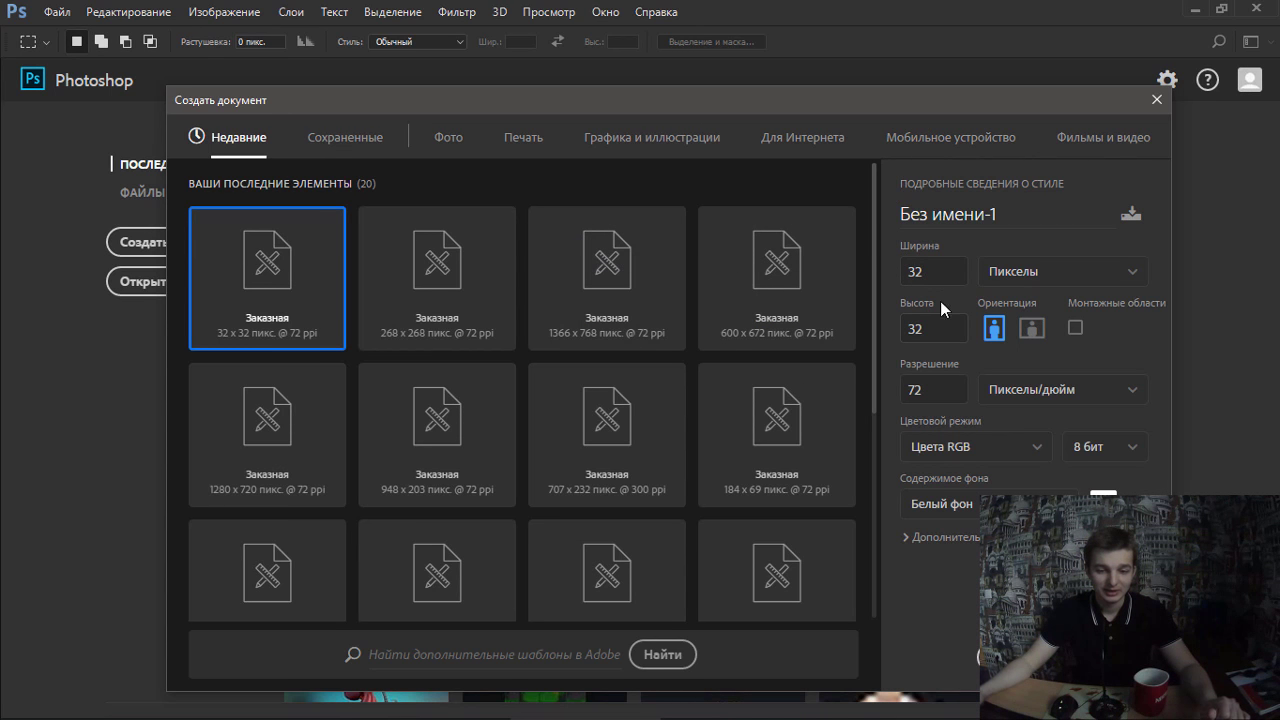
{"action": "double_click", "coordinate": [918, 271]}
{"action": "type", "text": "24"}
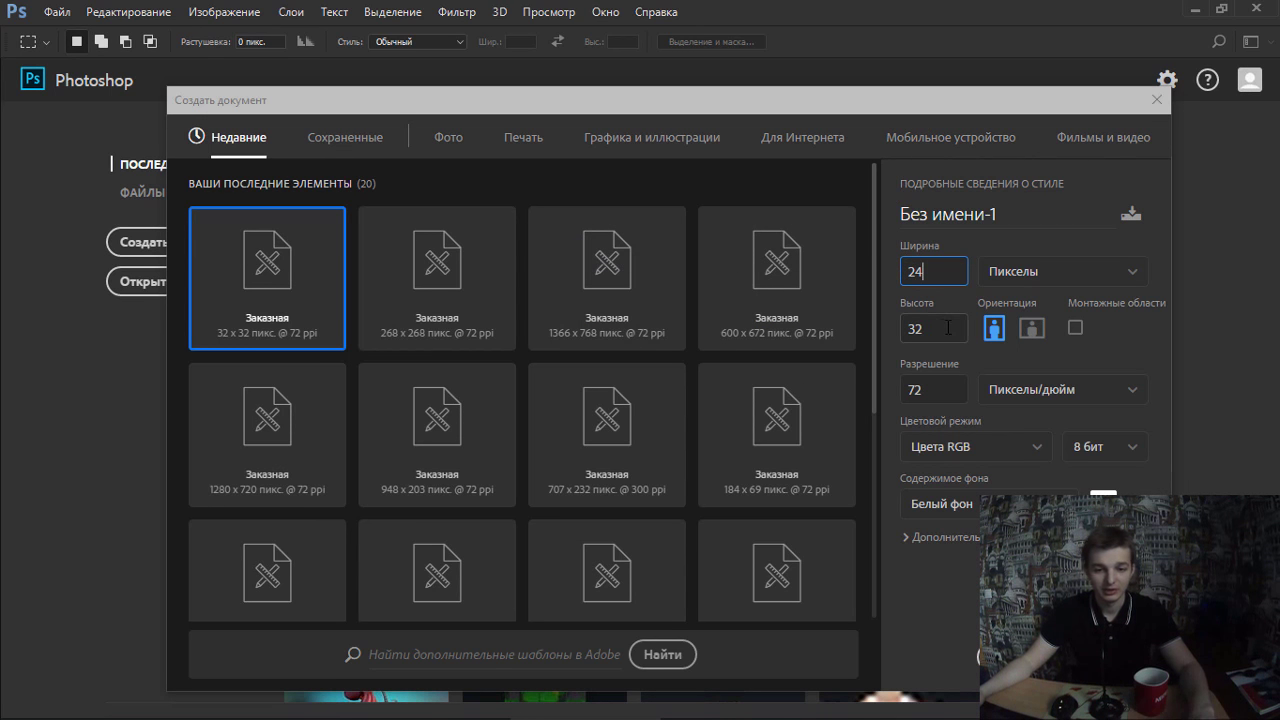
{"action": "key", "text": "Tab"}
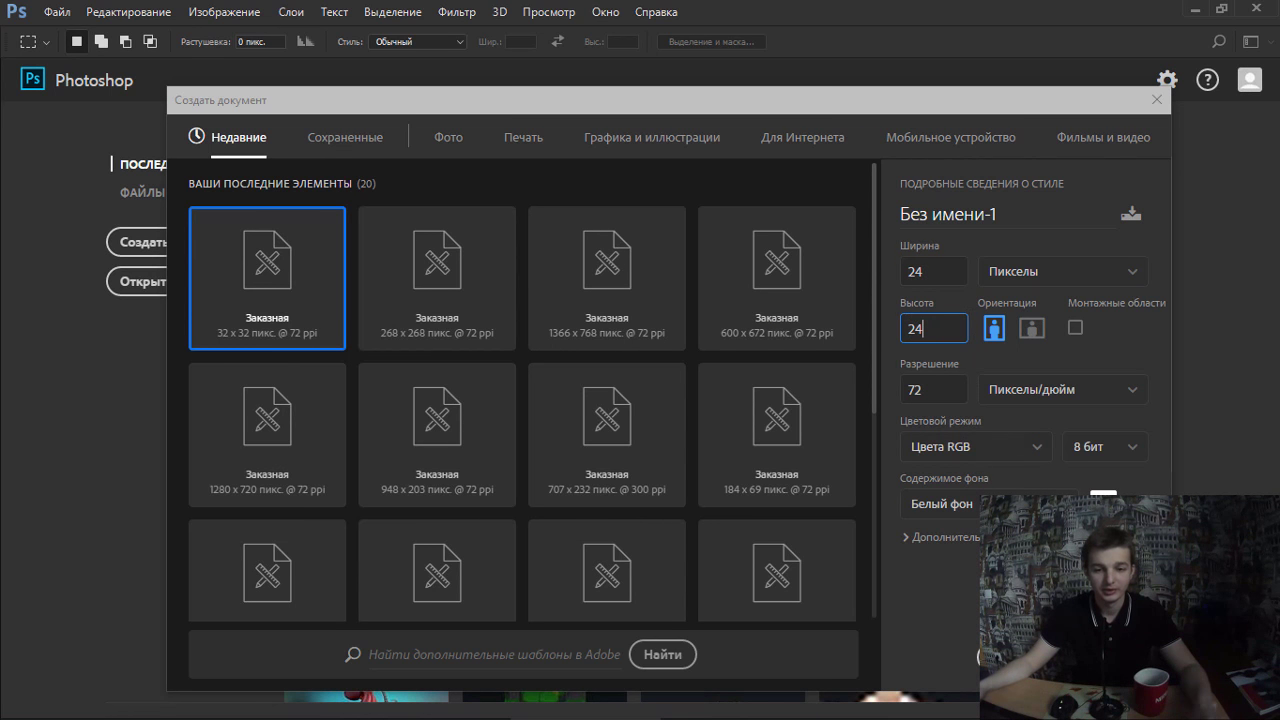
{"action": "key", "text": "Return"}
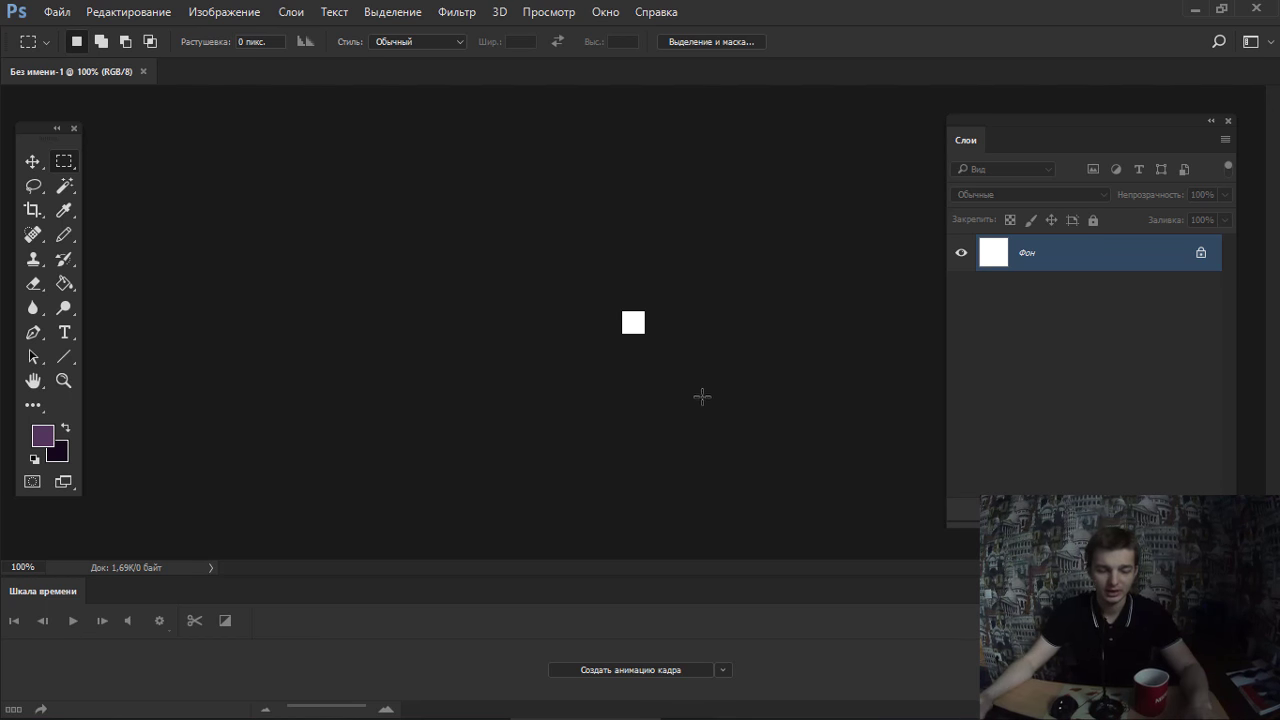
Zoom in and Paint Bucket fill the canvas with a medium blue (hue 219).
{"action": "mouse_move", "coordinate": [623, 323]}
{"action": "left_mouse_down"}
{"action": "mouse_move", "coordinate": [781, 274]}
{"action": "mouse_move", "coordinate": [757, 286]}
{"action": "left_mouse_up"}
{"action": "key", "text": "g"}
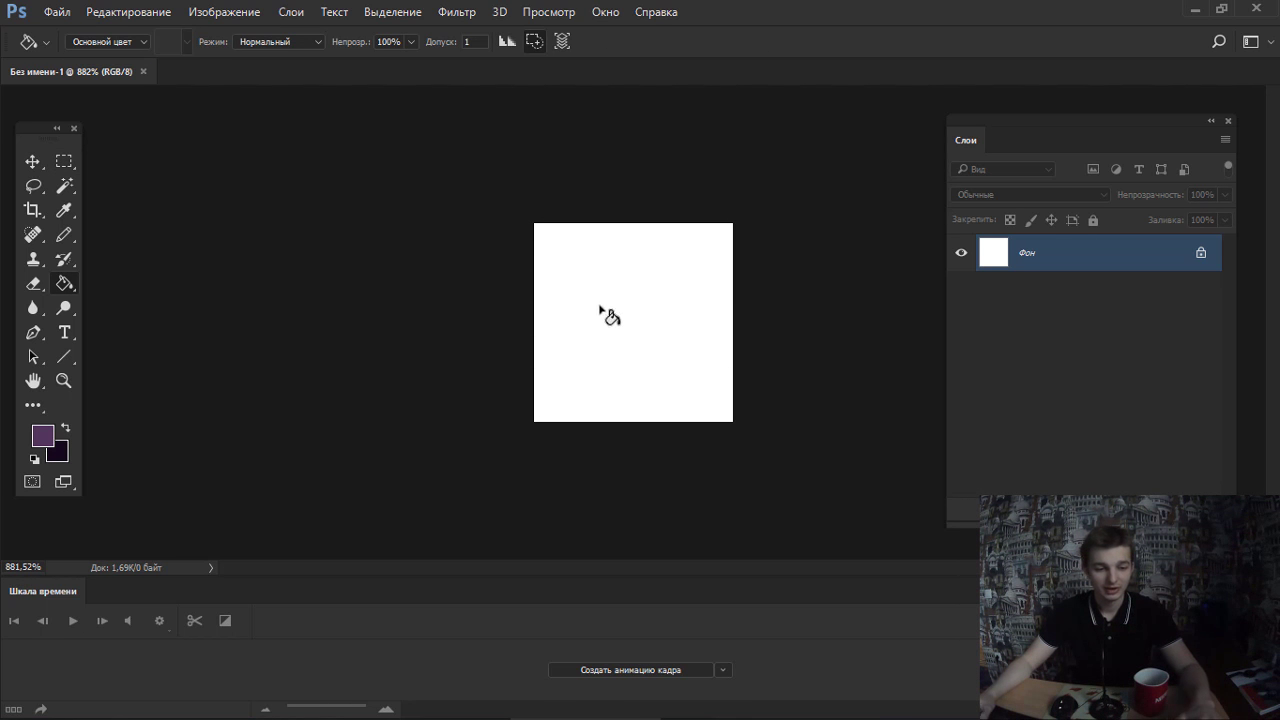
{"action": "left_click", "coordinate": [42, 435]}
{"action": "left_click_drag", "start_coordinate": [746, 543], "coordinate": [776, 547]}
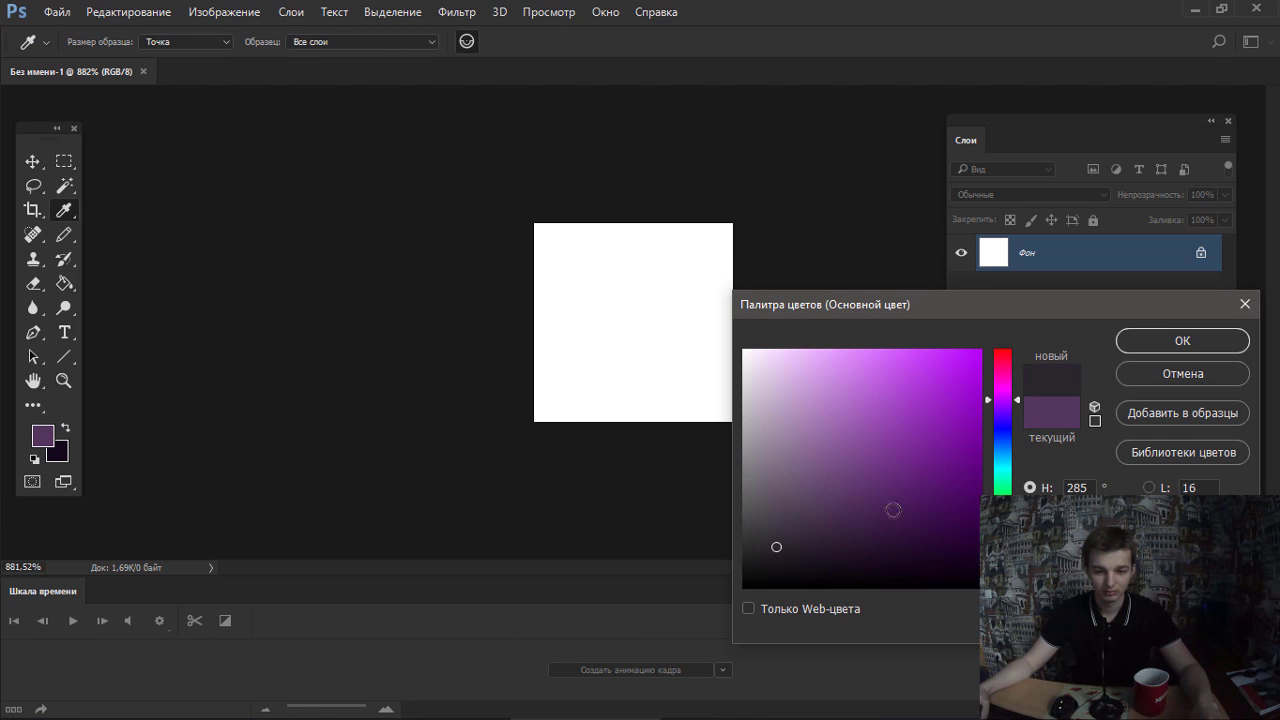
{"action": "left_click", "coordinate": [1004, 427]}
{"action": "left_click", "coordinate": [897, 437]}
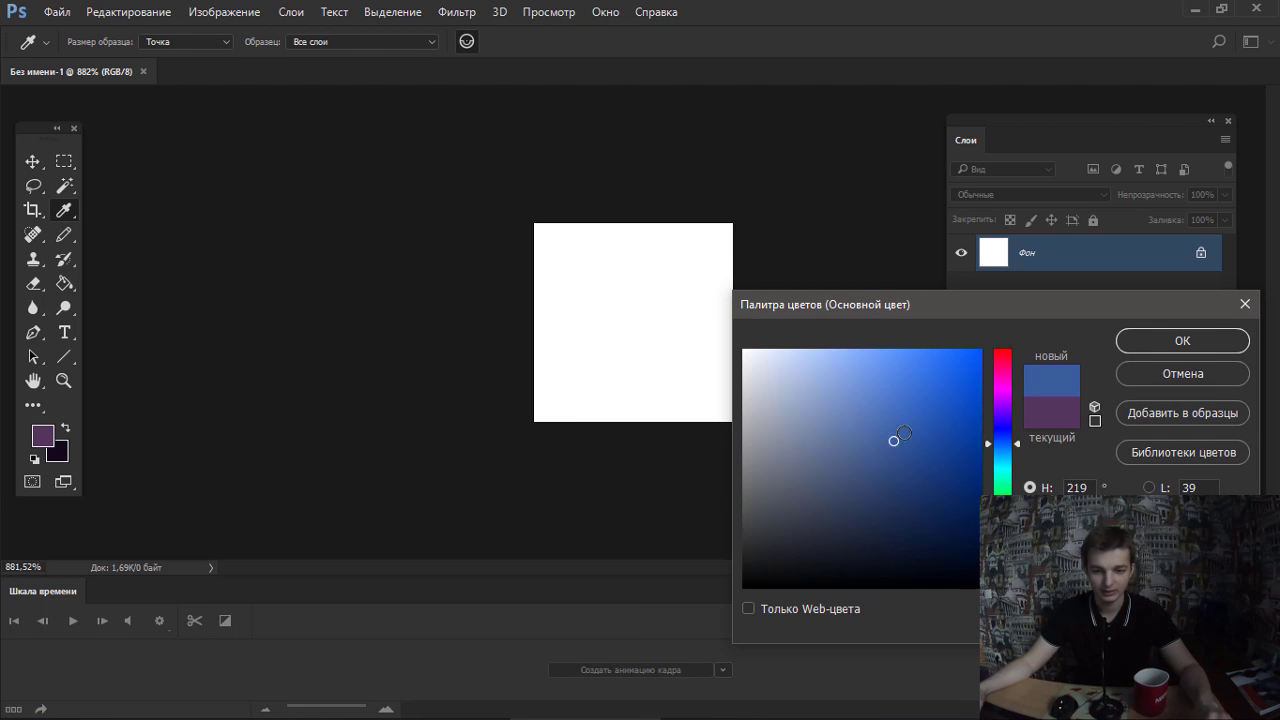
{"action": "left_click", "coordinate": [1177, 335]}
{"action": "left_click", "coordinate": [698, 303]}
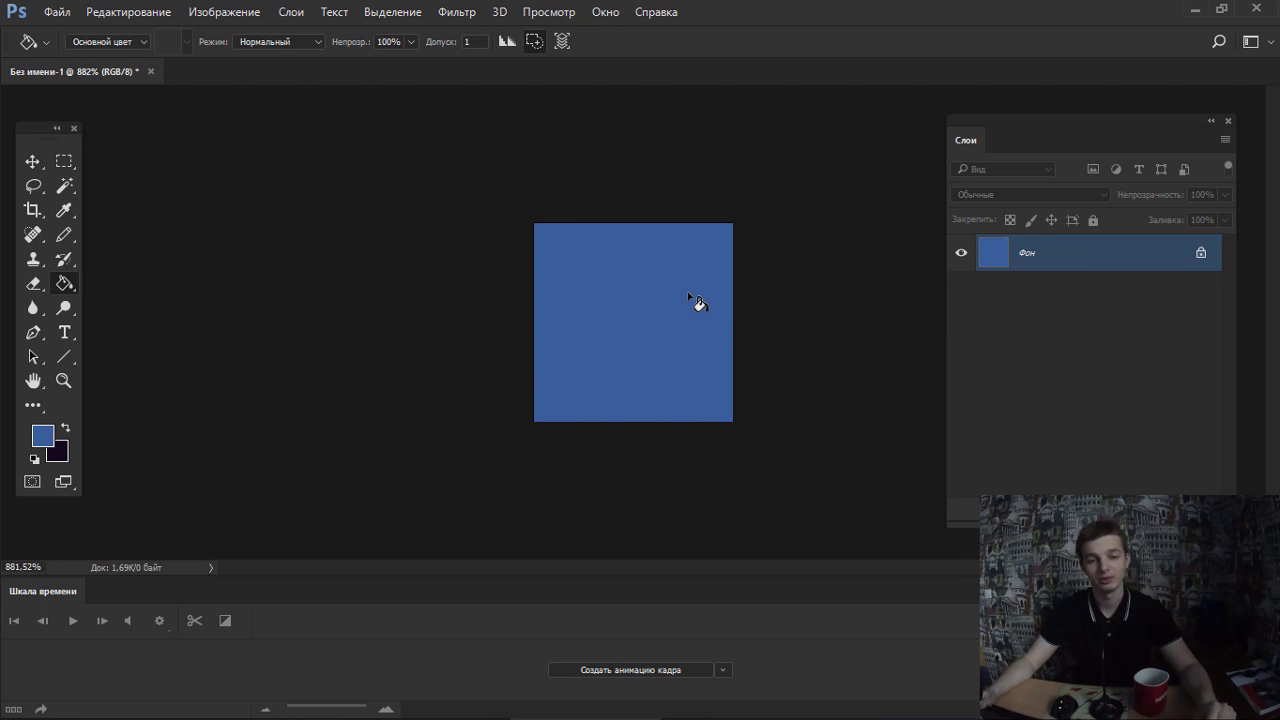
On a new layer with default black, pencil the first outline strokes, undoing unwanted lines.
{"action": "key", "text": "b"}
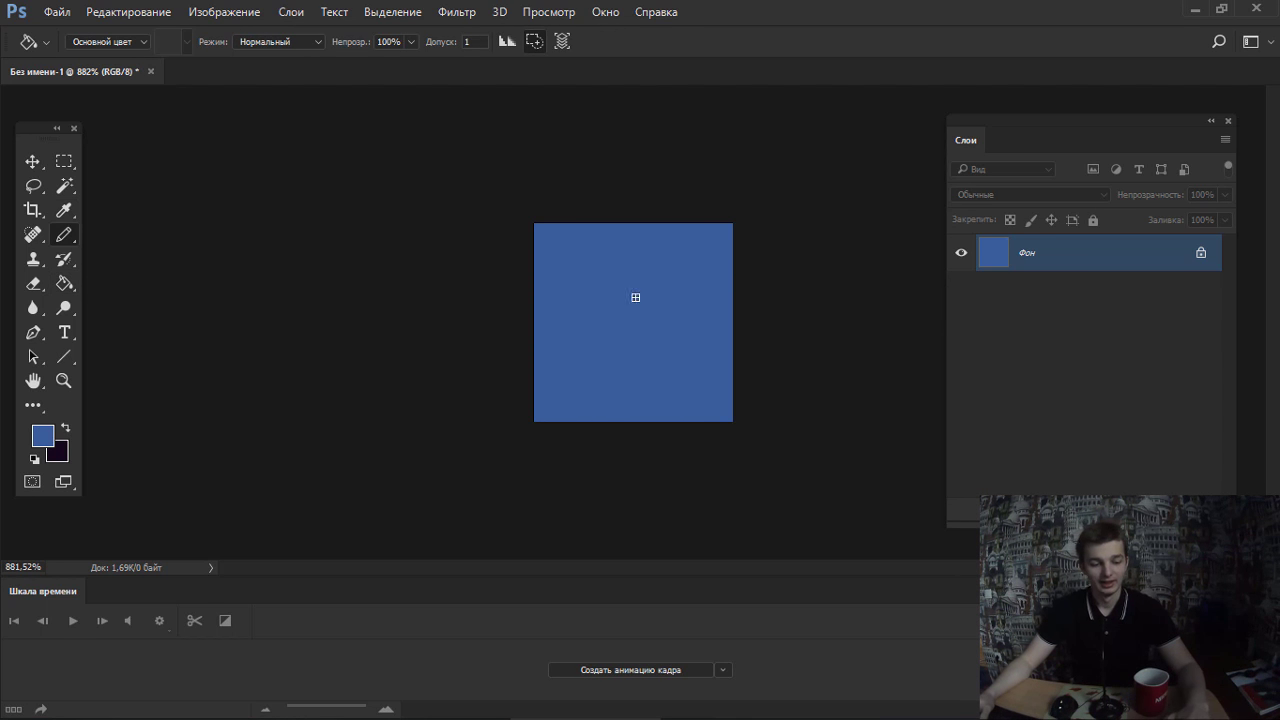
{"action": "key", "text": "d"}
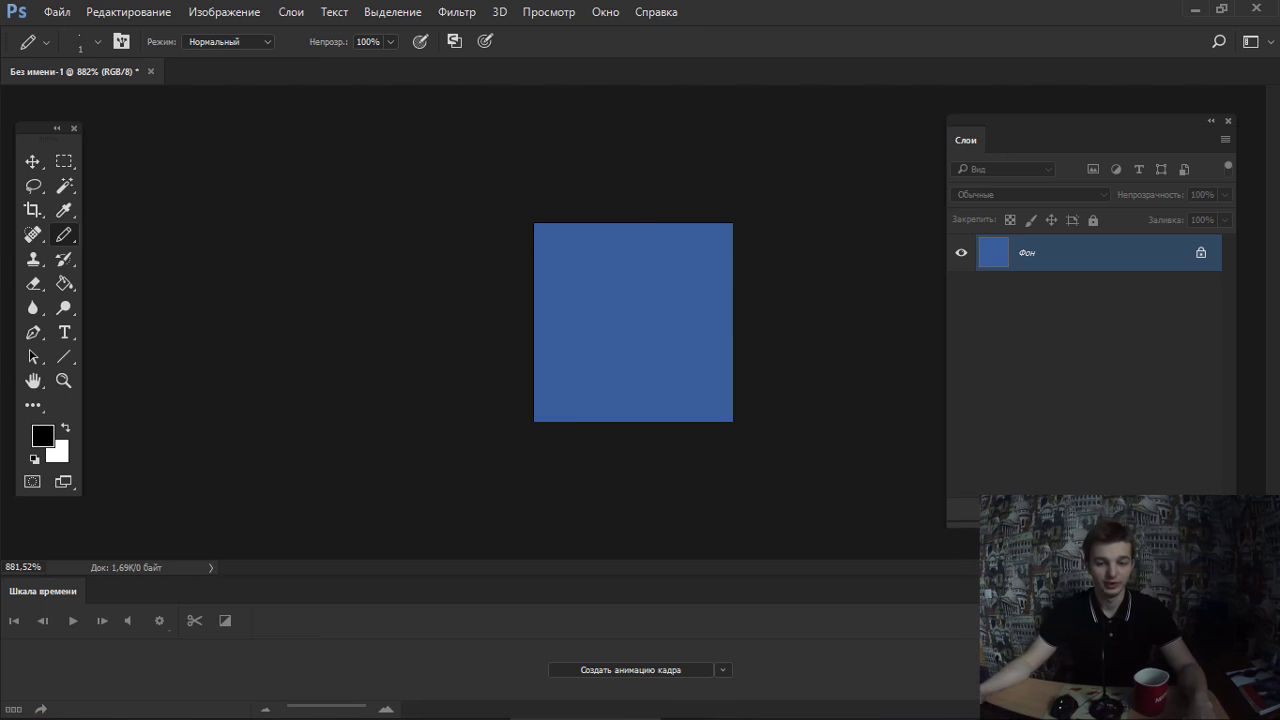
{"action": "key", "text": "ctrl+shift+alt+n"}
{"action": "mouse_move", "coordinate": [600, 362]}
{"action": "left_mouse_down"}
{"action": "mouse_move", "coordinate": [597, 300]}
{"action": "mouse_move", "coordinate": [614, 286]}
{"action": "mouse_move", "coordinate": [651, 360]}
{"action": "mouse_move", "coordinate": [594, 372]}
{"action": "mouse_move", "coordinate": [652, 330]}
{"action": "mouse_move", "coordinate": [608, 369]}
{"action": "mouse_move", "coordinate": [603, 422]}
{"action": "left_mouse_up"}
{"action": "key", "text": "ctrl+z"}
{"action": "left_click_drag", "start_coordinate": [652, 376], "coordinate": [654, 428]}
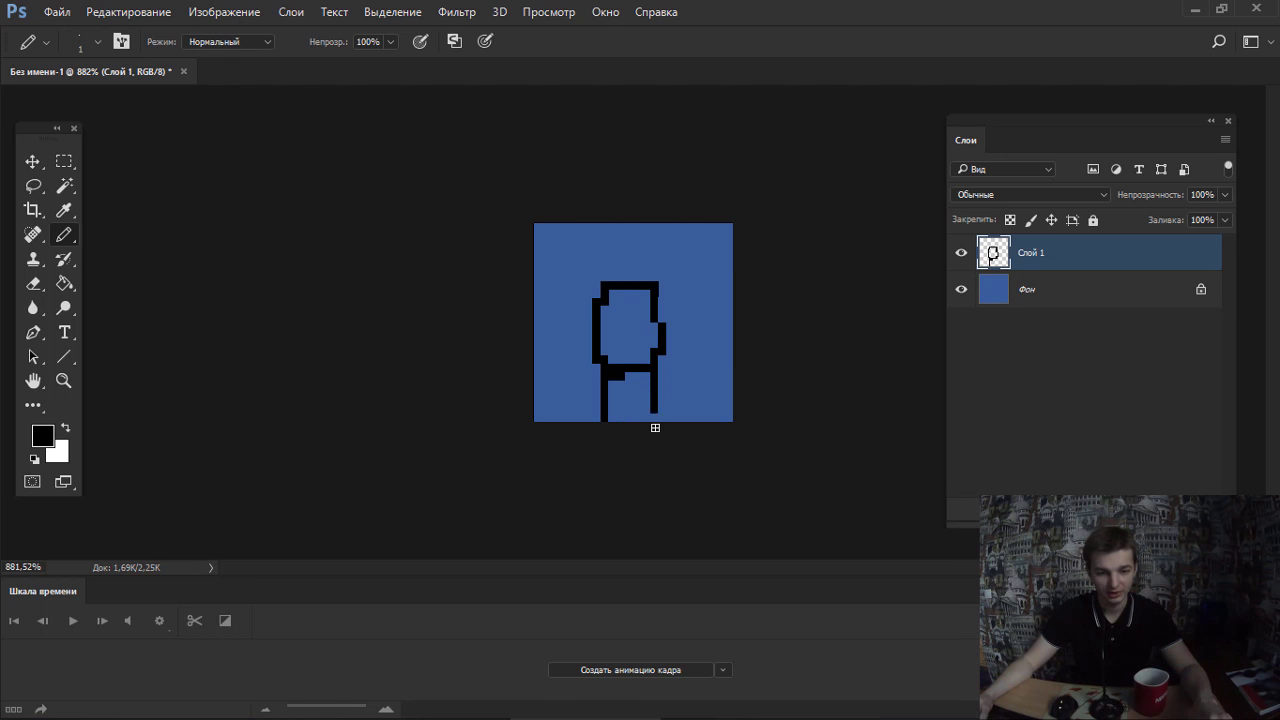
{"action": "key", "text": "ctrl+z"}
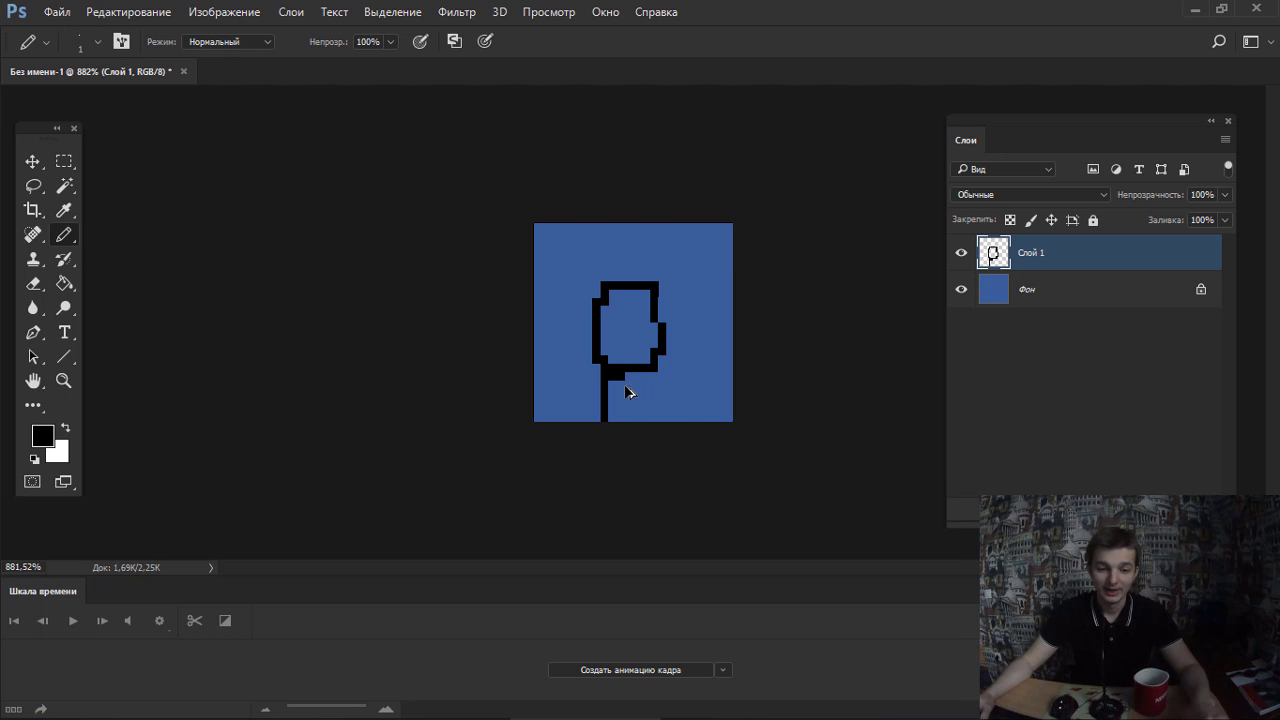
{"action": "key", "text": "ctrl+z"}
Fix the outline's pixels with Pencil and Eraser and move it to the canvas bottom.
{"action": "key", "text": "e"}
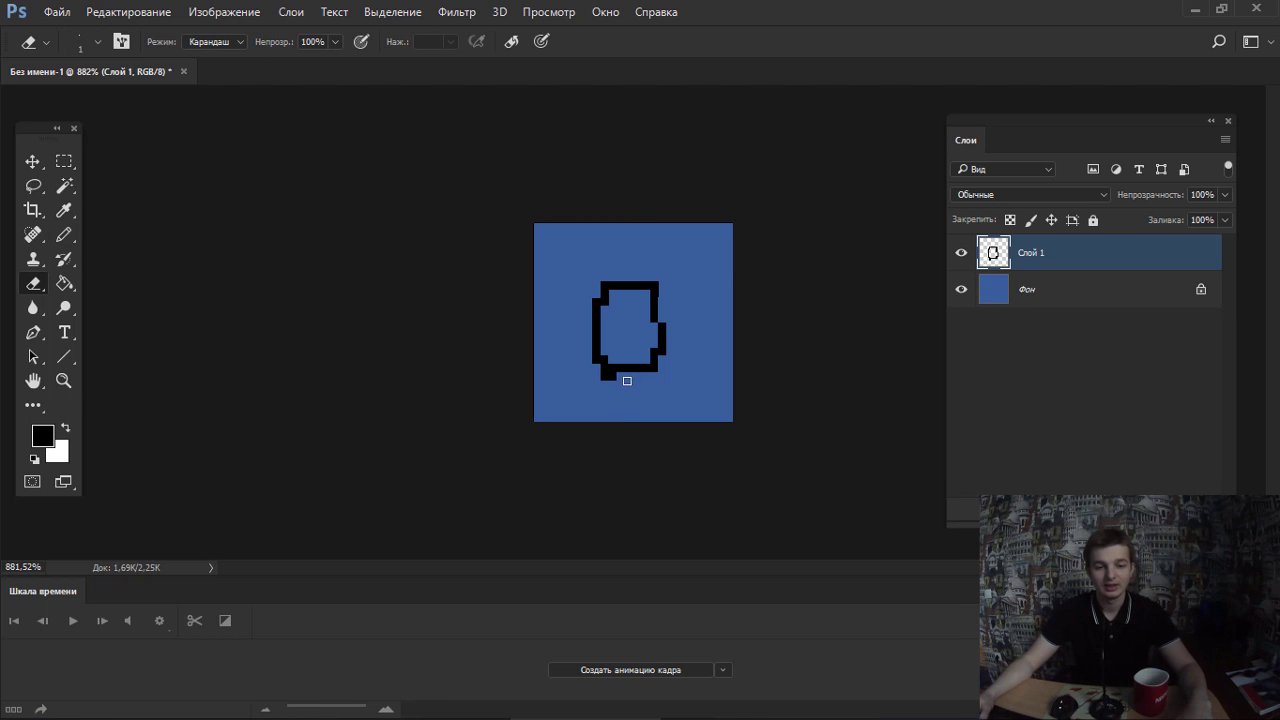
{"action": "key", "text": "b"}
{"action": "left_click", "coordinate": [650, 376]}
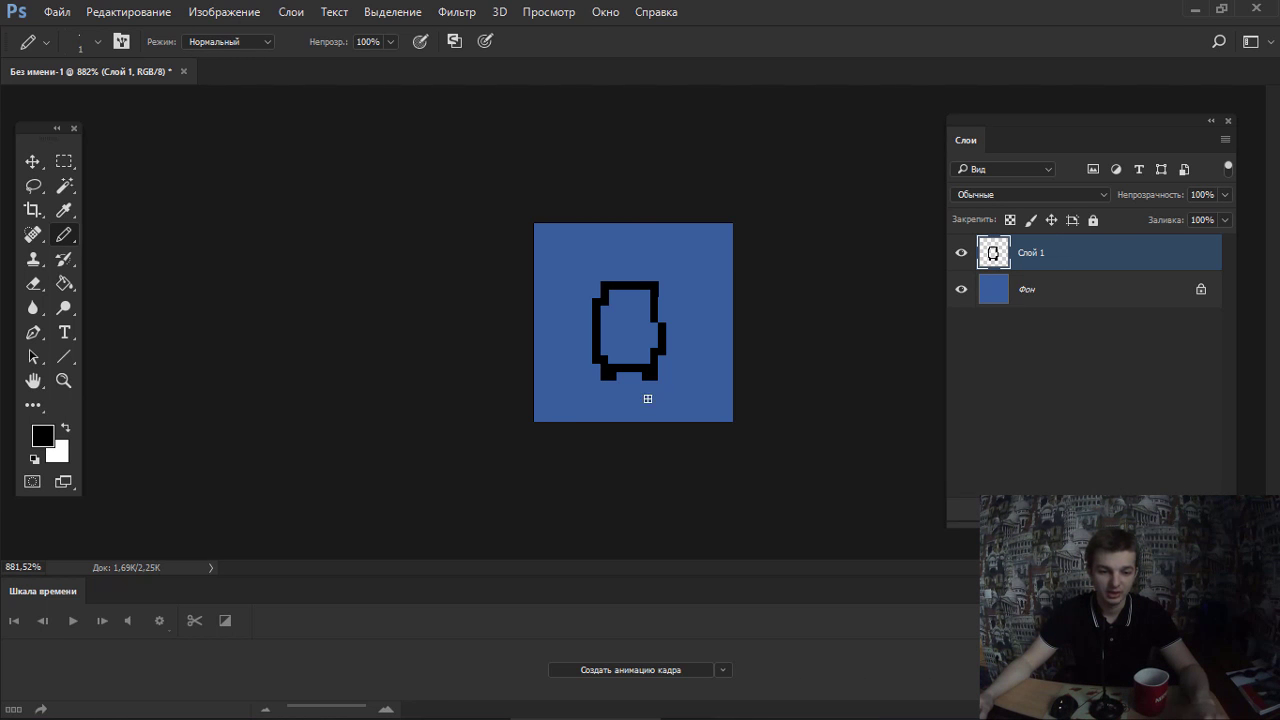
{"action": "key", "text": "e"}
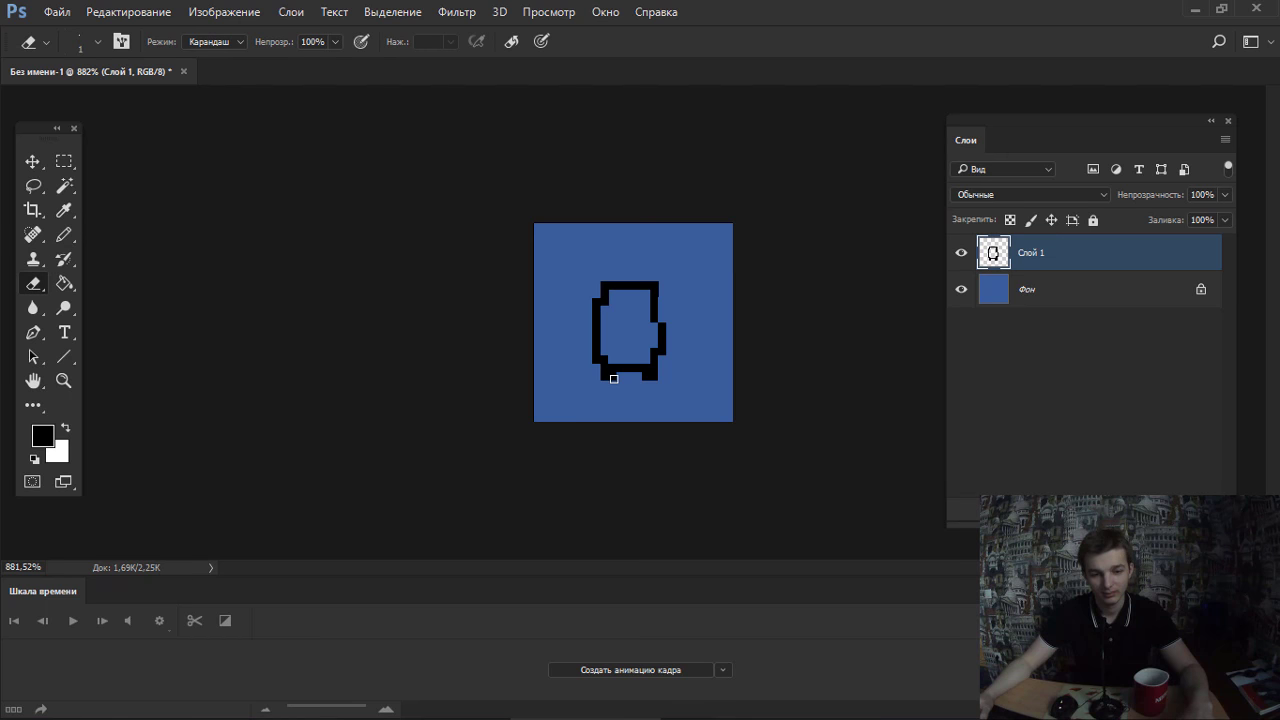
{"action": "left_click_drag", "start_coordinate": [610, 378], "coordinate": [645, 379]}
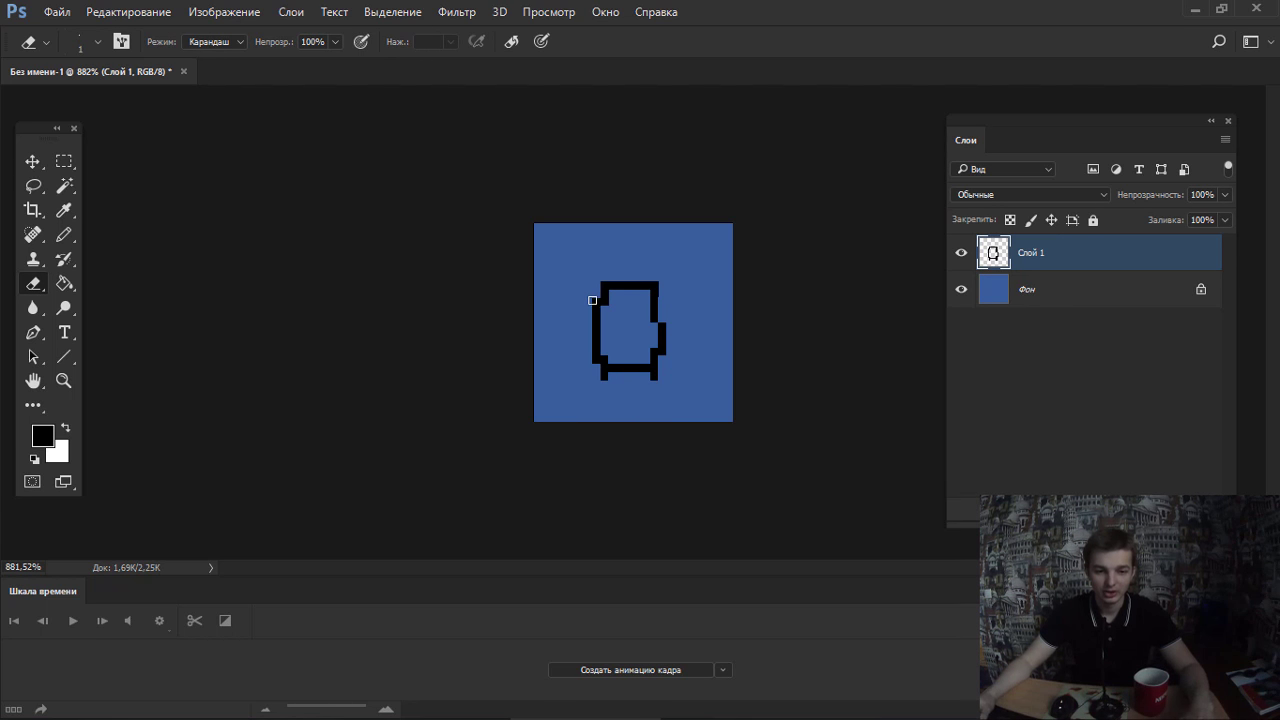
{"action": "key", "text": "b"}
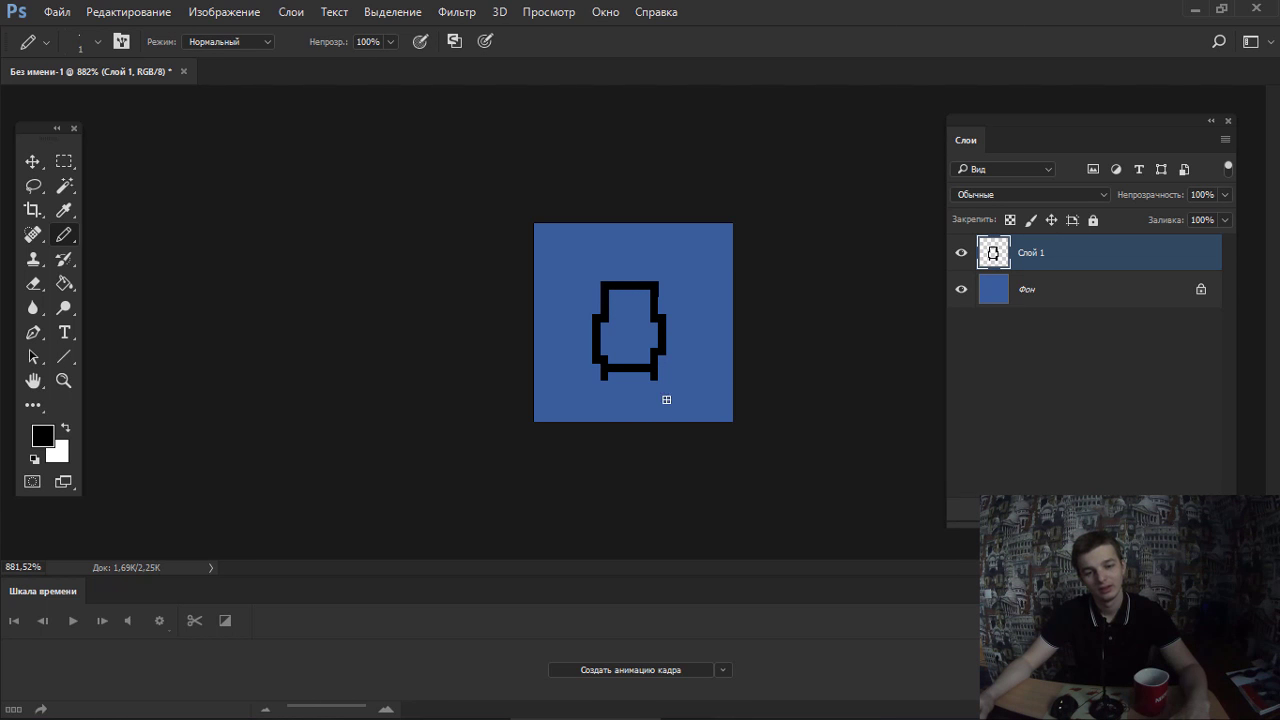
{"action": "key", "text": "e"}
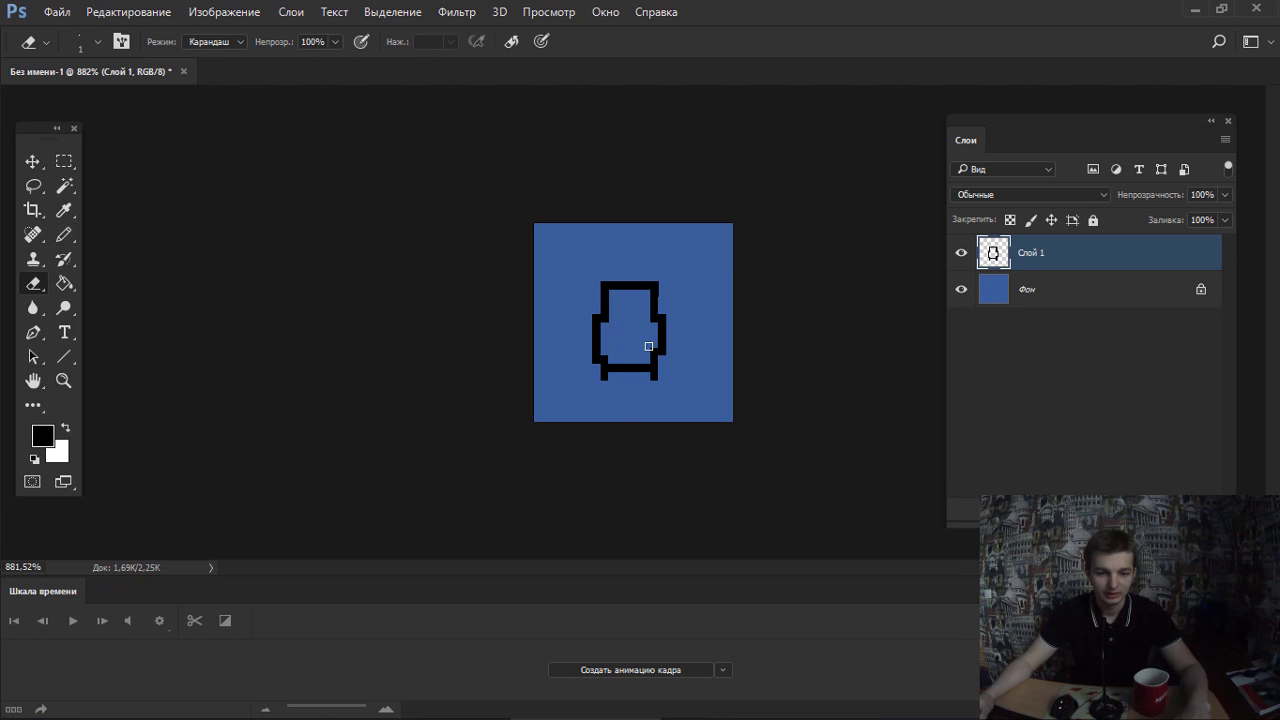
{"action": "key", "text": "b"}
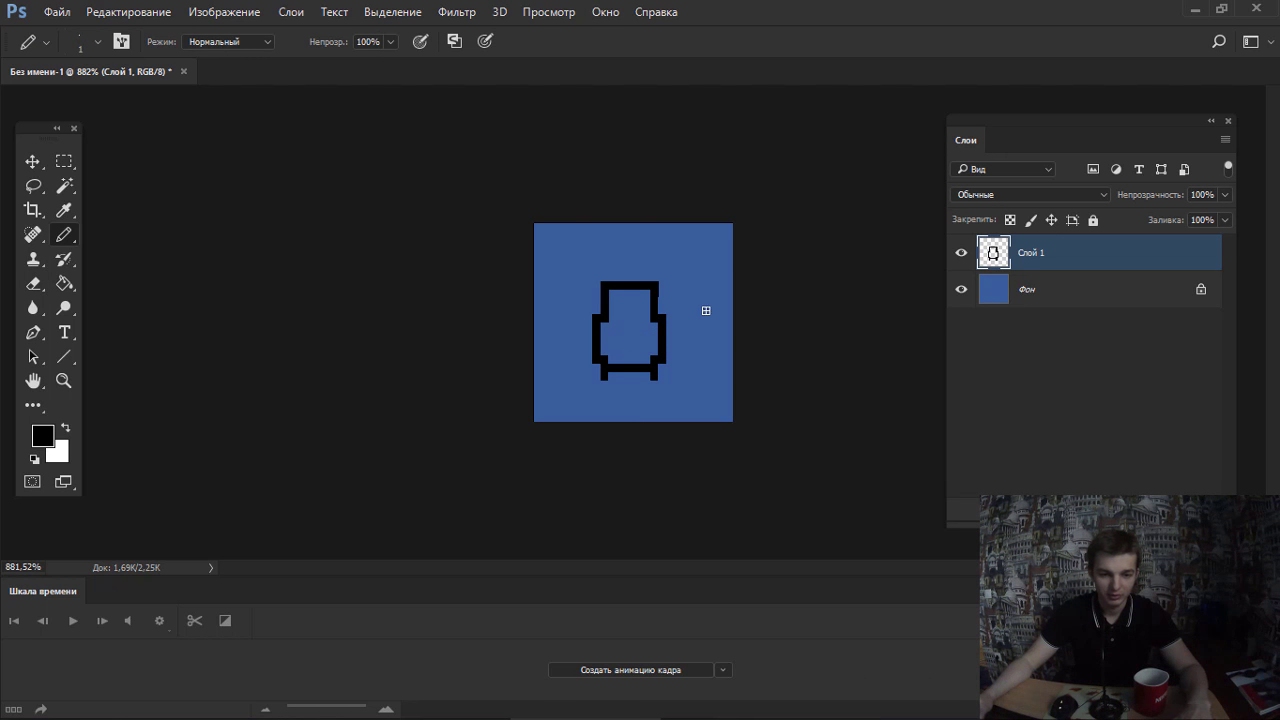
{"action": "key", "text": "e"}
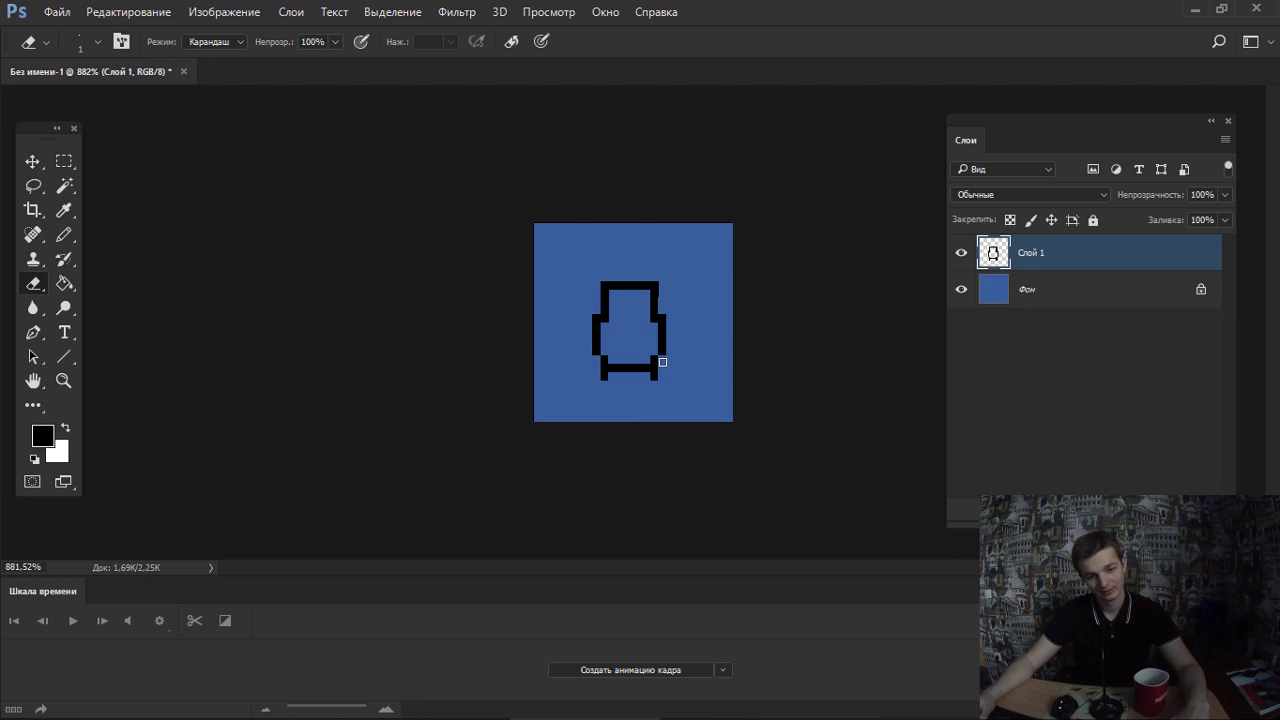
{"action": "key", "text": "b"}
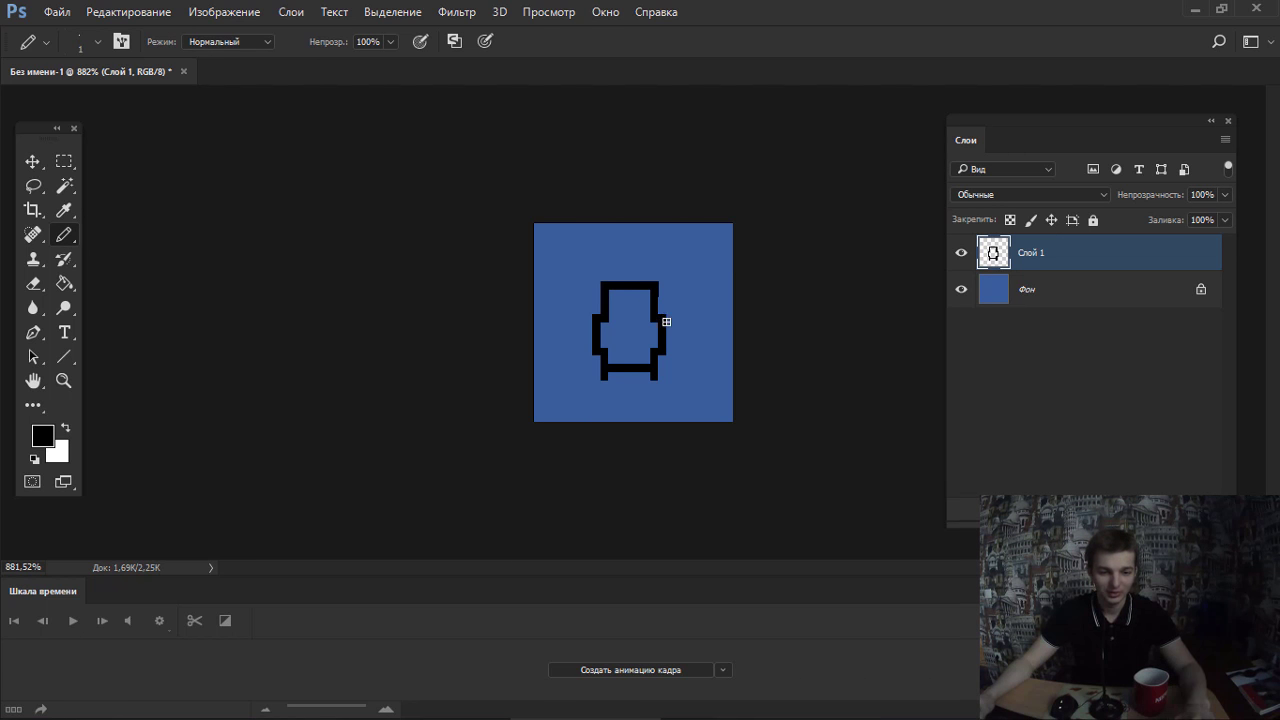
{"action": "left_click_drag", "start_coordinate": [666, 341], "coordinate": [682, 381]}
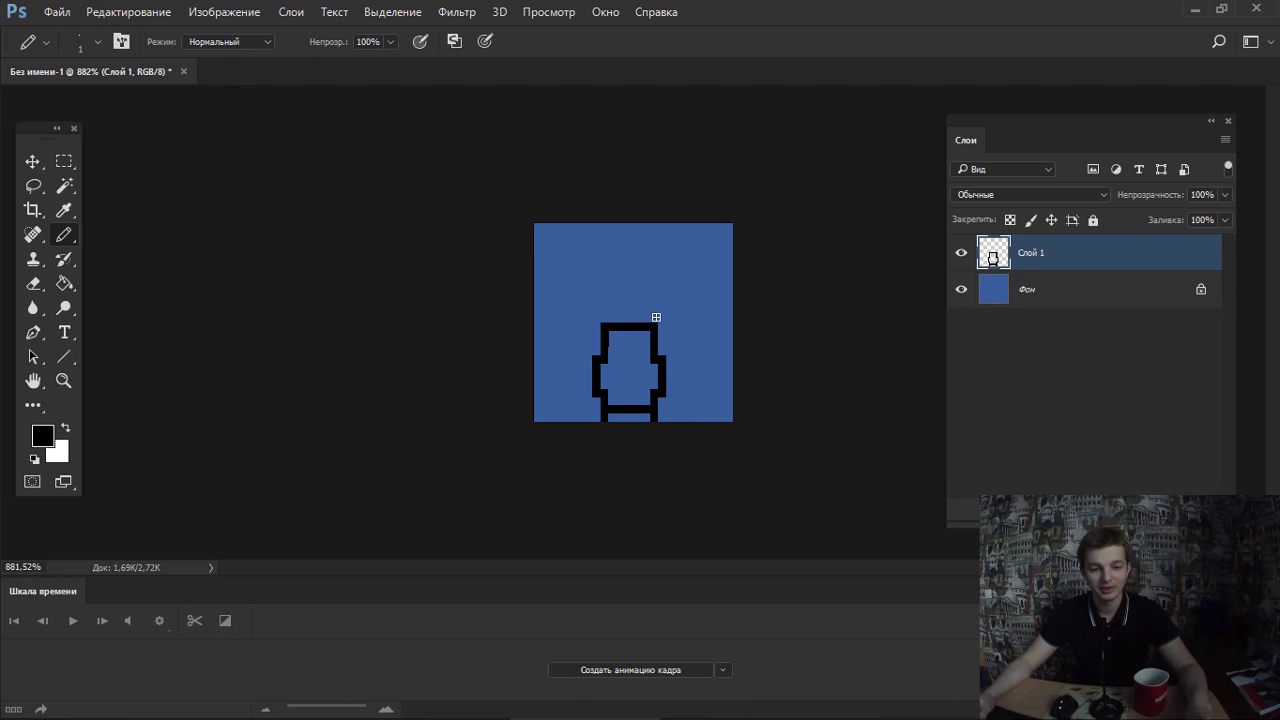
Add a black horizontal stroke across the shape's middle, removing a stray pixel.
{"action": "left_click_drag", "start_coordinate": [646, 340], "coordinate": [686, 323]}
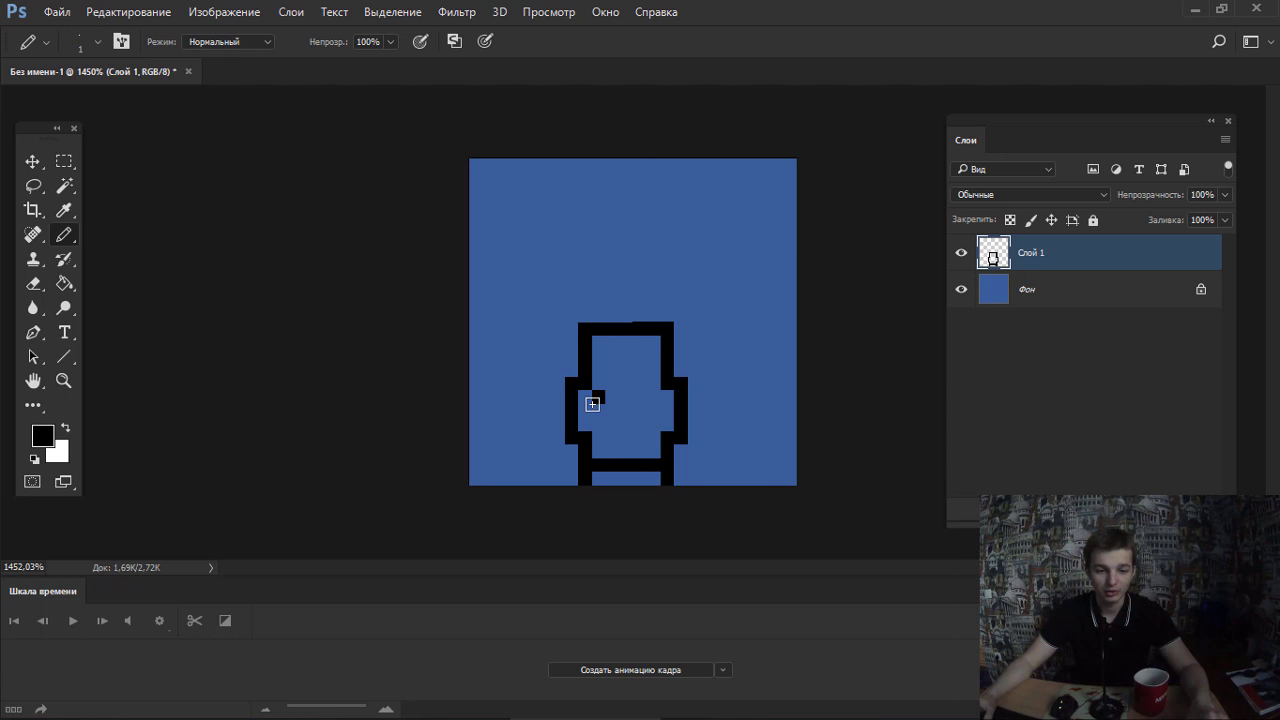
{"action": "left_click_drag", "start_coordinate": [606, 406], "coordinate": [650, 406]}
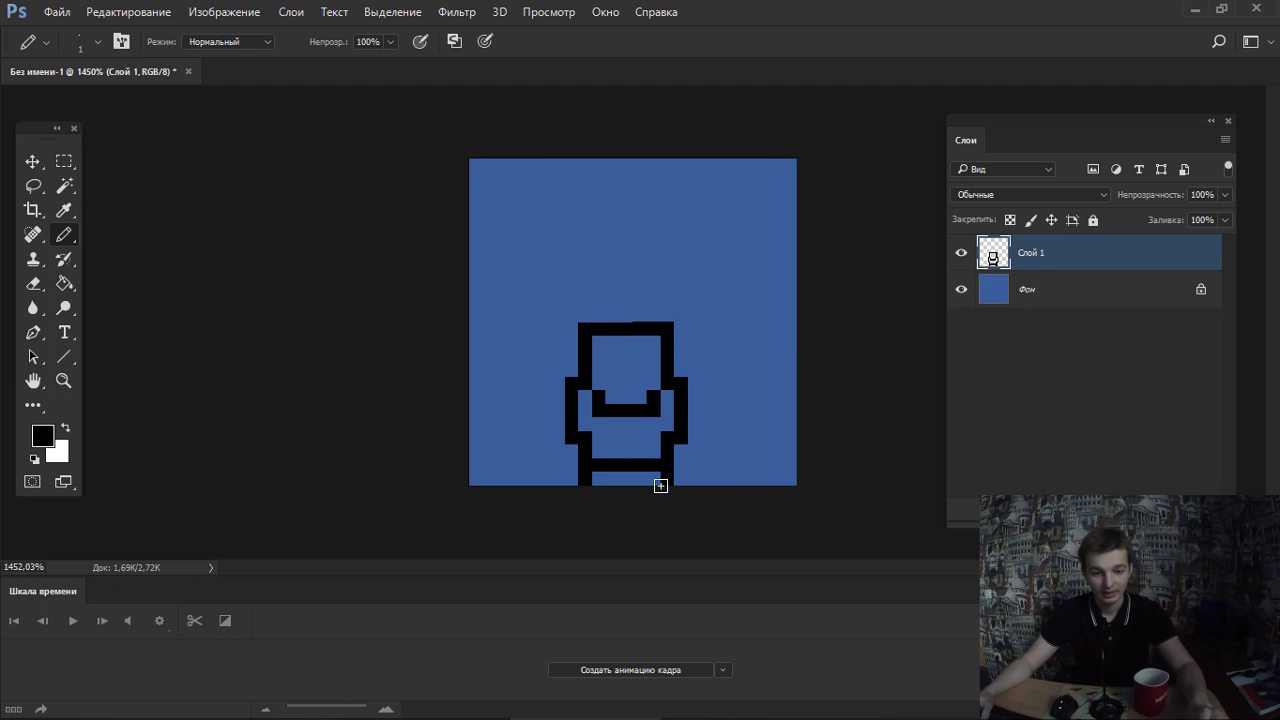
{"action": "left_click", "coordinate": [680, 478]}
{"action": "key", "text": "ctrl+z"}
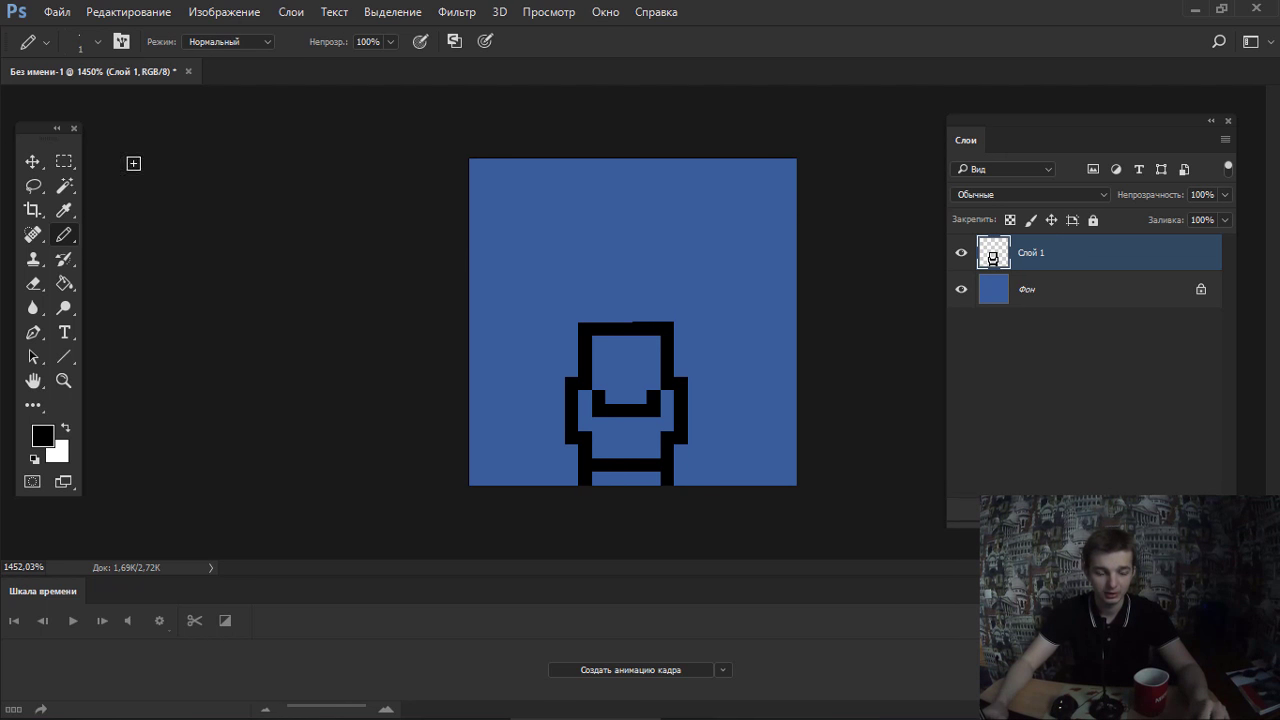
{"action": "key", "text": "F6"}
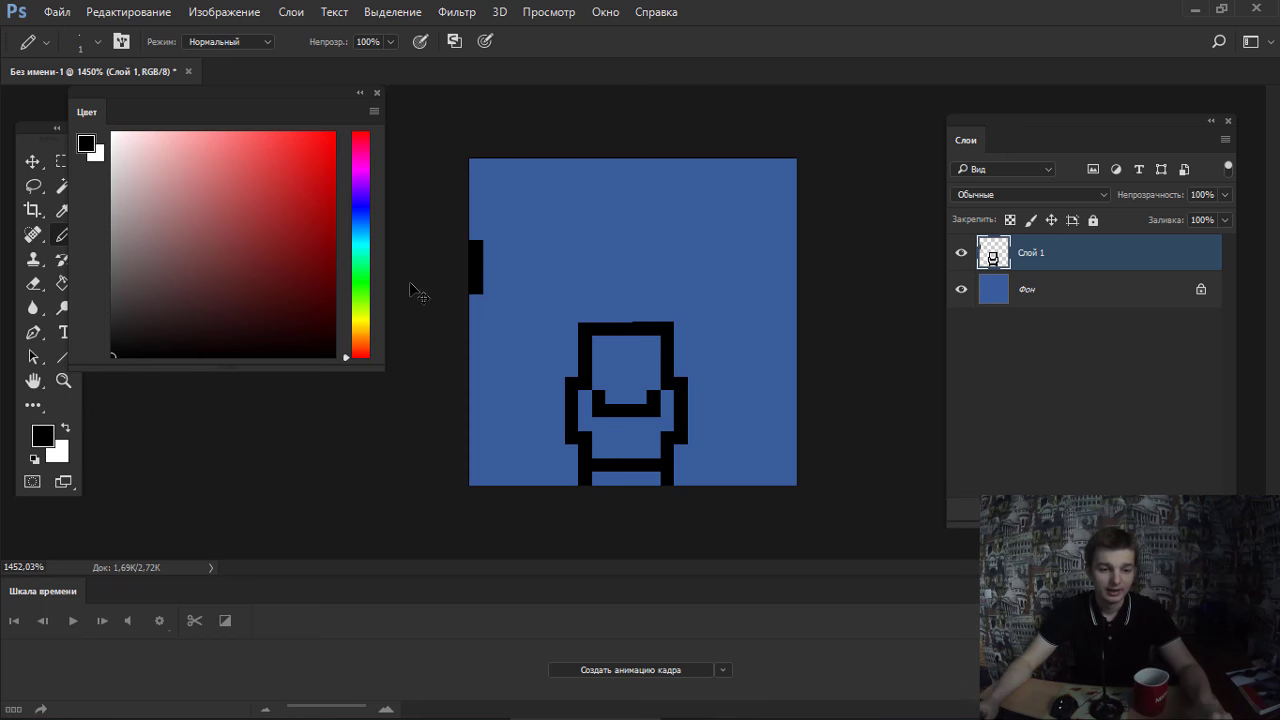
Mix tan skin shades and pencil a three-swatch palette above the figure.
{"action": "left_click", "coordinate": [362, 338]}
{"action": "left_click_drag", "start_coordinate": [294, 171], "coordinate": [235, 152]}
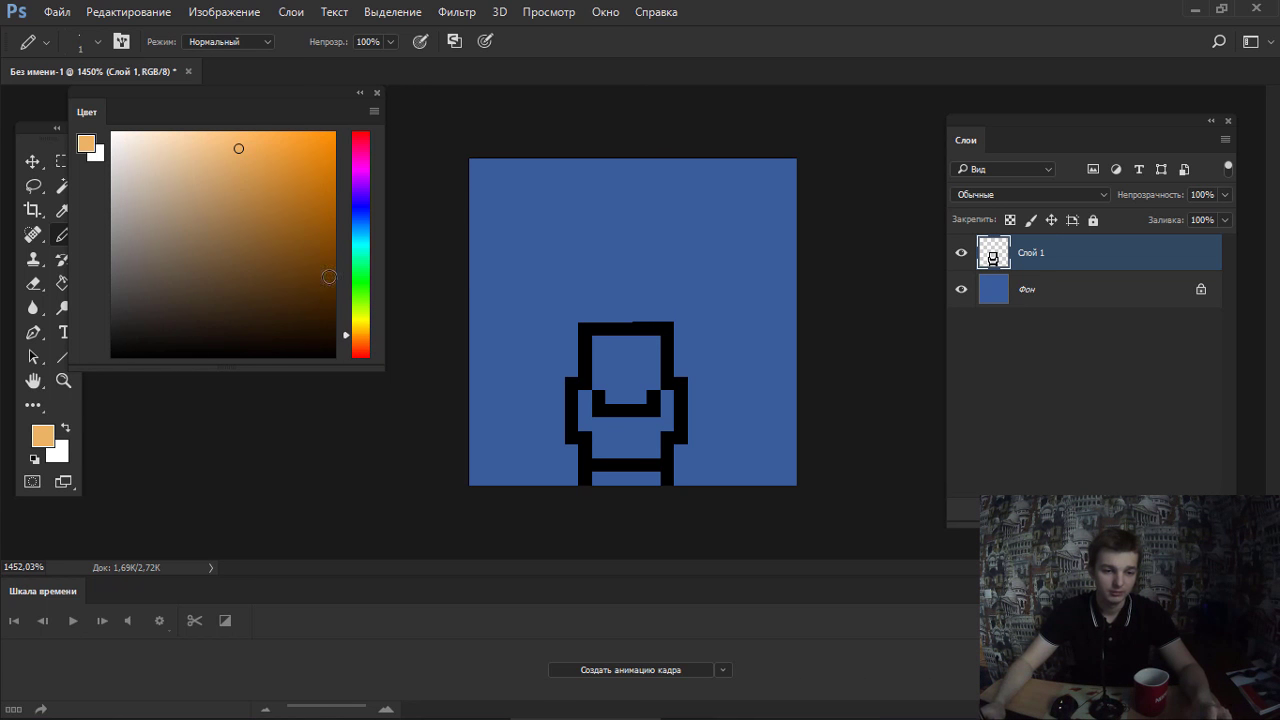
{"action": "left_click_drag", "start_coordinate": [238, 148], "coordinate": [222, 169]}
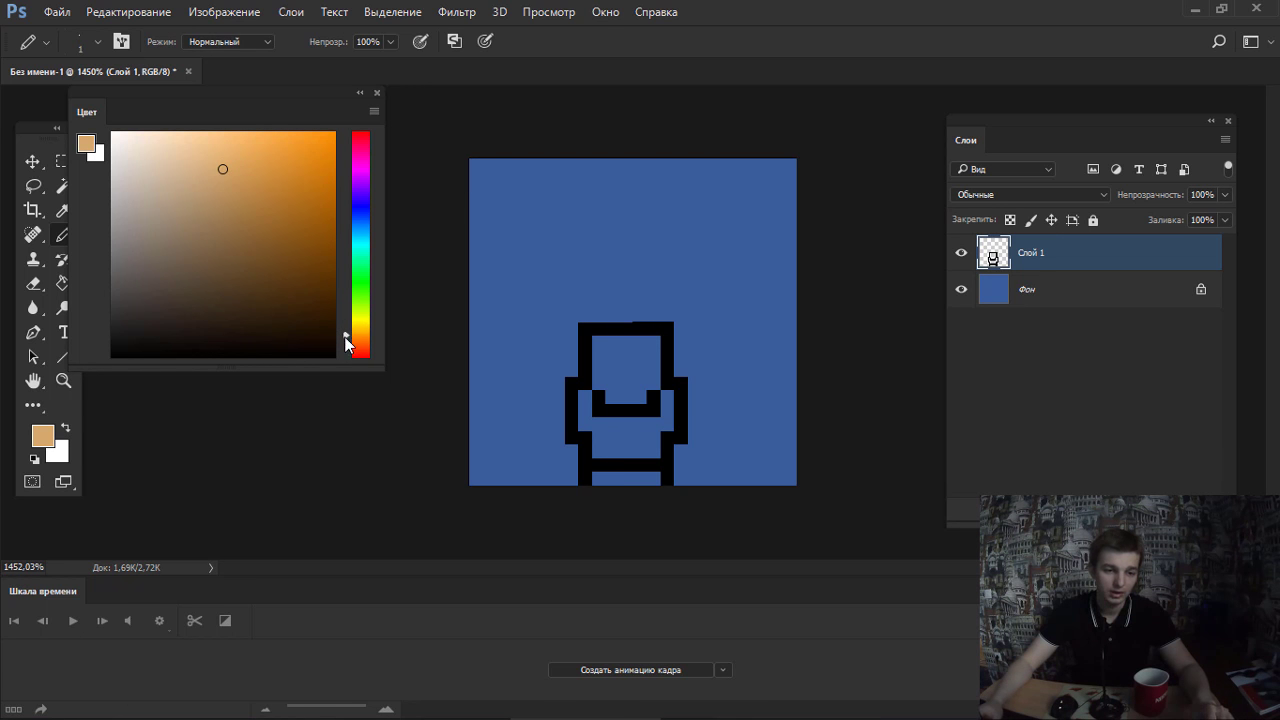
{"action": "left_click_drag", "start_coordinate": [358, 345], "coordinate": [348, 330]}
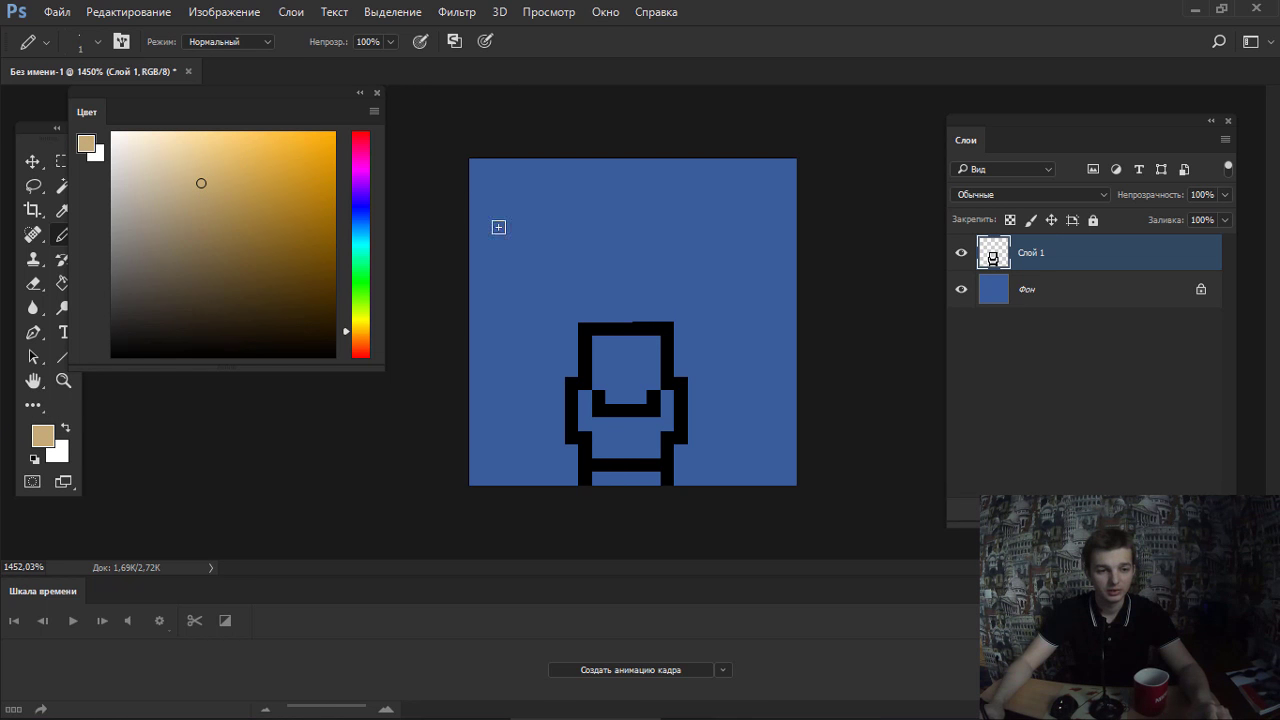
{"action": "mouse_move", "coordinate": [558, 247]}
{"action": "left_mouse_down"}
{"action": "mouse_move", "coordinate": [572, 233]}
{"action": "mouse_move", "coordinate": [585, 247]}
{"action": "left_mouse_up"}
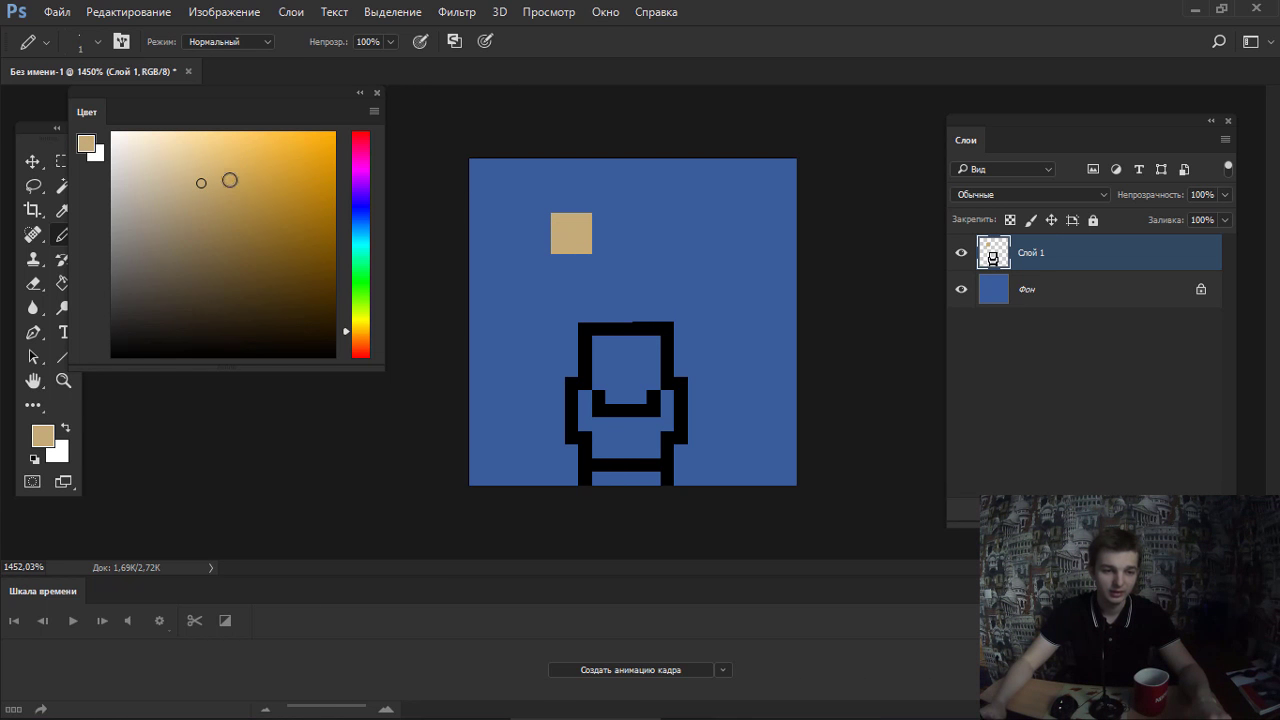
{"action": "mouse_move", "coordinate": [201, 183]}
{"action": "left_mouse_down"}
{"action": "mouse_move", "coordinate": [177, 174]}
{"action": "mouse_move", "coordinate": [203, 180]}
{"action": "mouse_move", "coordinate": [186, 182]}
{"action": "left_mouse_up"}
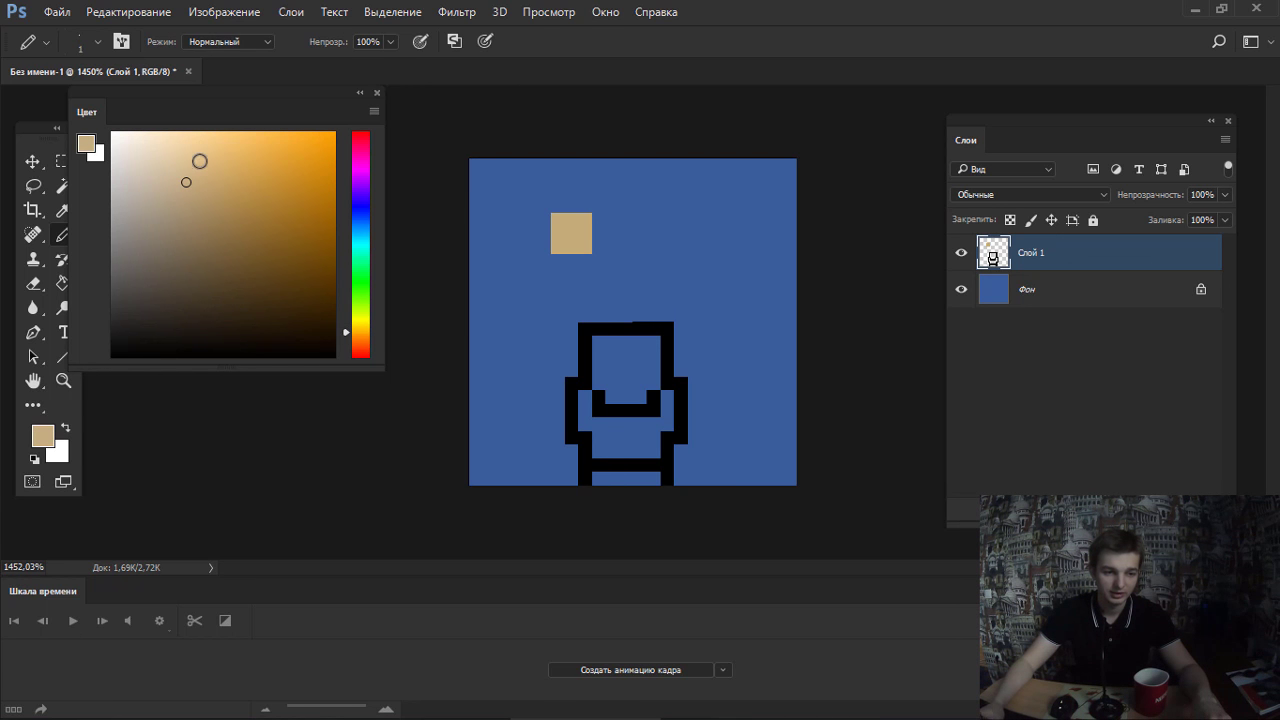
{"action": "left_click_drag", "start_coordinate": [598, 247], "coordinate": [626, 218]}
{"action": "left_click_drag", "start_coordinate": [229, 160], "coordinate": [220, 202]}
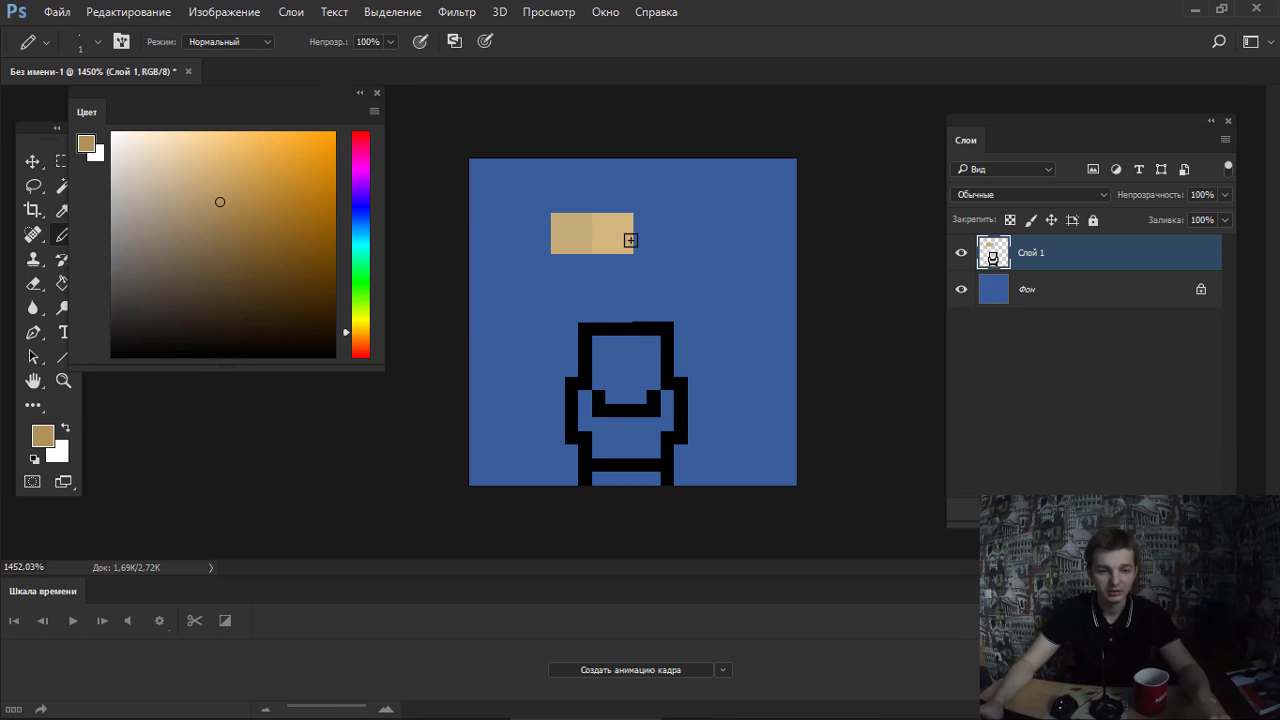
{"action": "mouse_move", "coordinate": [640, 247]}
{"action": "left_mouse_down"}
{"action": "mouse_move", "coordinate": [654, 247]}
{"action": "mouse_move", "coordinate": [651, 217]}
{"action": "mouse_move", "coordinate": [669, 206]}
{"action": "left_mouse_up"}
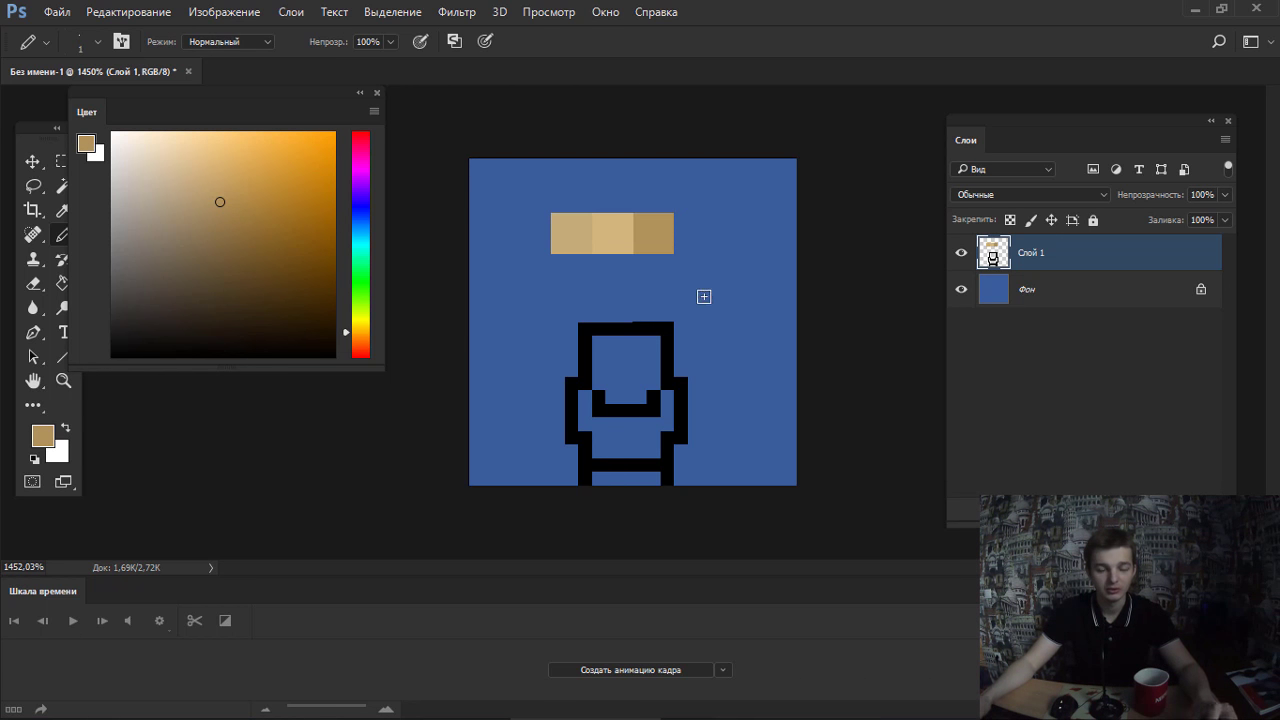
Fill the face light tan and recolour its top, left outline and collar darker tan.
{"action": "left_click", "coordinate": [612, 232], "text": "alt"}
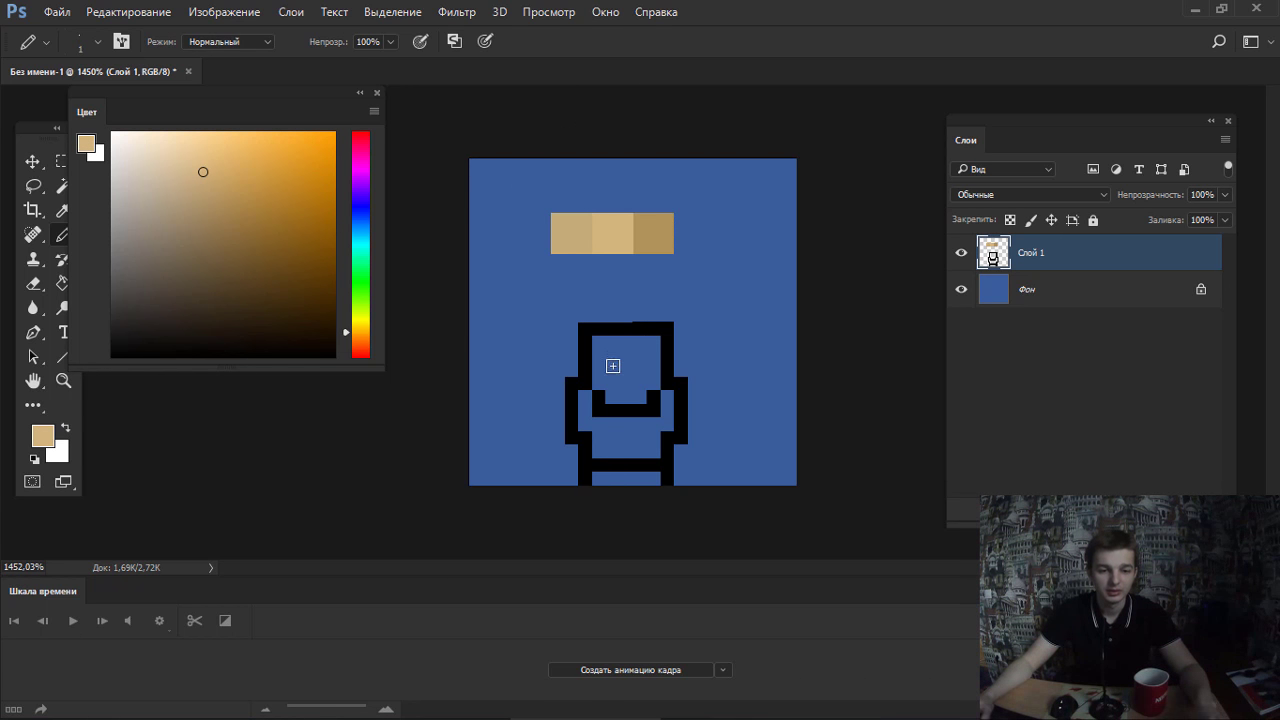
{"action": "mouse_move", "coordinate": [608, 366]}
{"action": "left_mouse_down"}
{"action": "mouse_move", "coordinate": [612, 348]}
{"action": "mouse_move", "coordinate": [617, 396]}
{"action": "left_mouse_up"}
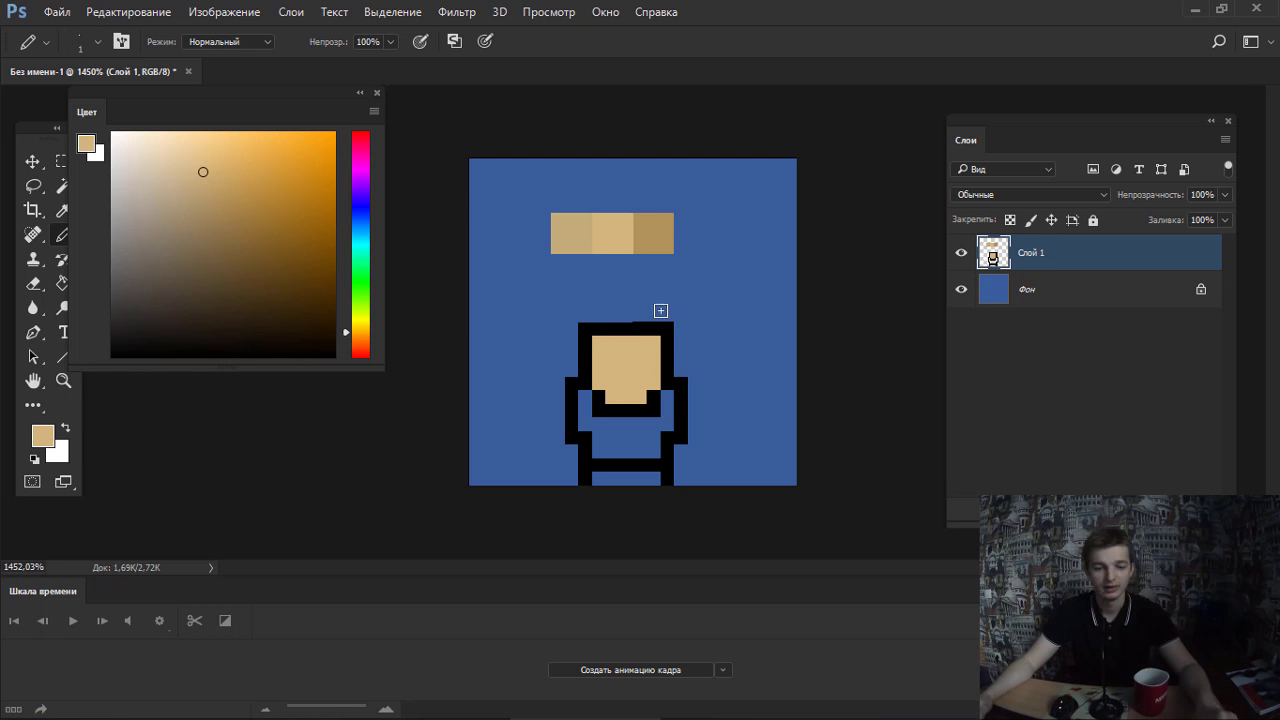
{"action": "left_click", "coordinate": [656, 234], "text": "alt"}
{"action": "left_click", "coordinate": [585, 370]}
{"action": "mouse_move", "coordinate": [587, 348]}
{"action": "left_mouse_down"}
{"action": "mouse_move", "coordinate": [651, 334]}
{"action": "mouse_move", "coordinate": [661, 376]}
{"action": "left_mouse_up"}
{"action": "scroll", "coordinate": [647, 348], "scroll_direction": "up", "scroll_amount": 1}
{"action": "scroll", "coordinate": [650, 345], "scroll_direction": "up", "scroll_amount": 2}
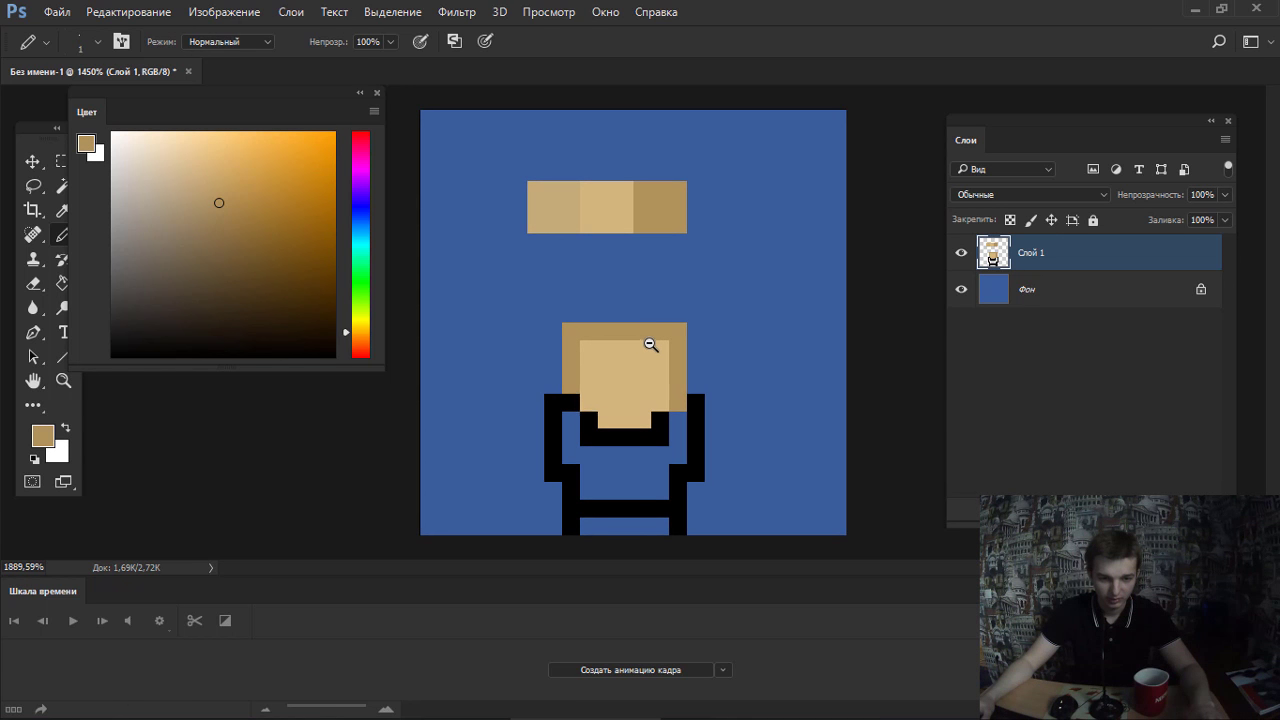
{"action": "mouse_move", "coordinate": [576, 397]}
{"action": "left_mouse_down"}
{"action": "mouse_move", "coordinate": [590, 420]}
{"action": "mouse_move", "coordinate": [643, 440]}
{"action": "left_mouse_up"}
{"action": "left_click", "coordinate": [655, 438]}
Paint brown hair down the left side of the face.
{"action": "scroll", "coordinate": [600, 420], "scroll_direction": "down", "scroll_amount": 5}
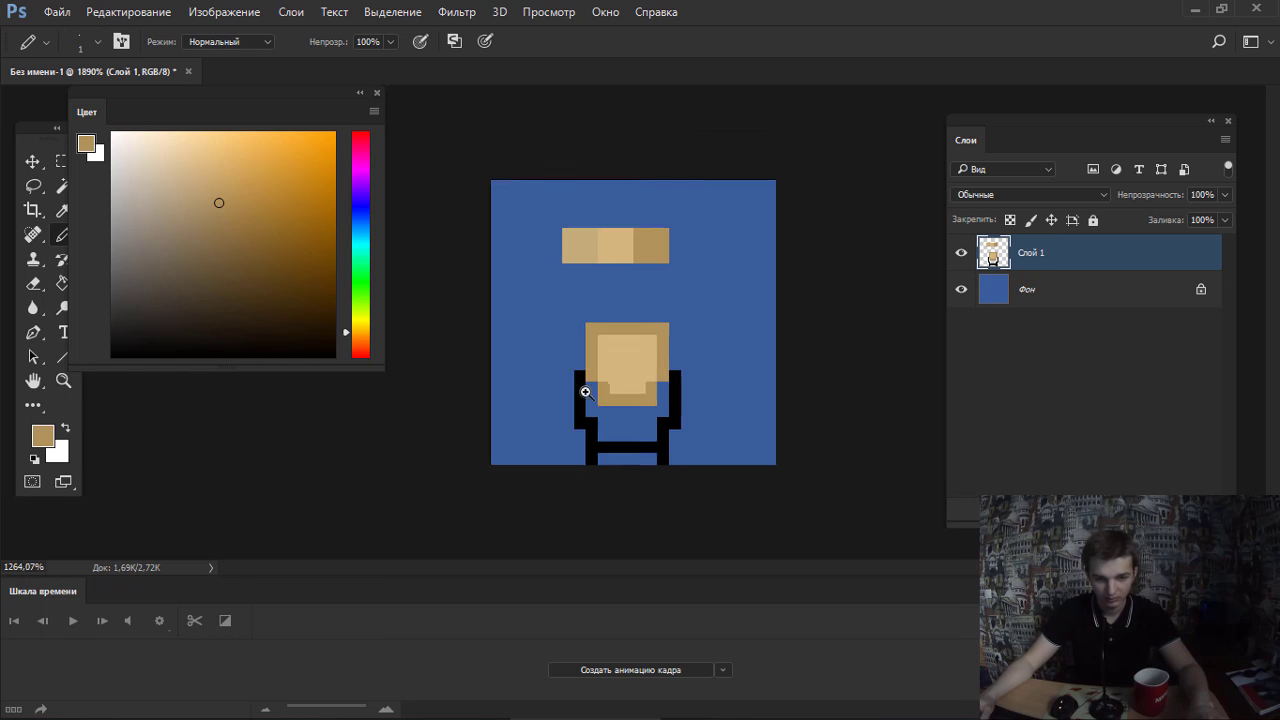
{"action": "scroll", "coordinate": [534, 397], "scroll_direction": "down", "scroll_amount": 10}
{"action": "scroll", "coordinate": [560, 388], "scroll_direction": "up", "scroll_amount": 6}
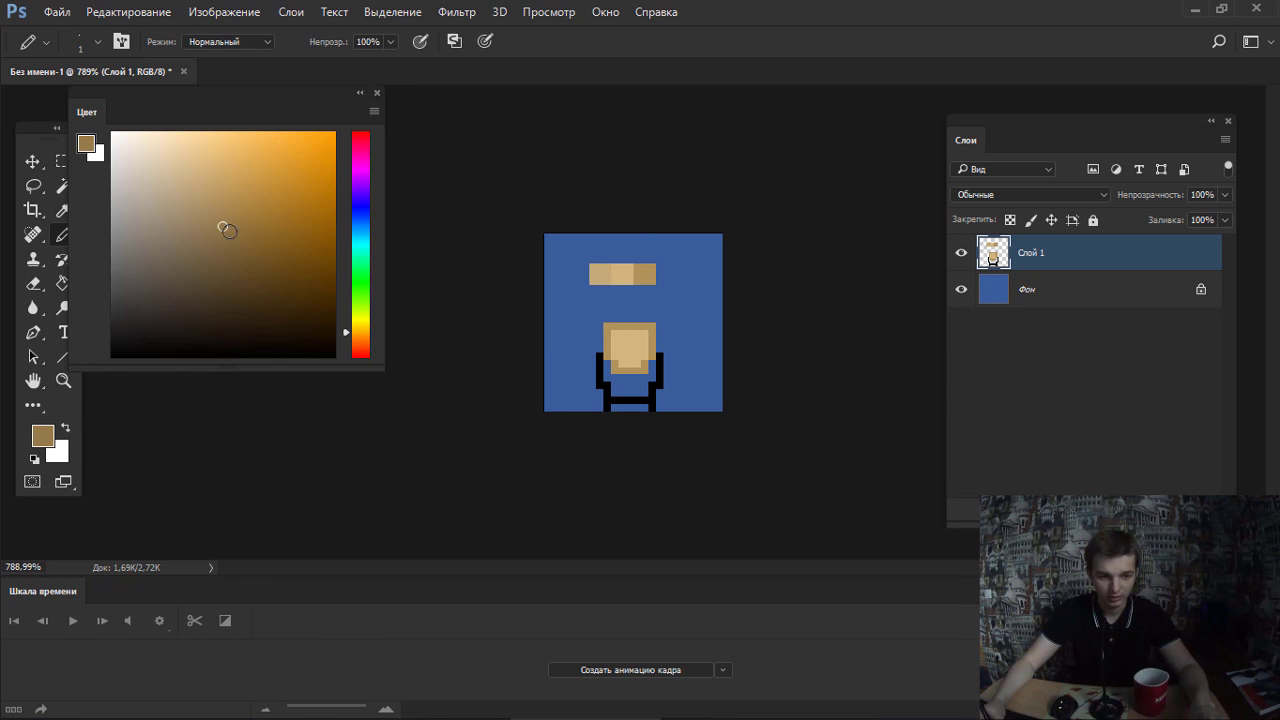
{"action": "left_click", "coordinate": [363, 340]}
{"action": "scroll", "coordinate": [638, 328], "scroll_direction": "up", "scroll_amount": 5}
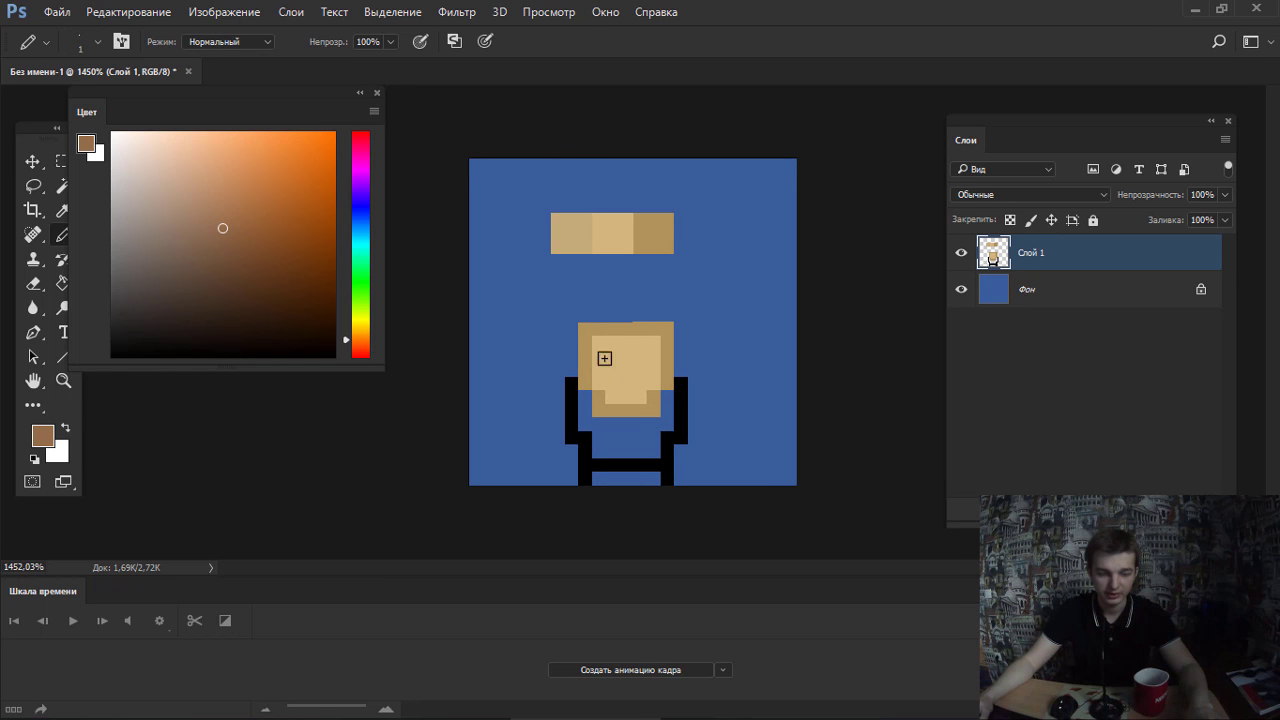
{"action": "mouse_move", "coordinate": [584, 384]}
{"action": "left_mouse_down"}
{"action": "mouse_move", "coordinate": [583, 341]}
{"action": "mouse_move", "coordinate": [620, 326]}
{"action": "mouse_move", "coordinate": [663, 337]}
{"action": "mouse_move", "coordinate": [646, 400]}
{"action": "left_mouse_up"}
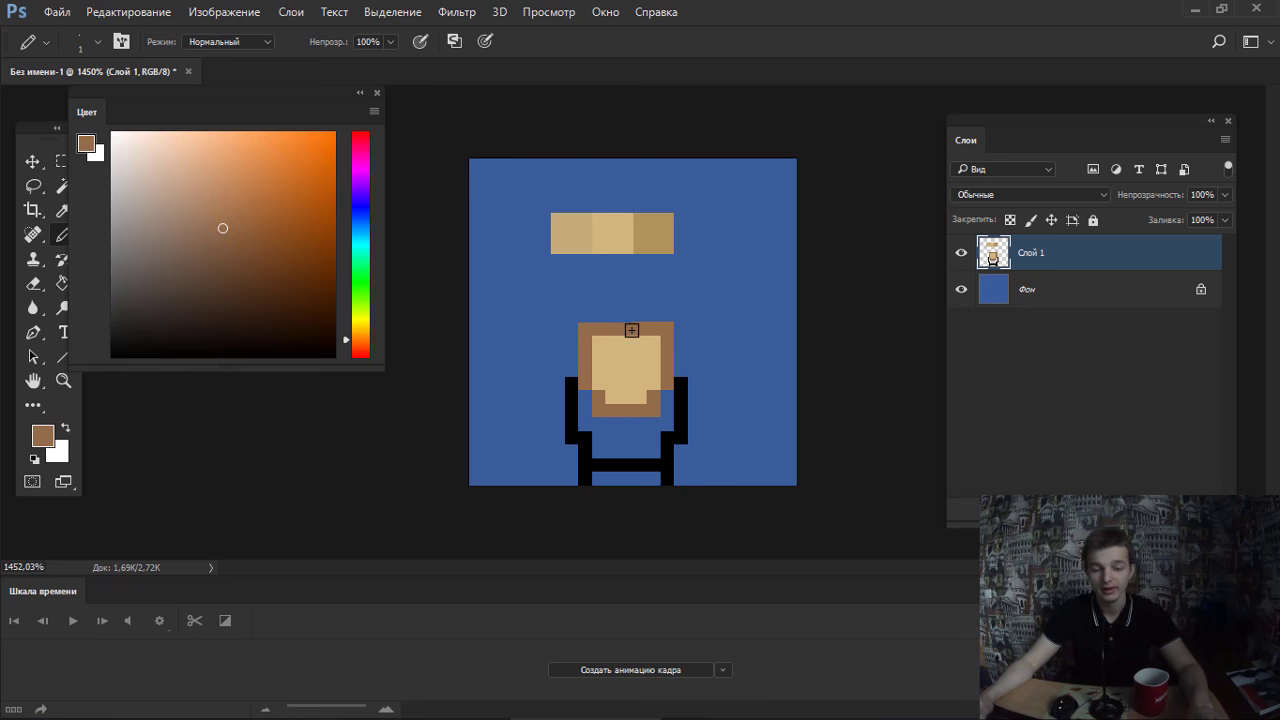
{"action": "scroll", "coordinate": [574, 363], "scroll_direction": "down", "scroll_amount": 3}
{"action": "scroll", "coordinate": [574, 363], "scroll_direction": "down", "scroll_amount": 2}
{"action": "scroll", "coordinate": [609, 337], "scroll_direction": "up", "scroll_amount": 3}
{"action": "scroll", "coordinate": [622, 343], "scroll_direction": "up", "scroll_amount": 1}
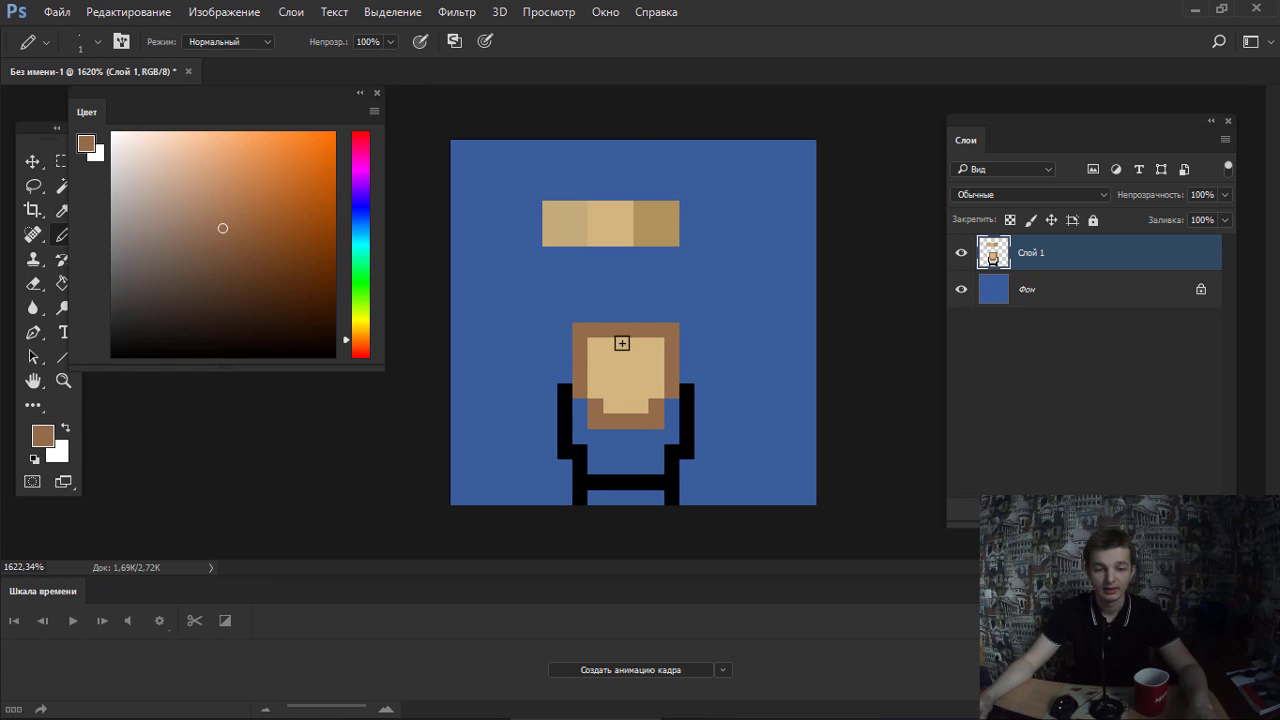
Paint tan down the face's left side and the arms, and erase the black blocks beside the body.
{"action": "left_click", "coordinate": [634, 216], "text": "alt"}
{"action": "left_click_drag", "start_coordinate": [580, 402], "coordinate": [580, 440]}
{"action": "left_click", "coordinate": [620, 224], "text": "alt"}
{"action": "left_click_drag", "start_coordinate": [671, 402], "coordinate": [671, 440]}
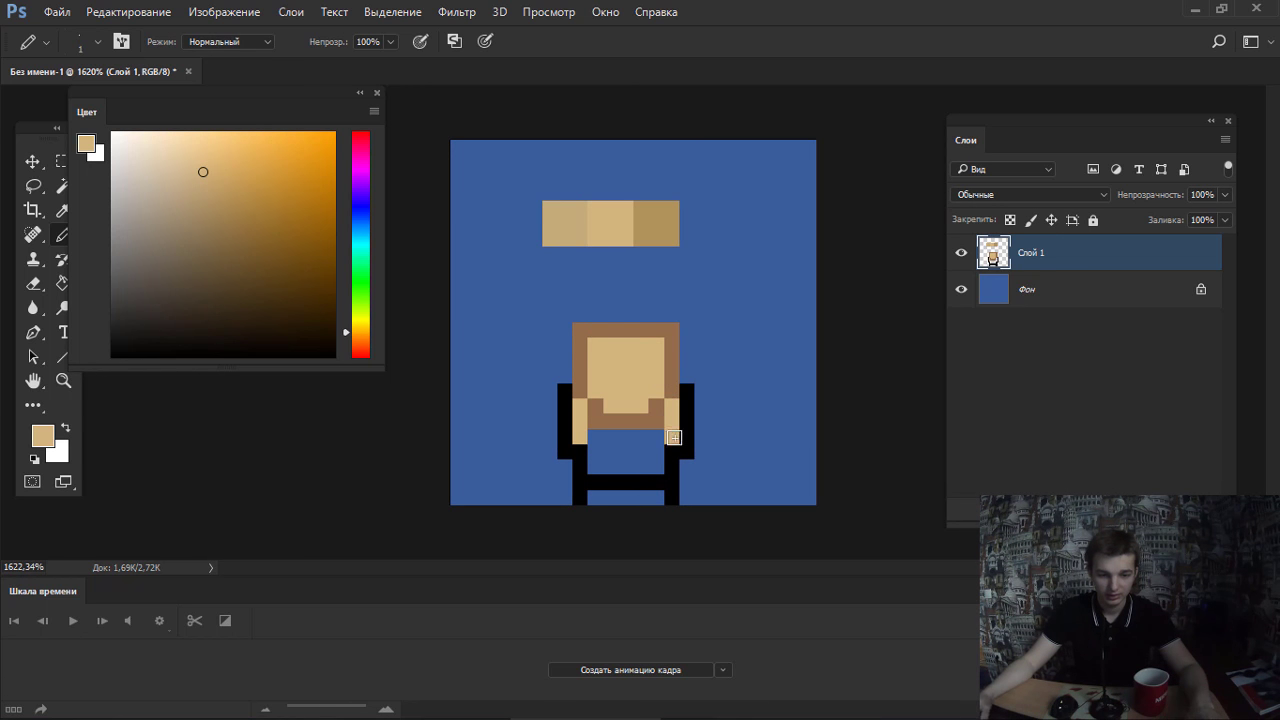
{"action": "key", "text": "e"}
{"action": "left_click", "coordinate": [565, 390]}
{"action": "left_click", "coordinate": [687, 390]}
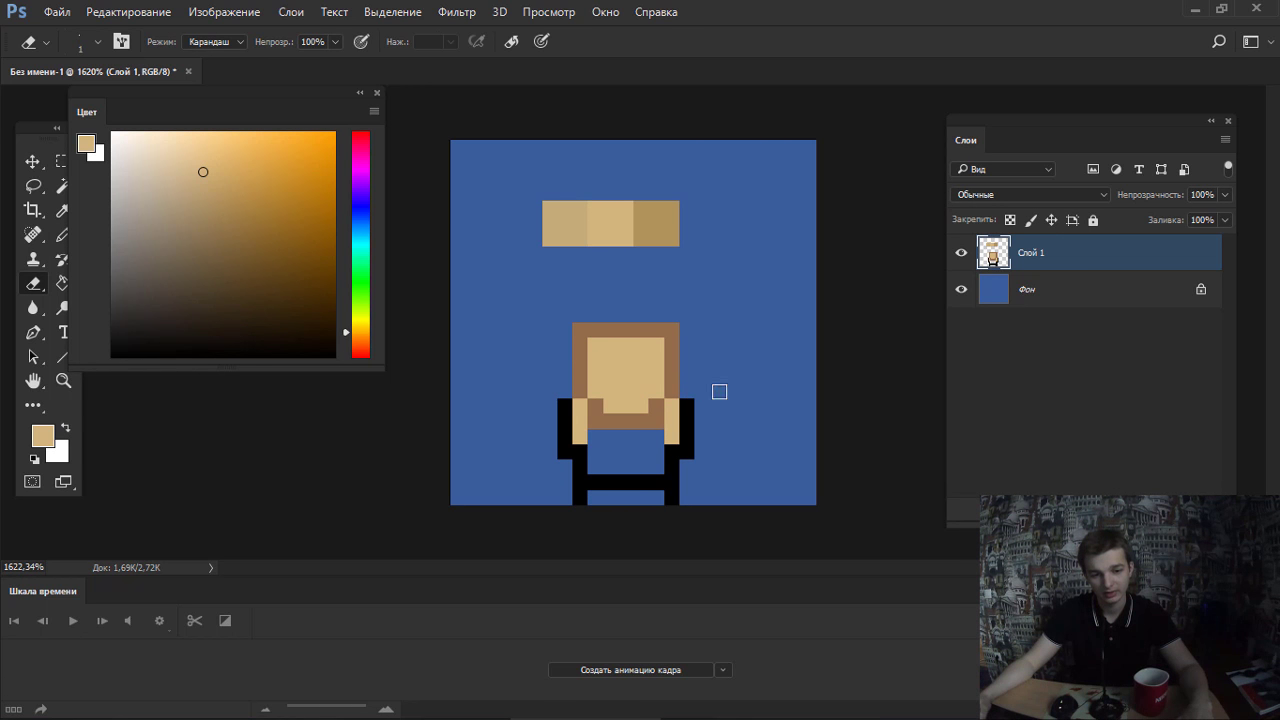
{"action": "key", "text": "b"}
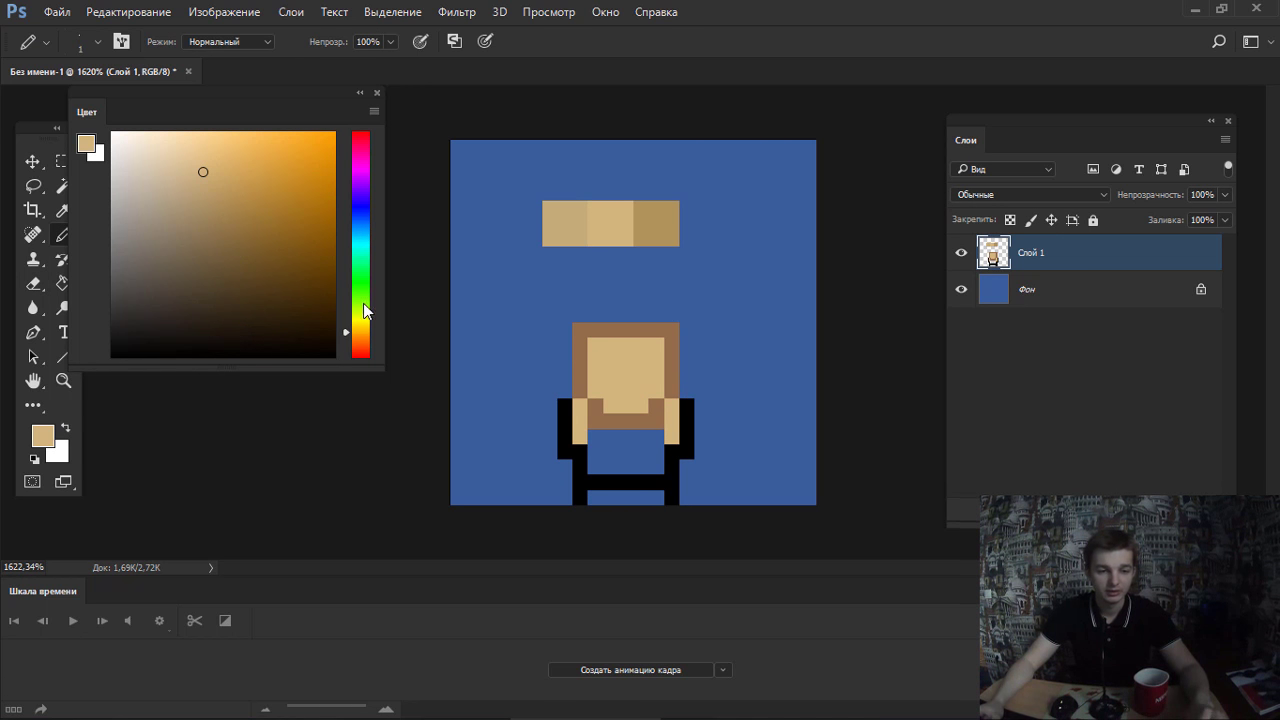
{"action": "left_click", "coordinate": [360, 291]}
Paint both shoulders dark green and cover the brown chin with the face's skin tan.
{"action": "left_click_drag", "start_coordinate": [268, 242], "coordinate": [262, 263]}
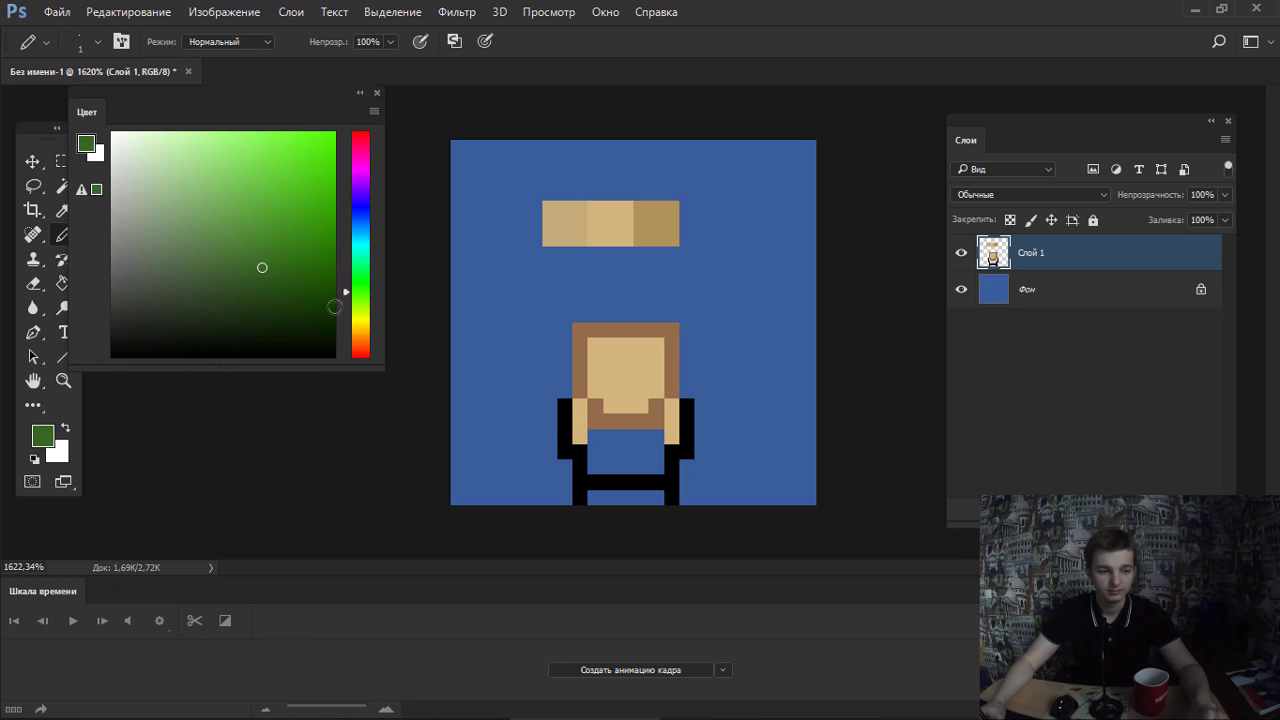
{"action": "left_click_drag", "start_coordinate": [564, 405], "coordinate": [564, 421]}
{"action": "left_click_drag", "start_coordinate": [672, 406], "coordinate": [688, 421]}
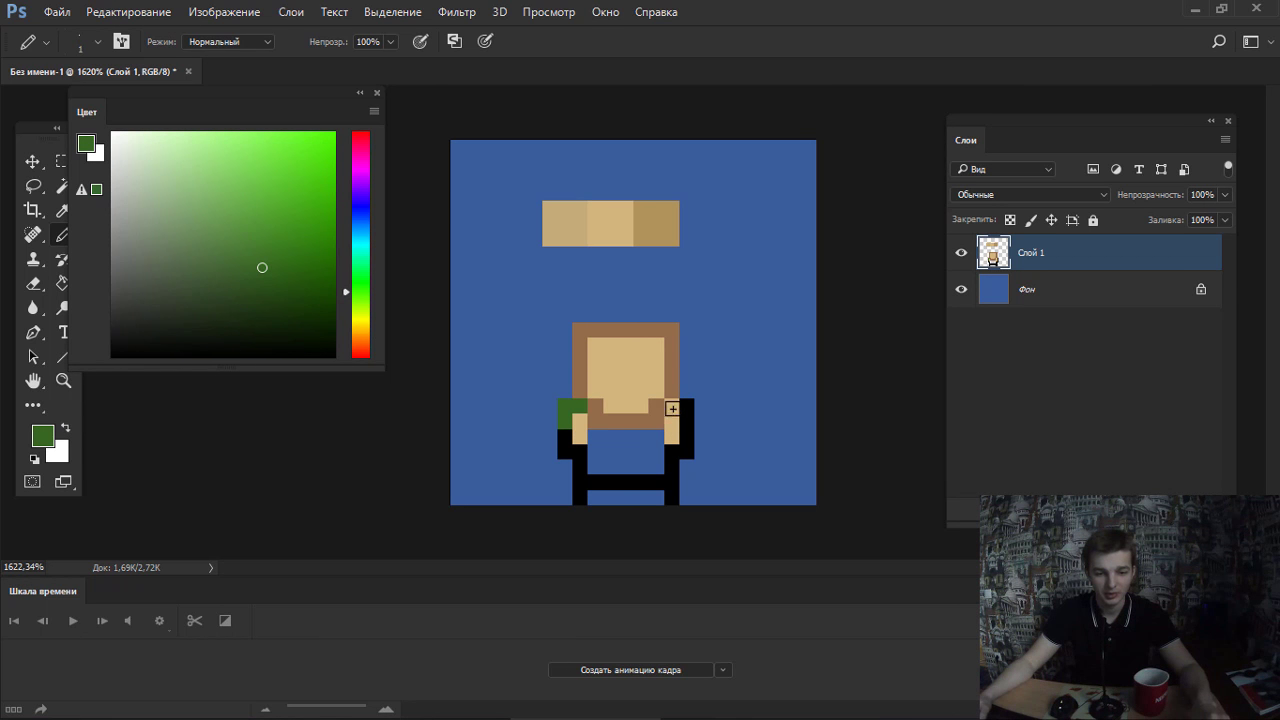
{"action": "left_click", "coordinate": [273, 289]}
{"action": "left_click_drag", "start_coordinate": [276, 291], "coordinate": [280, 293]}
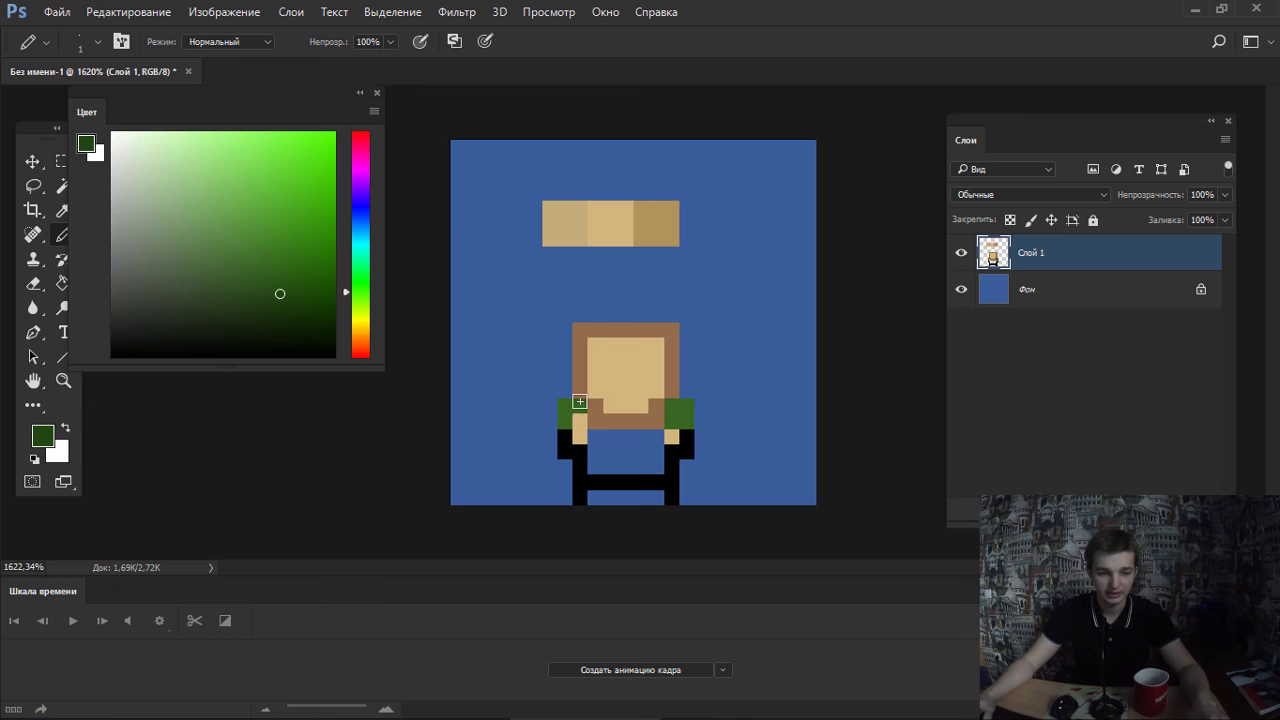
{"action": "left_click_drag", "start_coordinate": [675, 425], "coordinate": [686, 420]}
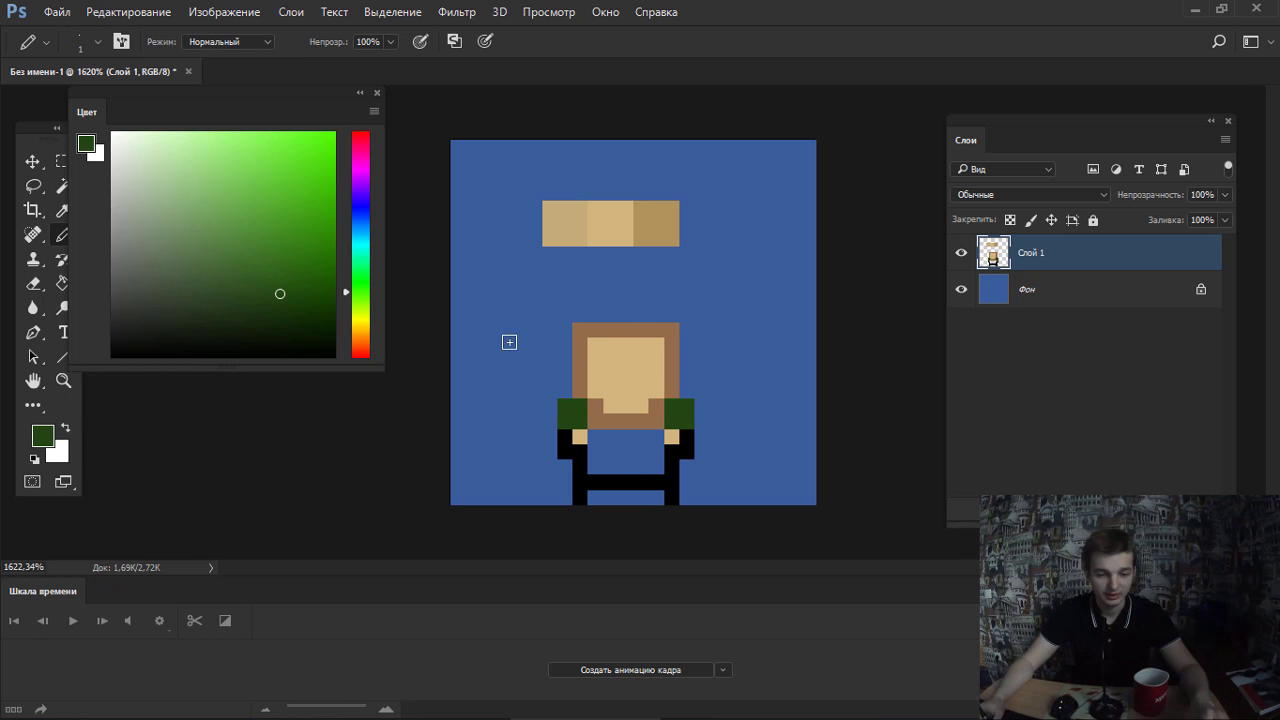
{"action": "left_click", "coordinate": [612, 385], "text": "alt"}
{"action": "left_click_drag", "start_coordinate": [600, 414], "coordinate": [644, 408]}
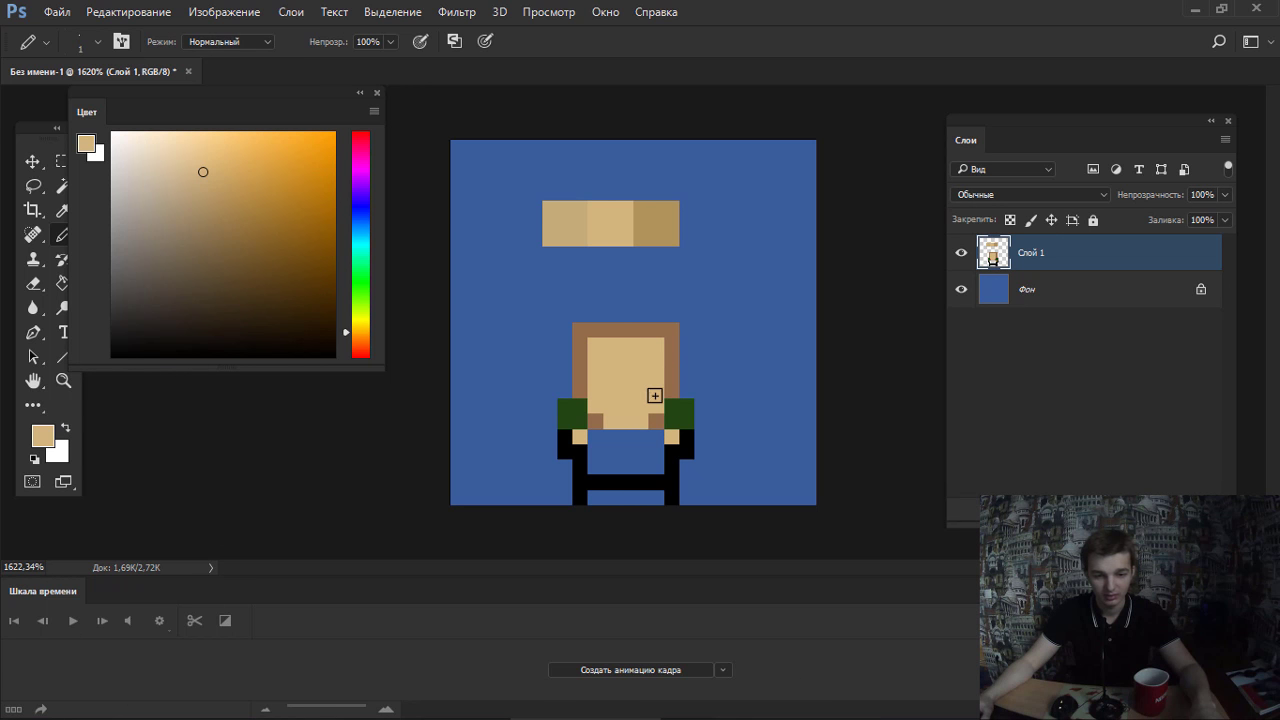
Erase the hair around the face, shift the figure's right side left and the head down one pixel.
{"action": "key", "text": "e"}
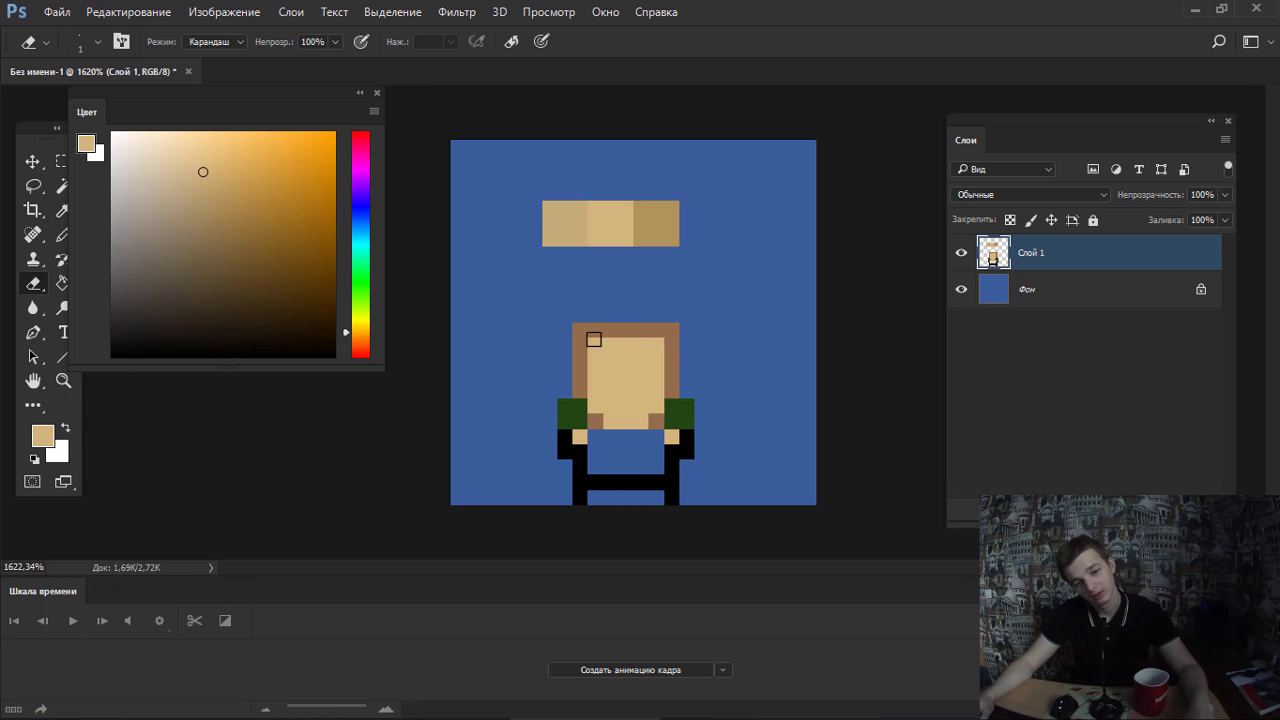
{"action": "mouse_move", "coordinate": [576, 352]}
{"action": "left_mouse_down"}
{"action": "mouse_move", "coordinate": [592, 326]}
{"action": "mouse_move", "coordinate": [666, 329]}
{"action": "mouse_move", "coordinate": [680, 371]}
{"action": "left_mouse_up"}
{"action": "key", "text": "m"}
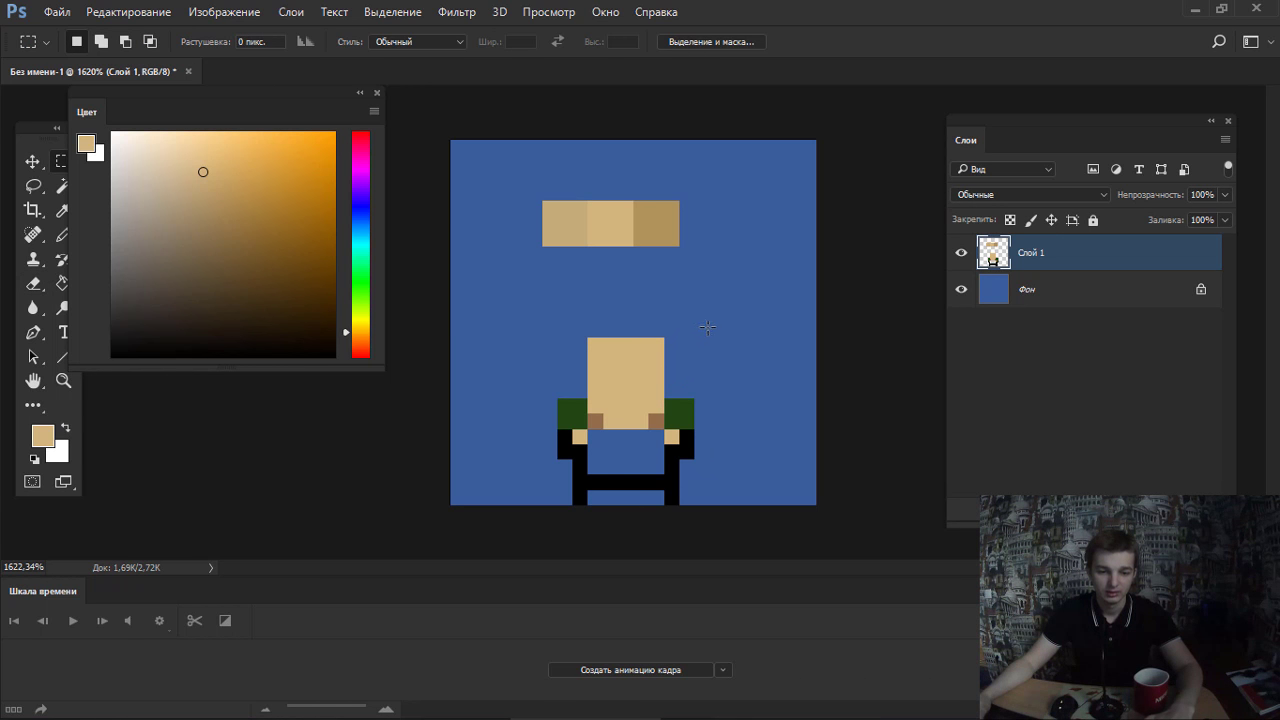
{"action": "left_click_drag", "start_coordinate": [694, 322], "coordinate": [648, 505]}
{"action": "left_click_drag", "start_coordinate": [678, 440], "coordinate": [663, 440]}
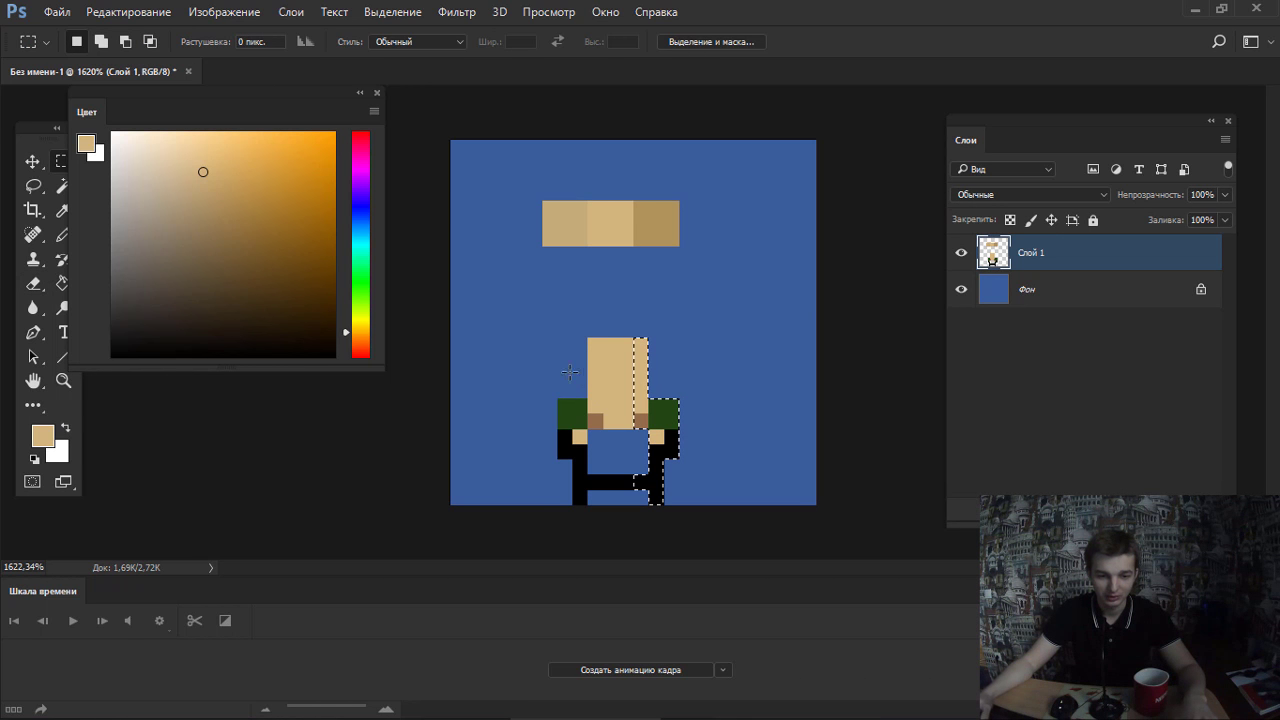
{"action": "mouse_move", "coordinate": [588, 338]}
{"action": "left_mouse_down"}
{"action": "mouse_move", "coordinate": [648, 368]}
{"action": "mouse_move", "coordinate": [629, 373]}
{"action": "left_mouse_up"}
{"action": "key", "text": "ctrl+d"}
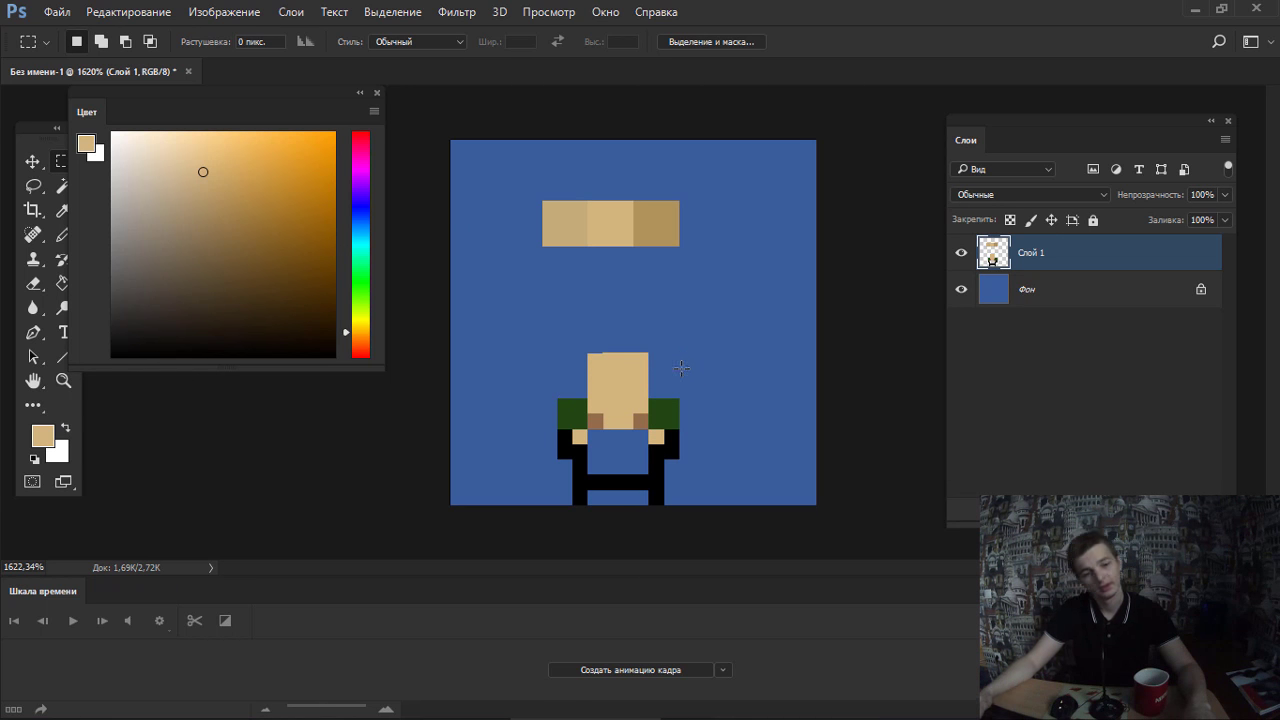
Trim the outer top shoulder pixels and paint tan hands beside the waist.
{"action": "key", "text": "b"}
{"action": "scroll", "coordinate": [666, 366], "scroll_direction": "up", "scroll_amount": 1}
{"action": "scroll", "coordinate": [666, 366], "scroll_direction": "down", "scroll_amount": 1}
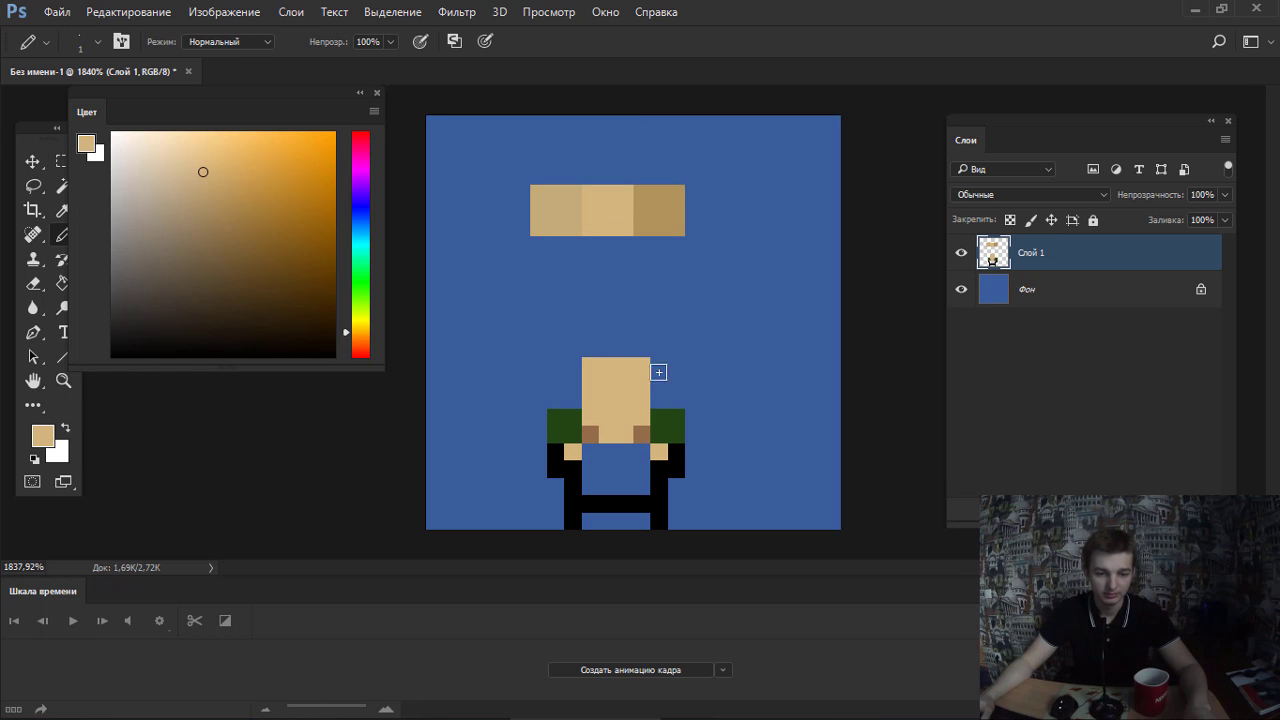
{"action": "left_click", "coordinate": [636, 430]}
{"action": "key", "text": "e"}
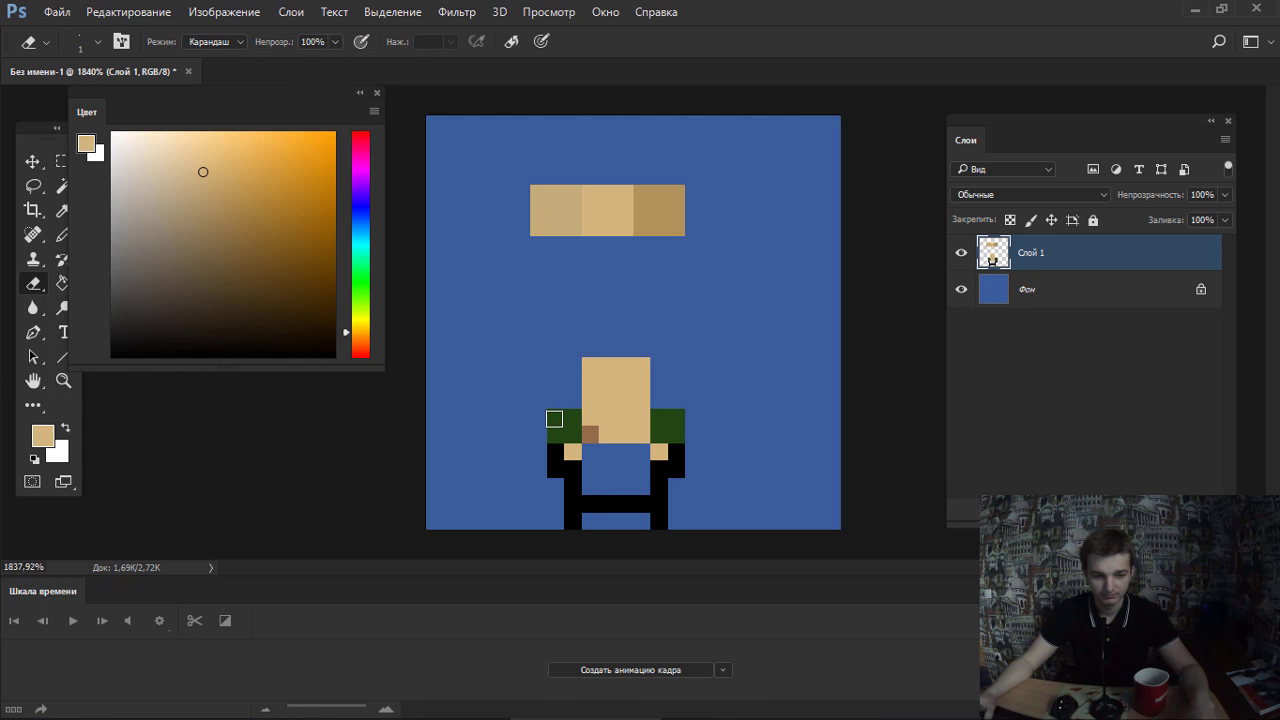
{"action": "left_click", "coordinate": [555, 417]}
{"action": "left_click", "coordinate": [677, 417]}
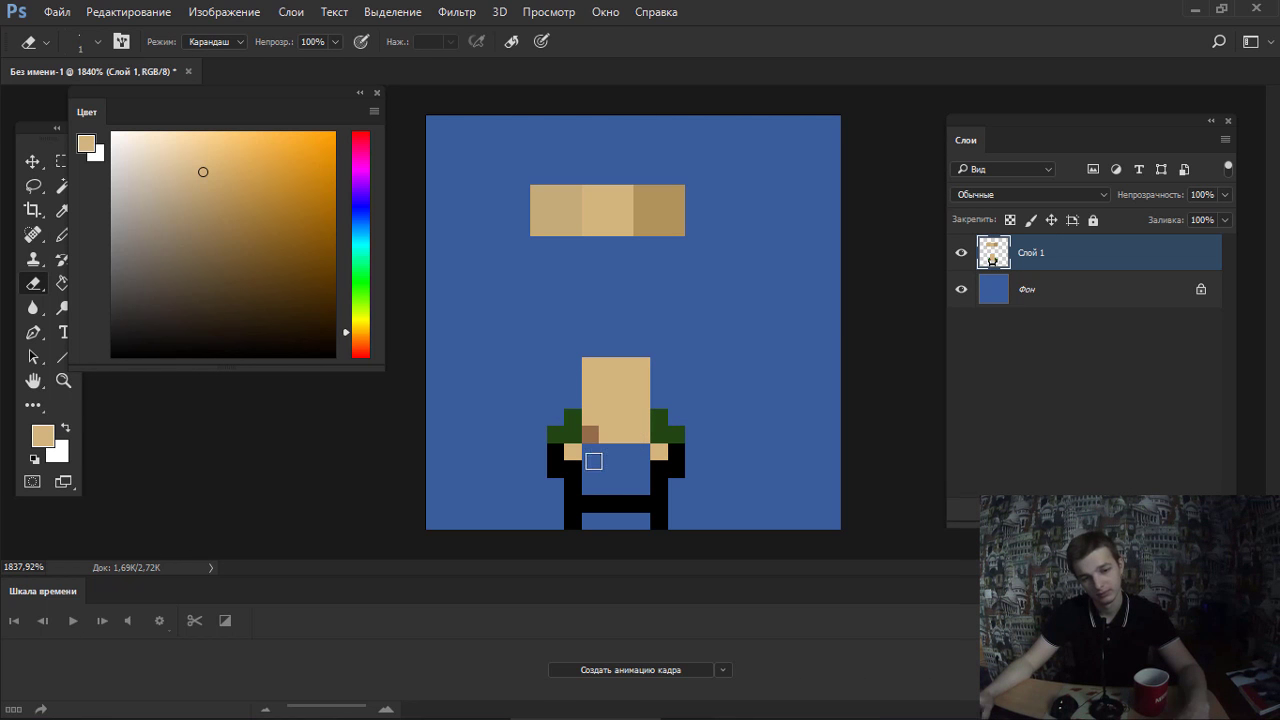
{"action": "key", "text": "b"}
{"action": "left_click_drag", "start_coordinate": [554, 461], "coordinate": [555, 450]}
{"action": "left_click_drag", "start_coordinate": [676, 469], "coordinate": [676, 452]}
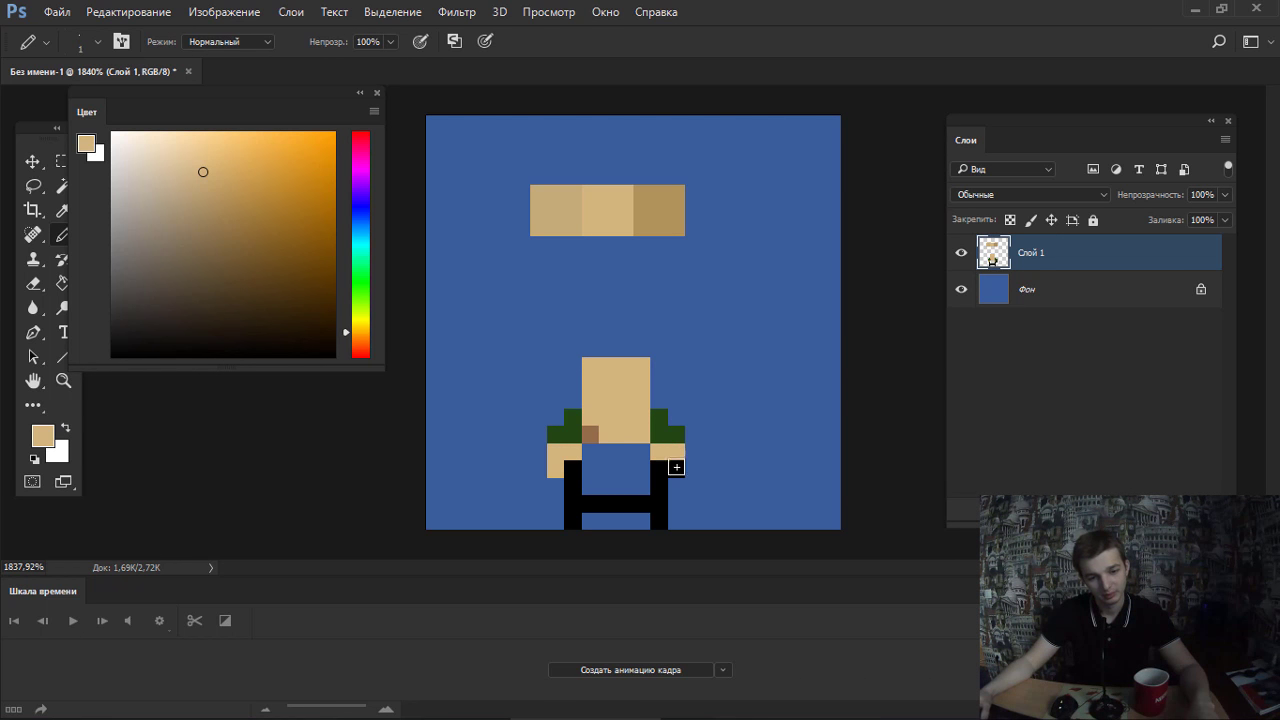
{"action": "key", "text": "d"}
{"action": "left_click", "coordinate": [571, 424], "text": "alt"}
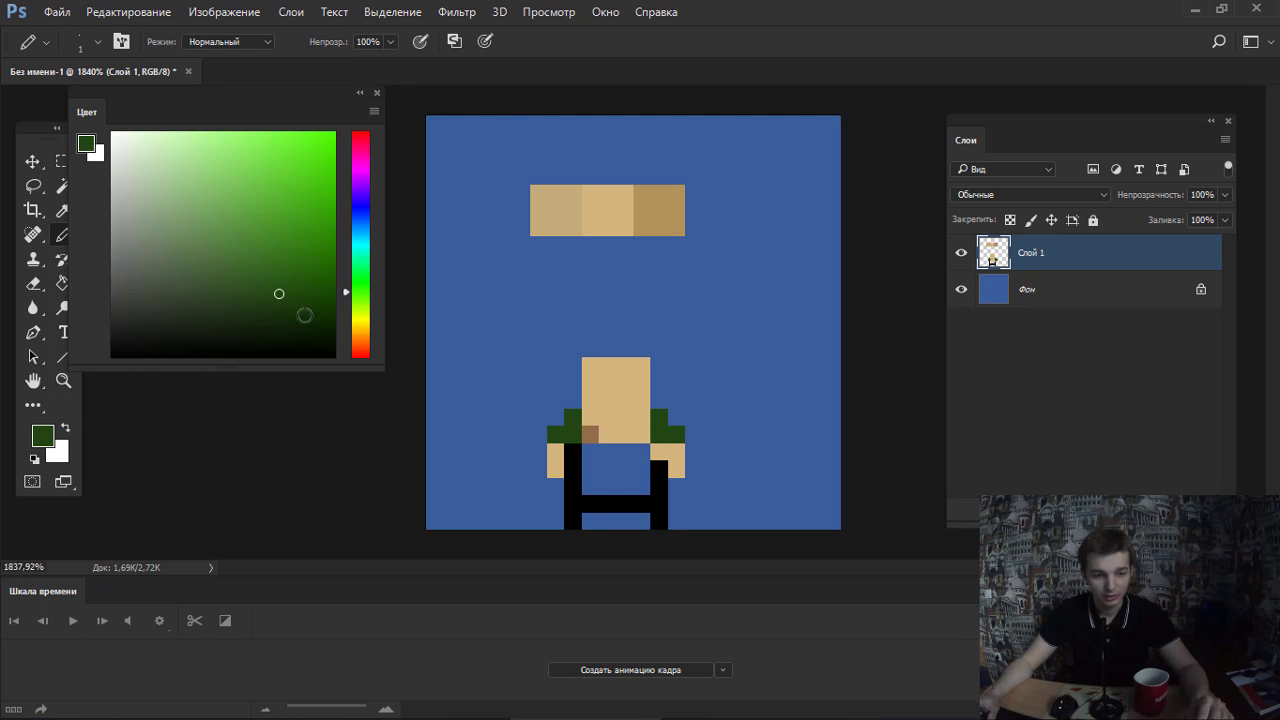
Paint a lighter green chest band under the head and turn the black leg bar dark green.
{"action": "left_click_drag", "start_coordinate": [279, 291], "coordinate": [278, 263]}
{"action": "left_click_drag", "start_coordinate": [590, 450], "coordinate": [638, 452]}
{"action": "left_click", "coordinate": [571, 424], "text": "alt"}
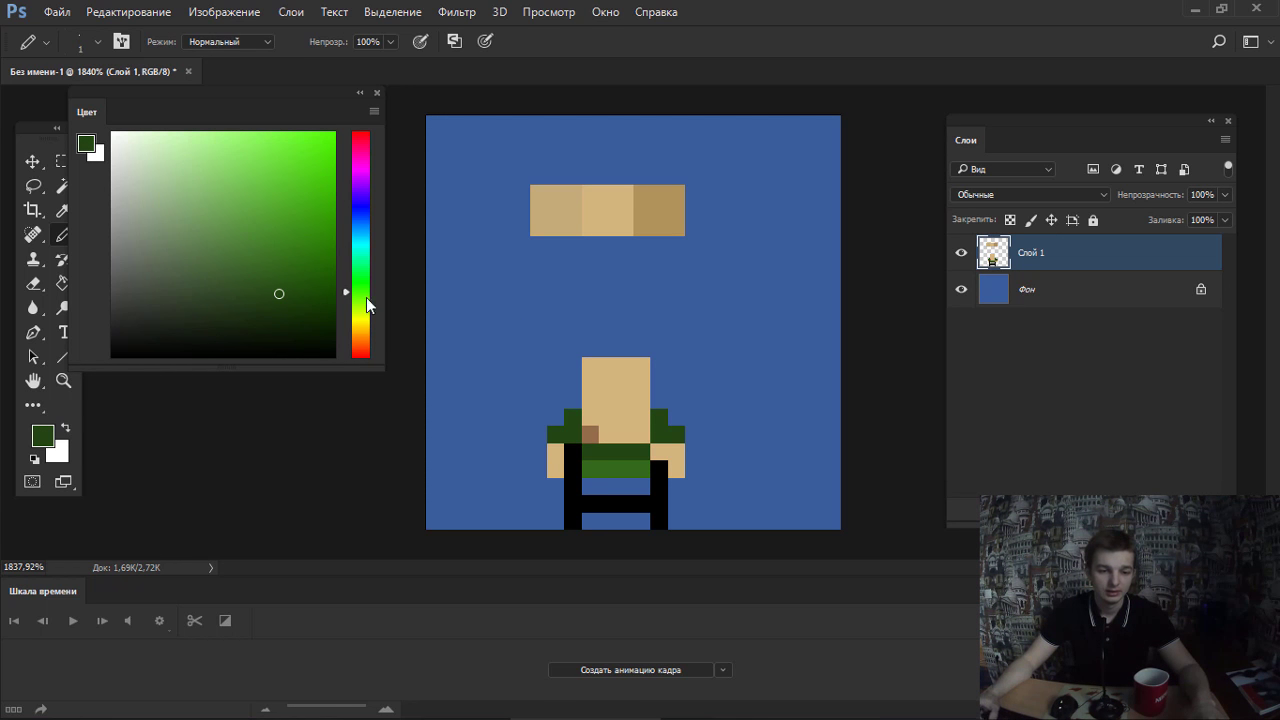
{"action": "left_click_drag", "start_coordinate": [280, 303], "coordinate": [282, 313]}
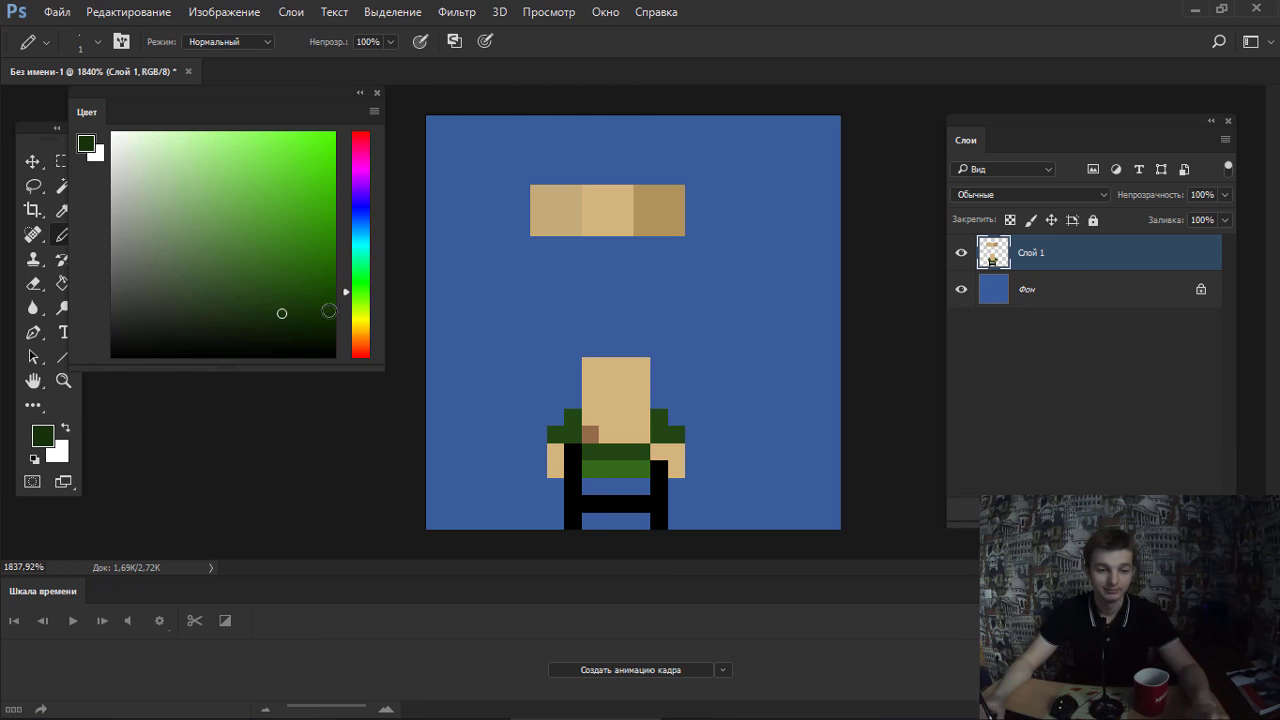
{"action": "left_click_drag", "start_coordinate": [574, 503], "coordinate": [660, 503]}
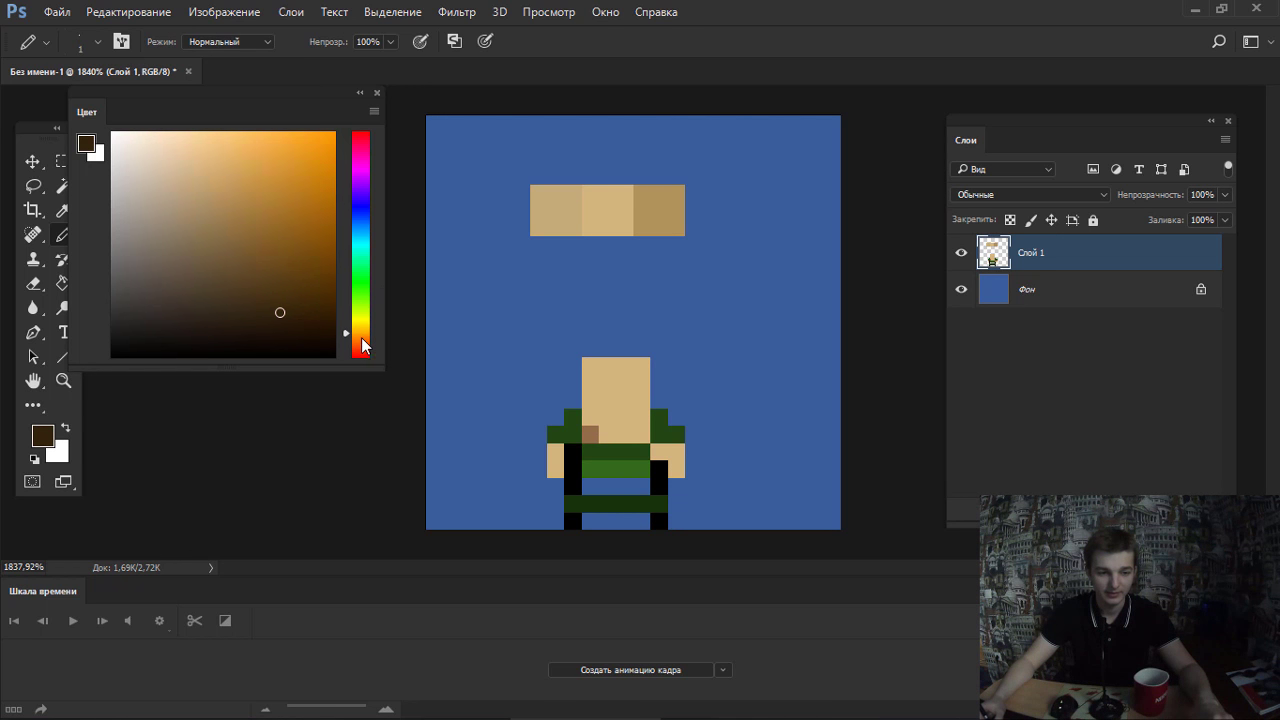
Paint brown boot pixels at the bottom of both legs, adjusting the left one's shade.
{"action": "left_click", "coordinate": [361, 340]}
{"action": "mouse_move", "coordinate": [286, 293]}
{"action": "left_mouse_down"}
{"action": "mouse_move", "coordinate": [265, 298]}
{"action": "mouse_move", "coordinate": [254, 280]}
{"action": "left_mouse_up"}
{"action": "left_click", "coordinate": [572, 521]}
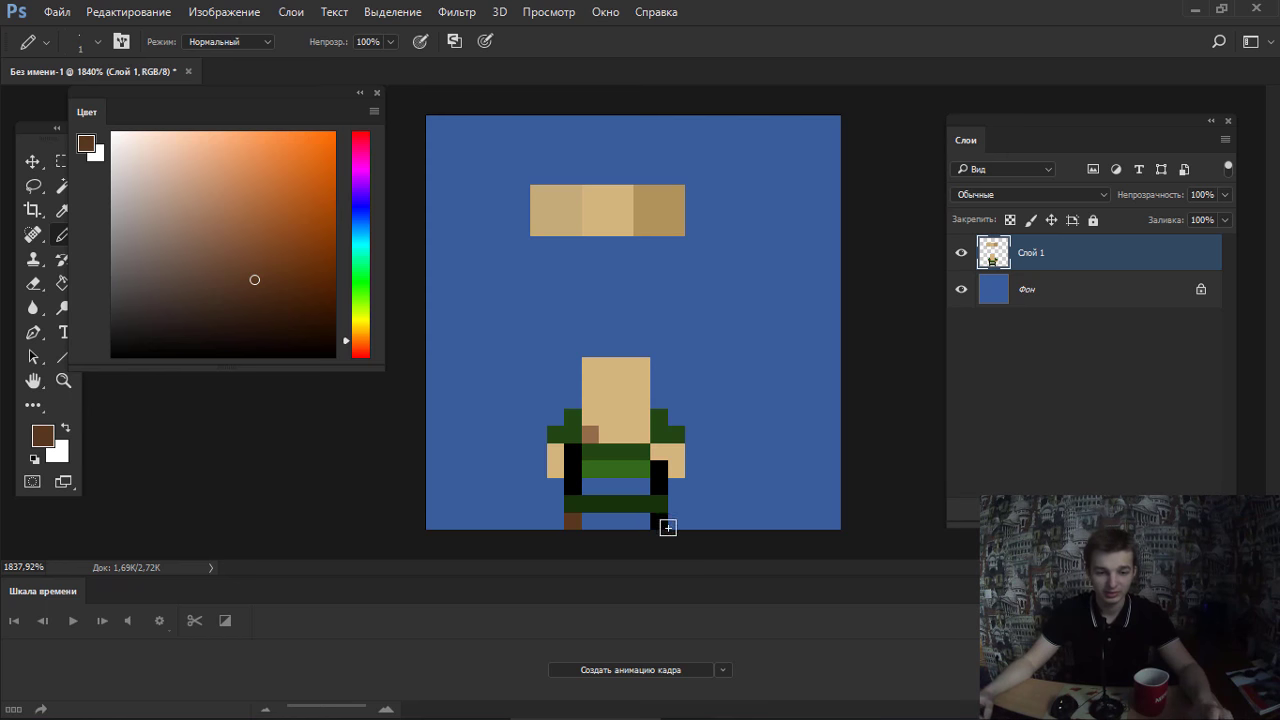
{"action": "left_click", "coordinate": [660, 521]}
{"action": "left_click_drag", "start_coordinate": [254, 280], "coordinate": [268, 319]}
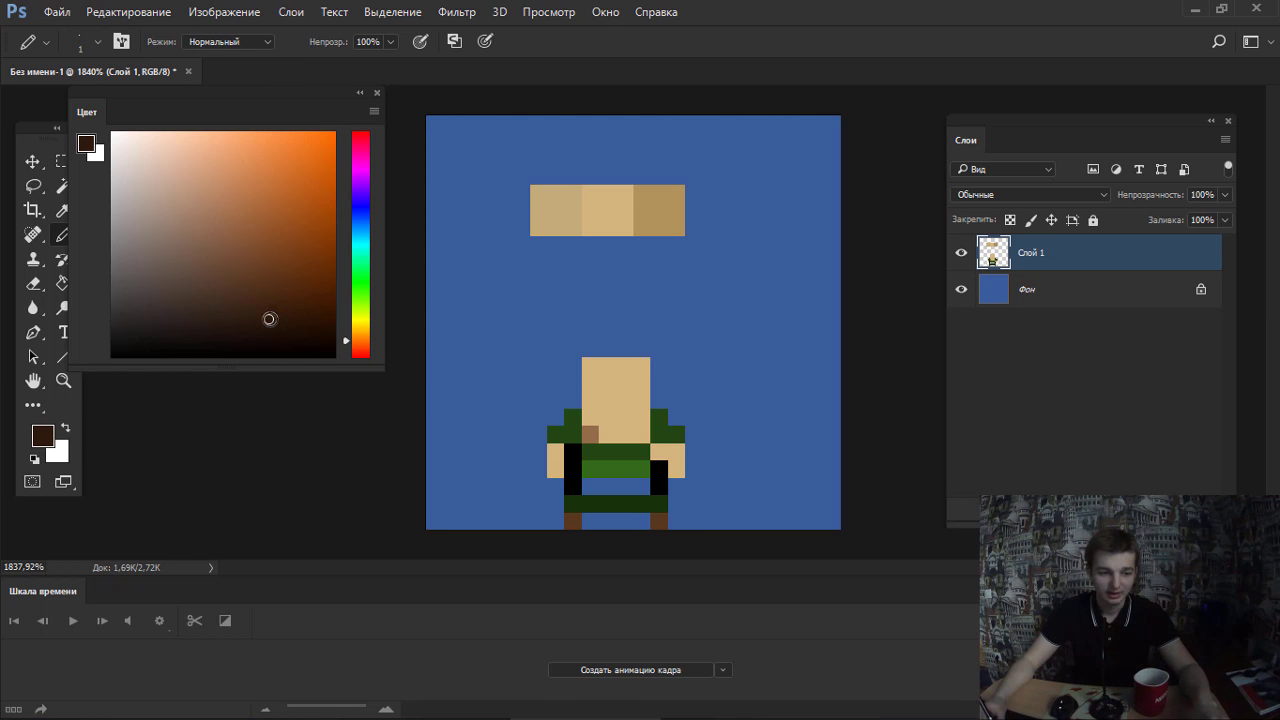
{"action": "left_click", "coordinate": [573, 521]}
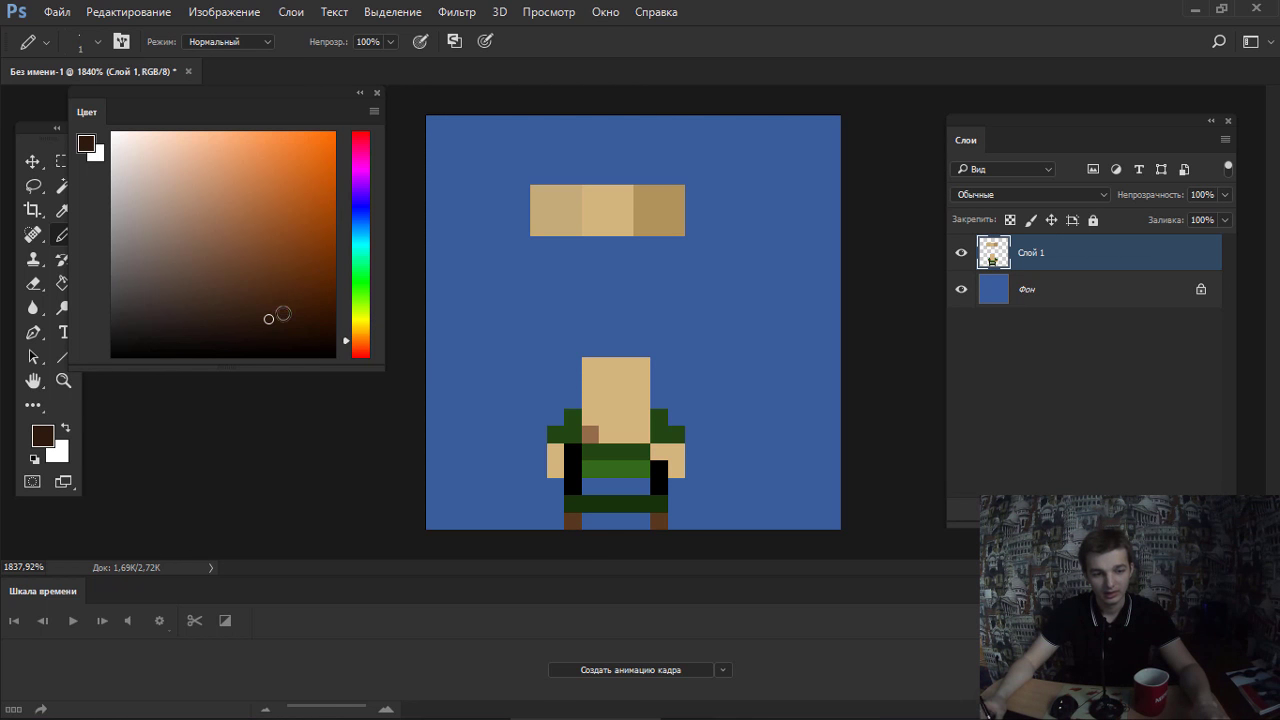
{"action": "left_click_drag", "start_coordinate": [268, 319], "coordinate": [267, 291]}
{"action": "left_click", "coordinate": [574, 524]}
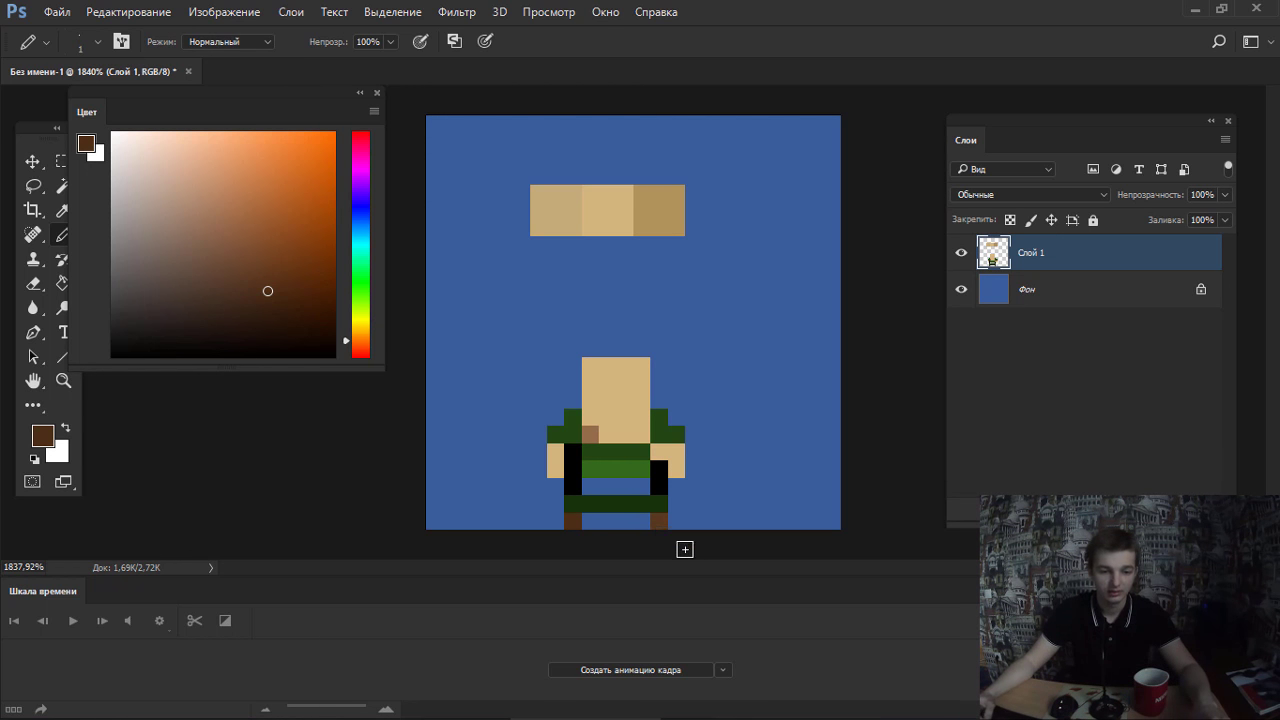
Fine-tune a darker brown and sample the boot brown from the leg.
{"action": "left_click", "coordinate": [277, 302]}
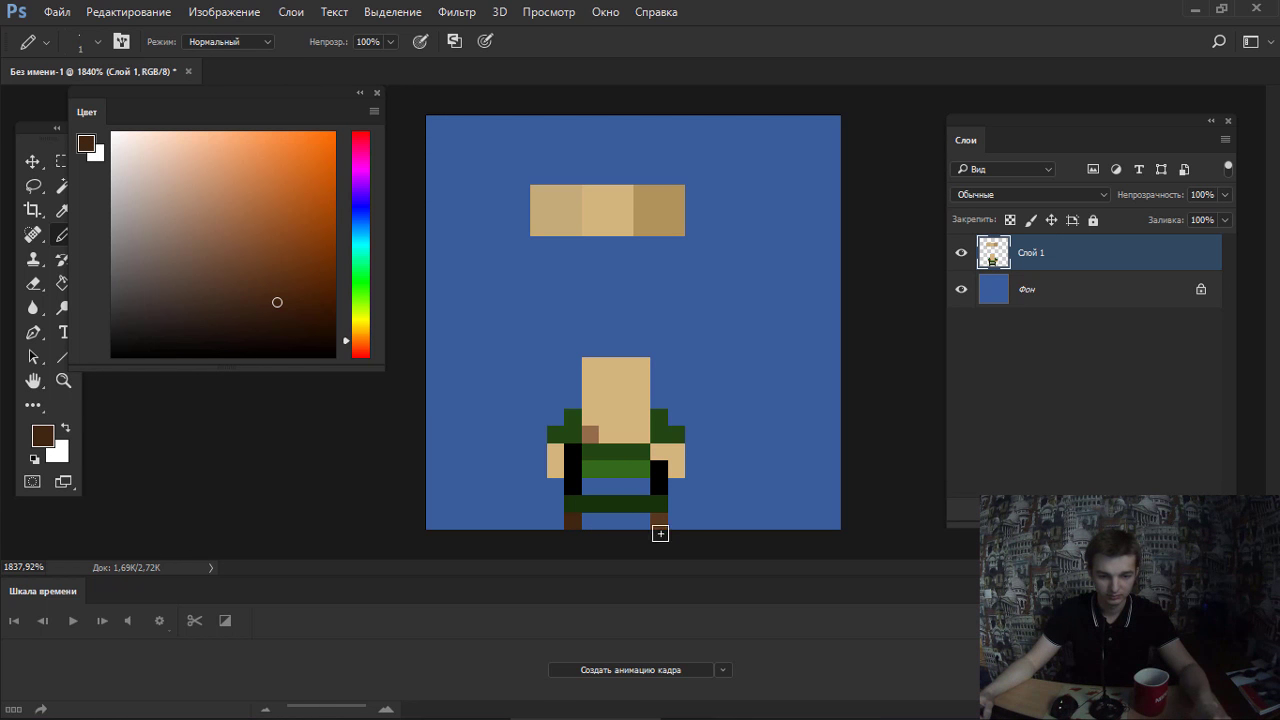
{"action": "scroll", "coordinate": [560, 406], "scroll_direction": "down", "scroll_amount": 2}
{"action": "scroll", "coordinate": [560, 406], "scroll_direction": "up", "scroll_amount": 1}
{"action": "left_click", "coordinate": [224, 309]}
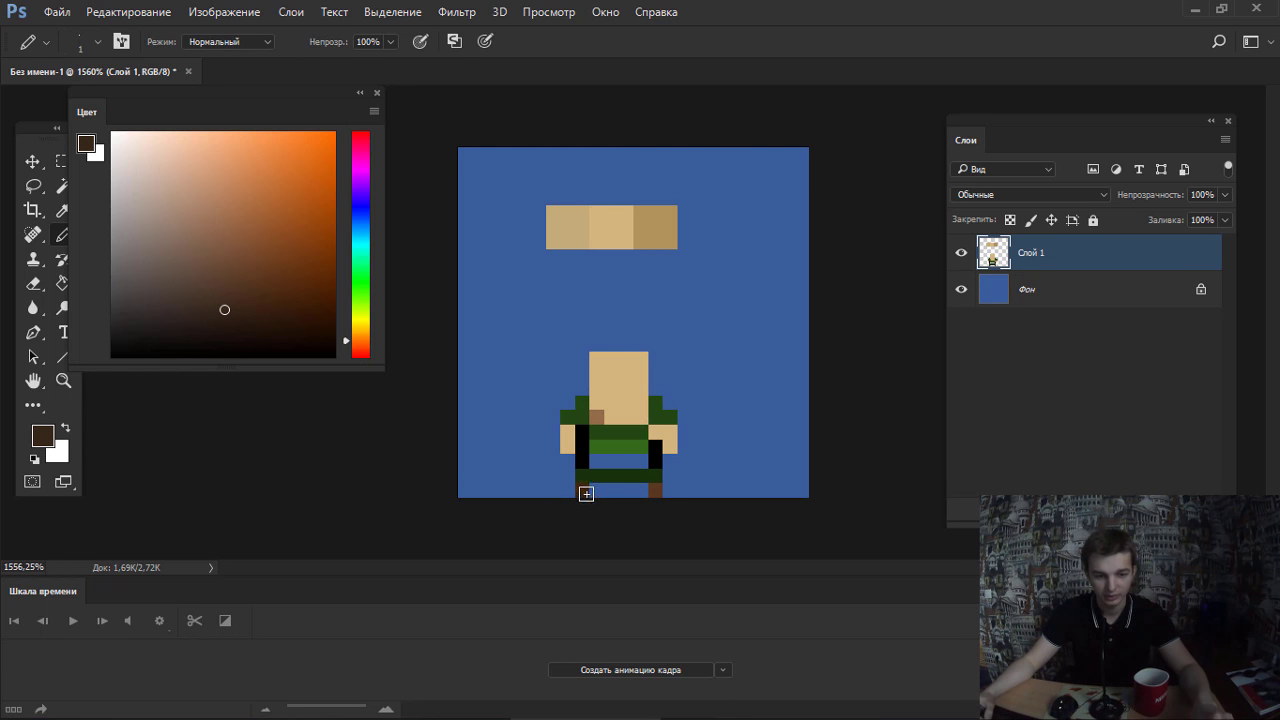
{"action": "left_click", "coordinate": [223, 317]}
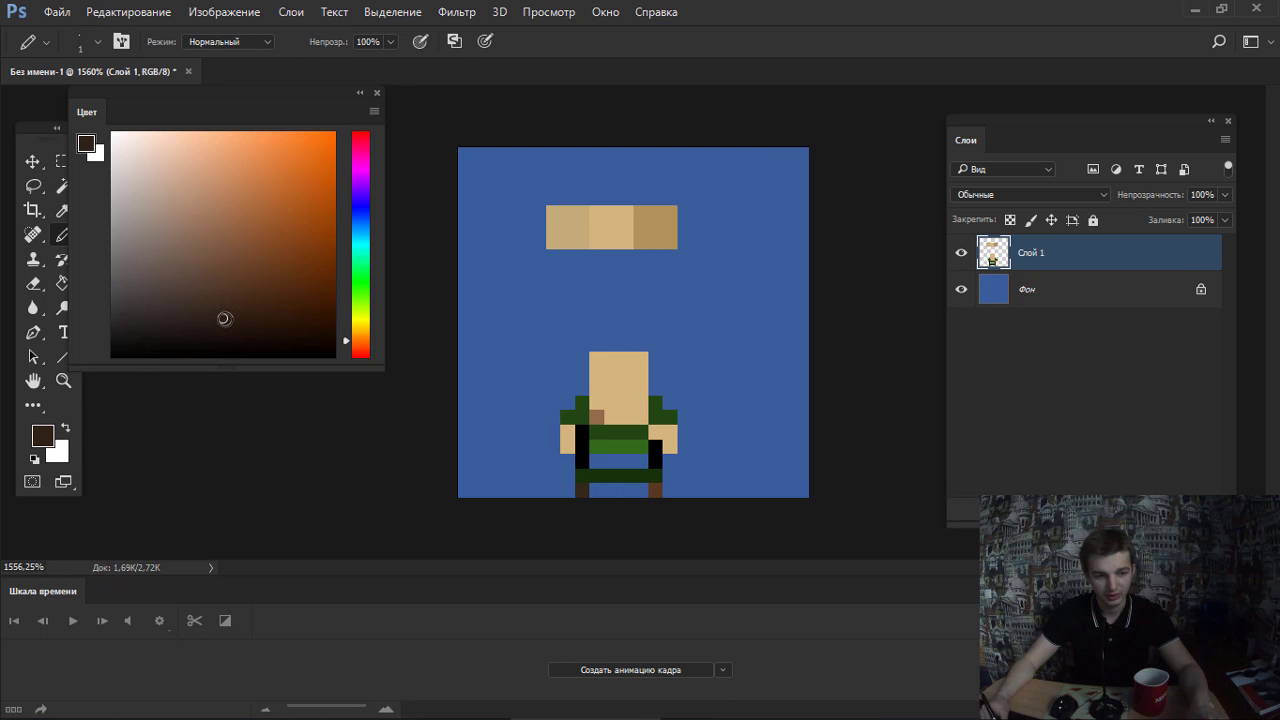
{"action": "left_click", "coordinate": [225, 322]}
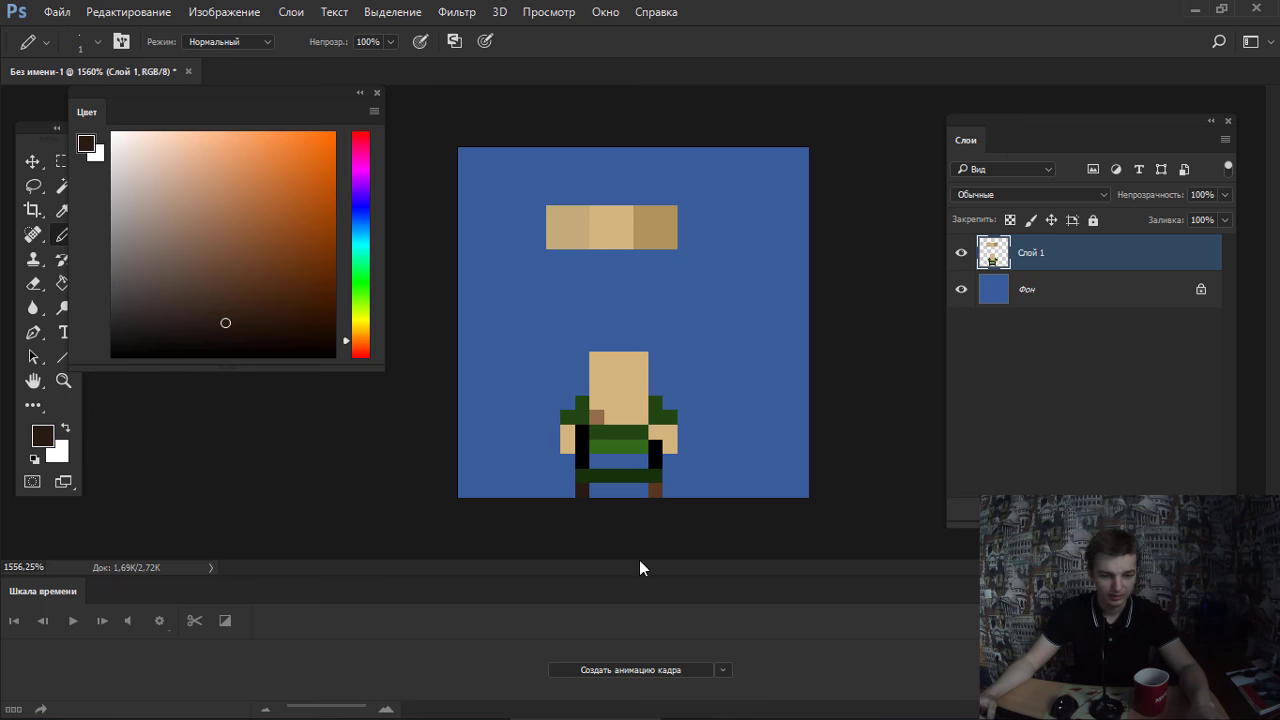
{"action": "left_click", "coordinate": [655, 494], "text": "alt"}
Adjust the sampled brown slightly in the Color panel.
{"action": "left_click", "coordinate": [248, 298]}
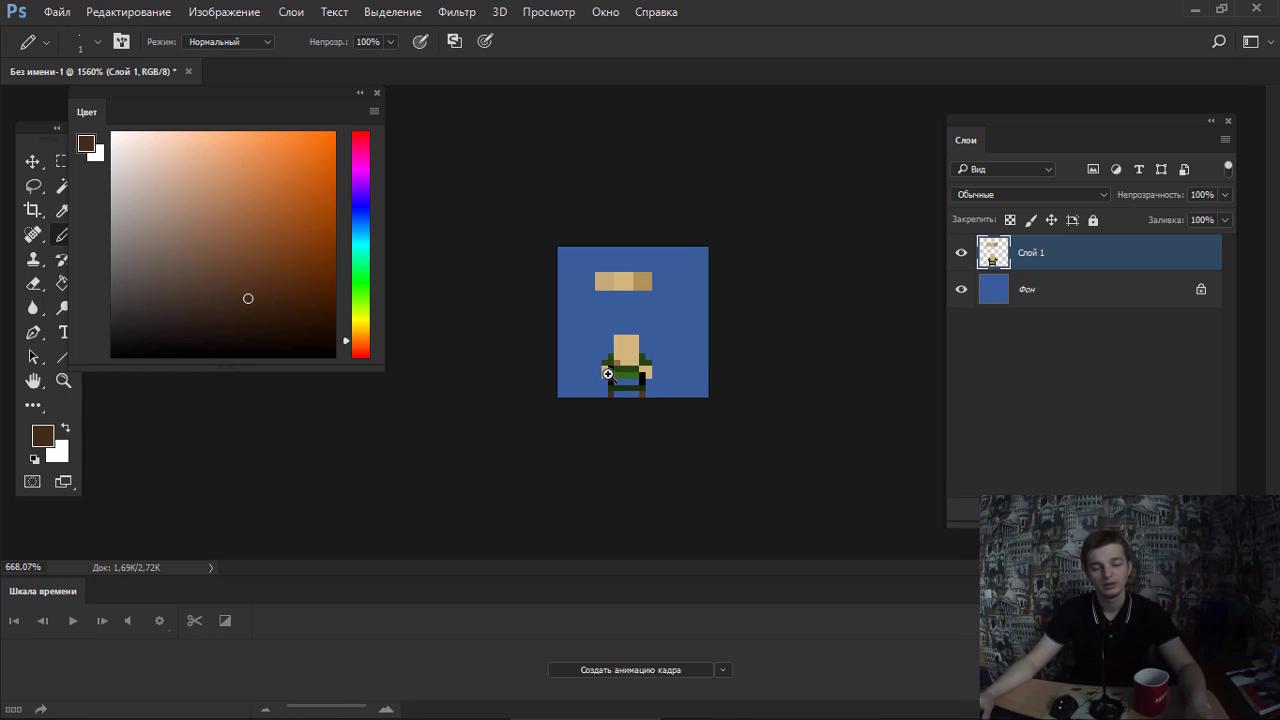
{"action": "scroll", "coordinate": [724, 372], "scroll_direction": "down", "scroll_amount": 3}
{"action": "scroll", "coordinate": [700, 376], "scroll_direction": "up", "scroll_amount": 1}
{"action": "scroll", "coordinate": [690, 368], "scroll_direction": "up", "scroll_amount": 3}
{"action": "scroll", "coordinate": [700, 420], "scroll_direction": "up", "scroll_amount": 1}
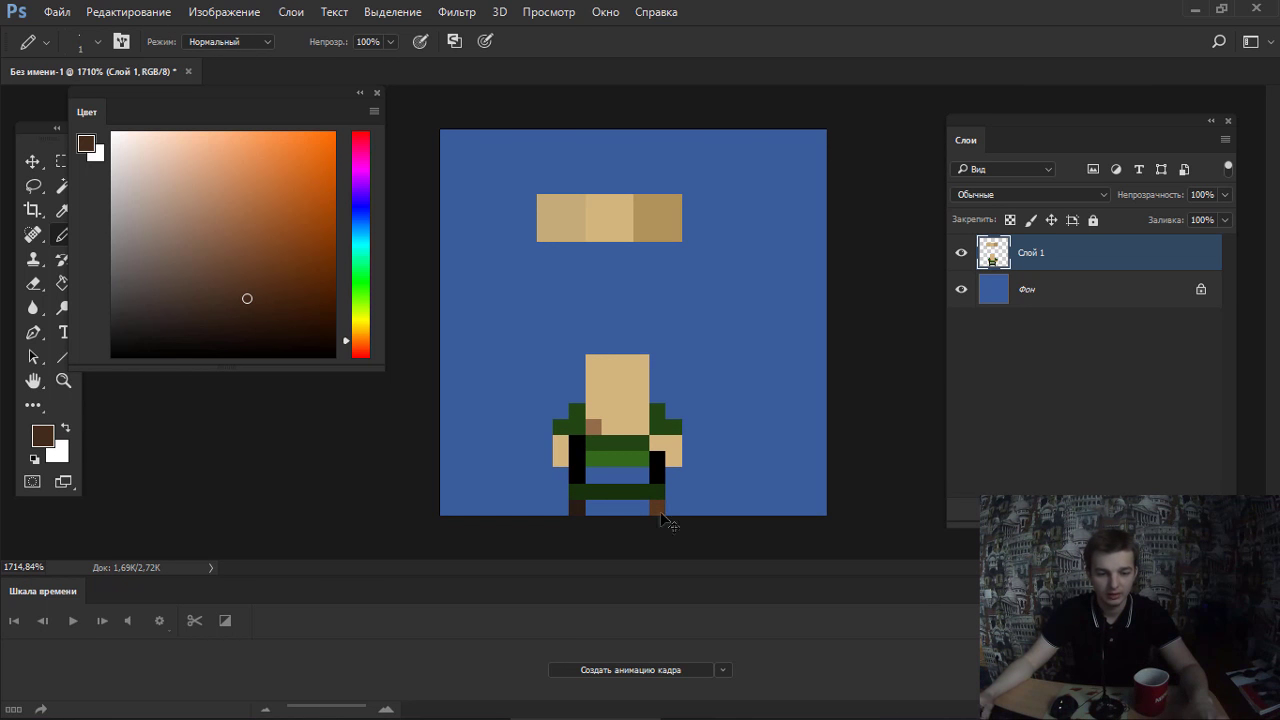
Sample the leg's lighter brown and keep it as the secondary colour.
{"action": "key", "text": "x"}
{"action": "left_click", "coordinate": [658, 506], "text": "alt"}
{"action": "key", "text": "x"}
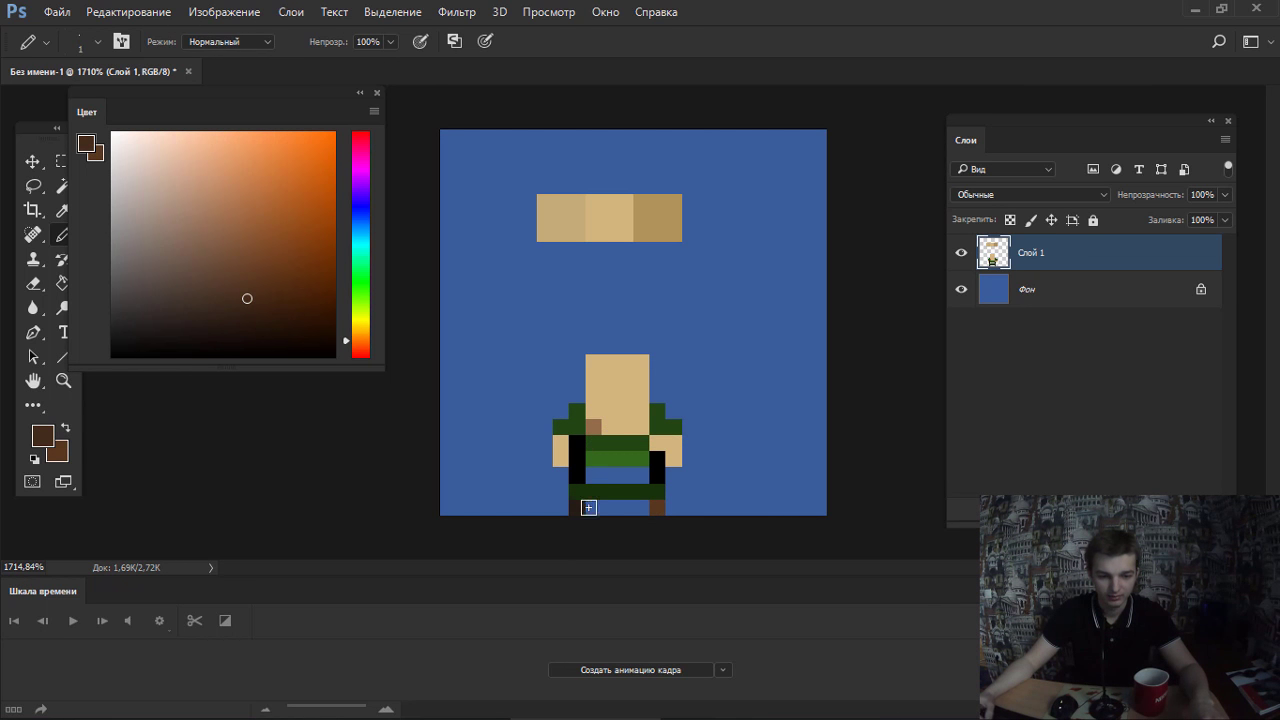
{"action": "left_click", "coordinate": [657, 508], "text": "alt"}
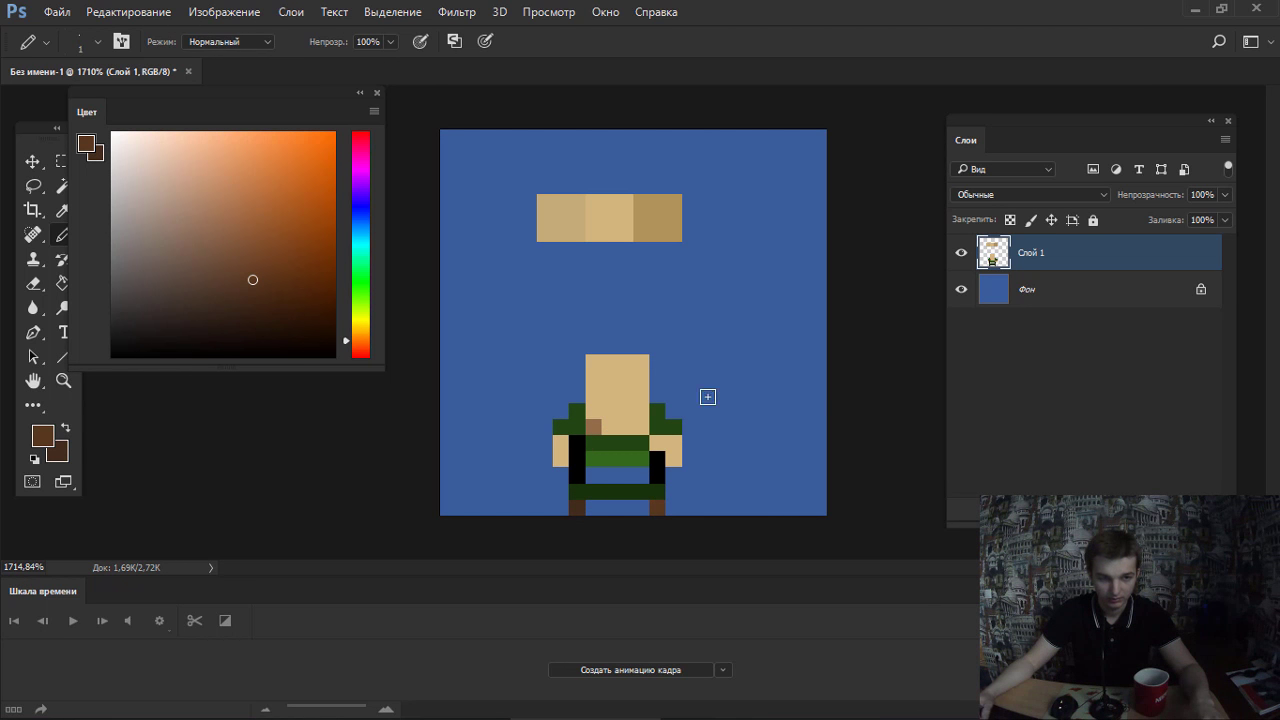
{"action": "scroll", "coordinate": [741, 401], "scroll_direction": "down", "scroll_amount": 4}
{"action": "scroll", "coordinate": [531, 326], "scroll_direction": "up", "scroll_amount": 3}
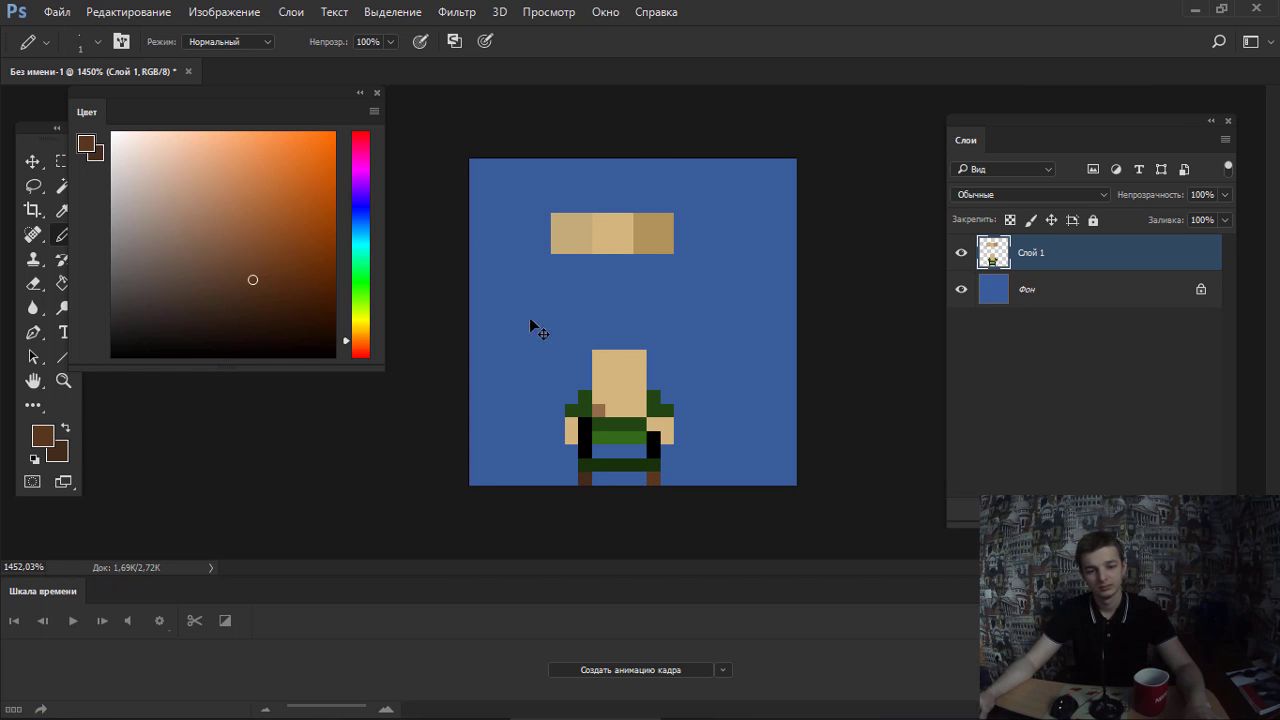
Pick a darker brown as the drawing colour in the Color panel.
{"action": "left_click", "coordinate": [269, 310]}
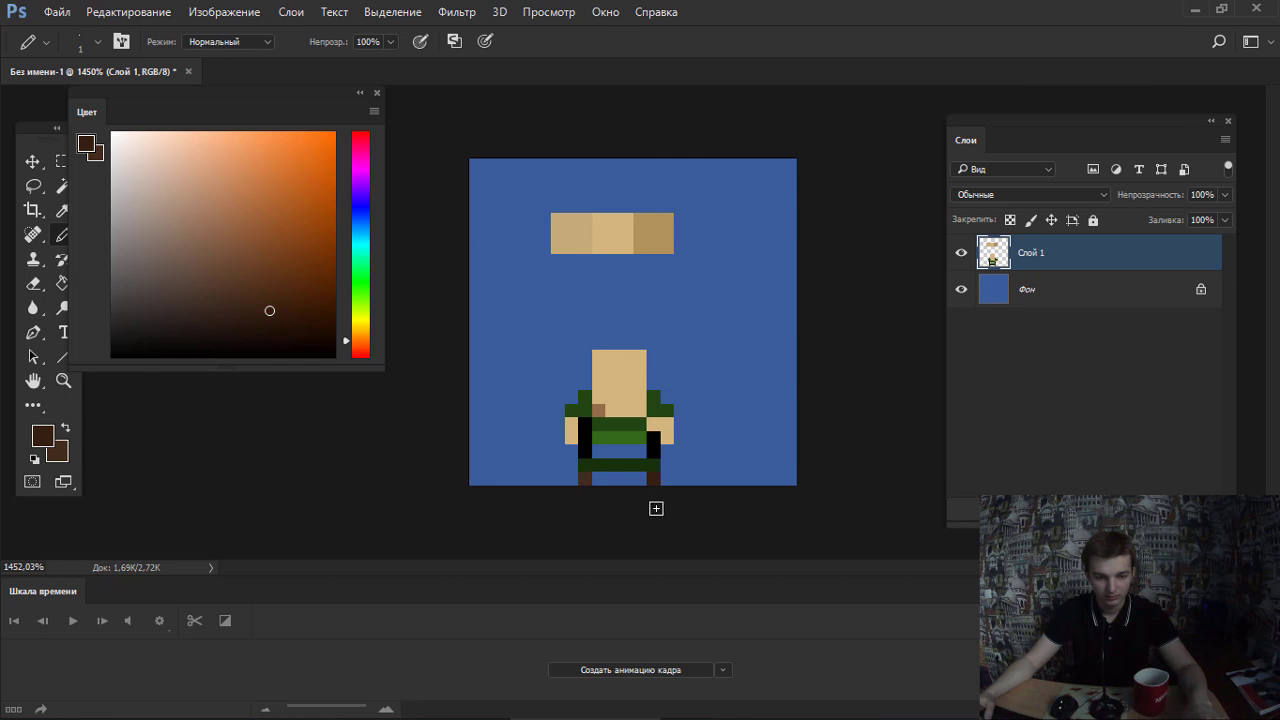
{"action": "scroll", "coordinate": [491, 366], "scroll_direction": "down", "scroll_amount": 3}
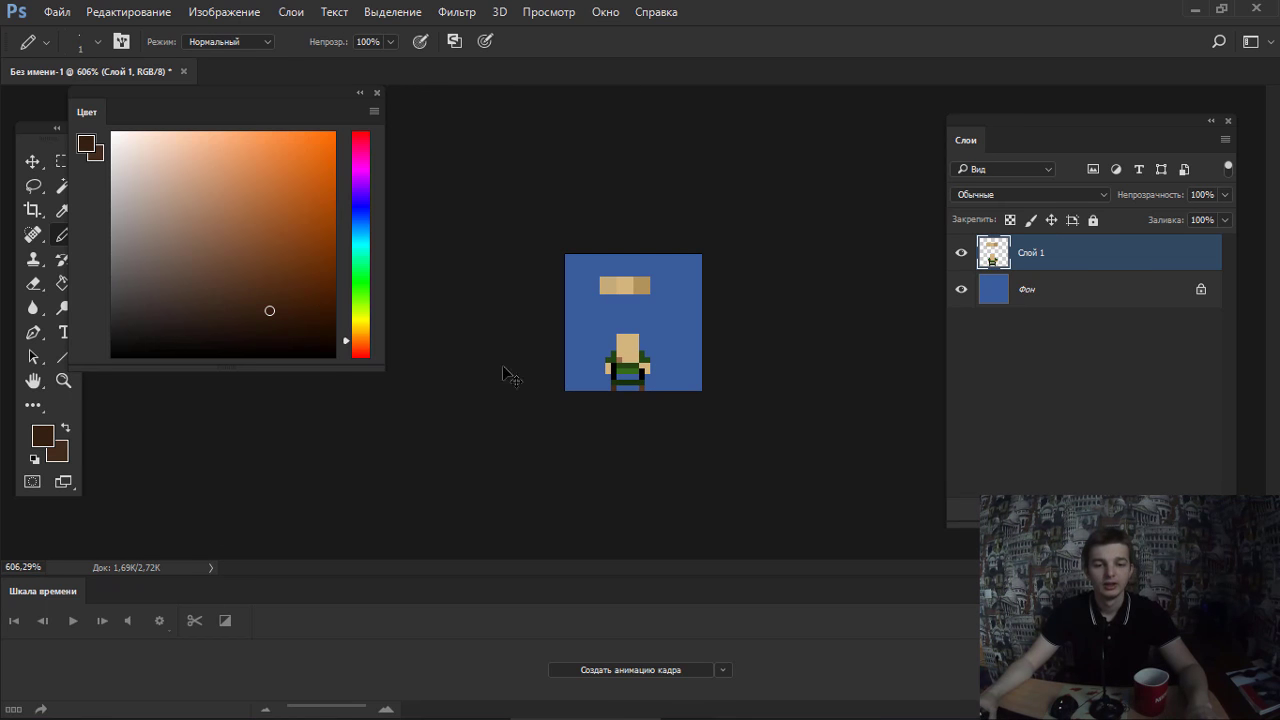
{"action": "scroll", "coordinate": [651, 346], "scroll_direction": "up", "scroll_amount": 1}
{"action": "scroll", "coordinate": [682, 422], "scroll_direction": "up", "scroll_amount": 2}
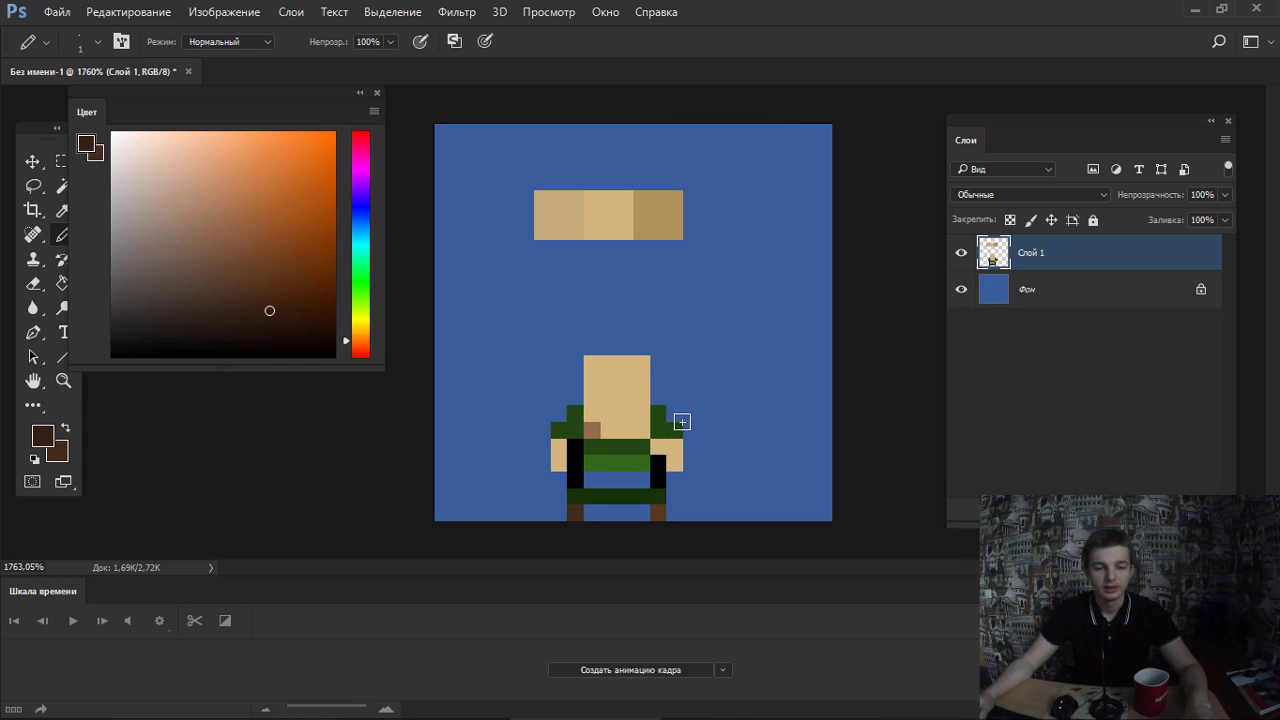
Paint the torso's black columns and blue gap solid green.
{"action": "left_click", "coordinate": [657, 466], "text": "alt"}
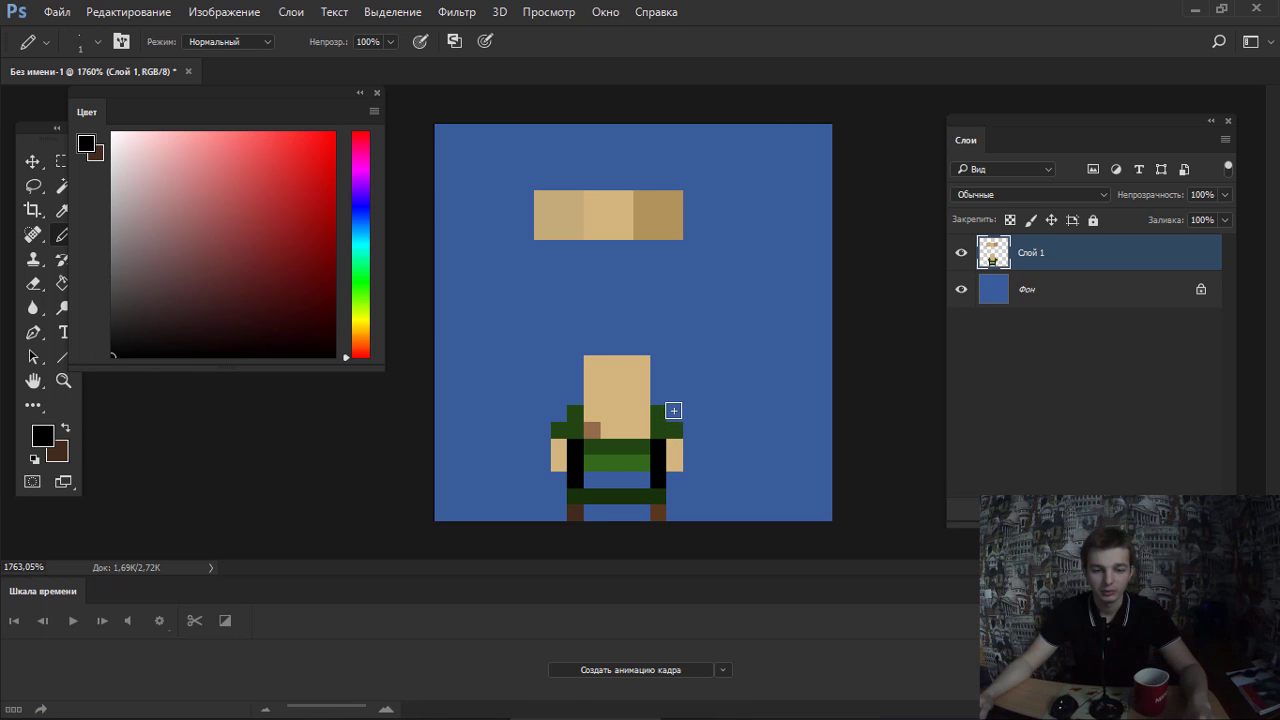
{"action": "left_click", "coordinate": [598, 462], "text": "alt"}
{"action": "mouse_move", "coordinate": [575, 442]}
{"action": "left_mouse_down"}
{"action": "mouse_move", "coordinate": [599, 483]}
{"action": "mouse_move", "coordinate": [658, 462]}
{"action": "left_mouse_up"}
{"action": "left_click", "coordinate": [567, 460], "text": "alt"}
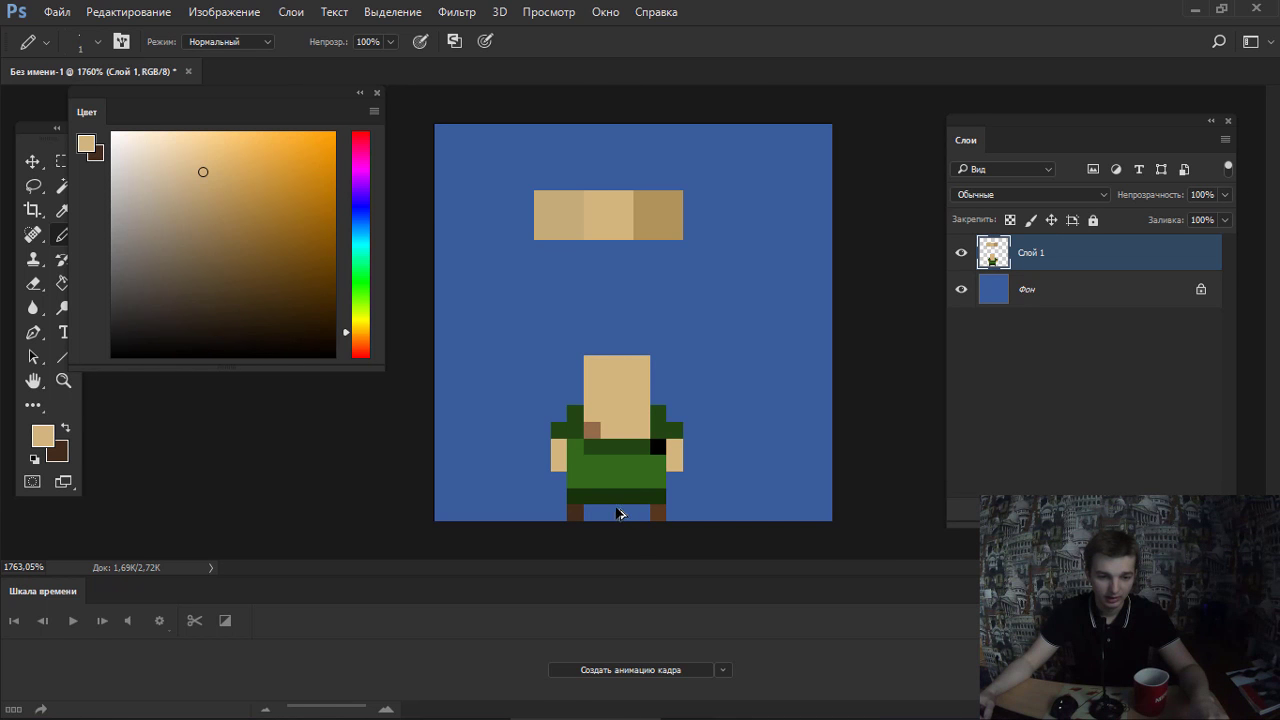
Try extending both arms one pixel lower, then undo it.
{"action": "left_click", "coordinate": [563, 479]}
{"action": "left_click", "coordinate": [675, 481]}
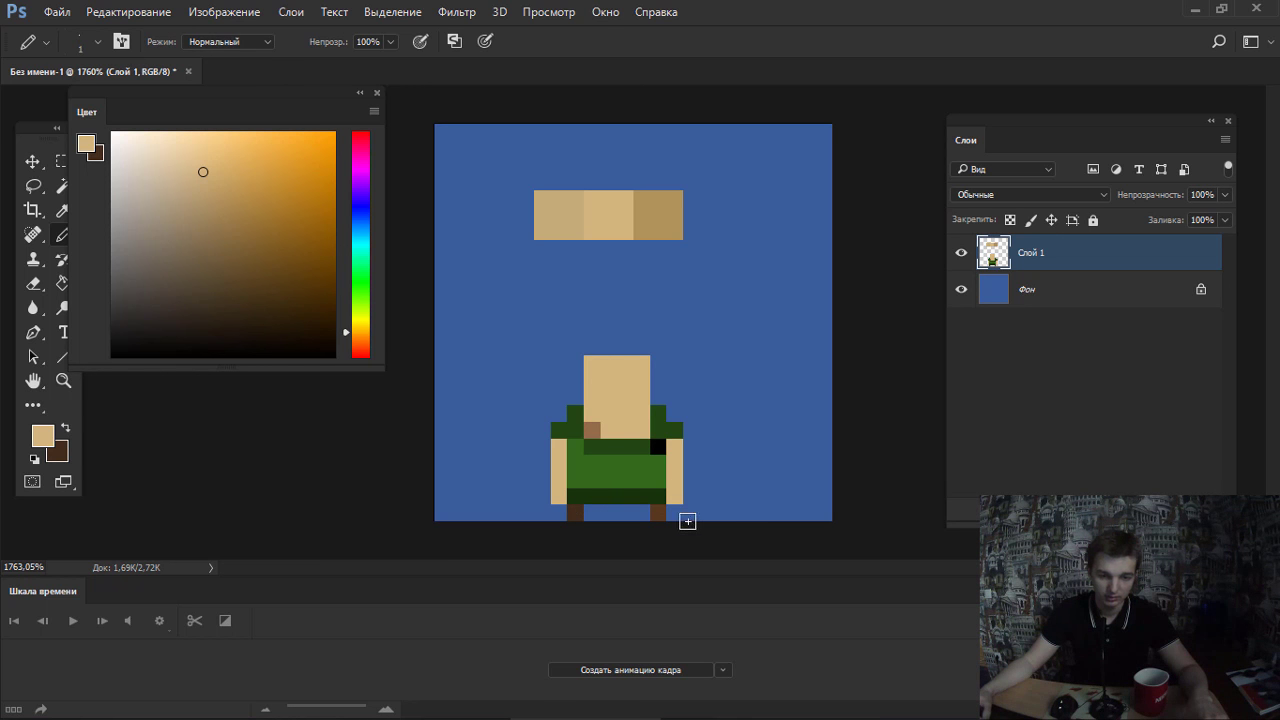
{"action": "key", "text": "ctrl+z"}
Erase the extra arm pixels and create a new layer for a dark green hat.
{"action": "key", "text": "e"}
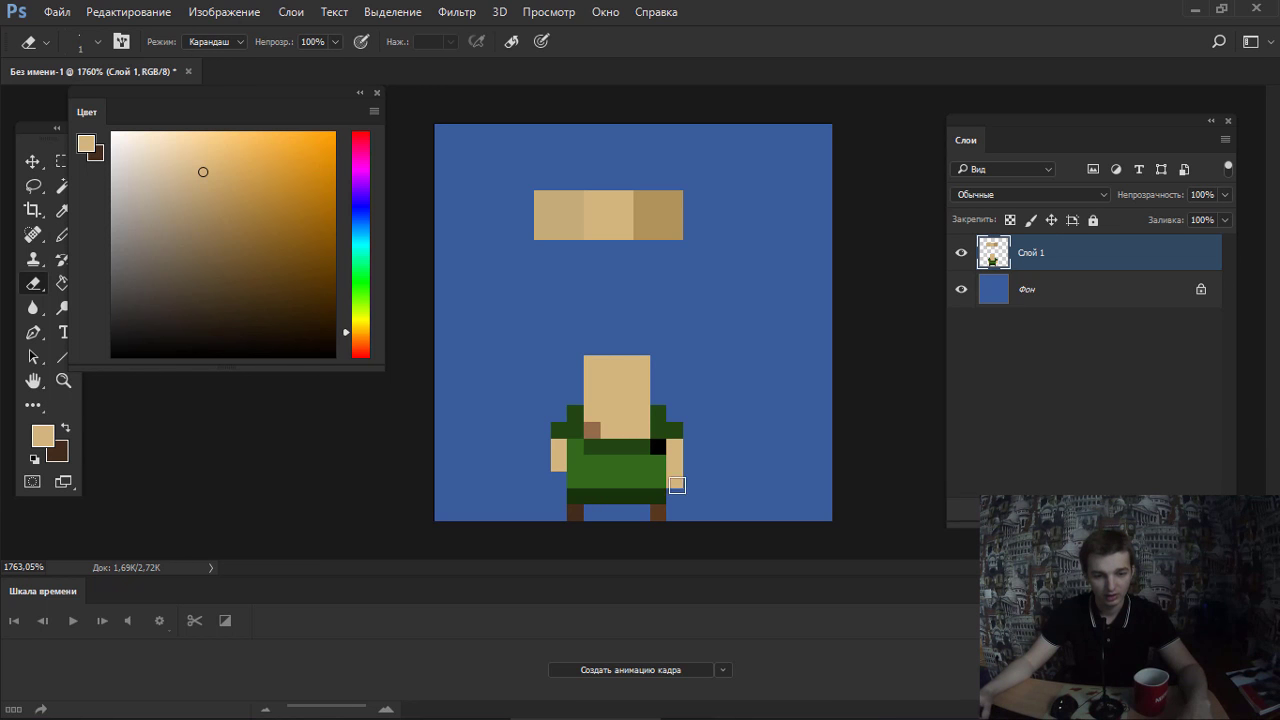
{"action": "key", "text": "b"}
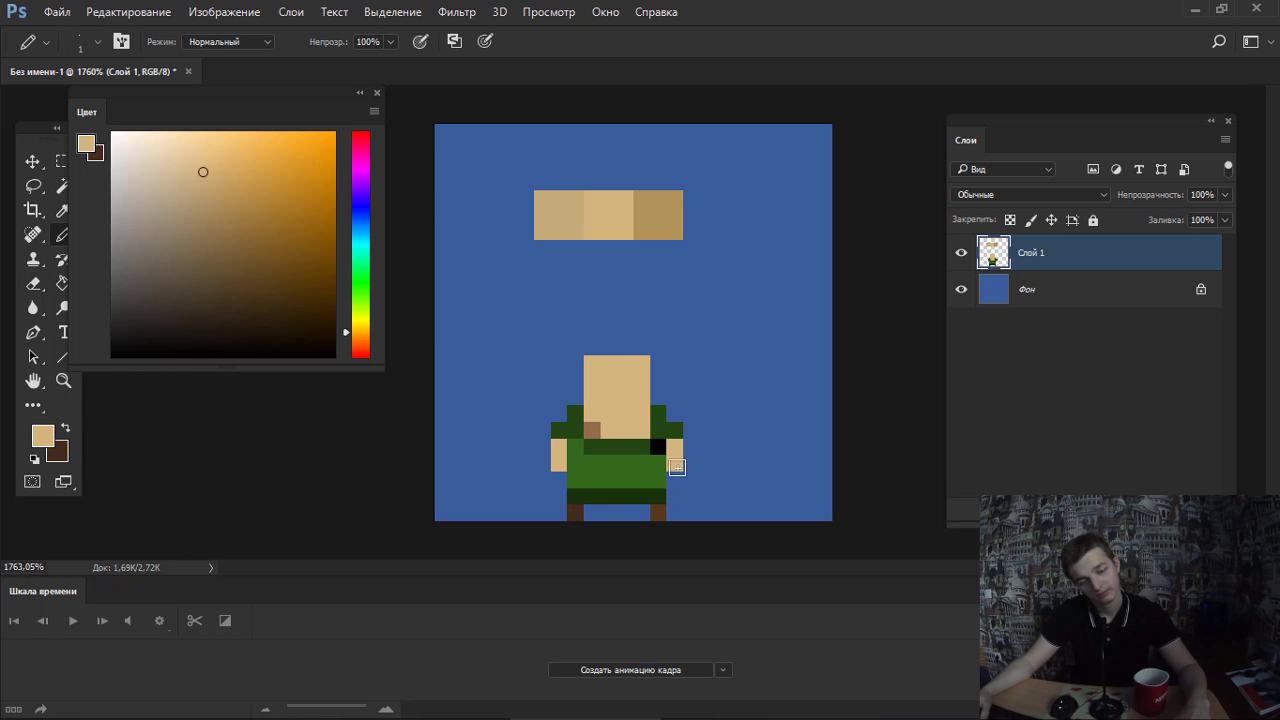
{"action": "left_click", "coordinate": [577, 413], "text": "alt"}
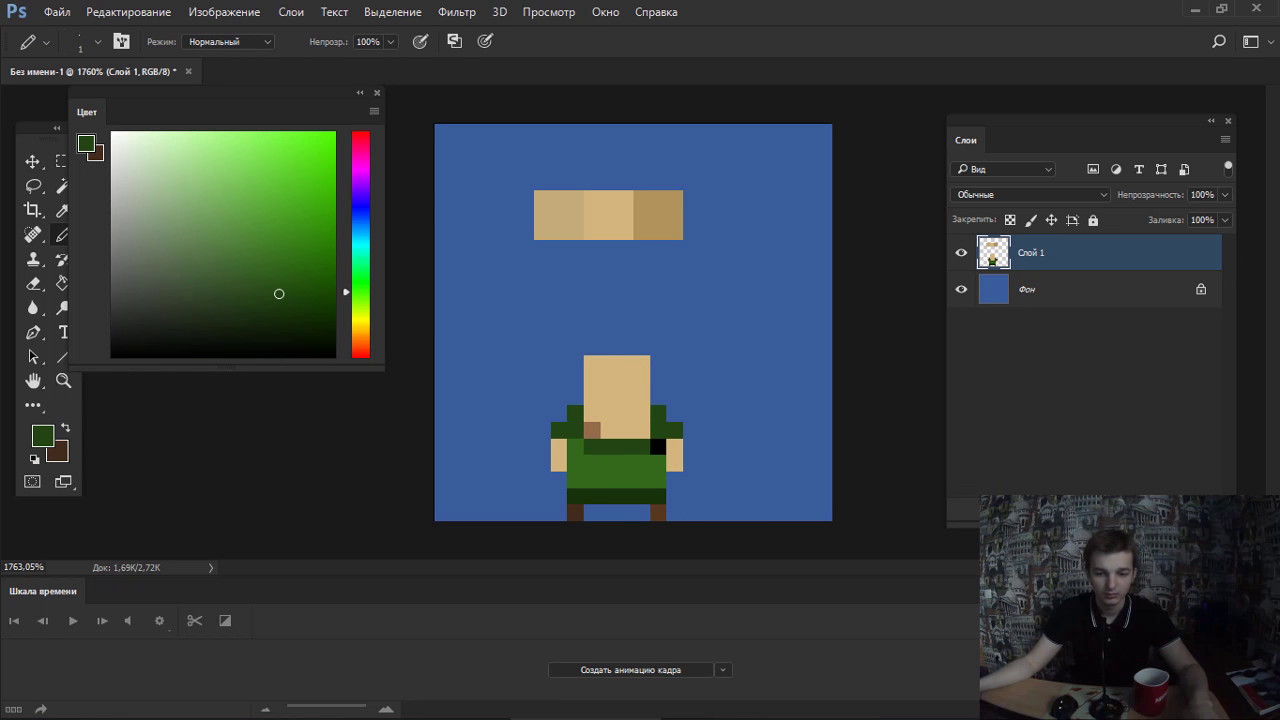
{"action": "key", "text": "ctrl+shift+alt+n"}
Draw dark green hat rows above the head, trimming the top row and corner pixel.
{"action": "left_click_drag", "start_coordinate": [590, 363], "coordinate": [676, 363]}
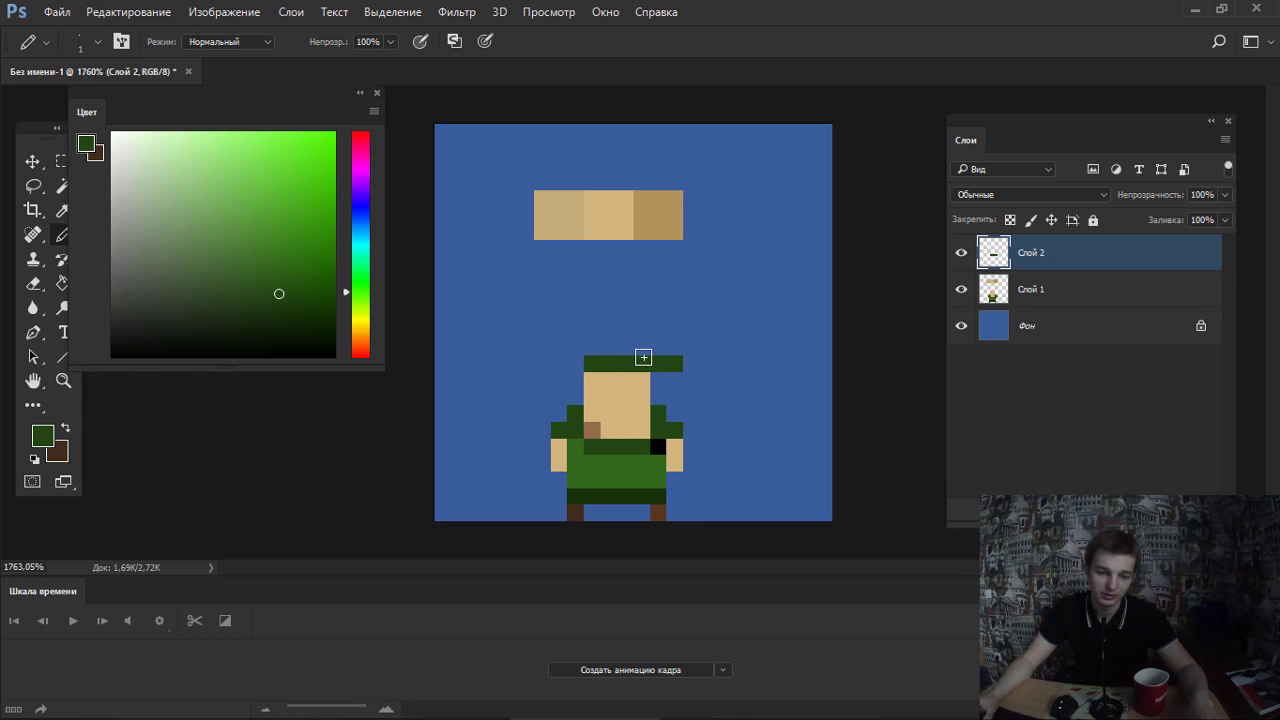
{"action": "left_click_drag", "start_coordinate": [591, 347], "coordinate": [662, 358]}
{"action": "key", "text": "e"}
{"action": "key", "text": "b"}
{"action": "mouse_move", "coordinate": [590, 380]}
{"action": "left_mouse_down"}
{"action": "mouse_move", "coordinate": [645, 380]}
{"action": "mouse_move", "coordinate": [583, 348]}
{"action": "left_mouse_up"}
{"action": "key", "text": "e"}
{"action": "left_click", "coordinate": [660, 364]}
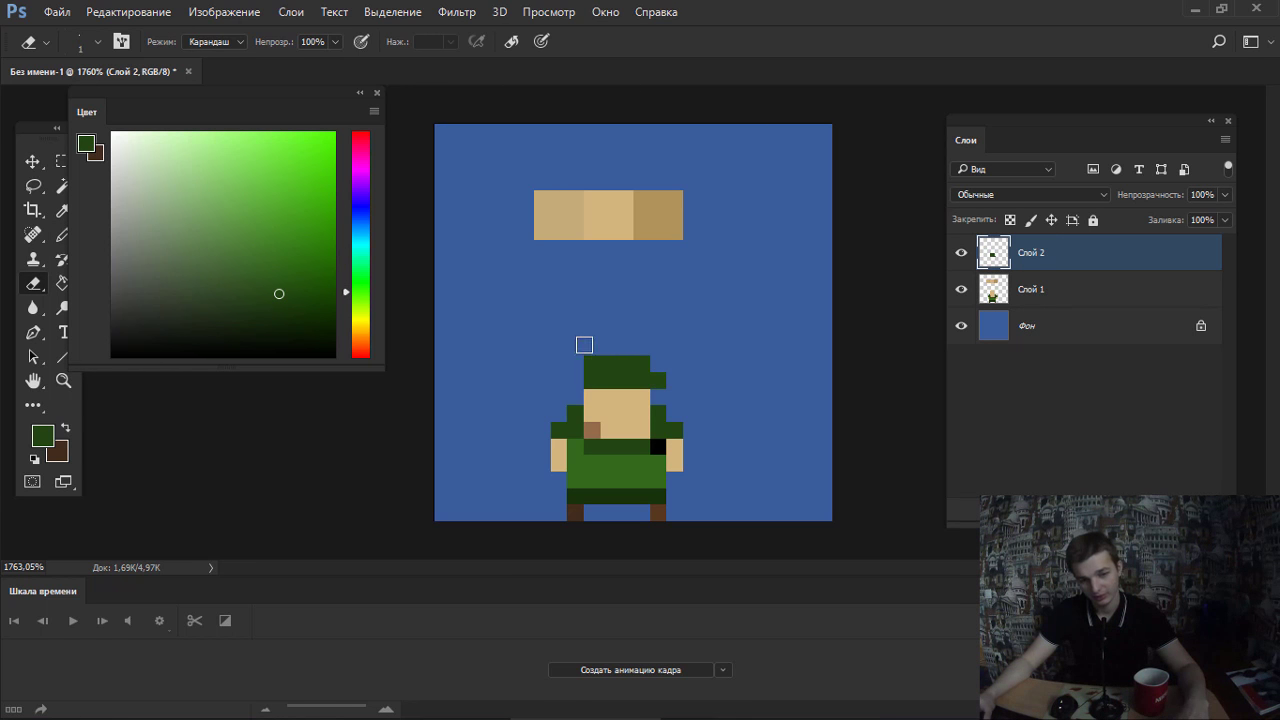
{"action": "key", "text": "b"}
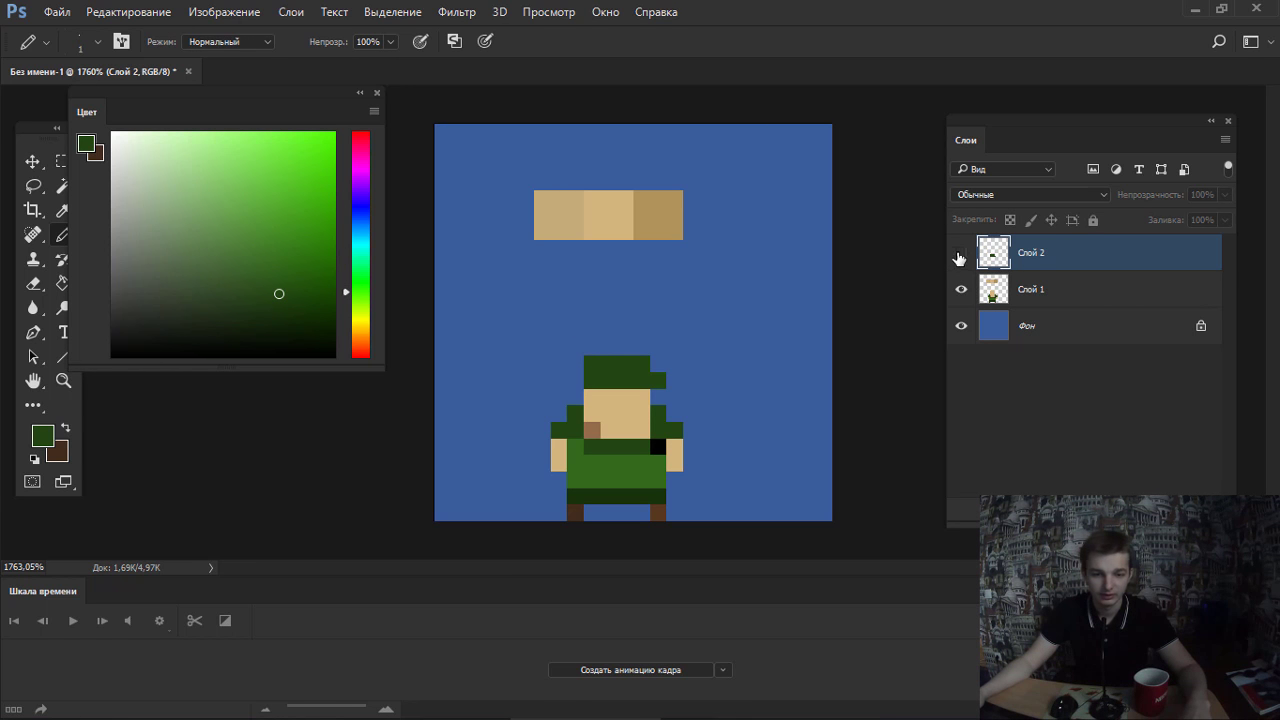
Paint a row of brown hair just under the hat.
{"action": "left_click", "coordinate": [961, 253]}
{"action": "left_click", "coordinate": [961, 253]}
{"action": "left_click", "coordinate": [592, 429], "text": "alt"}
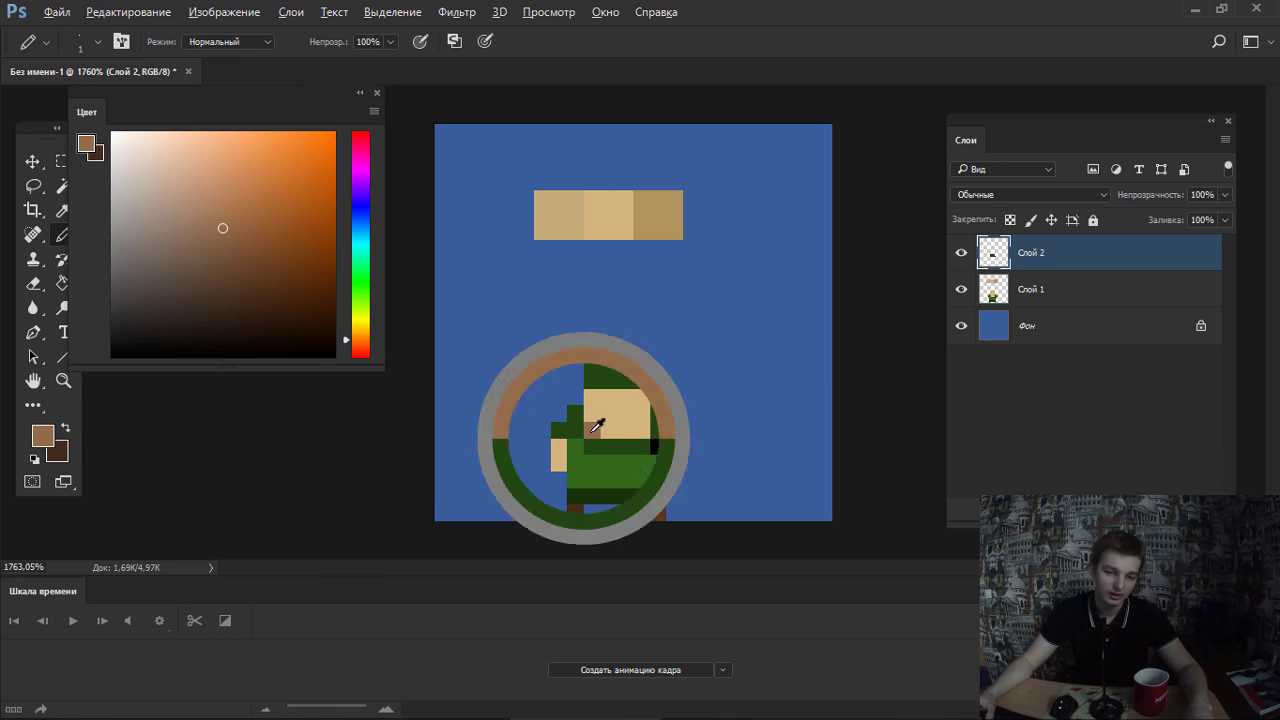
{"action": "left_click_drag", "start_coordinate": [590, 397], "coordinate": [645, 397]}
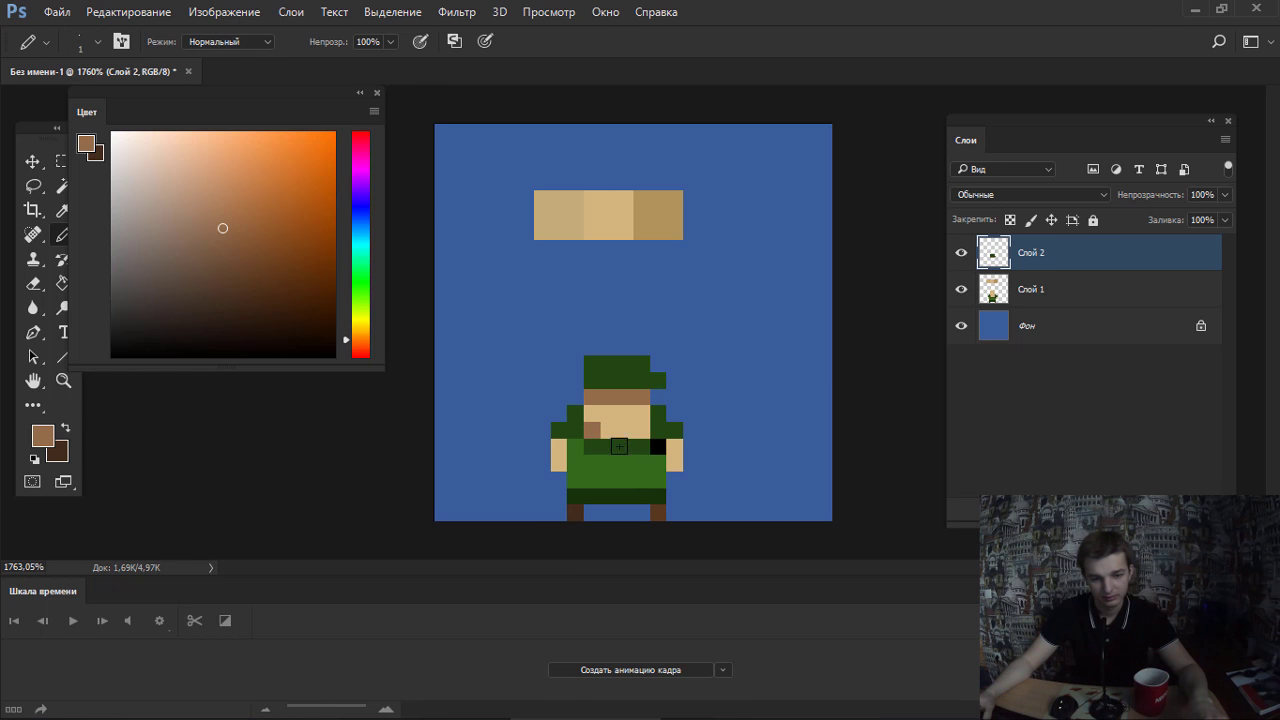
Sample black and place an eye pixel on the face.
{"action": "key", "text": "alt"}
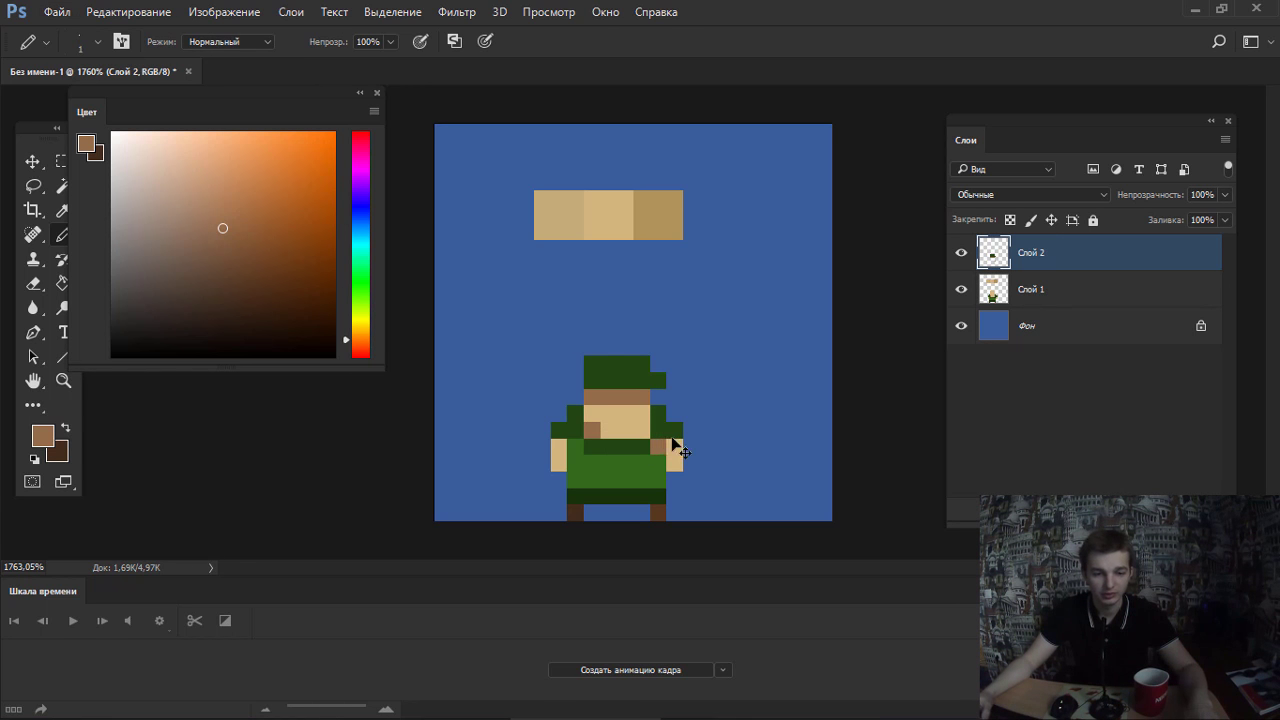
{"action": "left_click", "coordinate": [661, 440], "text": "alt"}
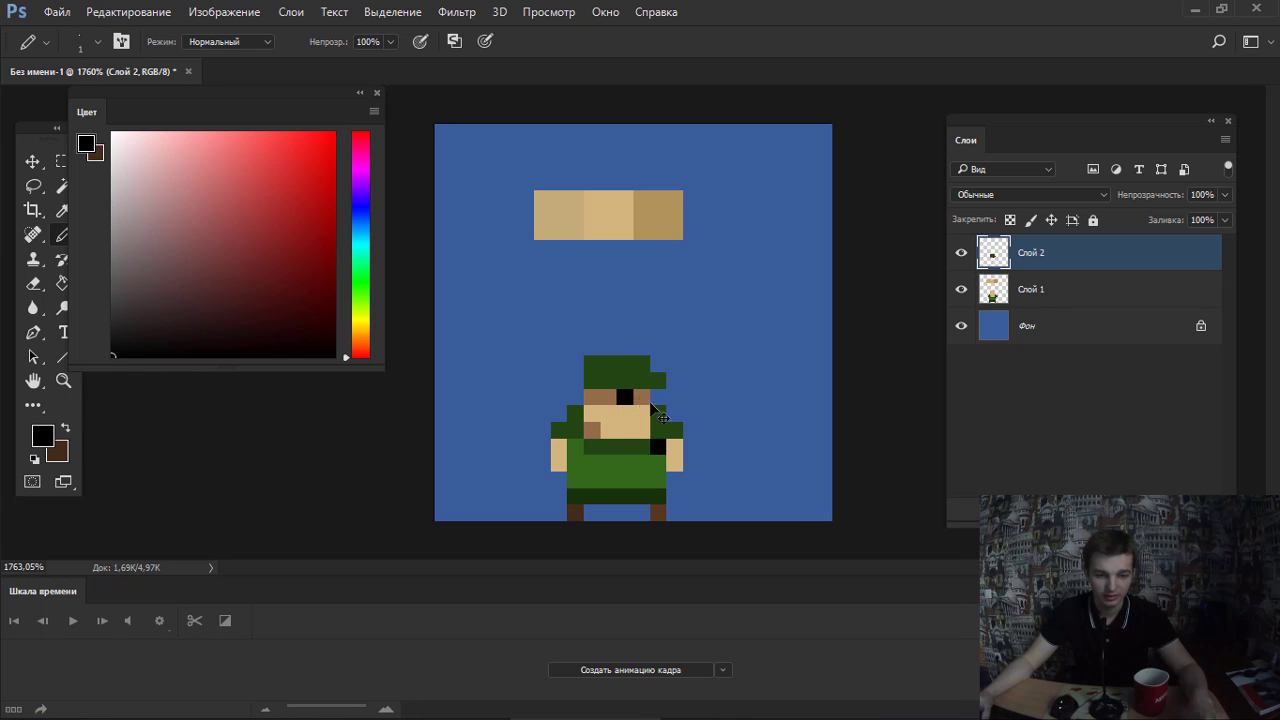
{"action": "left_click_drag", "start_coordinate": [638, 400], "coordinate": [622, 398]}
Repaint the hat's top row in the lighter body green.
{"action": "scroll", "coordinate": [677, 409], "scroll_direction": "down", "scroll_amount": 5}
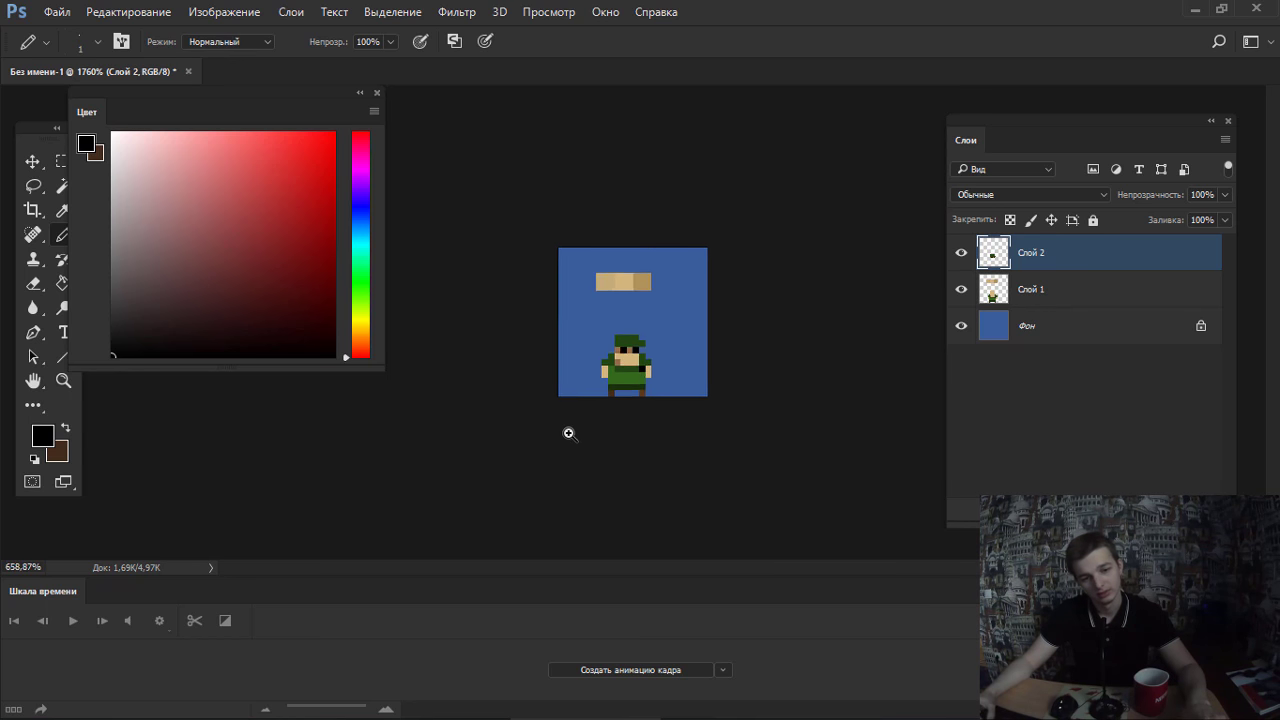
{"action": "scroll", "coordinate": [569, 431], "scroll_direction": "up", "scroll_amount": 5}
{"action": "scroll", "coordinate": [676, 394], "scroll_direction": "up", "scroll_amount": 2}
{"action": "left_click", "coordinate": [612, 495], "text": "alt"}
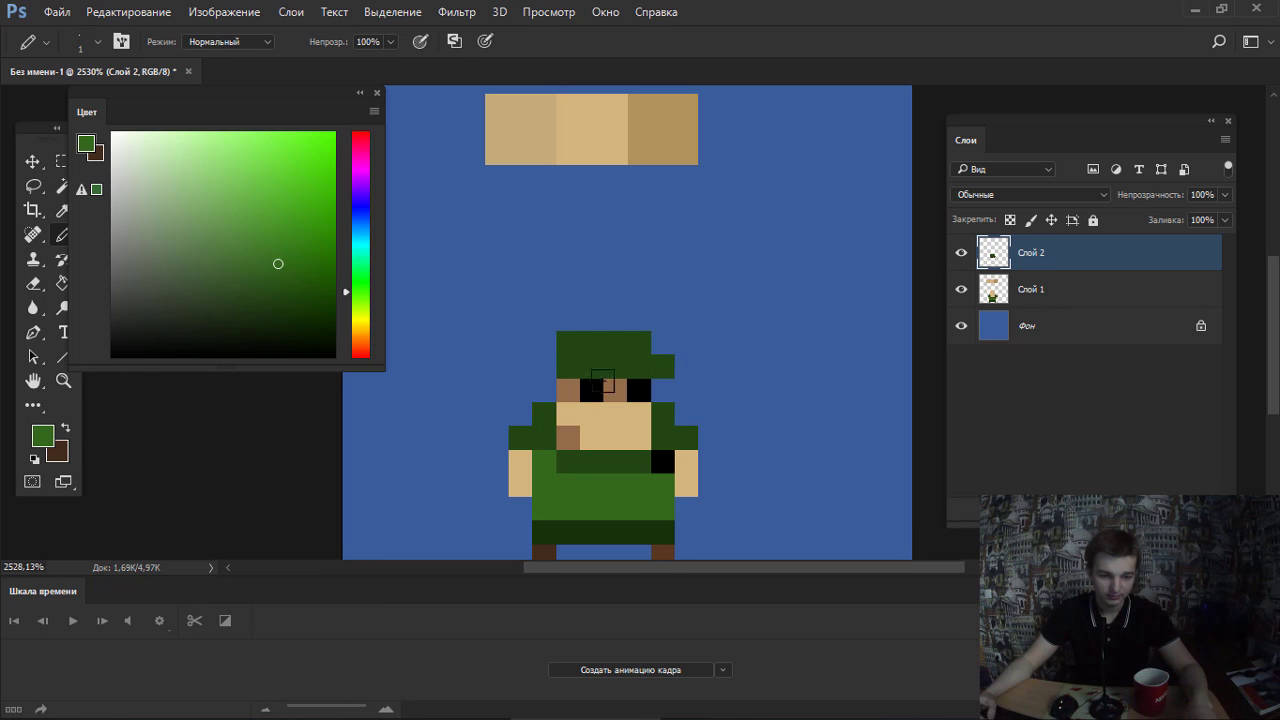
{"action": "left_click_drag", "start_coordinate": [590, 343], "coordinate": [648, 340]}
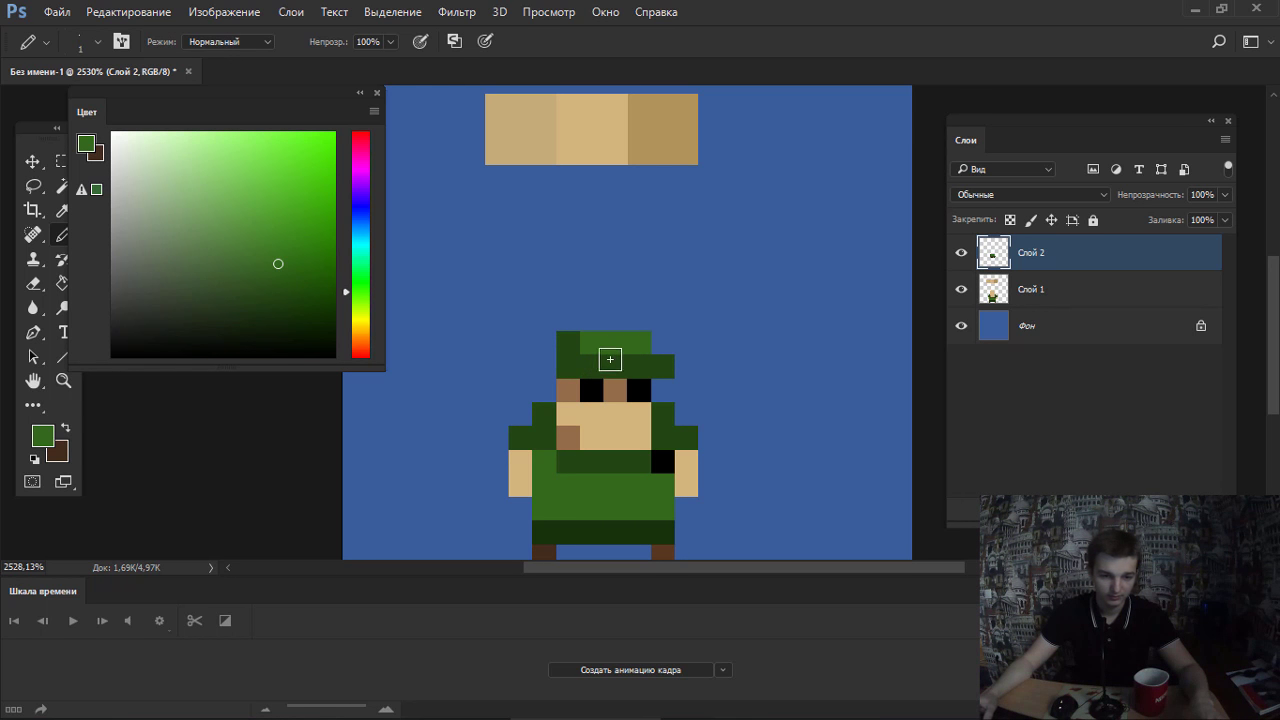
Paint the hat brim in a lighter green shade chosen in the Color panel.
{"action": "left_click", "coordinate": [575, 348], "text": "alt"}
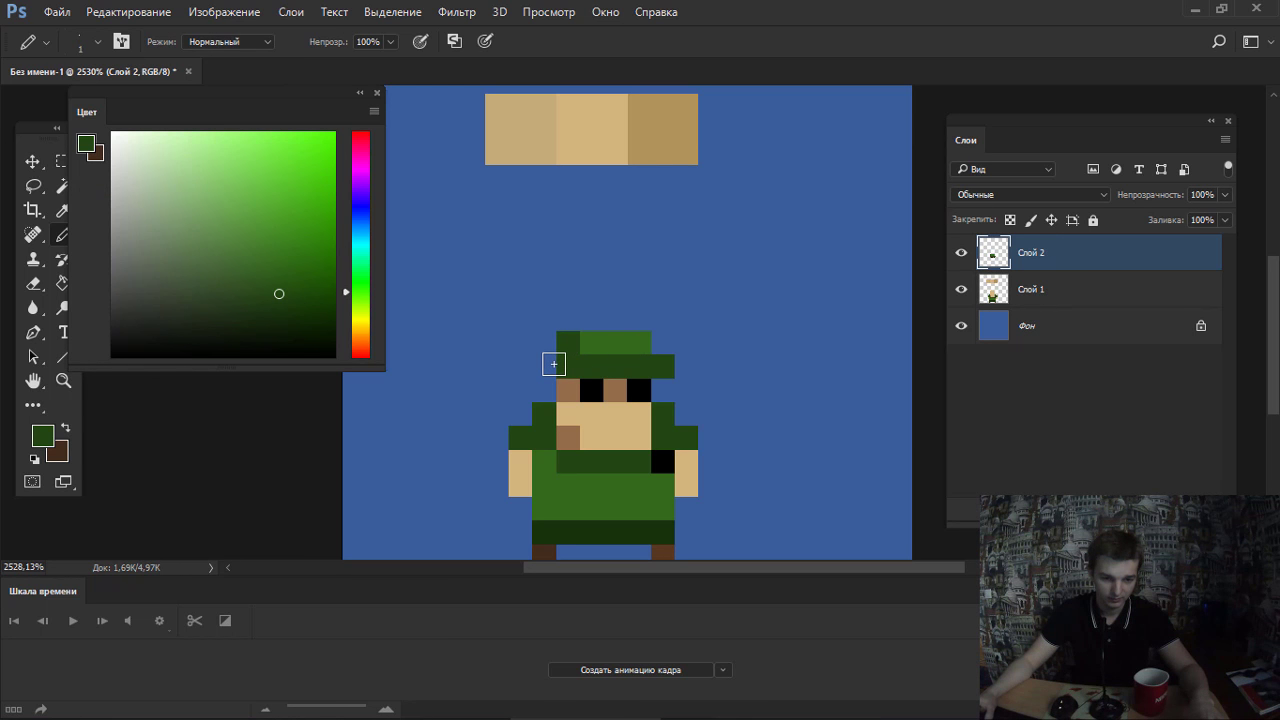
{"action": "left_click", "coordinate": [590, 343]}
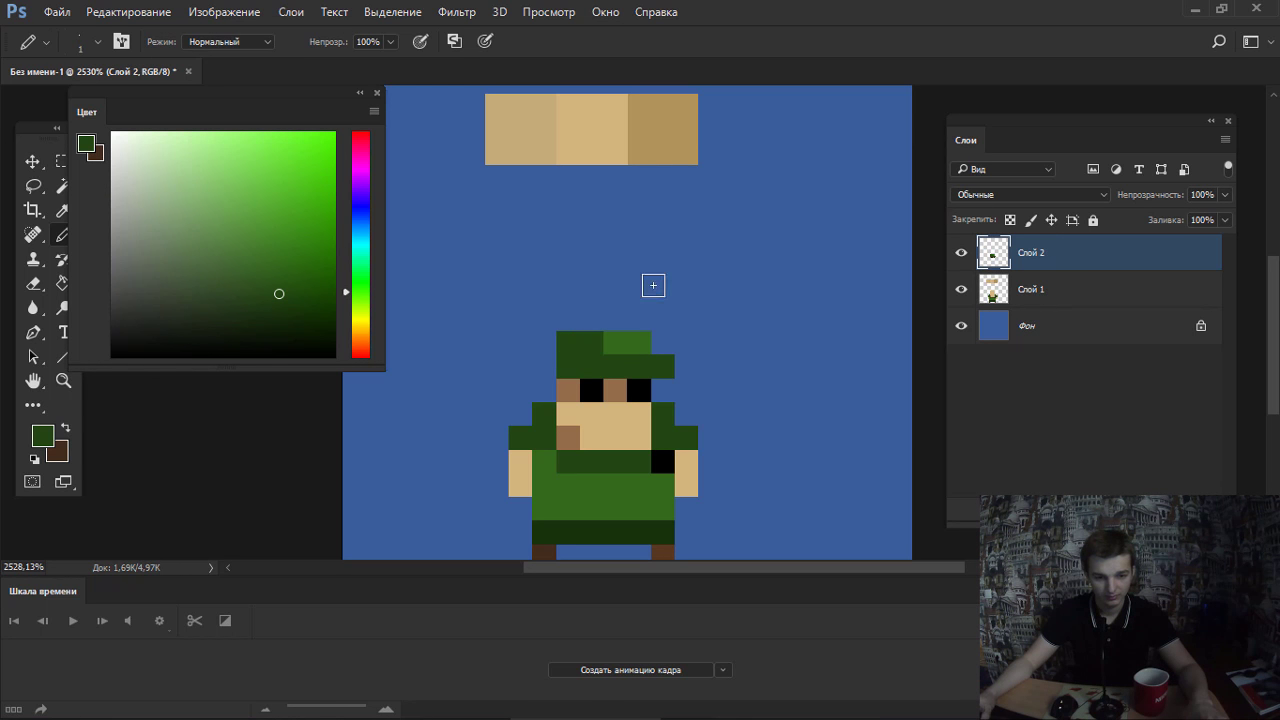
{"action": "key", "text": "ctrl+z"}
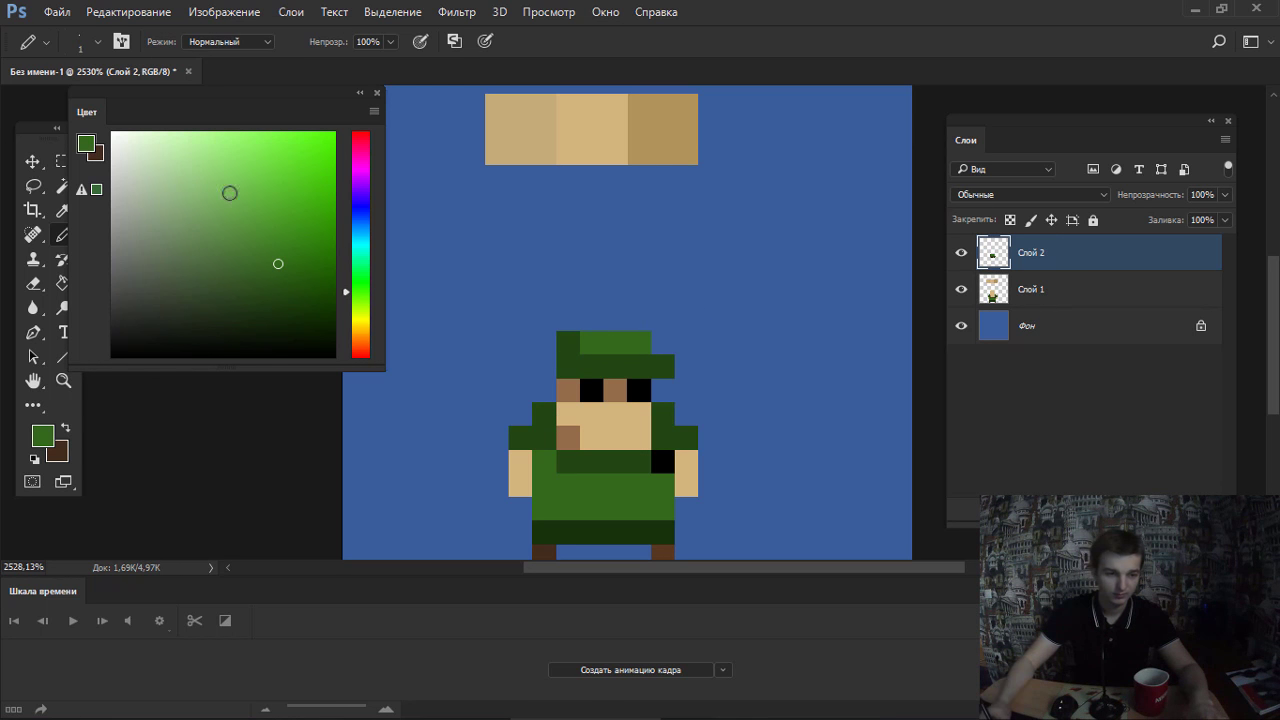
{"action": "left_click", "coordinate": [257, 218]}
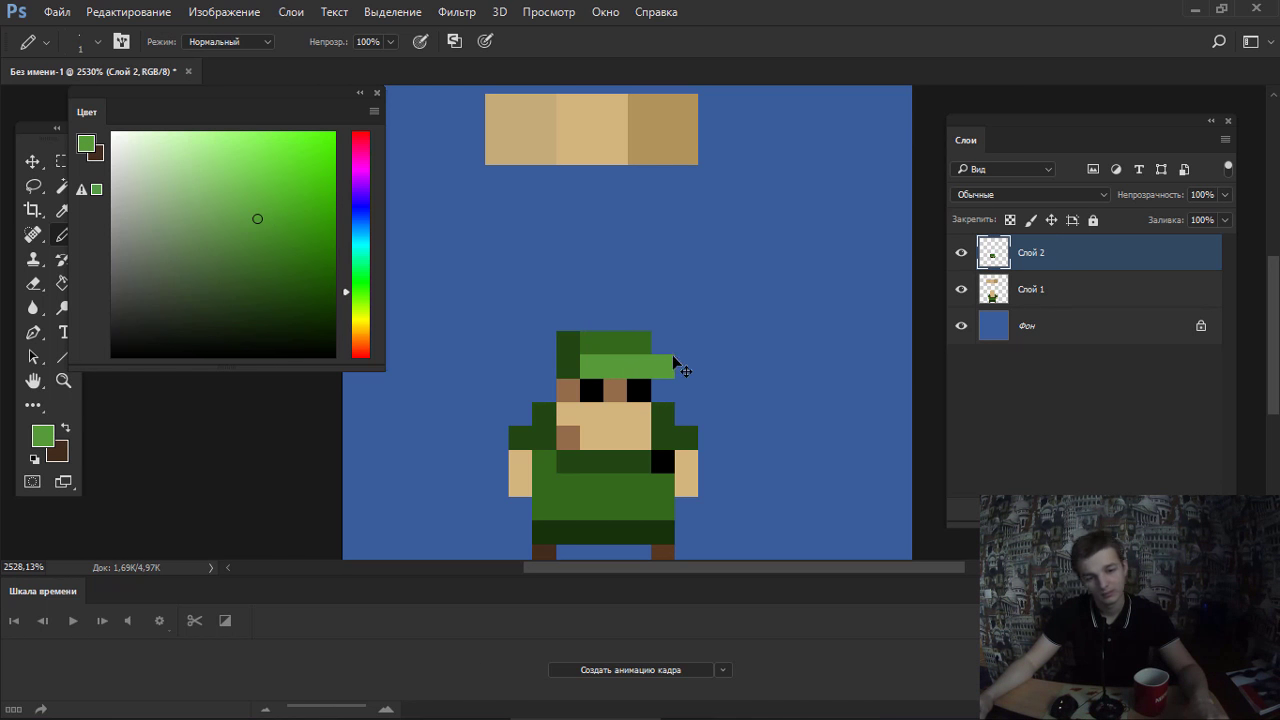
{"action": "left_click_drag", "start_coordinate": [649, 367], "coordinate": [621, 363]}
{"action": "left_click_drag", "start_coordinate": [674, 328], "coordinate": [563, 343]}
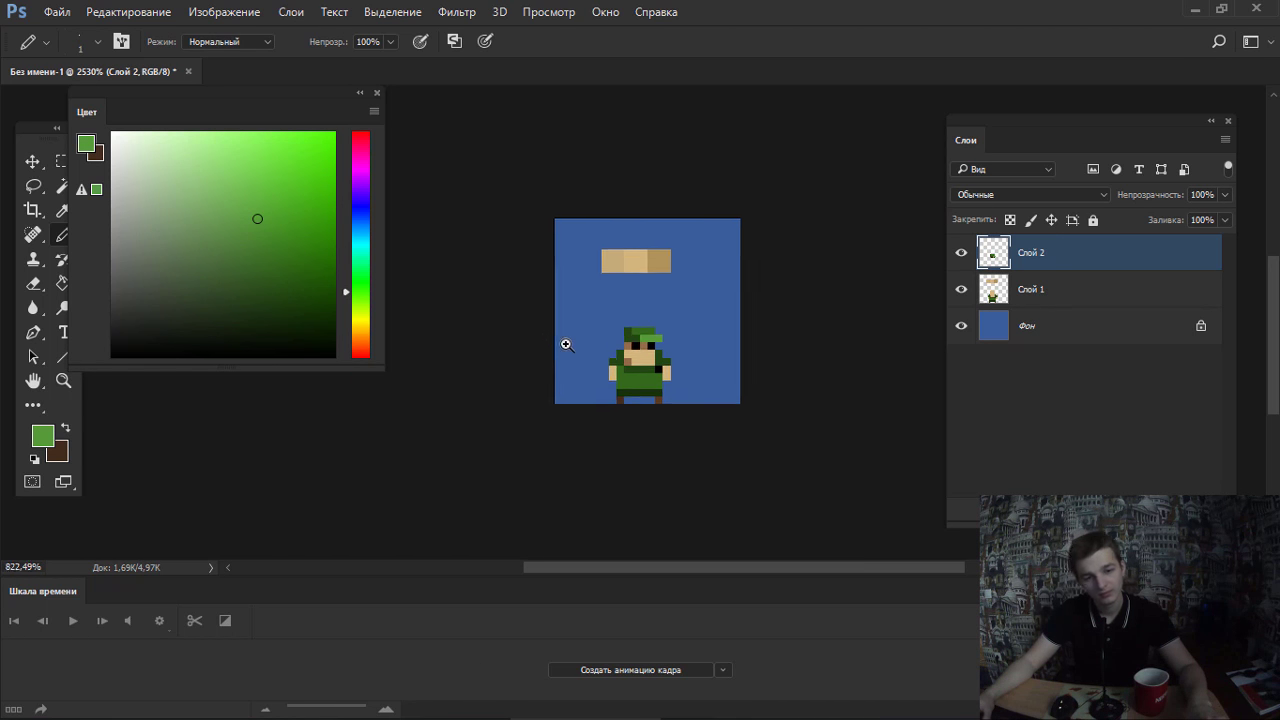
{"action": "left_click_drag", "start_coordinate": [637, 328], "coordinate": [689, 280]}
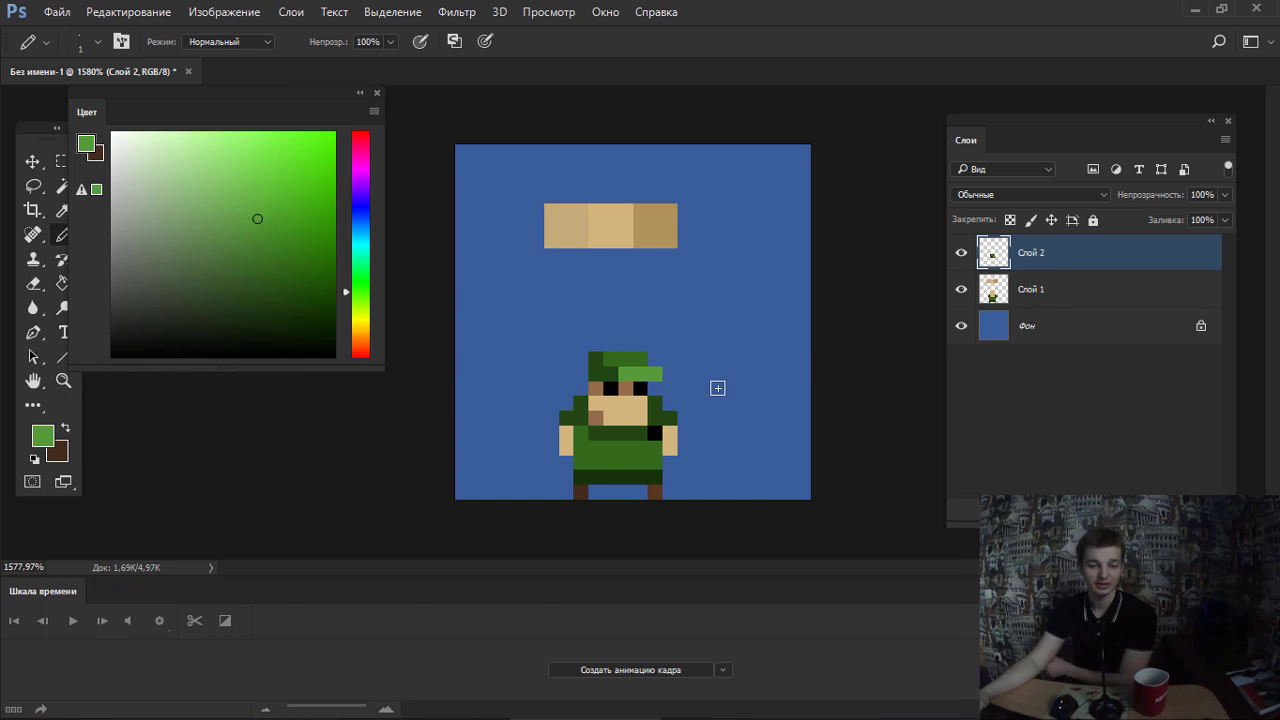
Turn the black belt pixel green and paint a dark green row across the chest.
{"action": "left_click", "coordinate": [648, 450], "text": "alt"}
{"action": "left_click", "coordinate": [655, 433]}
{"action": "key", "text": "ctrl+minus"}
{"action": "key", "text": "ctrl+plus"}
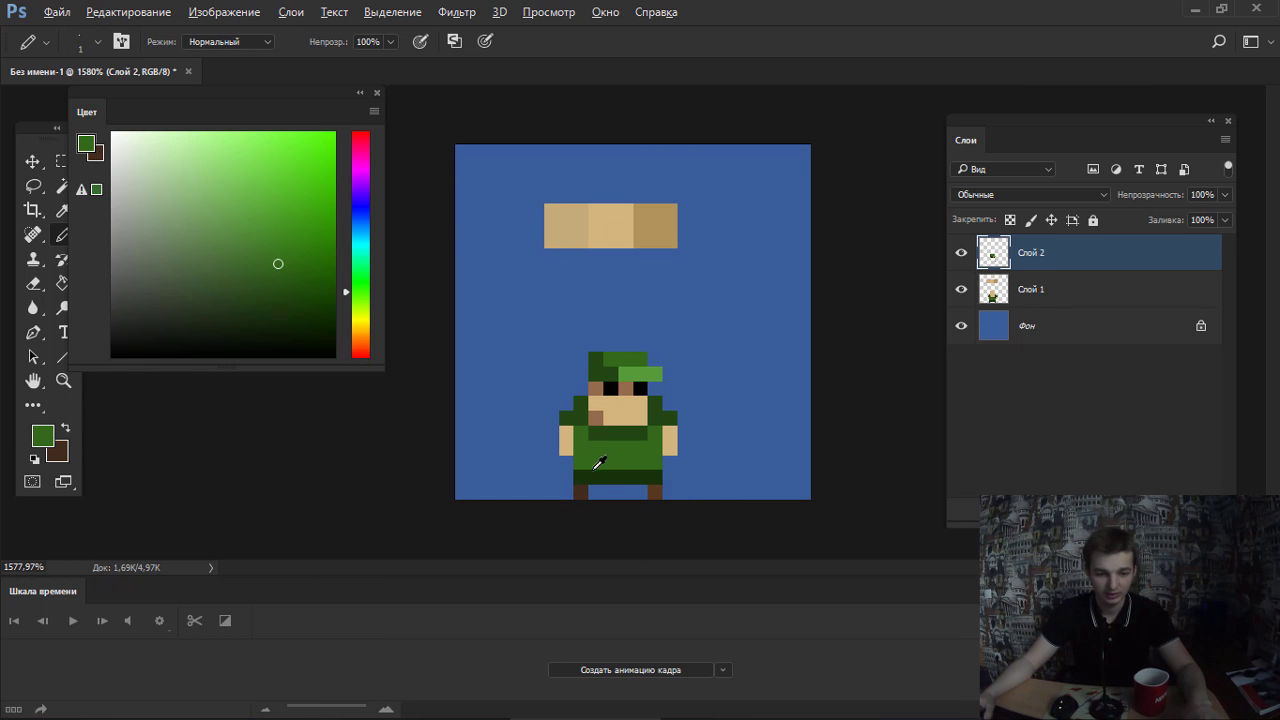
{"action": "left_click", "coordinate": [580, 440], "text": "alt"}
{"action": "left_click_drag", "start_coordinate": [630, 433], "coordinate": [590, 433]}
{"action": "left_click", "coordinate": [571, 437], "text": "alt"}
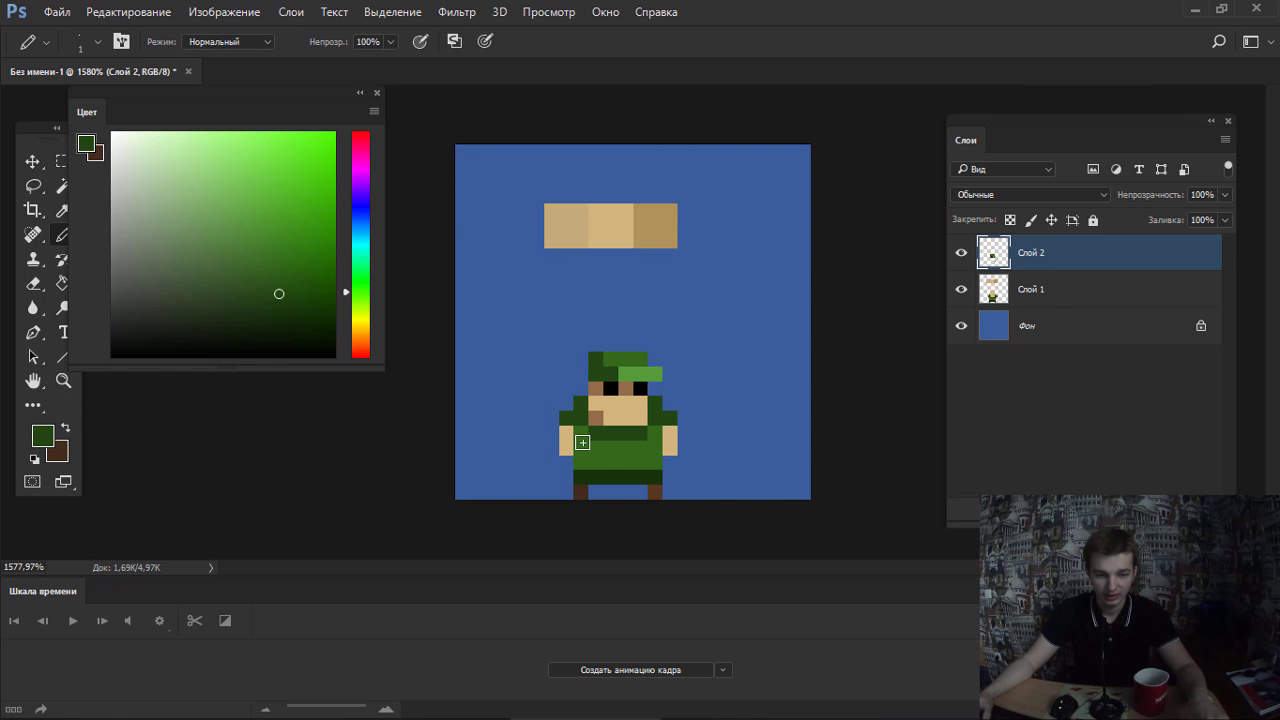
Select Слой 1 and duplicate it with Ctrl+J as a backup copy.
{"action": "key", "text": "e"}
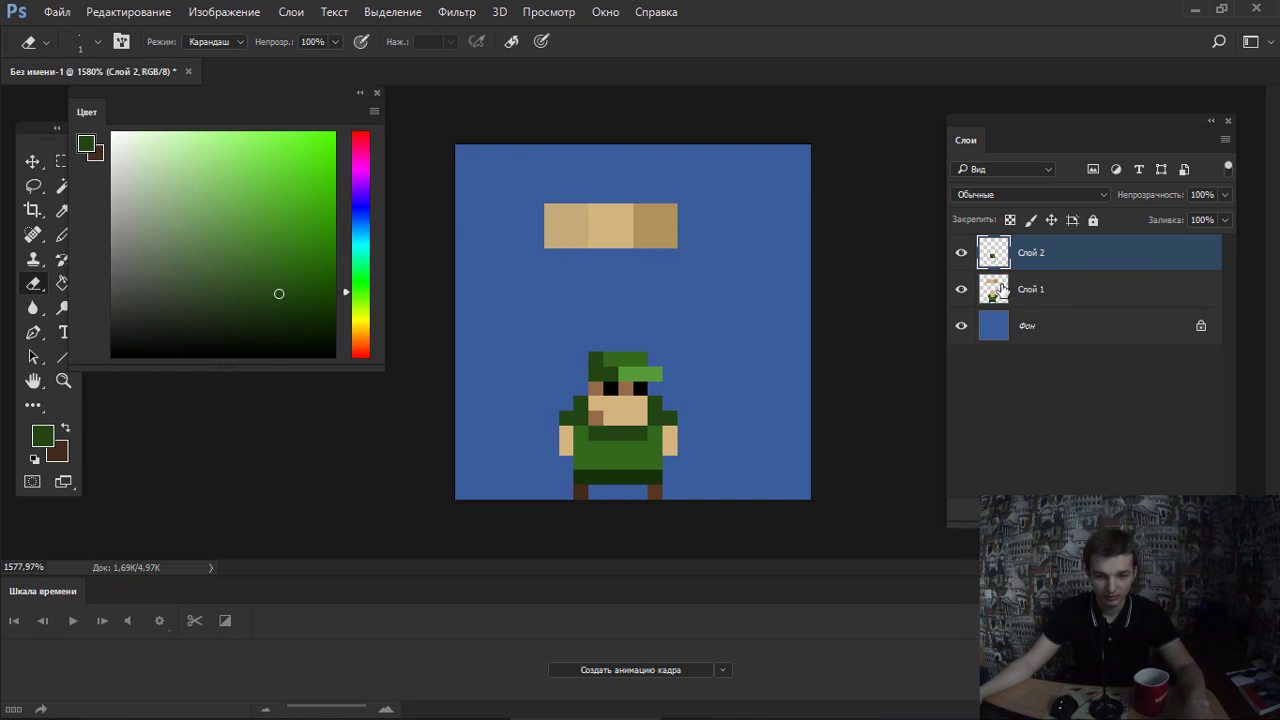
{"action": "double_click", "coordinate": [1100, 289]}
{"action": "key", "text": "Escape"}
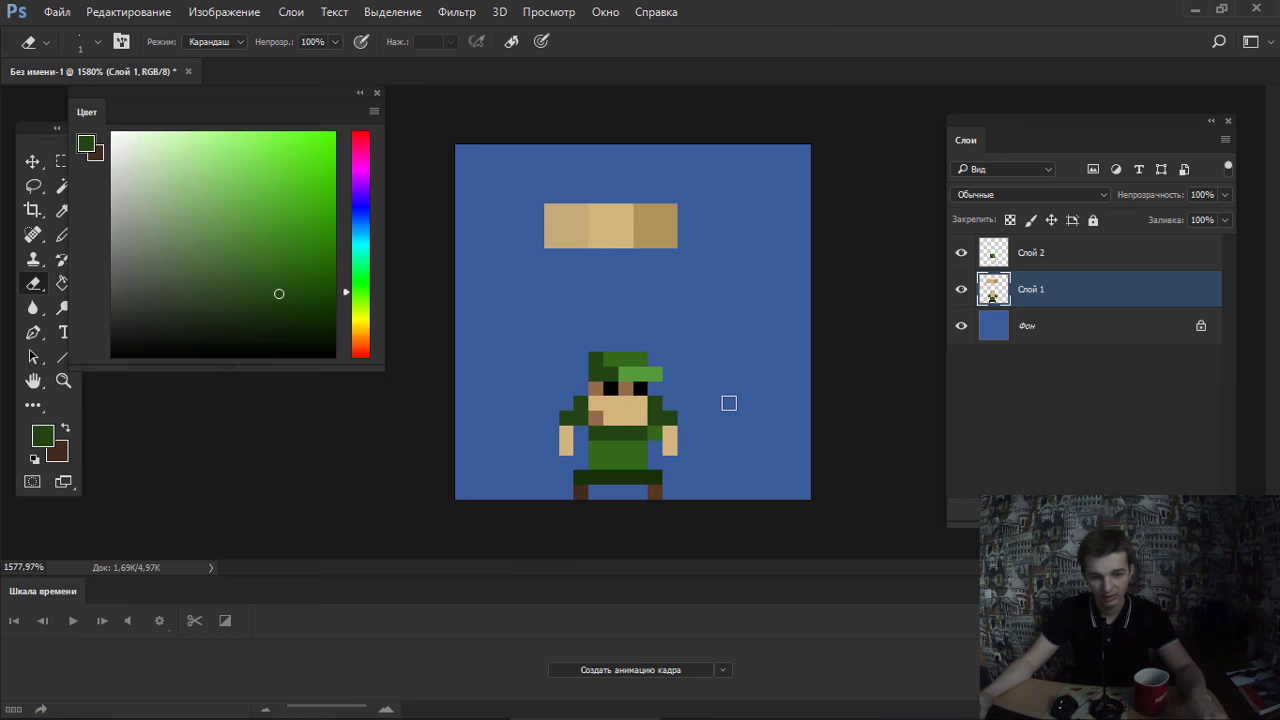
{"action": "key", "text": "m"}
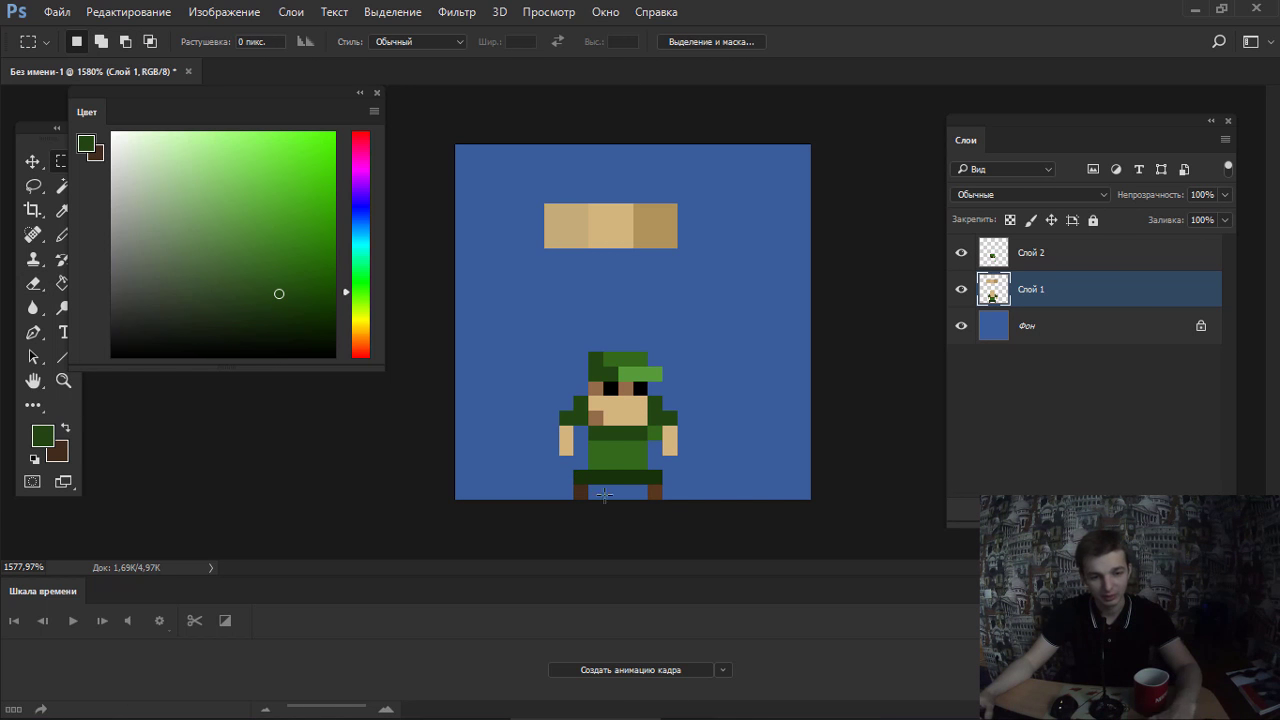
{"action": "key", "text": "ctrl+j"}
Hide the original Слой 1 and shift the left leg column inward to narrow the body.
{"action": "left_click", "coordinate": [961, 326]}
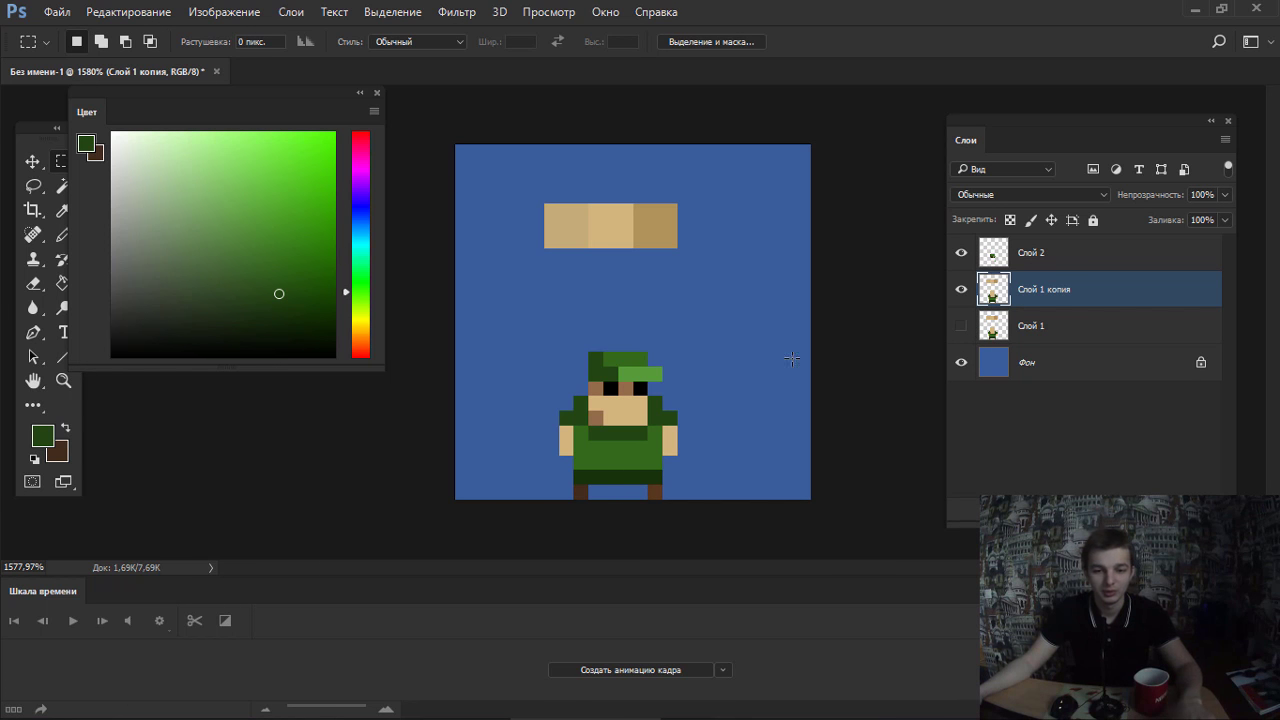
{"action": "key", "text": "e"}
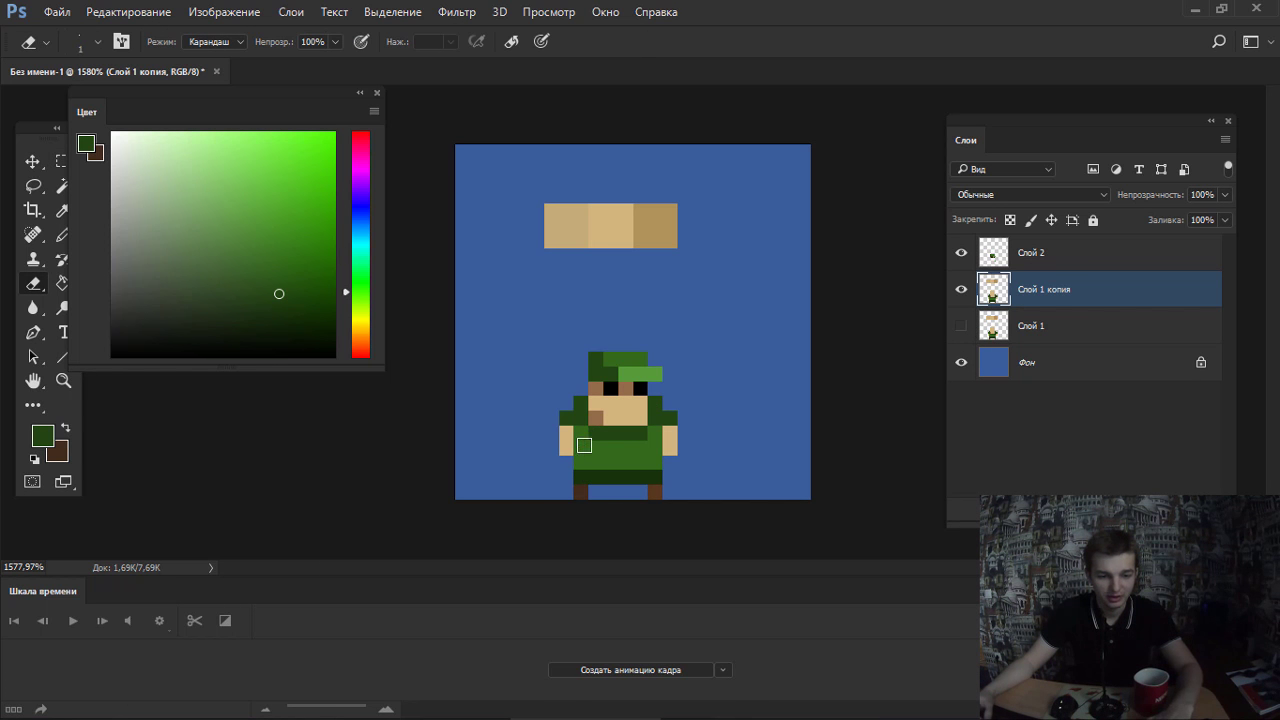
{"action": "key", "text": "m"}
{"action": "left_click_drag", "start_coordinate": [572, 424], "coordinate": [600, 486]}
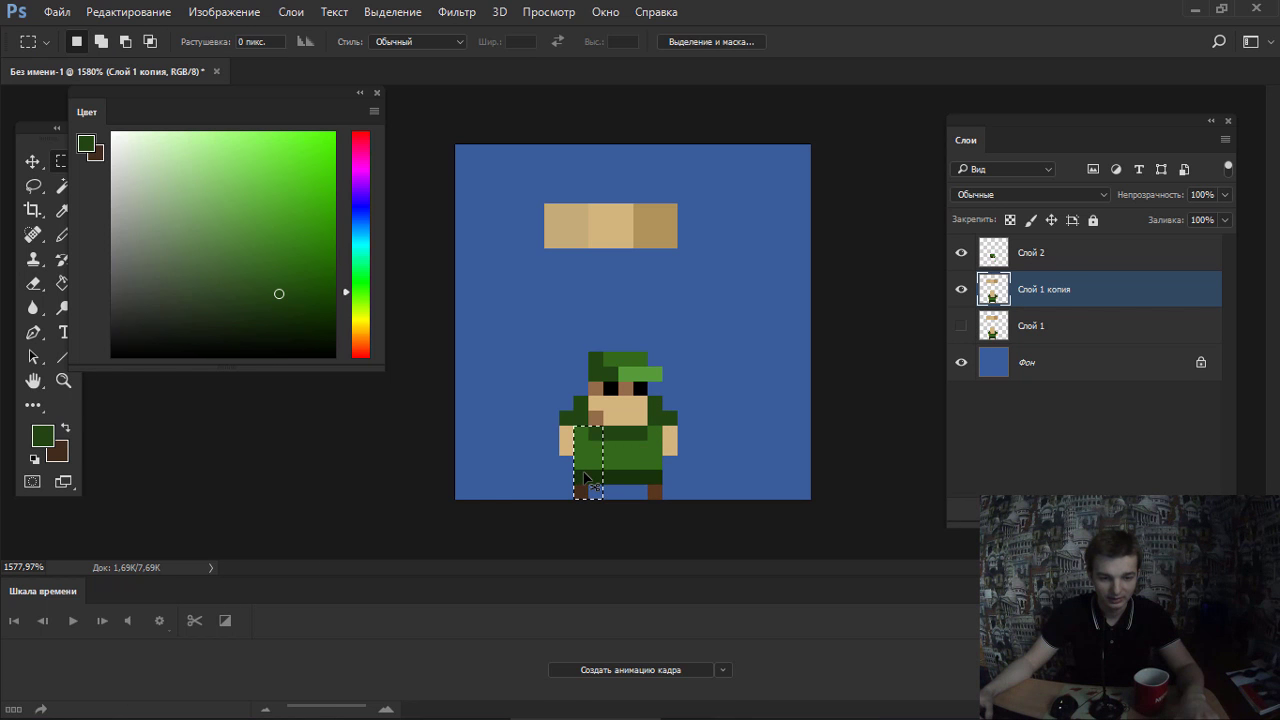
{"action": "left_click_drag", "start_coordinate": [588, 426], "coordinate": [618, 500]}
{"action": "left_click_drag", "start_coordinate": [651, 452], "coordinate": [650, 472]}
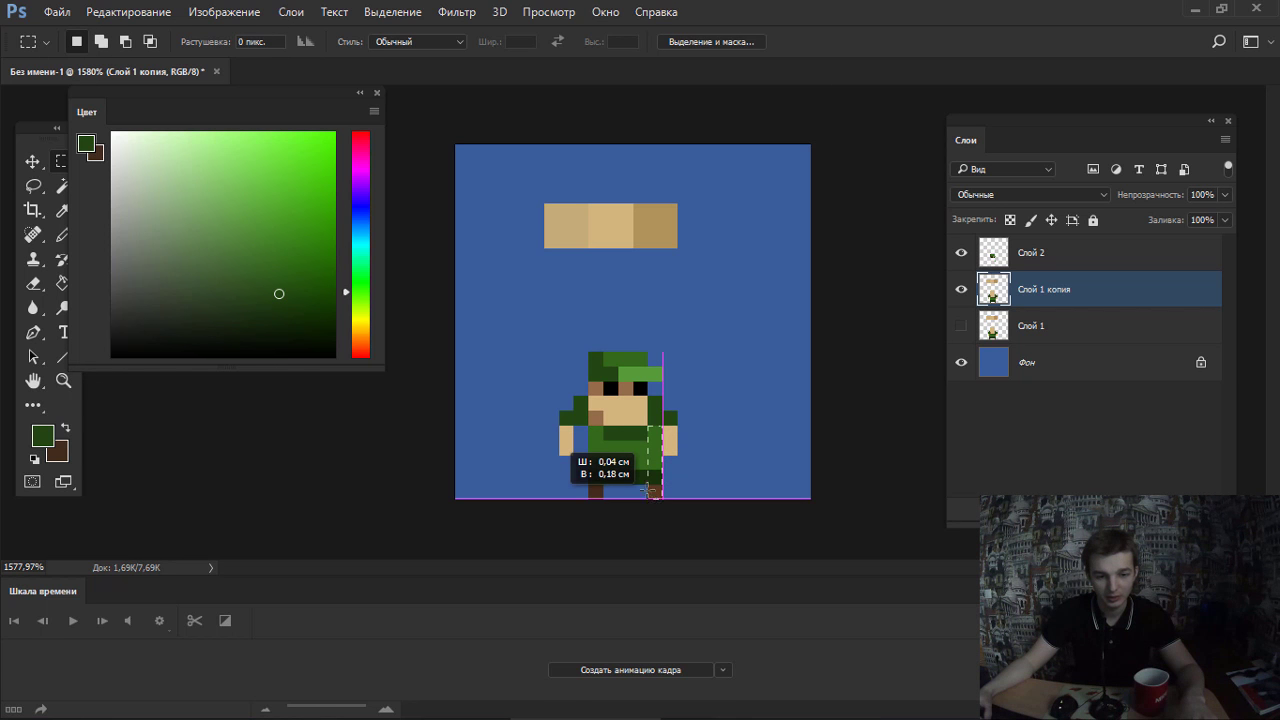
{"action": "key", "text": "ctrl+d"}
Pick a darker body green and hide Слой 2 with the hat and eyes.
{"action": "key", "text": "b"}
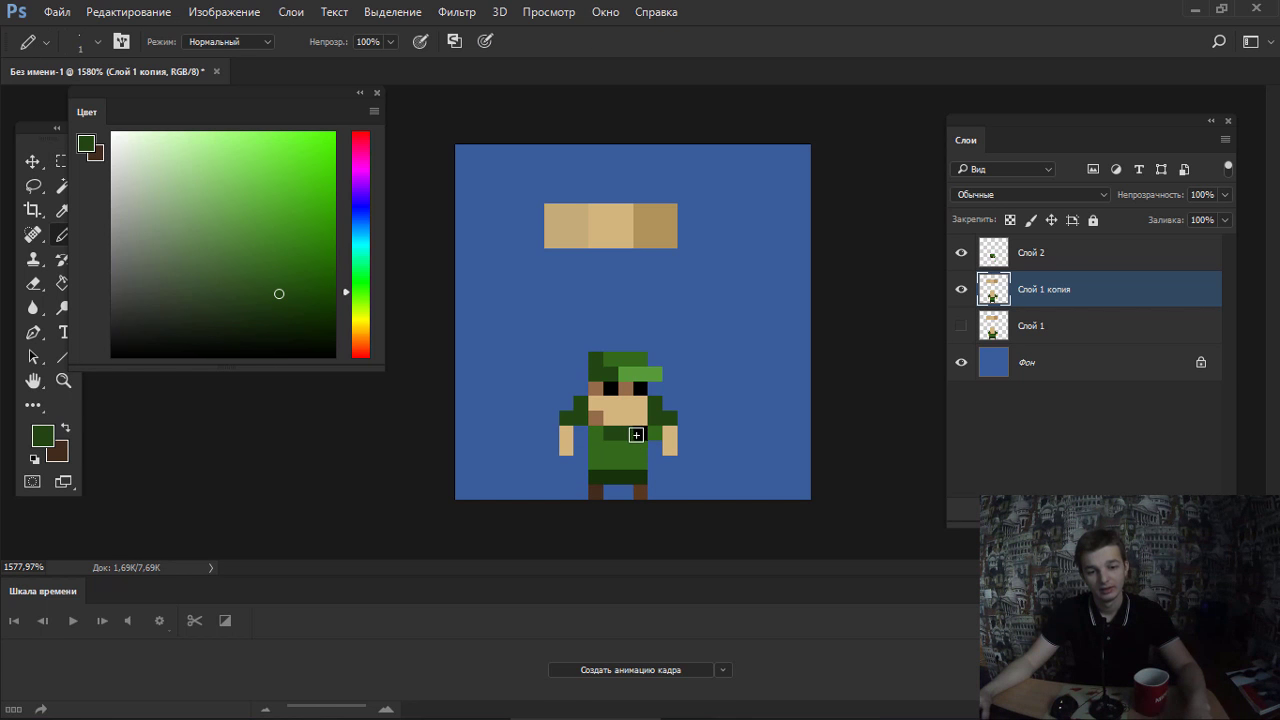
{"action": "scroll", "coordinate": [640, 402], "scroll_direction": "down", "scroll_amount": 5}
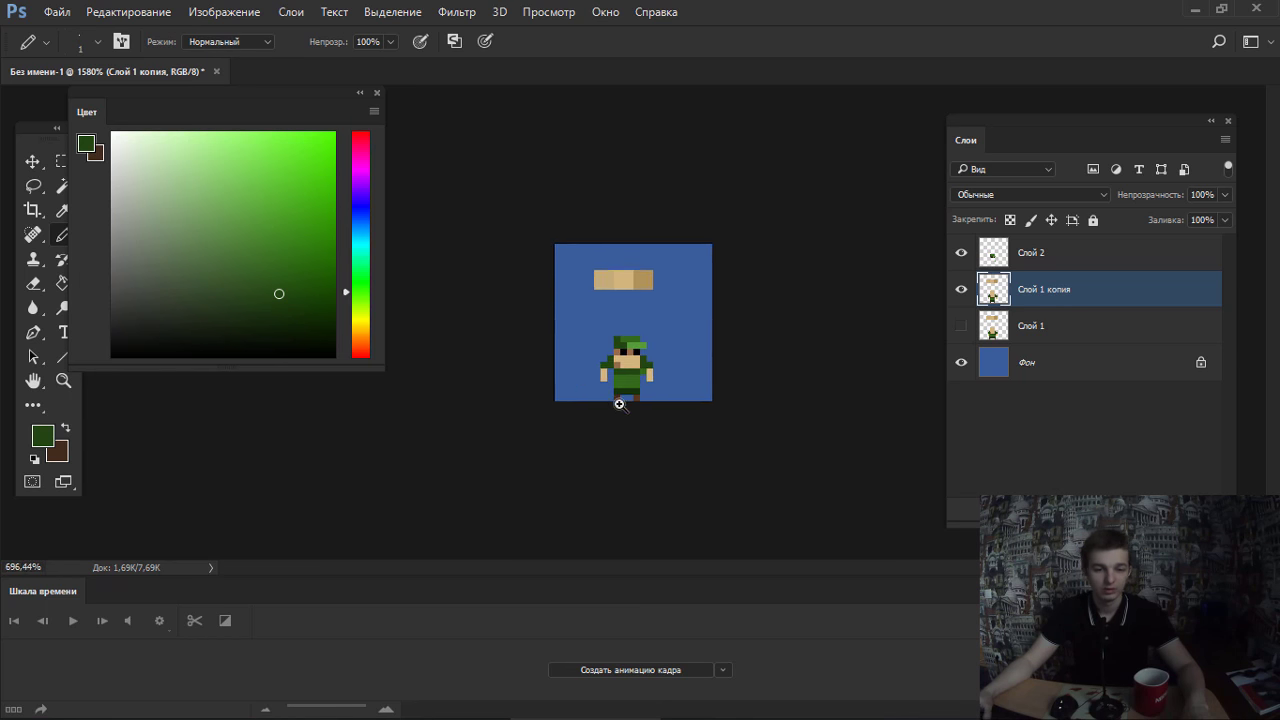
{"action": "scroll", "coordinate": [617, 400], "scroll_direction": "up", "scroll_amount": 4}
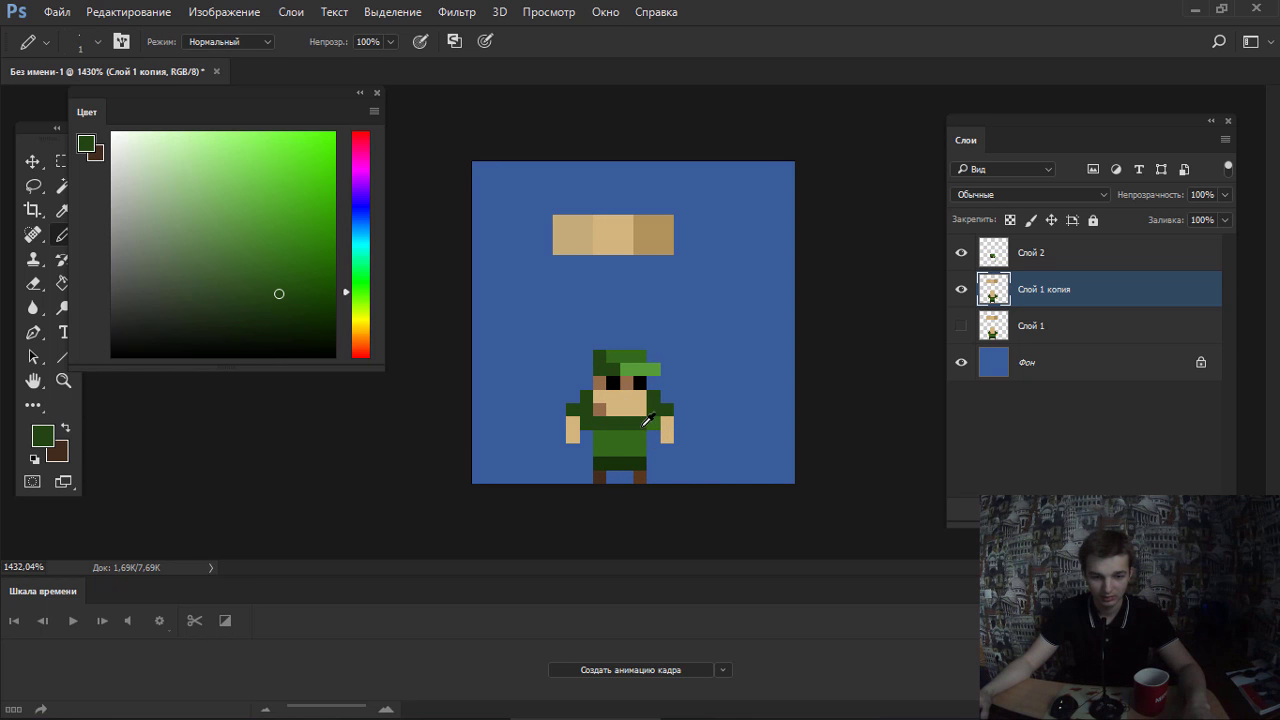
{"action": "left_click", "coordinate": [613, 437], "text": "alt"}
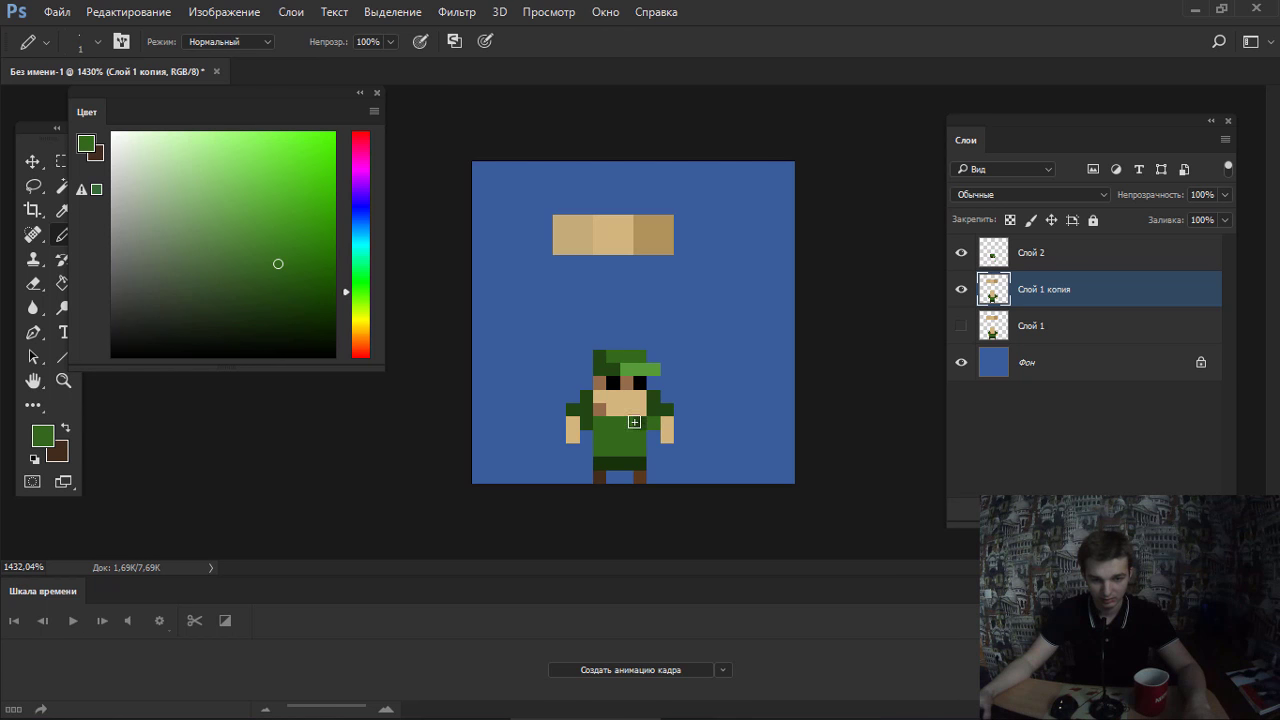
{"action": "left_click", "coordinate": [657, 405], "text": "alt"}
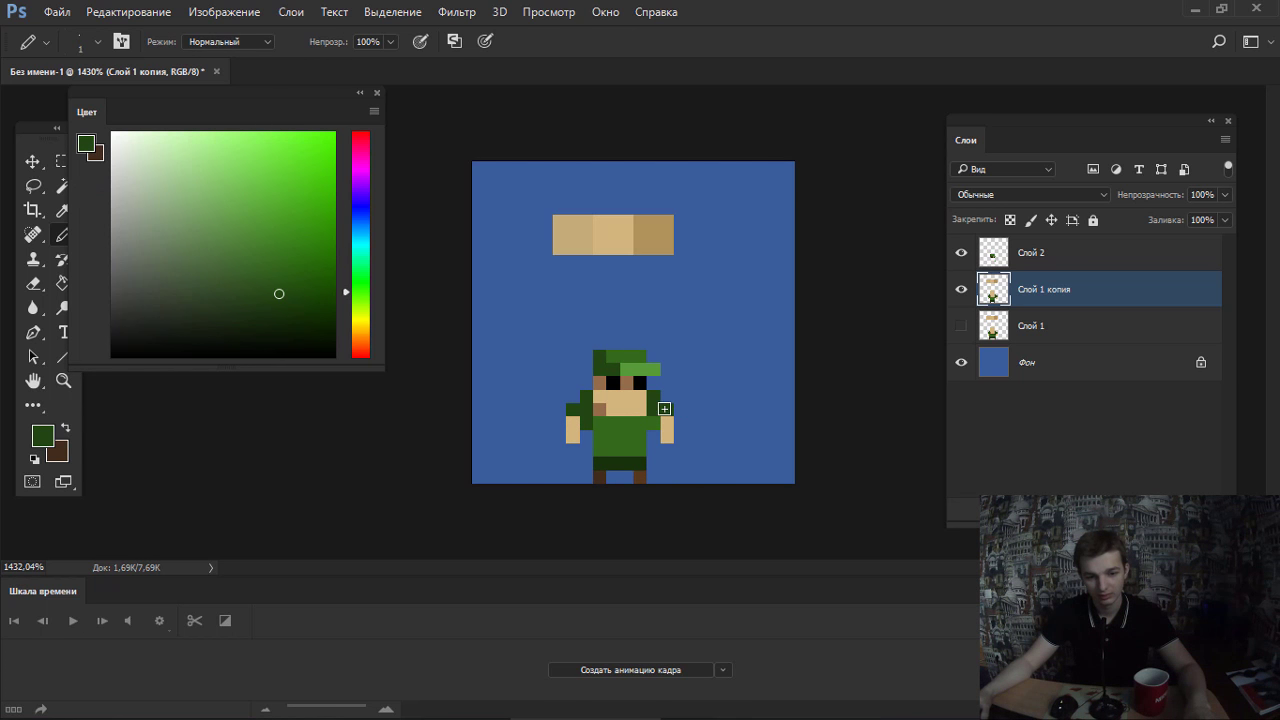
{"action": "left_click", "coordinate": [961, 253]}
Paint a black face pixel and erase the head's top row on the copy.
{"action": "scroll", "coordinate": [680, 360], "scroll_direction": "down", "scroll_amount": 5}
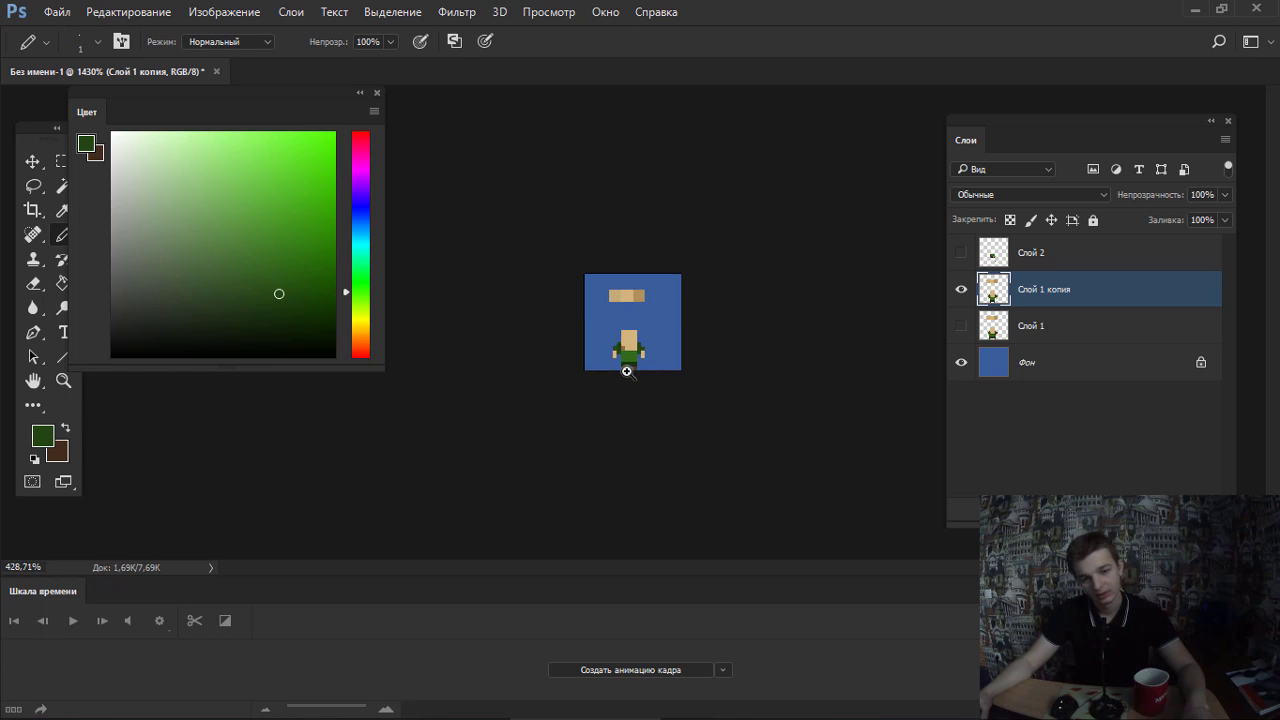
{"action": "scroll", "coordinate": [640, 368], "scroll_direction": "up", "scroll_amount": 4}
{"action": "scroll", "coordinate": [691, 374], "scroll_direction": "up", "scroll_amount": 3}
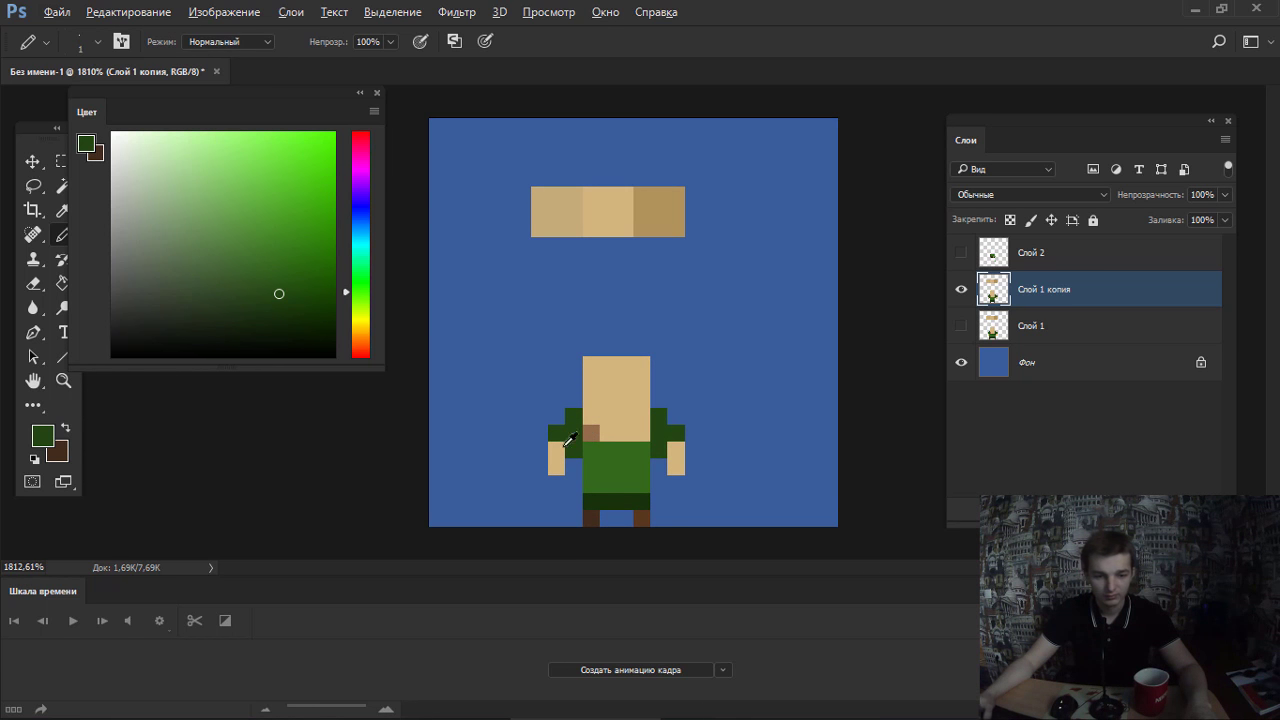
{"action": "key", "text": "d"}
{"action": "left_click", "coordinate": [611, 397]}
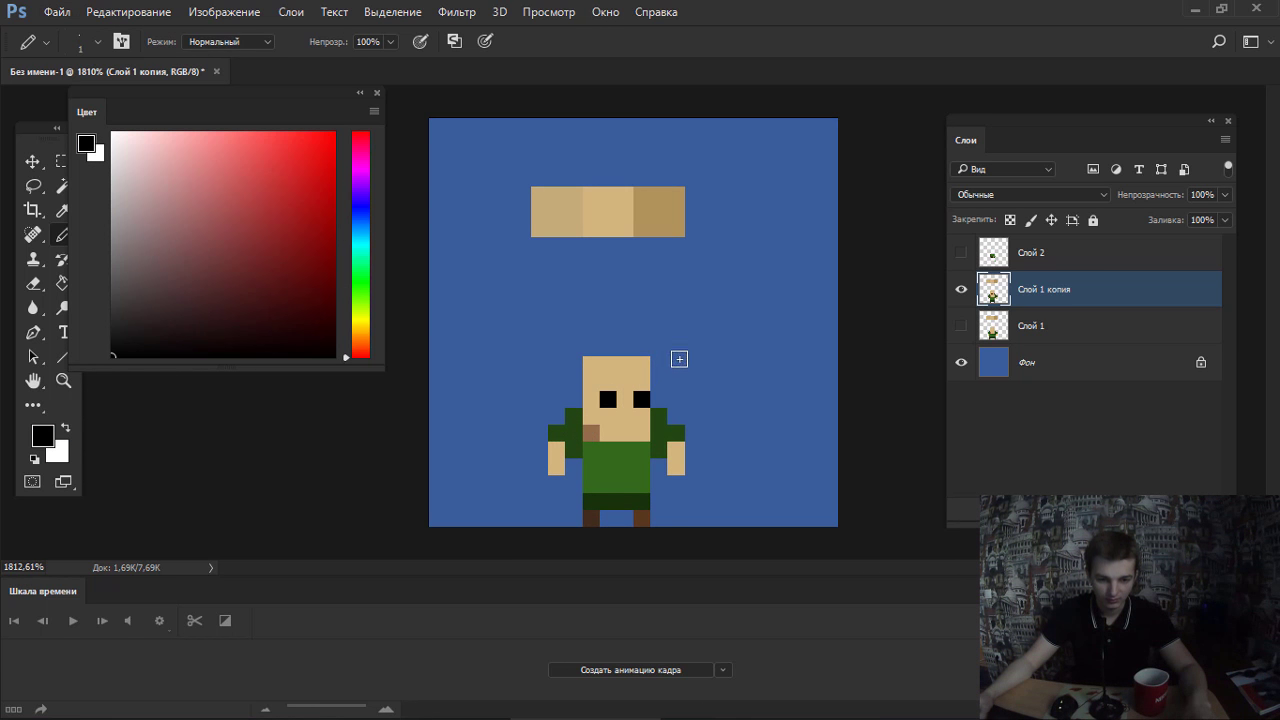
{"action": "key", "text": "e"}
{"action": "mouse_move", "coordinate": [645, 364]}
{"action": "left_mouse_down"}
{"action": "mouse_move", "coordinate": [570, 382]}
{"action": "mouse_move", "coordinate": [677, 365]}
{"action": "left_mouse_up"}
{"action": "key", "text": "b"}
Paint a dark-green test hat over the head on Слой 1 копия.
{"action": "left_click", "coordinate": [590, 432], "text": "alt"}
{"action": "left_click", "coordinate": [649, 427], "text": "alt"}
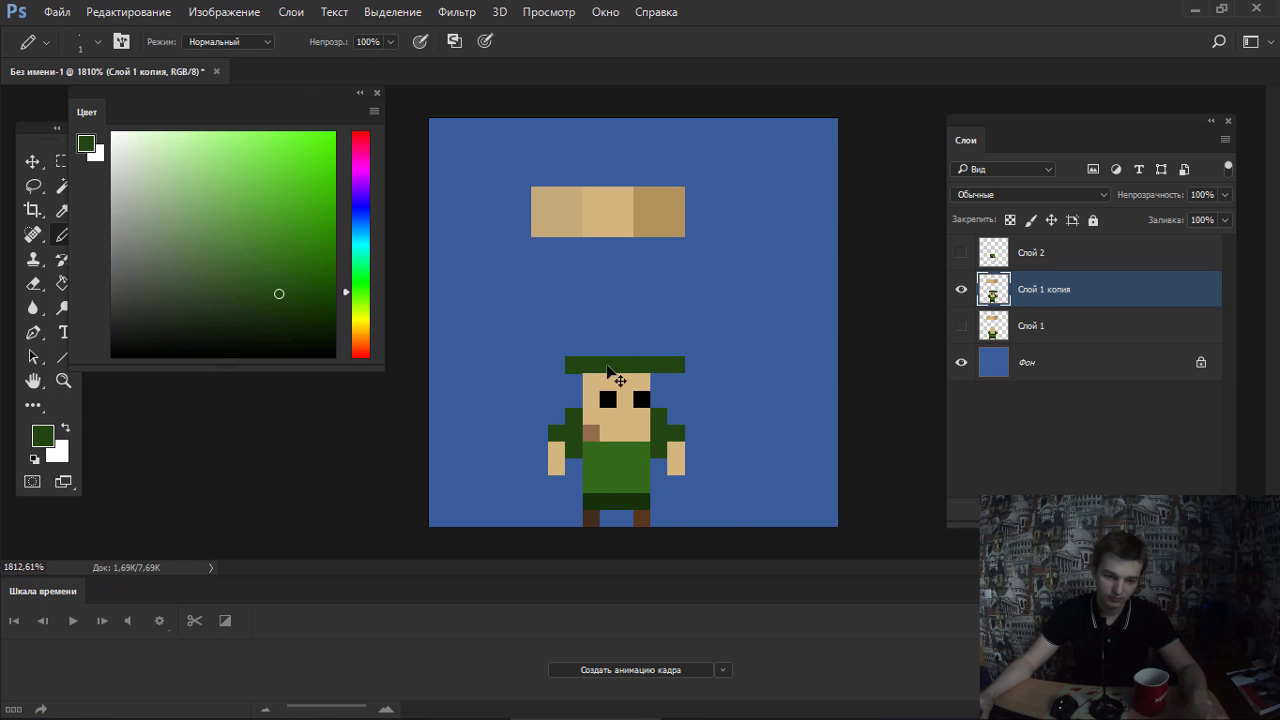
{"action": "key", "text": "ctrl+z"}
{"action": "left_click_drag", "start_coordinate": [574, 382], "coordinate": [661, 379]}
{"action": "left_click_drag", "start_coordinate": [591, 358], "coordinate": [643, 360]}
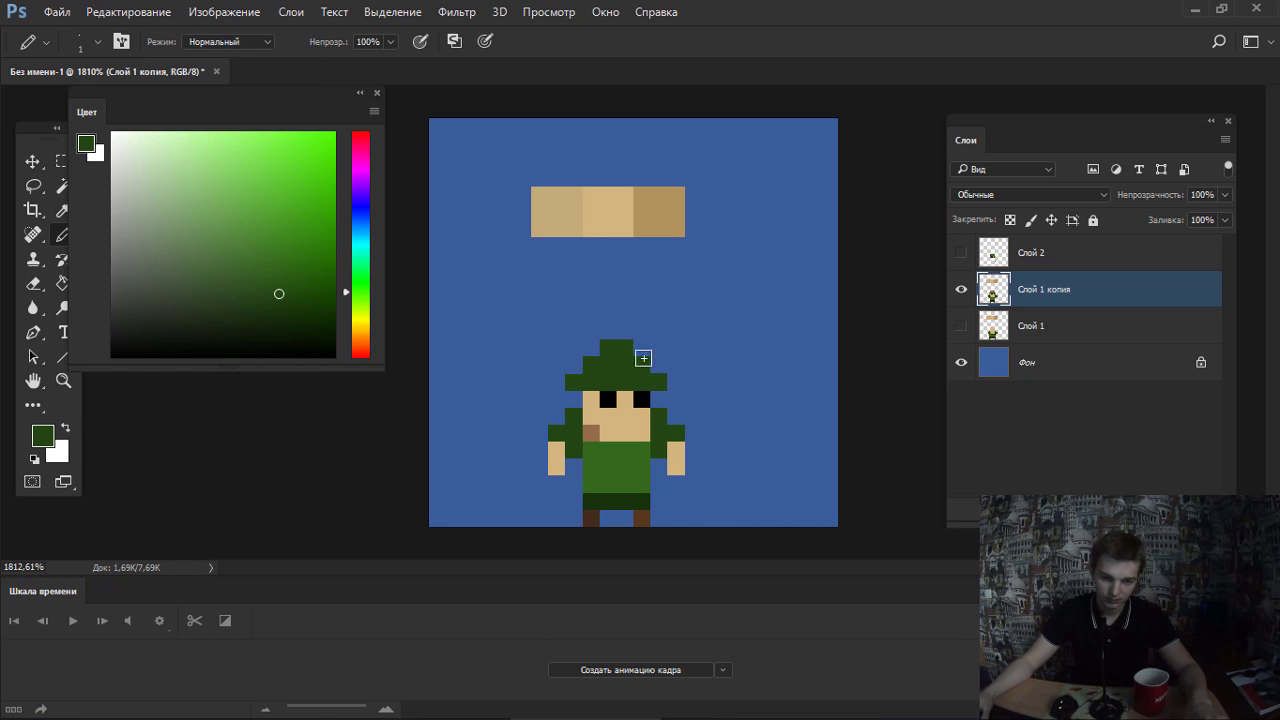
{"action": "scroll", "coordinate": [686, 334], "scroll_direction": "down", "scroll_amount": 3}
{"action": "scroll", "coordinate": [594, 351], "scroll_direction": "up", "scroll_amount": 3}
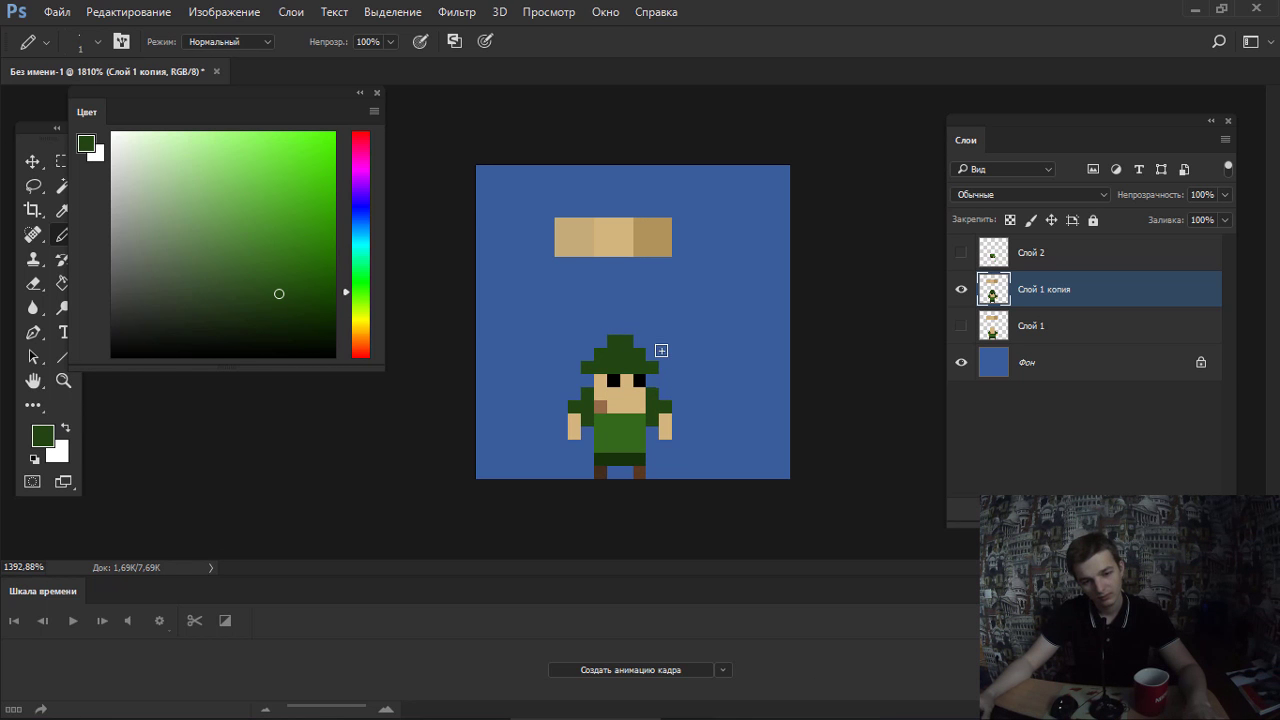
Sample the face brown and the figure's greens for reference.
{"action": "left_click", "coordinate": [601, 405], "text": "alt"}
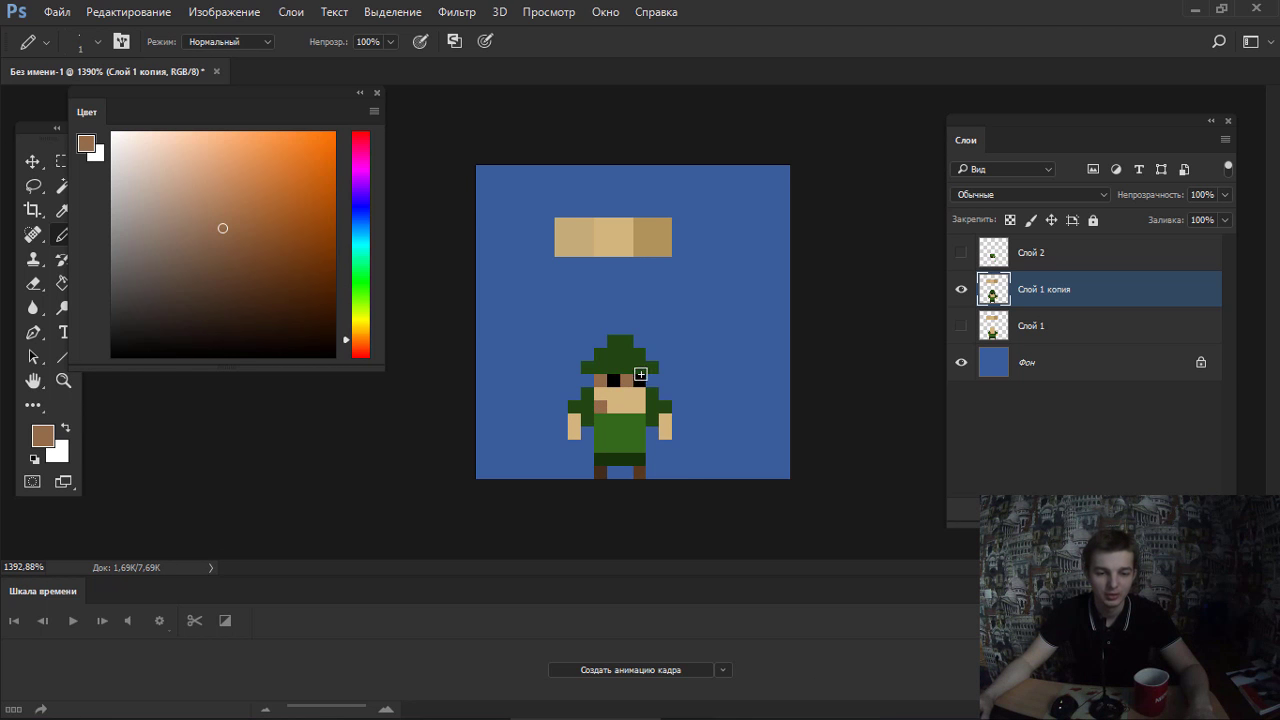
{"action": "left_click", "coordinate": [621, 400], "text": "alt"}
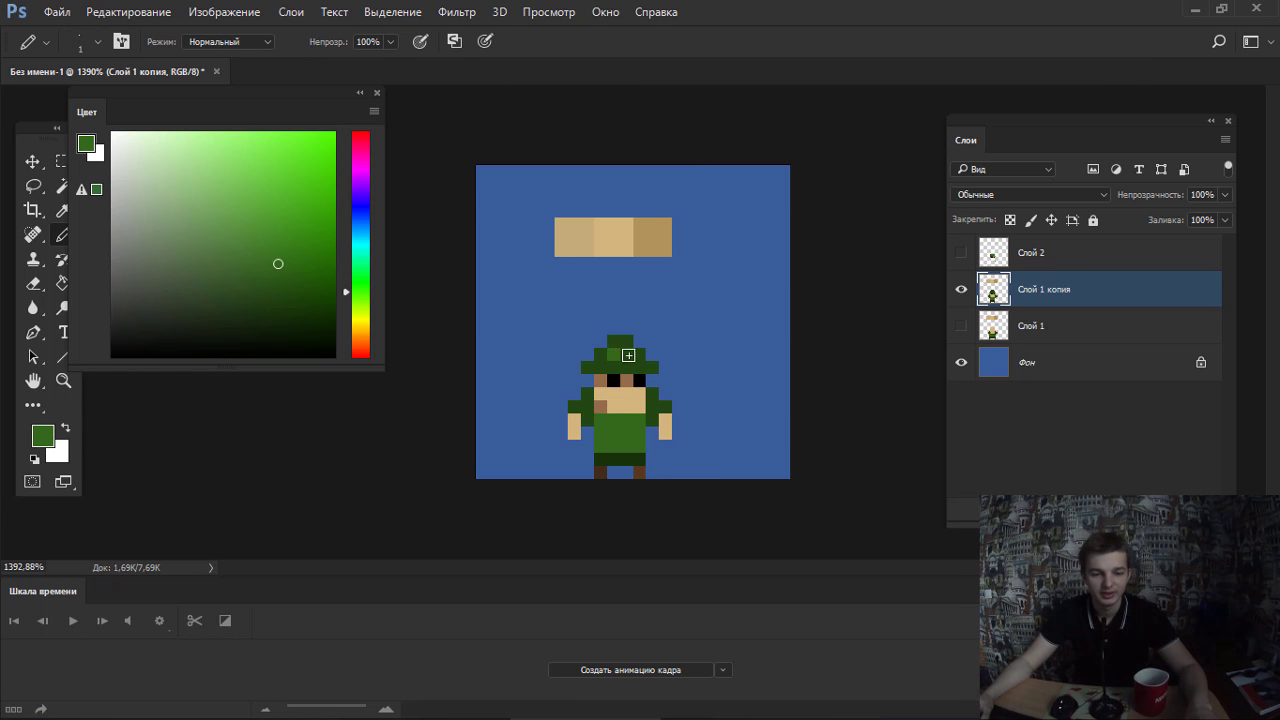
{"action": "left_click", "coordinate": [603, 354], "text": "alt"}
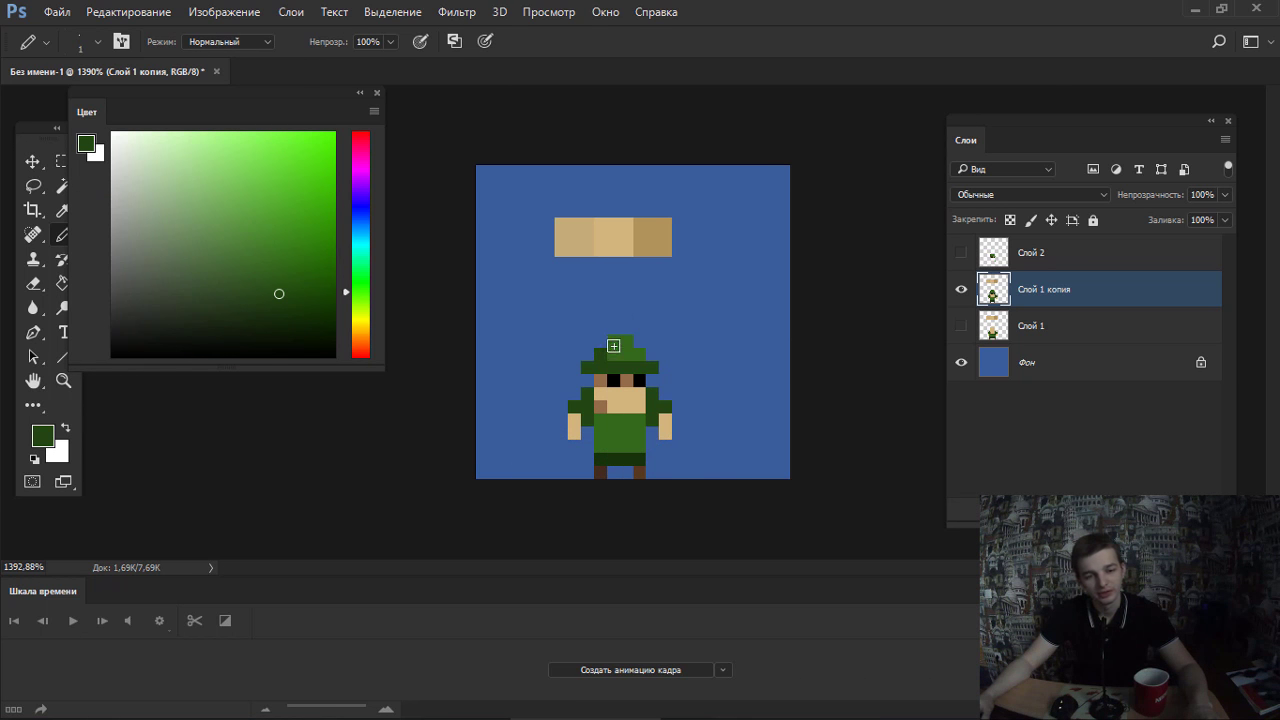
{"action": "scroll", "coordinate": [550, 345], "scroll_direction": "down", "scroll_amount": 3}
{"action": "scroll", "coordinate": [550, 345], "scroll_direction": "up", "scroll_amount": 1}
{"action": "scroll", "coordinate": [594, 343], "scroll_direction": "up", "scroll_amount": 2}
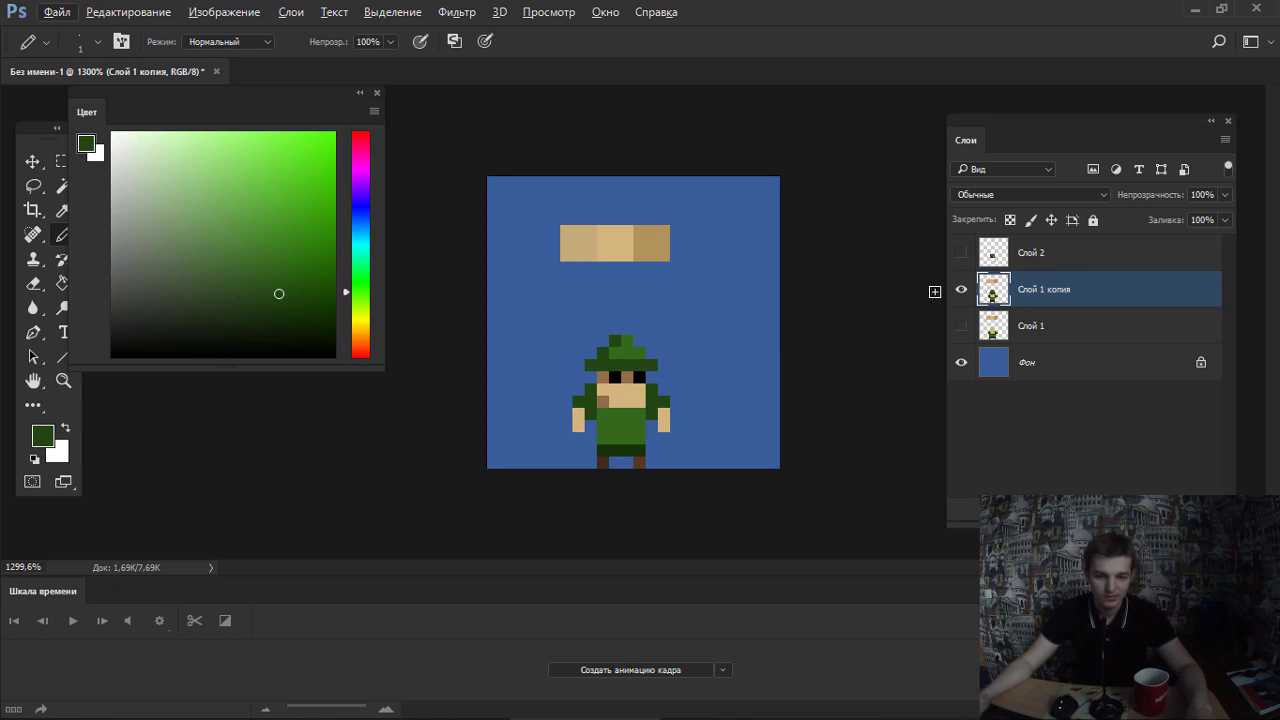
Hide Слой 1 копия, show Слой 1 and Слой 2, and merge Слой 2 into Слой 1.
{"action": "left_click", "coordinate": [961, 289]}
{"action": "left_click", "coordinate": [961, 325]}
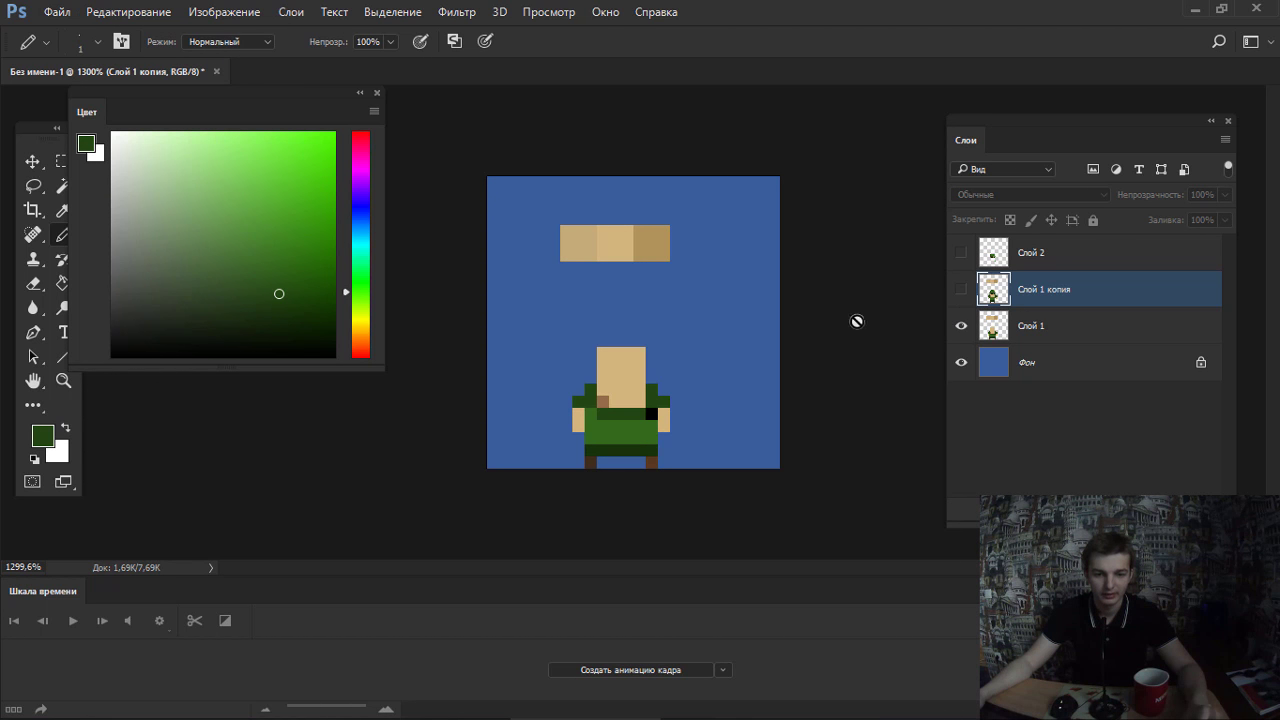
{"action": "left_click", "coordinate": [961, 252]}
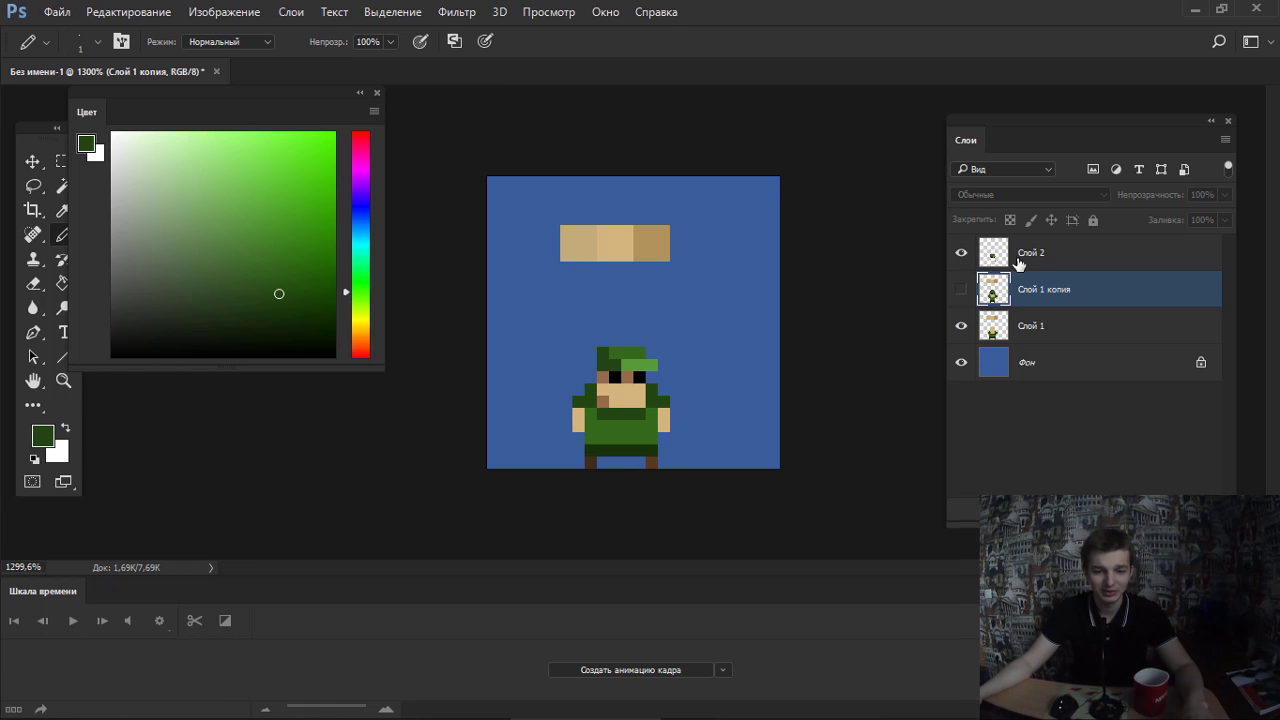
{"action": "mouse_move", "coordinate": [995, 252]}
{"action": "left_mouse_down"}
{"action": "mouse_move", "coordinate": [998, 298]}
{"action": "mouse_move", "coordinate": [985, 300]}
{"action": "left_mouse_up"}
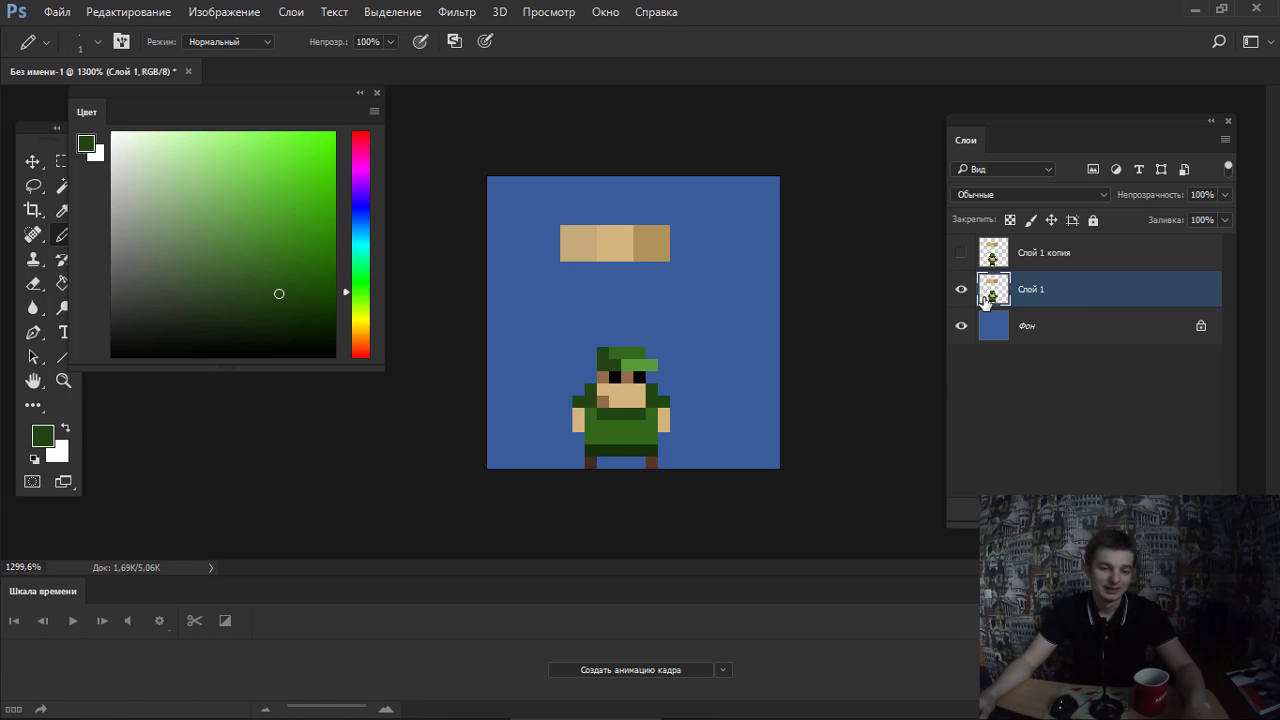
{"action": "left_click", "coordinate": [682, 425]}
Duplicate the whole soldier to the right with a marquee selection.
{"action": "key", "text": "m"}
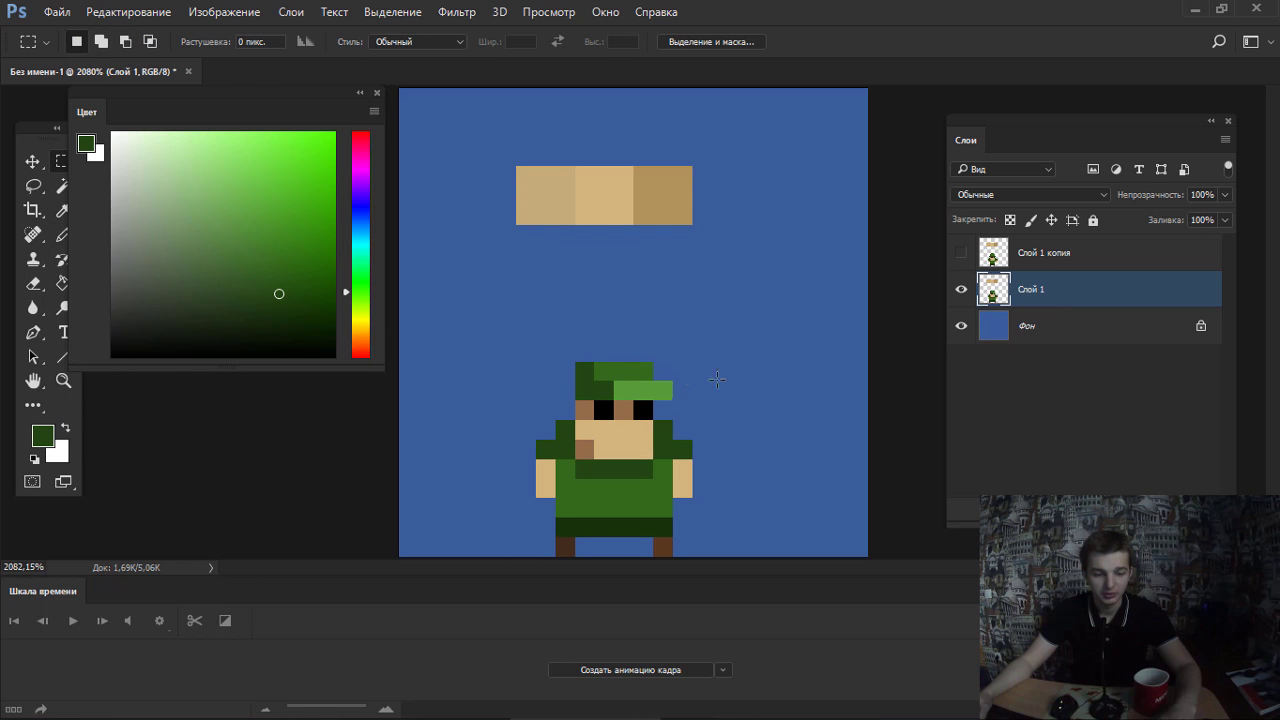
{"action": "left_click_drag", "start_coordinate": [749, 343], "coordinate": [491, 543]}
{"action": "mouse_move", "coordinate": [614, 478]}
{"action": "left_mouse_down"}
{"action": "mouse_move", "coordinate": [496, 478]}
{"action": "mouse_move", "coordinate": [691, 469]}
{"action": "left_mouse_up"}
{"action": "key", "text": "ctrl+d"}
Nudge the right soldier's pixel column and arm one pixel inward.
{"action": "key", "text": "e"}
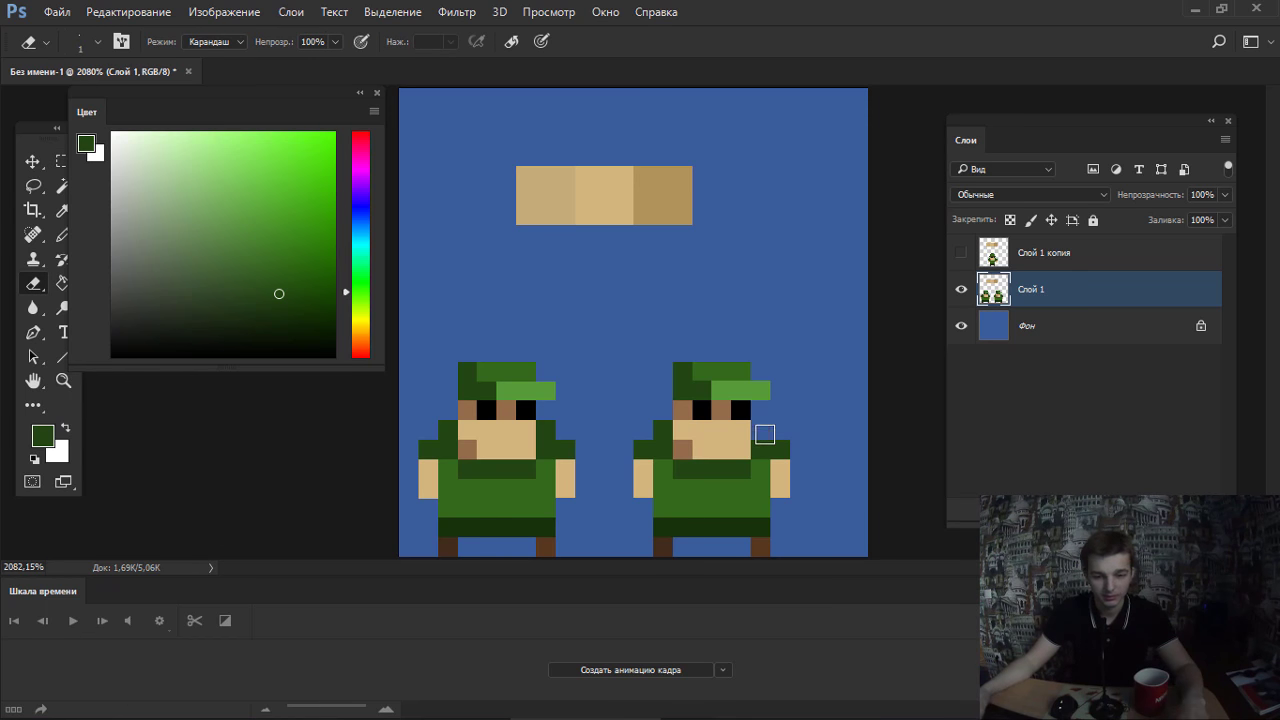
{"action": "key", "text": "m"}
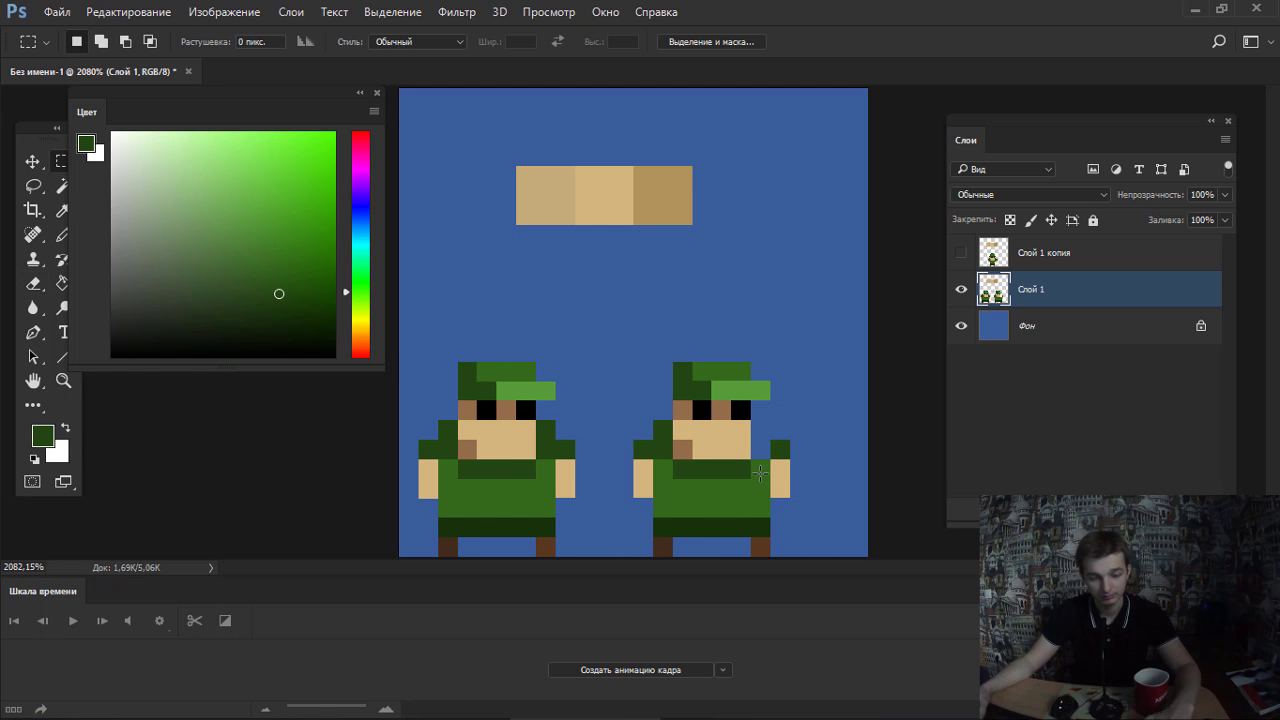
{"action": "mouse_move", "coordinate": [751, 460]}
{"action": "left_mouse_down"}
{"action": "mouse_move", "coordinate": [770, 500]}
{"action": "mouse_move", "coordinate": [770, 557]}
{"action": "mouse_move", "coordinate": [737, 527]}
{"action": "left_mouse_up"}
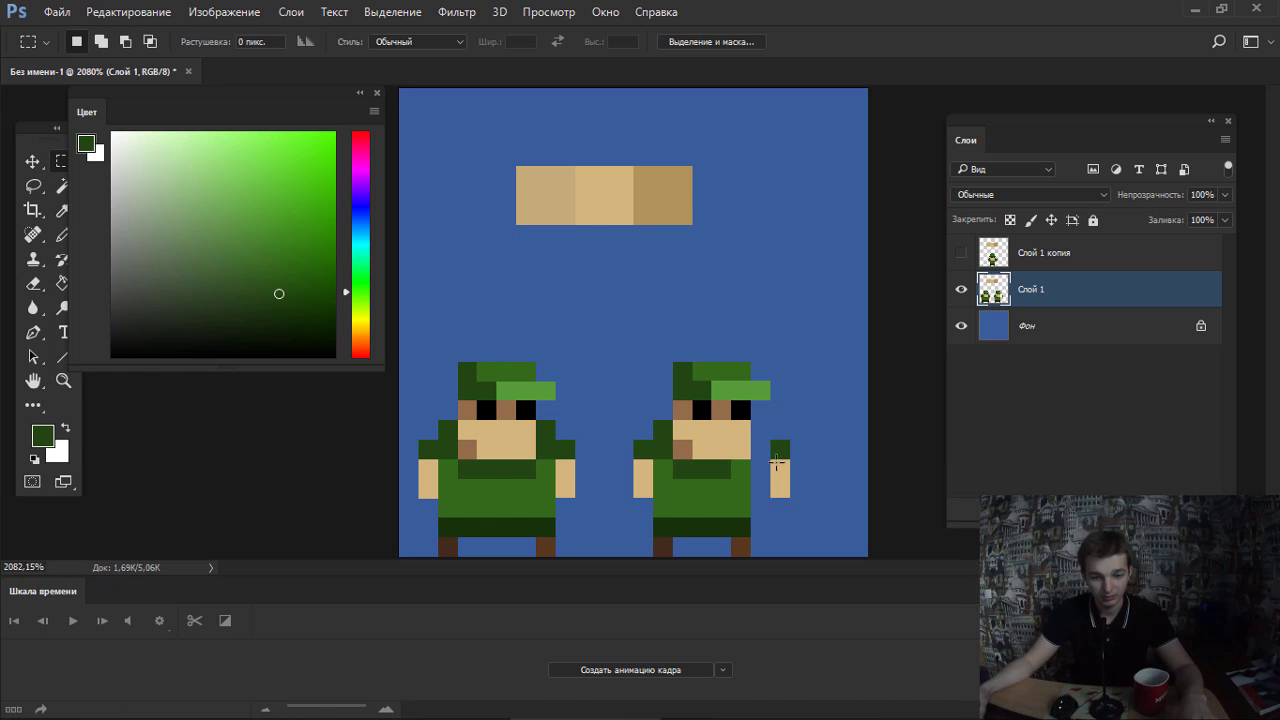
{"action": "mouse_move", "coordinate": [770, 440]}
{"action": "left_mouse_down"}
{"action": "mouse_move", "coordinate": [790, 498]}
{"action": "mouse_move", "coordinate": [761, 465]}
{"action": "left_mouse_up"}
{"action": "key", "text": "ctrl+d"}
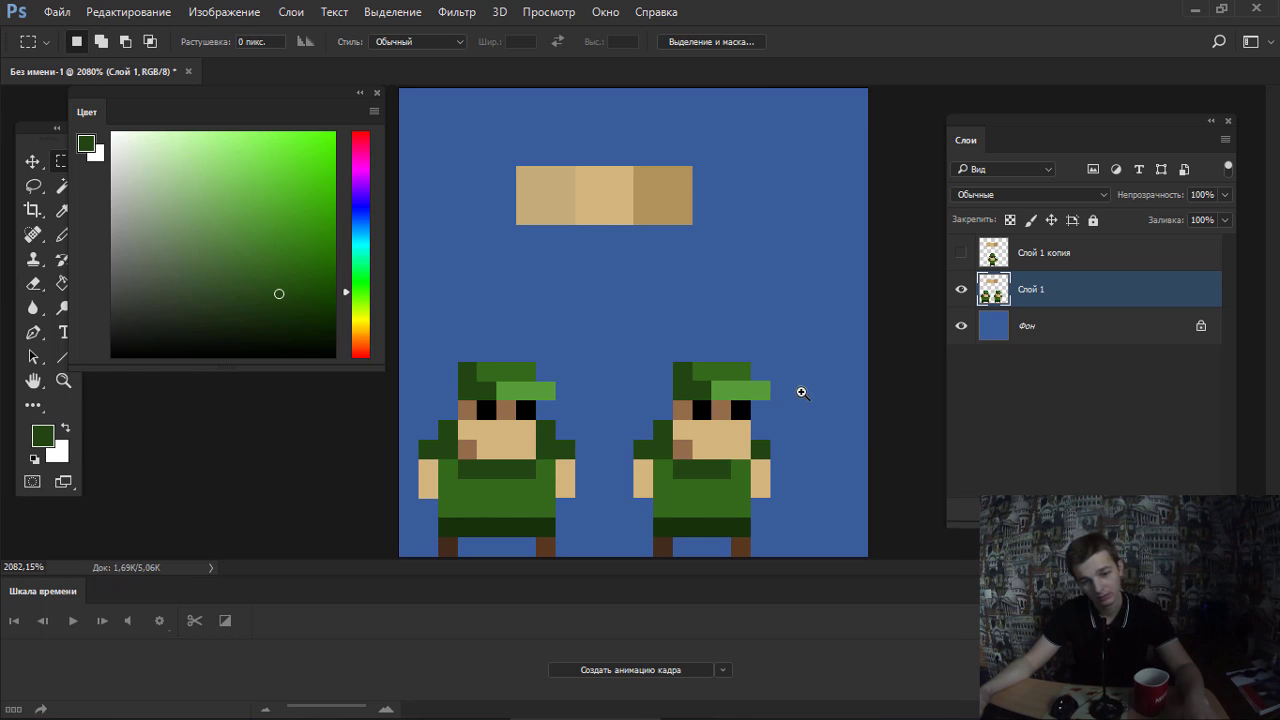
{"action": "scroll", "coordinate": [800, 386], "scroll_direction": "down", "scroll_amount": 3, "text": "alt"}
{"action": "scroll", "coordinate": [700, 397], "scroll_direction": "up", "scroll_amount": 1, "text": "alt"}
{"action": "scroll", "coordinate": [737, 394], "scroll_direction": "up", "scroll_amount": 1, "text": "alt"}
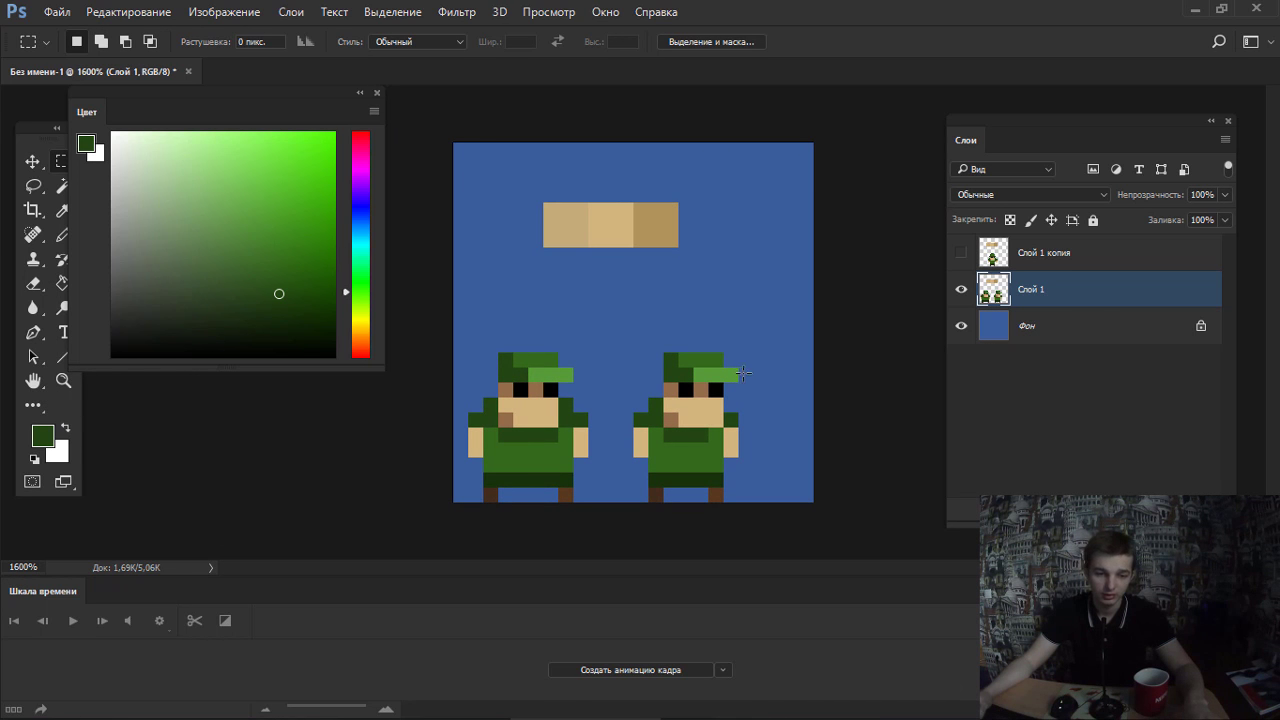
{"action": "key", "text": "b"}
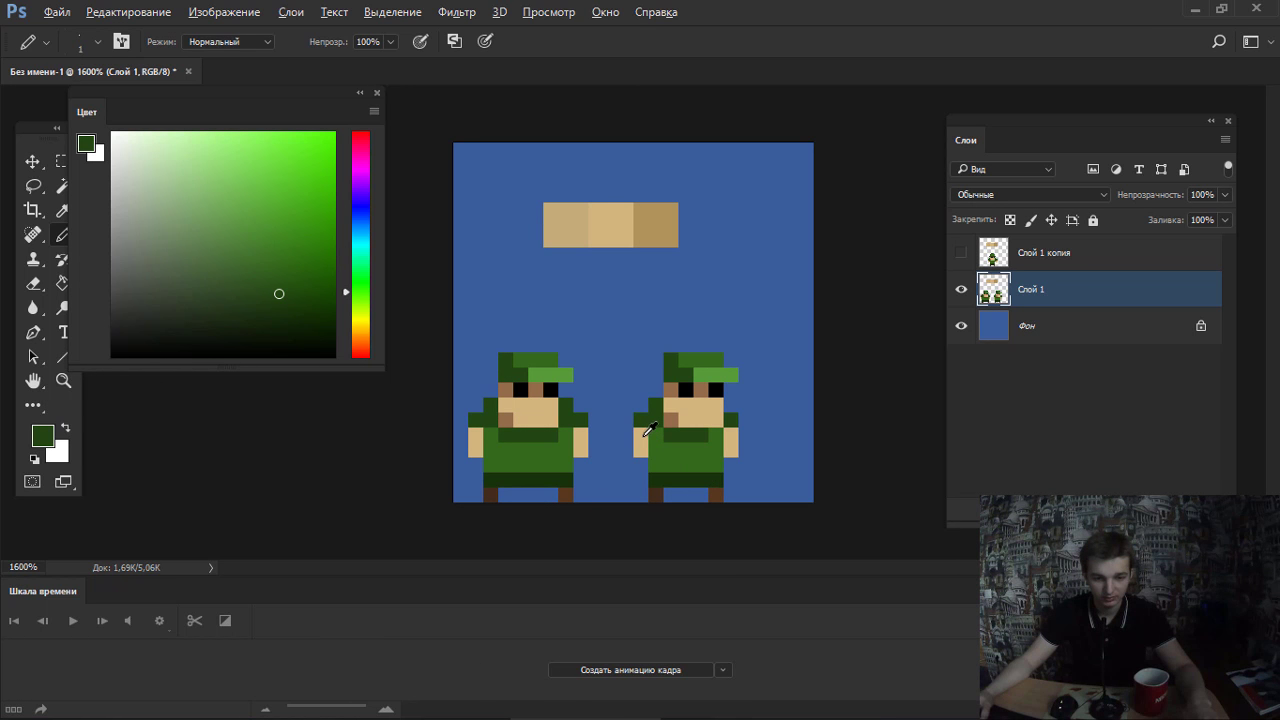
Paint a tan pixel above the right soldier's arm and sample the shirt and belt greens.
{"action": "left_click", "coordinate": [644, 433], "text": "alt"}
{"action": "left_click", "coordinate": [640, 420]}
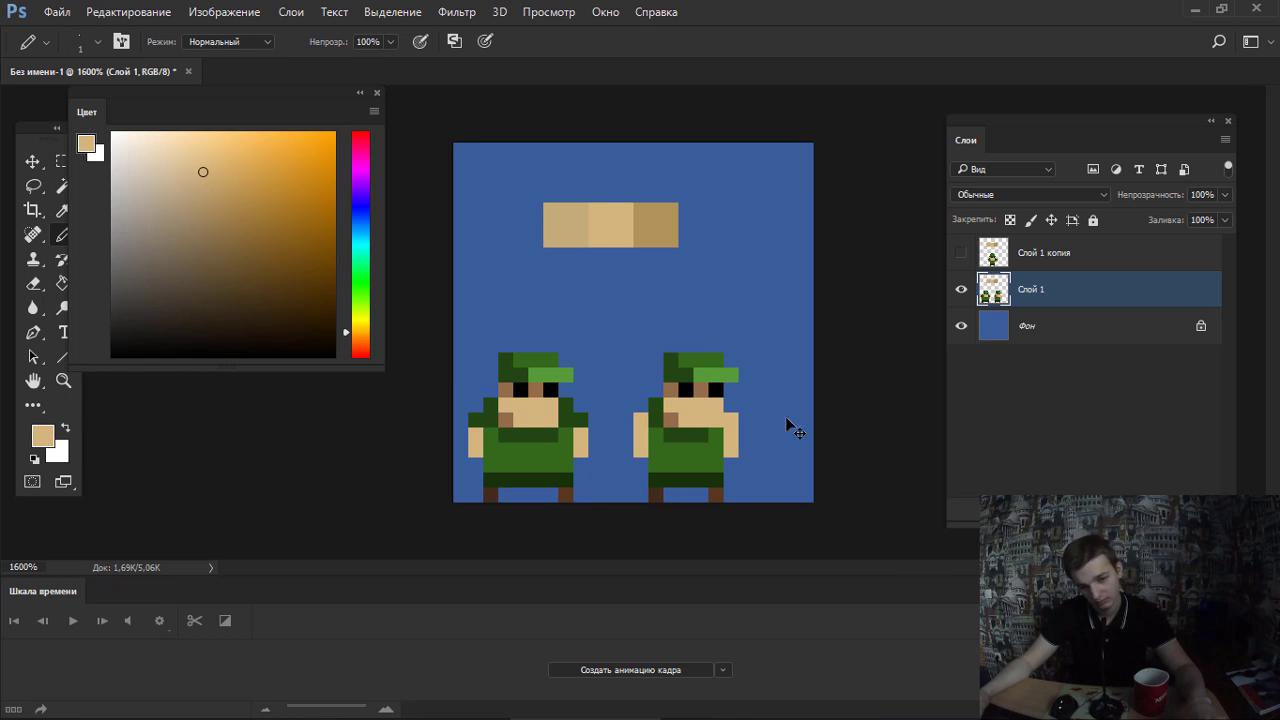
{"action": "left_click", "coordinate": [658, 433], "text": "alt"}
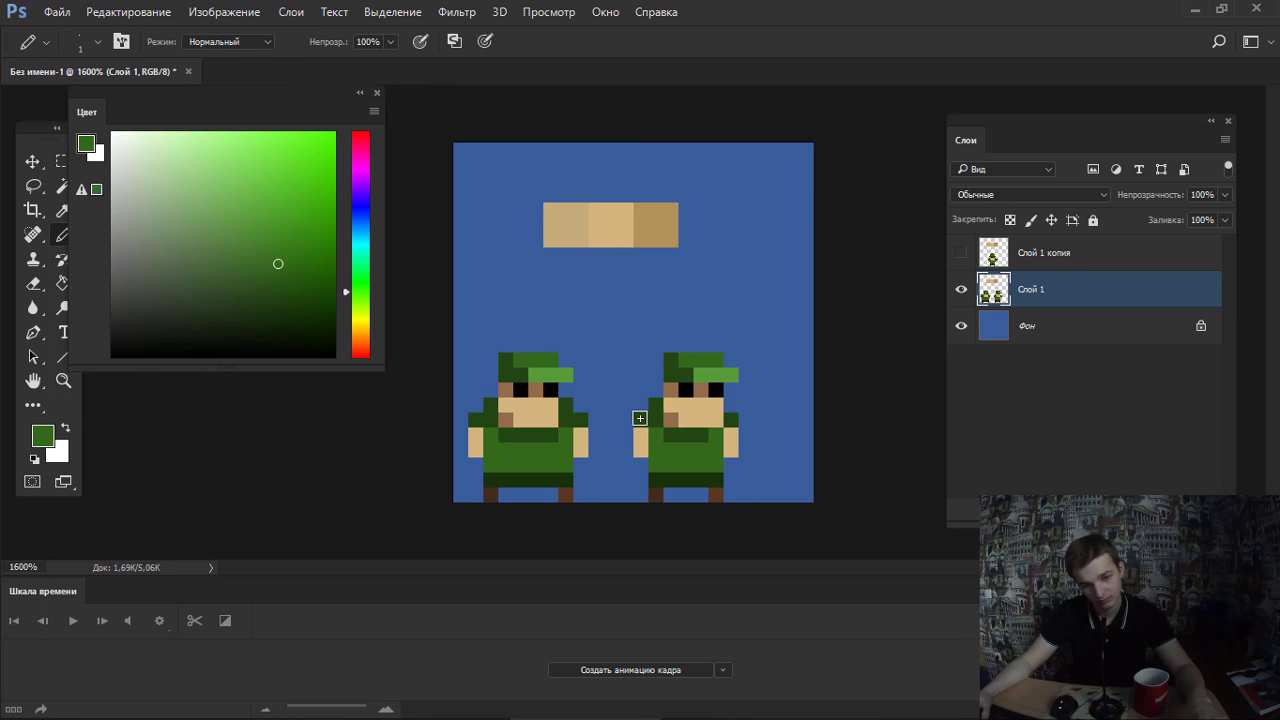
{"action": "left_click", "coordinate": [689, 434], "text": "alt"}
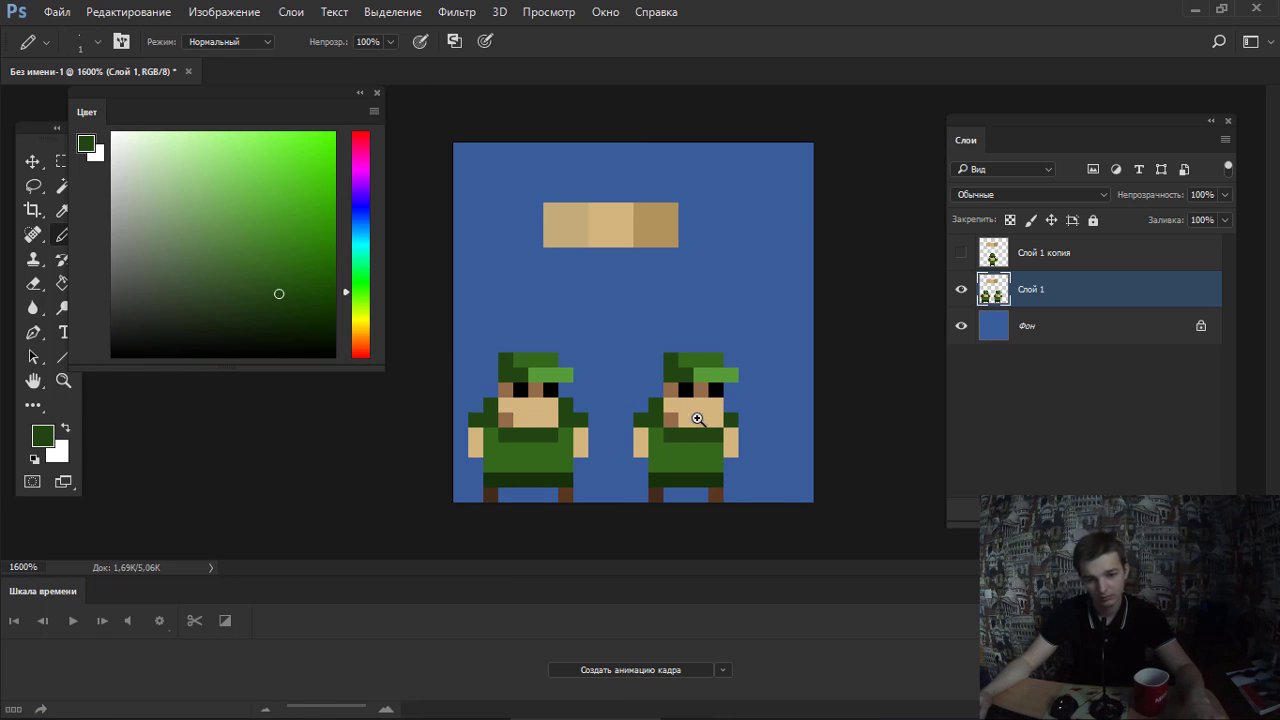
Paint a brown nose pixel on the right soldier's face.
{"action": "scroll", "coordinate": [691, 414], "scroll_direction": "down", "scroll_amount": 3}
{"action": "scroll", "coordinate": [634, 423], "scroll_direction": "up", "scroll_amount": 3}
{"action": "left_click", "coordinate": [671, 415], "text": "alt"}
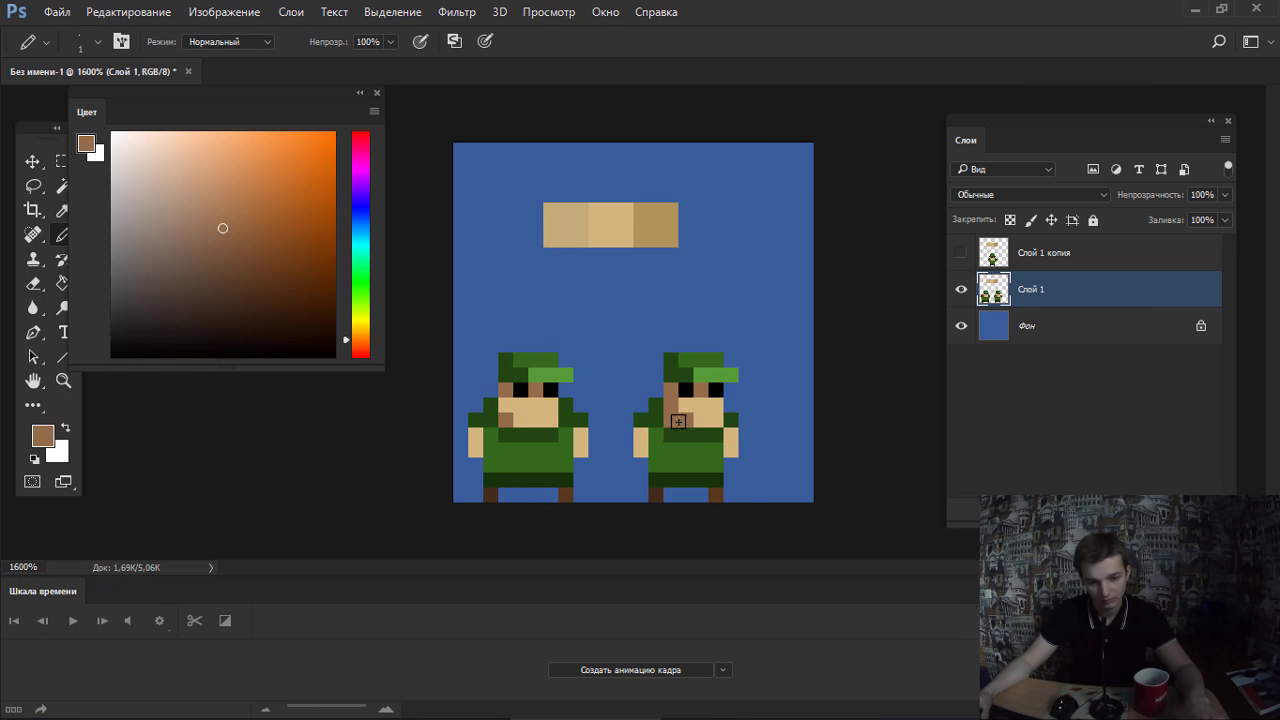
{"action": "scroll", "coordinate": [729, 345], "scroll_direction": "down", "scroll_amount": 3}
{"action": "scroll", "coordinate": [705, 405], "scroll_direction": "up", "scroll_amount": 3}
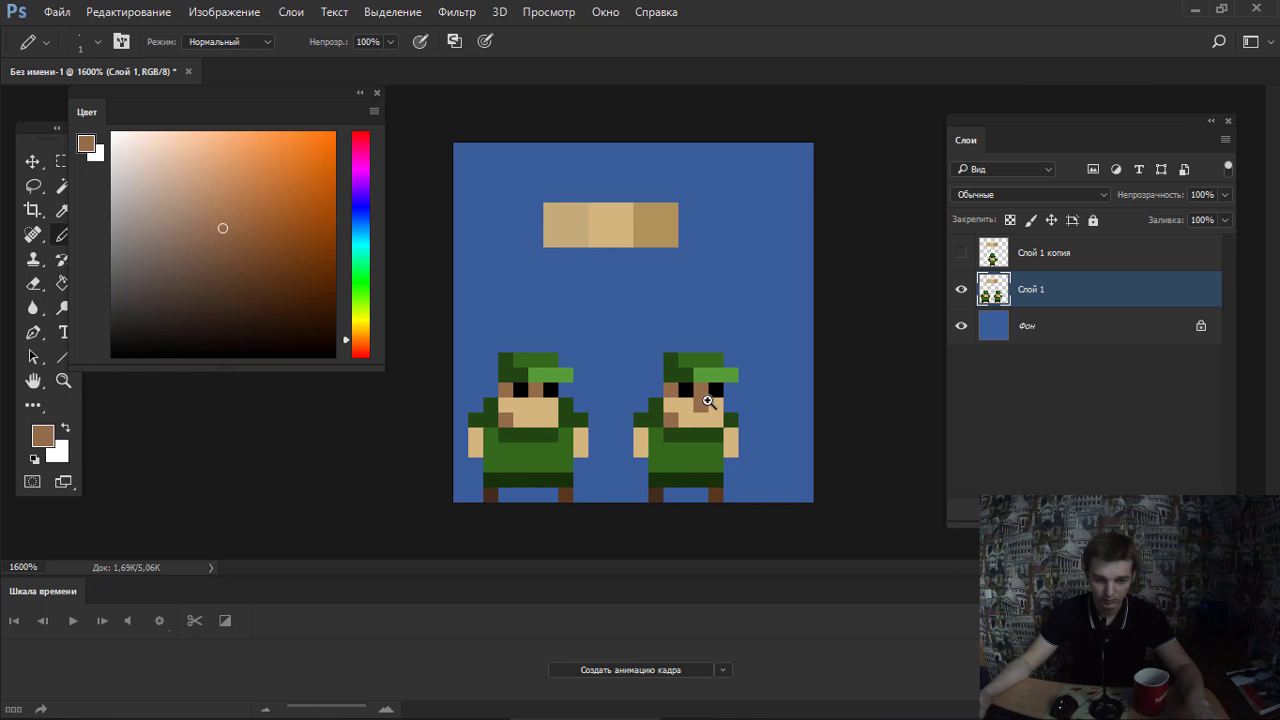
{"action": "scroll", "coordinate": [707, 401], "scroll_direction": "down", "scroll_amount": 3}
{"action": "scroll", "coordinate": [617, 408], "scroll_direction": "up", "scroll_amount": 3}
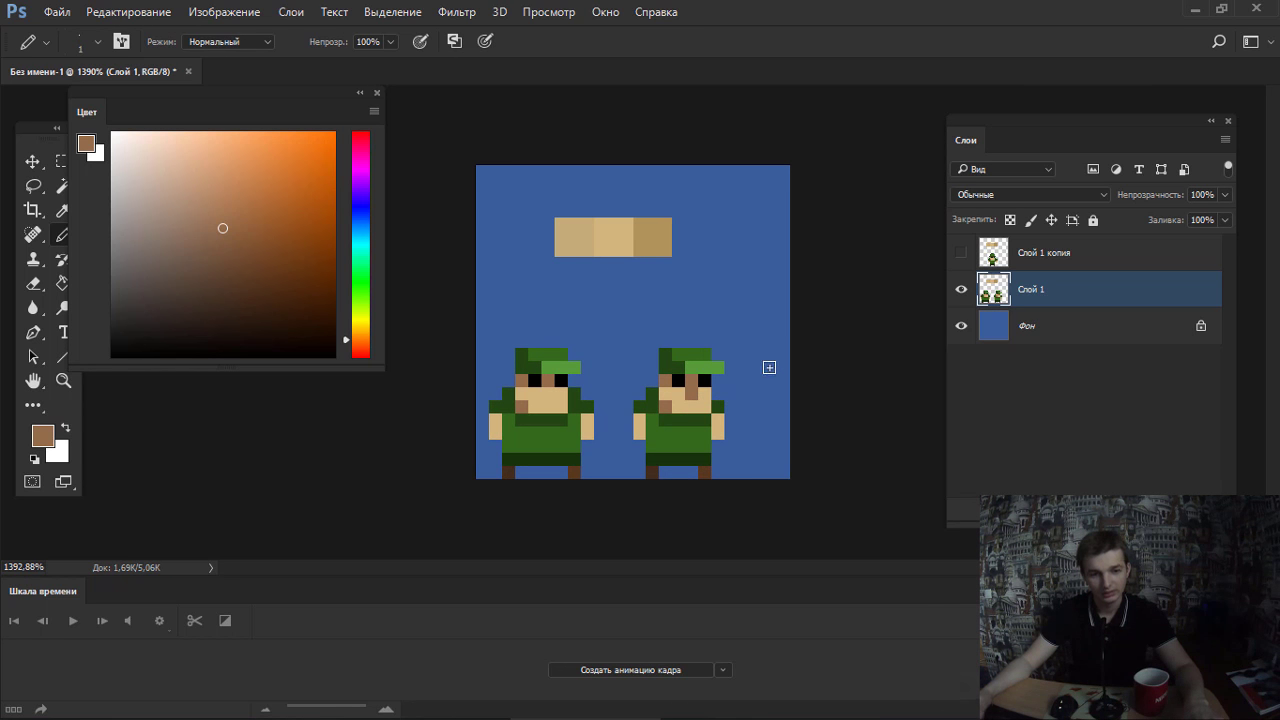
Add green and dark green pixels on top of the right soldier's cap.
{"action": "left_click", "coordinate": [659, 349], "text": "alt"}
{"action": "left_click", "coordinate": [678, 341]}
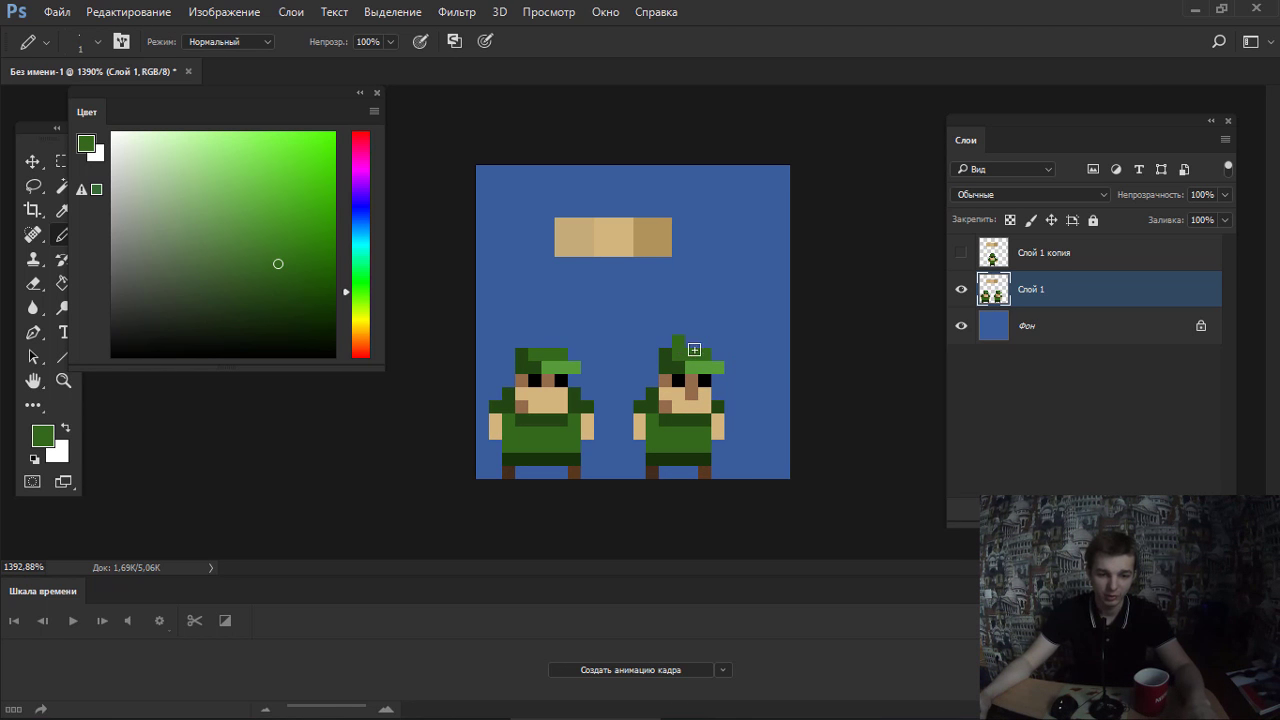
{"action": "left_click", "coordinate": [672, 349], "text": "alt"}
{"action": "left_click", "coordinate": [665, 341]}
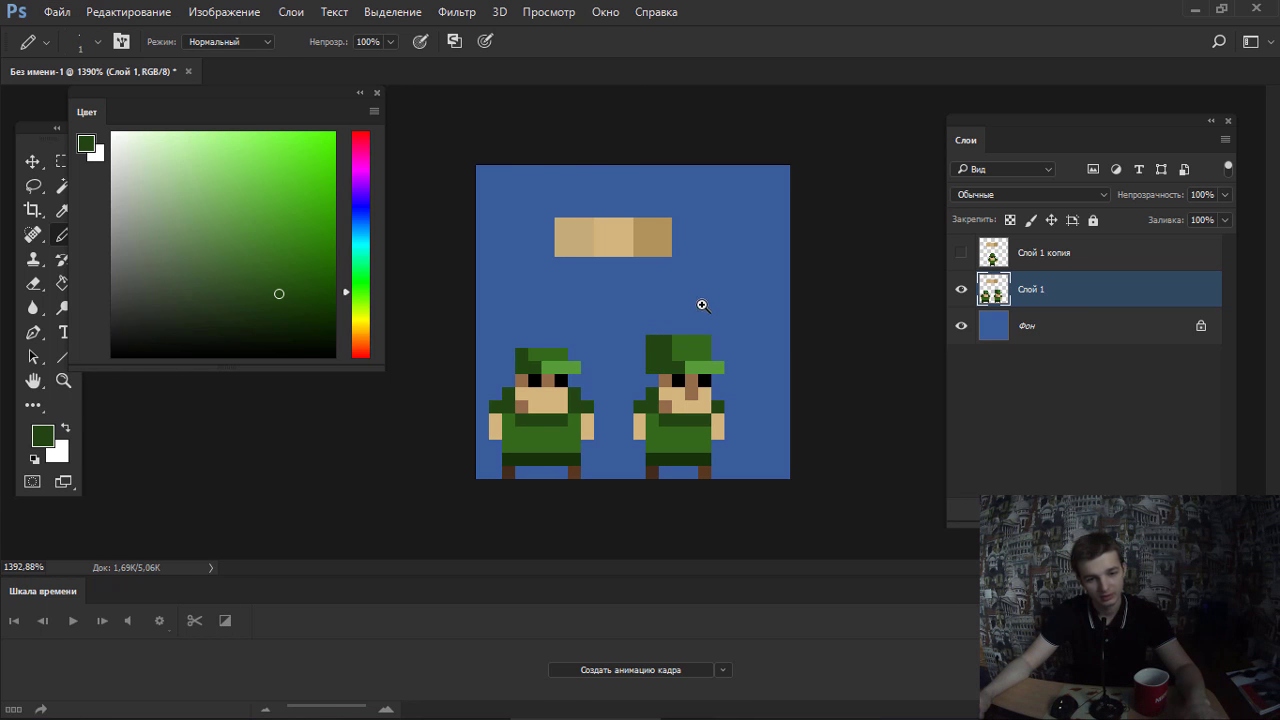
{"action": "scroll", "coordinate": [700, 303], "scroll_direction": "down", "scroll_amount": 5}
{"action": "scroll", "coordinate": [713, 303], "scroll_direction": "up", "scroll_amount": 6}
Erase the top row of the right soldier's hat and repaint the lower shirt row dark green.
{"action": "scroll", "coordinate": [713, 303], "scroll_direction": "up", "scroll_amount": 1}
{"action": "key", "text": "e"}
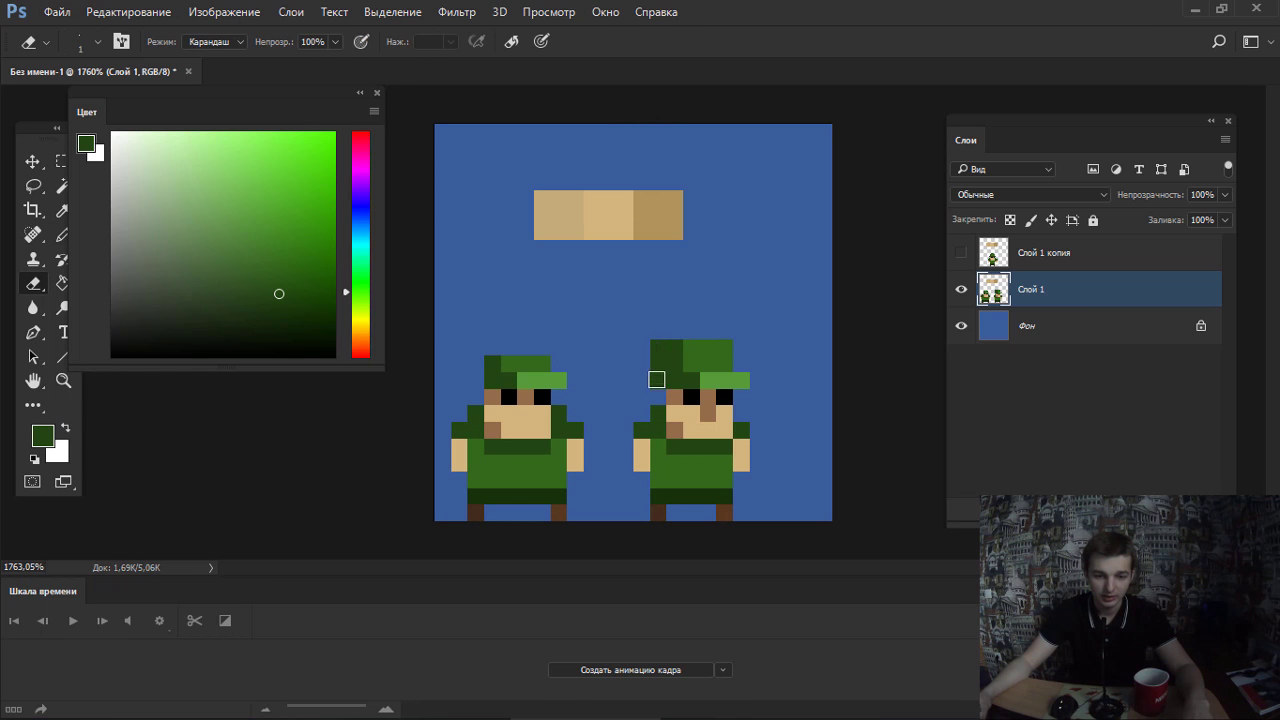
{"action": "left_click_drag", "start_coordinate": [658, 346], "coordinate": [722, 344]}
{"action": "key", "text": "b"}
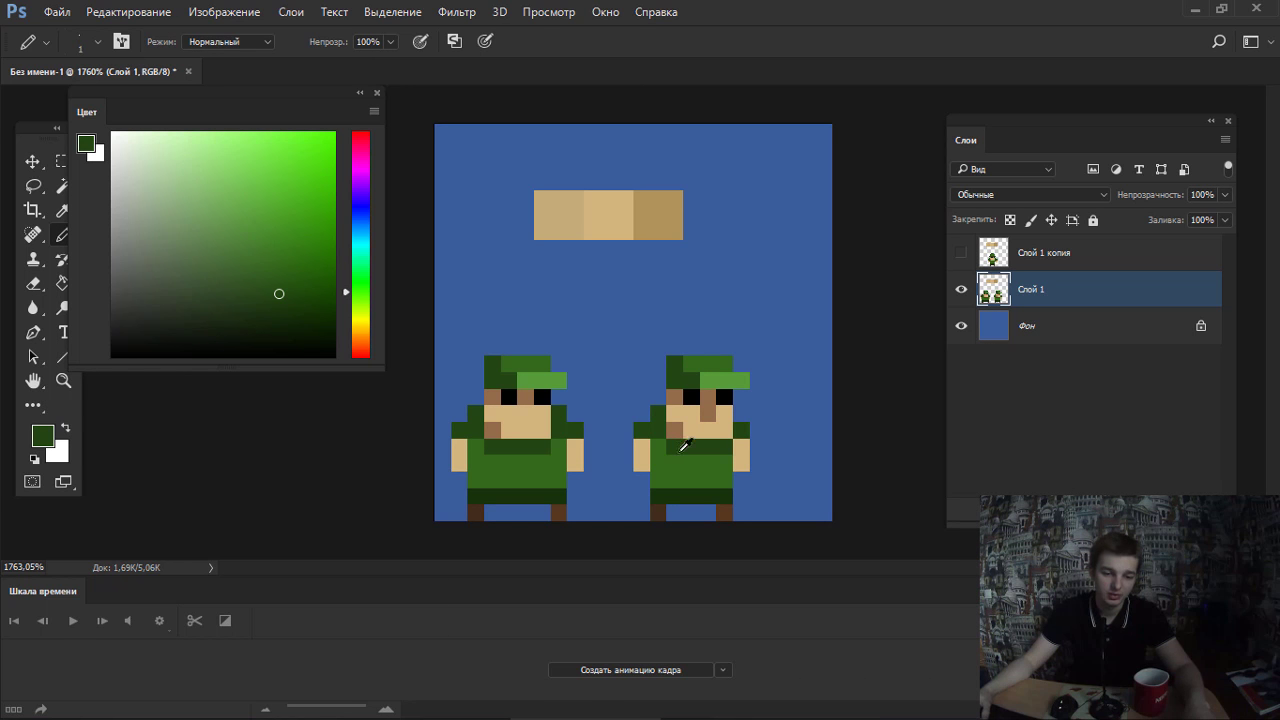
{"action": "left_click", "coordinate": [678, 492], "text": "alt"}
{"action": "left_click_drag", "start_coordinate": [658, 480], "coordinate": [741, 467]}
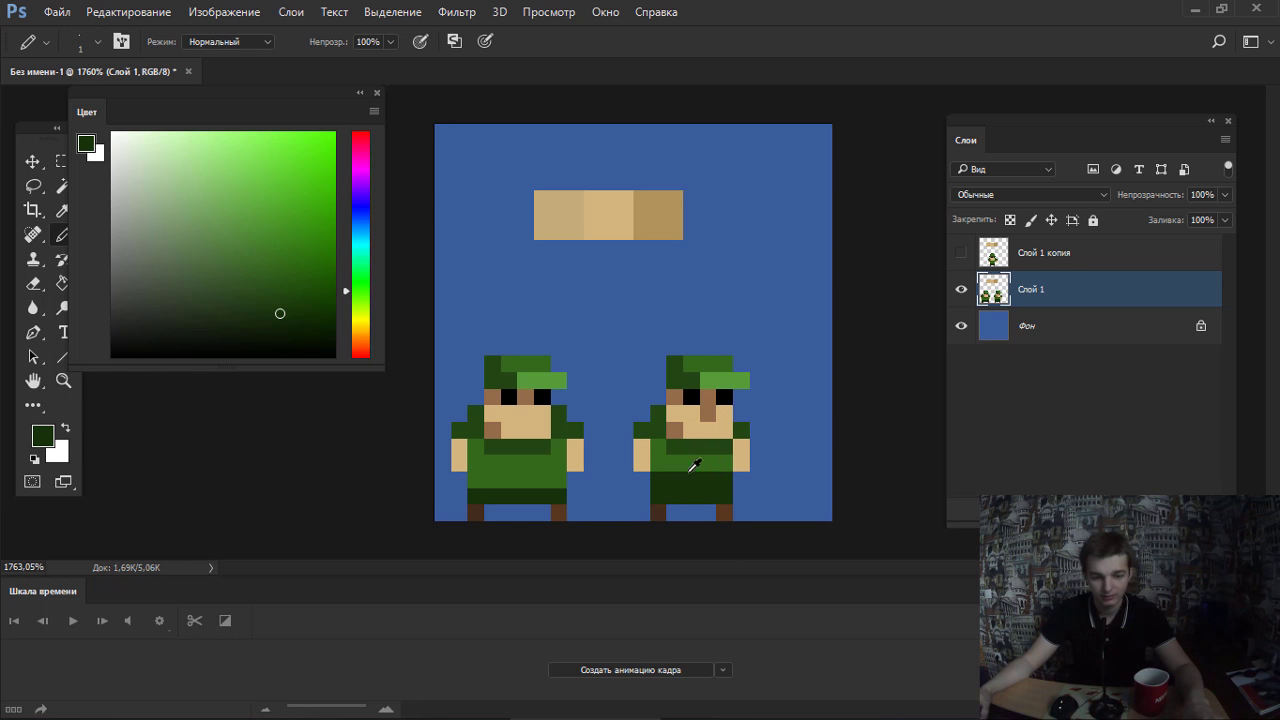
Repaint the lower shirt row lighter green and the shirt's left column dark green.
{"action": "left_click", "coordinate": [686, 464], "text": "alt"}
{"action": "left_click_drag", "start_coordinate": [656, 476], "coordinate": [729, 472]}
{"action": "left_click", "coordinate": [700, 450], "text": "alt"}
{"action": "key", "text": "ctrl+z"}
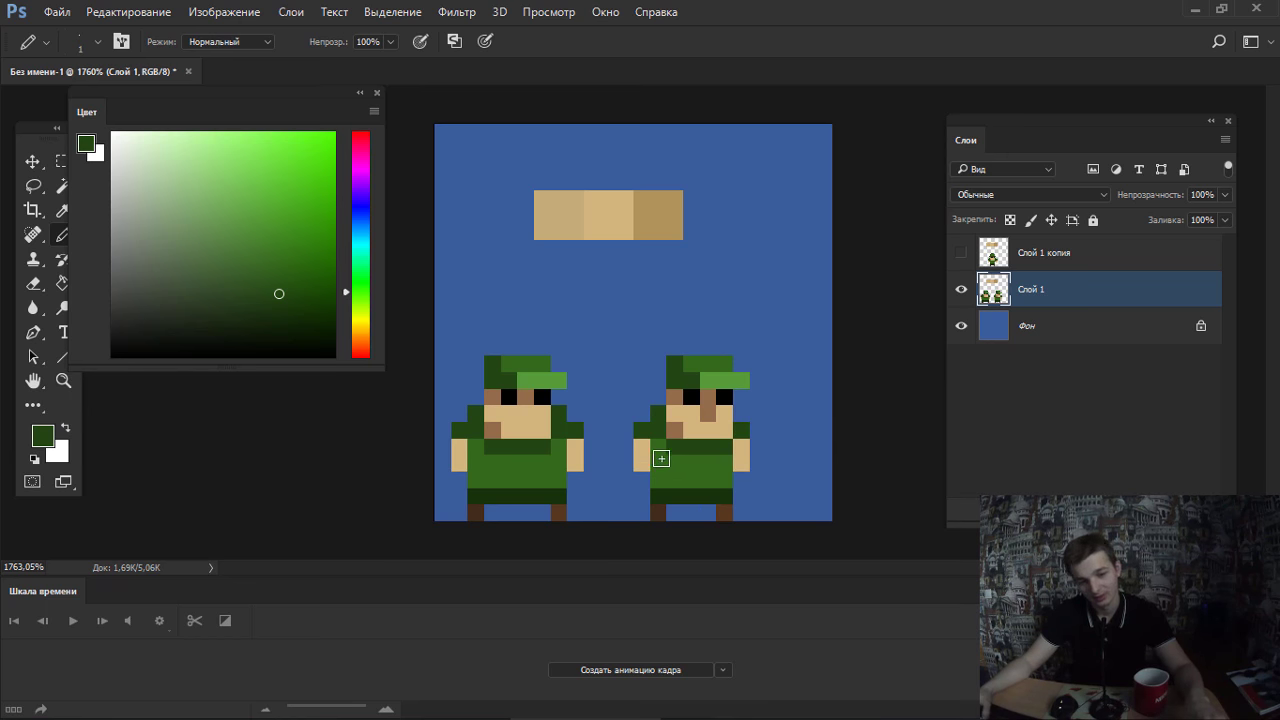
{"action": "left_click_drag", "start_coordinate": [660, 451], "coordinate": [662, 484]}
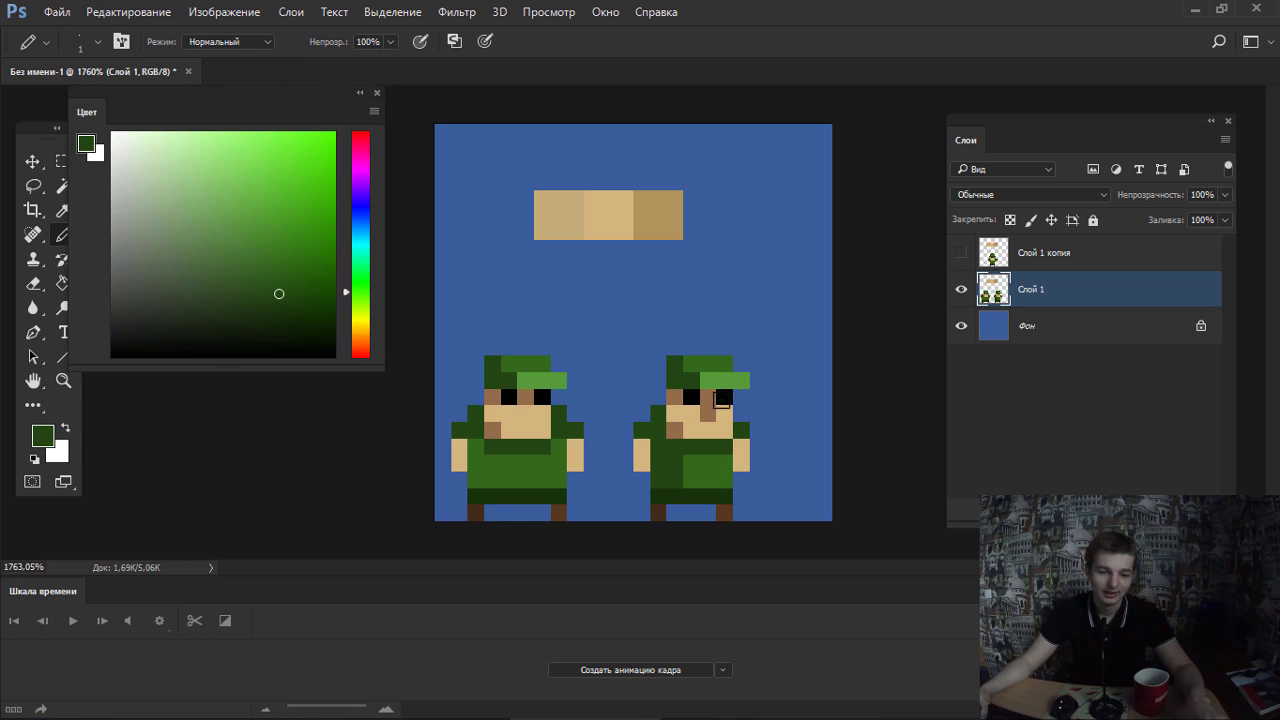
Sample the shirt's mid green and the dark green from the right soldier.
{"action": "scroll", "coordinate": [614, 400], "scroll_direction": "down", "scroll_amount": 5}
{"action": "scroll", "coordinate": [634, 400], "scroll_direction": "up", "scroll_amount": 5}
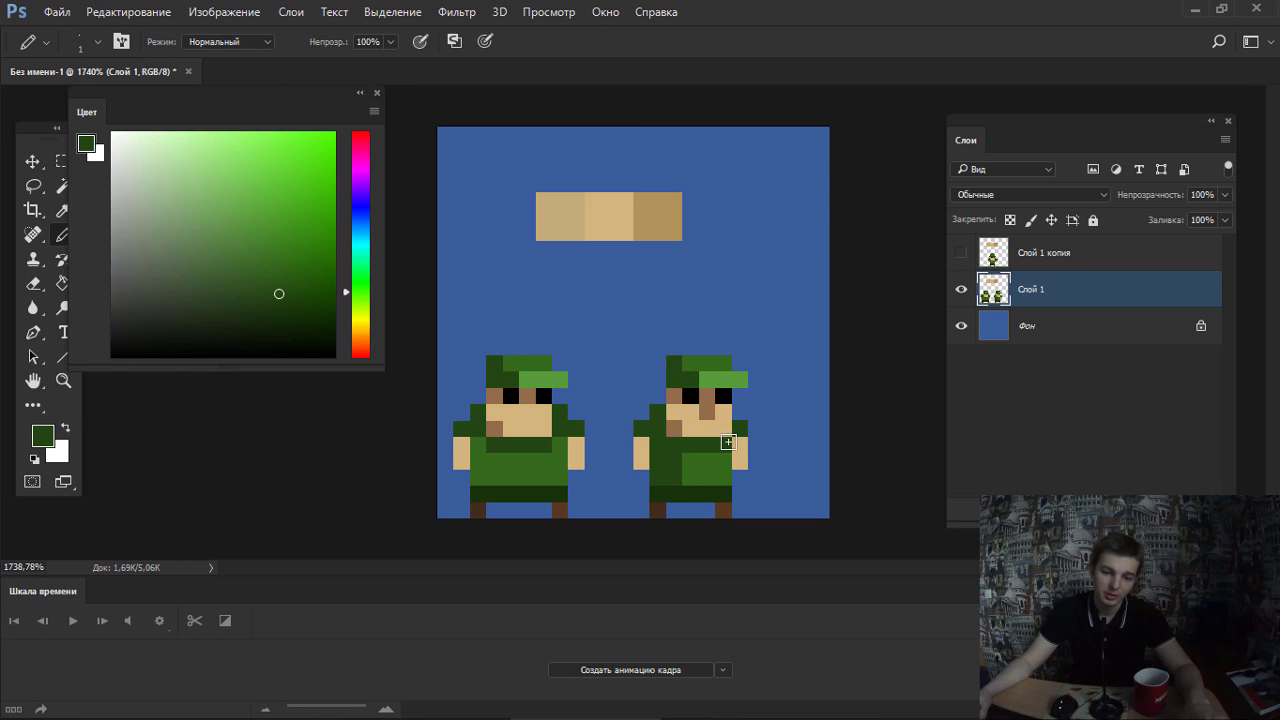
{"action": "left_click", "coordinate": [690, 465], "text": "alt"}
{"action": "scroll", "coordinate": [745, 360], "scroll_direction": "down", "scroll_amount": 3}
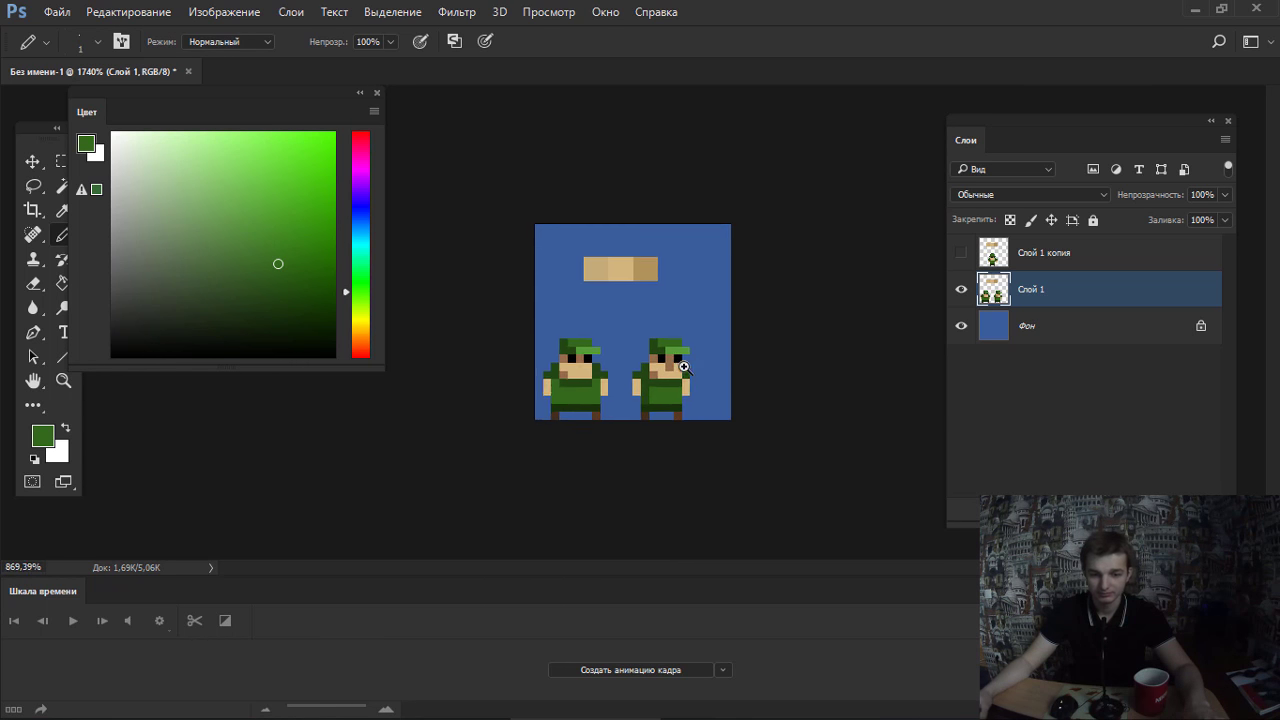
{"action": "scroll", "coordinate": [738, 358], "scroll_direction": "up", "scroll_amount": 3}
{"action": "left_click", "coordinate": [662, 455], "text": "alt"}
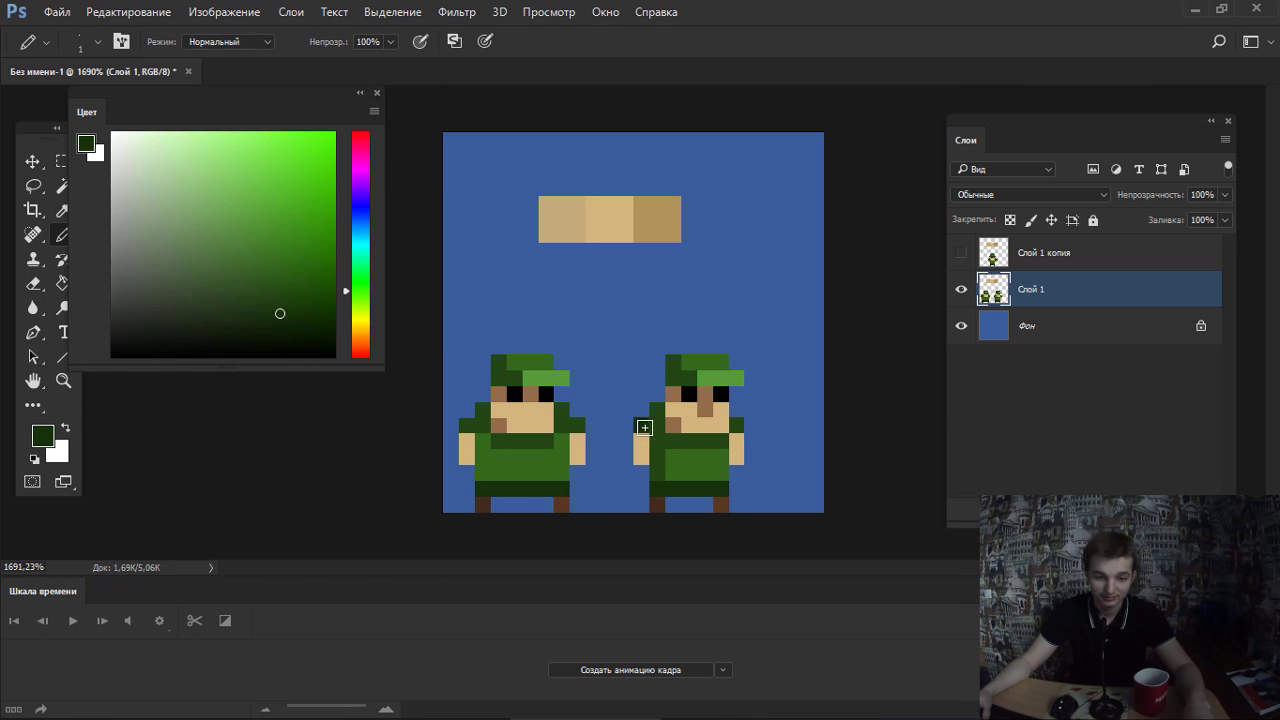
{"action": "scroll", "coordinate": [750, 352], "scroll_direction": "down", "scroll_amount": 3}
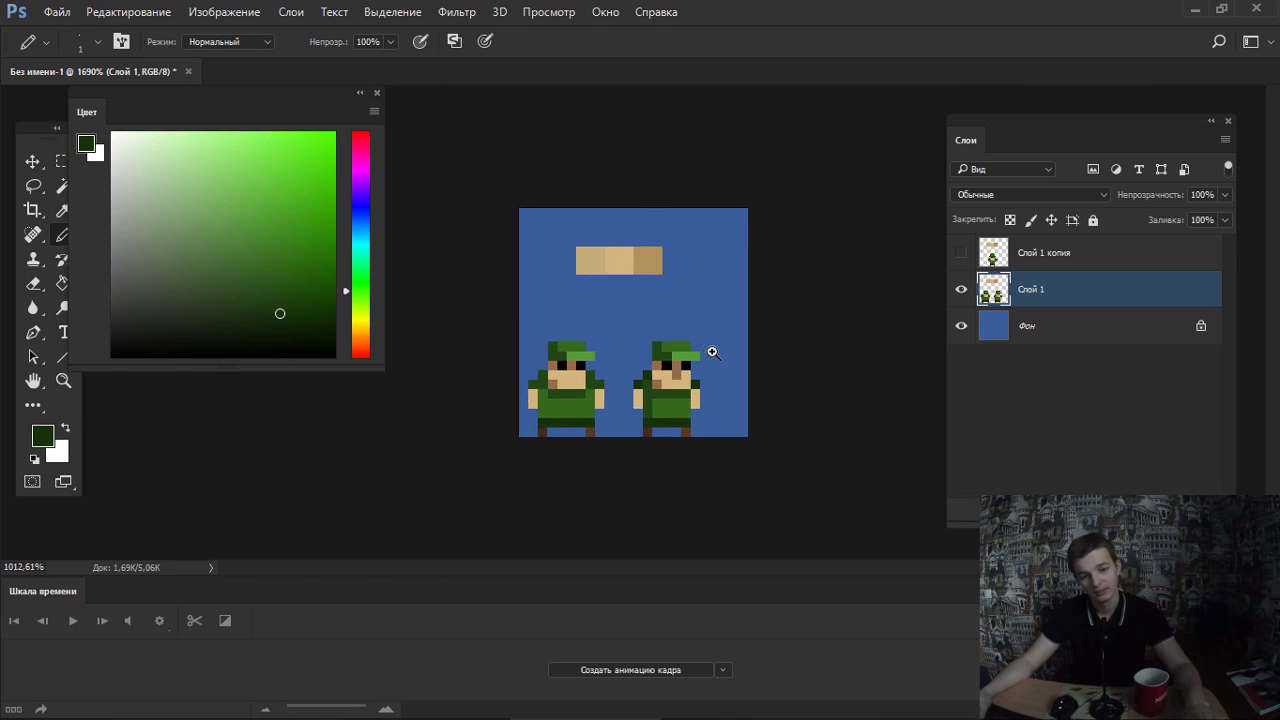
{"action": "scroll", "coordinate": [786, 320], "scroll_direction": "up", "scroll_amount": 1}
Save the document under the new name 1gbr.
{"action": "key", "text": "ctrl+s"}
{"action": "type", "text": "1"}
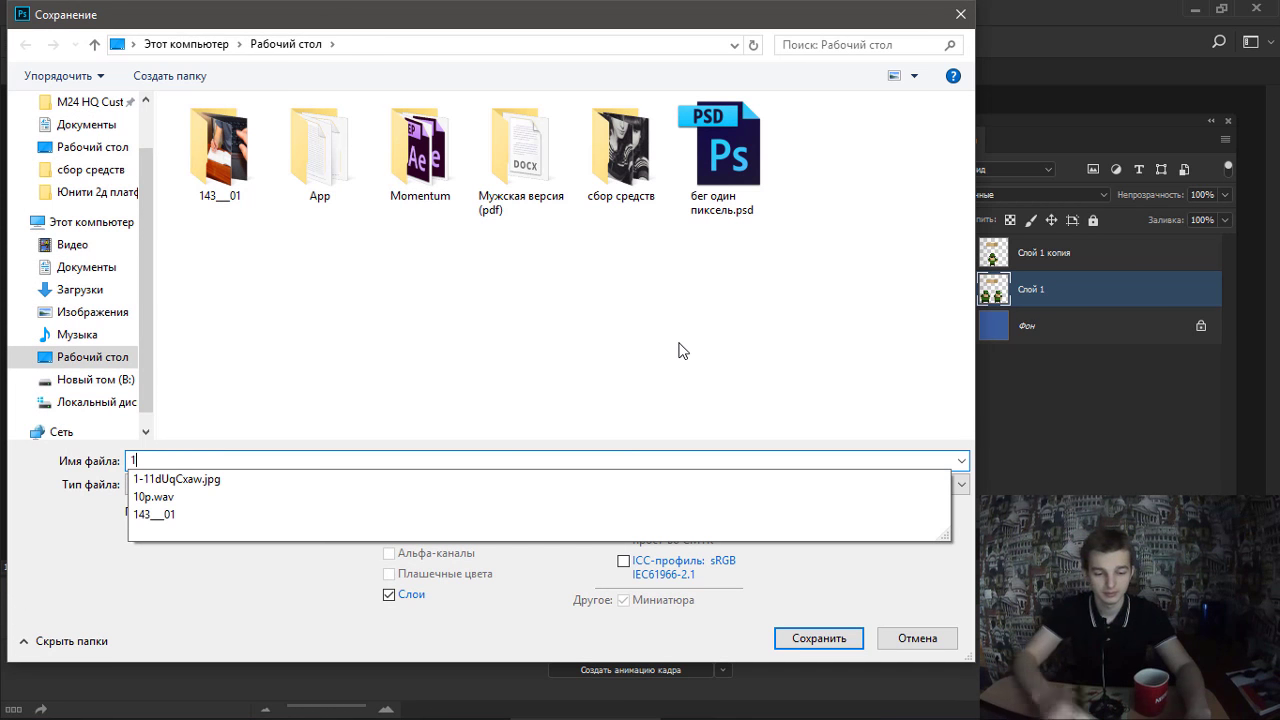
{"action": "key", "text": "Return"}
{"action": "key", "text": "Return"}
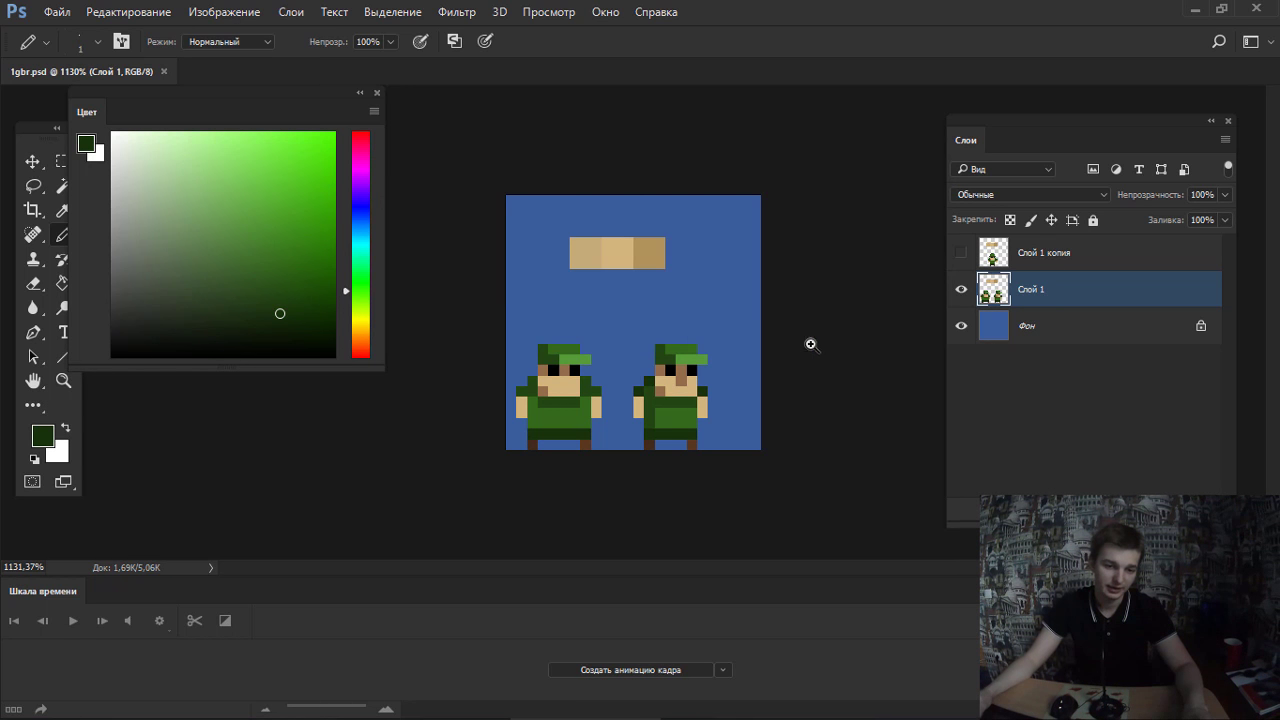
Sample the tan skin, zoom in on the two soldiers and try a selection around the cap.
{"action": "scroll", "coordinate": [811, 344], "scroll_direction": "down", "scroll_amount": 3}
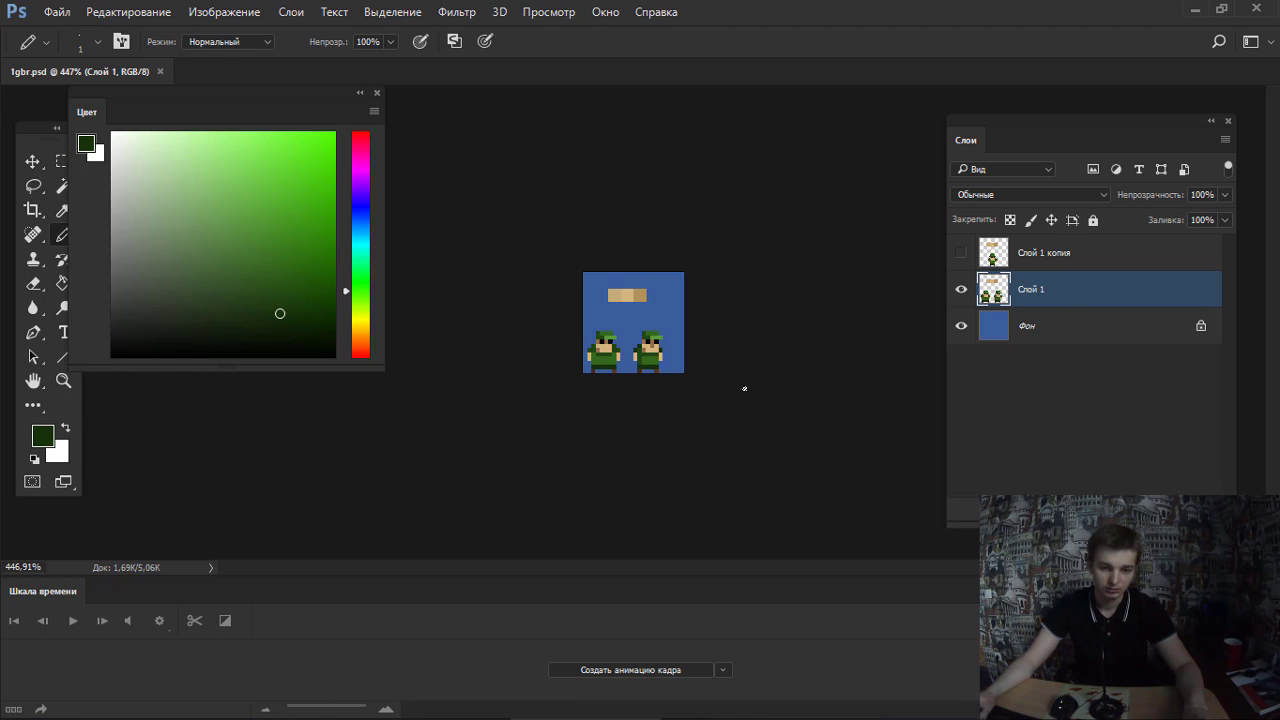
{"action": "scroll", "coordinate": [654, 343], "scroll_direction": "up", "scroll_amount": 5}
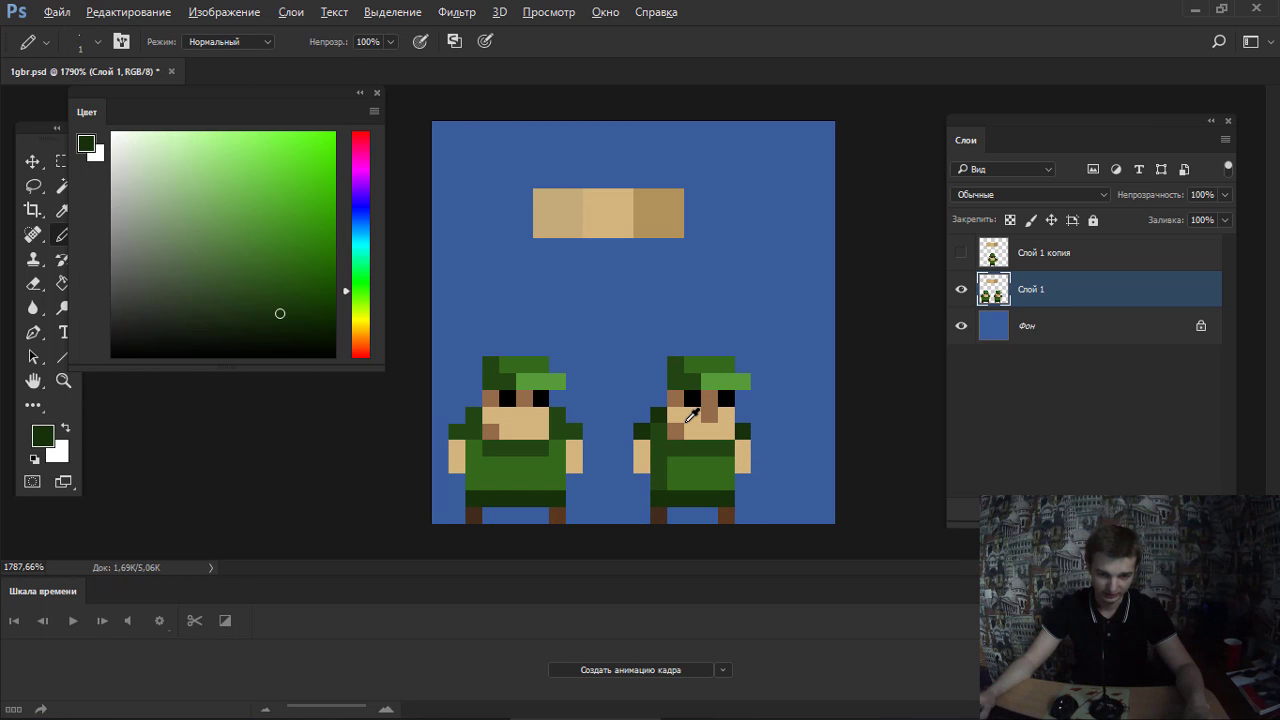
{"action": "left_click", "coordinate": [677, 427], "text": "alt"}
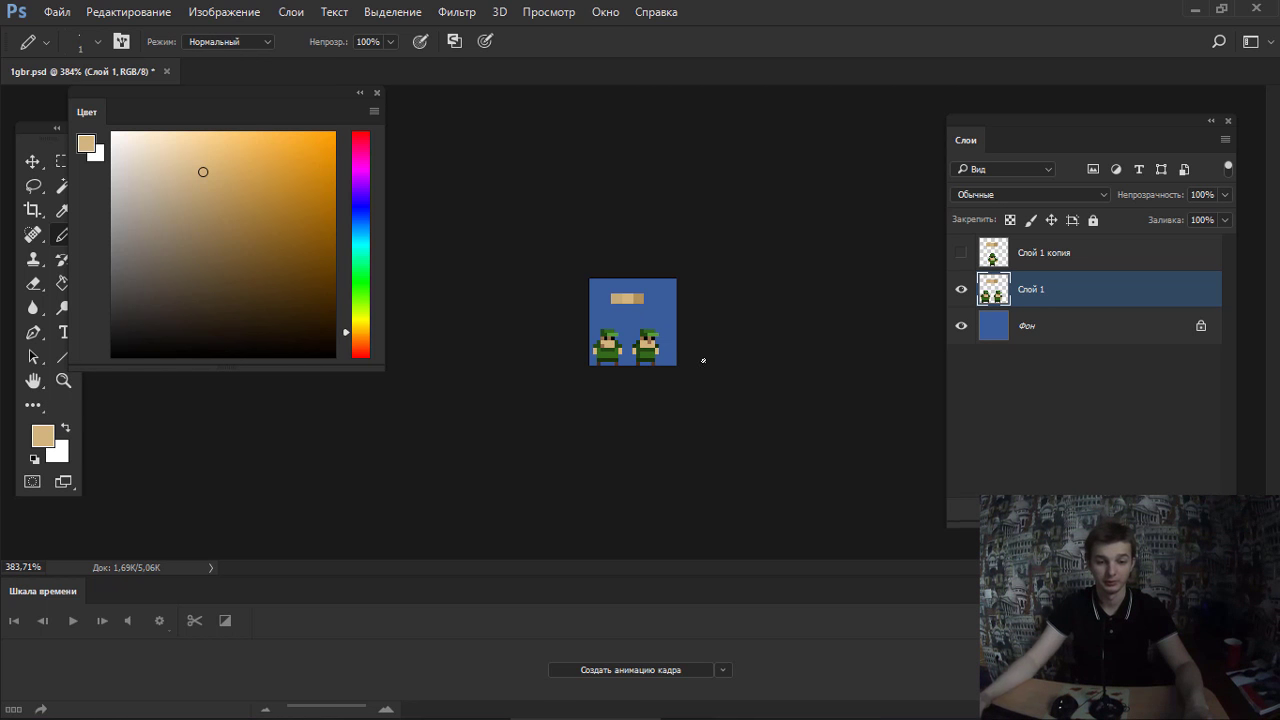
{"action": "left_click_drag", "start_coordinate": [677, 337], "coordinate": [760, 316]}
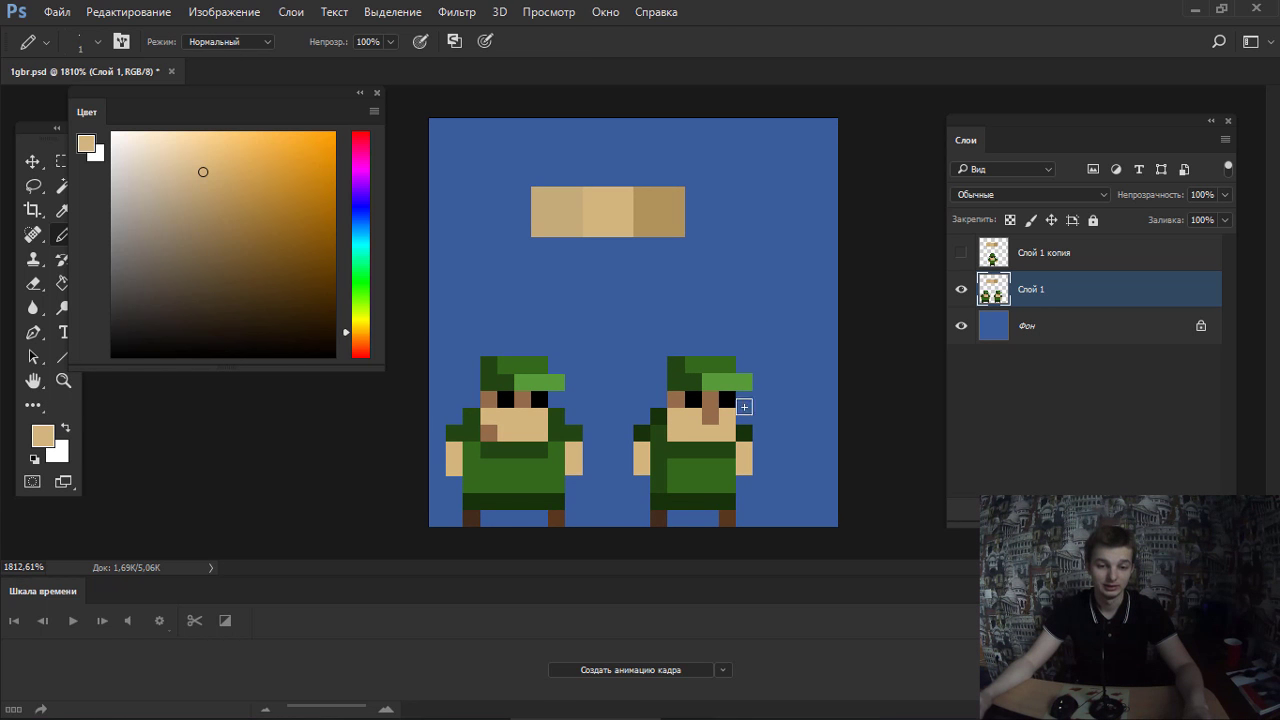
{"action": "key", "text": "m"}
{"action": "left_click_drag", "start_coordinate": [668, 340], "coordinate": [736, 407]}
{"action": "key", "text": "ctrl+d"}
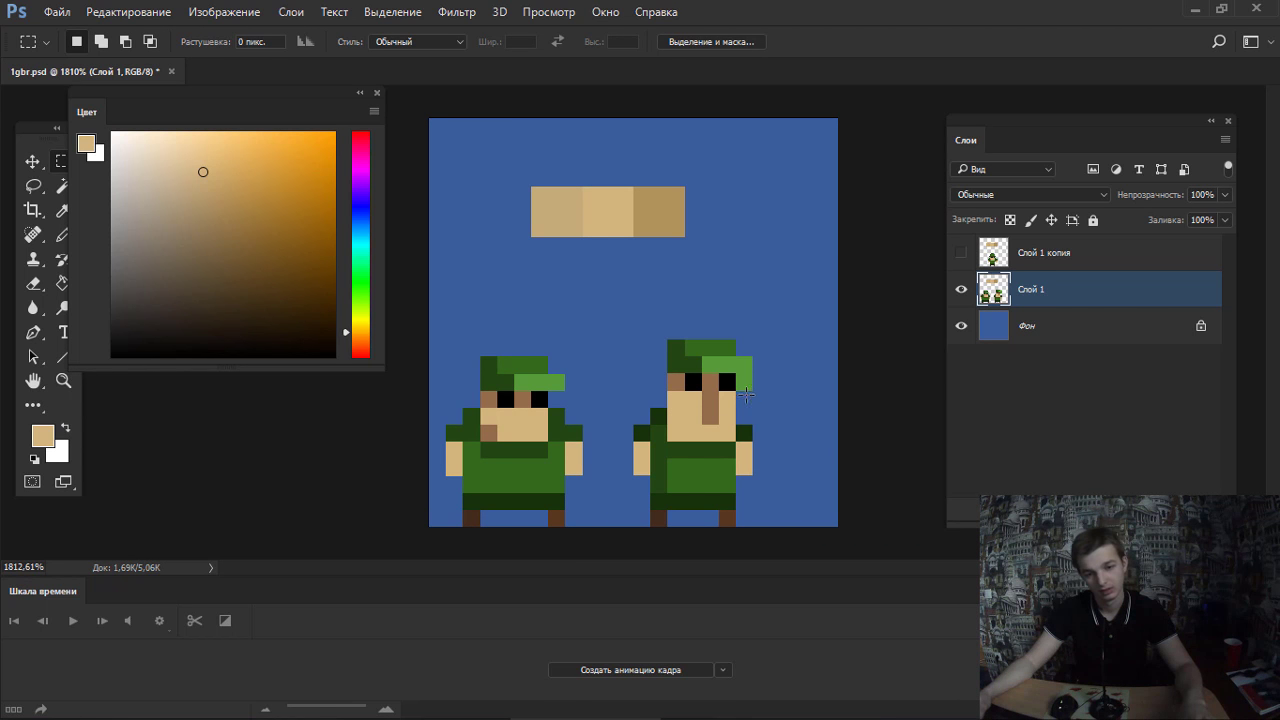
{"action": "key", "text": "b"}
Touch up the face with skin, brown nose and light tan, undoing the last pixel.
{"action": "left_click", "coordinate": [714, 421], "text": "alt"}
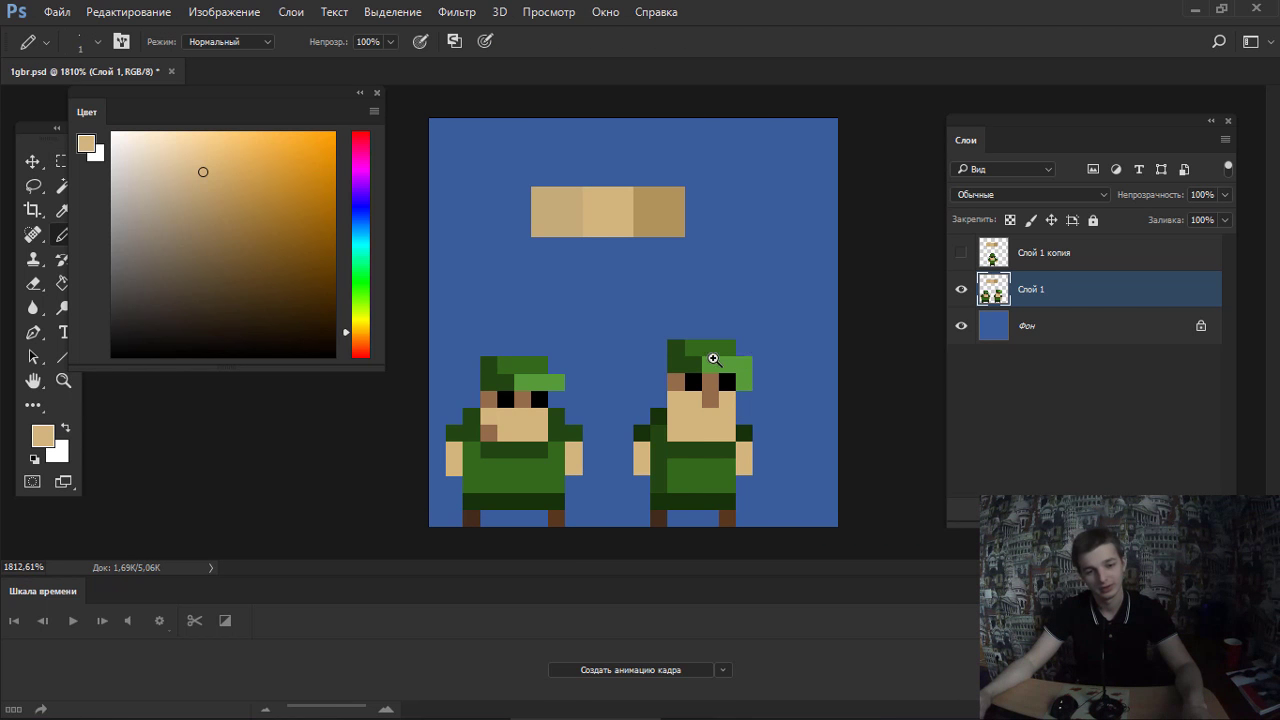
{"action": "scroll", "coordinate": [695, 377], "scroll_direction": "down", "scroll_amount": 3}
{"action": "scroll", "coordinate": [668, 367], "scroll_direction": "up", "scroll_amount": 3}
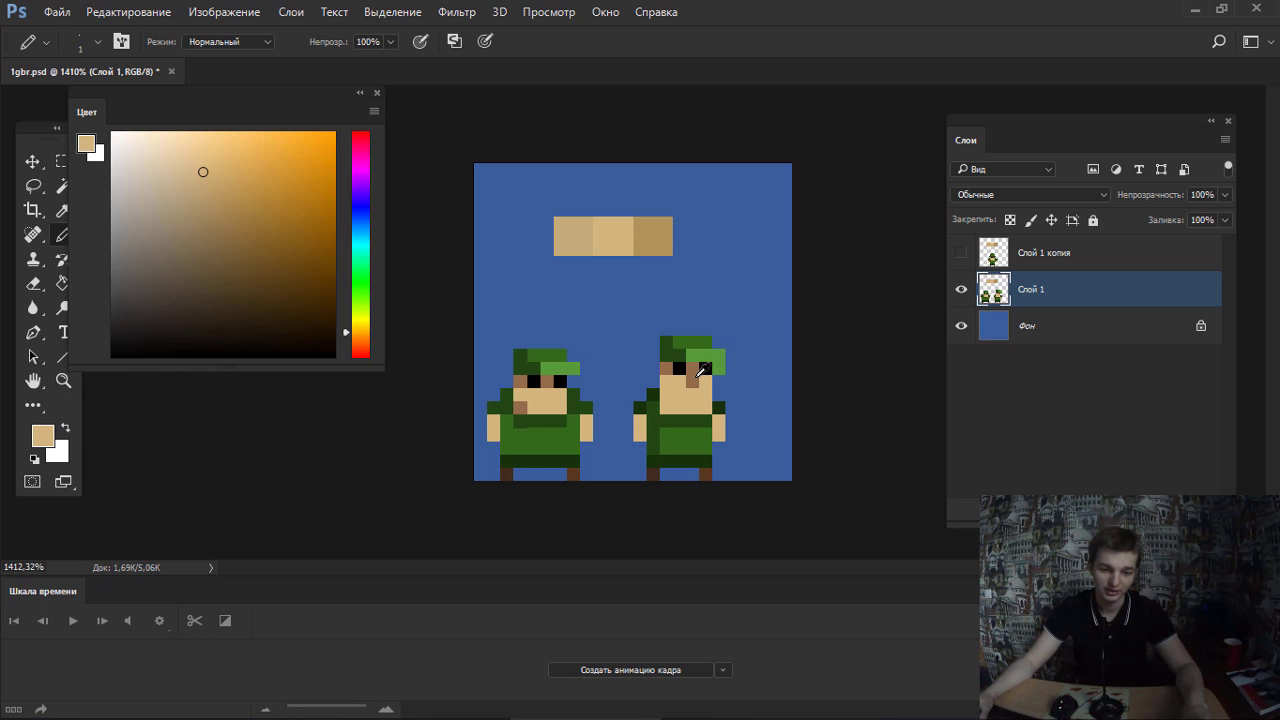
{"action": "left_click", "coordinate": [690, 380], "text": "alt"}
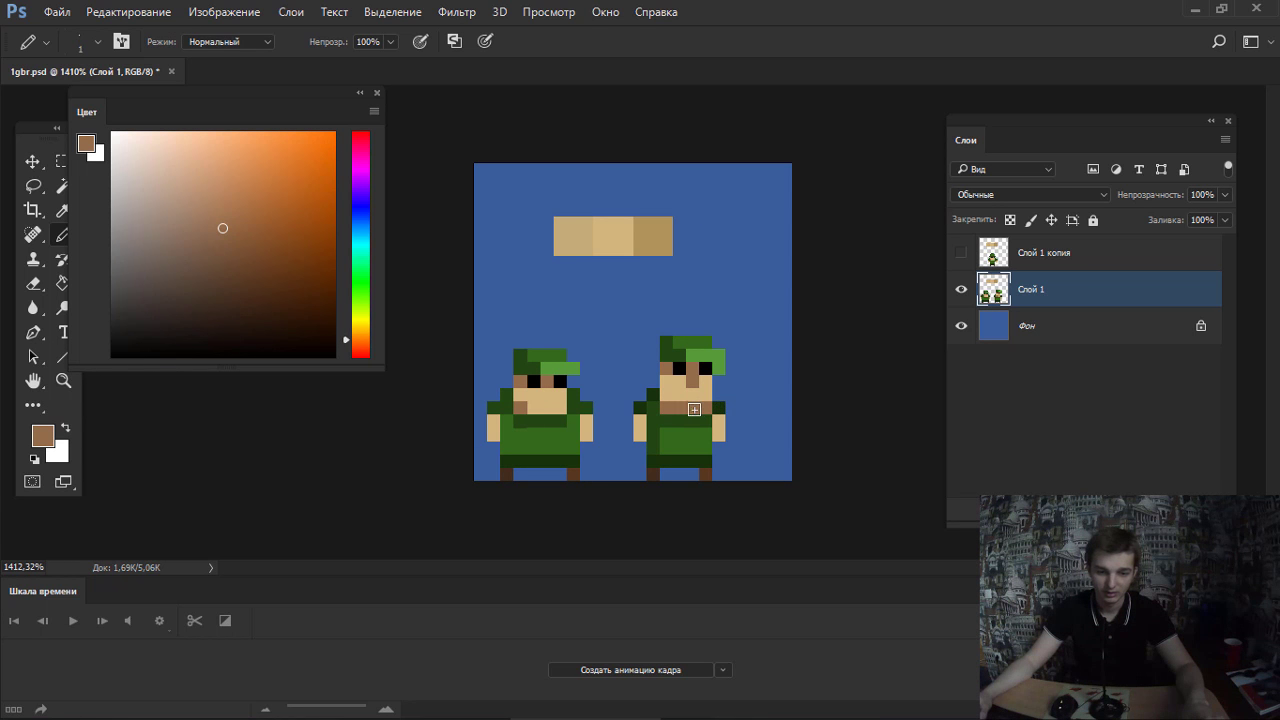
{"action": "scroll", "coordinate": [703, 384], "scroll_direction": "down", "scroll_amount": 3}
{"action": "scroll", "coordinate": [657, 399], "scroll_direction": "up", "scroll_amount": 3}
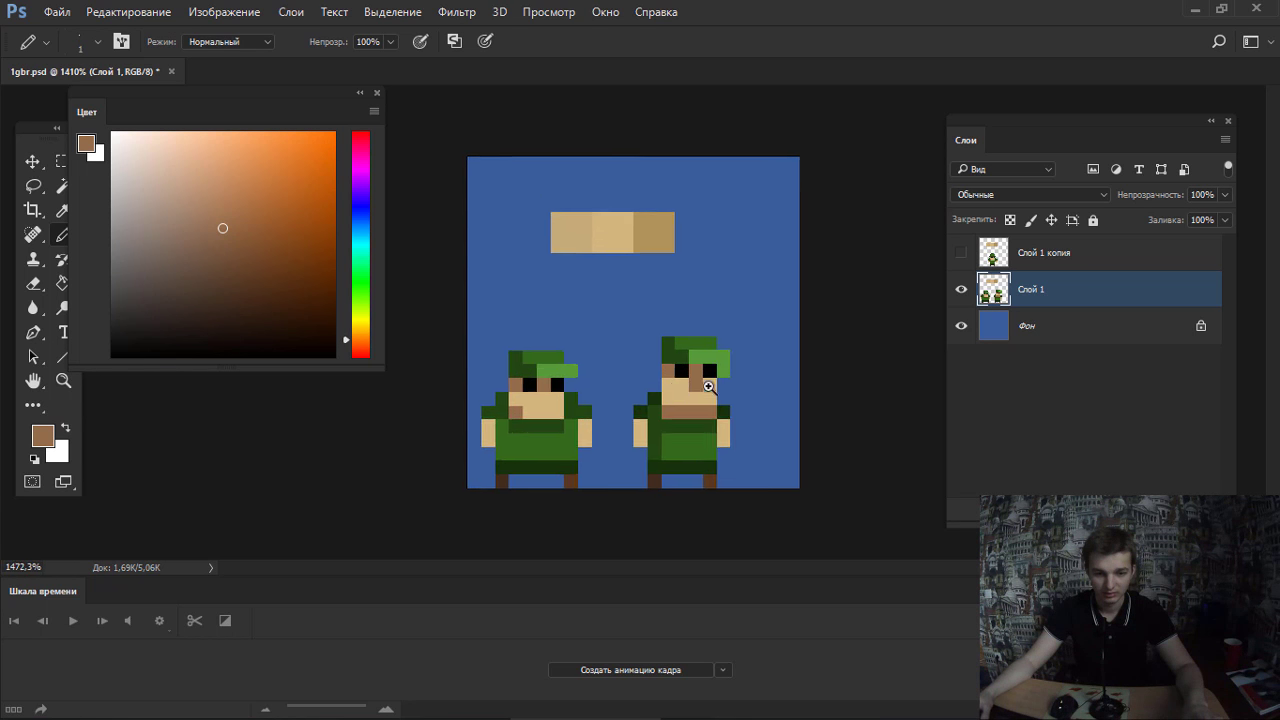
{"action": "left_click", "coordinate": [681, 397], "text": "alt"}
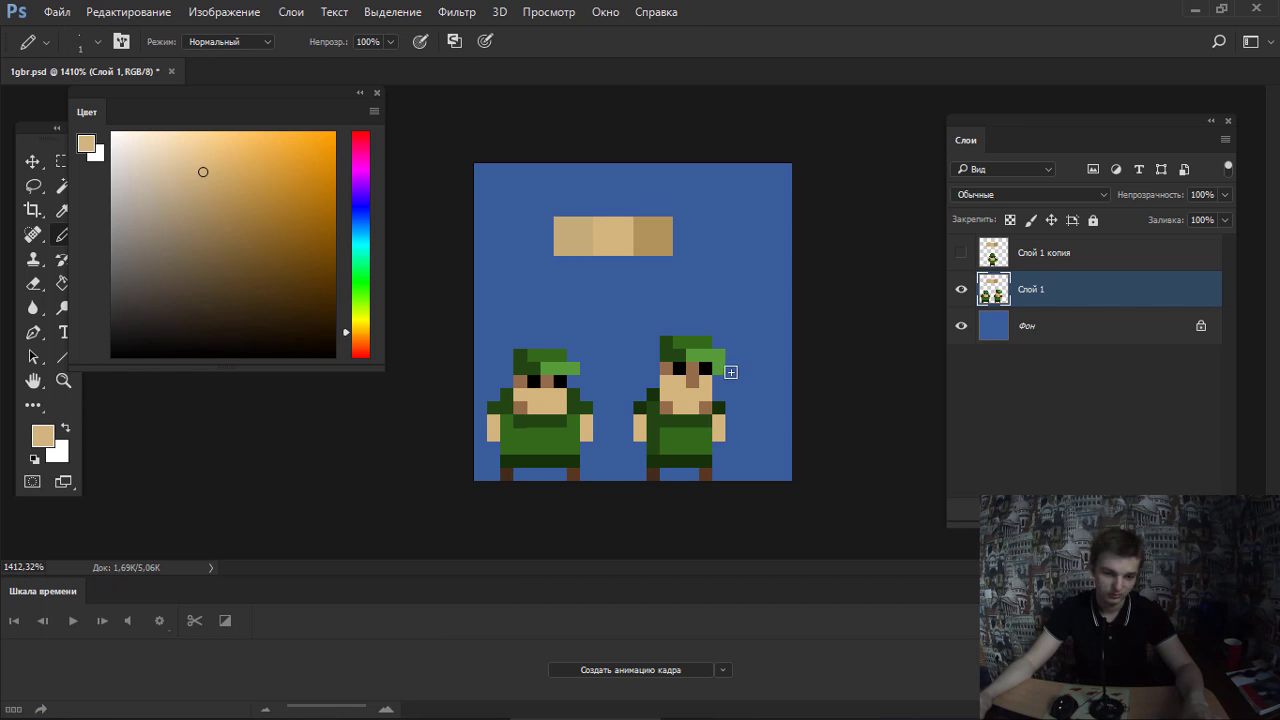
{"action": "scroll", "coordinate": [731, 372], "scroll_direction": "down", "scroll_amount": 2}
{"action": "scroll", "coordinate": [675, 393], "scroll_direction": "up", "scroll_amount": 1}
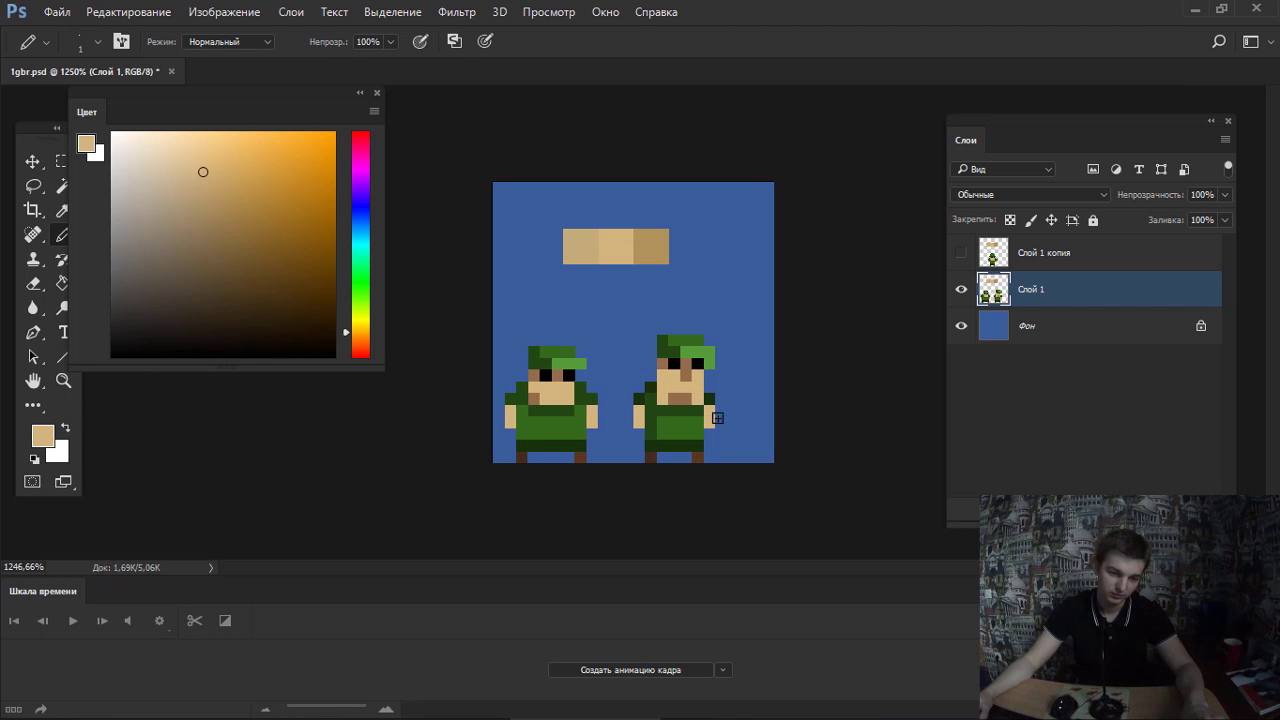
{"action": "key", "text": "ctrl+z"}
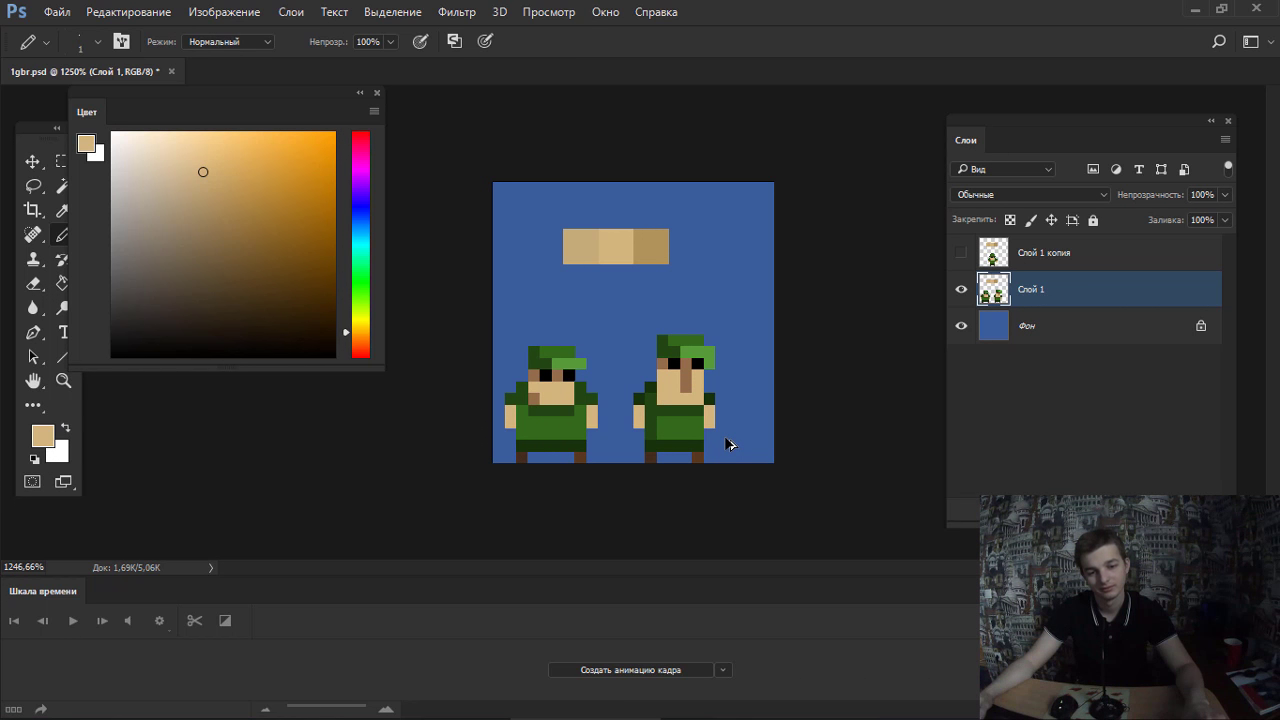
{"action": "key", "text": "ctrl+d"}
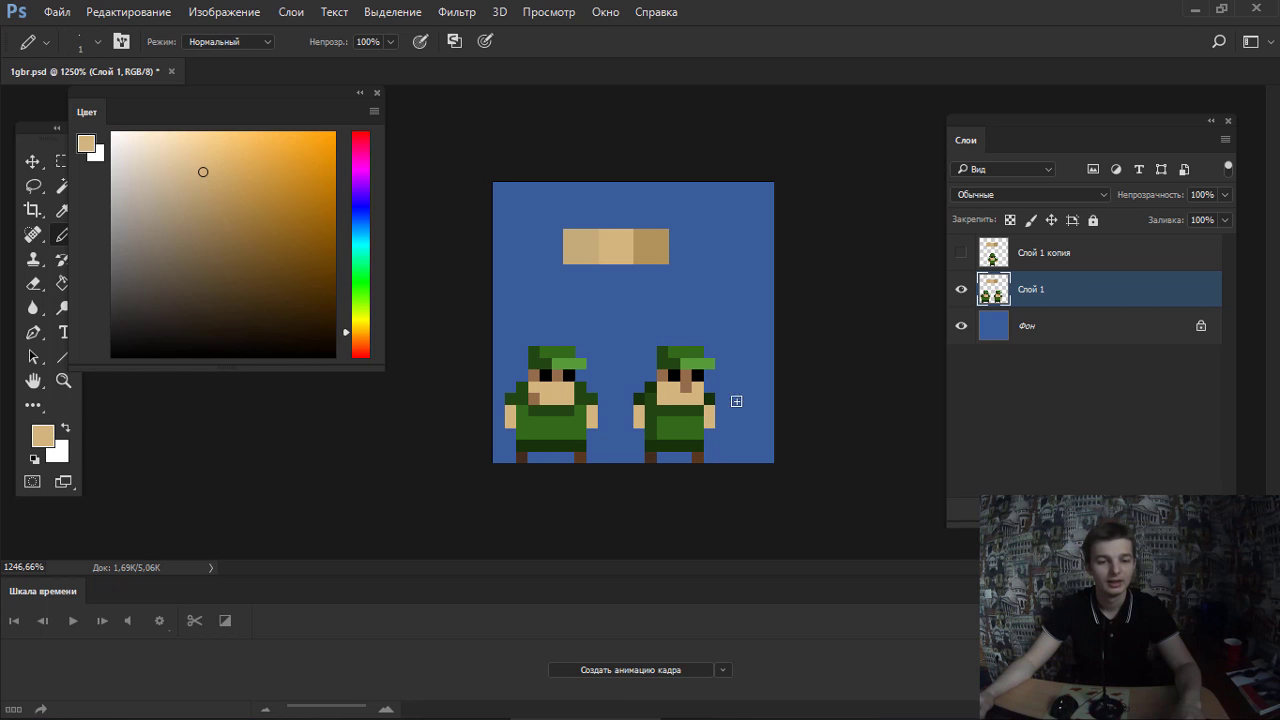
Copy the selected right soldier onto a new layer centred on the canvas, hiding Слой 1.
{"action": "key", "text": "m"}
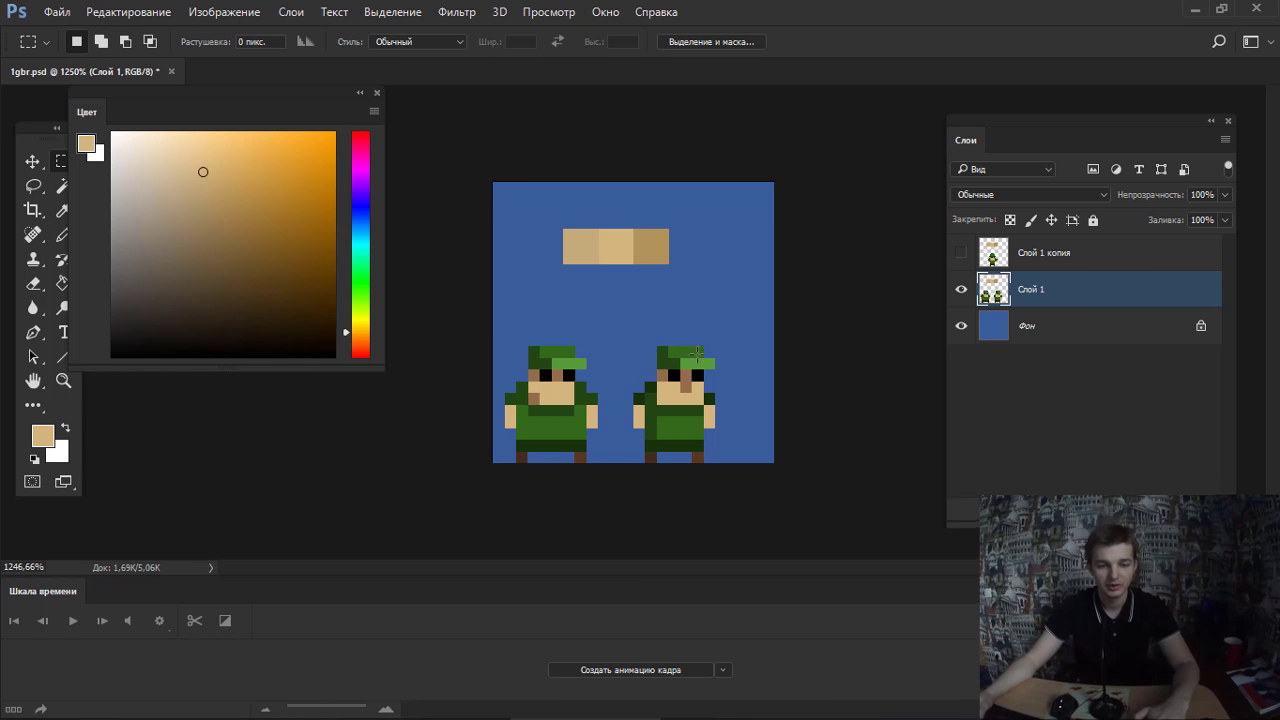
{"action": "left_click_drag", "start_coordinate": [634, 335], "coordinate": [745, 458]}
{"action": "left_click", "coordinate": [961, 289]}
{"action": "left_click", "coordinate": [1044, 252]}
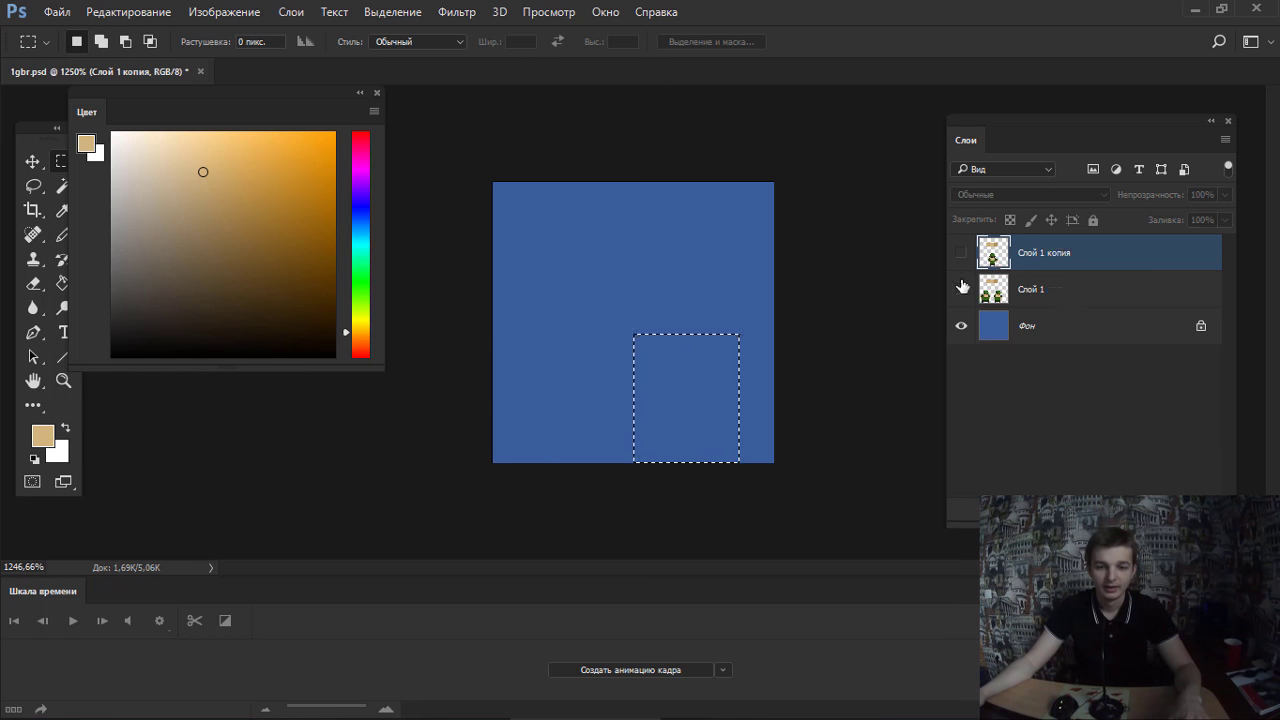
{"action": "key", "text": "ctrl+j"}
{"action": "left_click_drag", "start_coordinate": [726, 378], "coordinate": [680, 332]}
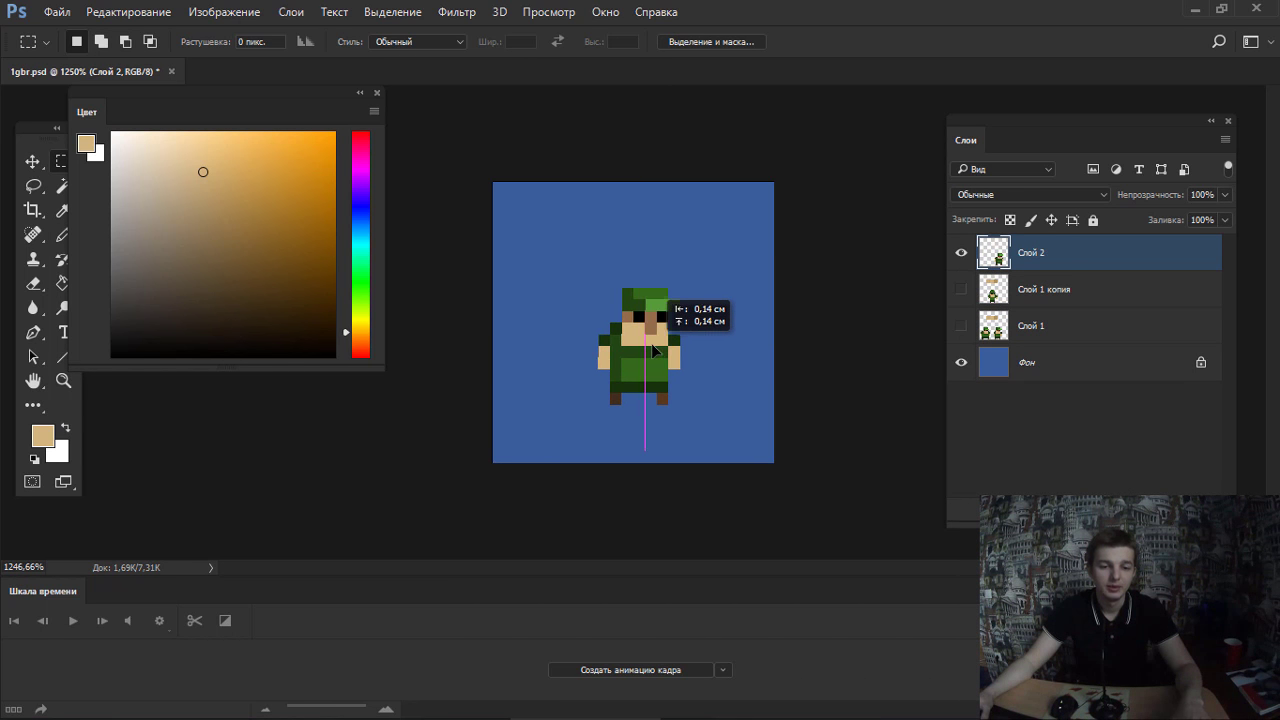
Add a new empty layer above the soldier.
{"action": "key", "text": "ctrl+shift+alt+n"}
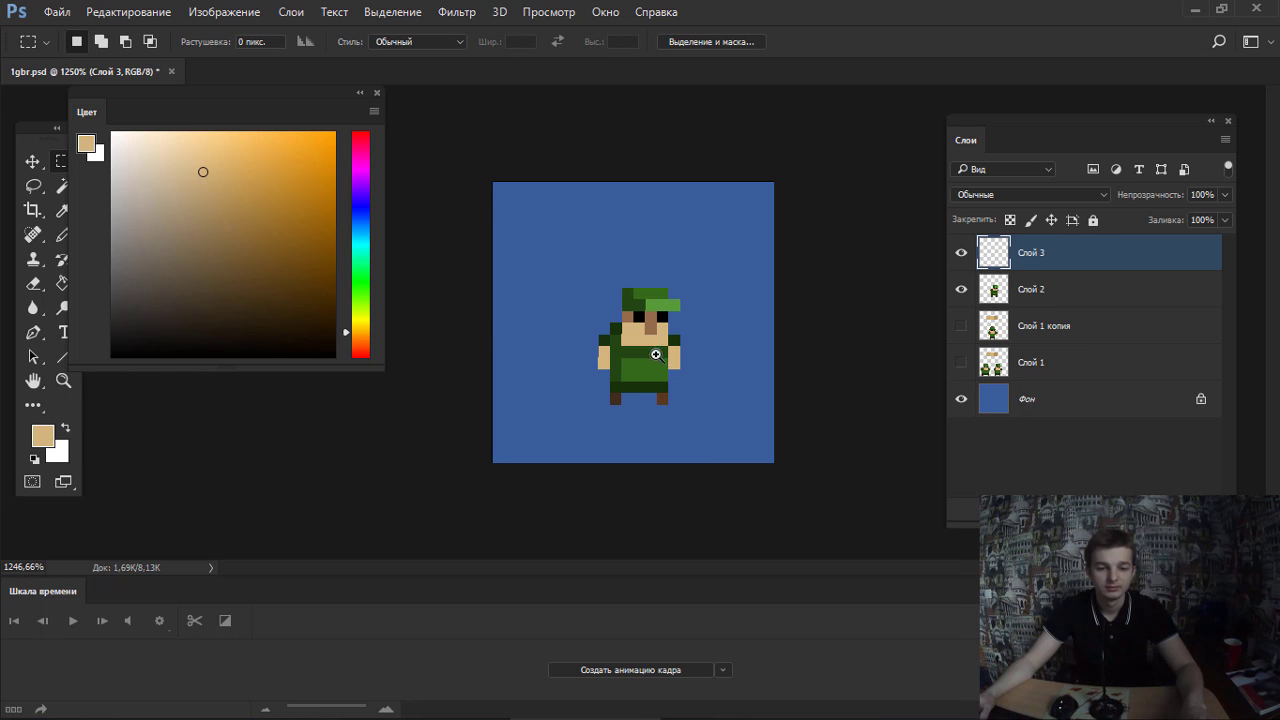
{"action": "scroll", "coordinate": [717, 340], "scroll_direction": "up", "scroll_amount": 3}
{"action": "key", "text": "b"}
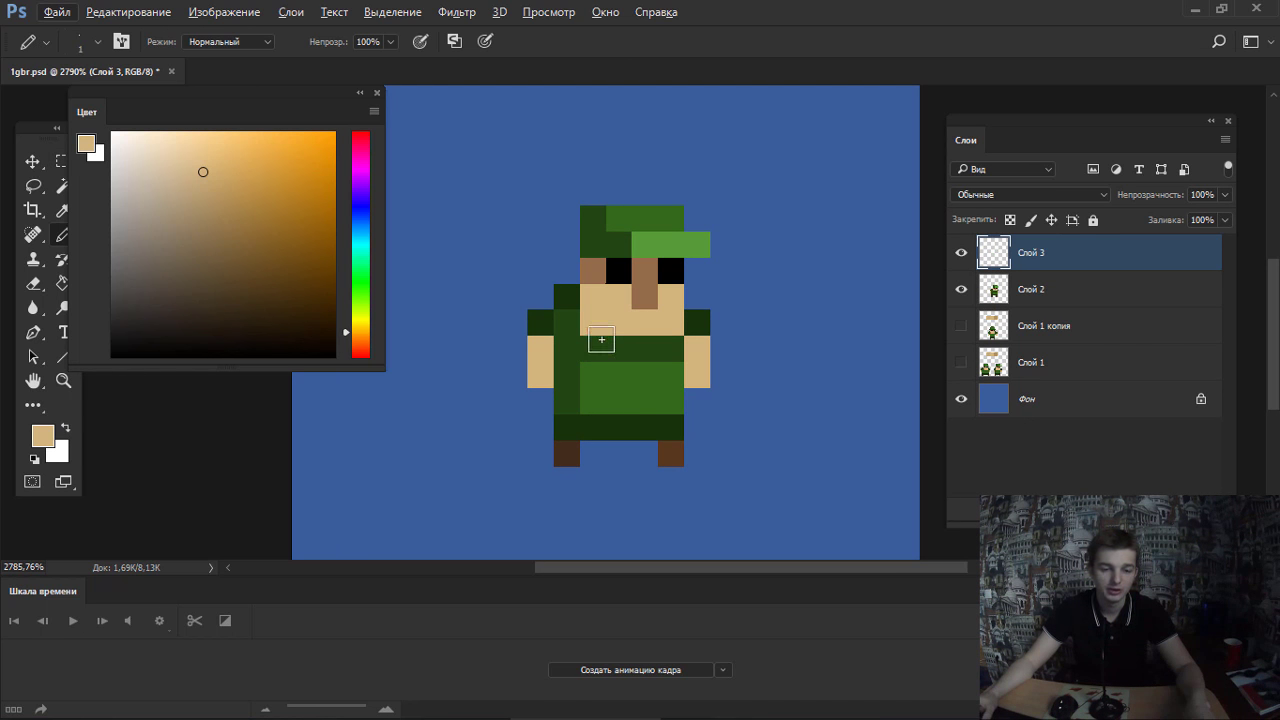
Place tan pixels beside the right arm and at the torso's lower left, erasing a stray one.
{"action": "left_click", "coordinate": [723, 375]}
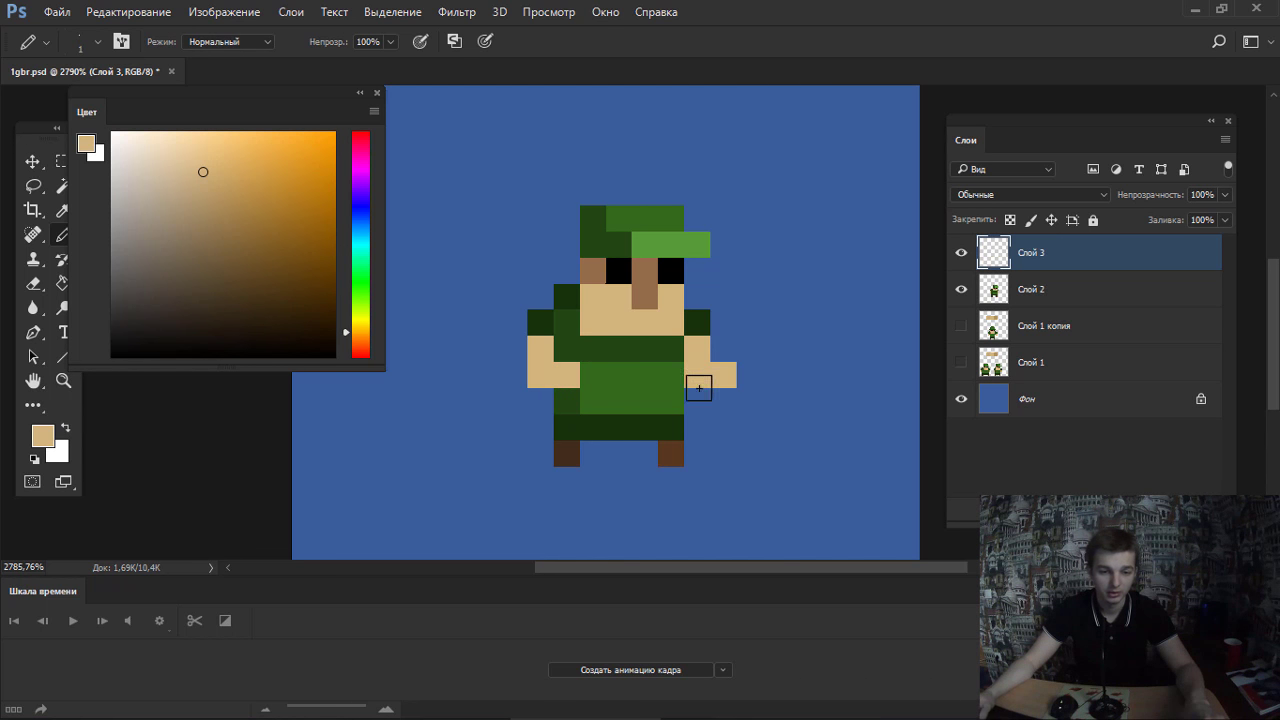
{"action": "left_click", "coordinate": [569, 401]}
{"action": "left_click", "coordinate": [713, 398]}
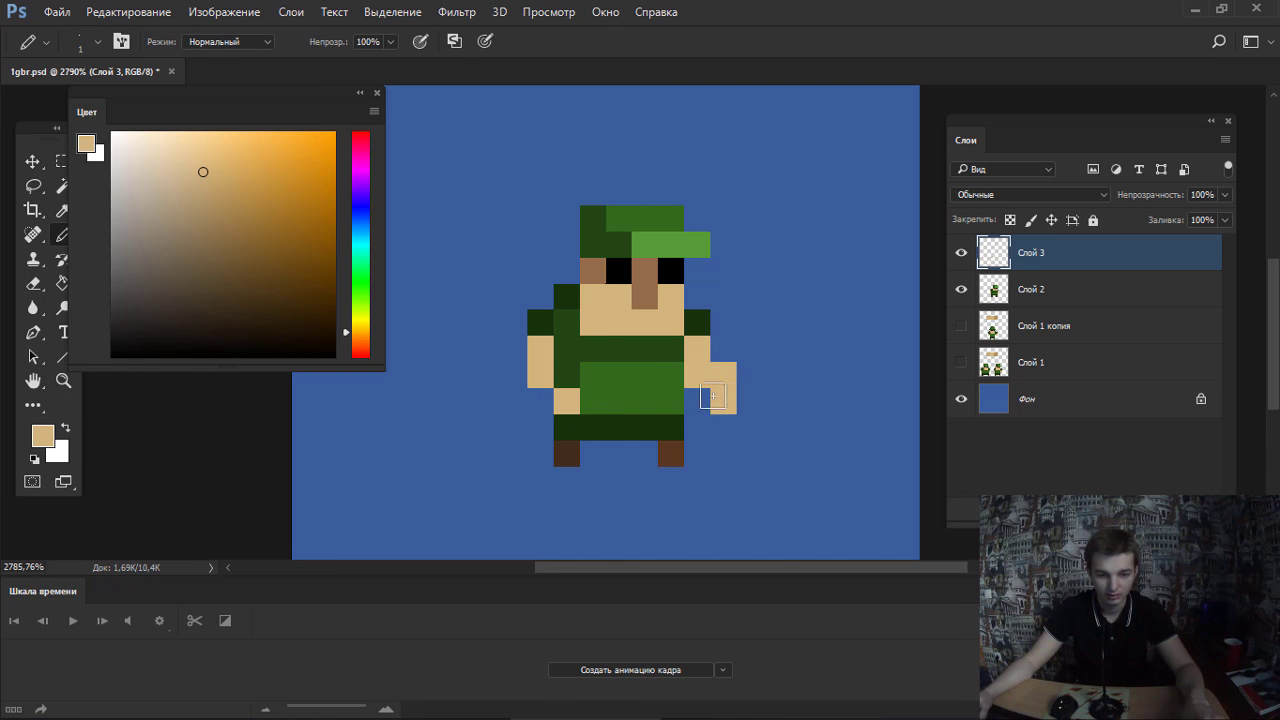
{"action": "key", "text": "e"}
{"action": "left_click", "coordinate": [724, 378]}
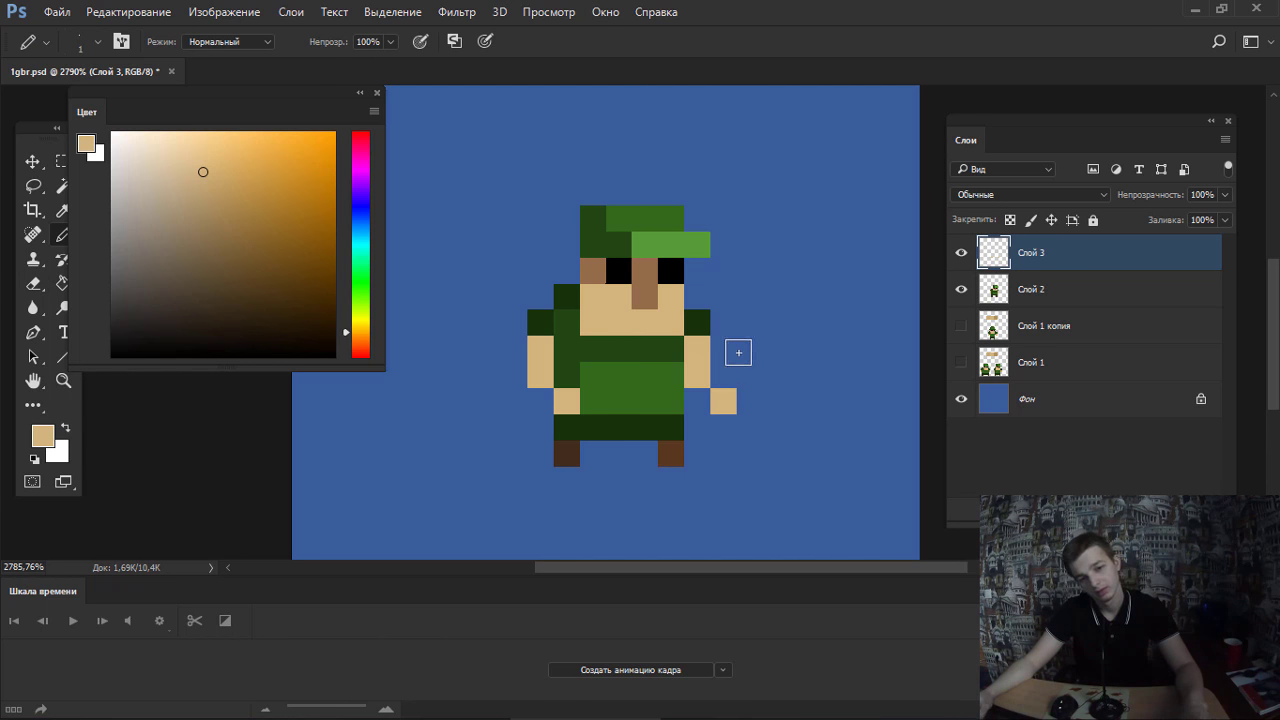
{"action": "left_click", "coordinate": [592, 401]}
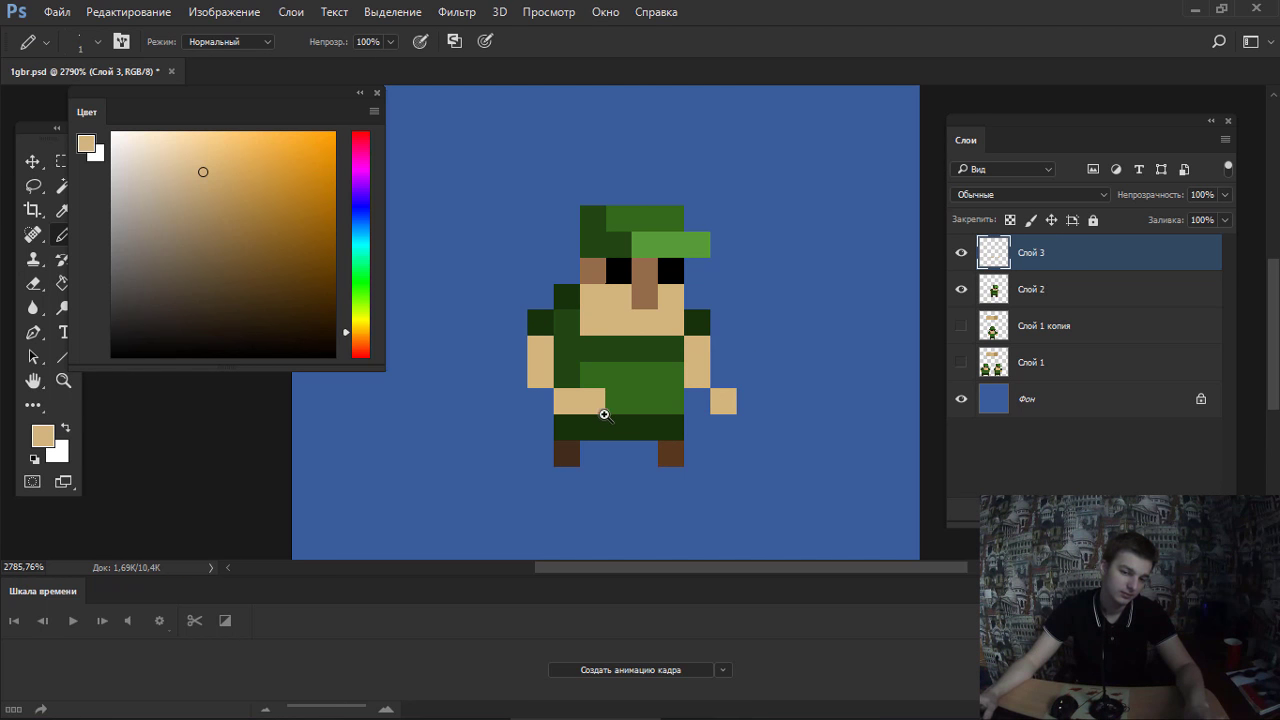
Tidy the tan pixels at the torso's lower left and the arm's bottom.
{"action": "mouse_move", "coordinate": [604, 414]}
{"action": "left_mouse_down"}
{"action": "mouse_move", "coordinate": [511, 437]}
{"action": "mouse_move", "coordinate": [615, 424]}
{"action": "left_mouse_up"}
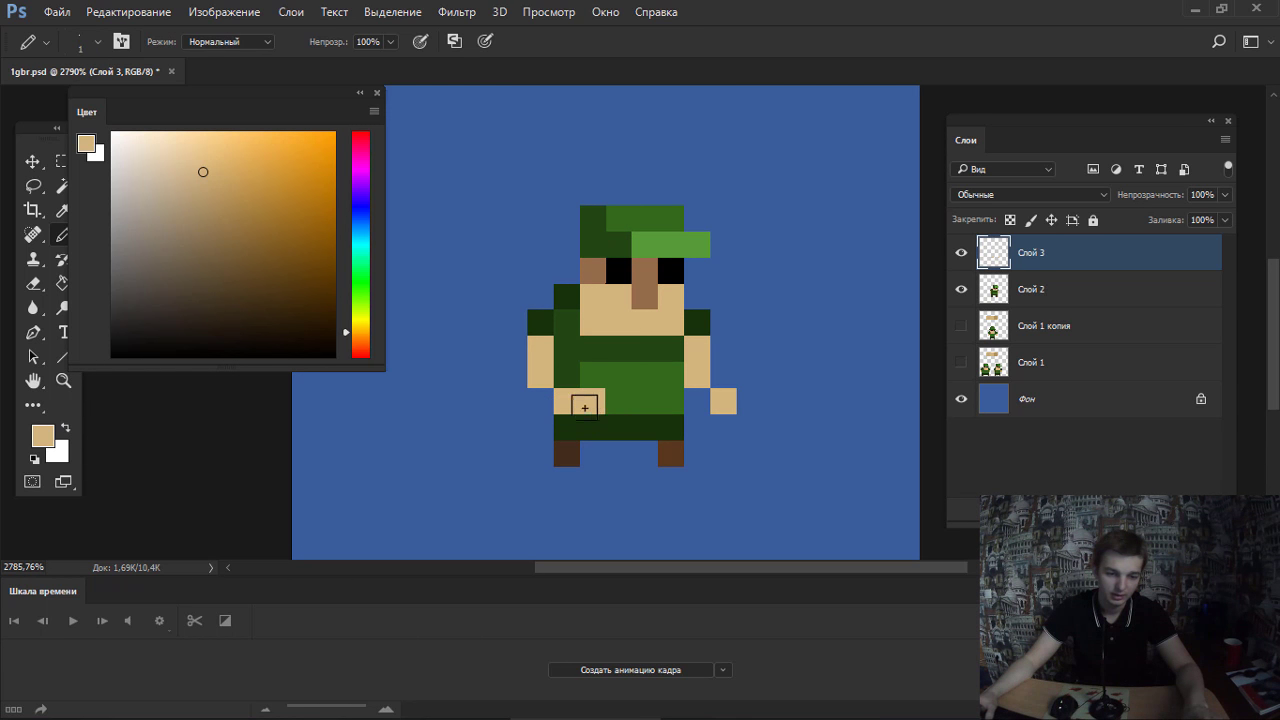
{"action": "key", "text": "e"}
{"action": "left_click", "coordinate": [593, 401]}
{"action": "key", "text": "b"}
{"action": "left_click", "coordinate": [697, 401]}
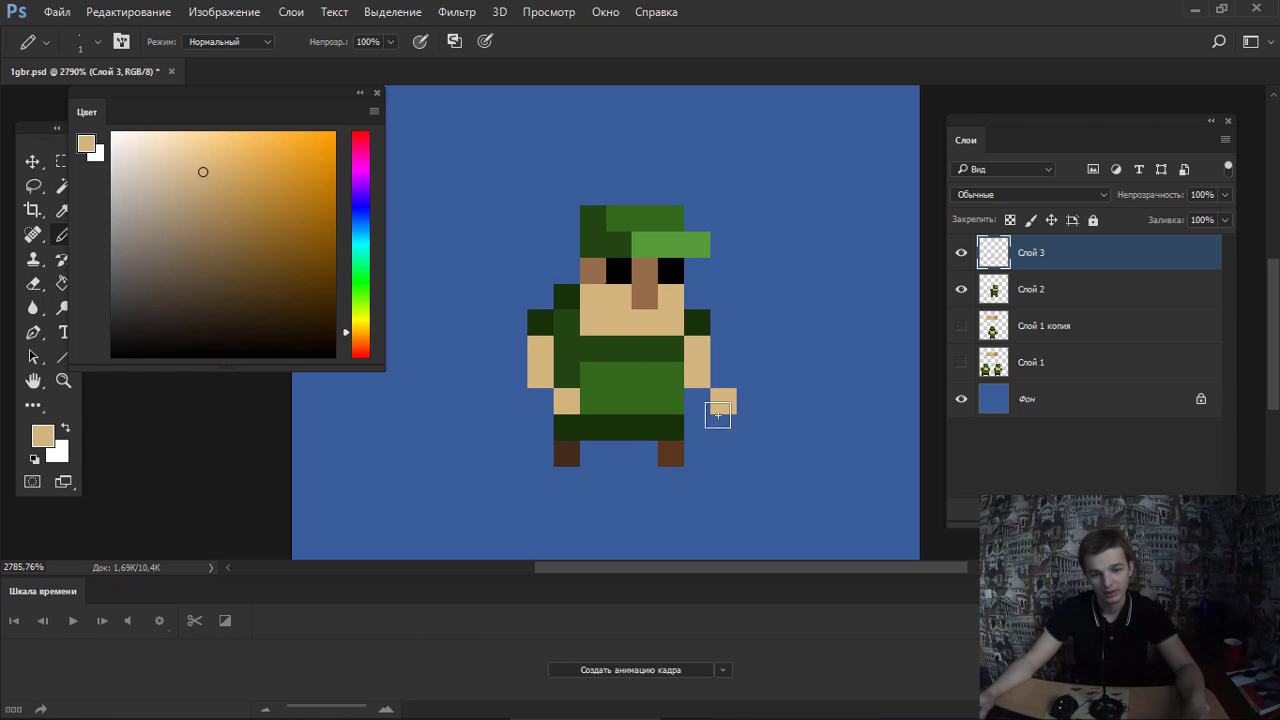
{"action": "key", "text": "e"}
{"action": "left_click", "coordinate": [723, 401]}
{"action": "key", "text": "b"}
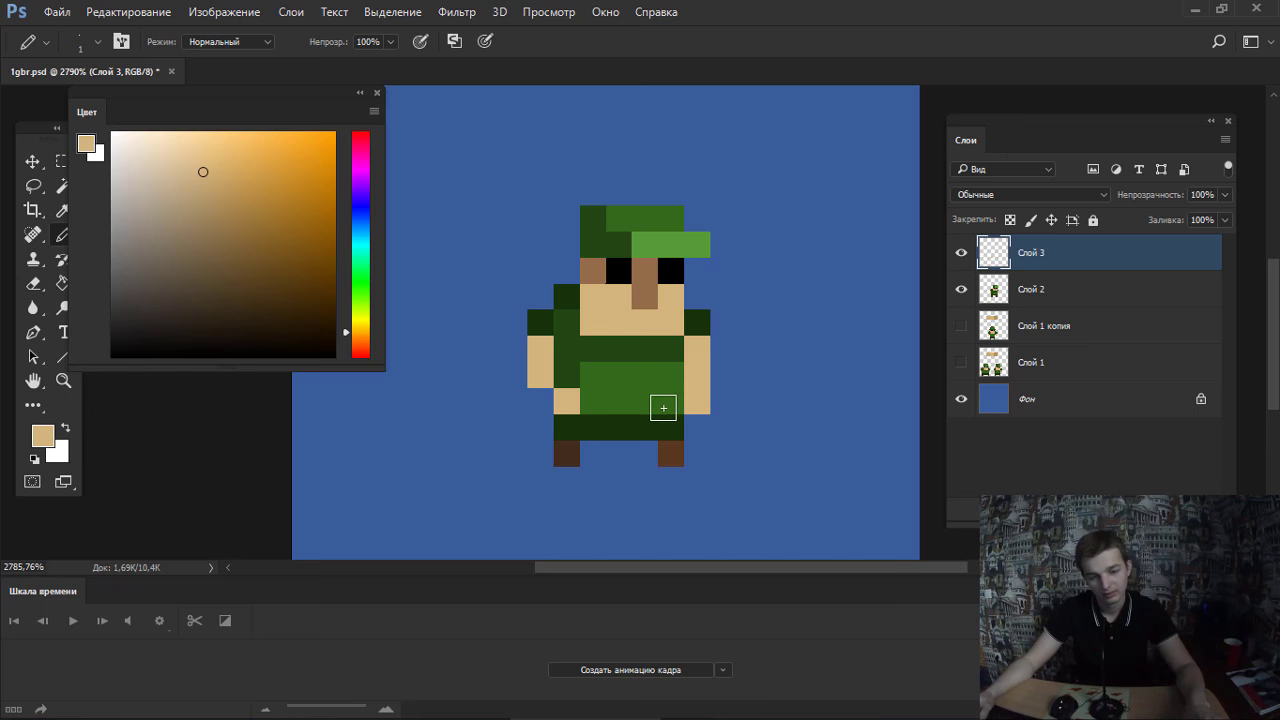
Paint several right-arm pixels in the nose's brown.
{"action": "left_click", "coordinate": [645, 276], "text": "alt"}
{"action": "left_click", "coordinate": [636, 285], "text": "alt"}
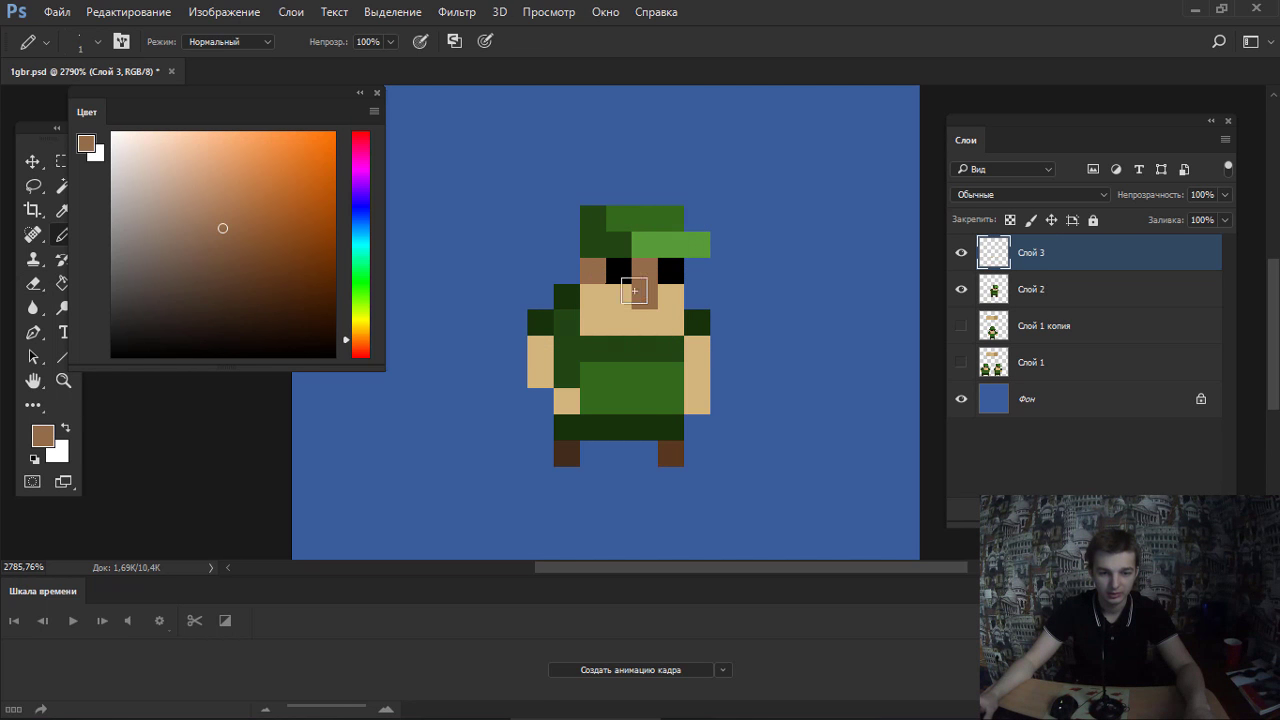
{"action": "left_click", "coordinate": [697, 370]}
{"action": "left_click", "coordinate": [697, 359]}
{"action": "scroll", "coordinate": [646, 314], "scroll_direction": "down", "scroll_amount": 2}
{"action": "scroll", "coordinate": [646, 320], "scroll_direction": "down", "scroll_amount": 2}
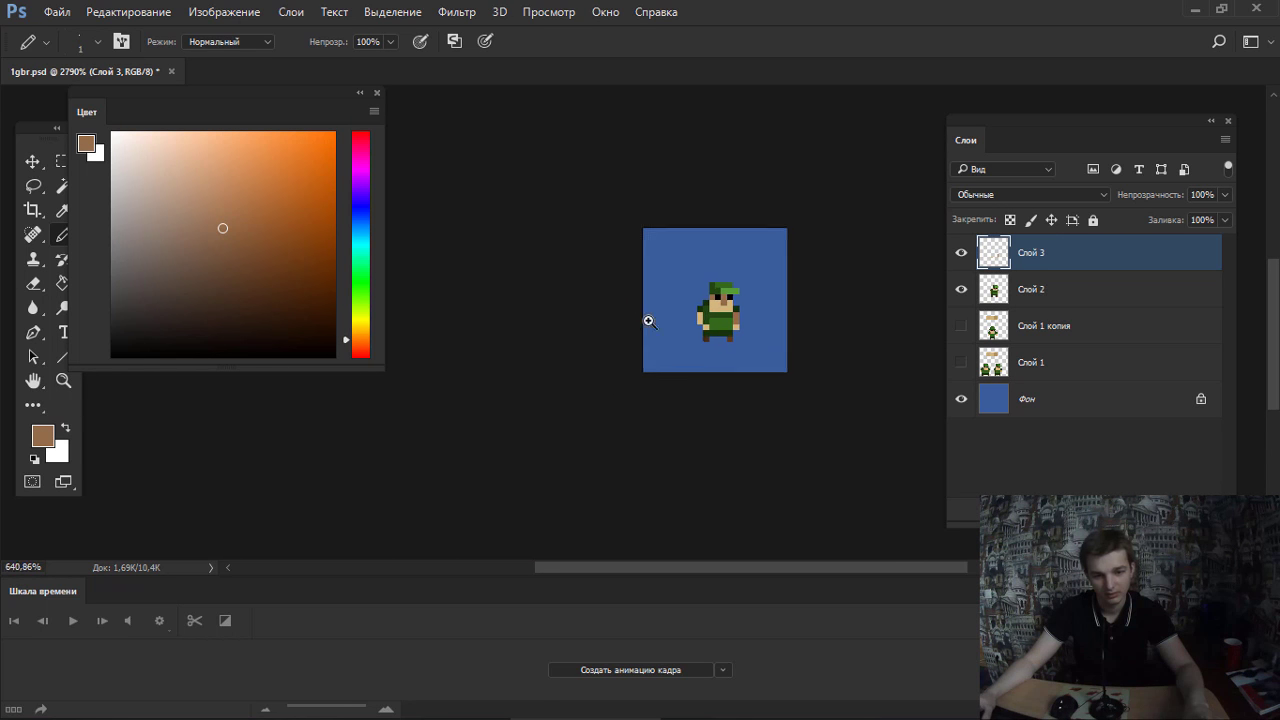
{"action": "scroll", "coordinate": [646, 320], "scroll_direction": "up", "scroll_amount": 3}
Repaint arm pixels darker tan, then shade the upper right arm darker brown.
{"action": "left_click", "coordinate": [708, 374], "text": "alt"}
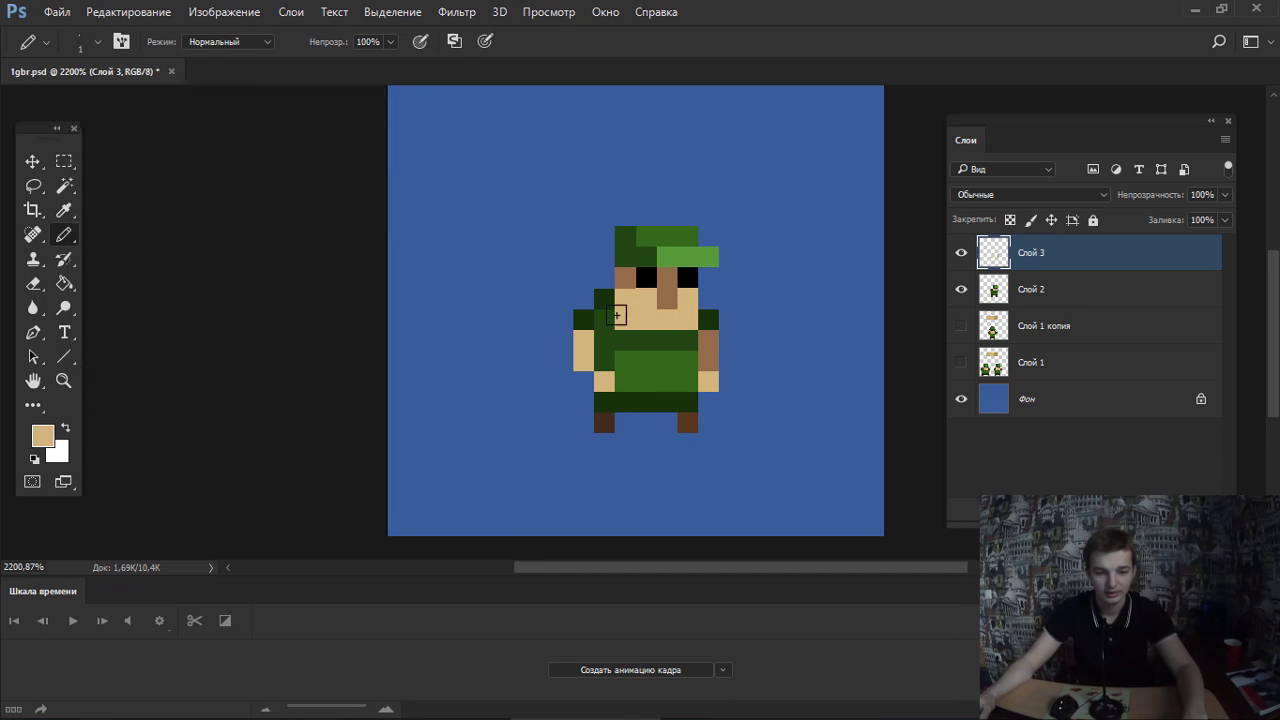
{"action": "left_click", "coordinate": [583, 338], "text": "alt"}
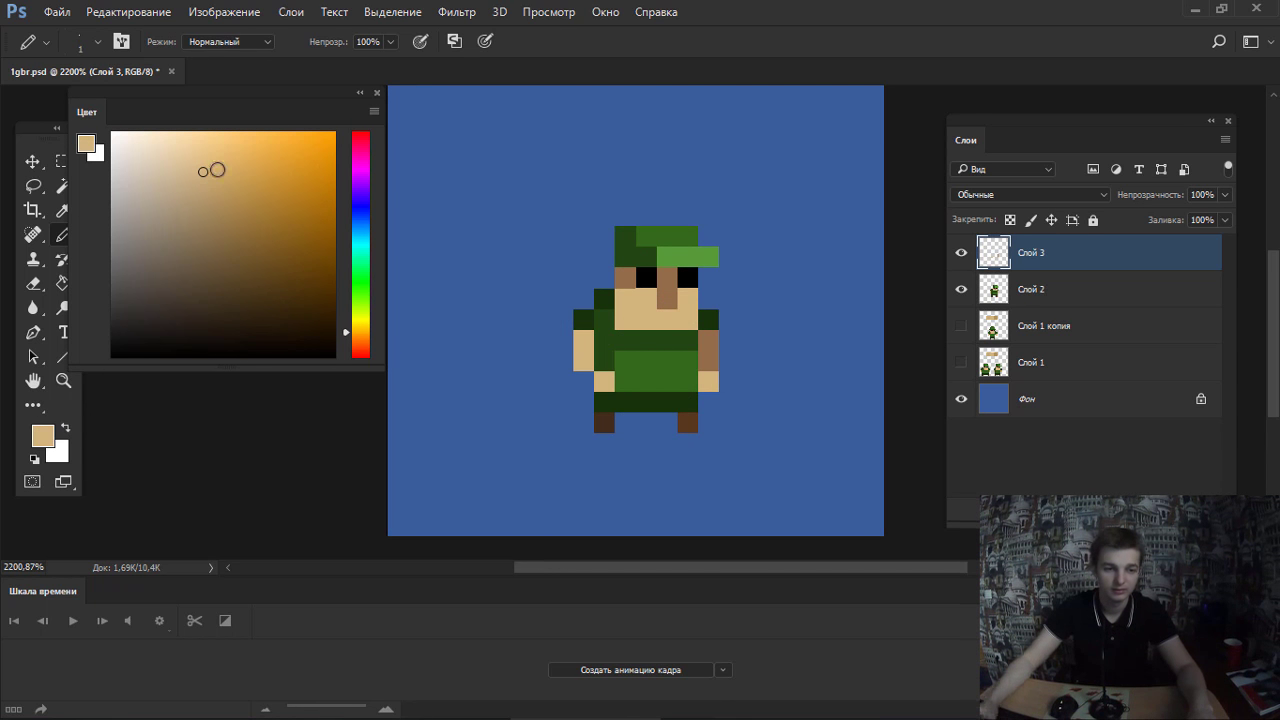
{"action": "left_click", "coordinate": [204, 187]}
{"action": "left_click_drag", "start_coordinate": [708, 340], "coordinate": [708, 360]}
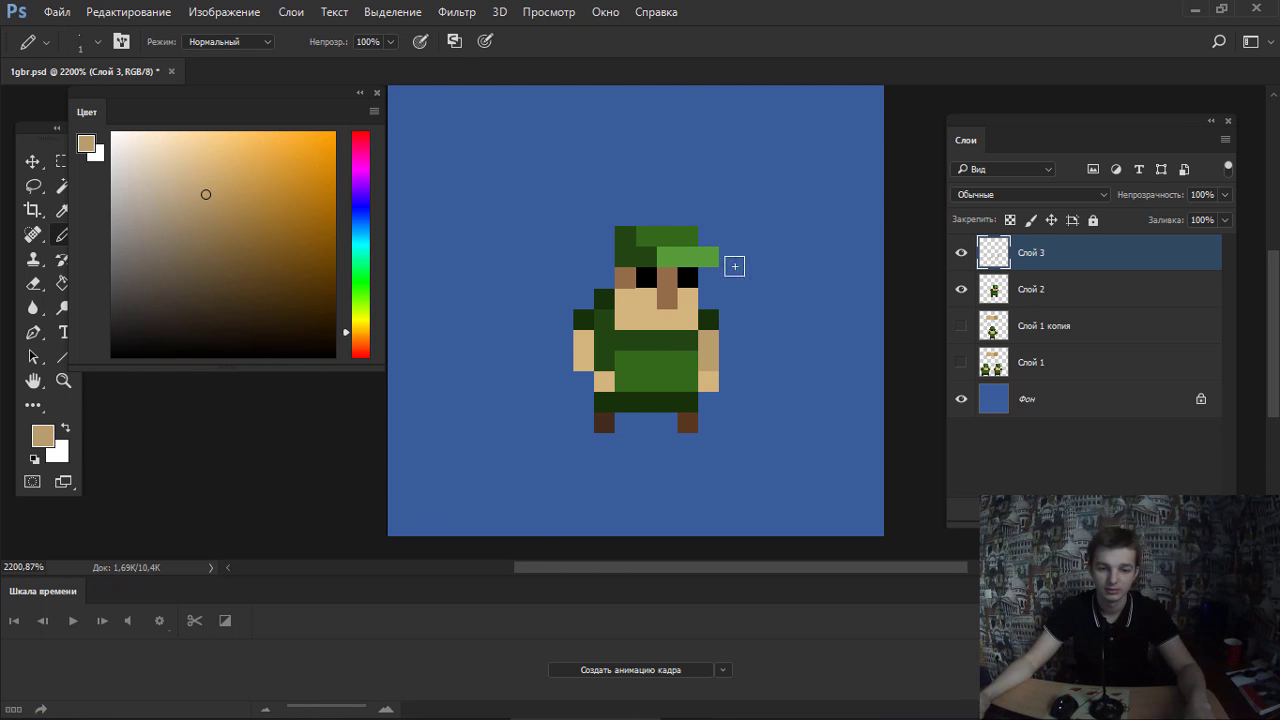
{"action": "left_click", "coordinate": [236, 221]}
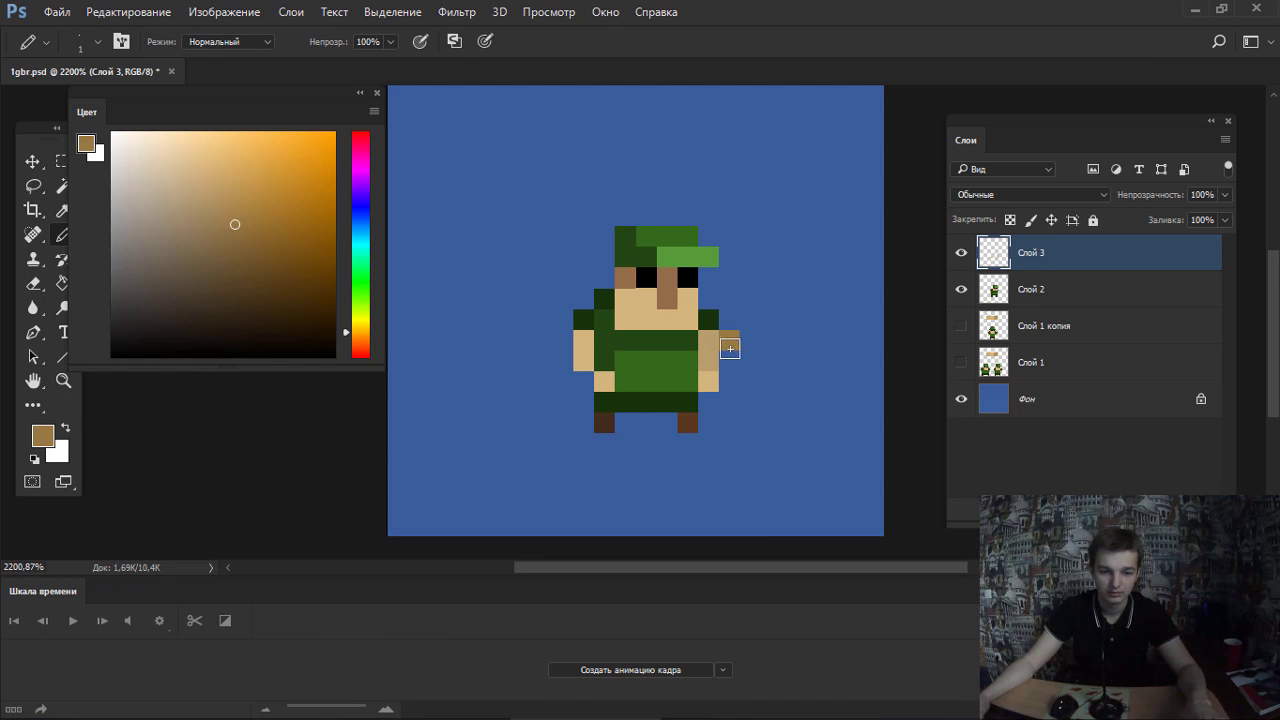
{"action": "left_click_drag", "start_coordinate": [708, 340], "coordinate": [708, 362]}
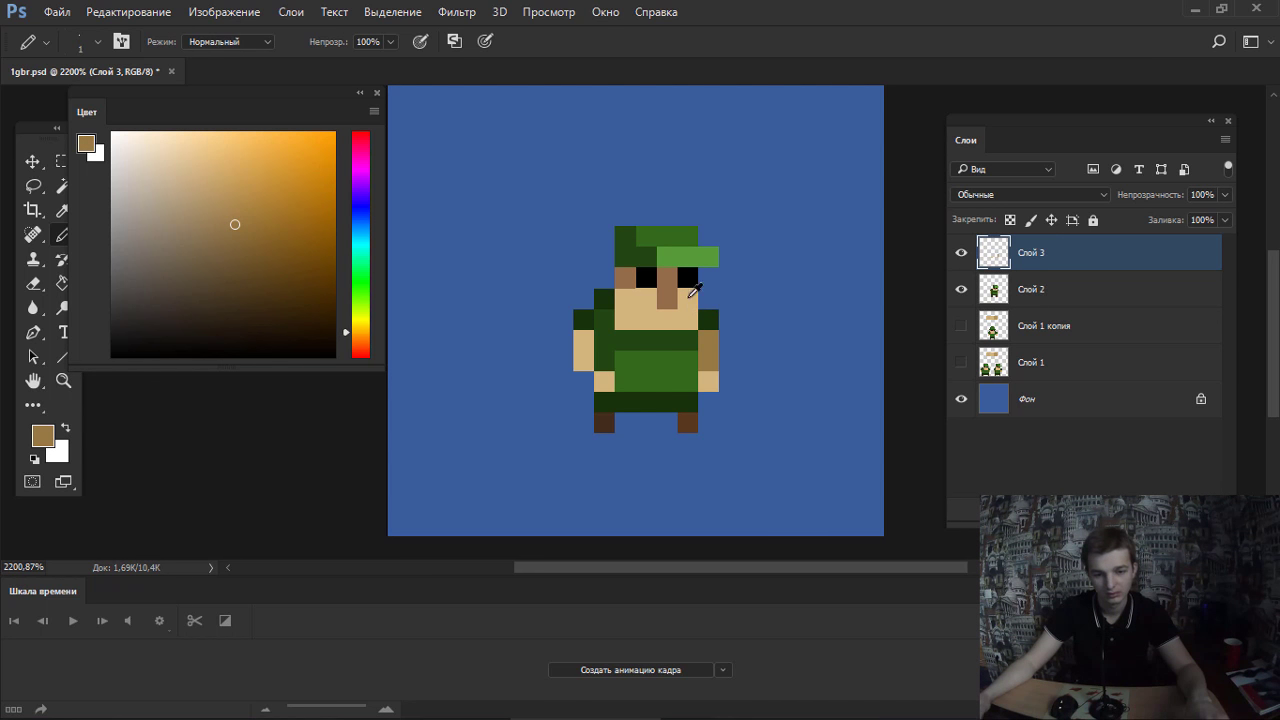
{"action": "left_click", "coordinate": [689, 296], "text": "alt"}
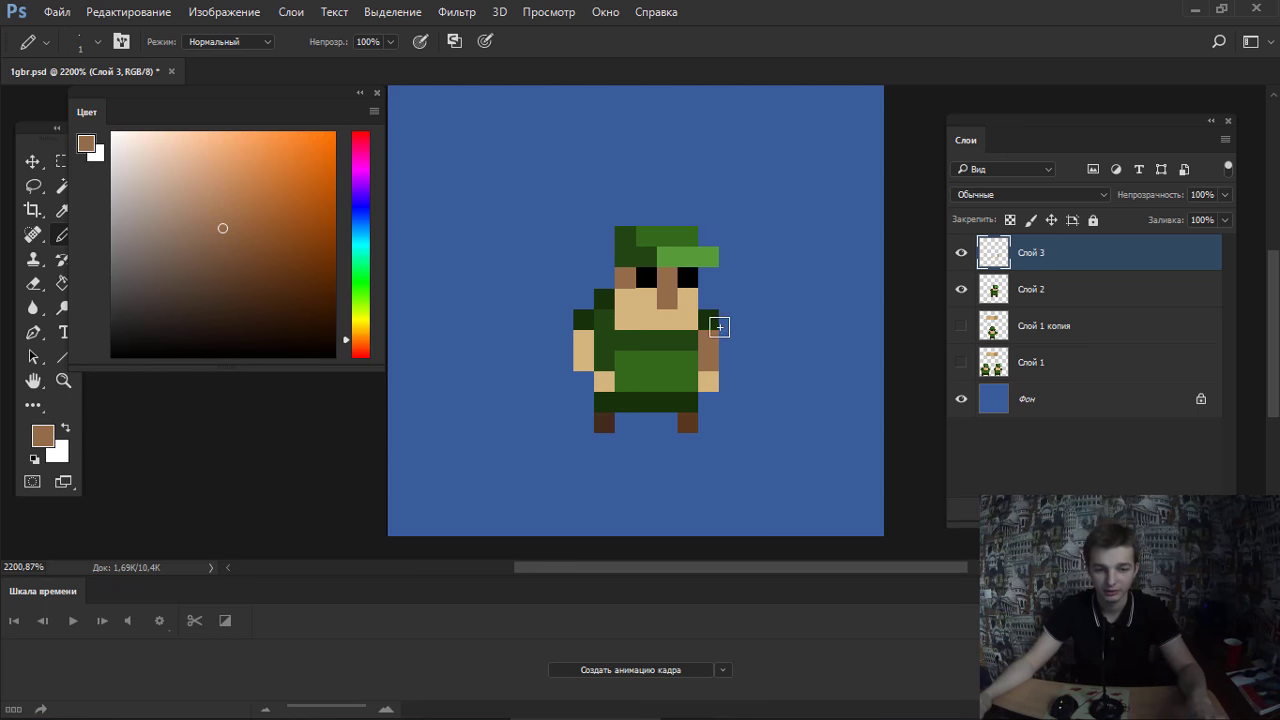
{"action": "mouse_move", "coordinate": [650, 341]}
{"action": "left_mouse_down"}
{"action": "mouse_move", "coordinate": [577, 343]}
{"action": "mouse_move", "coordinate": [666, 349]}
{"action": "left_mouse_up"}
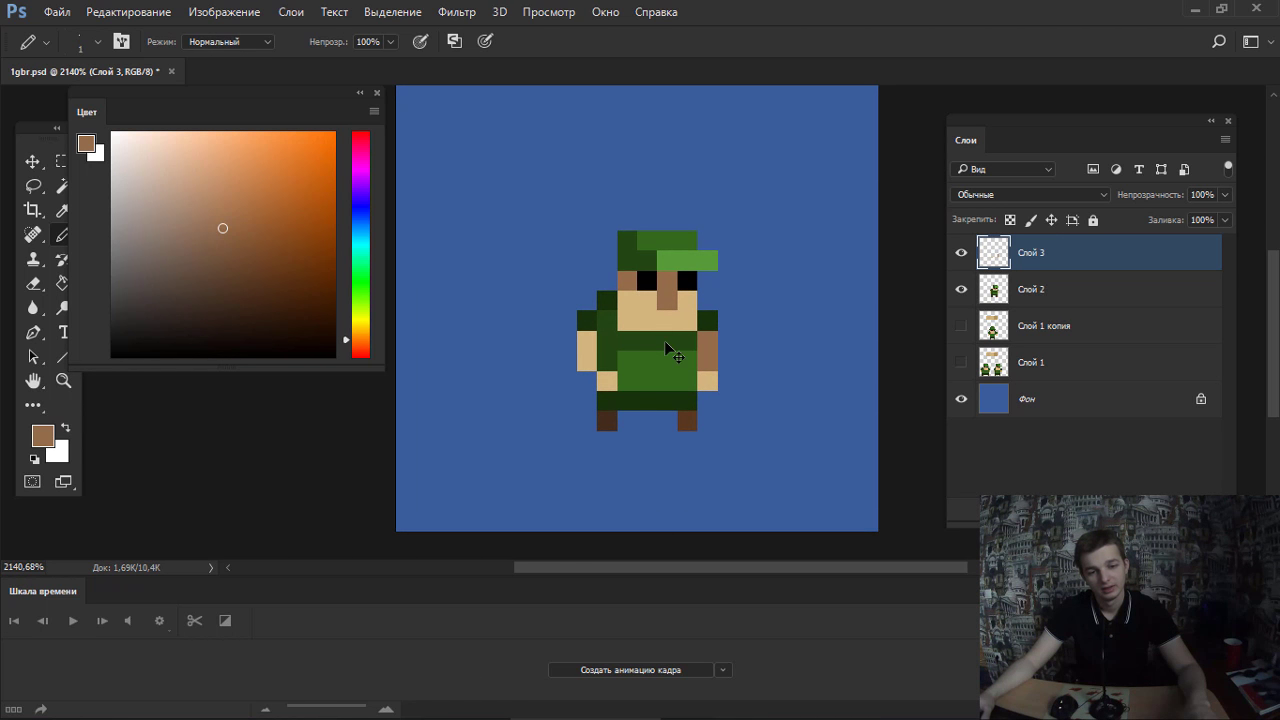
Draw a near-black gun across the soldier's waist, darkening part of it.
{"action": "left_click", "coordinate": [959, 254]}
{"action": "left_click", "coordinate": [959, 255]}
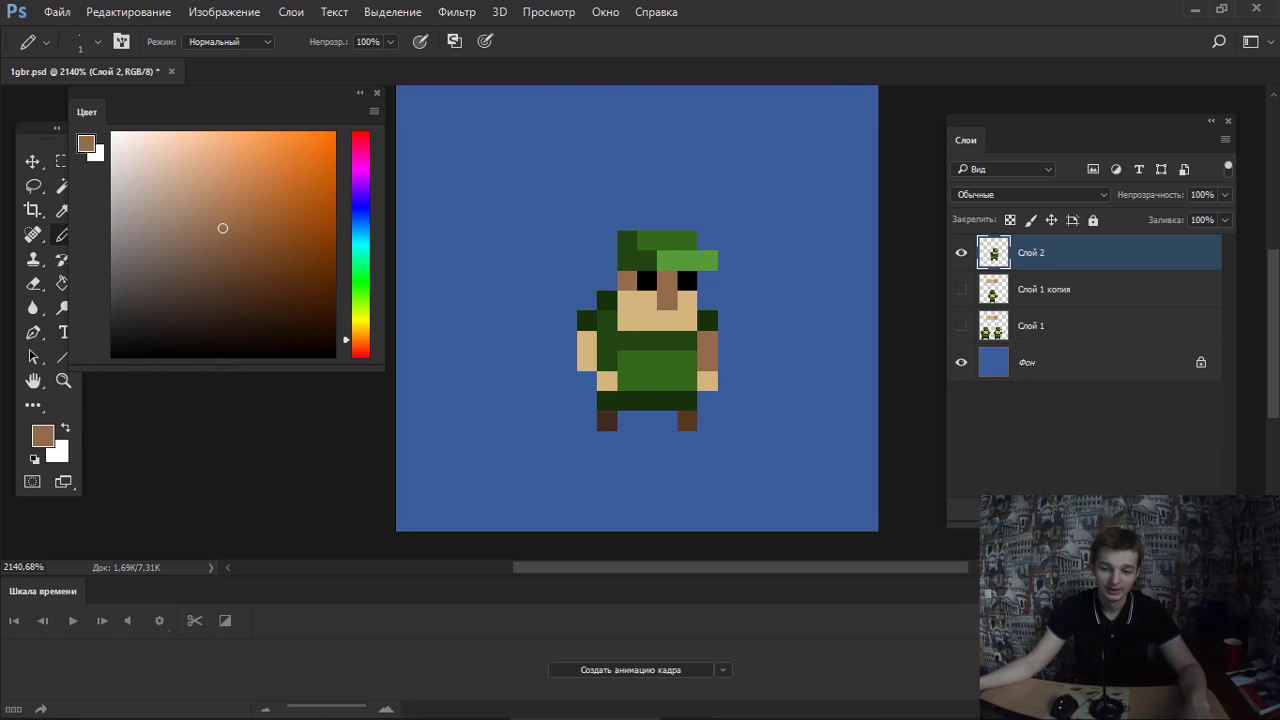
{"action": "left_click", "coordinate": [138, 321]}
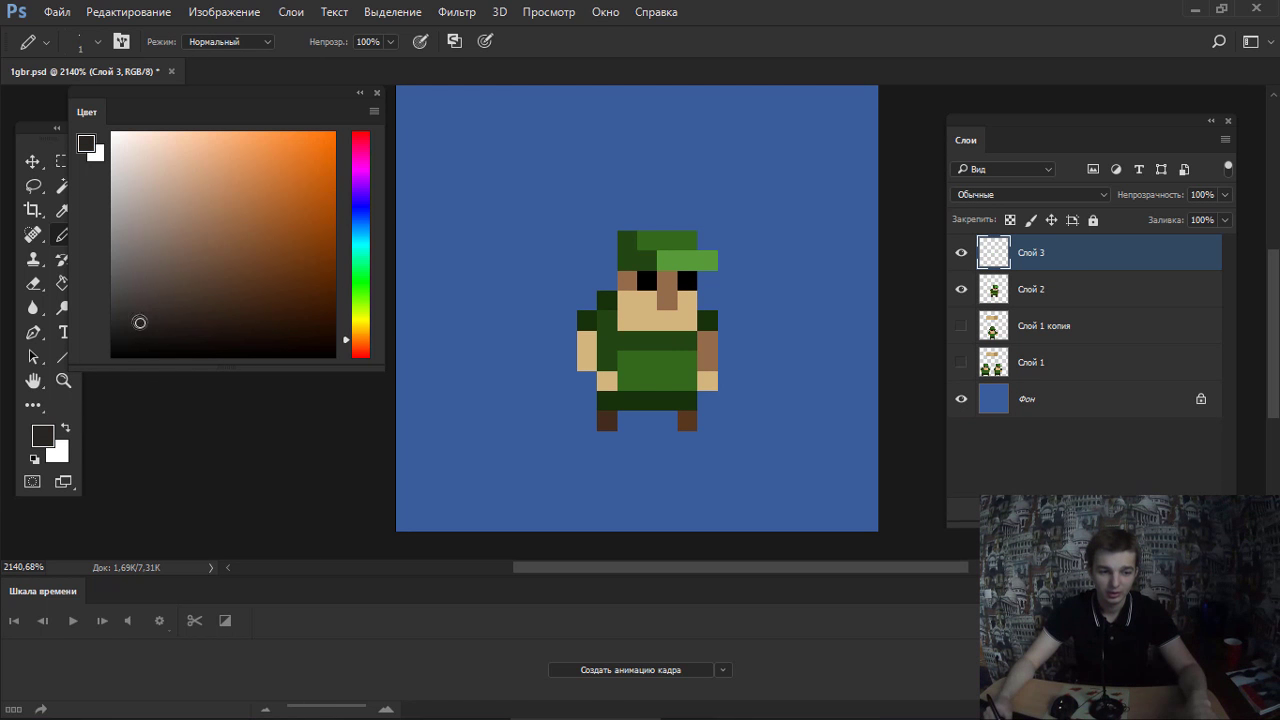
{"action": "mouse_move", "coordinate": [631, 351]}
{"action": "left_mouse_down"}
{"action": "mouse_move", "coordinate": [622, 357]}
{"action": "mouse_move", "coordinate": [710, 364]}
{"action": "mouse_move", "coordinate": [642, 357]}
{"action": "mouse_move", "coordinate": [668, 358]}
{"action": "left_mouse_up"}
{"action": "left_click", "coordinate": [131, 336]}
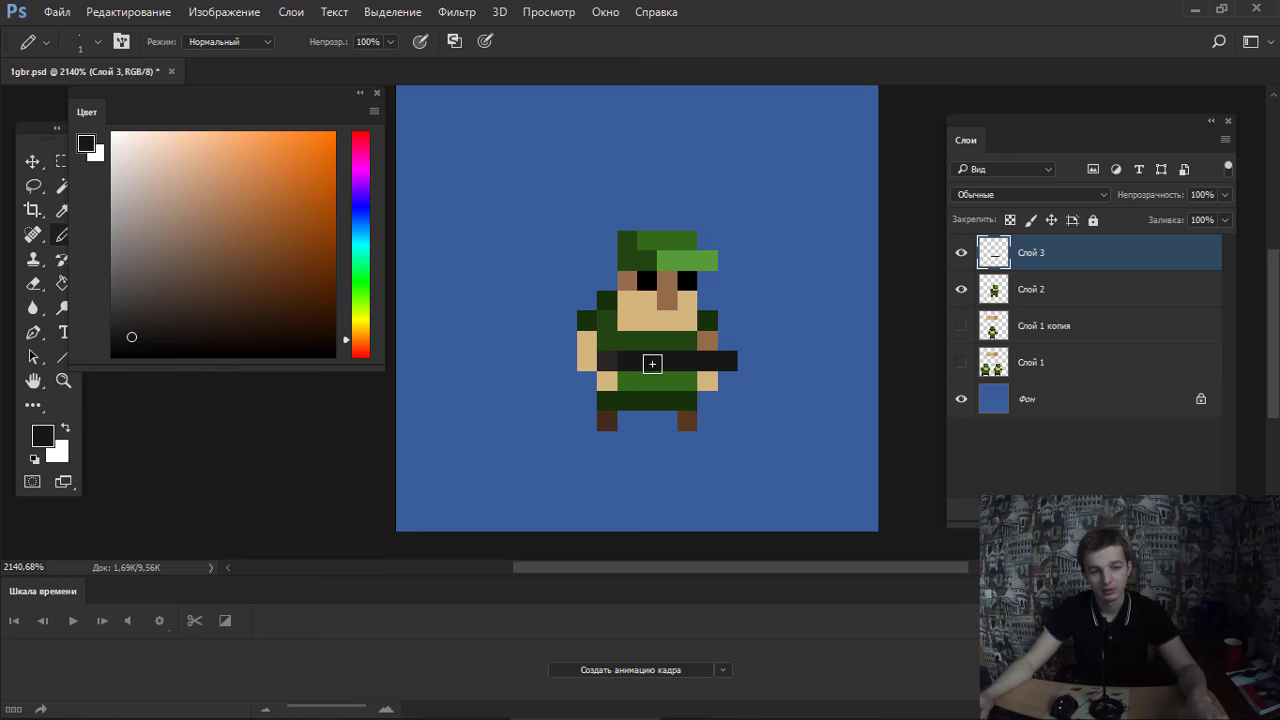
Paint a dark gun-colour sample block at the top right of the canvas.
{"action": "mouse_move", "coordinate": [768, 222]}
{"action": "left_mouse_down"}
{"action": "mouse_move", "coordinate": [786, 198]}
{"action": "mouse_move", "coordinate": [828, 220]}
{"action": "left_mouse_up"}
{"action": "left_click", "coordinate": [677, 351], "text": "alt"}
{"action": "left_click", "coordinate": [802, 211]}
{"action": "left_click", "coordinate": [808, 200]}
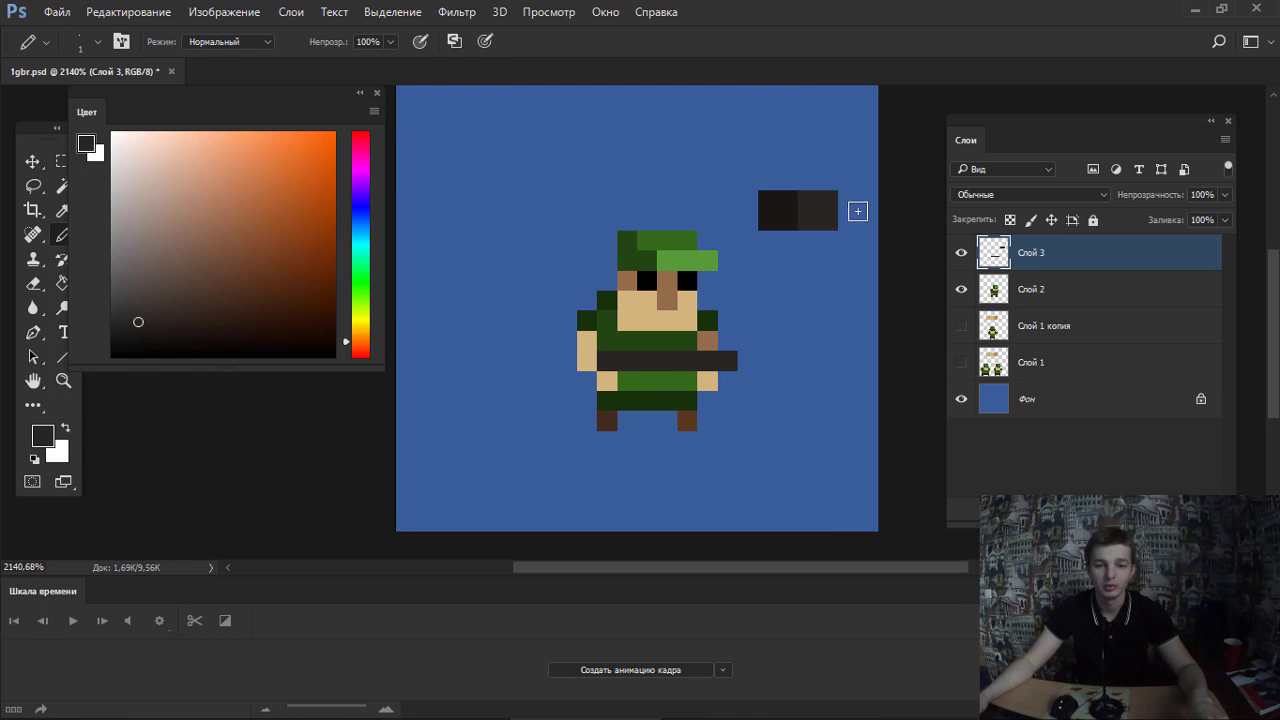
{"action": "left_click", "coordinate": [780, 209], "text": "alt"}
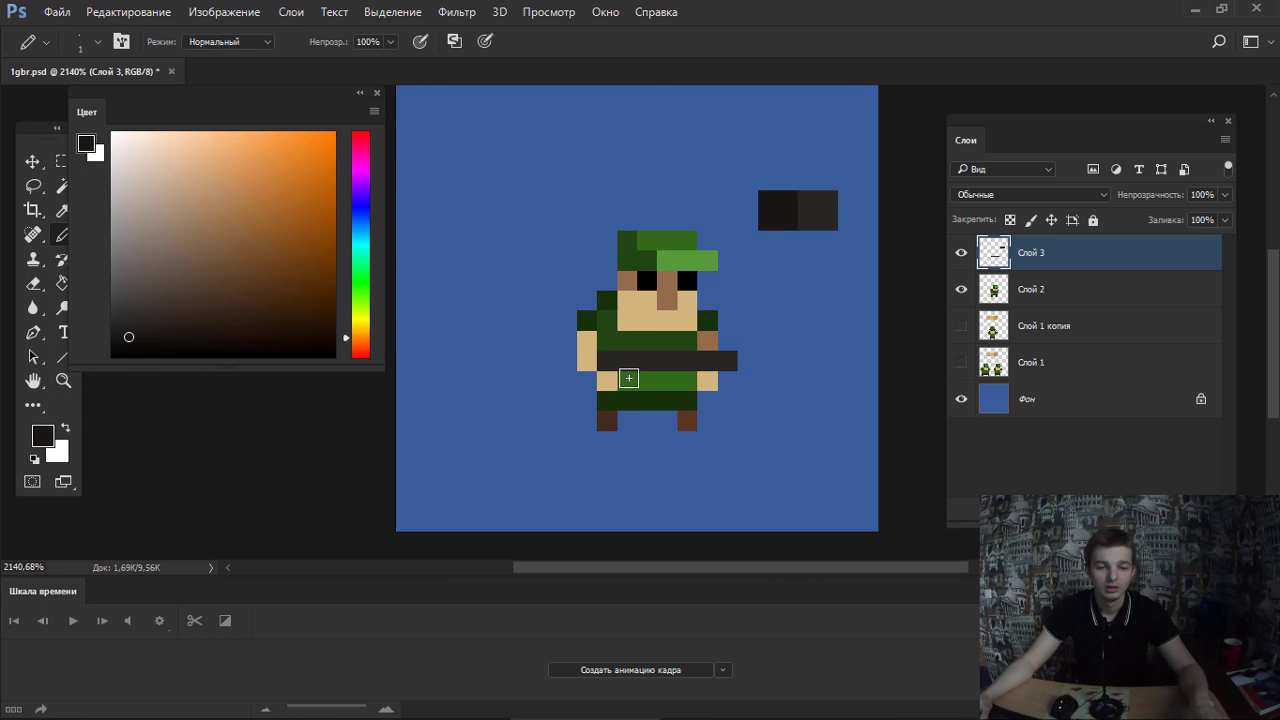
Add boot-brown stock pixels beside the left hand and a brown sample block above the dark one.
{"action": "left_click", "coordinate": [611, 420], "text": "alt"}
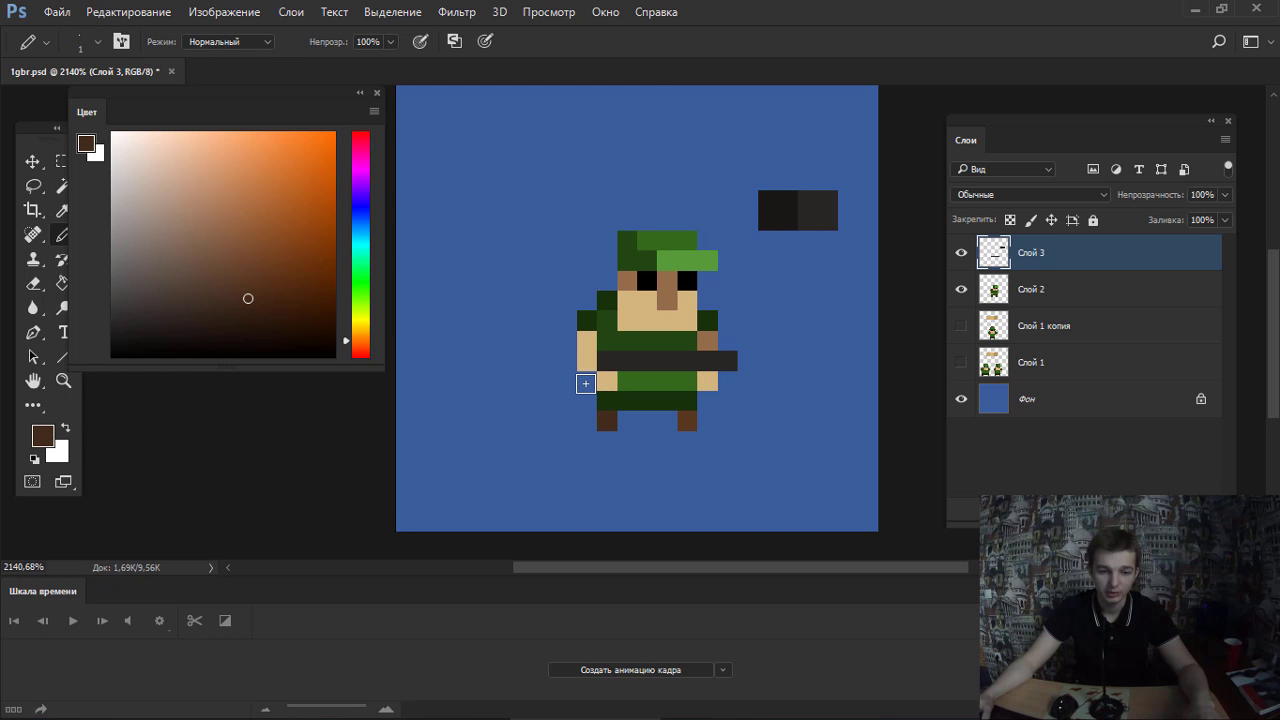
{"action": "left_click_drag", "start_coordinate": [587, 381], "coordinate": [569, 358]}
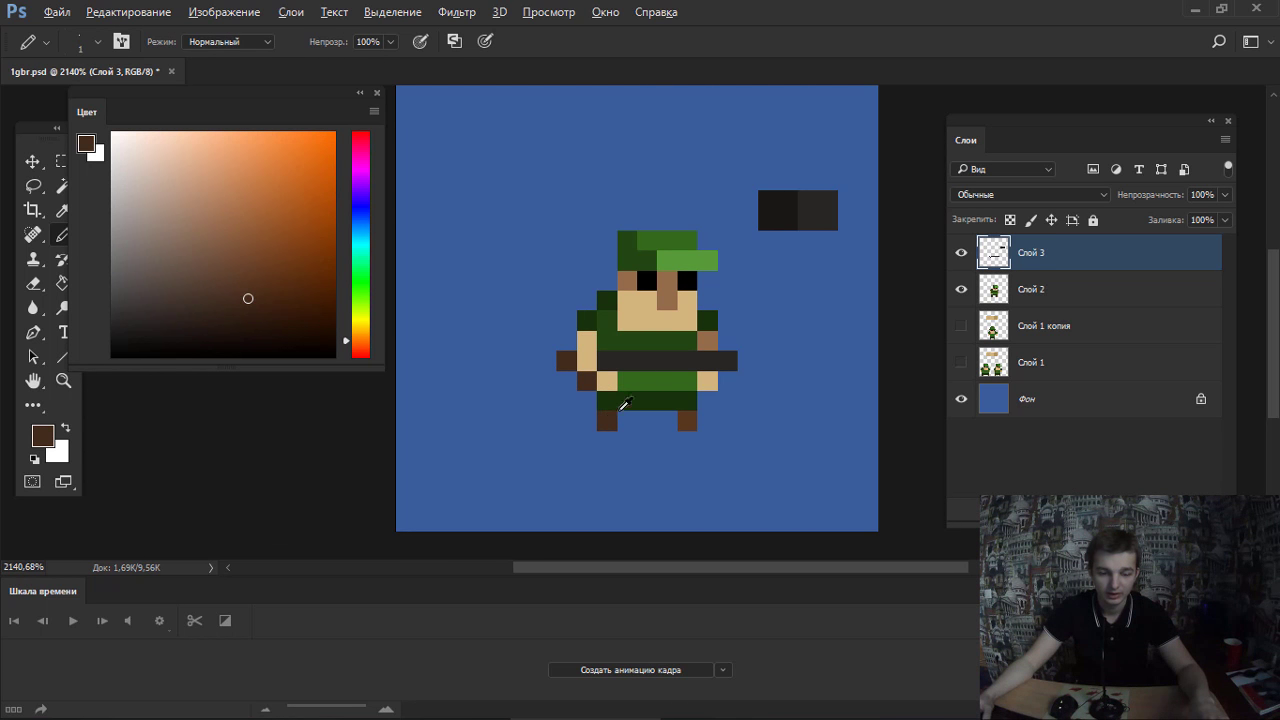
{"action": "left_click_drag", "start_coordinate": [777, 176], "coordinate": [771, 162]}
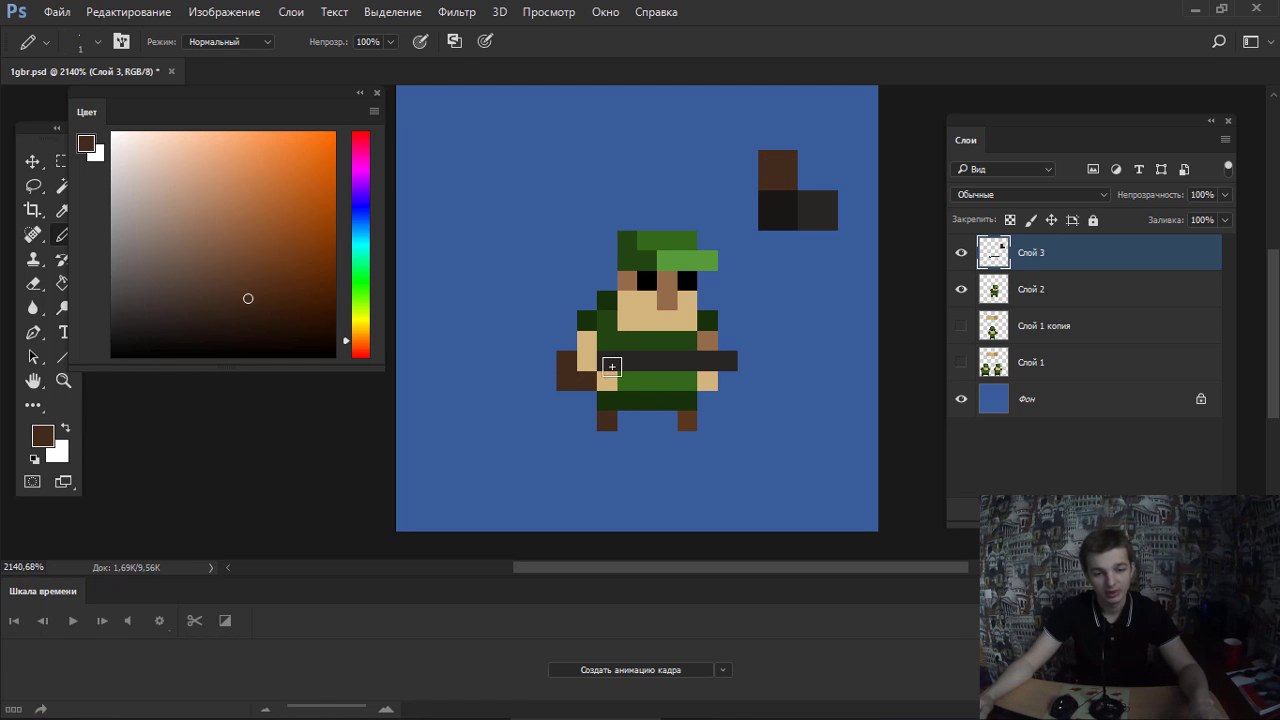
{"action": "key", "text": "e"}
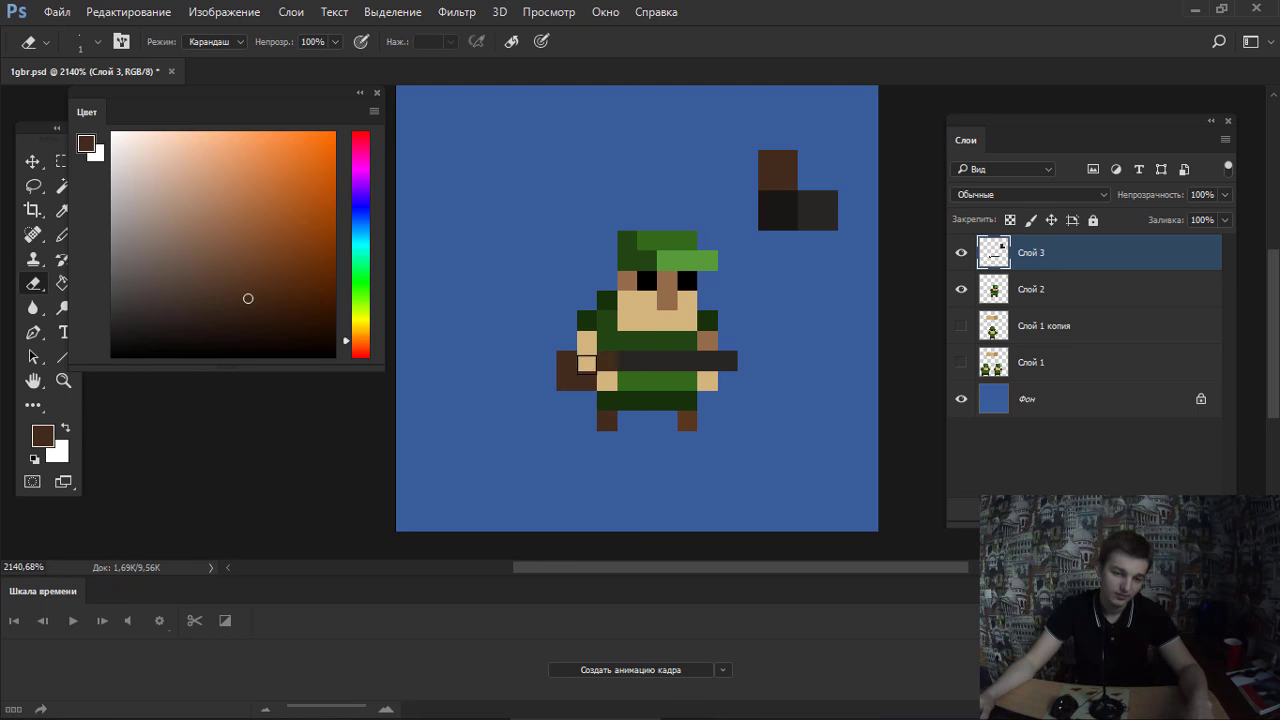
{"action": "key", "text": "b"}
{"action": "left_click", "coordinate": [570, 398]}
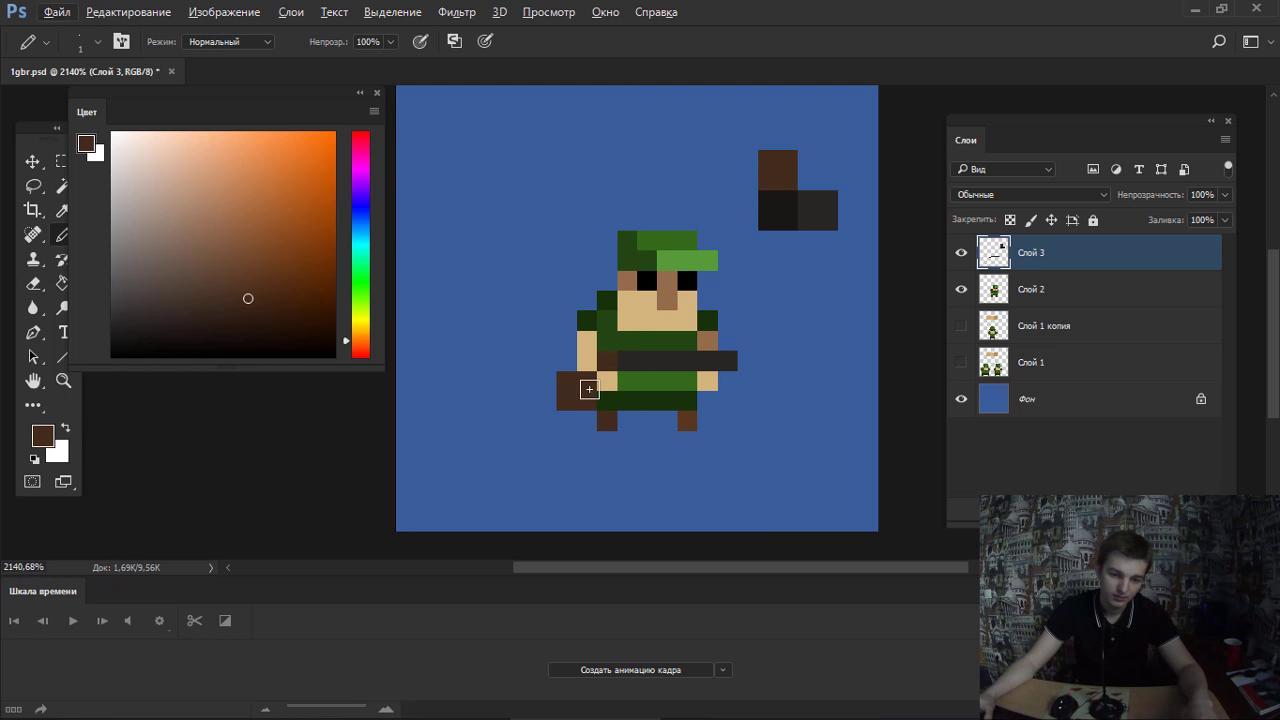
{"action": "key", "text": "ctrl+z"}
{"action": "left_click_drag", "start_coordinate": [566, 360], "coordinate": [586, 361]}
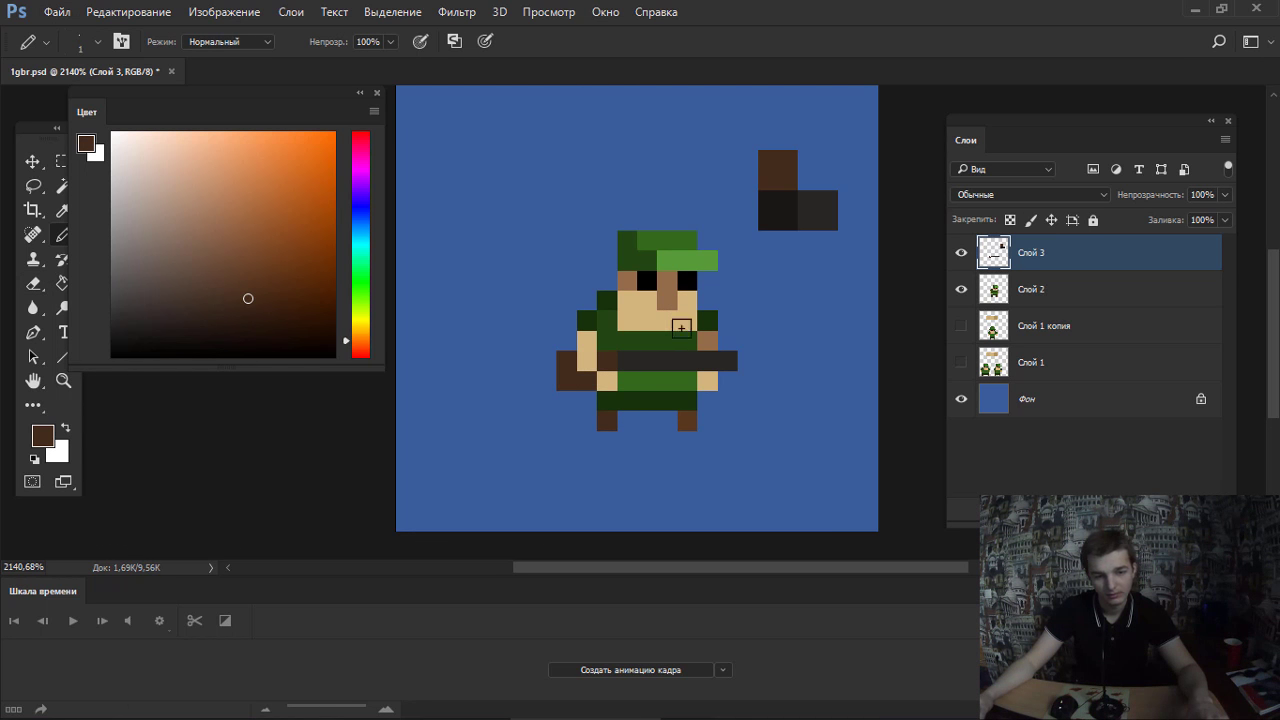
Make the brown stock two pixels tall and erase a gun pixel over the body.
{"action": "left_click", "coordinate": [622, 358], "text": "alt"}
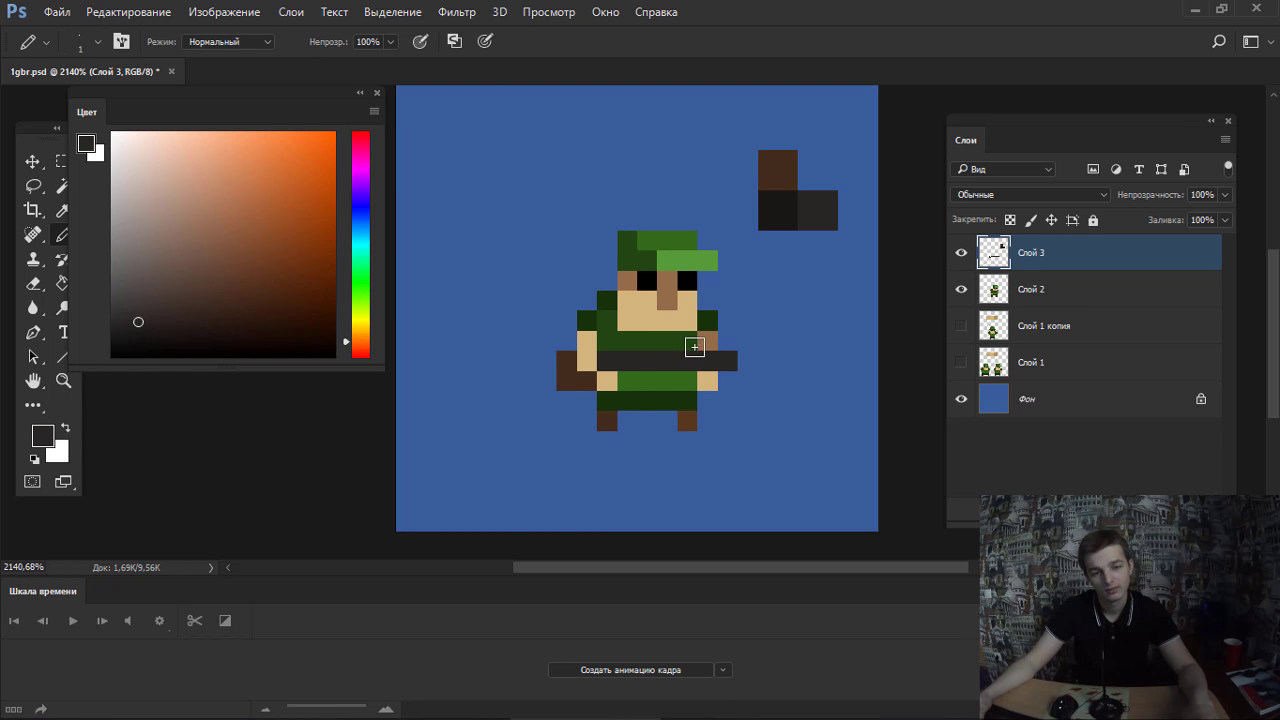
{"action": "left_click", "coordinate": [567, 374], "text": "alt"}
{"action": "left_click", "coordinate": [554, 374]}
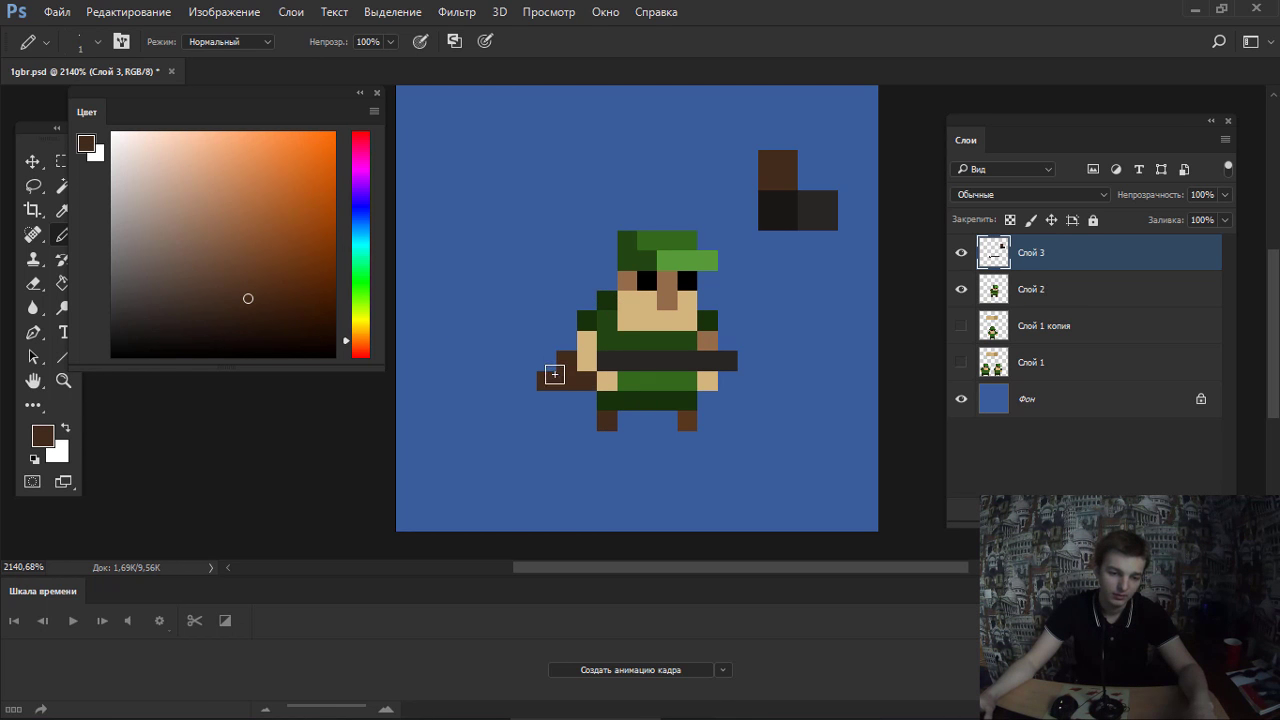
{"action": "left_click", "coordinate": [550, 361]}
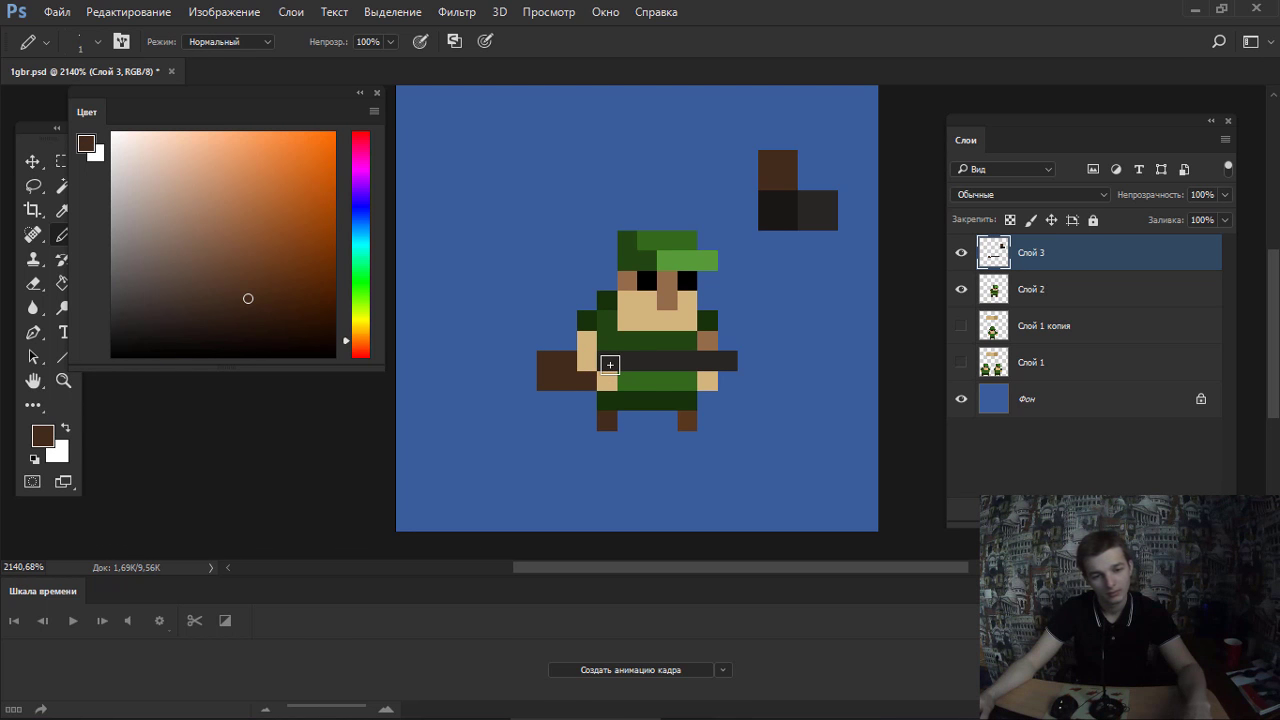
{"action": "key", "text": "e"}
{"action": "left_click", "coordinate": [607, 361]}
Widen the gun with an upper dark band and paint its lower row darker grey.
{"action": "key", "text": "b"}
{"action": "left_click", "coordinate": [627, 356], "text": "alt"}
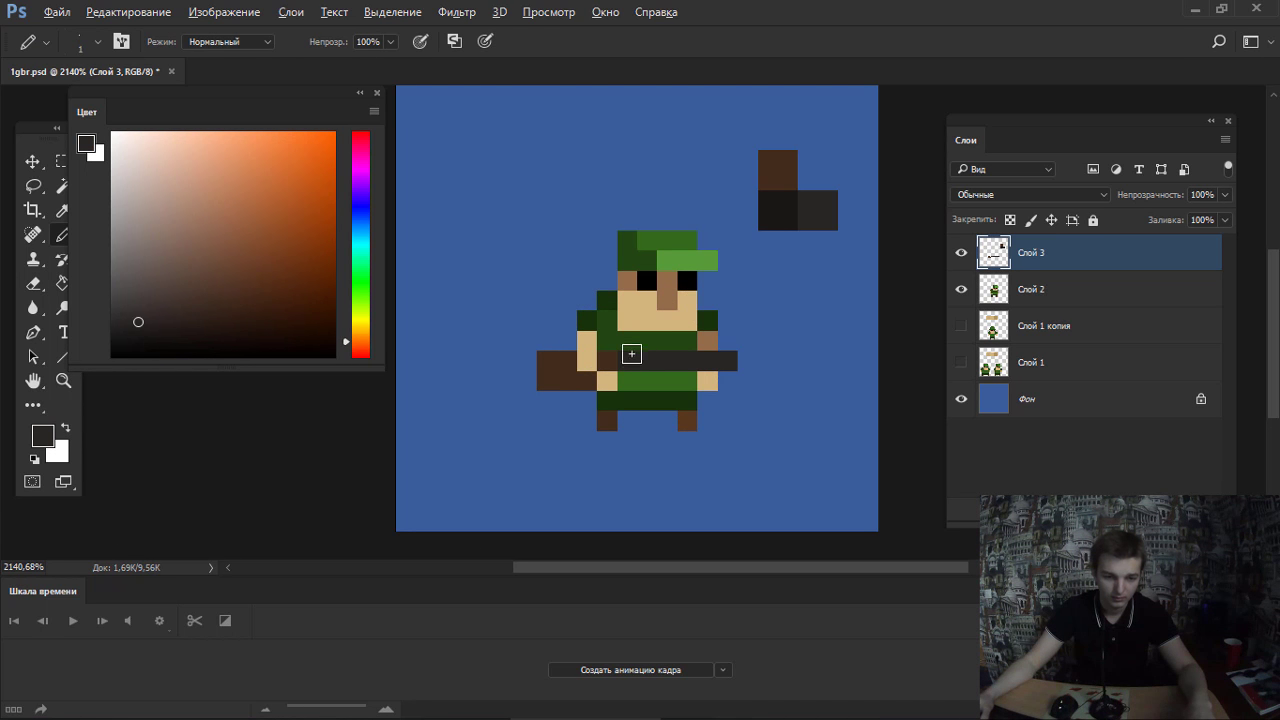
{"action": "left_click_drag", "start_coordinate": [628, 341], "coordinate": [748, 346]}
{"action": "key", "text": "e"}
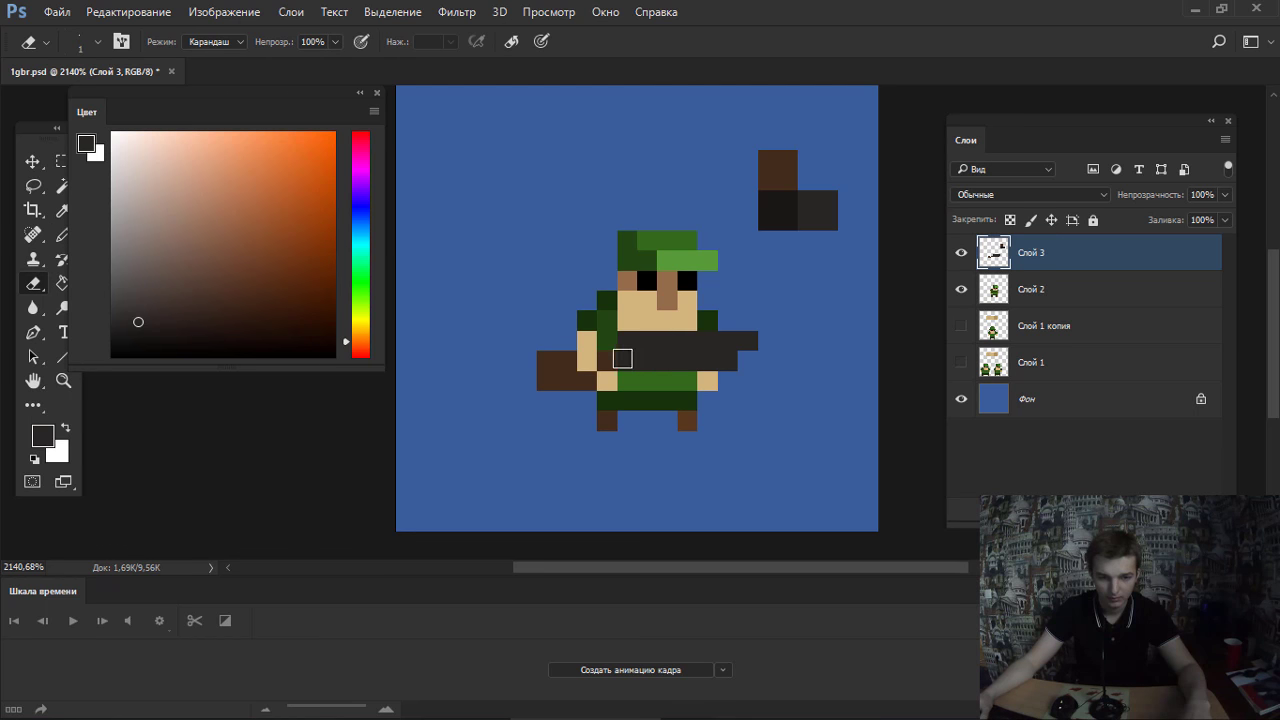
{"action": "key", "text": "b"}
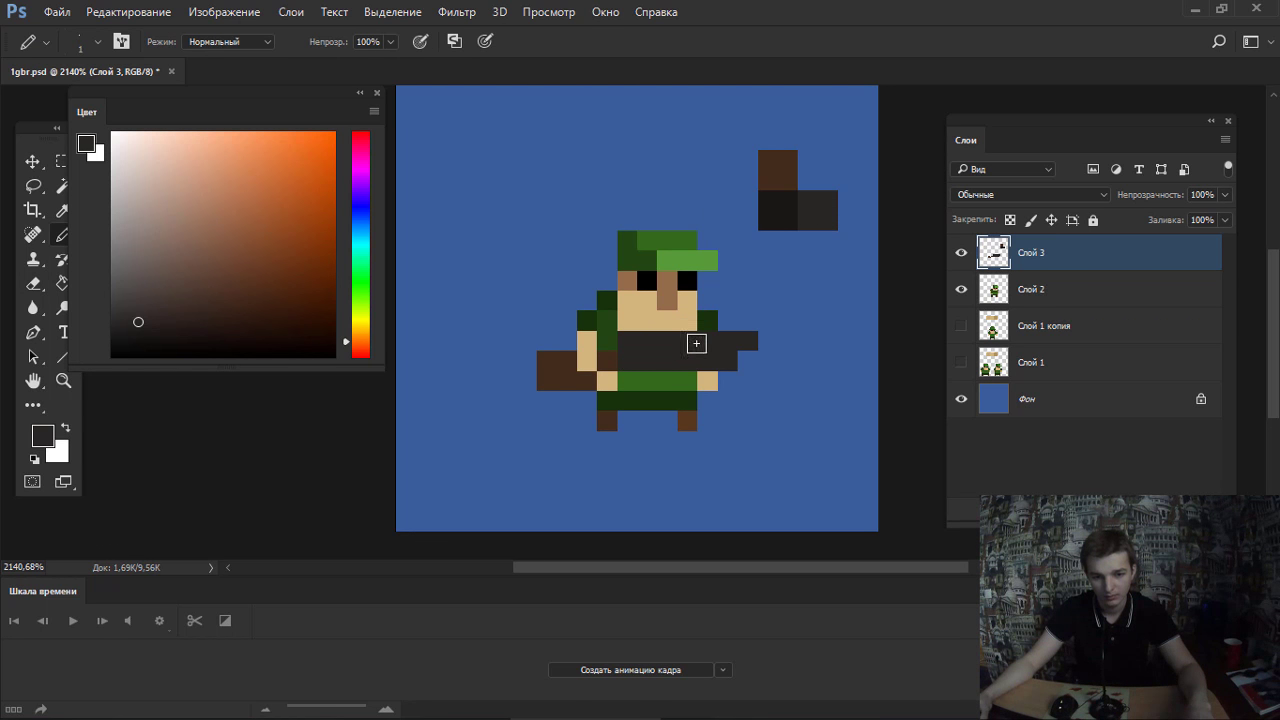
{"action": "left_click", "coordinate": [777, 206], "text": "alt"}
{"action": "mouse_move", "coordinate": [623, 358]}
{"action": "left_mouse_down"}
{"action": "mouse_move", "coordinate": [723, 367]}
{"action": "mouse_move", "coordinate": [589, 401]}
{"action": "left_mouse_up"}
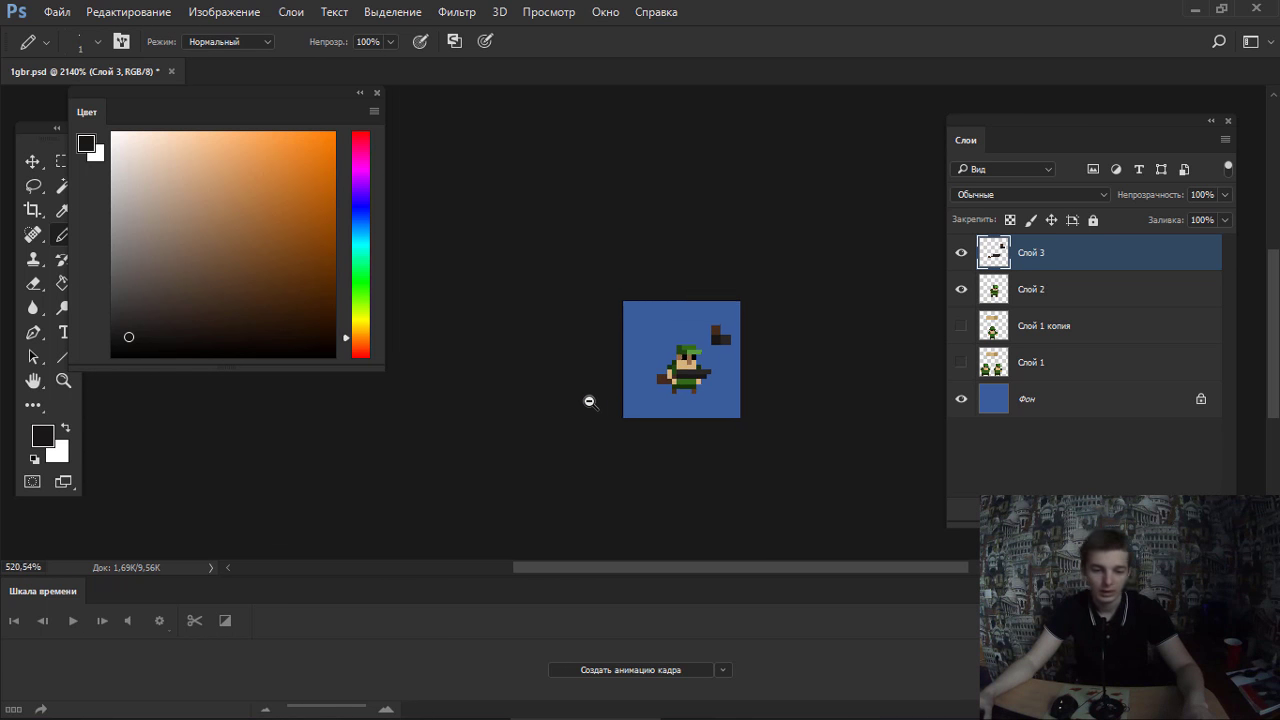
Add grey pixels at the gun's tip and paint a brown section along its lower row.
{"action": "left_click_drag", "start_coordinate": [695, 378], "coordinate": [755, 357]}
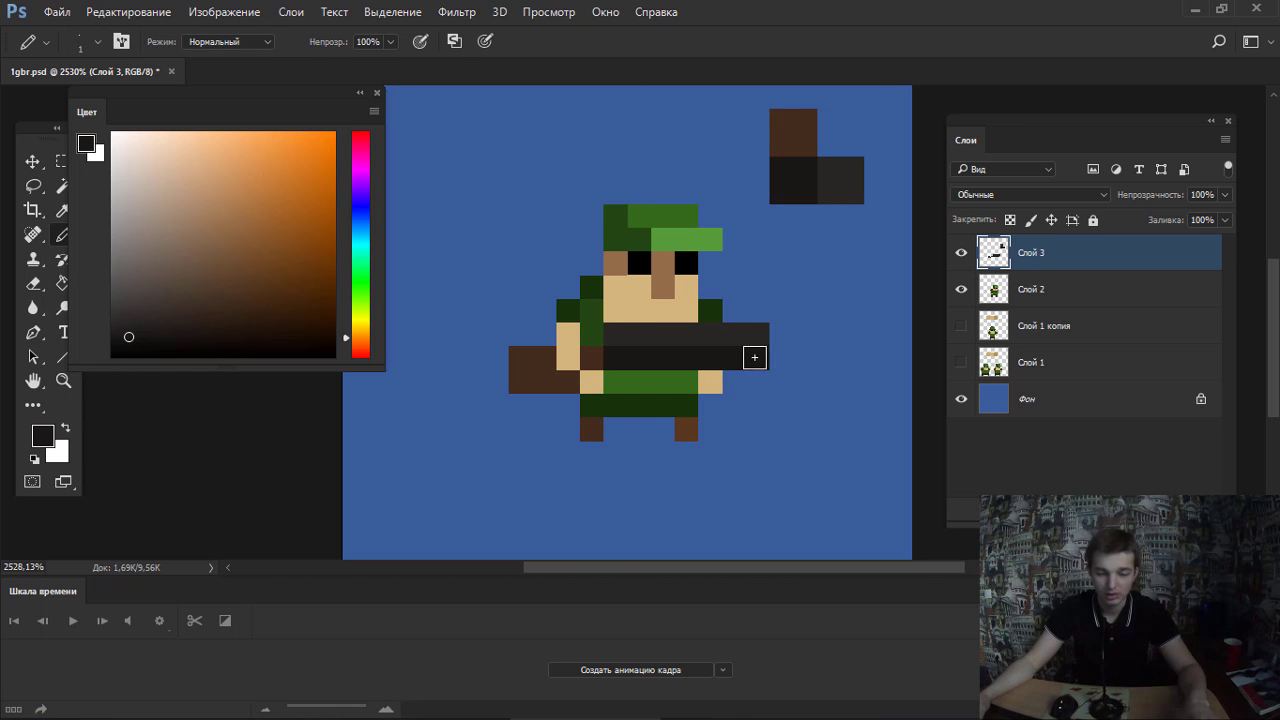
{"action": "left_click", "coordinate": [762, 334], "text": "alt"}
{"action": "left_click", "coordinate": [781, 334]}
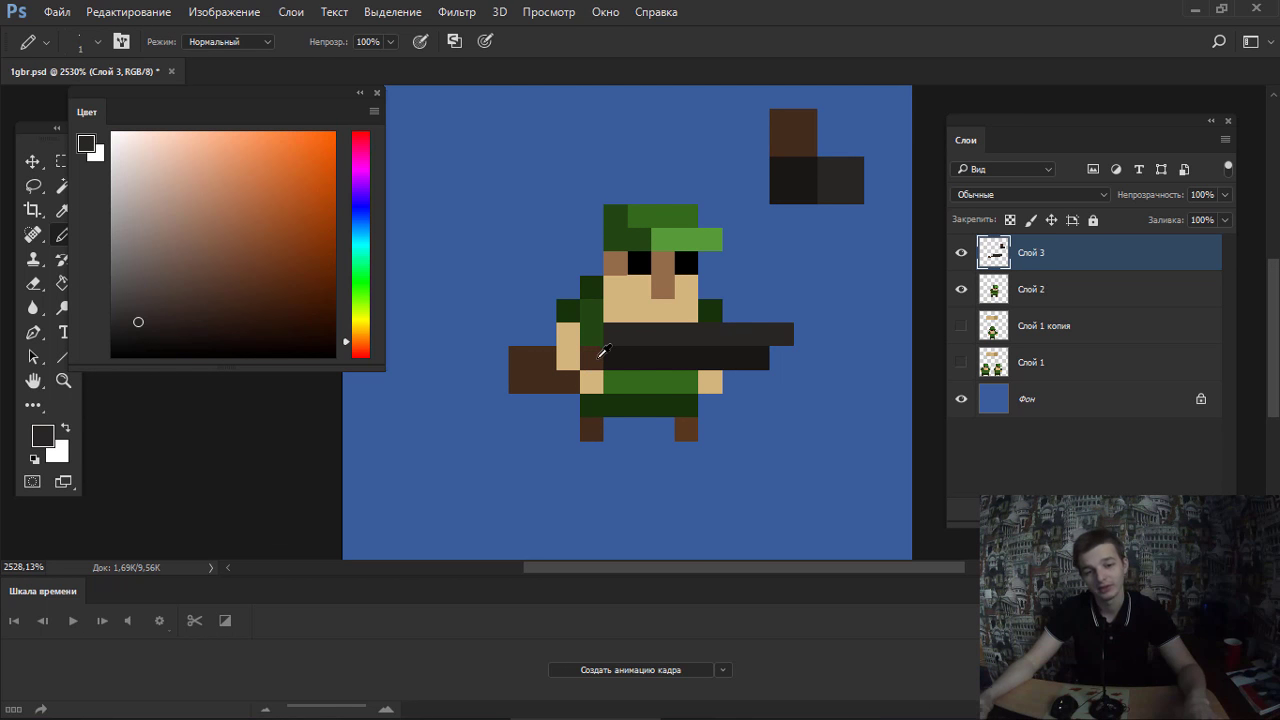
{"action": "left_click", "coordinate": [600, 355], "text": "alt"}
{"action": "left_click_drag", "start_coordinate": [691, 368], "coordinate": [716, 360]}
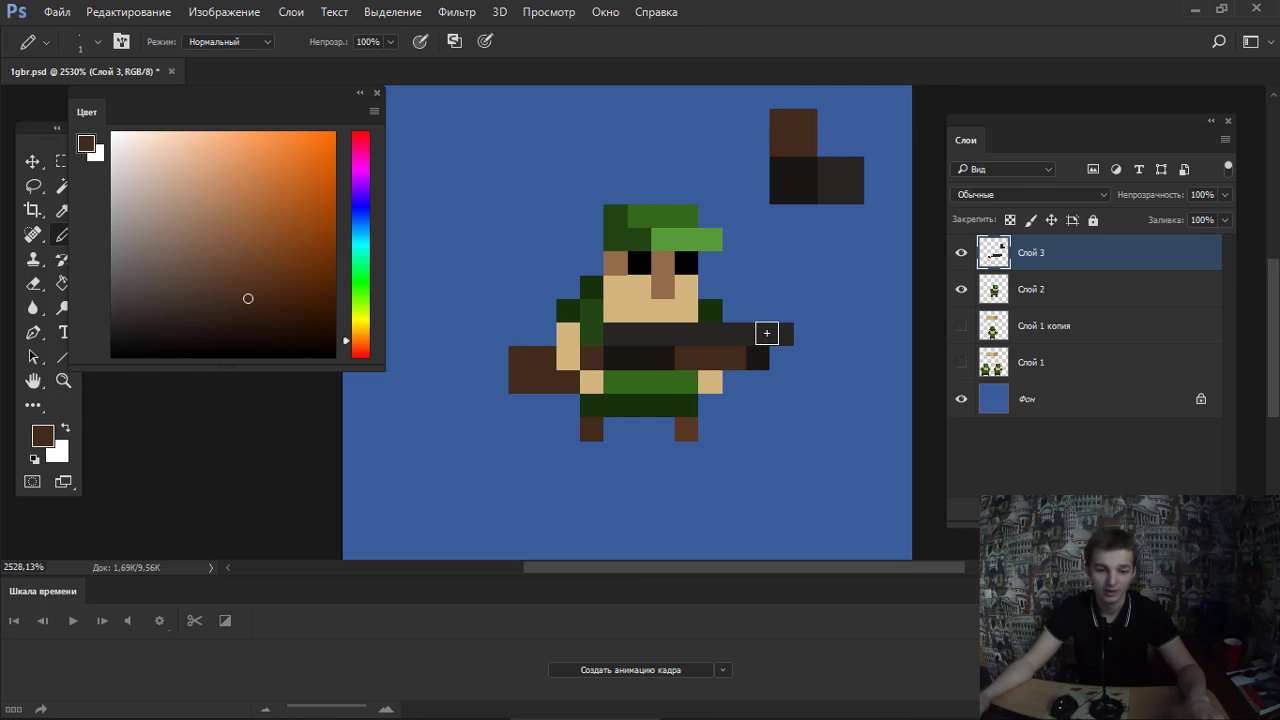
{"action": "key", "text": "ctrl+z"}
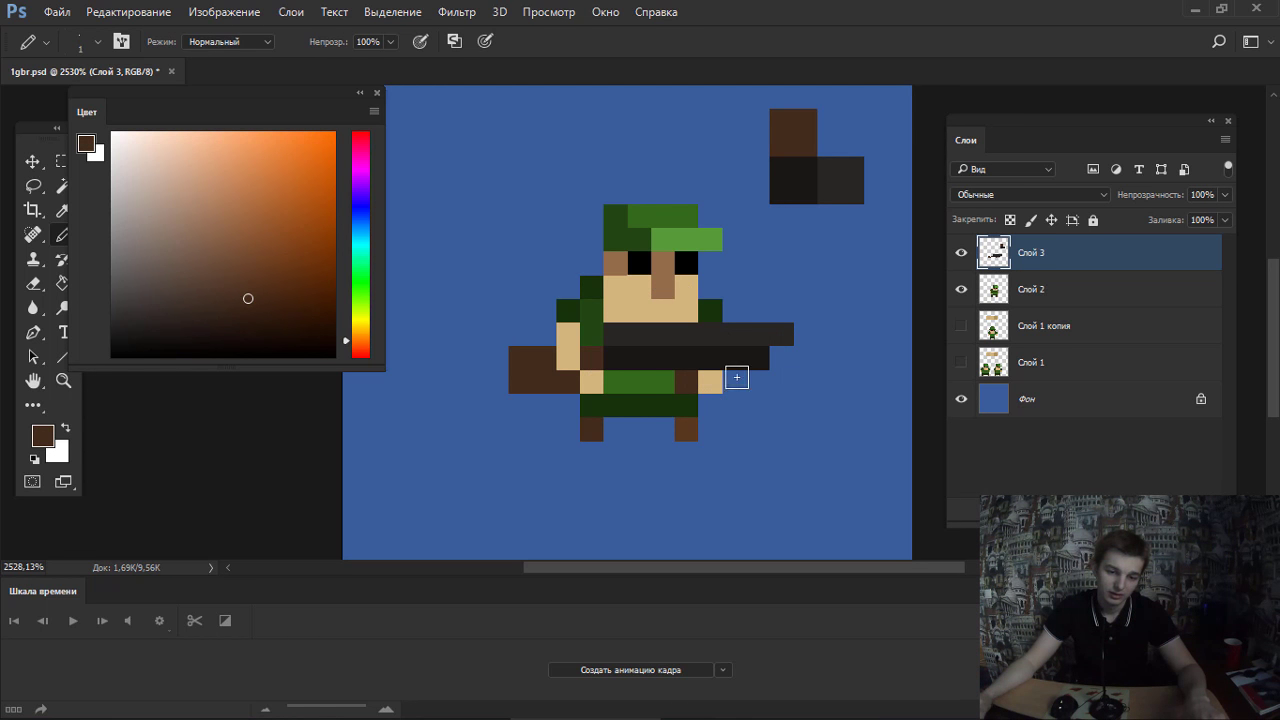
{"action": "left_click", "coordinate": [686, 358]}
{"action": "left_click", "coordinate": [734, 358]}
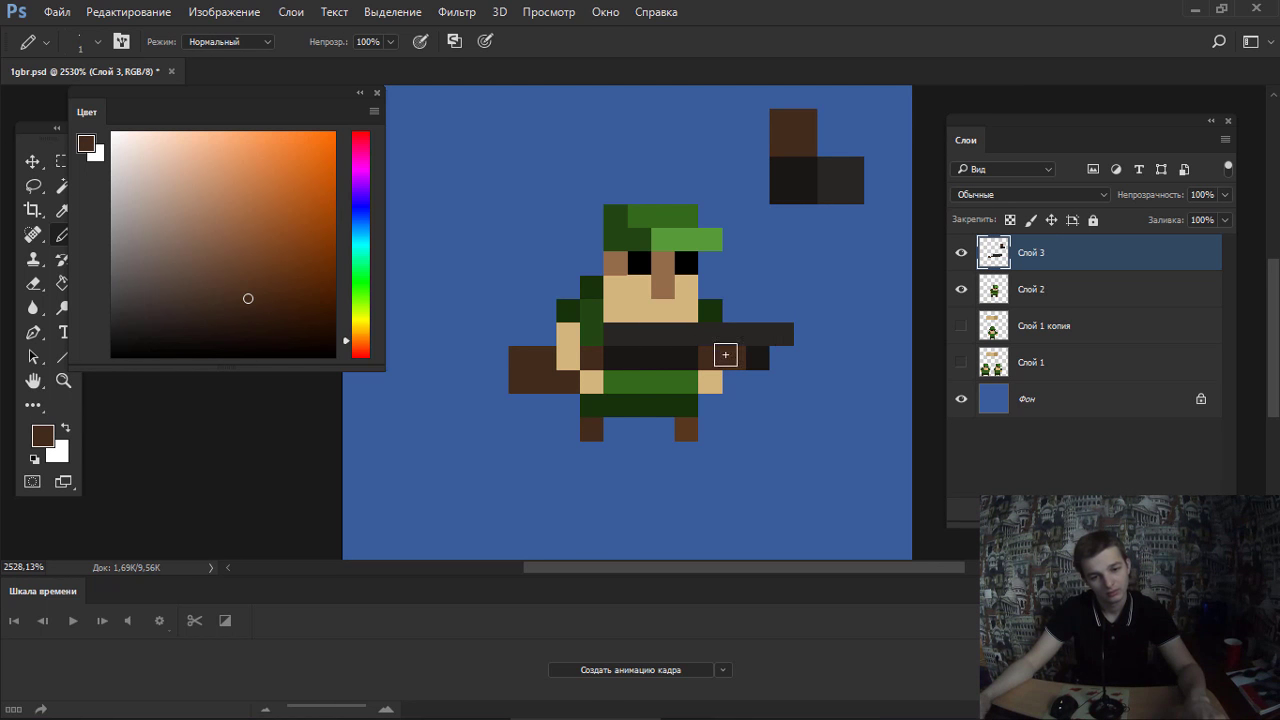
Resample the gun colours and remove a stray brown pixel above the stock.
{"action": "mouse_move", "coordinate": [727, 330]}
{"action": "left_mouse_down"}
{"action": "mouse_move", "coordinate": [629, 400]}
{"action": "mouse_move", "coordinate": [711, 366]}
{"action": "mouse_move", "coordinate": [686, 351]}
{"action": "mouse_move", "coordinate": [729, 334]}
{"action": "left_mouse_up"}
{"action": "left_click", "coordinate": [745, 335], "text": "alt"}
{"action": "left_click", "coordinate": [768, 311]}
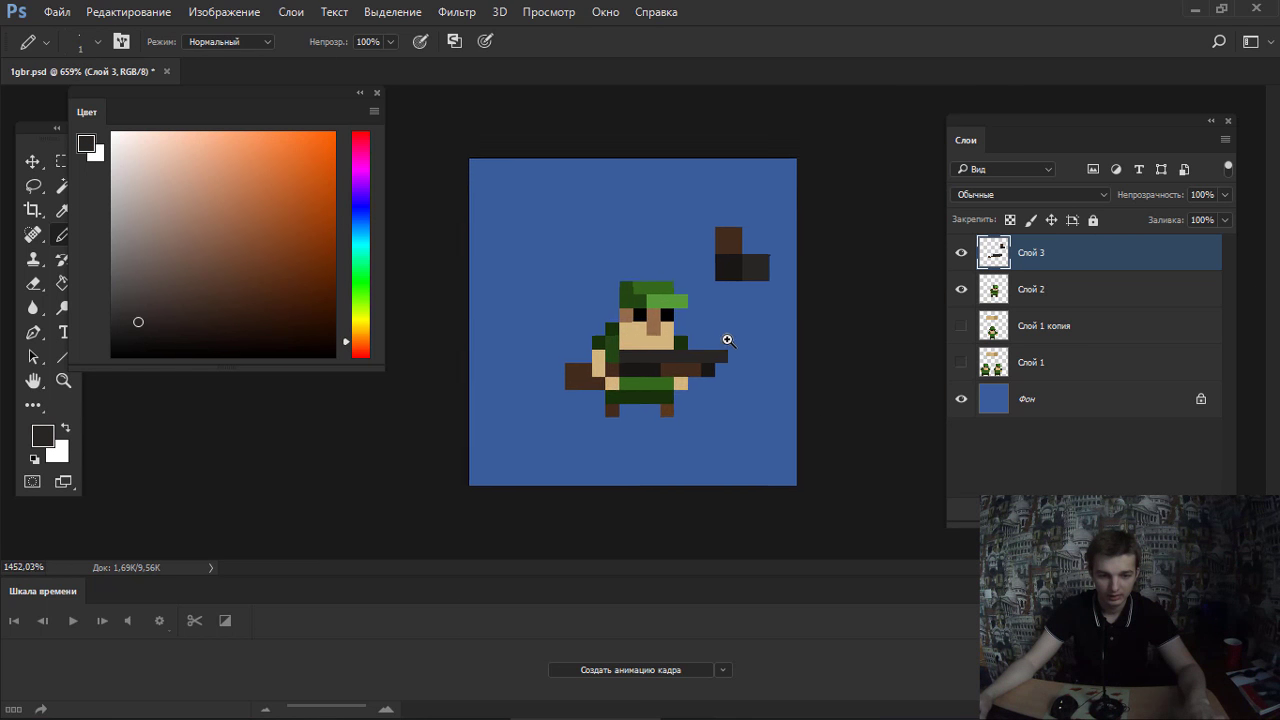
{"action": "left_click", "coordinate": [574, 378], "text": "alt"}
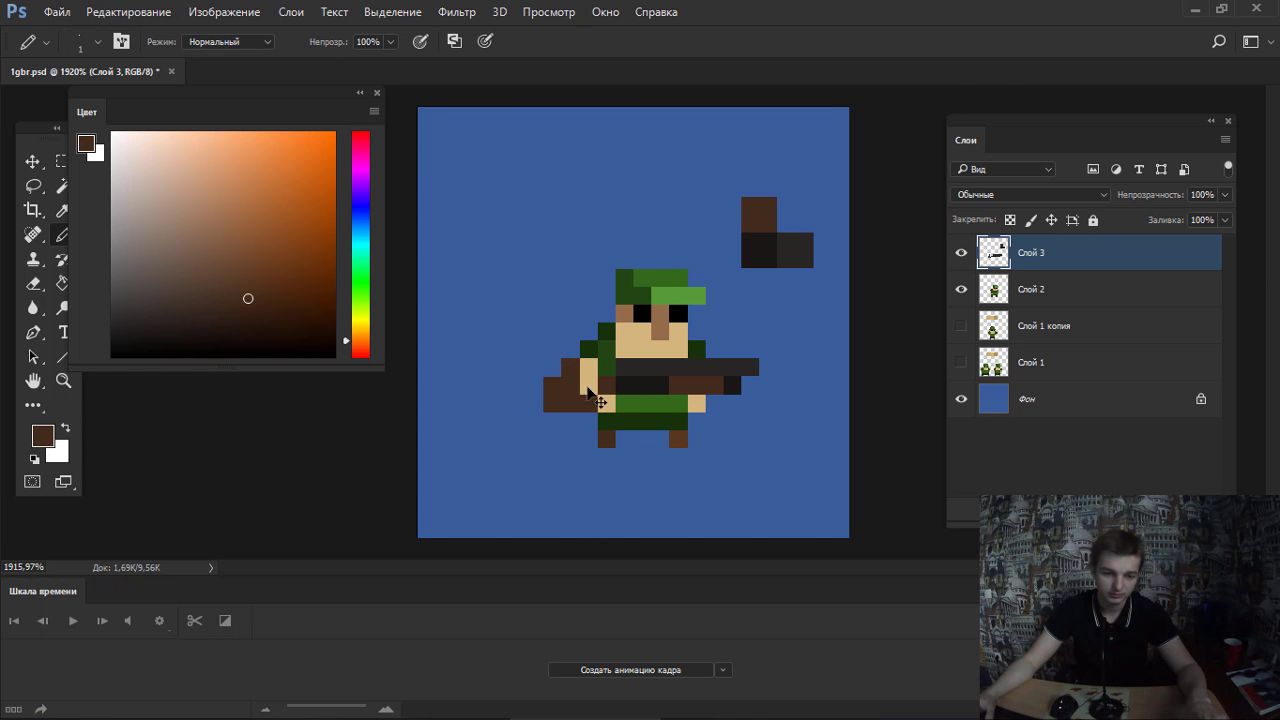
{"action": "key", "text": "ctrl+z"}
{"action": "key", "text": "e"}
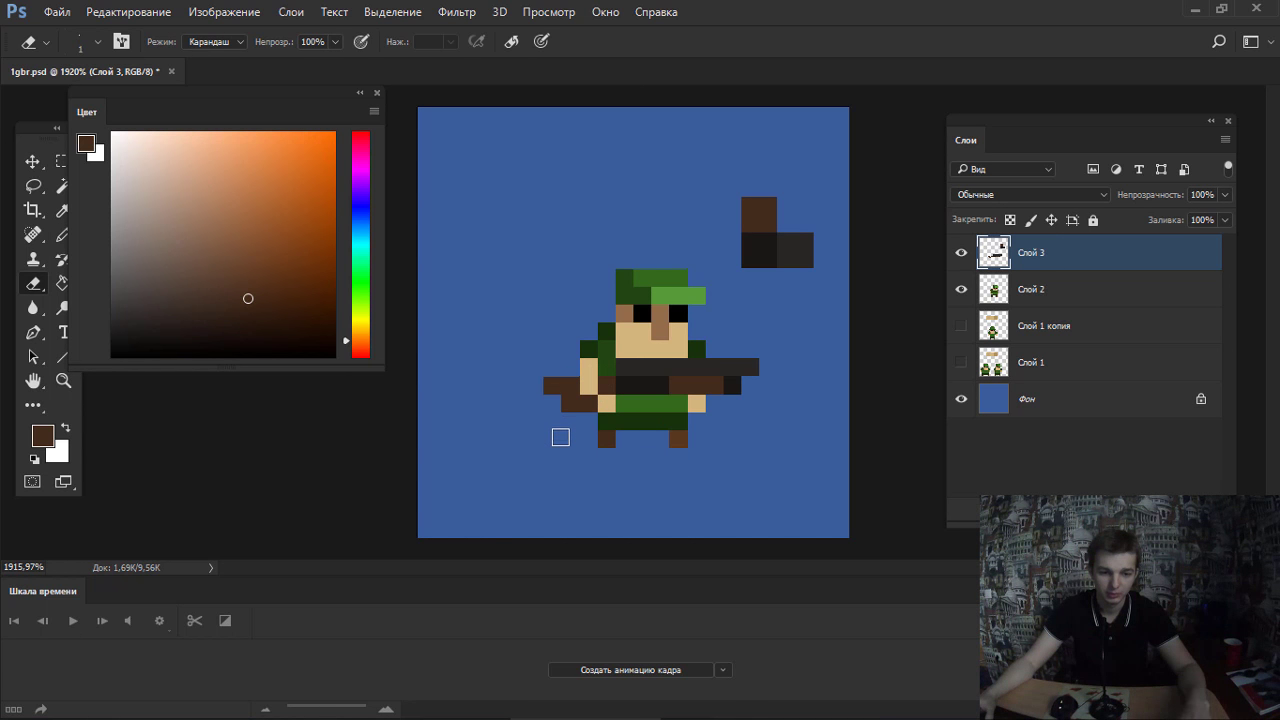
{"action": "mouse_move", "coordinate": [564, 430]}
{"action": "left_mouse_down"}
{"action": "mouse_move", "coordinate": [484, 392]}
{"action": "mouse_move", "coordinate": [511, 402]}
{"action": "left_mouse_up"}
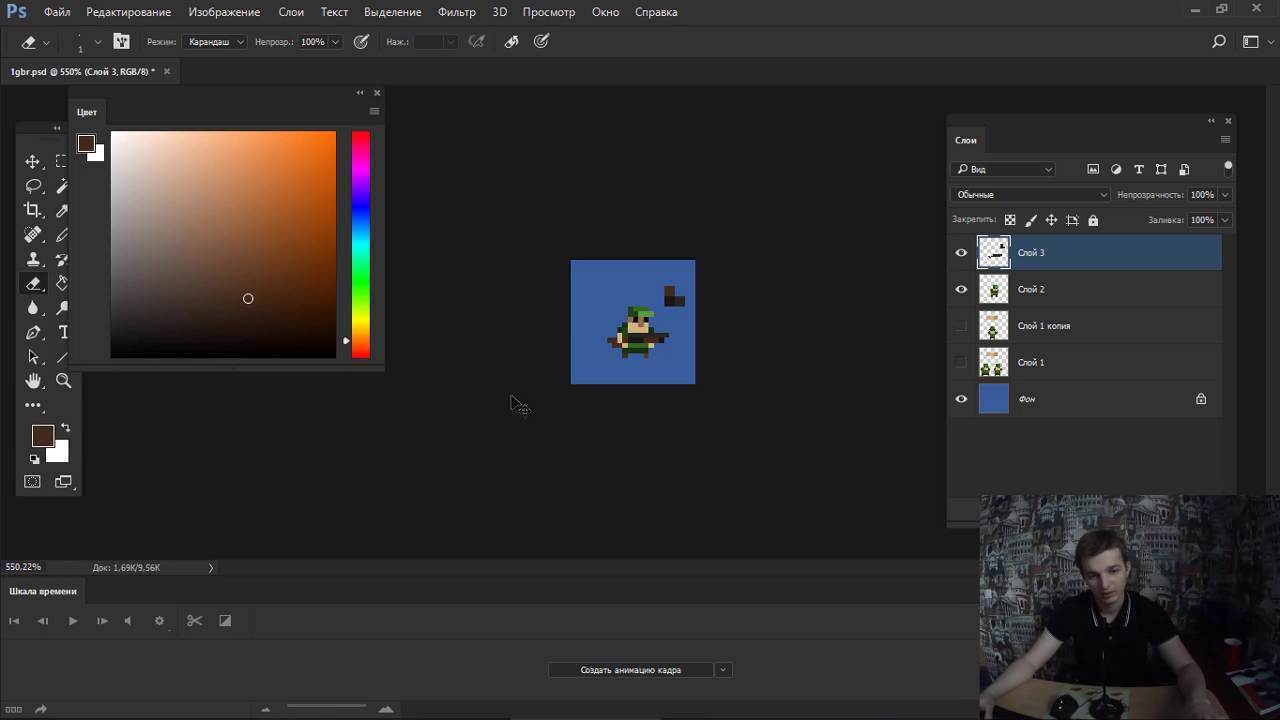
{"action": "mouse_move", "coordinate": [640, 355]}
{"action": "left_mouse_down"}
{"action": "mouse_move", "coordinate": [597, 347]}
{"action": "mouse_move", "coordinate": [755, 383]}
{"action": "left_mouse_up"}
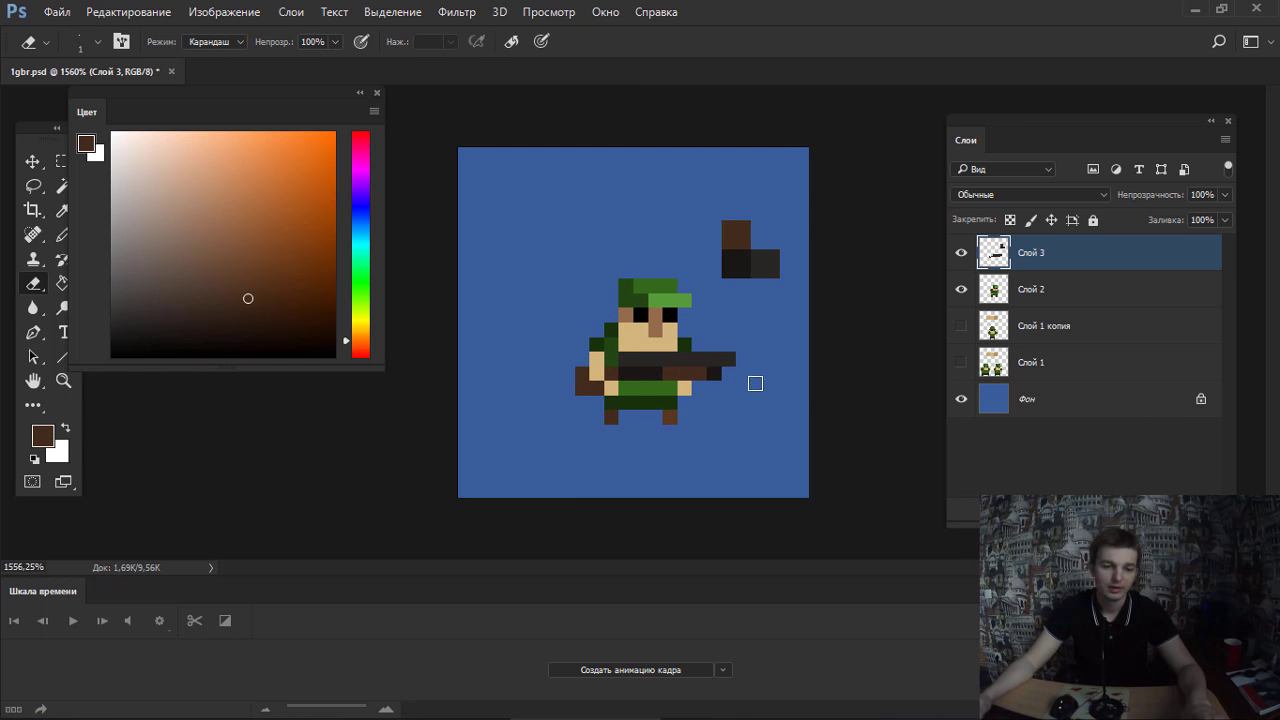
Try a lighter grey highlight along the gun, undoing the unwanted strokes.
{"action": "key", "text": "b"}
{"action": "left_click", "coordinate": [680, 353], "text": "alt"}
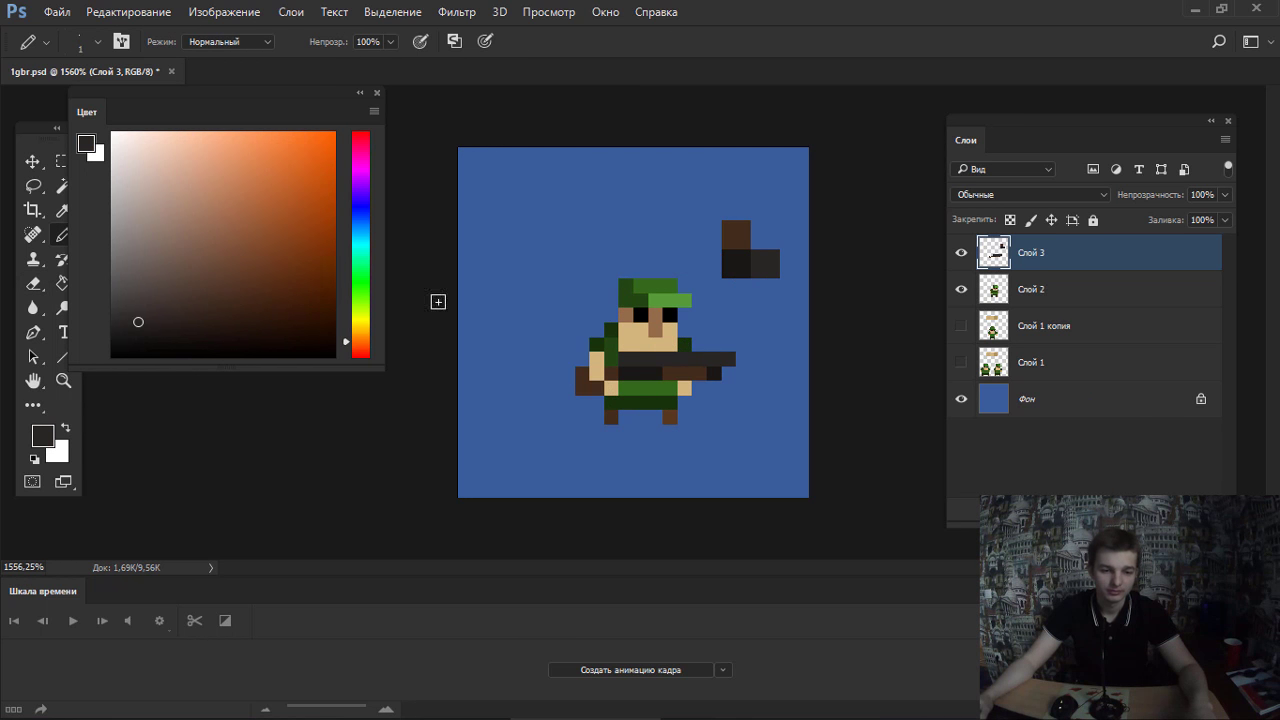
{"action": "left_click", "coordinate": [131, 300]}
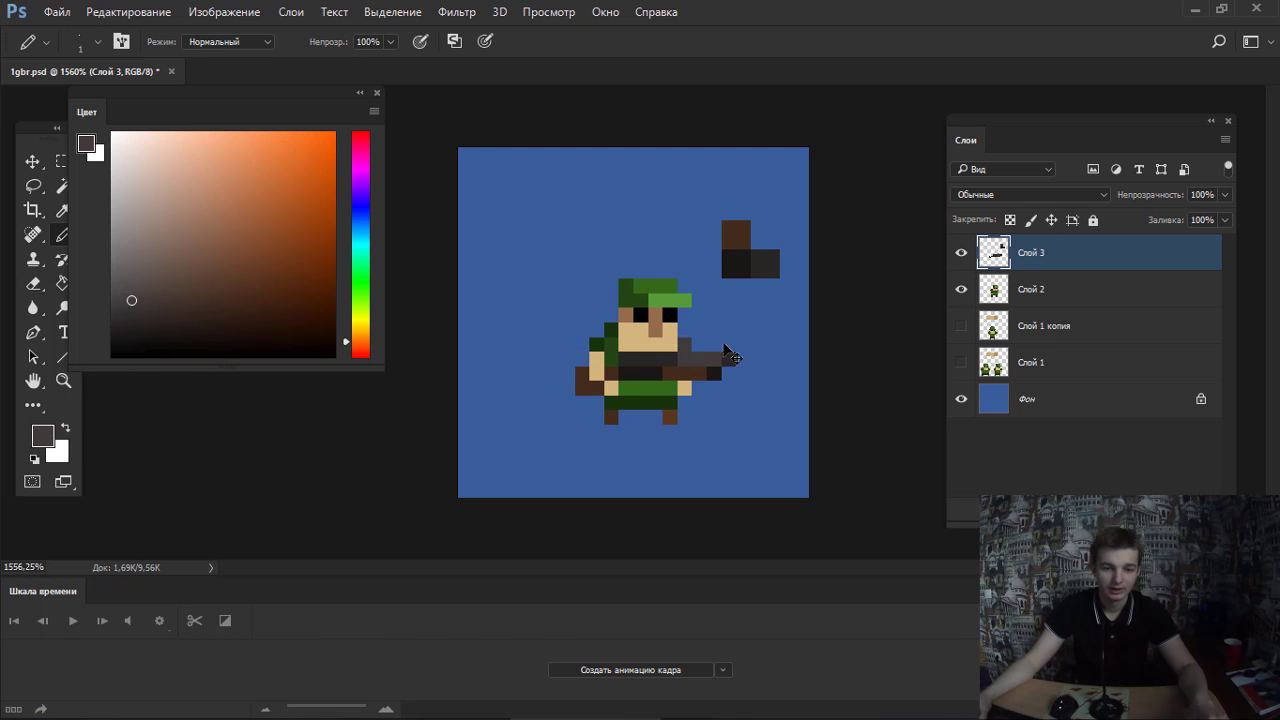
{"action": "left_click_drag", "start_coordinate": [655, 358], "coordinate": [705, 358]}
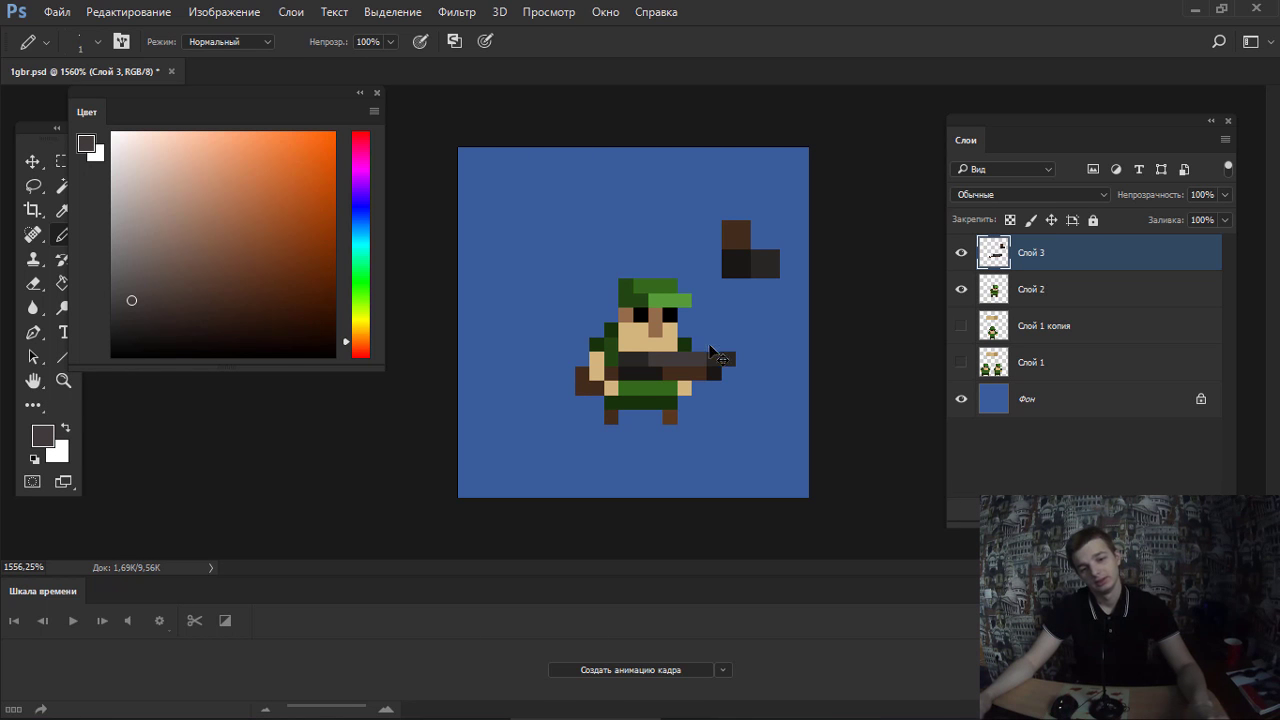
{"action": "key", "text": "ctrl+z"}
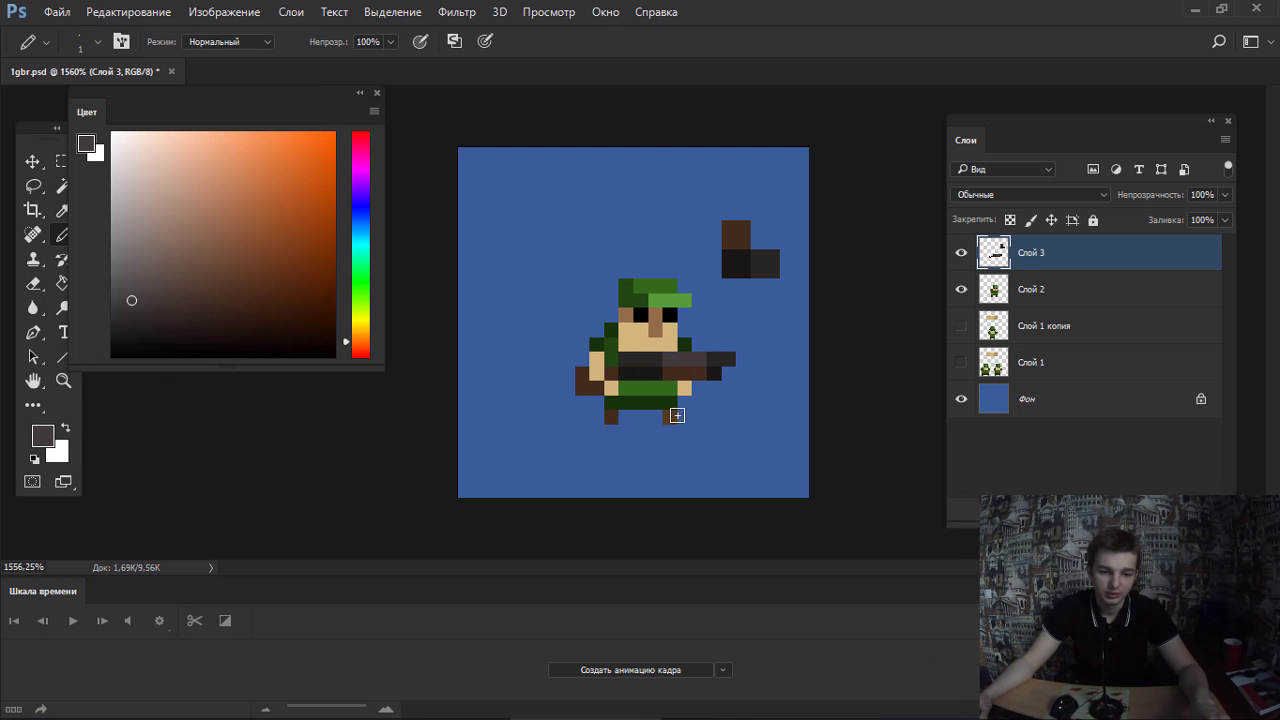
{"action": "key", "text": "ctrl+z"}
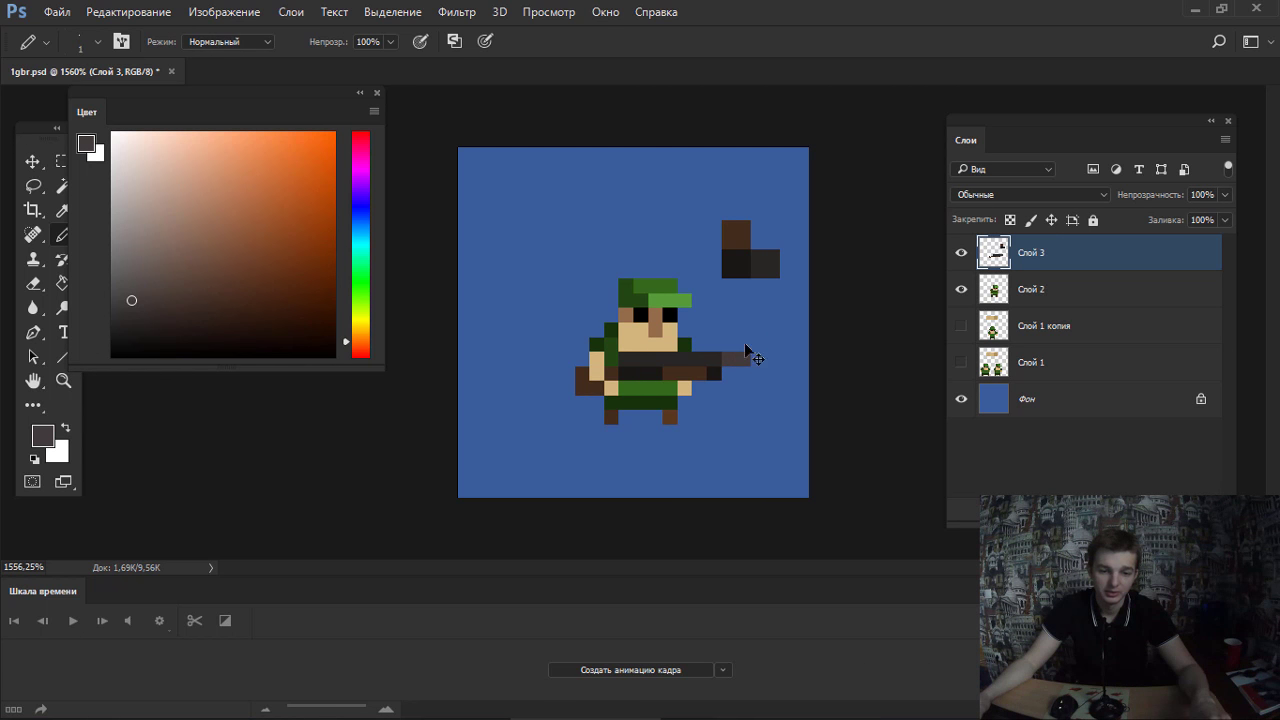
{"action": "scroll", "coordinate": [745, 350], "scroll_direction": "down", "scroll_amount": 3}
Duplicate Фон and shift the copy with Hue -8, Saturation +23, Lightness +5.
{"action": "left_click", "coordinate": [993, 400]}
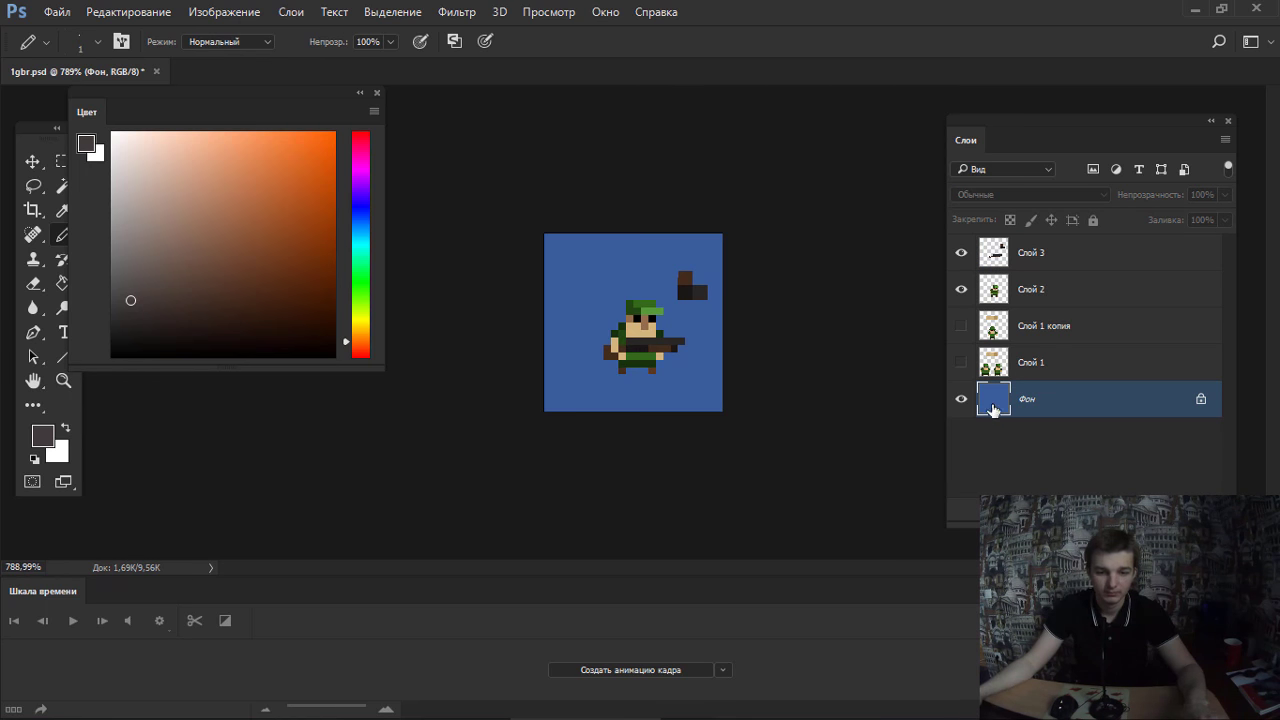
{"action": "key", "text": "ctrl+j"}
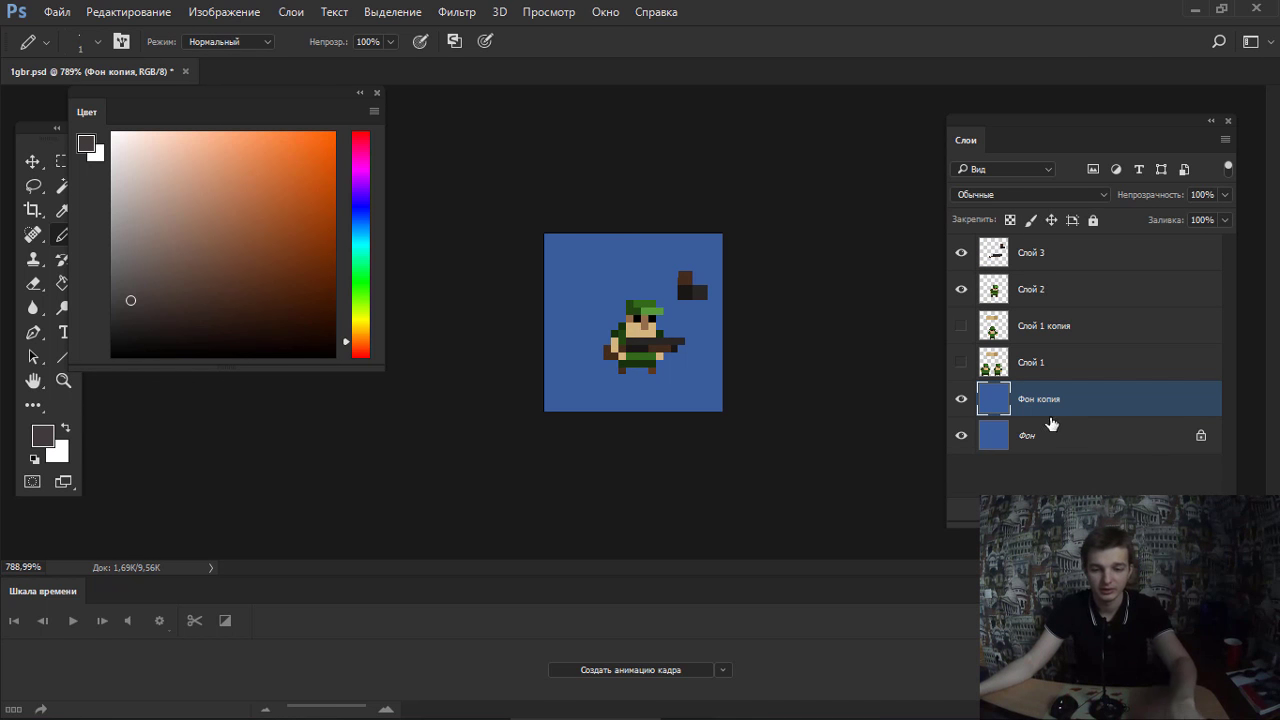
{"action": "key", "text": "ctrl+u"}
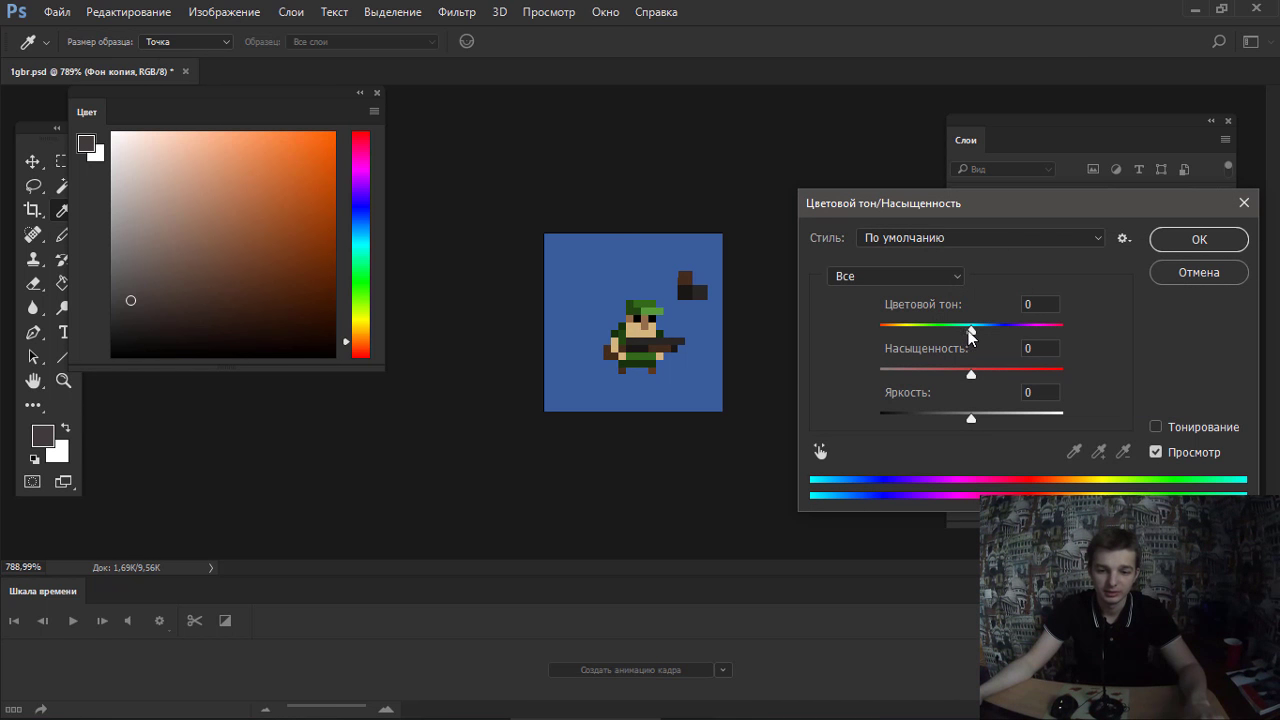
{"action": "mouse_move", "coordinate": [971, 330]}
{"action": "left_mouse_down"}
{"action": "mouse_move", "coordinate": [950, 331]}
{"action": "mouse_move", "coordinate": [962, 336]}
{"action": "left_mouse_up"}
{"action": "left_click_drag", "start_coordinate": [971, 418], "coordinate": [987, 422]}
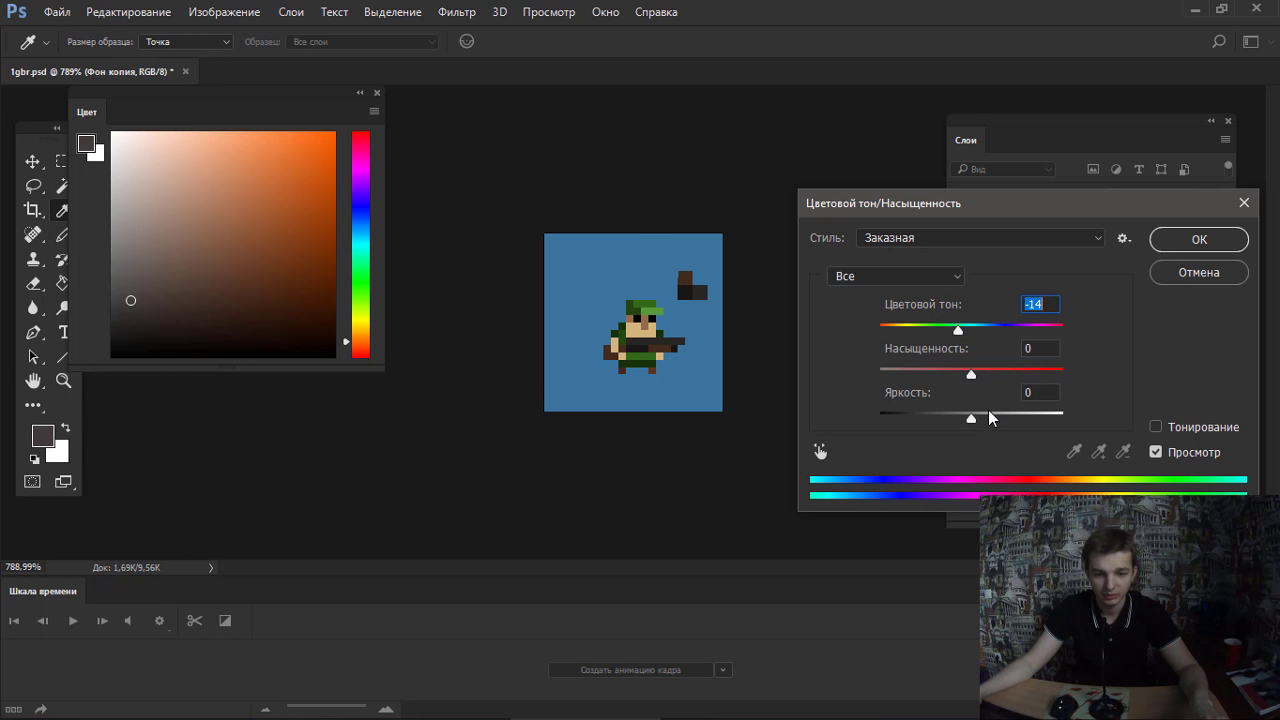
{"action": "mouse_move", "coordinate": [971, 374]}
{"action": "left_mouse_down"}
{"action": "mouse_move", "coordinate": [993, 374]}
{"action": "mouse_move", "coordinate": [966, 339]}
{"action": "left_mouse_up"}
{"action": "left_click_drag", "start_coordinate": [984, 414], "coordinate": [977, 420]}
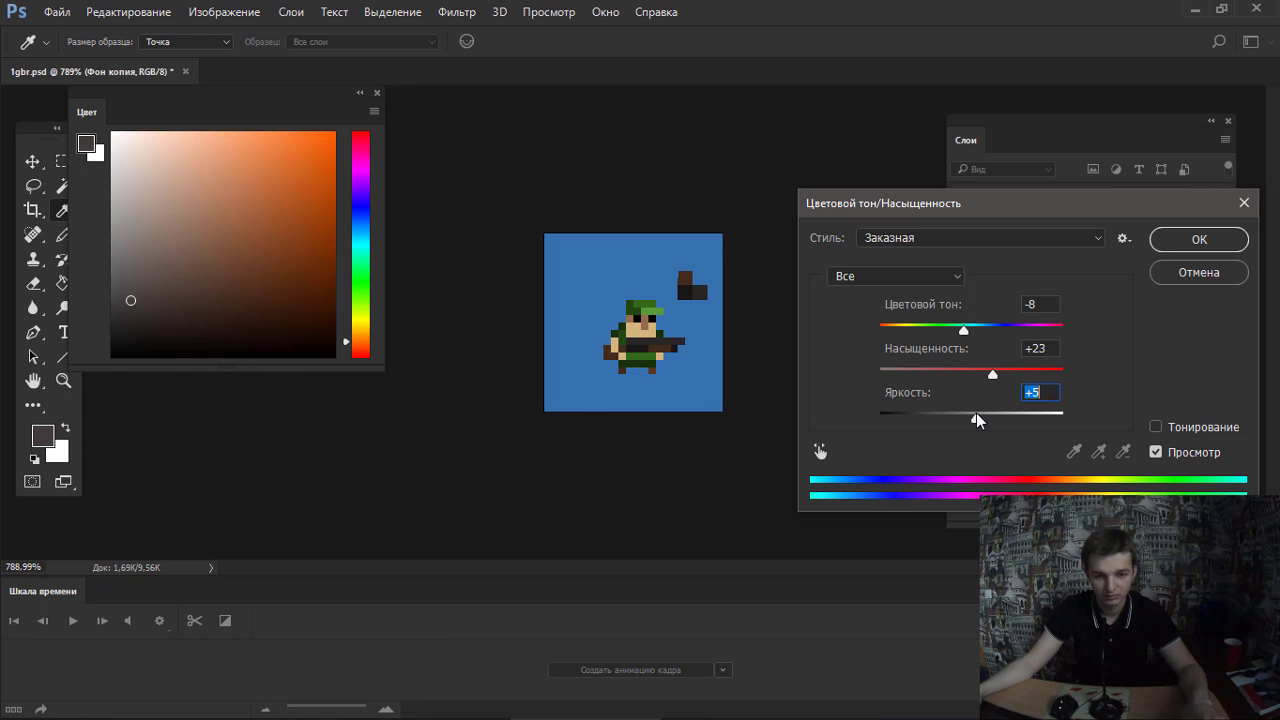
{"action": "left_click", "coordinate": [1160, 240]}
{"action": "key", "text": "b"}
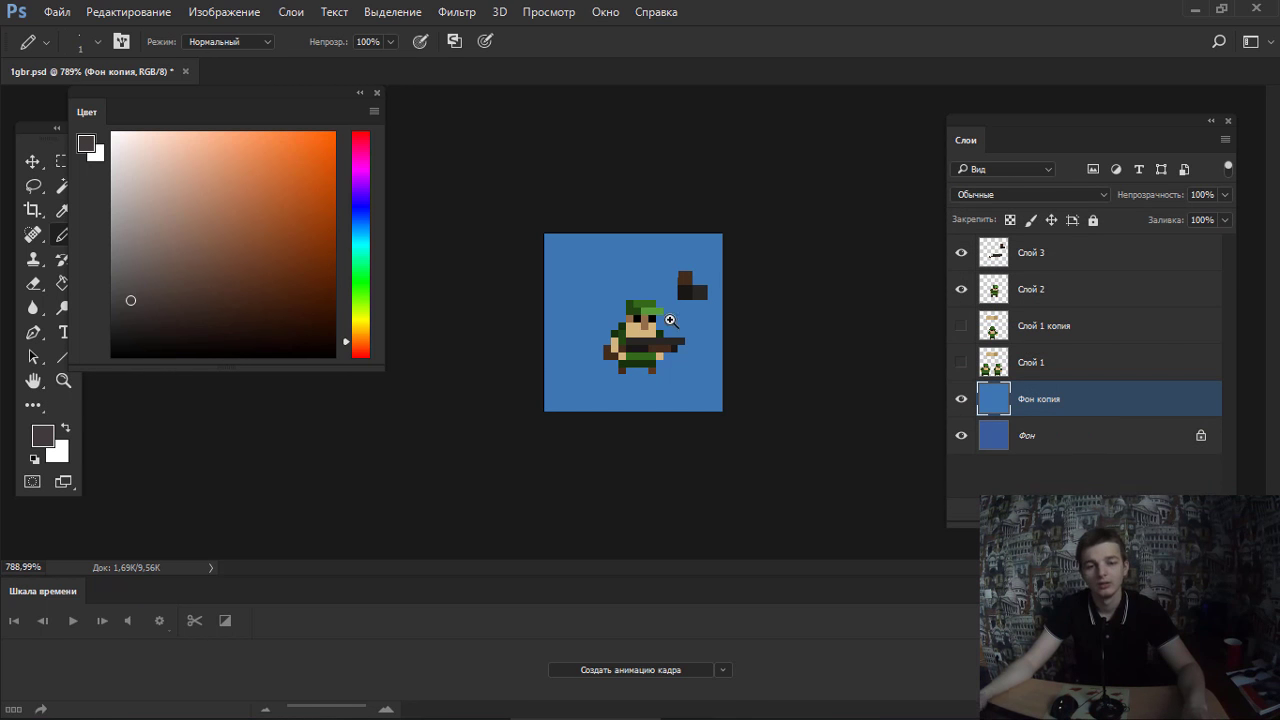
{"action": "scroll", "coordinate": [700, 330], "scroll_direction": "down", "scroll_amount": 2}
{"action": "scroll", "coordinate": [780, 370], "scroll_direction": "up", "scroll_amount": 2}
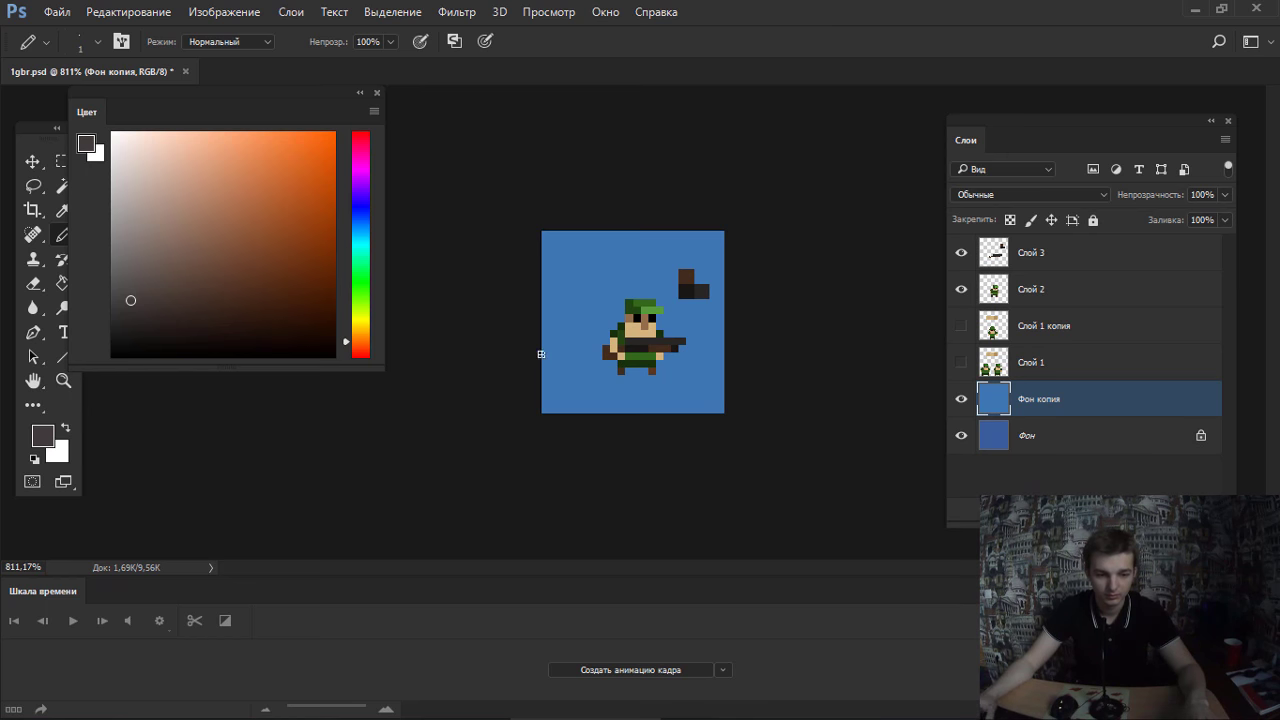
Draw a dark blue waterline across the landscape and fill the water area below it.
{"action": "left_click_drag", "start_coordinate": [541, 354], "coordinate": [762, 333]}
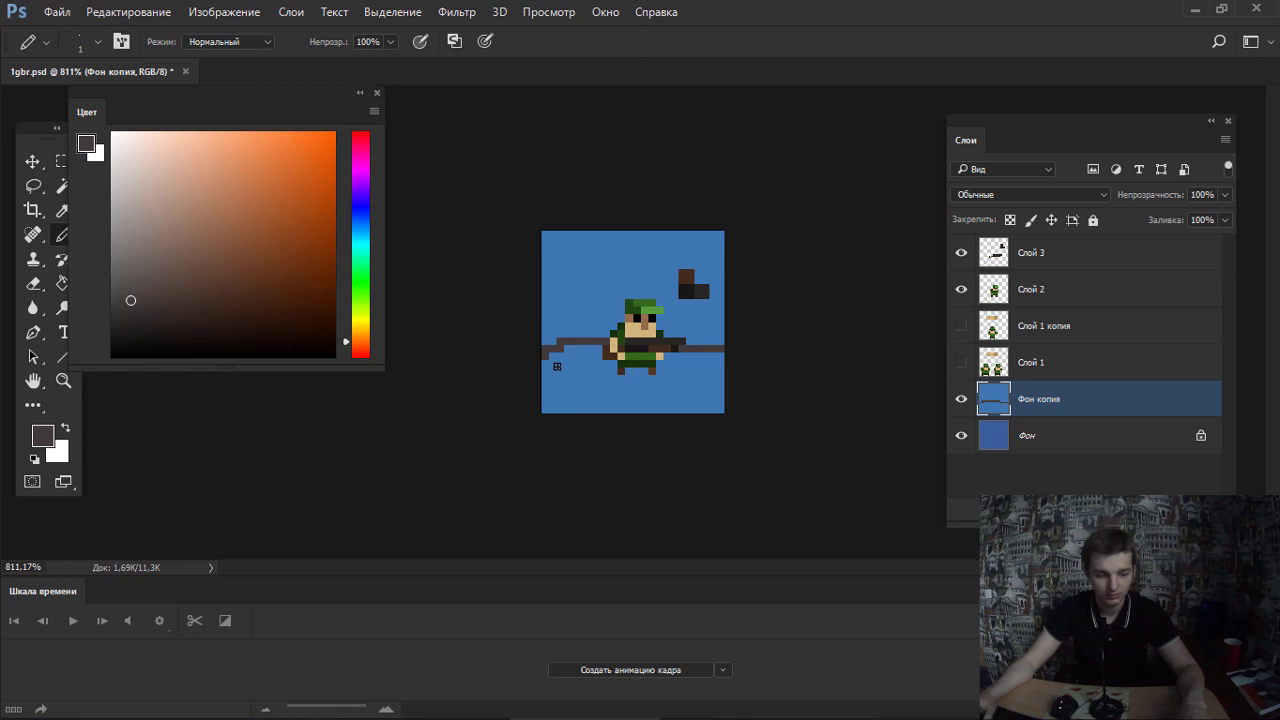
{"action": "key", "text": "ctrl+z"}
{"action": "left_click", "coordinate": [580, 351], "text": "alt"}
{"action": "left_click", "coordinate": [266, 251]}
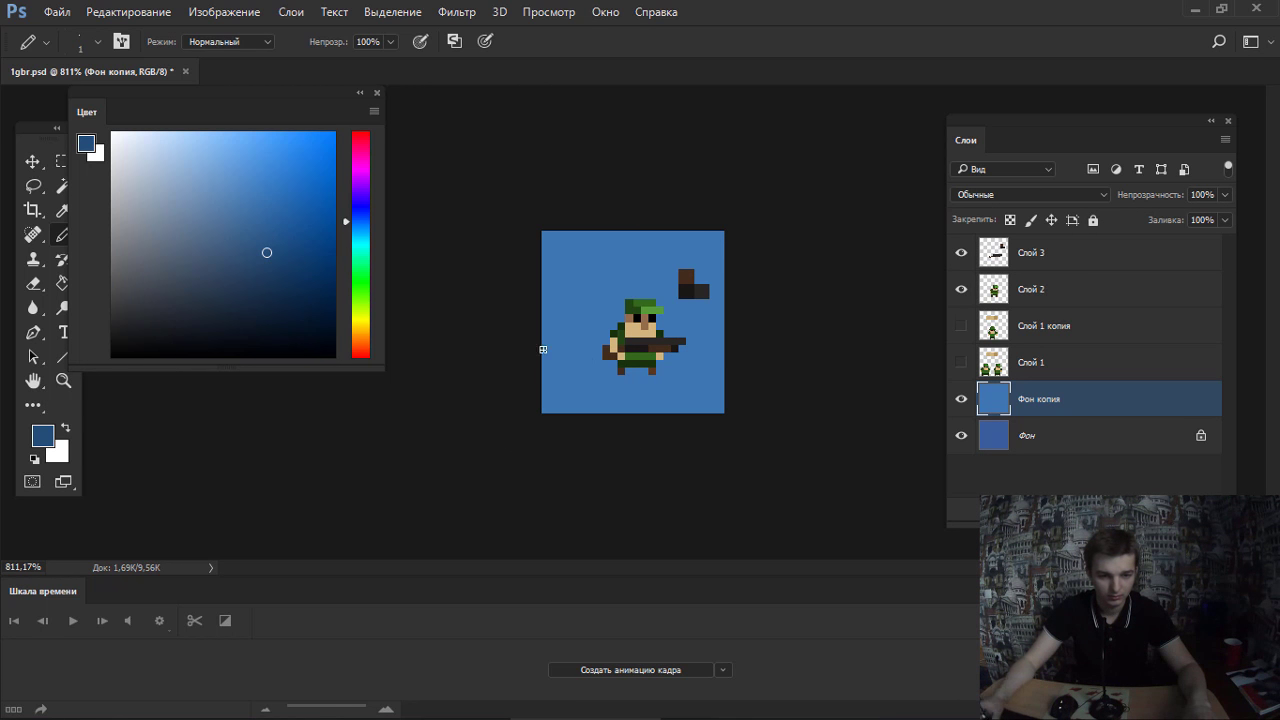
{"action": "left_click_drag", "start_coordinate": [540, 368], "coordinate": [726, 355]}
{"action": "key", "text": "h"}
{"action": "key", "text": "b"}
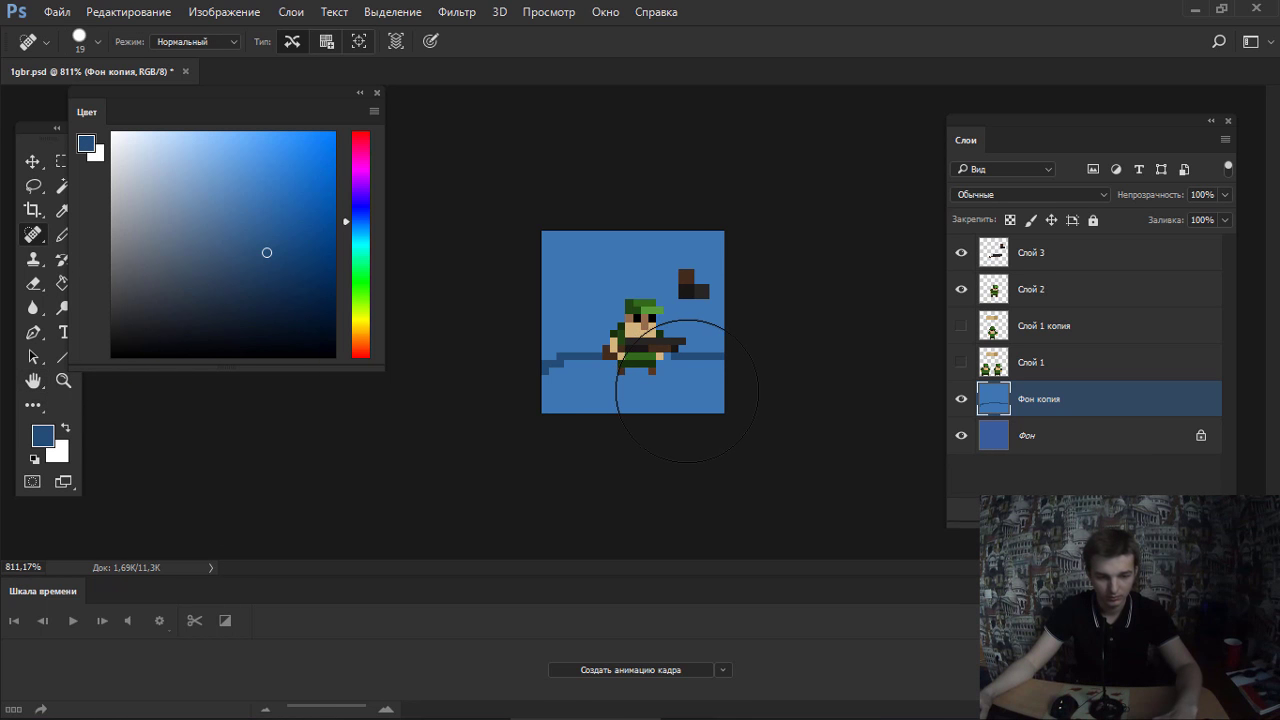
{"action": "key", "text": "g"}
{"action": "left_click", "coordinate": [697, 410]}
{"action": "key", "text": "b"}
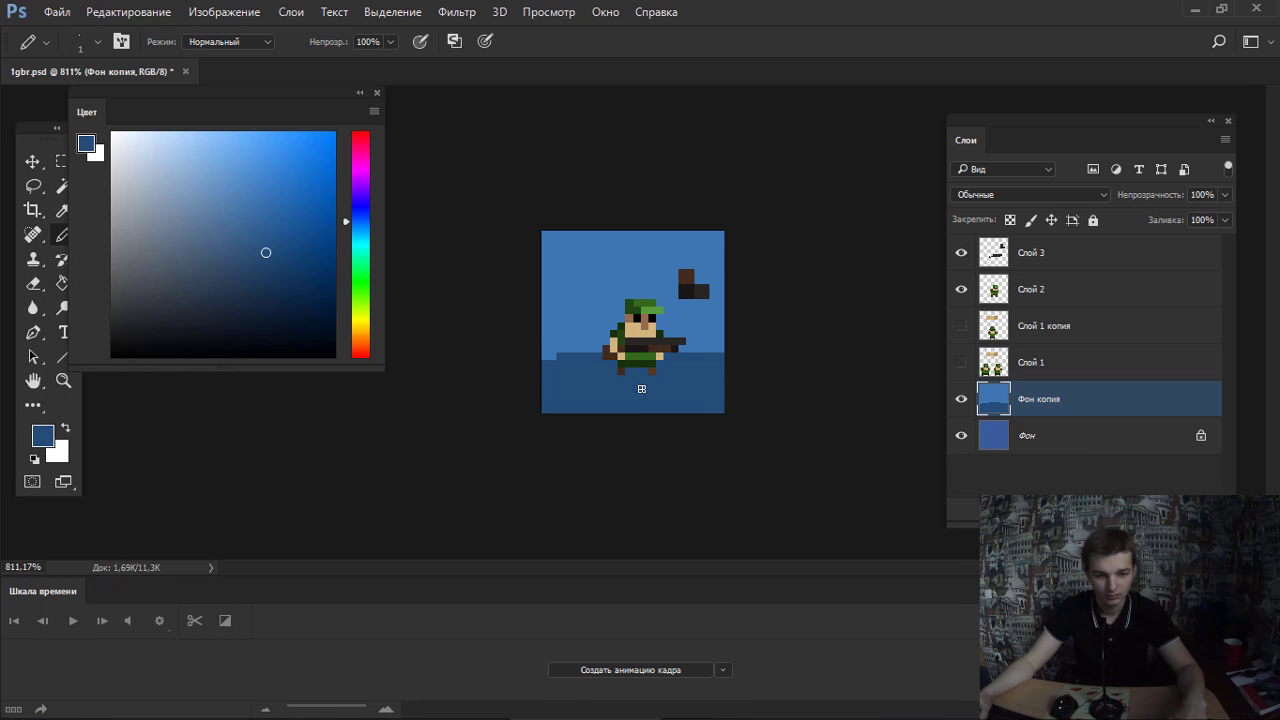
Add a darker blue bottom band and a dark green ground line along the bottom.
{"action": "left_click", "coordinate": [279, 283]}
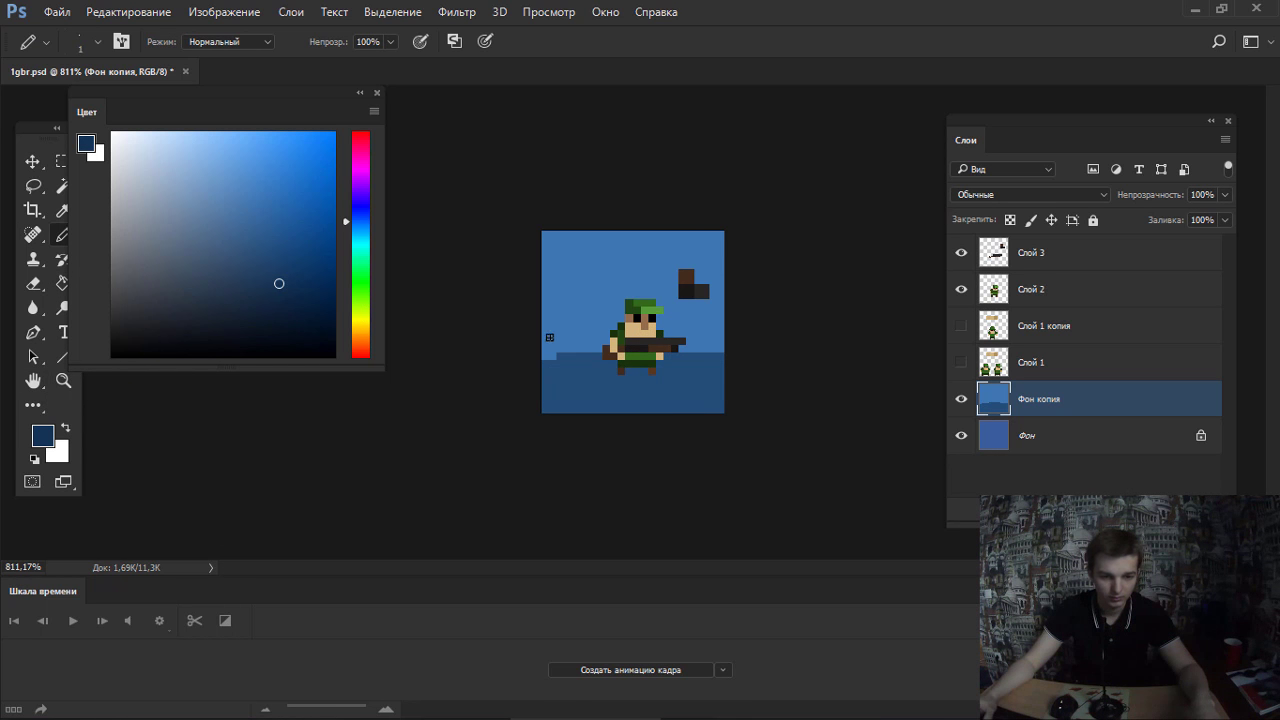
{"action": "left_click_drag", "start_coordinate": [543, 388], "coordinate": [679, 391]}
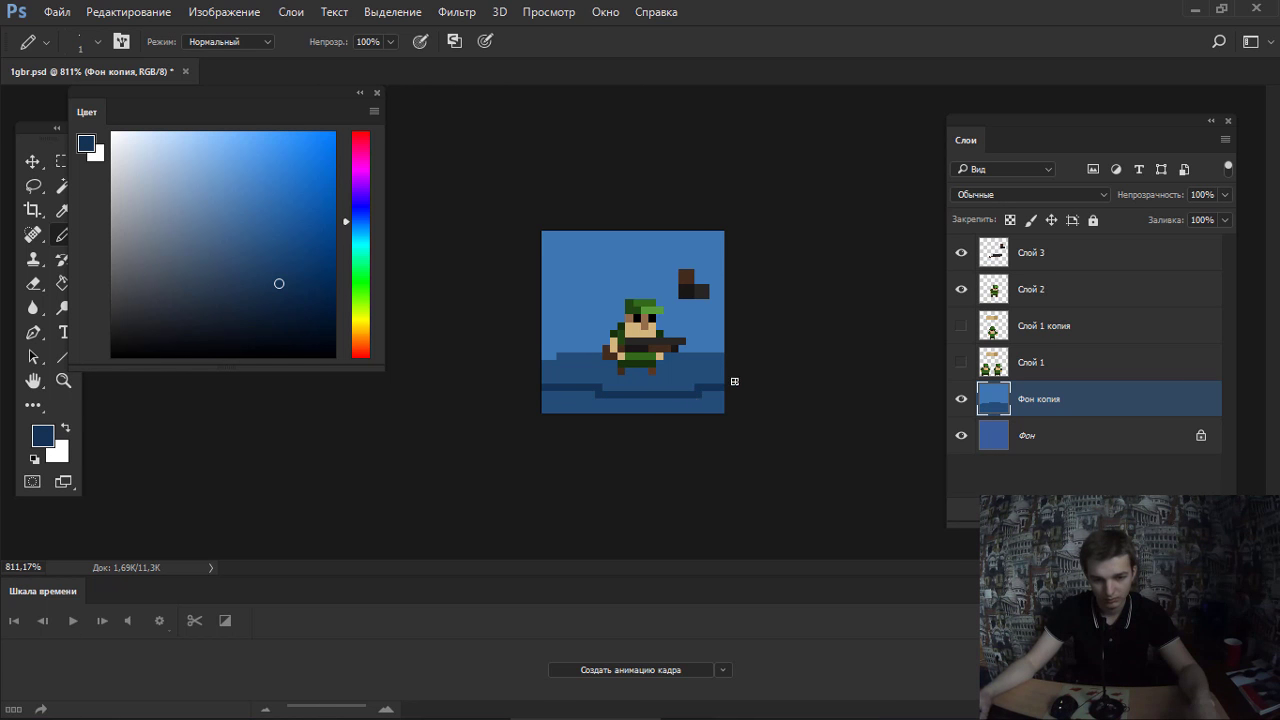
{"action": "key", "text": "g"}
{"action": "left_click", "coordinate": [676, 410]}
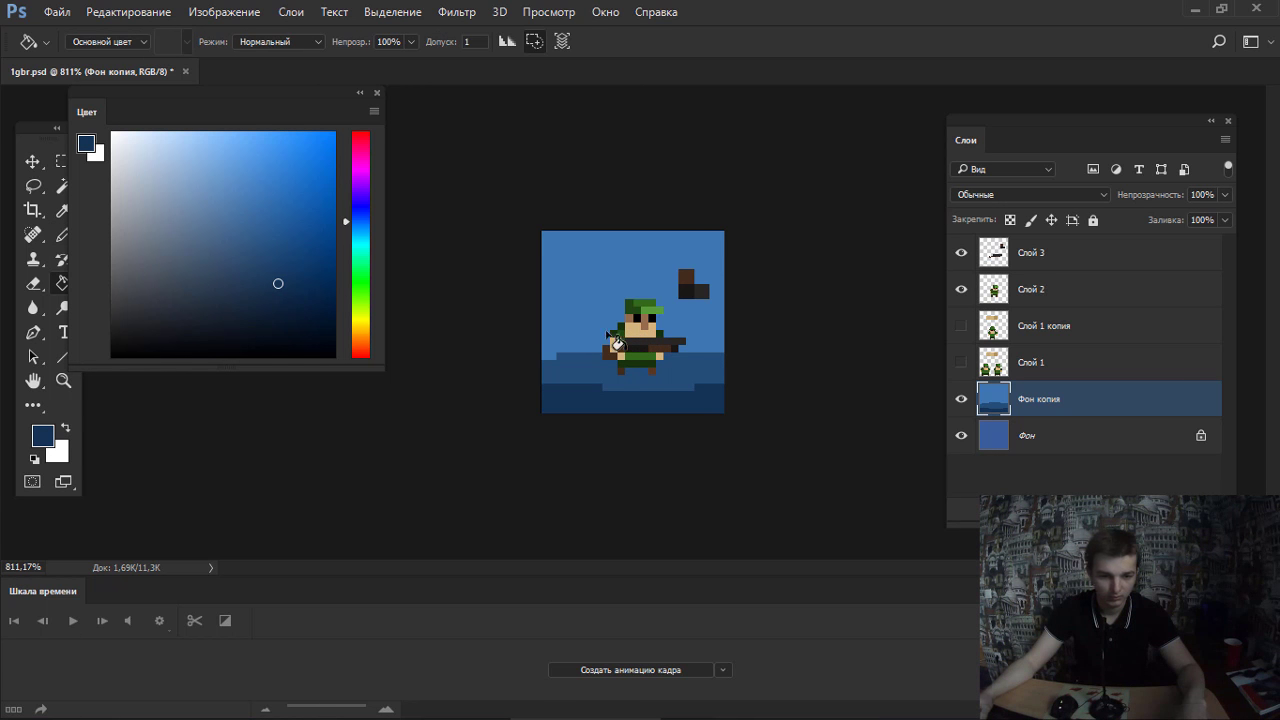
{"action": "key", "text": "b"}
{"action": "left_click", "coordinate": [355, 300]}
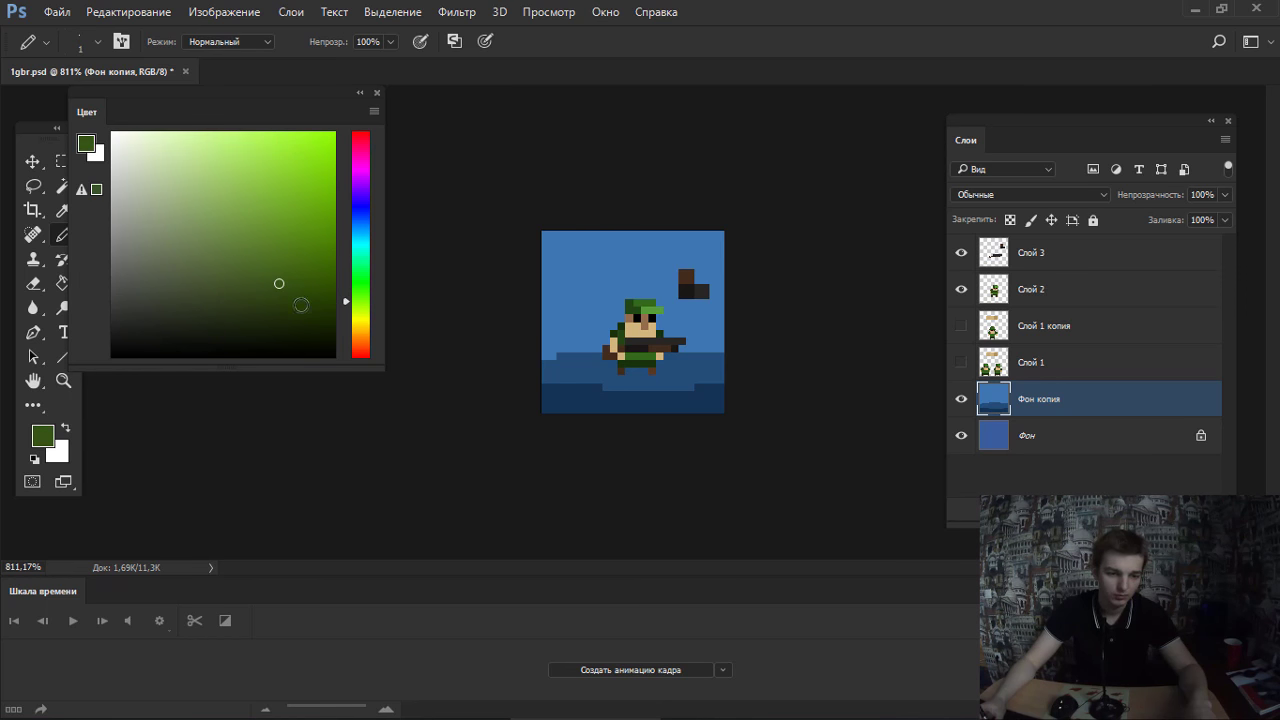
{"action": "left_click", "coordinate": [291, 320]}
{"action": "left_click_drag", "start_coordinate": [656, 413], "coordinate": [726, 412]}
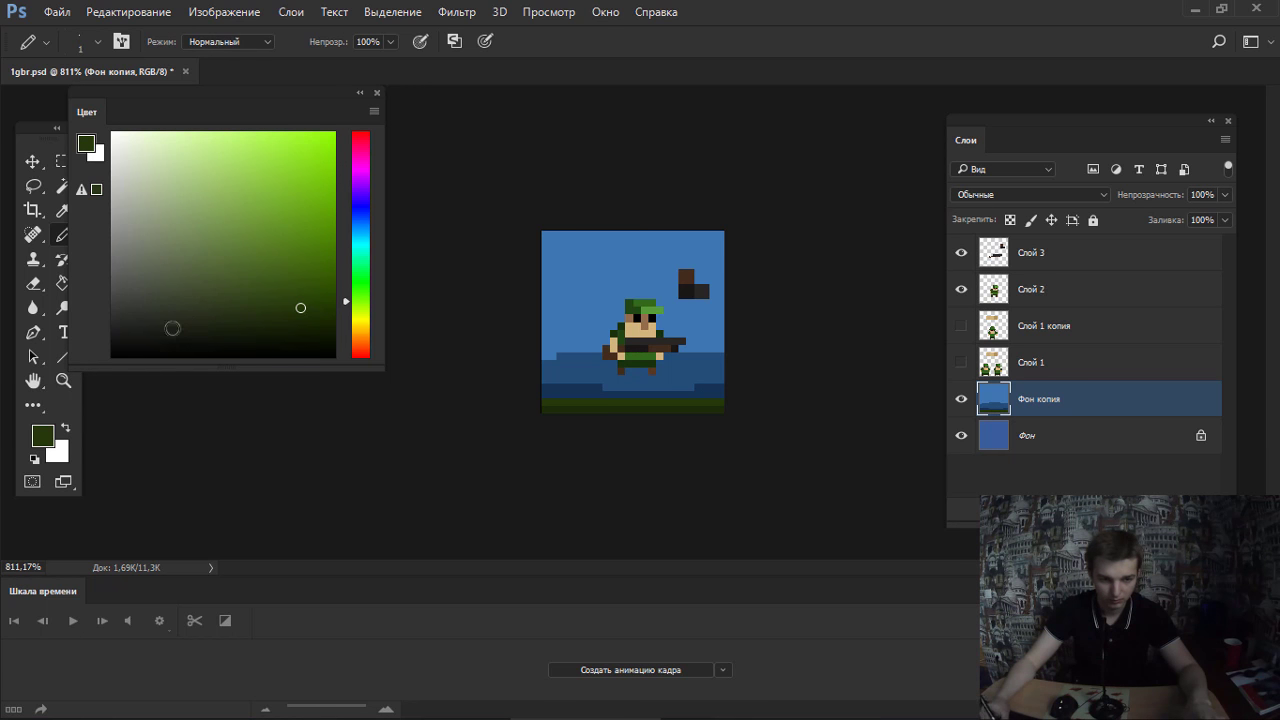
Paint a bumpy row of near-black soil pixels along the canvas bottom.
{"action": "left_click", "coordinate": [161, 333]}
{"action": "left_click", "coordinate": [360, 332]}
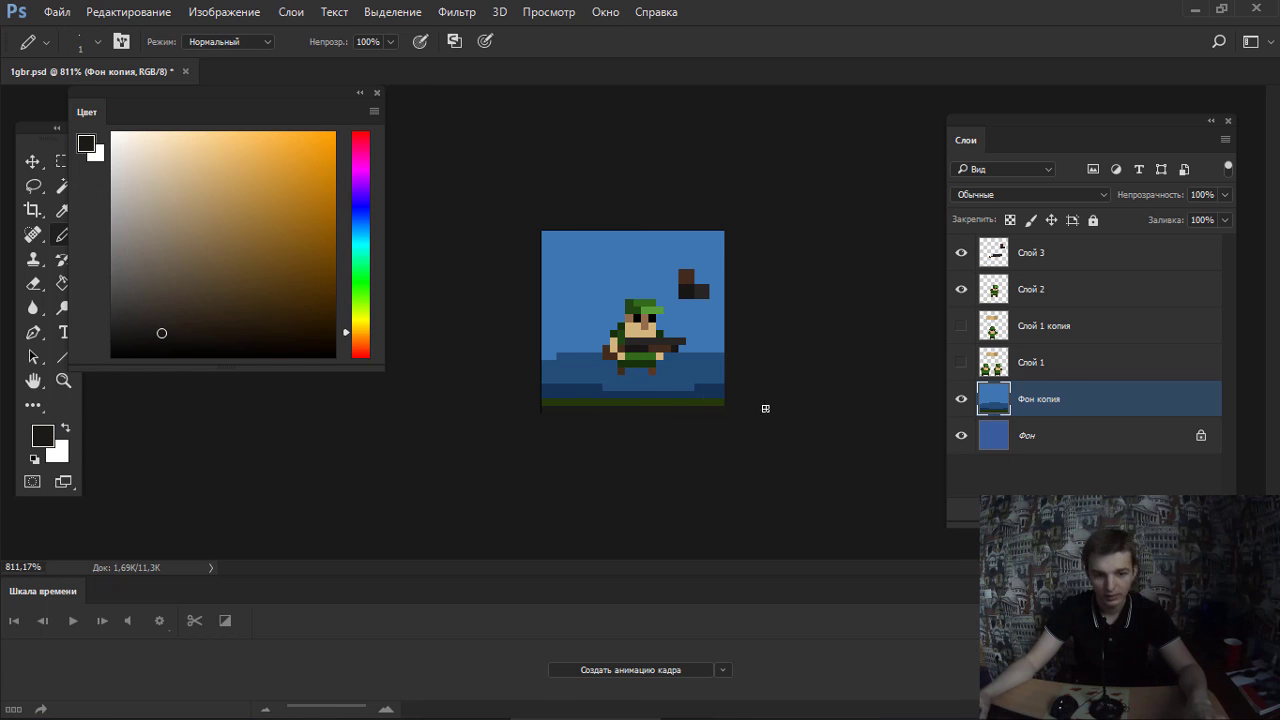
{"action": "left_click", "coordinate": [195, 338]}
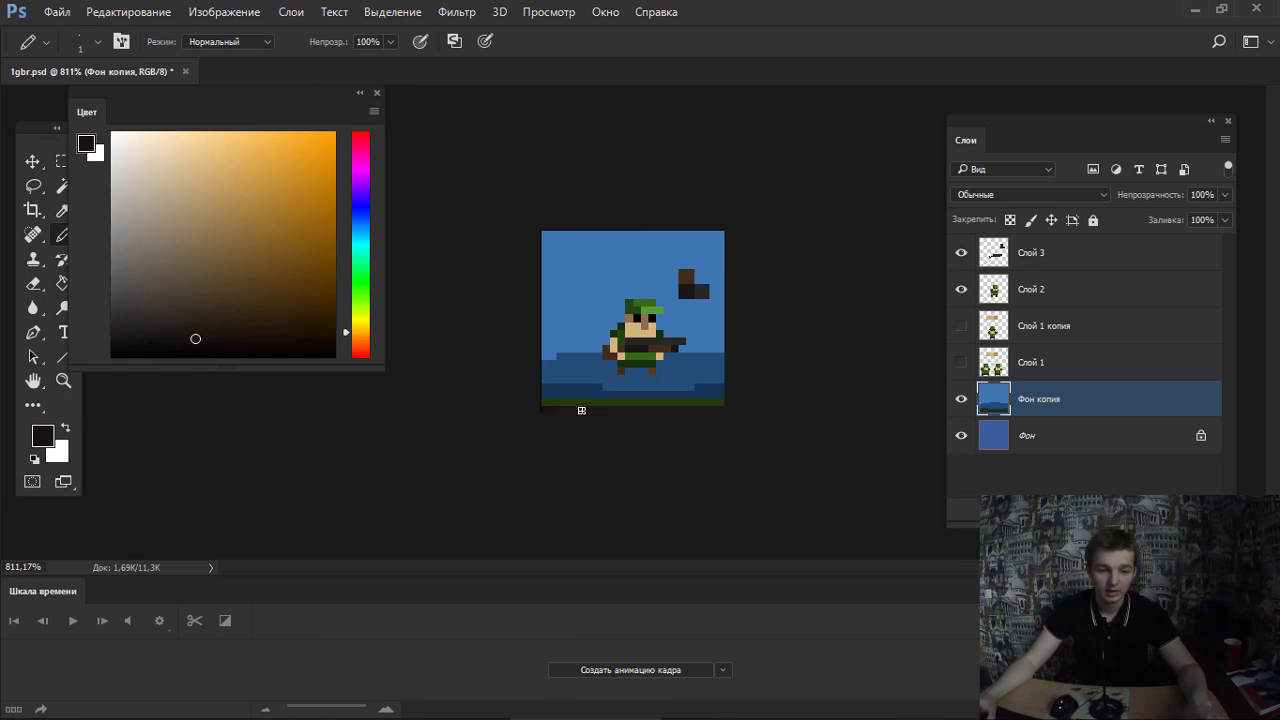
{"action": "left_click_drag", "start_coordinate": [581, 410], "coordinate": [783, 404]}
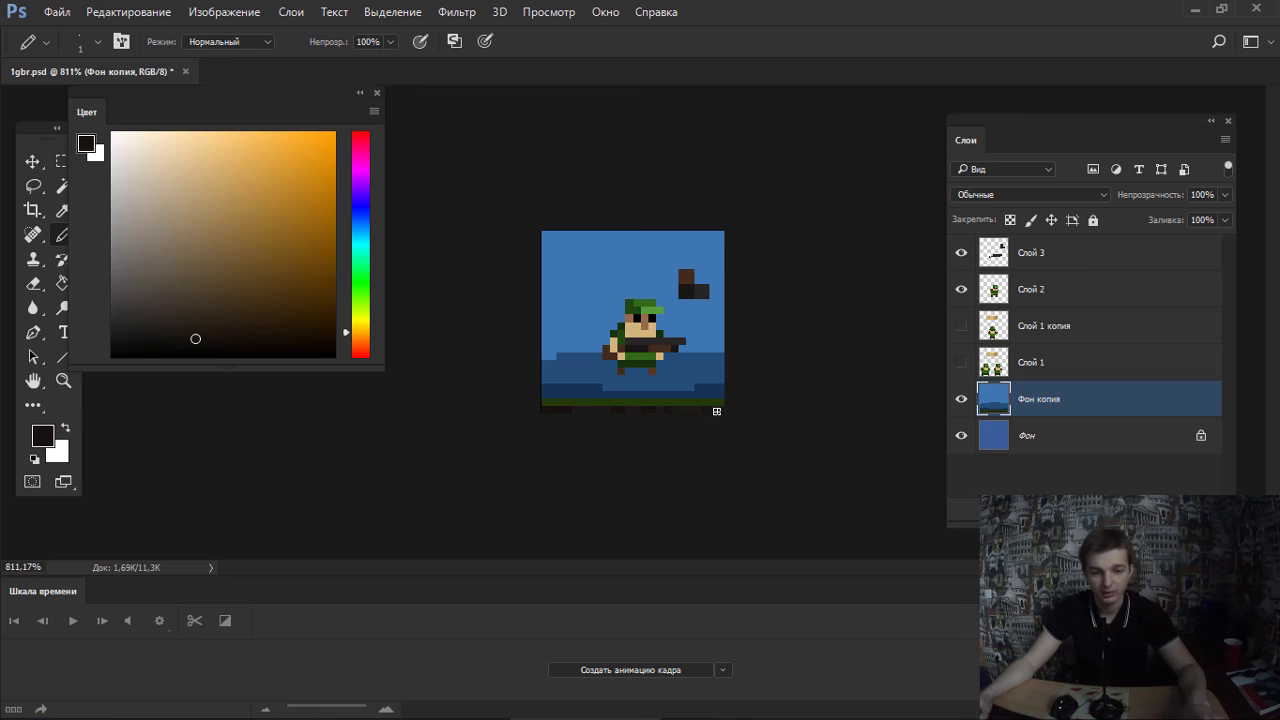
{"action": "left_click", "coordinate": [603, 281], "text": "alt"}
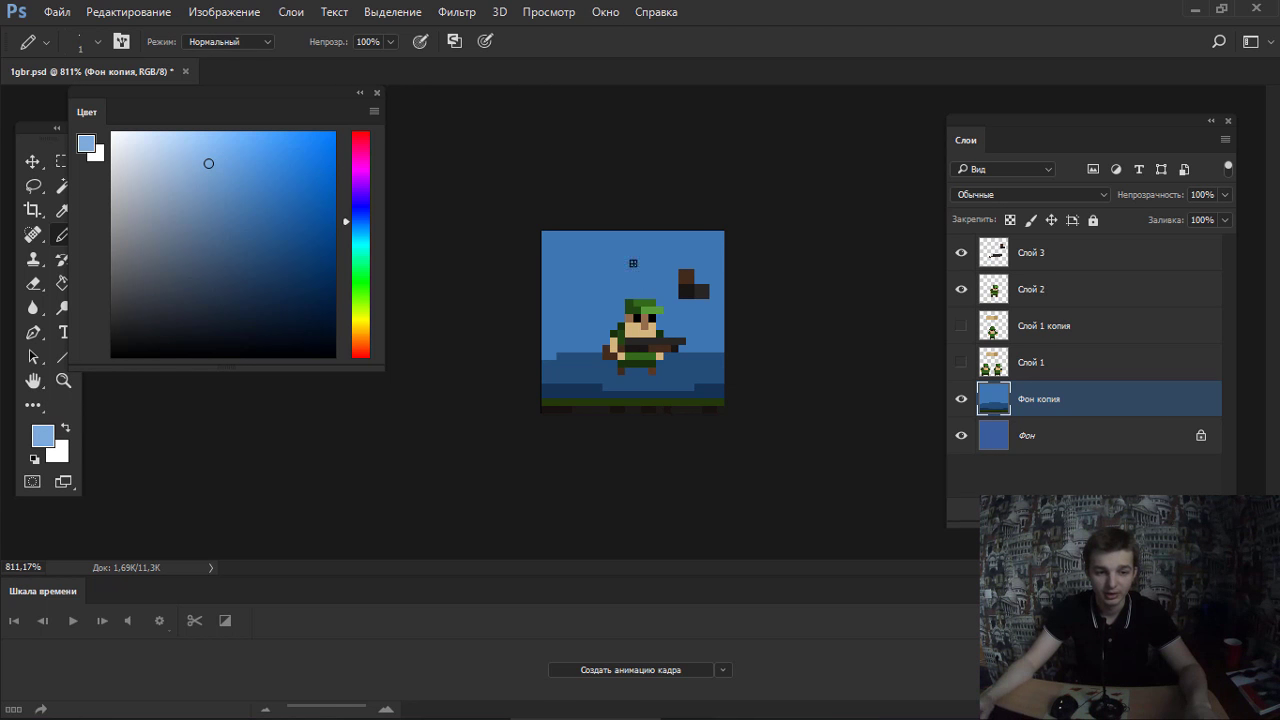
Draw a stepped light-blue cloud edge across the sky, fill above it, then recolour it medium blue.
{"action": "left_click", "coordinate": [568, 242]}
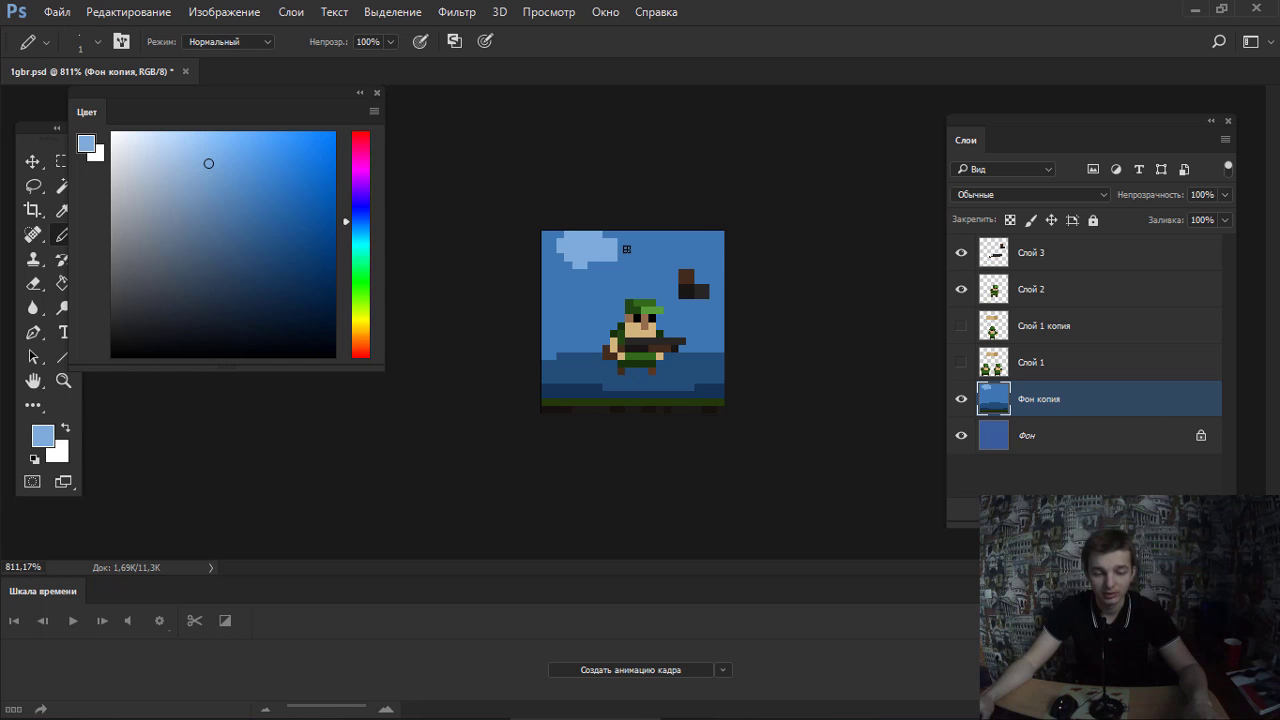
{"action": "key", "text": "ctrl+z"}
{"action": "left_click_drag", "start_coordinate": [542, 290], "coordinate": [728, 290]}
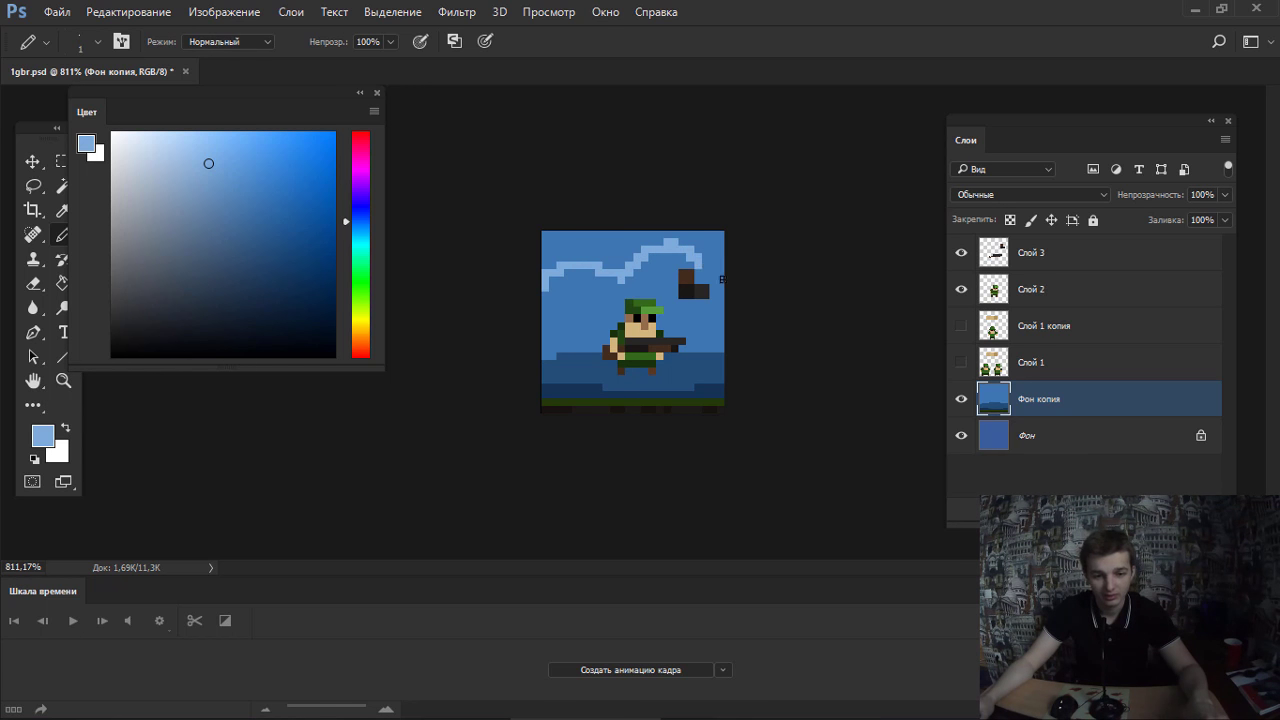
{"action": "key", "text": "h"}
{"action": "key", "text": "g"}
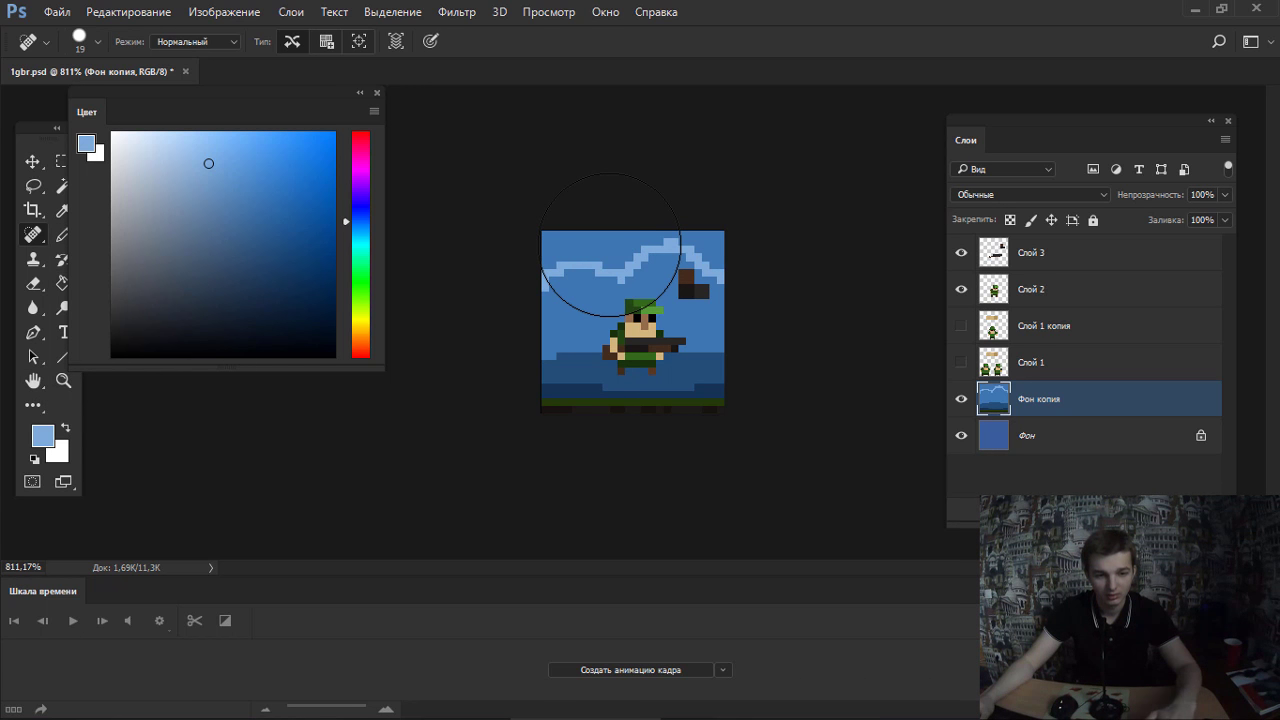
{"action": "left_click", "coordinate": [640, 242]}
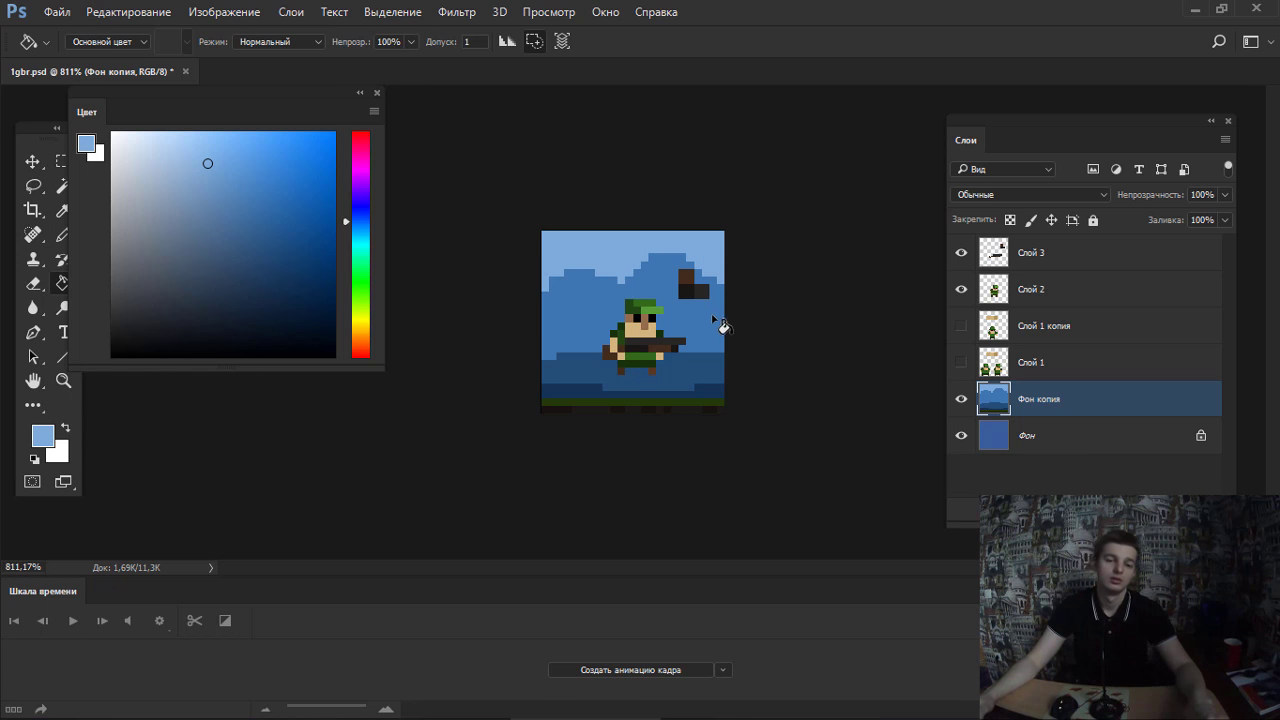
{"action": "left_click_drag", "start_coordinate": [254, 200], "coordinate": [251, 185]}
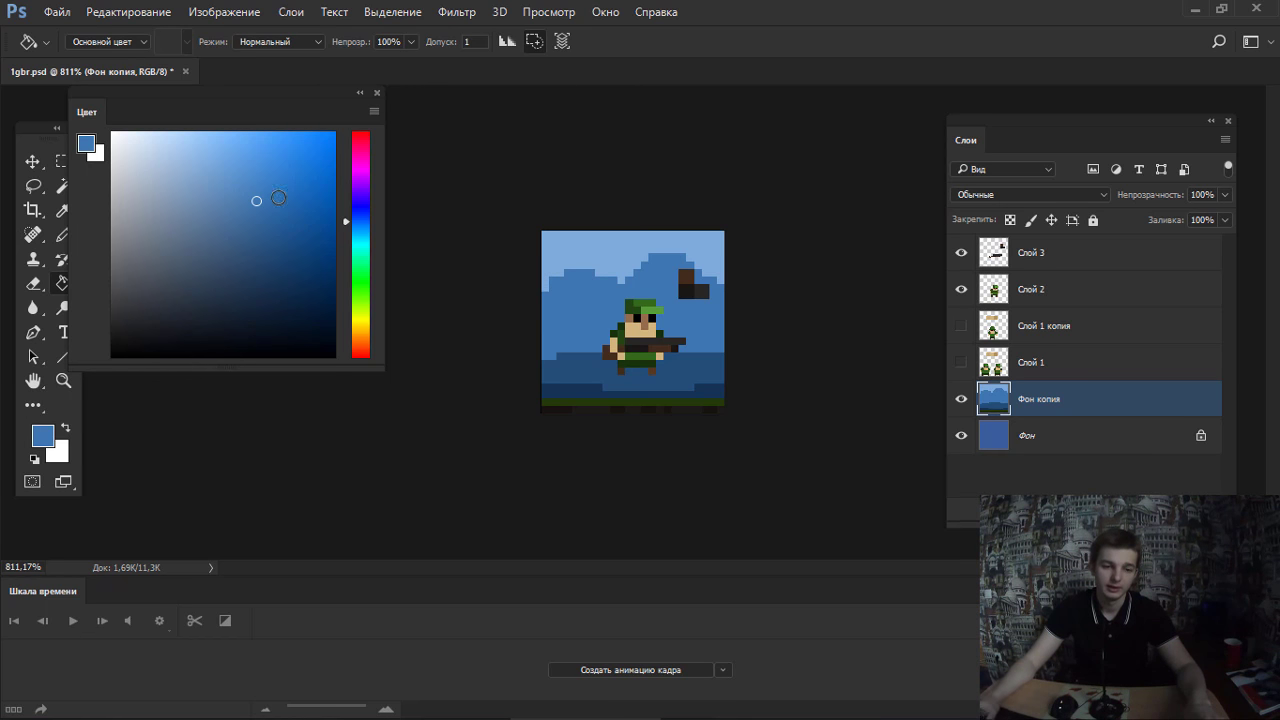
{"action": "left_click", "coordinate": [584, 256]}
{"action": "key", "text": "v"}
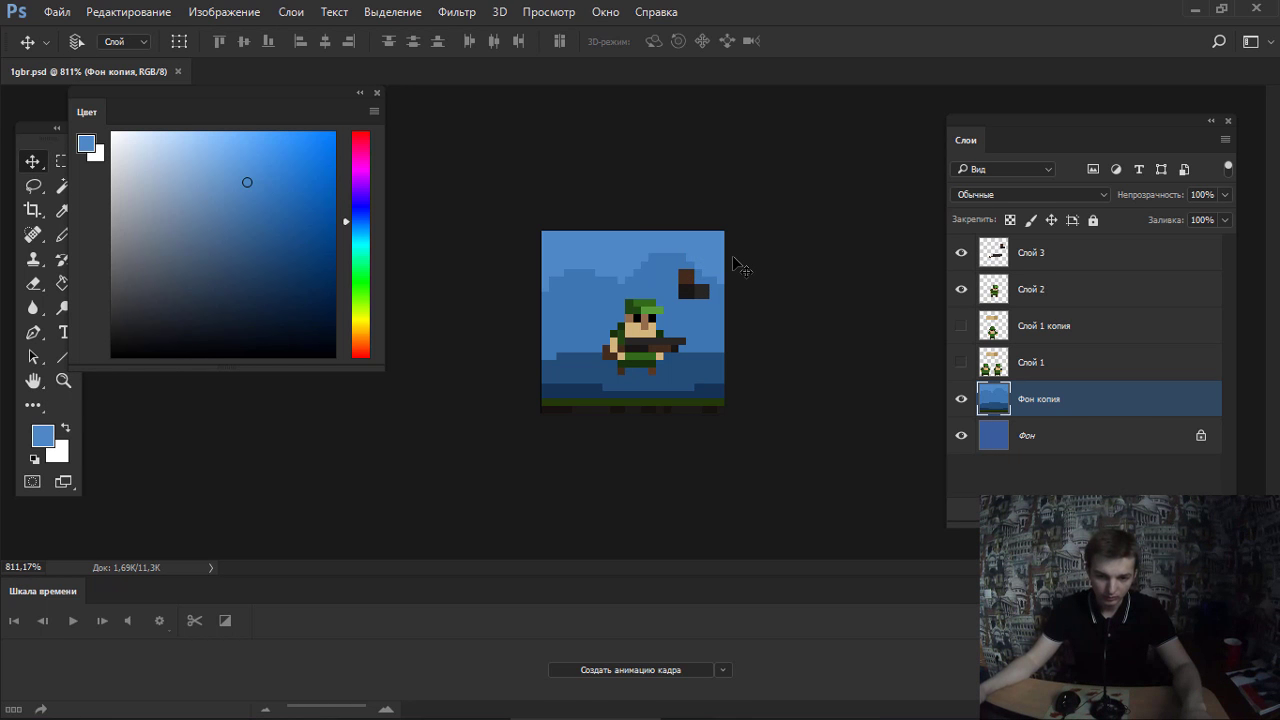
Merge the Фон копия landscape down into the background.
{"action": "left_click", "coordinate": [961, 399]}
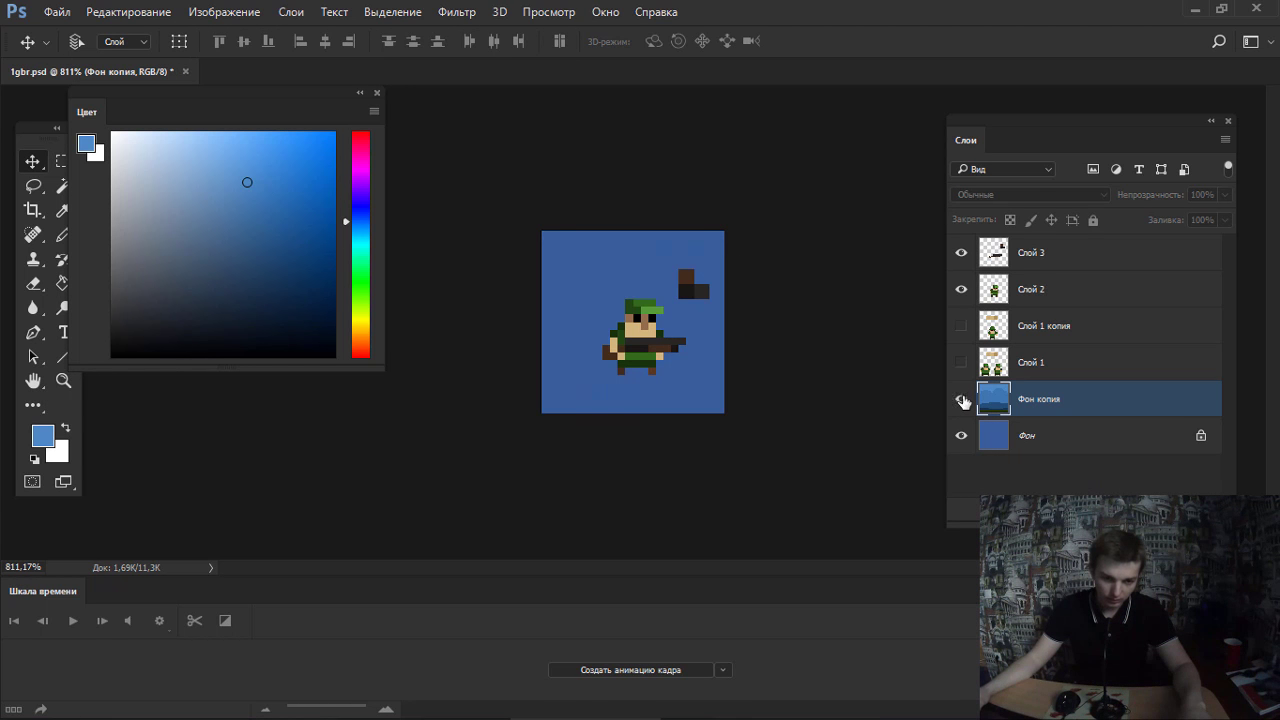
{"action": "left_click", "coordinate": [961, 399]}
{"action": "key", "text": "ctrl+e"}
{"action": "scroll", "coordinate": [840, 278], "scroll_direction": "up", "scroll_amount": 1}
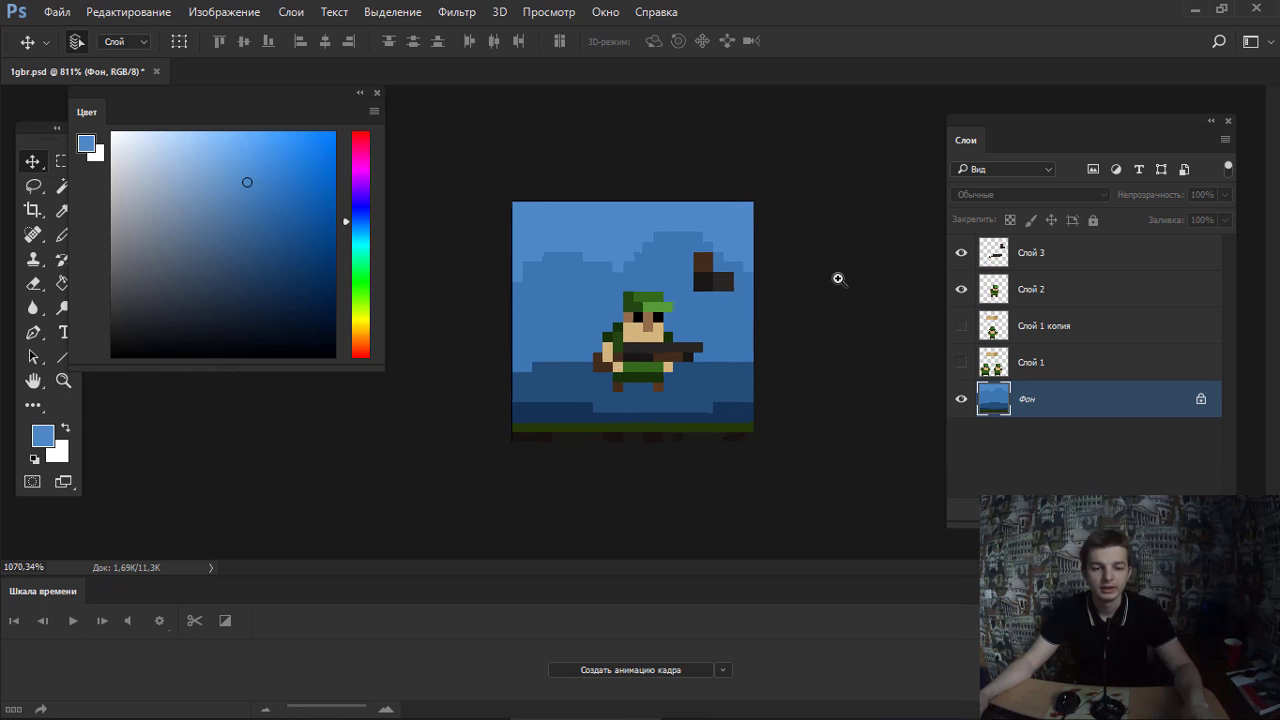
{"action": "scroll", "coordinate": [838, 278], "scroll_direction": "up", "scroll_amount": 1}
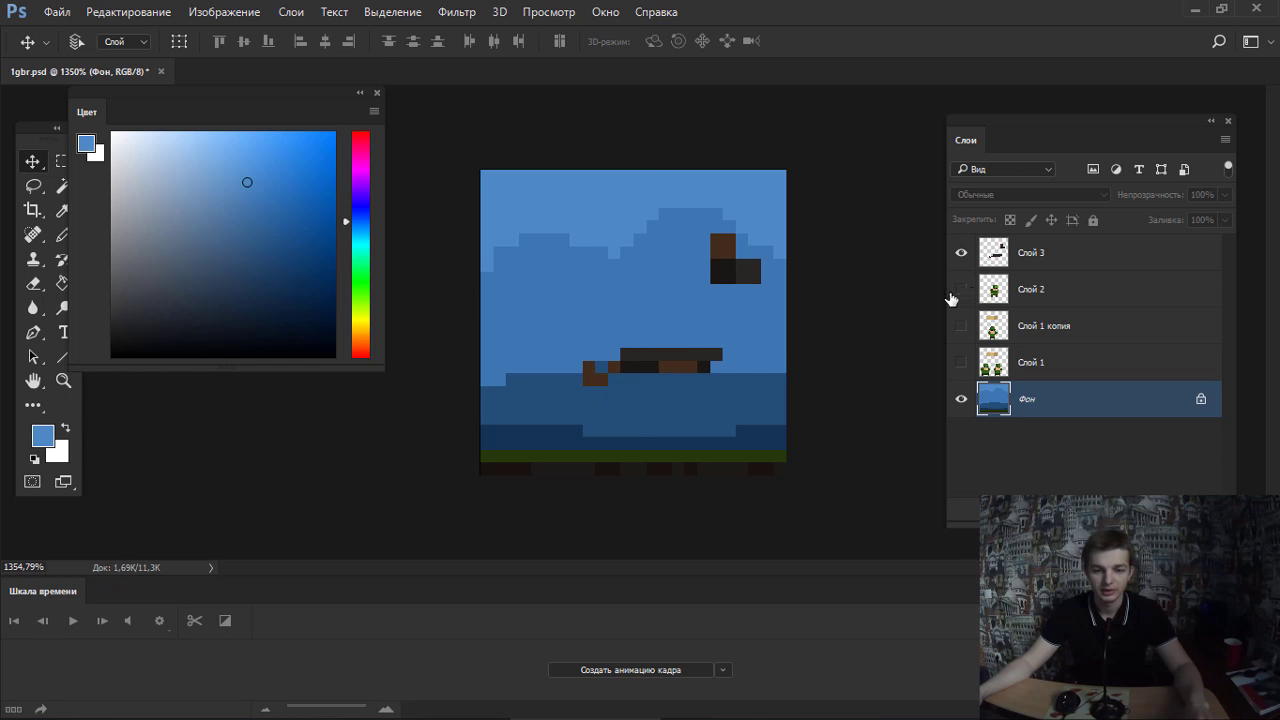
Delete the stray dark block in the sky on Слой 3 with a rectangular selection.
{"action": "left_click", "coordinate": [967, 290]}
{"action": "left_click", "coordinate": [960, 254]}
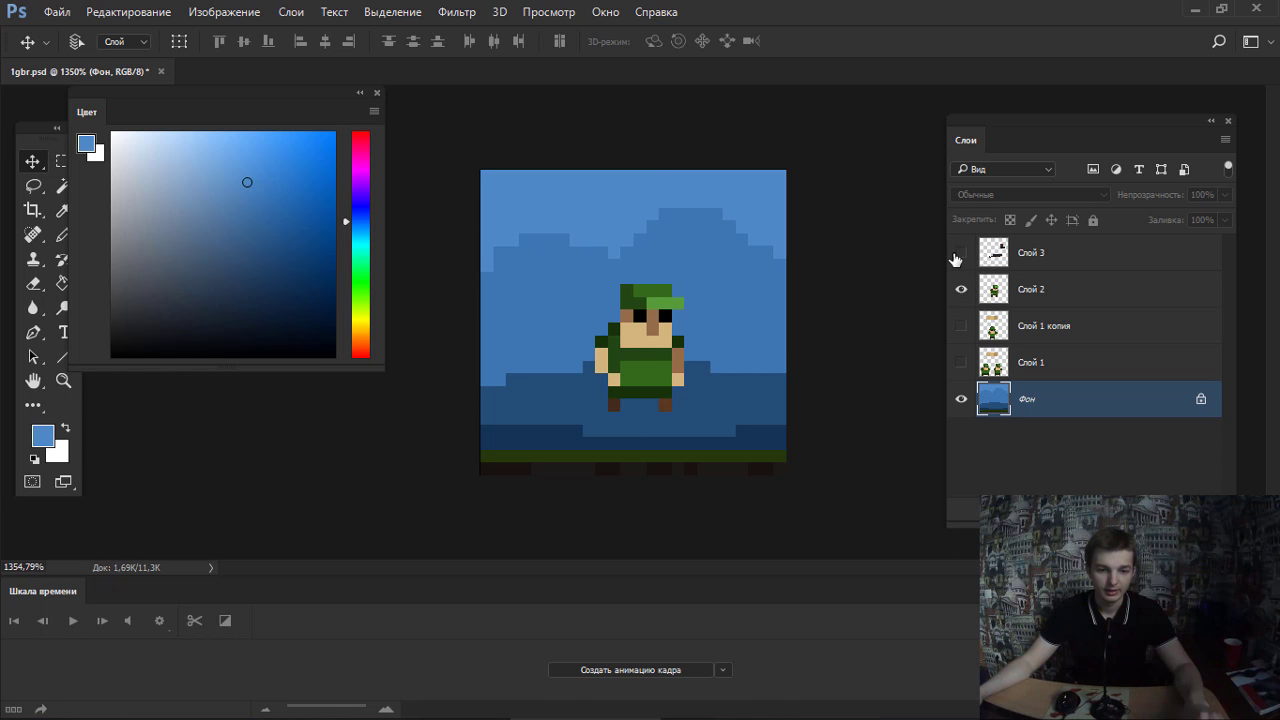
{"action": "left_click", "coordinate": [960, 254]}
{"action": "left_click", "coordinate": [988, 258]}
{"action": "key", "text": "m"}
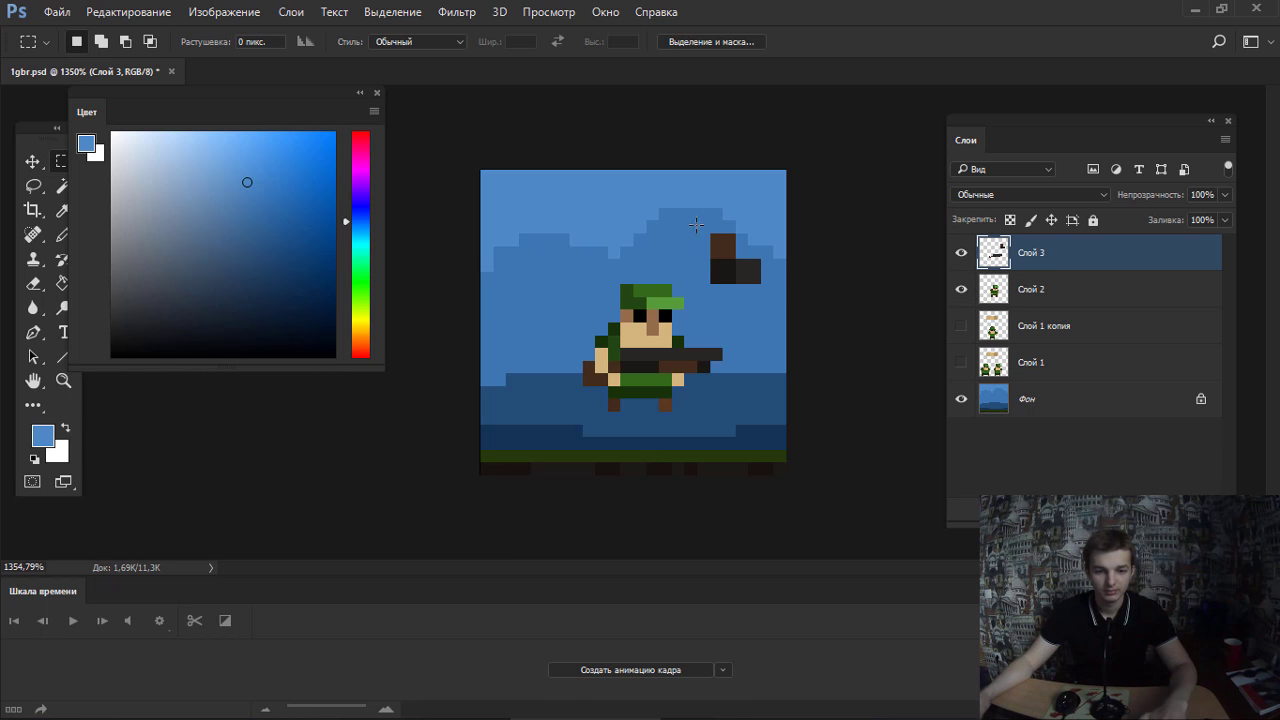
{"action": "left_click_drag", "start_coordinate": [684, 220], "coordinate": [774, 296]}
{"action": "key", "text": "Delete"}
{"action": "key", "text": "ctrl+d"}
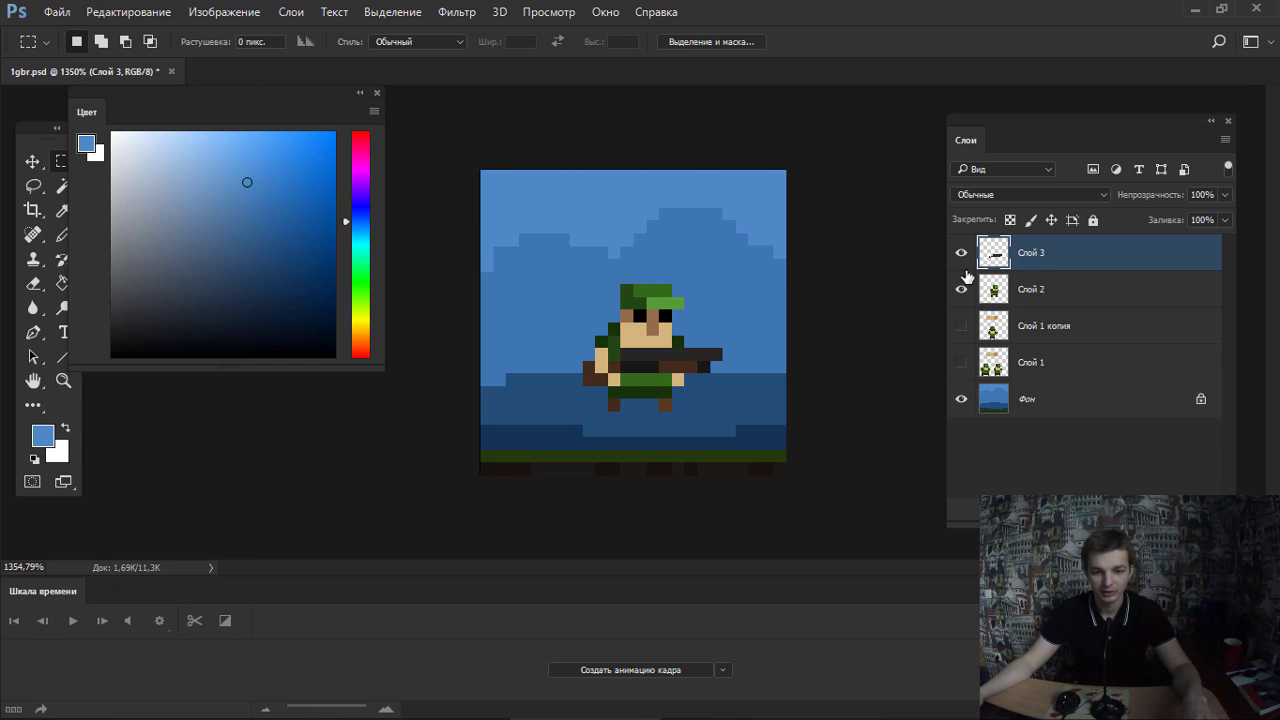
Compare the artwork with and without the gun, leaving Слой 3 hidden.
{"action": "left_click", "coordinate": [960, 255]}
{"action": "left_click", "coordinate": [961, 256]}
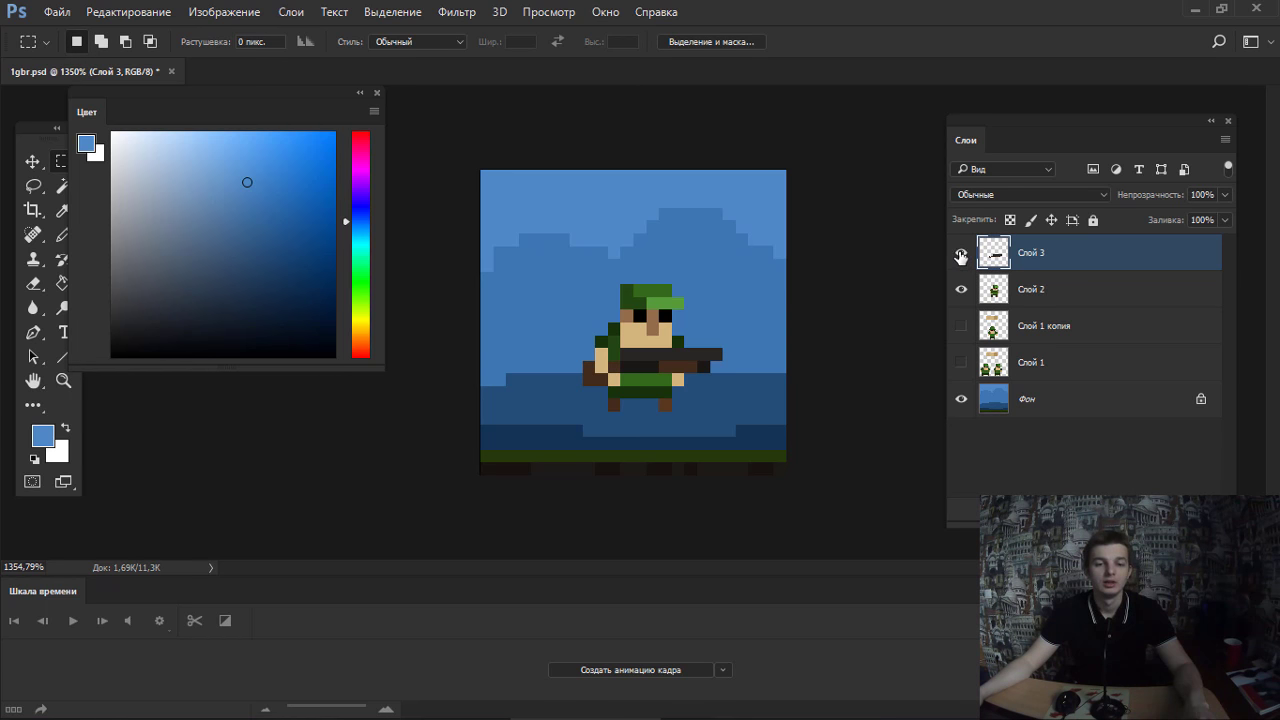
{"action": "left_click", "coordinate": [960, 256]}
{"action": "left_click", "coordinate": [960, 256]}
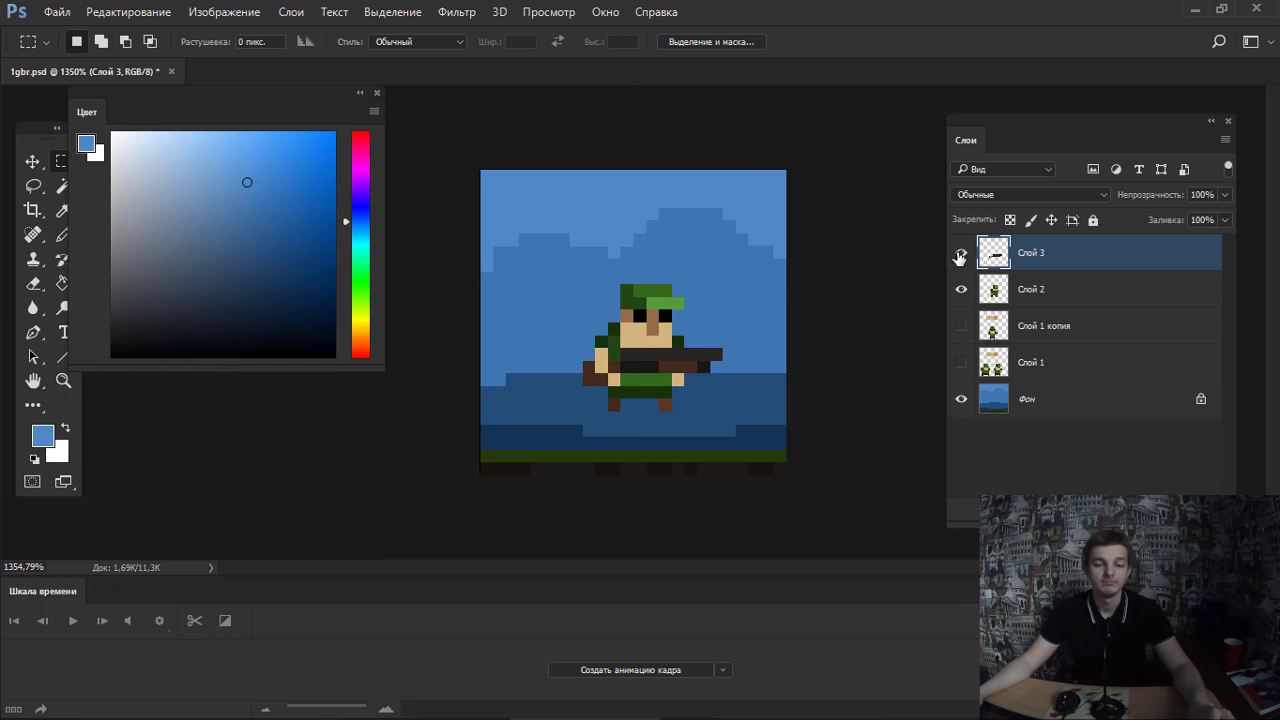
{"action": "left_click", "coordinate": [959, 256]}
{"action": "left_click", "coordinate": [960, 256]}
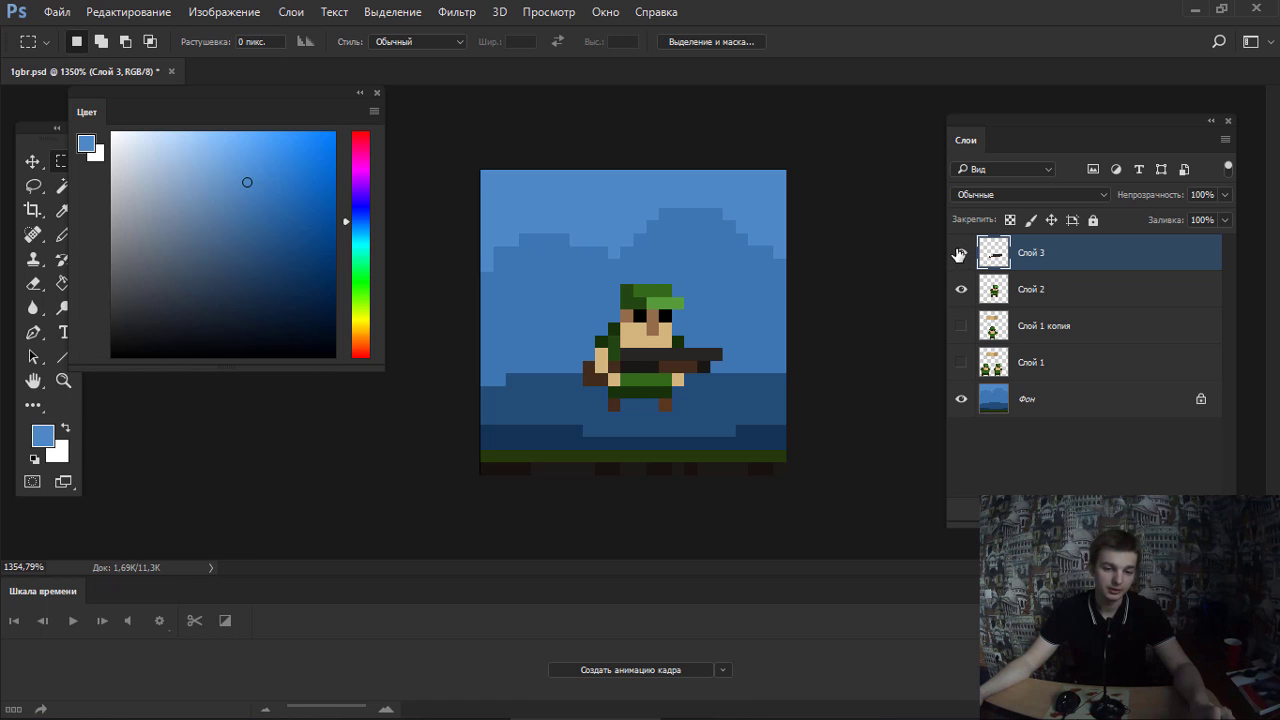
{"action": "left_click", "coordinate": [960, 256]}
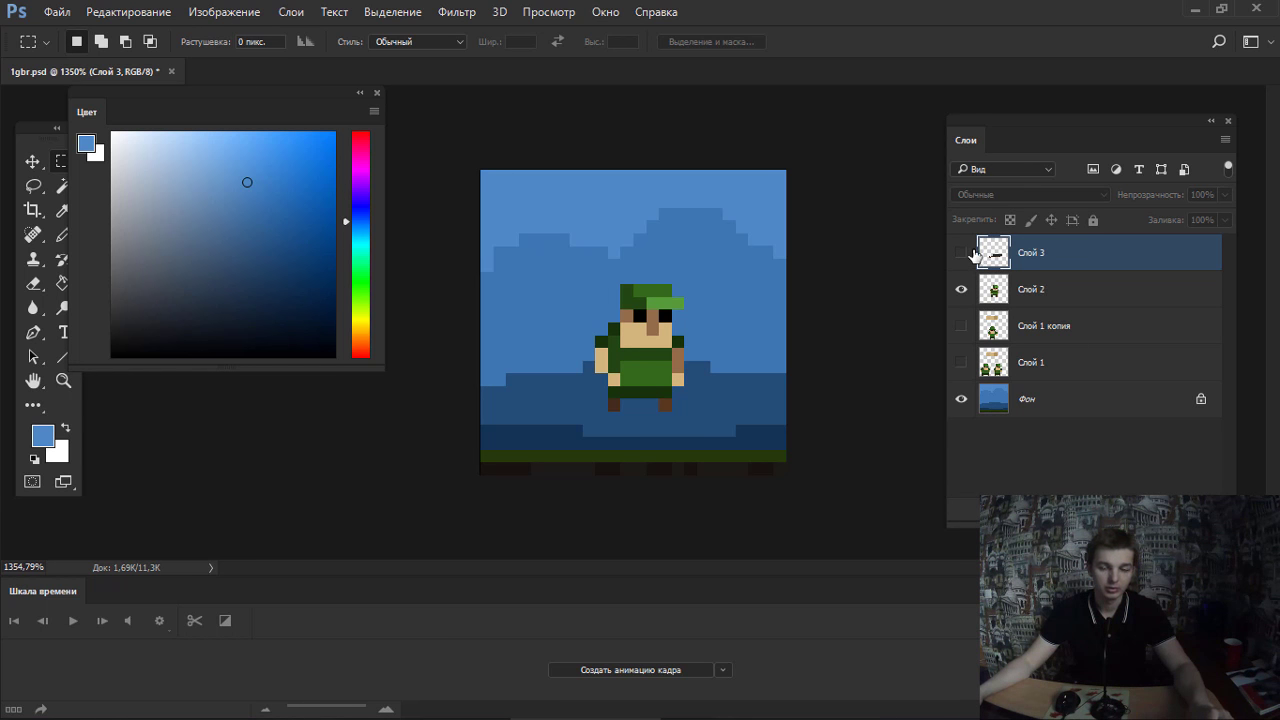
Add an empty layer above Слой 2 and duplicate the gun layer Слой 3.
{"action": "left_click", "coordinate": [1040, 289]}
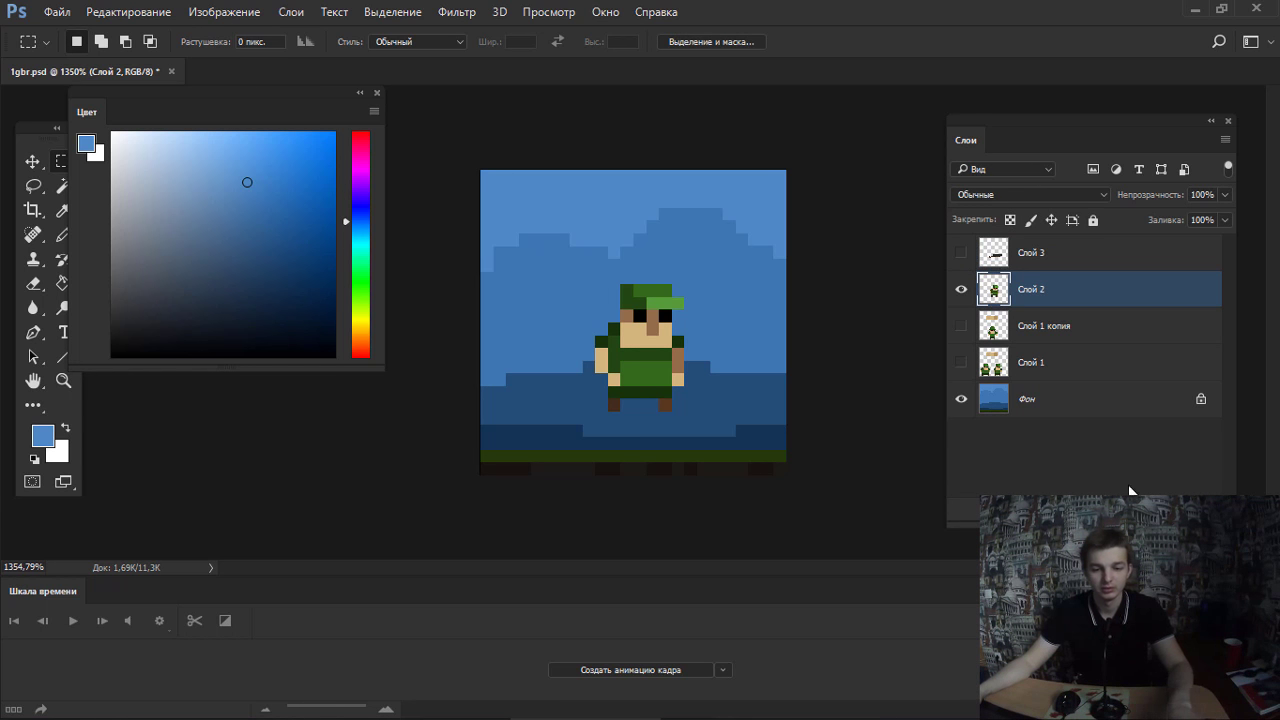
{"action": "left_click", "coordinate": [1198, 508]}
{"action": "key", "text": "b"}
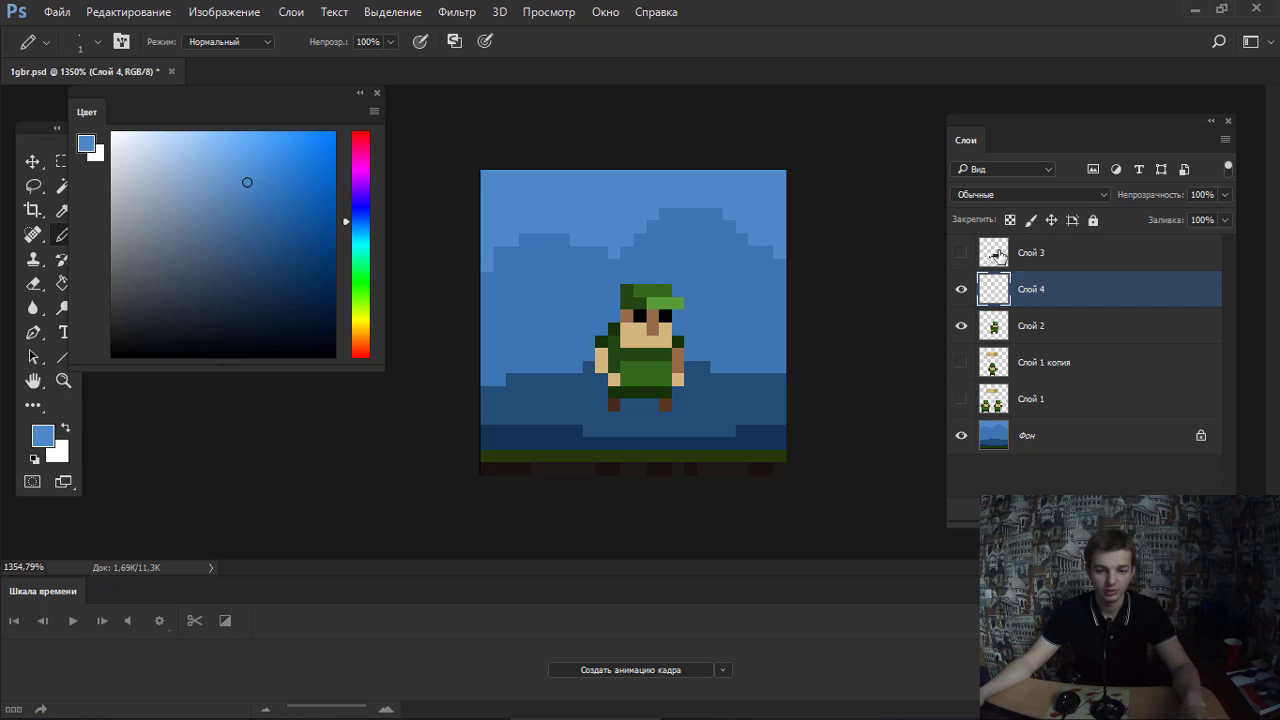
{"action": "left_click", "coordinate": [998, 256]}
{"action": "key", "text": "ctrl+j"}
Show the gun copy, erase pixels under the barrel and extend the barrel right in dark grey.
{"action": "left_click", "coordinate": [960, 253]}
{"action": "scroll", "coordinate": [690, 357], "scroll_direction": "up", "scroll_amount": 3}
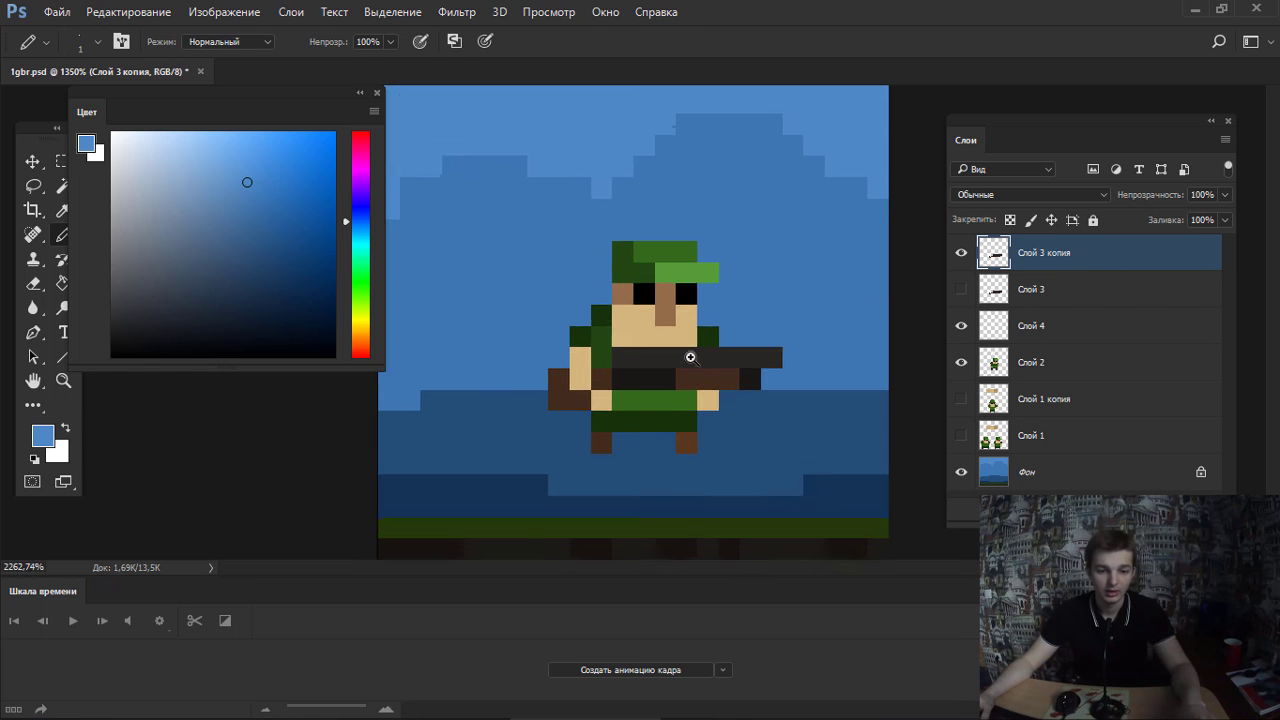
{"action": "scroll", "coordinate": [690, 357], "scroll_direction": "up", "scroll_amount": 1}
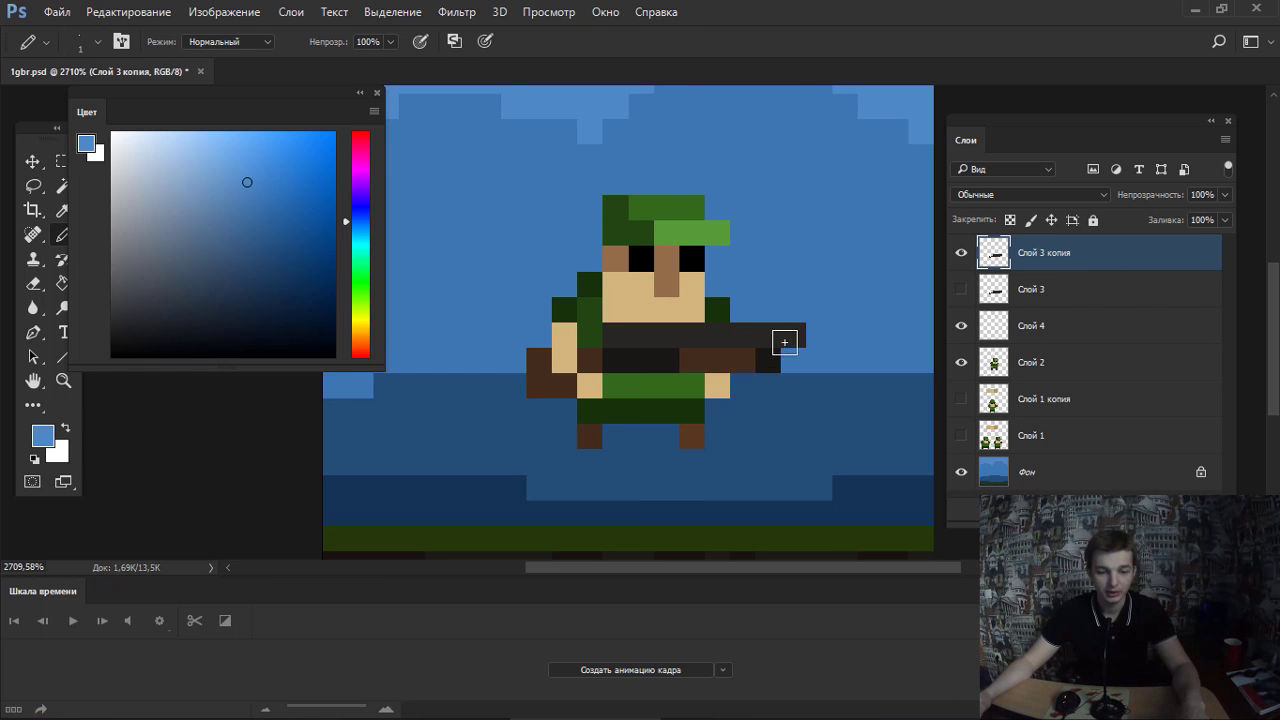
{"action": "key", "text": "e"}
{"action": "left_click_drag", "start_coordinate": [771, 363], "coordinate": [694, 363]}
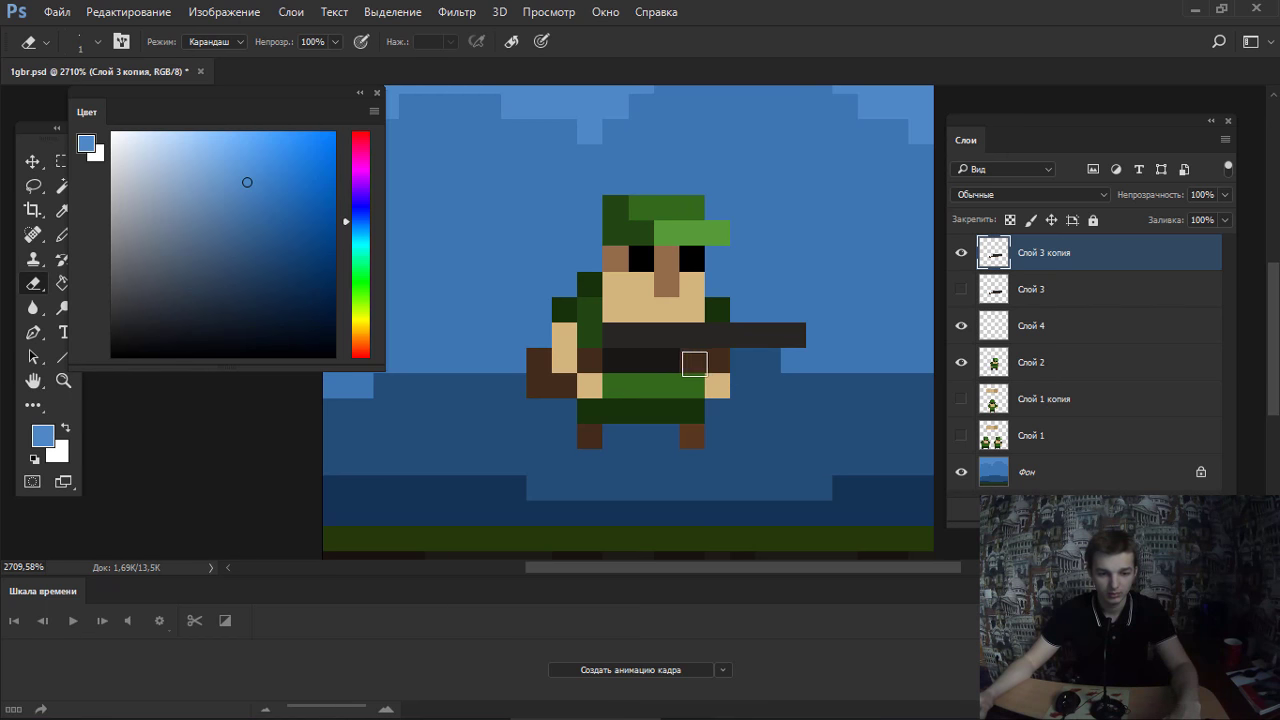
{"action": "key", "text": "b"}
{"action": "left_click", "coordinate": [766, 334], "text": "alt"}
{"action": "left_click_drag", "start_coordinate": [797, 334], "coordinate": [850, 334]}
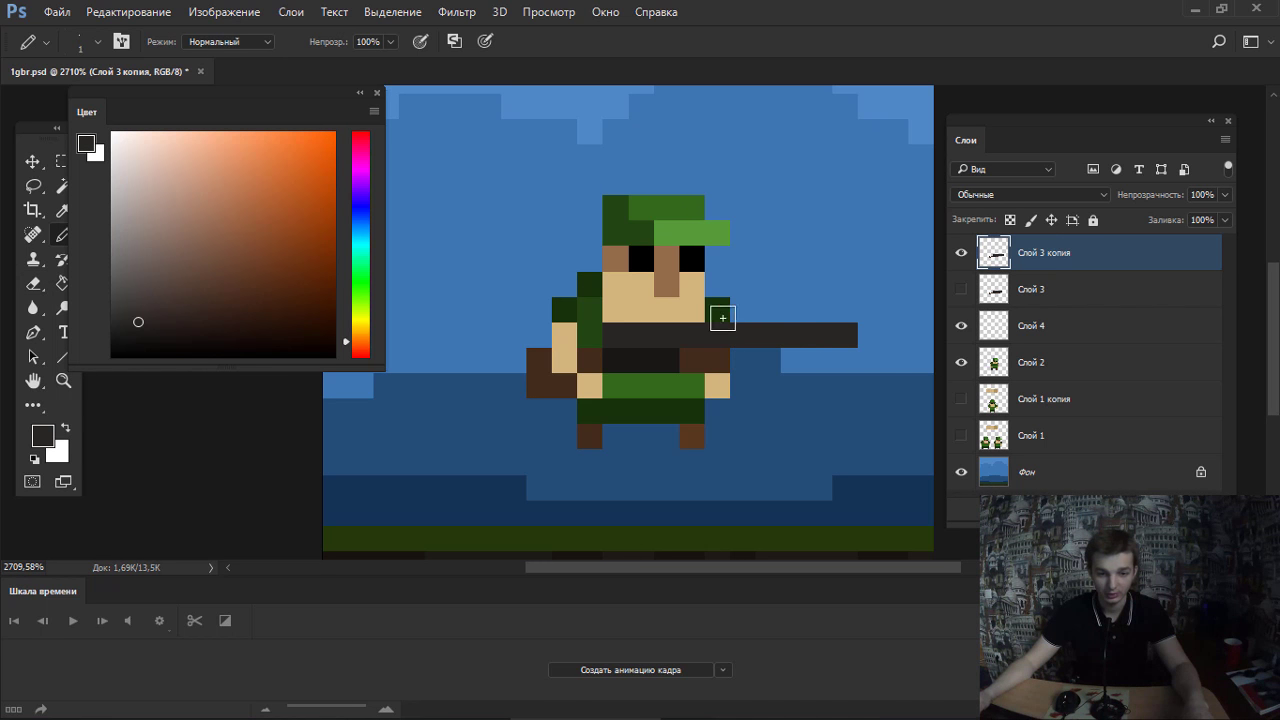
Paint a brown belt pixel and darken the belt pixels right of the gun block.
{"action": "left_click", "coordinate": [592, 358], "text": "alt"}
{"action": "left_click", "coordinate": [615, 360]}
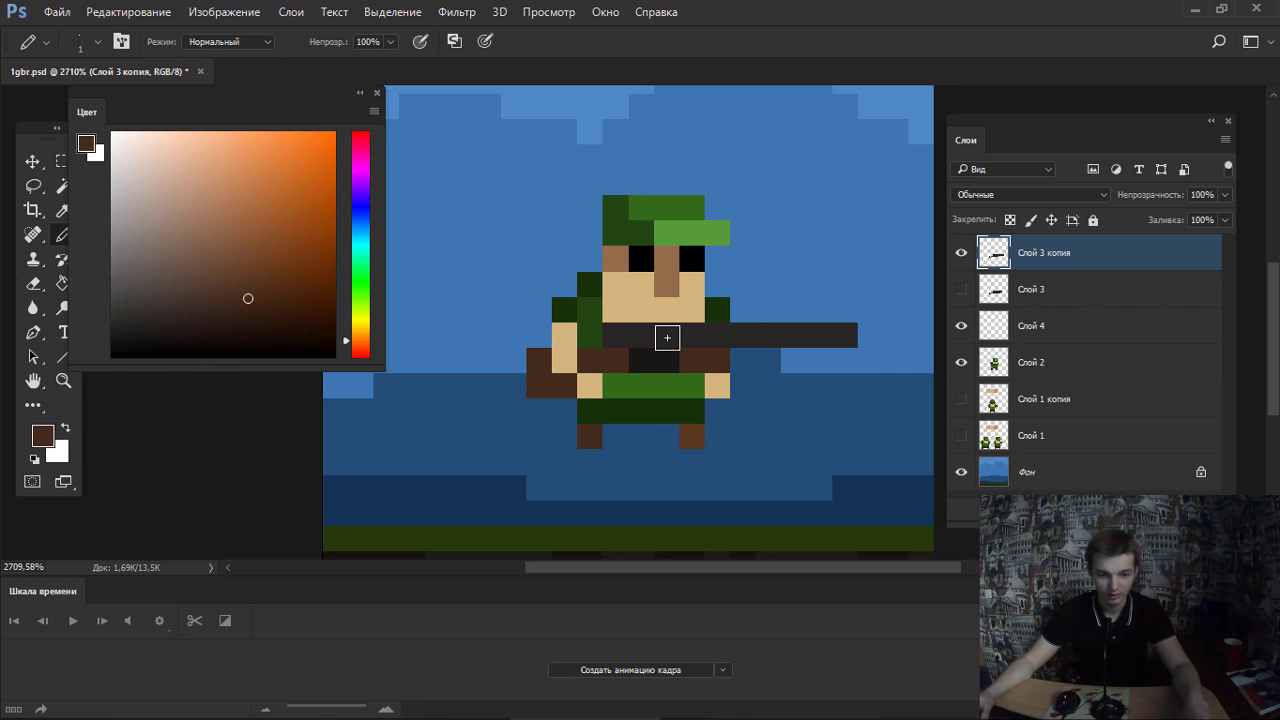
{"action": "left_click", "coordinate": [662, 355], "text": "alt"}
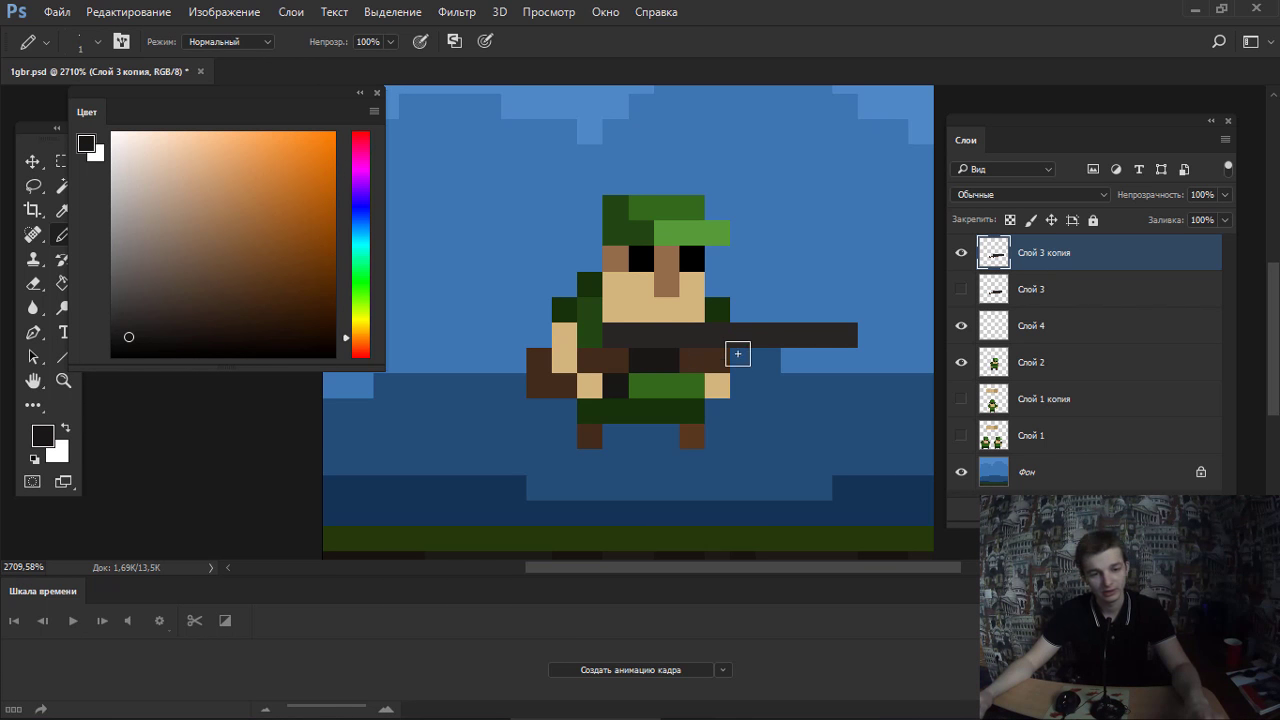
{"action": "left_click", "coordinate": [691, 360]}
{"action": "left_click", "coordinate": [715, 361]}
{"action": "left_click", "coordinate": [741, 360]}
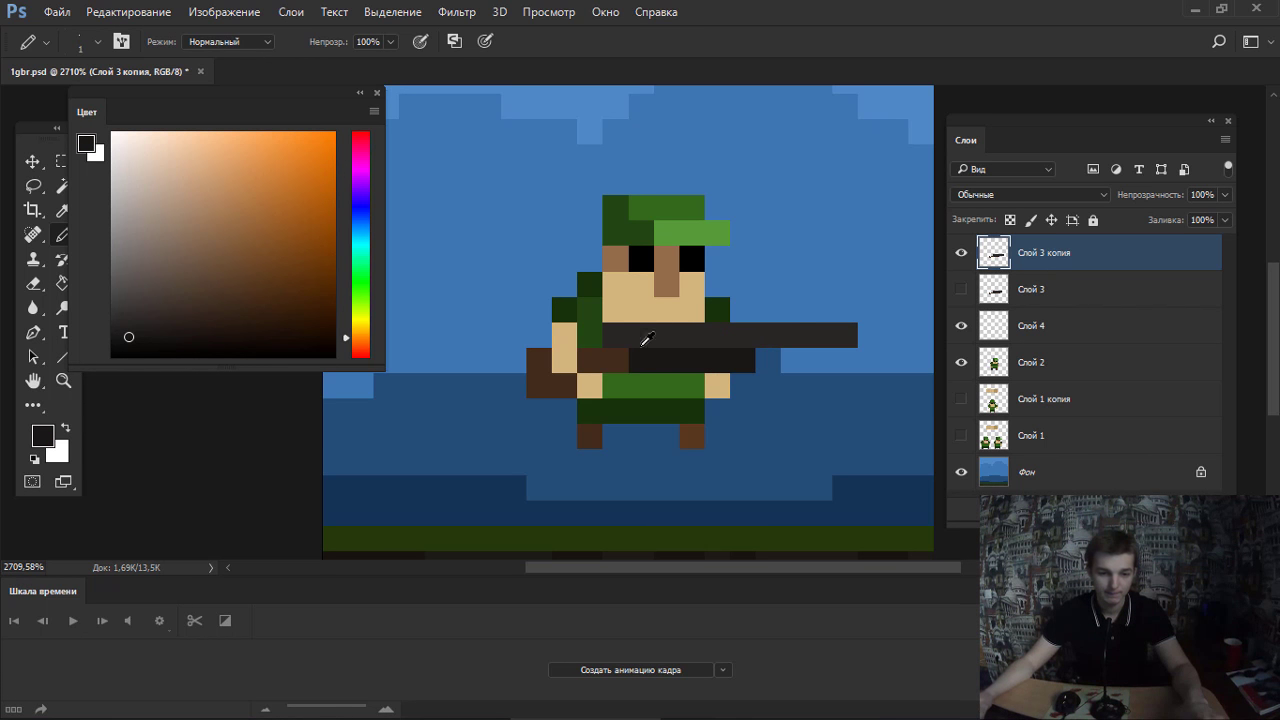
{"action": "left_click", "coordinate": [615, 355], "text": "alt"}
{"action": "left_click", "coordinate": [740, 335], "text": "alt"}
{"action": "left_click", "coordinate": [845, 310]}
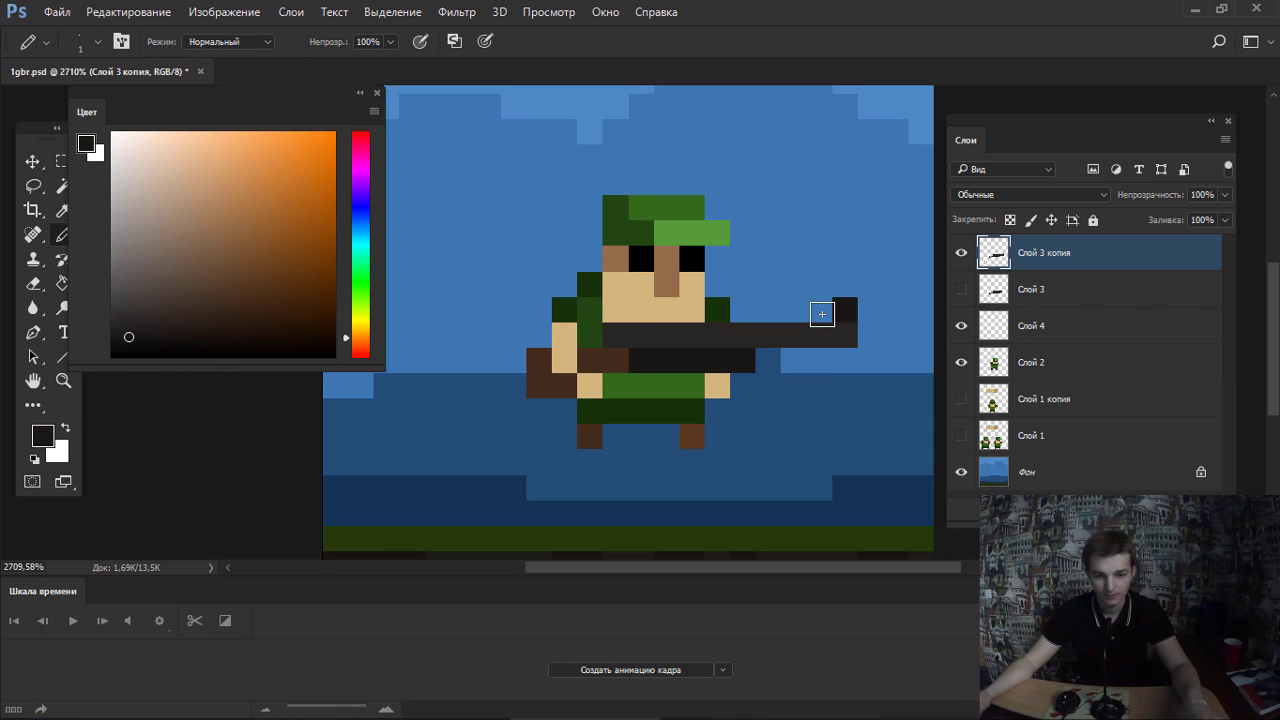
{"action": "key", "text": "ctrl+z"}
Draw dark gun pixels near the soldier's face, discarding a stroke across the face.
{"action": "left_click", "coordinate": [688, 306]}
{"action": "mouse_move", "coordinate": [690, 308]}
{"action": "left_mouse_down"}
{"action": "mouse_move", "coordinate": [745, 306]}
{"action": "mouse_move", "coordinate": [732, 305]}
{"action": "left_mouse_up"}
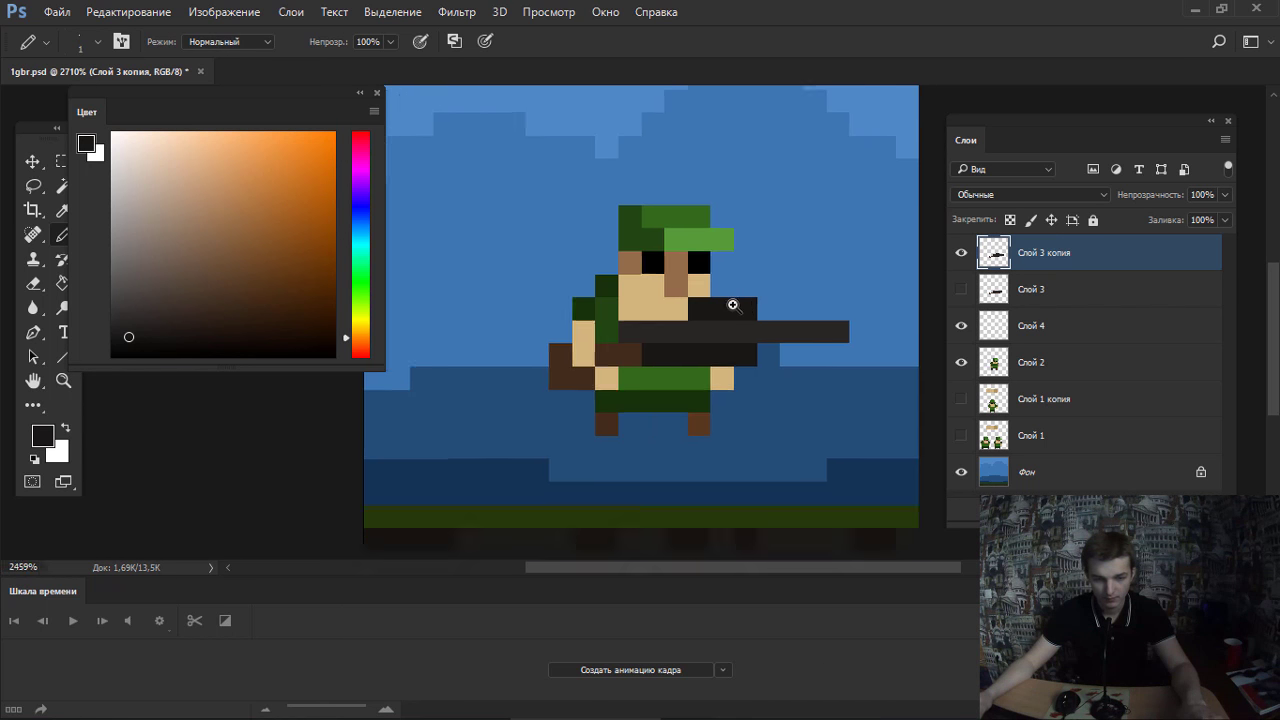
{"action": "scroll", "coordinate": [732, 304], "scroll_direction": "down", "scroll_amount": 5}
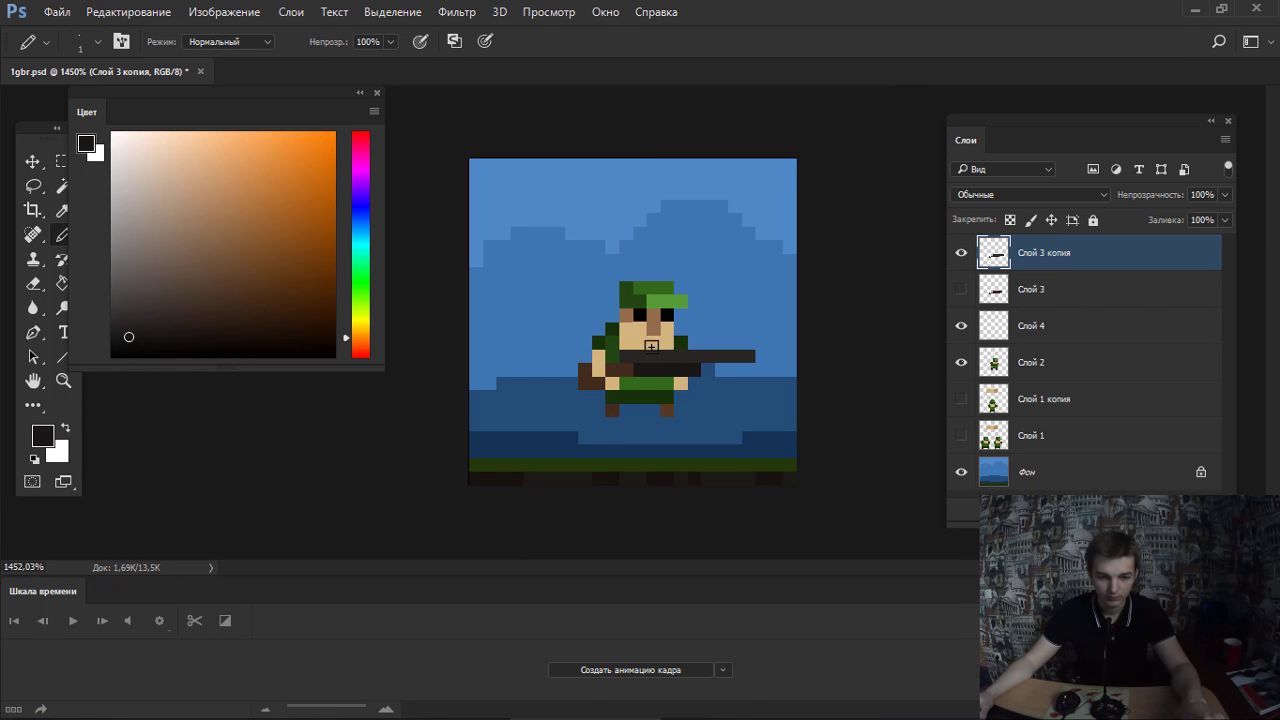
{"action": "left_click_drag", "start_coordinate": [641, 333], "coordinate": [686, 329]}
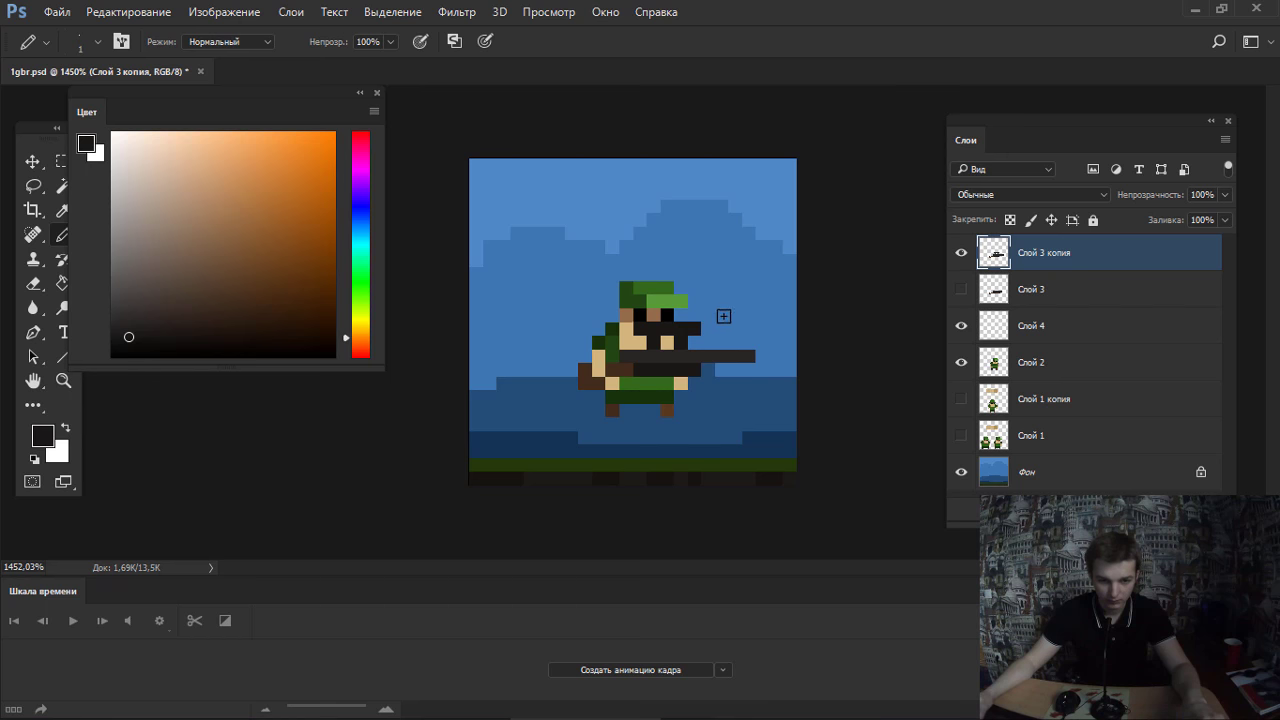
{"action": "key", "text": "ctrl+z"}
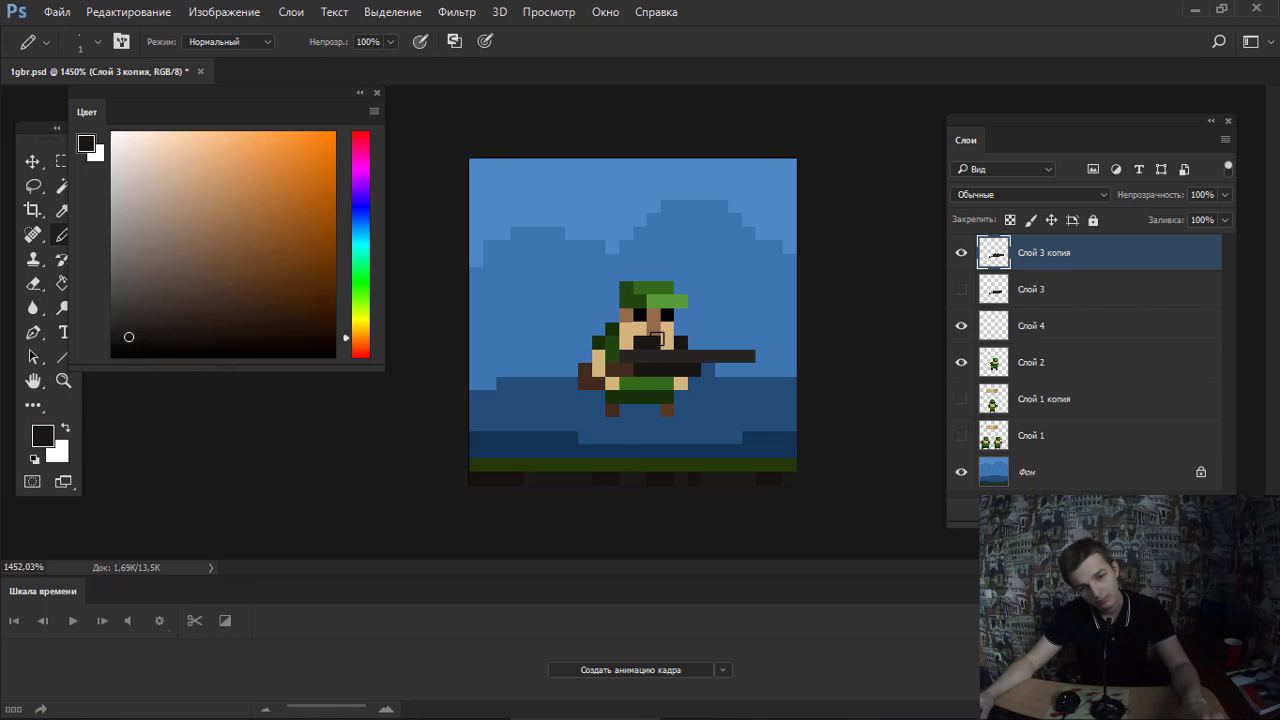
{"action": "key", "text": "e"}
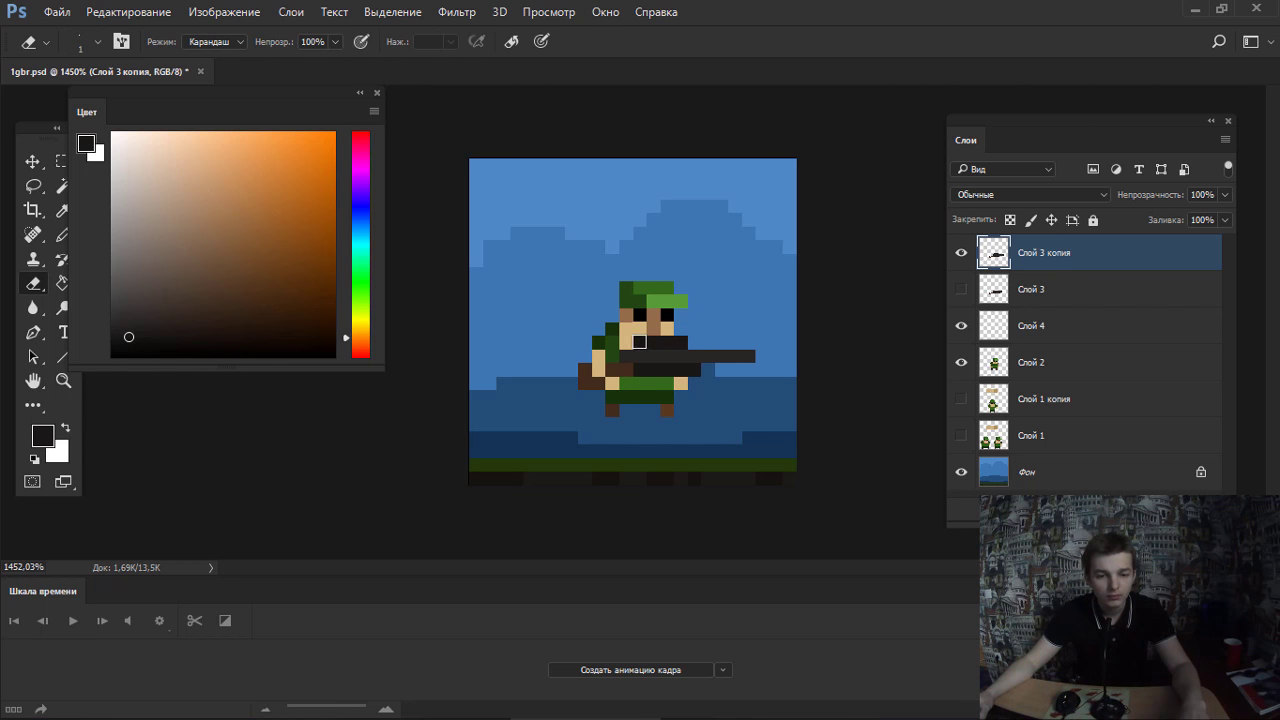
{"action": "key", "text": "b"}
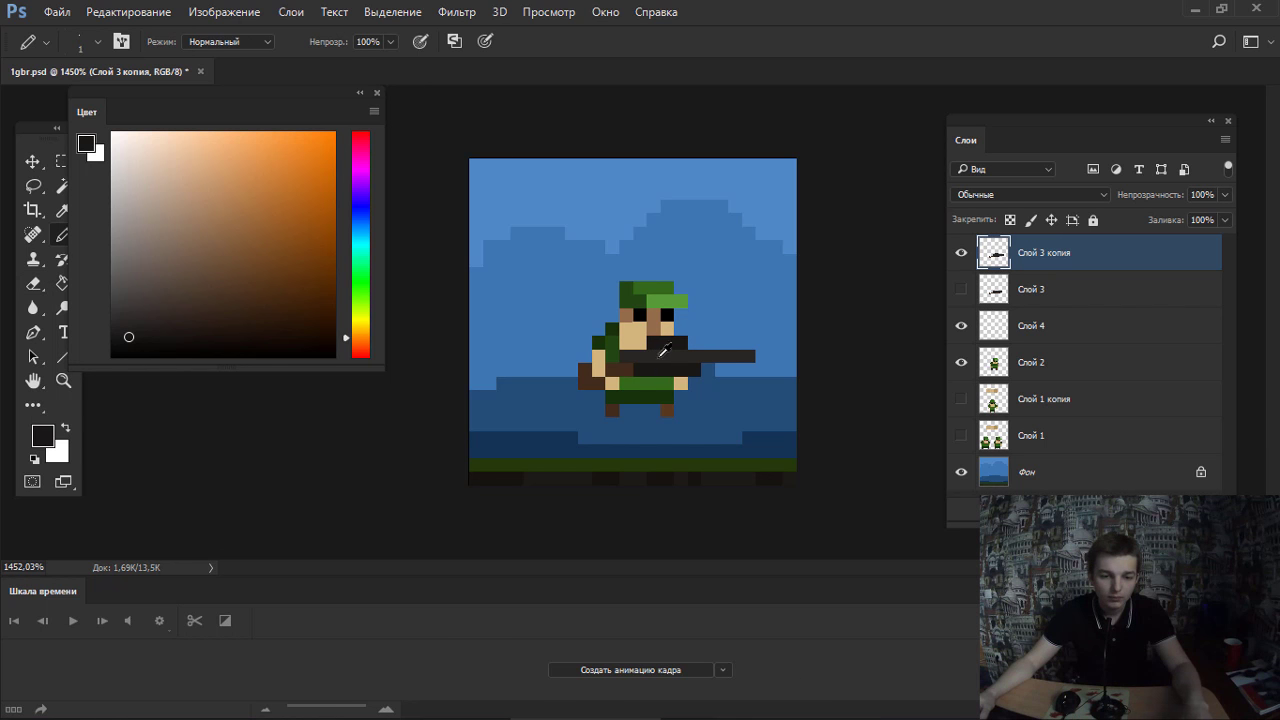
Place a dark-brown pixel left of the arm and try near-black and grey-brown shades.
{"action": "left_click", "coordinate": [630, 365], "text": "alt"}
{"action": "left_click", "coordinate": [643, 371], "text": "alt"}
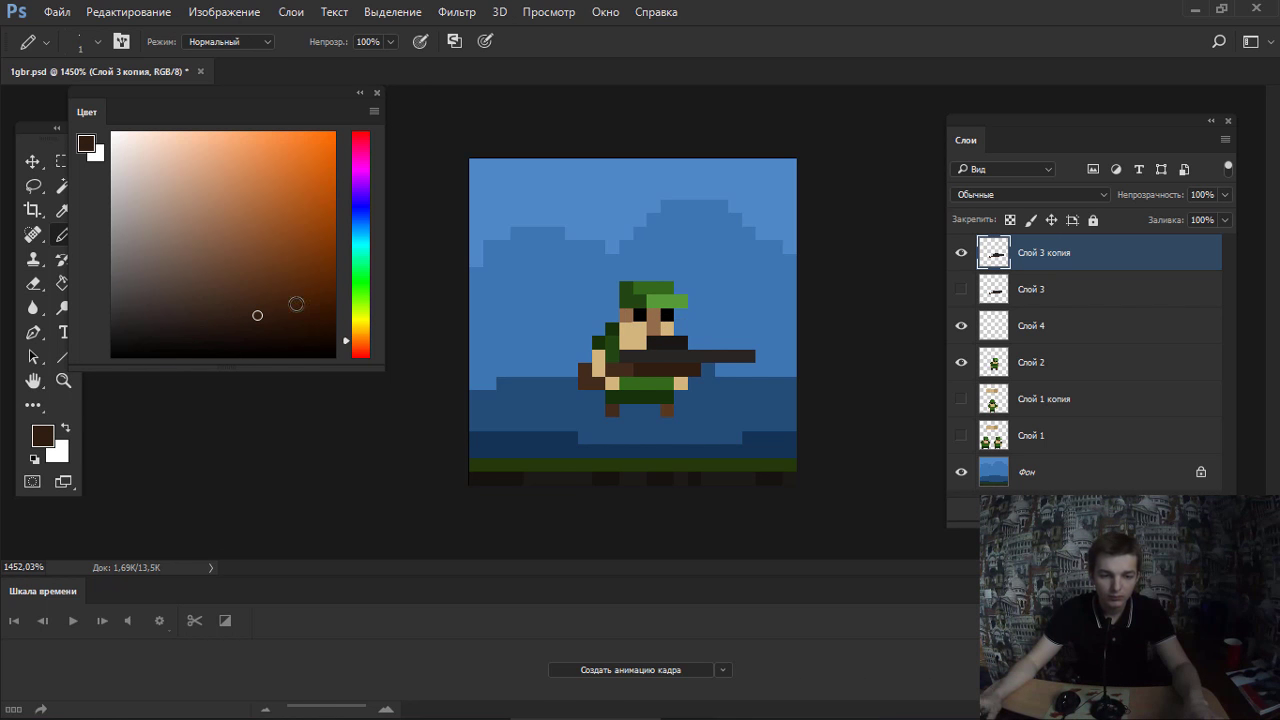
{"action": "left_click", "coordinate": [578, 364]}
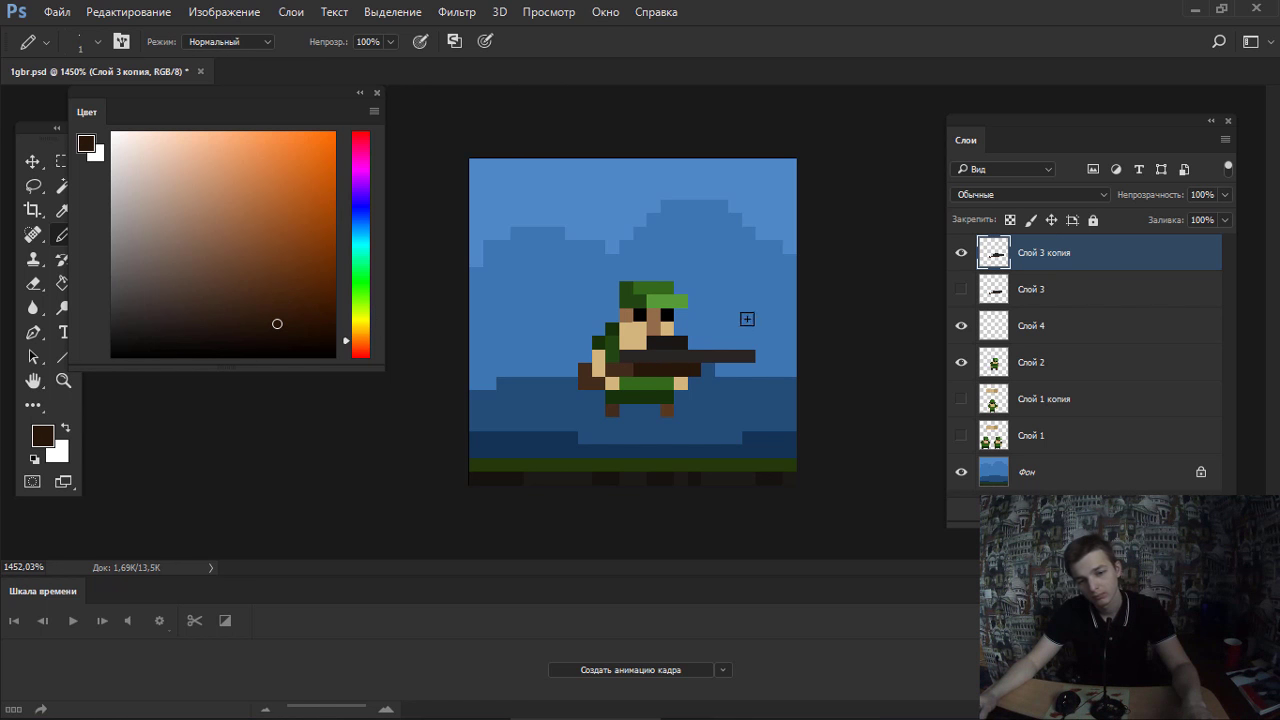
{"action": "left_click", "coordinate": [648, 339], "text": "alt"}
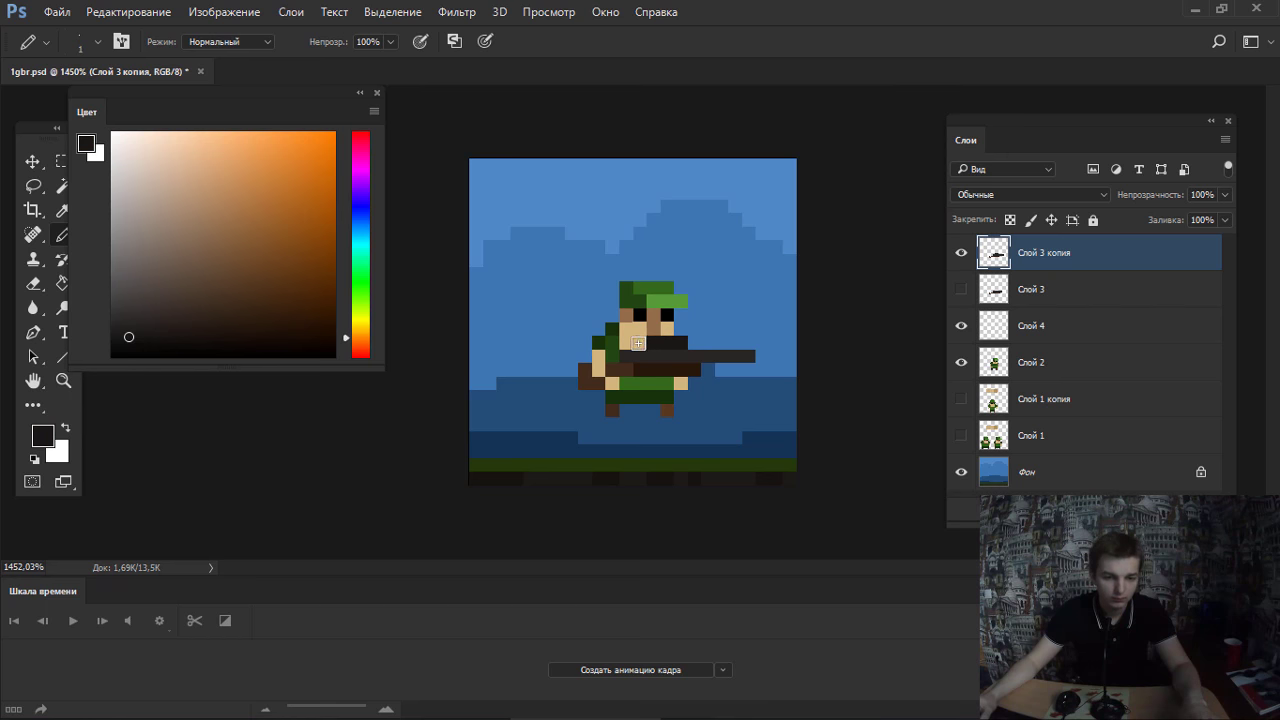
{"action": "left_click", "coordinate": [455, 271], "text": "alt"}
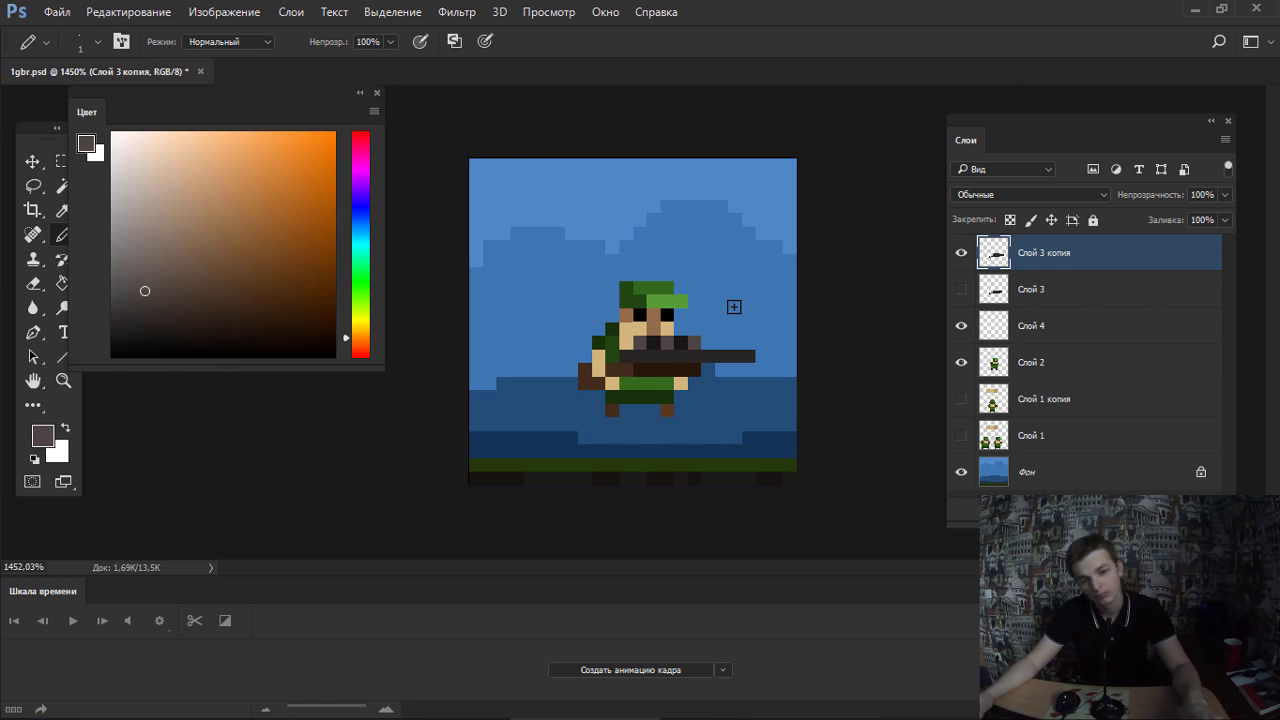
{"action": "left_click", "coordinate": [673, 336], "text": "alt"}
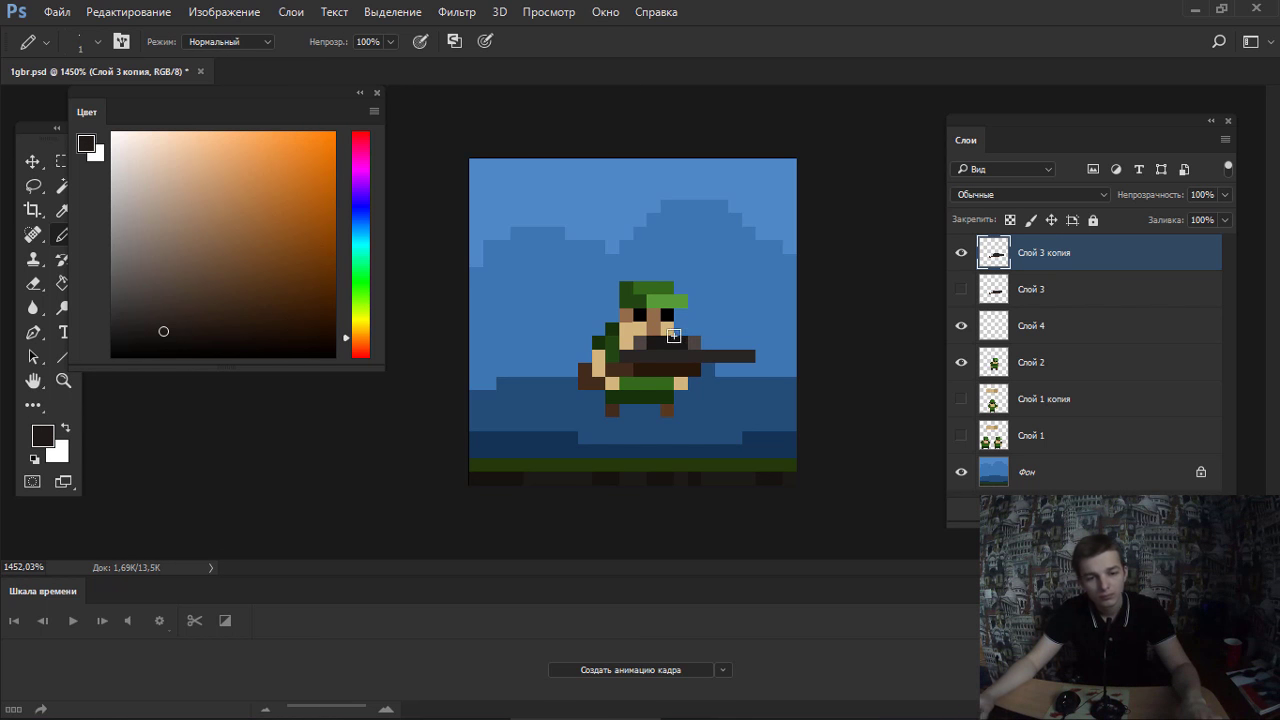
{"action": "left_click", "coordinate": [136, 346]}
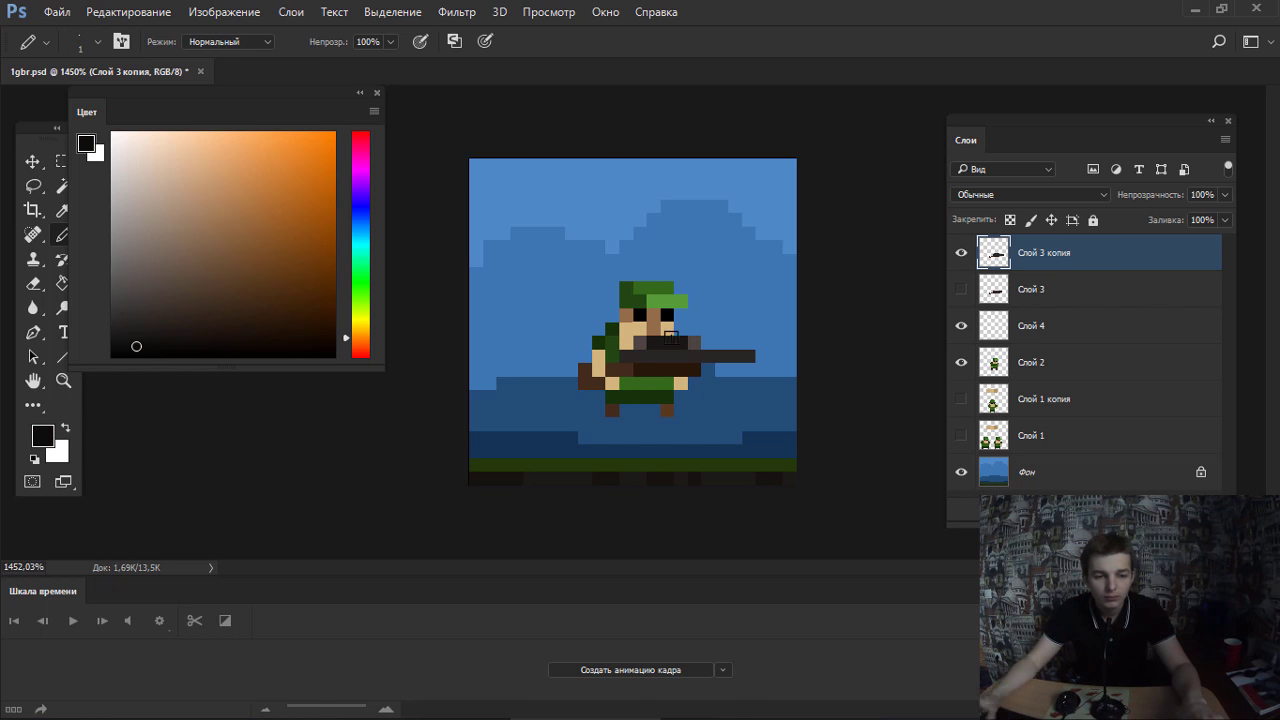
{"action": "scroll", "coordinate": [687, 302], "scroll_direction": "down", "scroll_amount": 3}
{"action": "scroll", "coordinate": [687, 302], "scroll_direction": "up", "scroll_amount": 1}
Try moving the gun up above the character, then return it to the hands.
{"action": "key", "text": "v"}
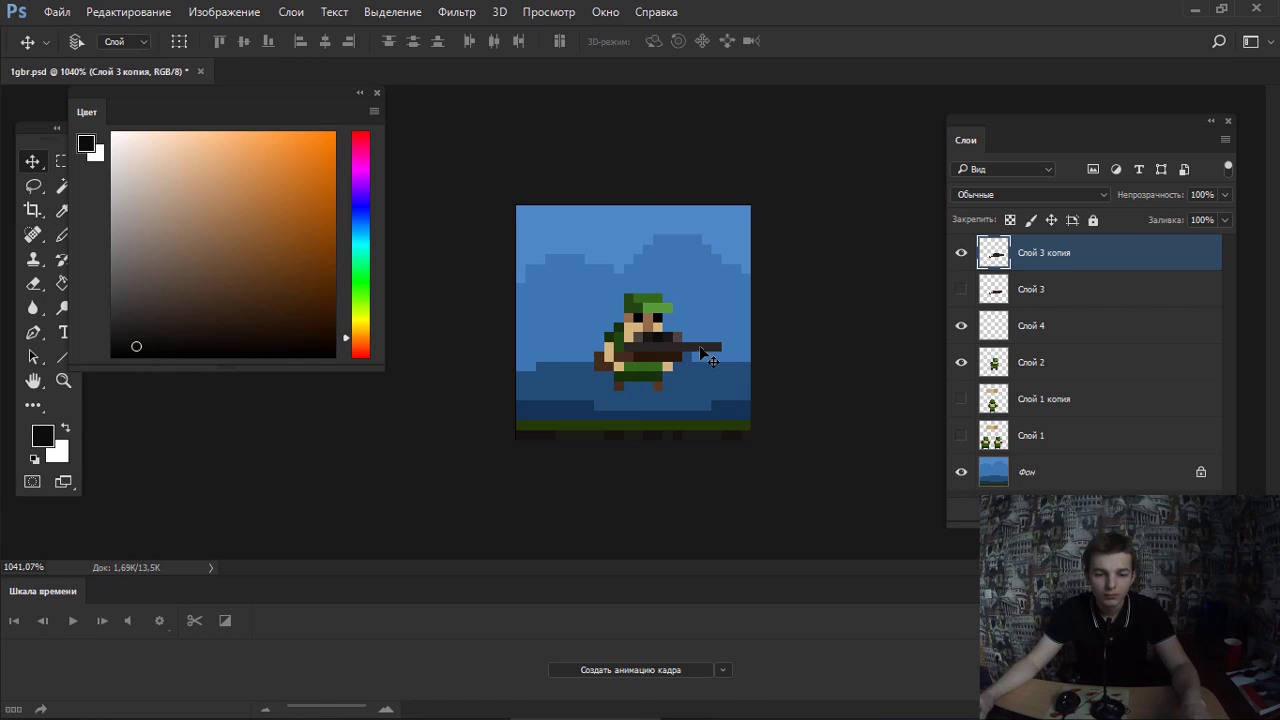
{"action": "left_click_drag", "start_coordinate": [703, 356], "coordinate": [703, 278]}
{"action": "key", "text": "ctrl+z"}
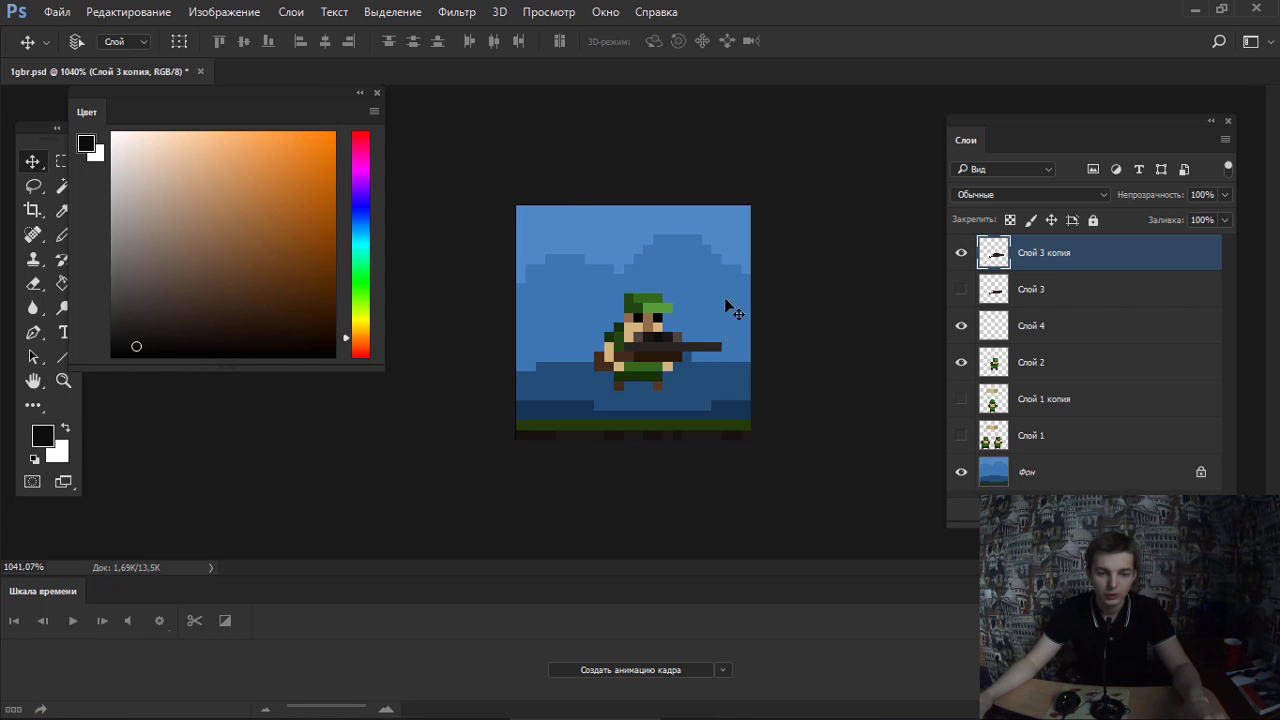
{"action": "scroll", "coordinate": [697, 295], "scroll_direction": "down", "scroll_amount": 1}
{"action": "scroll", "coordinate": [697, 295], "scroll_direction": "up", "scroll_amount": 3}
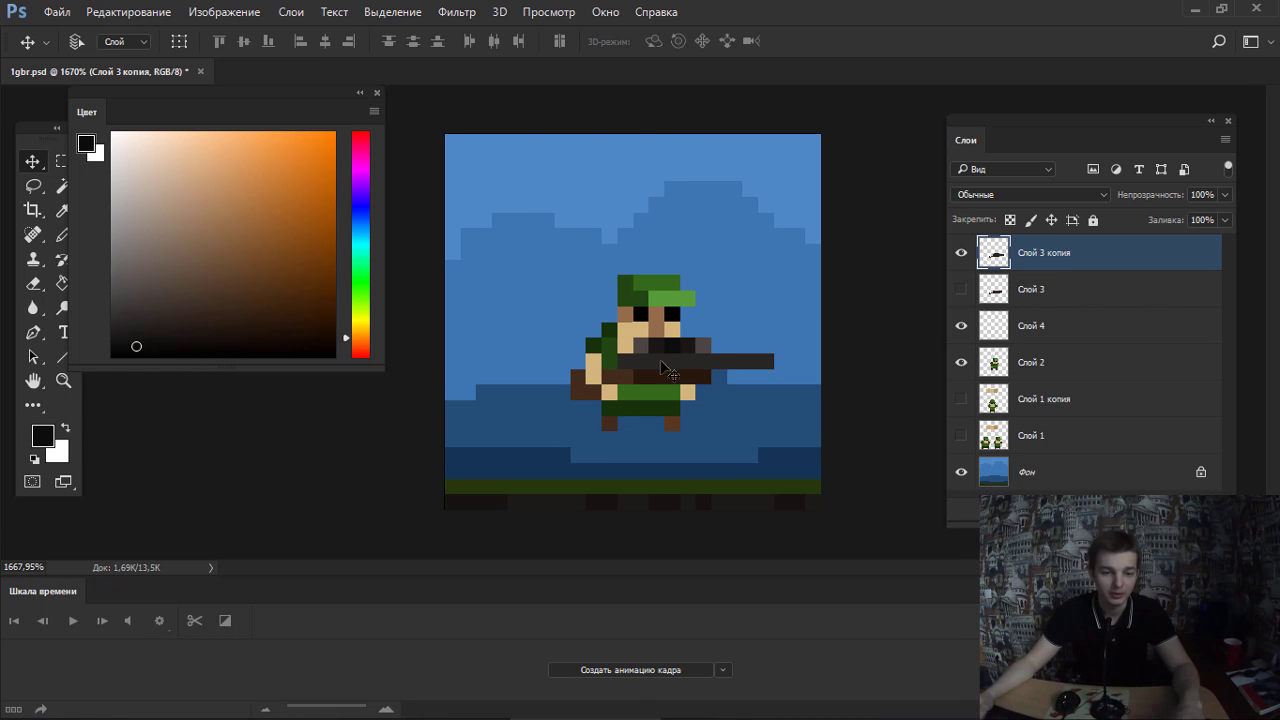
{"action": "key", "text": "e"}
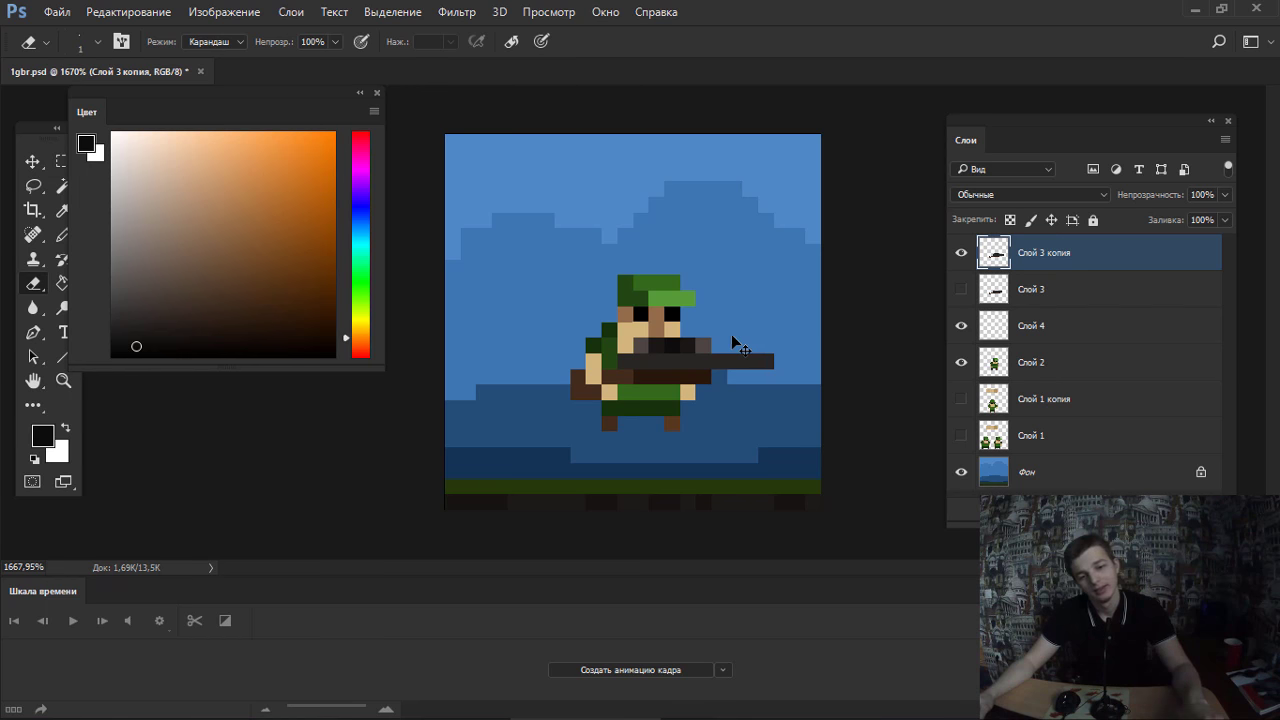
{"action": "key", "text": "b"}
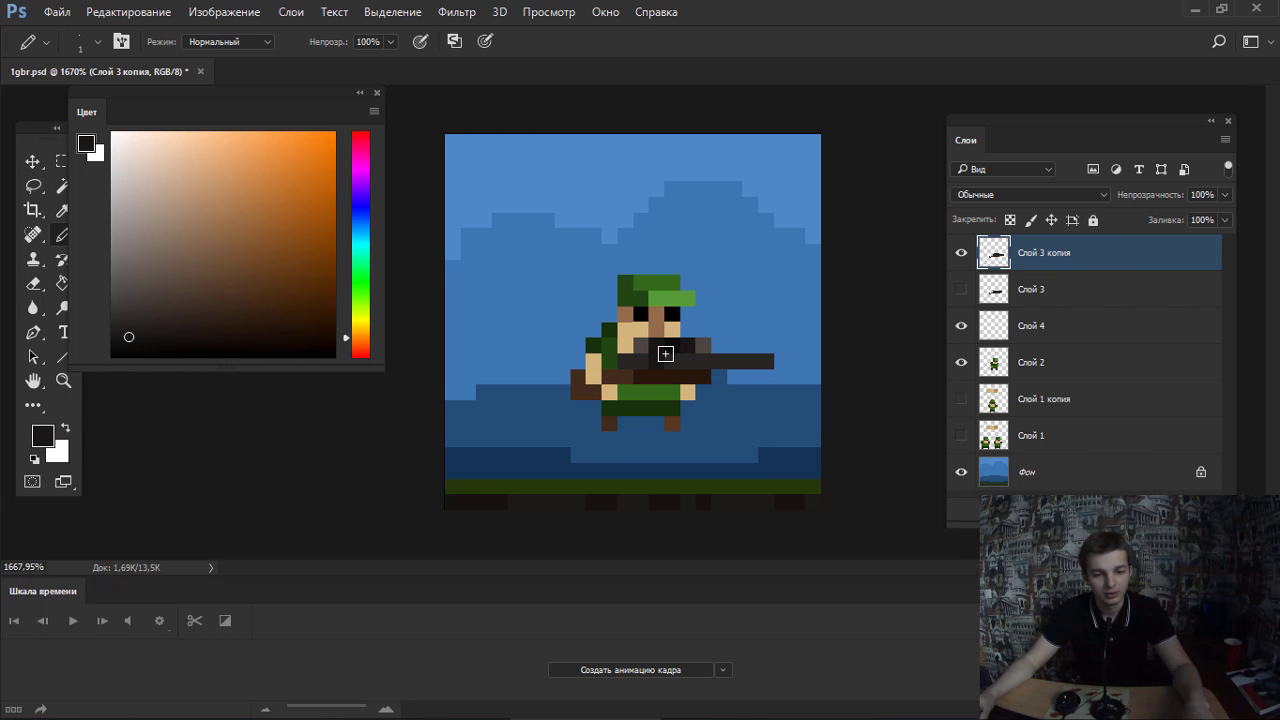
{"action": "scroll", "coordinate": [750, 308], "scroll_direction": "down", "scroll_amount": 5}
{"action": "scroll", "coordinate": [754, 290], "scroll_direction": "up", "scroll_amount": 6}
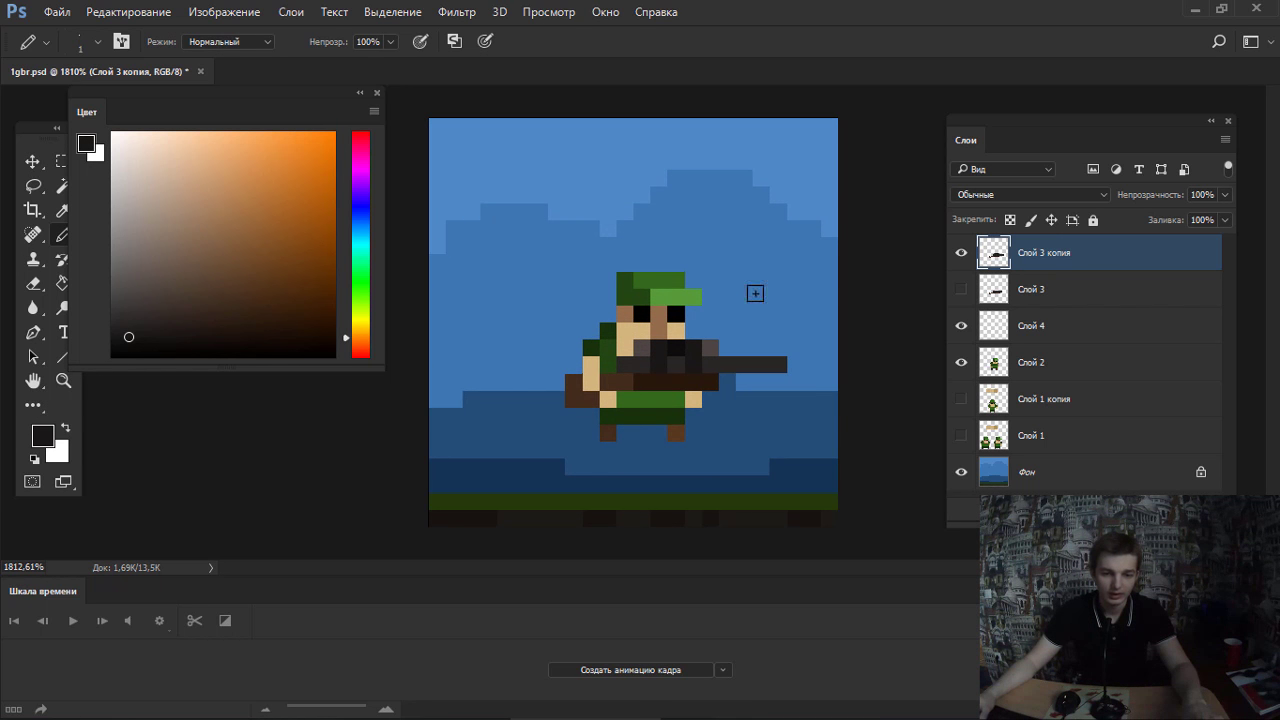
Compare the long and shorter guns, keeping Слой 3 копия hidden and Слой 3 visible.
{"action": "left_click", "coordinate": [960, 255]}
{"action": "left_click", "coordinate": [960, 255]}
{"action": "left_click", "coordinate": [960, 255]}
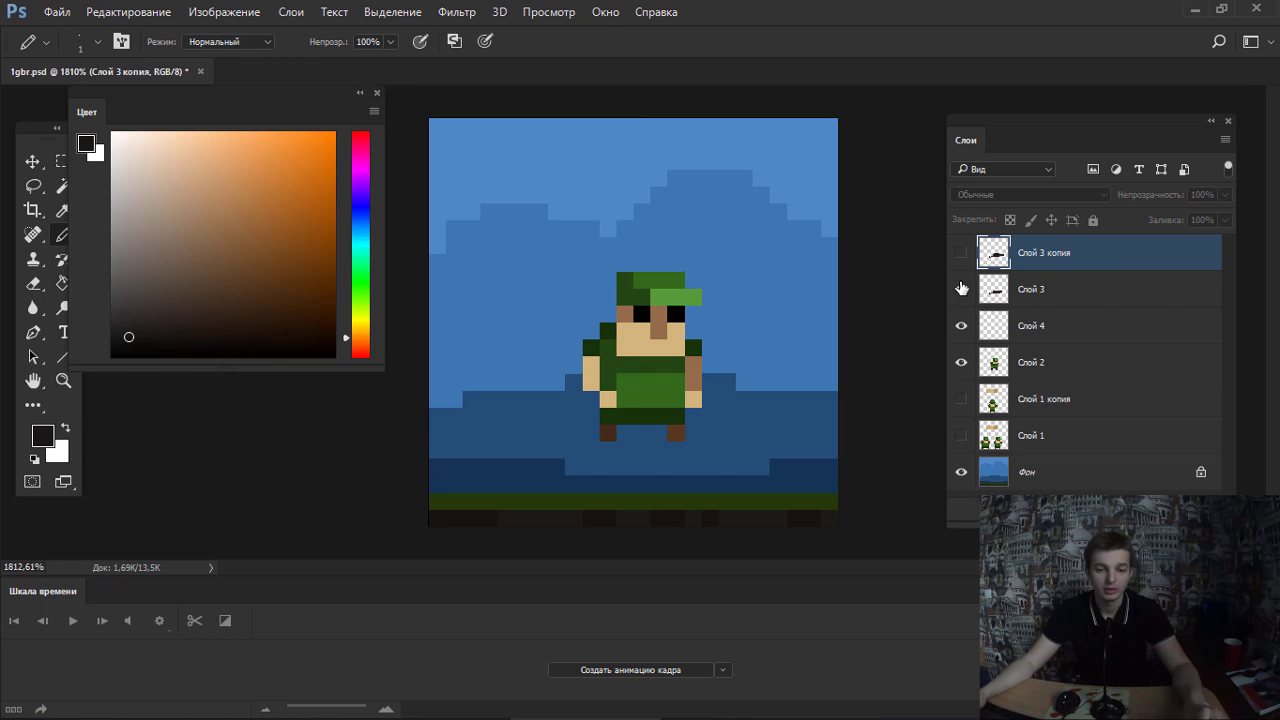
{"action": "left_click", "coordinate": [960, 290]}
{"action": "left_click", "coordinate": [960, 290]}
{"action": "left_click", "coordinate": [960, 290]}
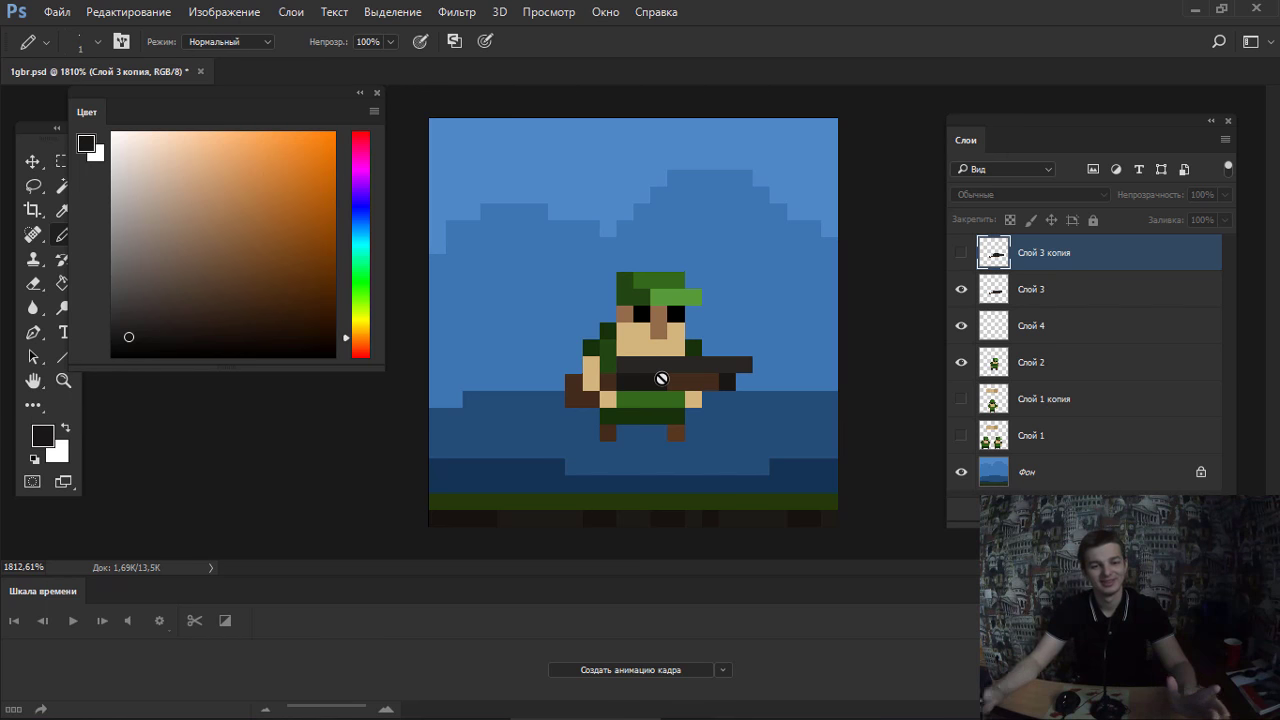
{"action": "left_click", "coordinate": [1042, 289]}
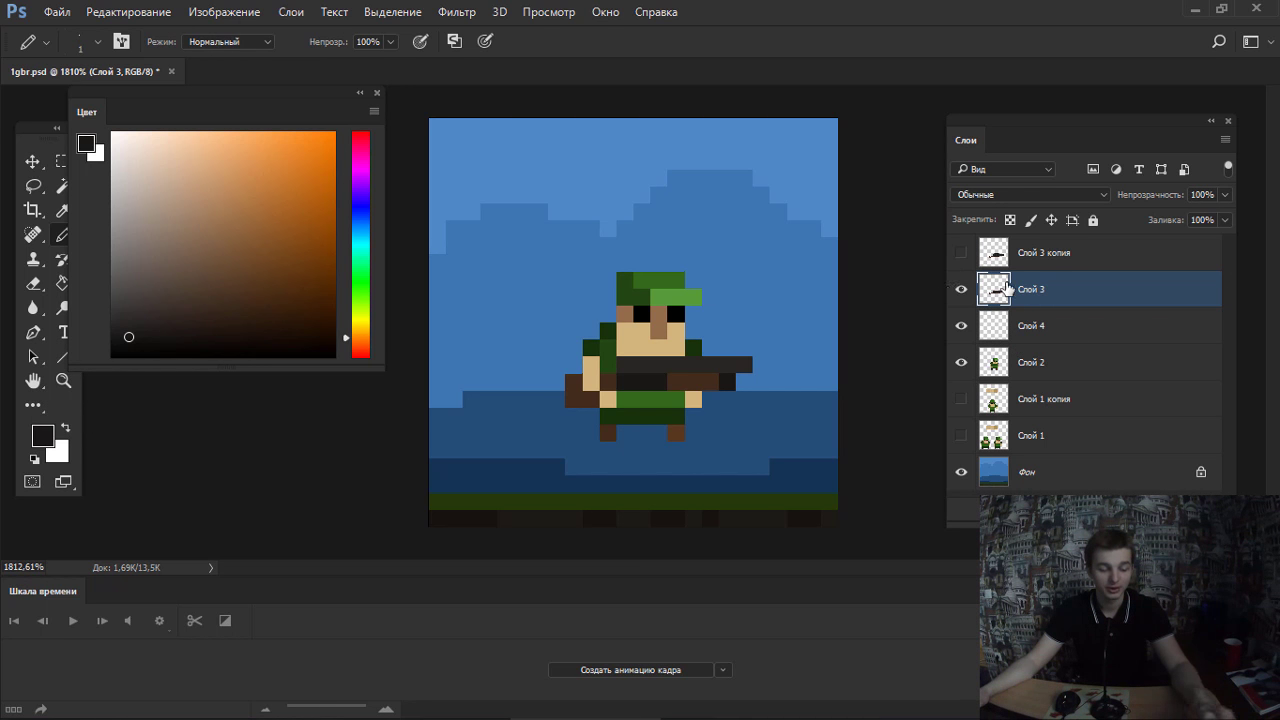
{"action": "left_click", "coordinate": [961, 289]}
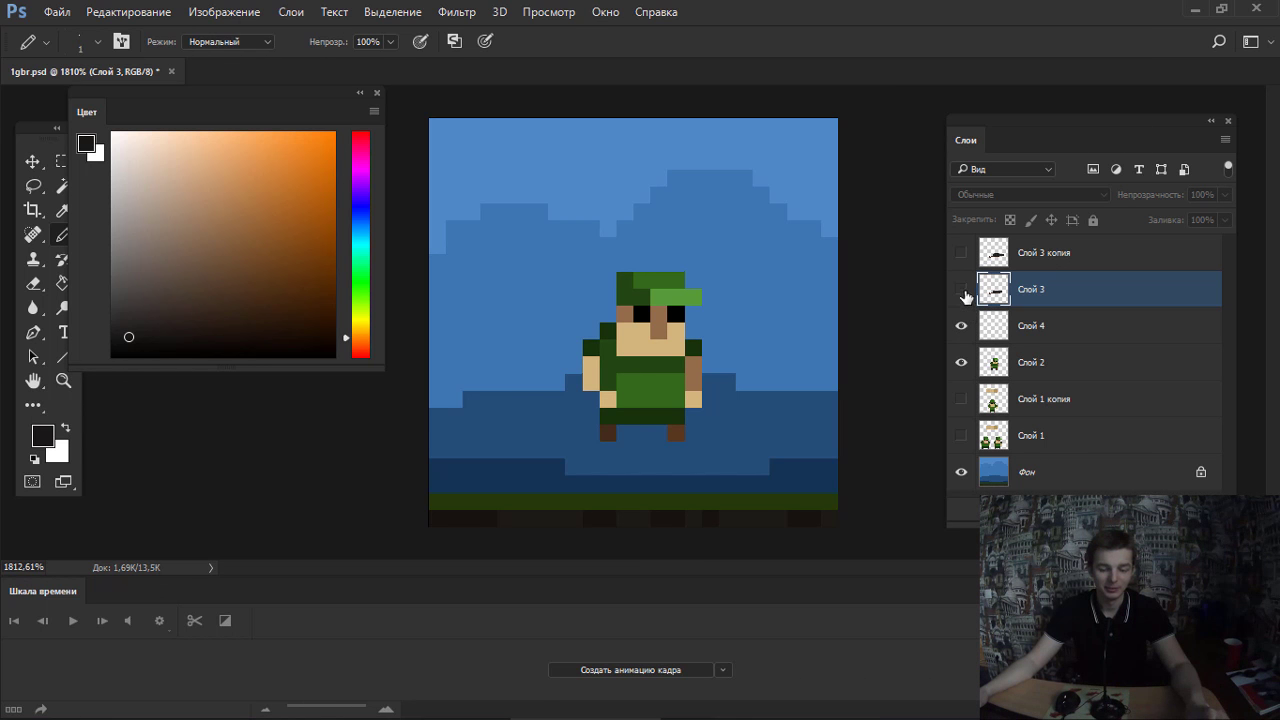
{"action": "left_click", "coordinate": [961, 289]}
Delete the empty Слой 4.
{"action": "left_click", "coordinate": [961, 325]}
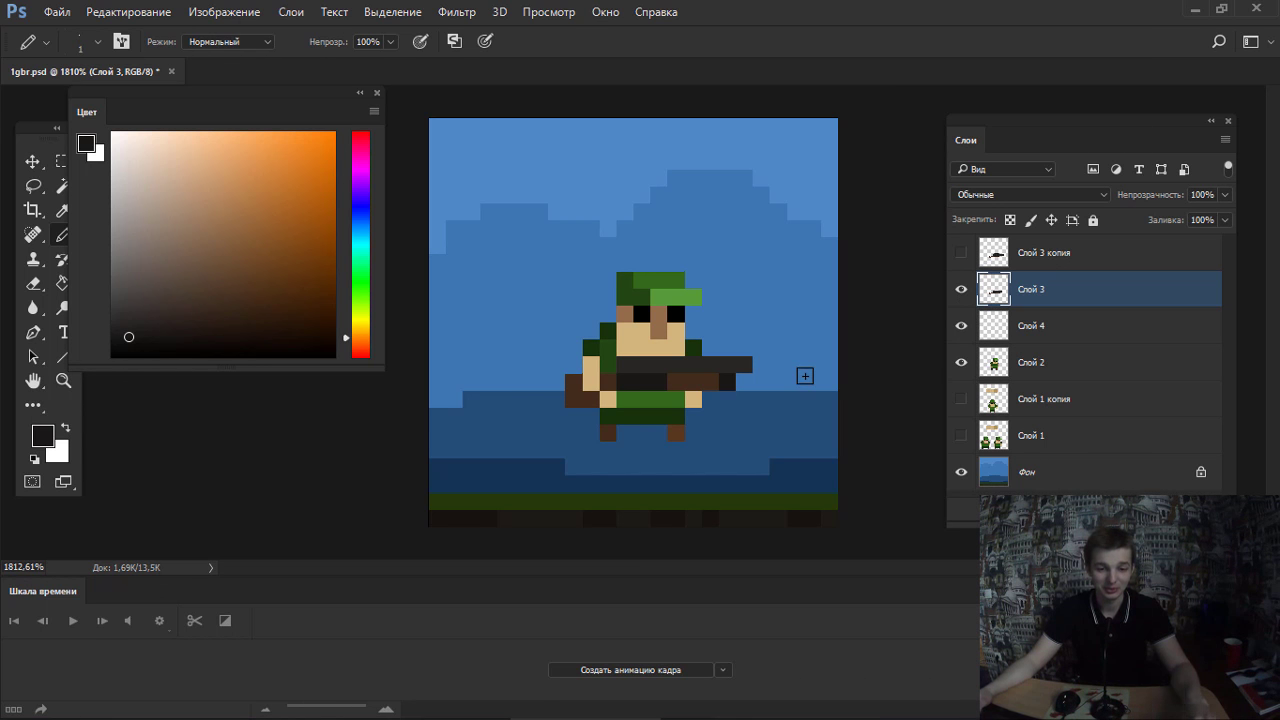
{"action": "key", "text": "v"}
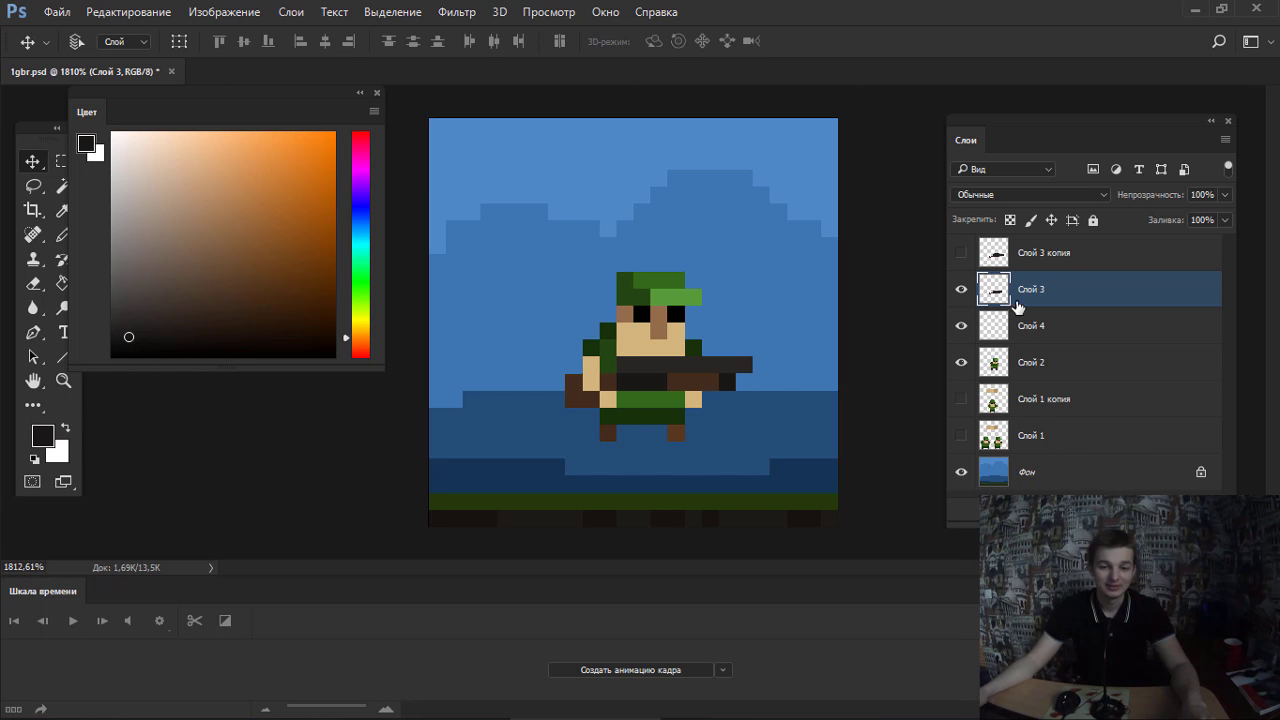
{"action": "left_click", "coordinate": [961, 289]}
{"action": "left_click", "coordinate": [961, 289]}
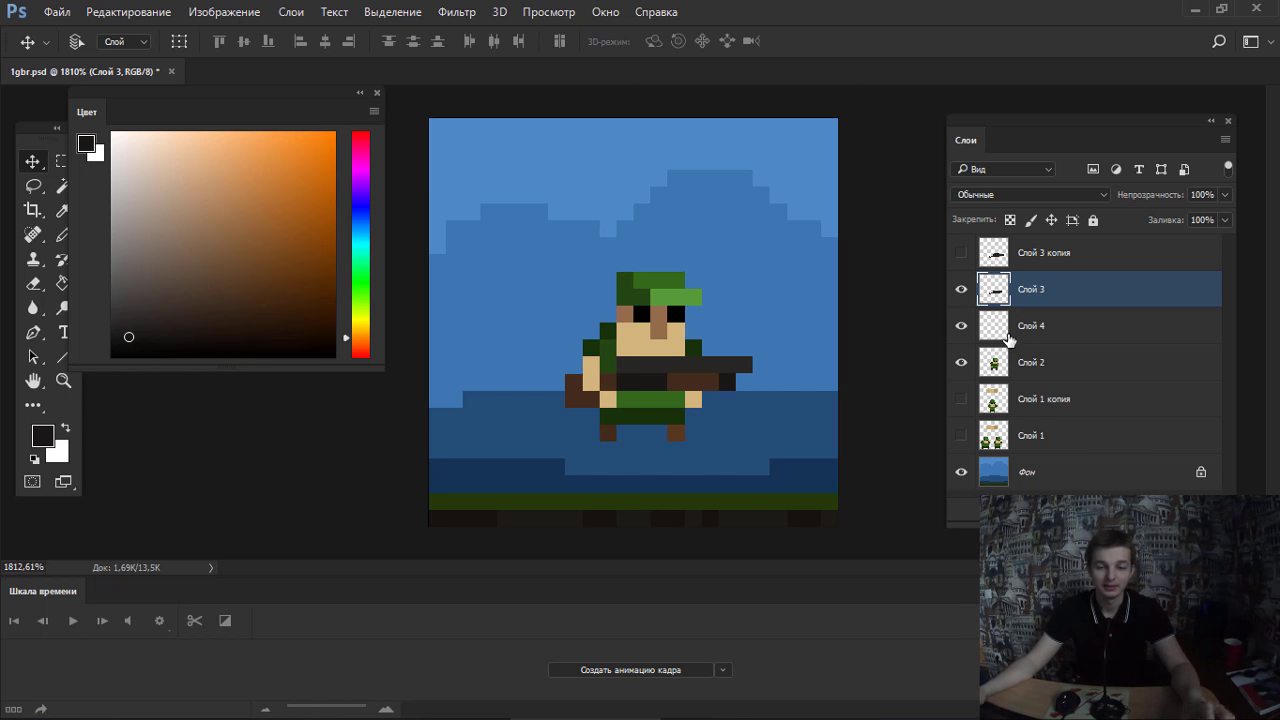
{"action": "left_click", "coordinate": [988, 338]}
{"action": "key", "text": "Delete"}
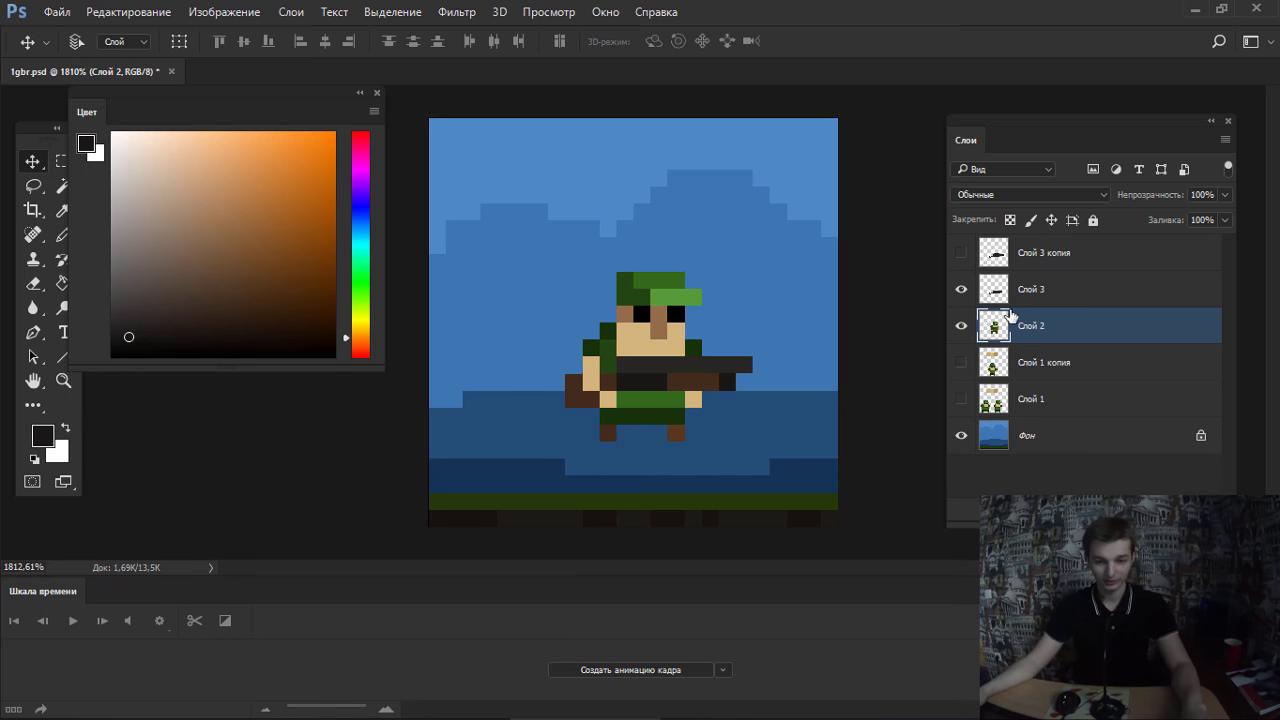
Group Слой 2 and Слой 3 into Группа 1 and move the soldier lower and left.
{"action": "left_click", "coordinate": [1015, 292], "text": "ctrl"}
{"action": "key", "text": "ctrl+g"}
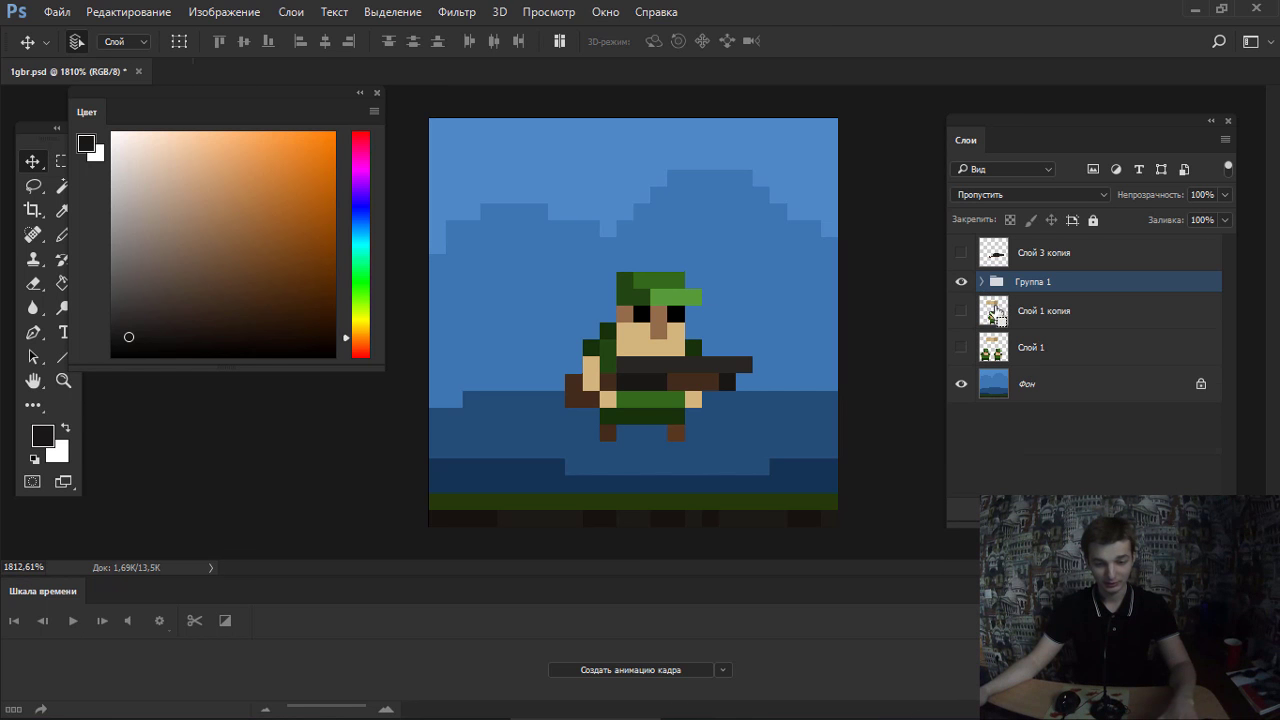
{"action": "left_click_drag", "start_coordinate": [687, 366], "coordinate": [671, 416]}
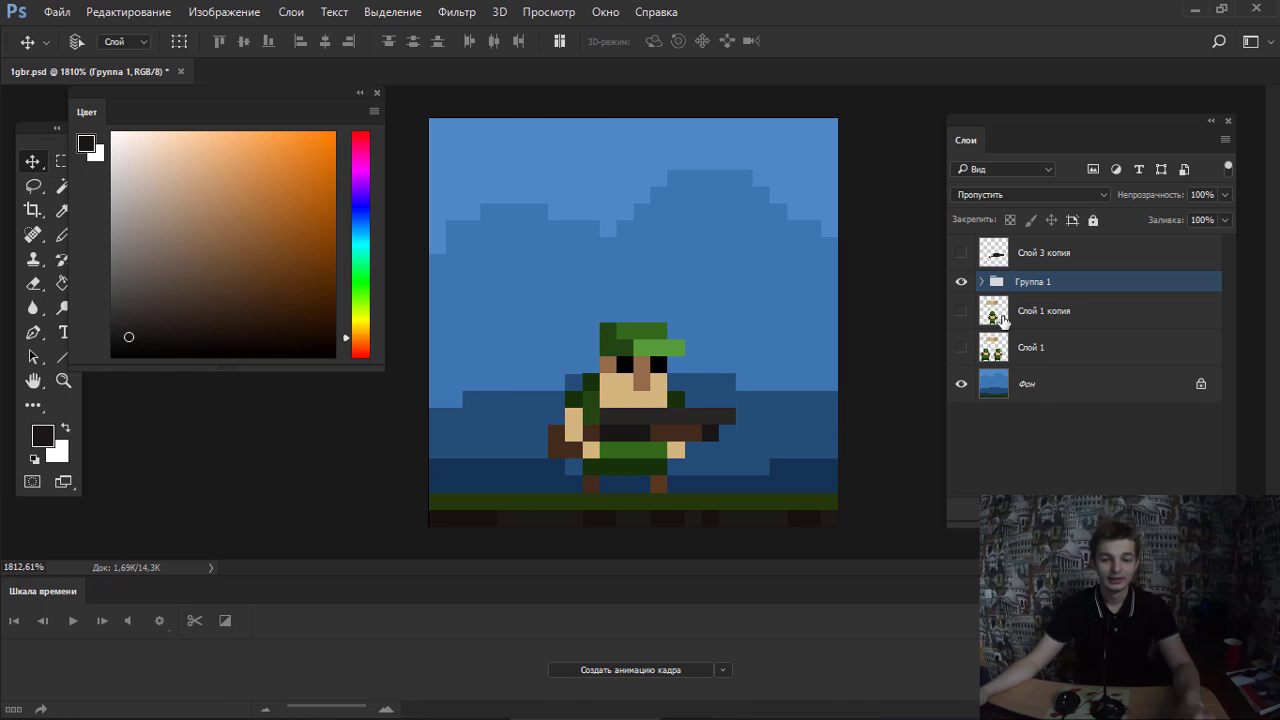
Move Слой 3 копия below Группа 1 and group the leftover layers into Группа 2.
{"action": "left_click", "coordinate": [963, 255]}
{"action": "left_click", "coordinate": [963, 255]}
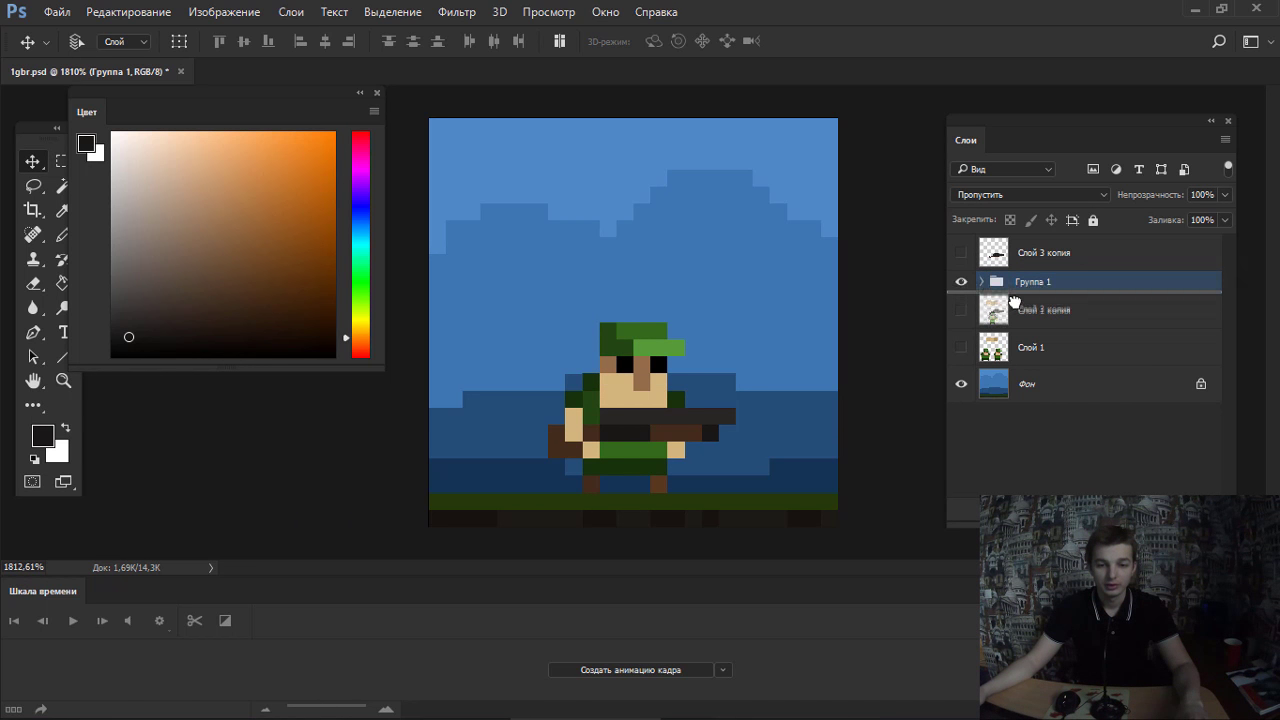
{"action": "left_click_drag", "start_coordinate": [1016, 255], "coordinate": [1016, 318]}
{"action": "left_click", "coordinate": [1010, 348], "text": "shift"}
{"action": "key", "text": "ctrl+g"}
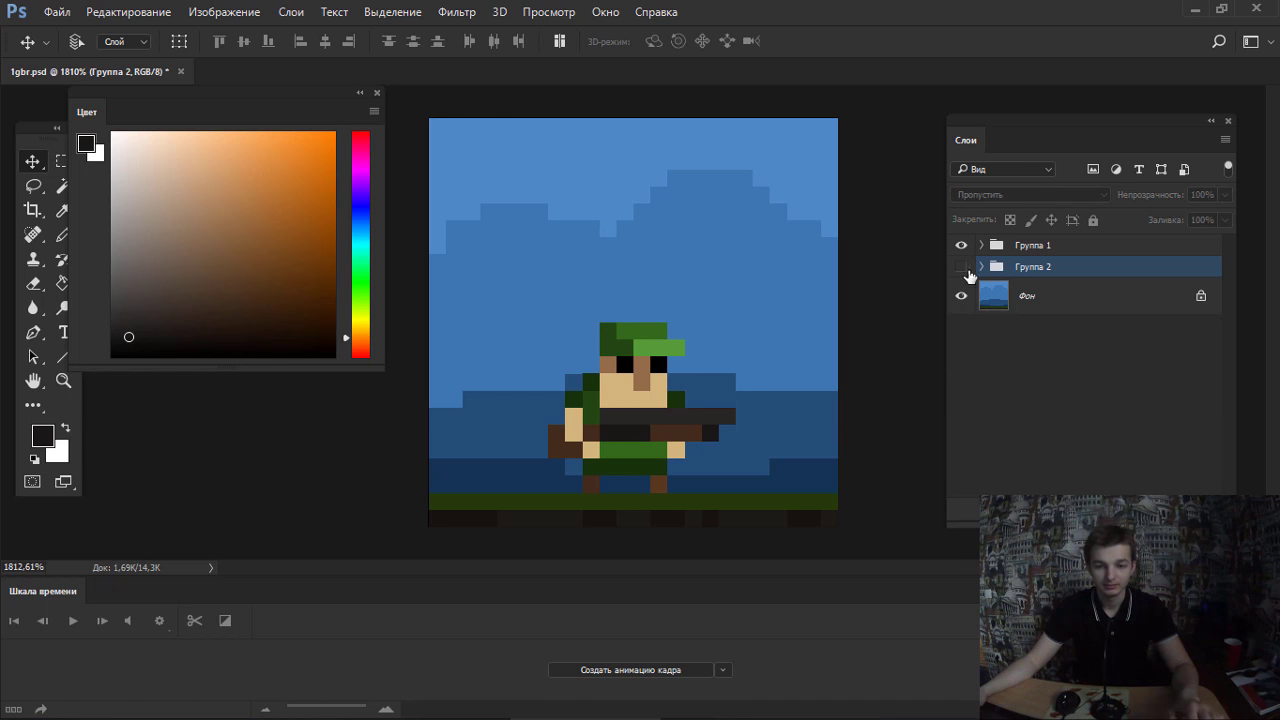
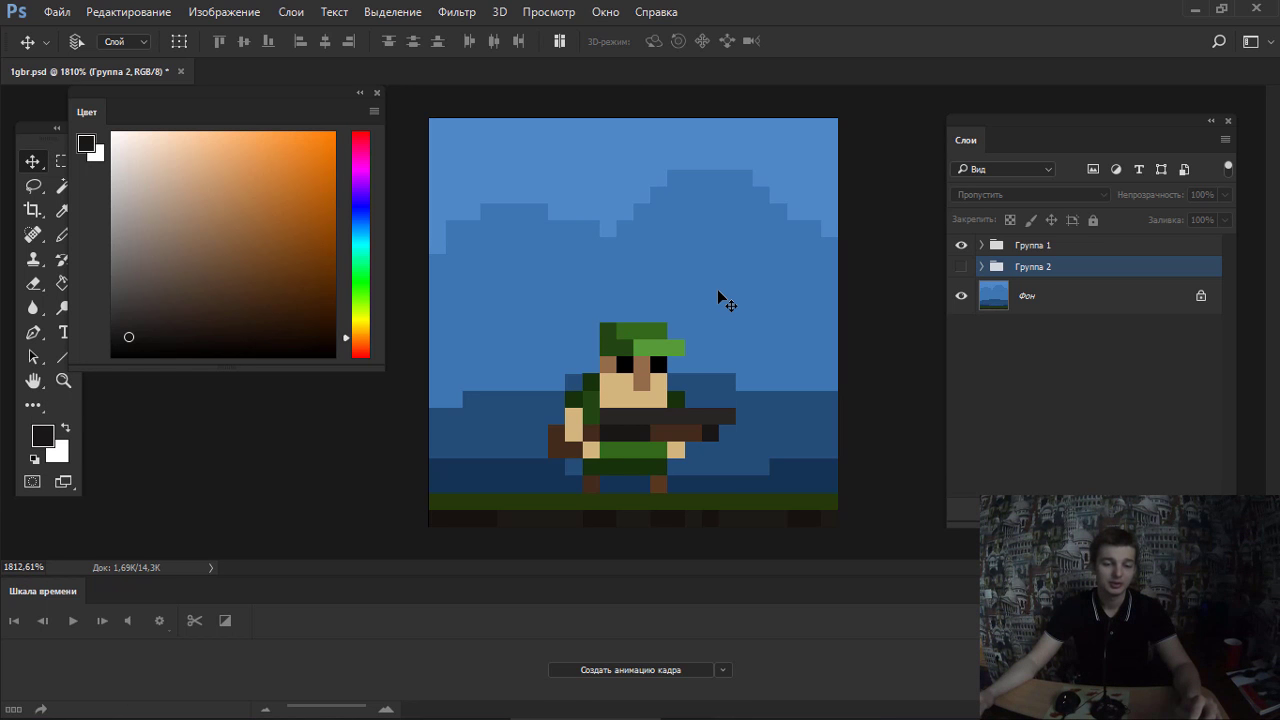
Create a frame animation in the Timeline with two frames.
{"action": "key", "text": "b"}
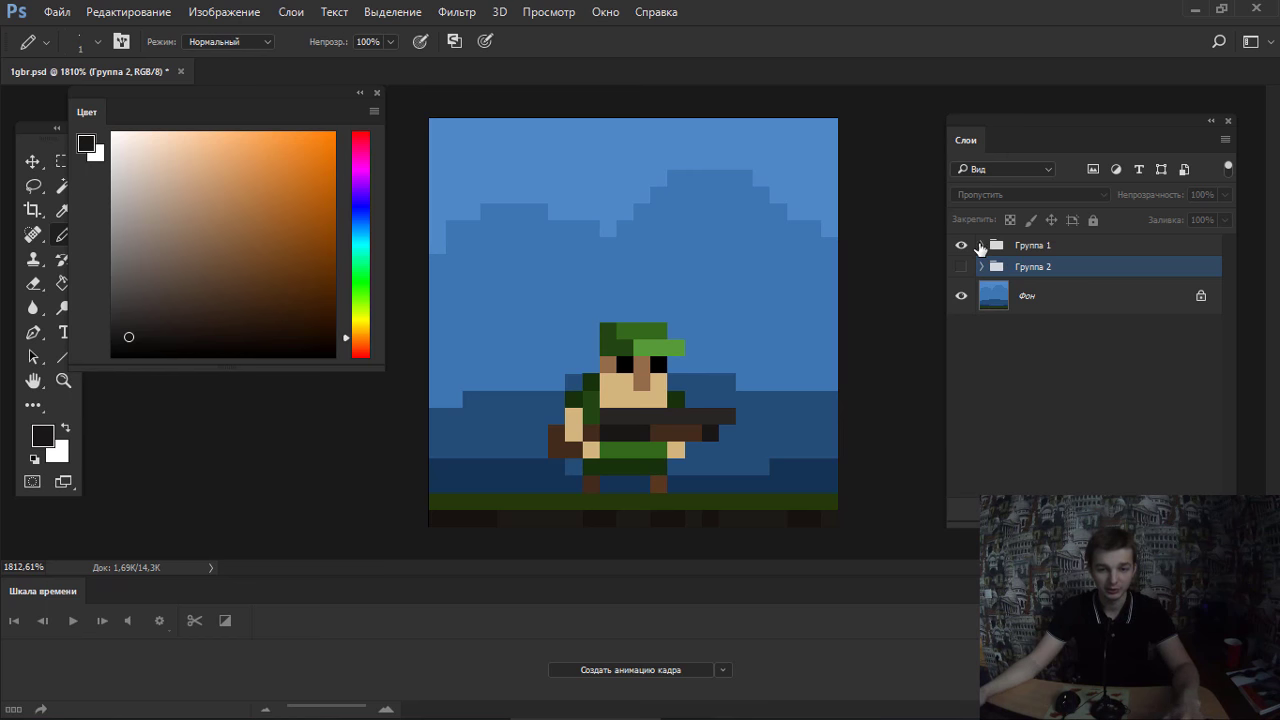
{"action": "left_click", "coordinate": [981, 245]}
{"action": "left_click", "coordinate": [627, 670]}
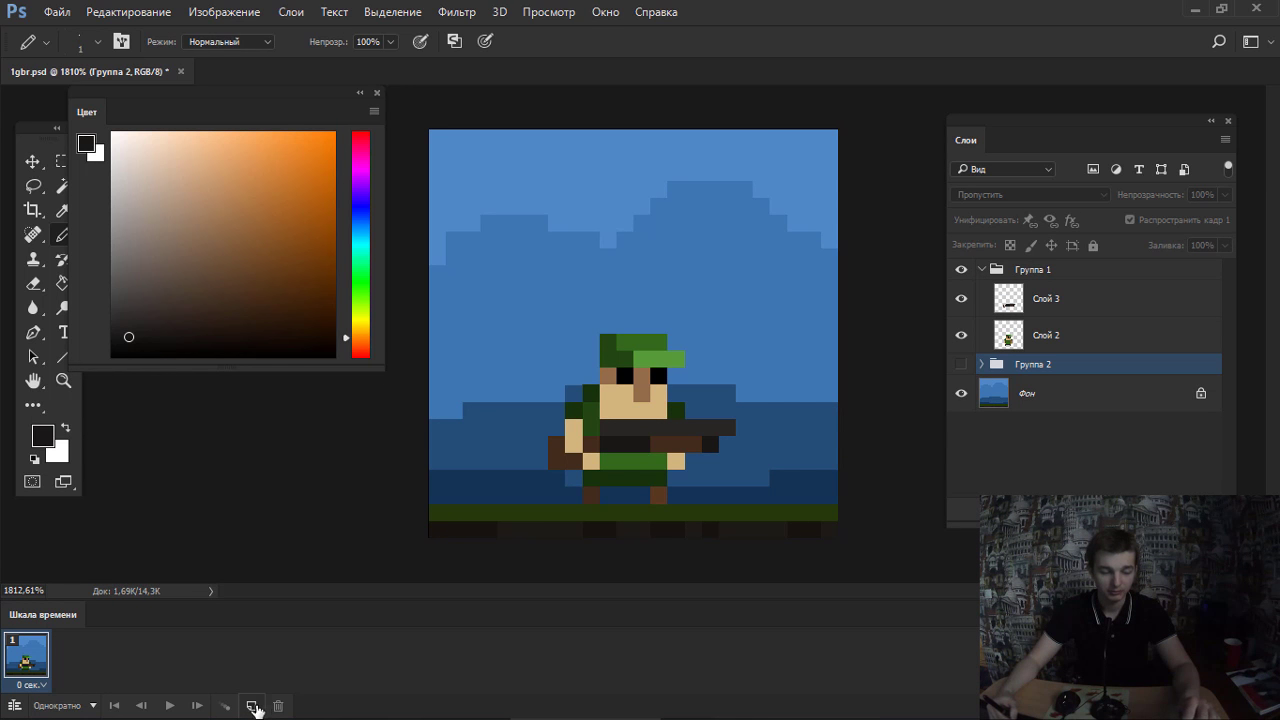
{"action": "left_click", "coordinate": [252, 706]}
Duplicate Группа 1 into a new group, Группа 1 копия.
{"action": "left_click", "coordinate": [981, 270]}
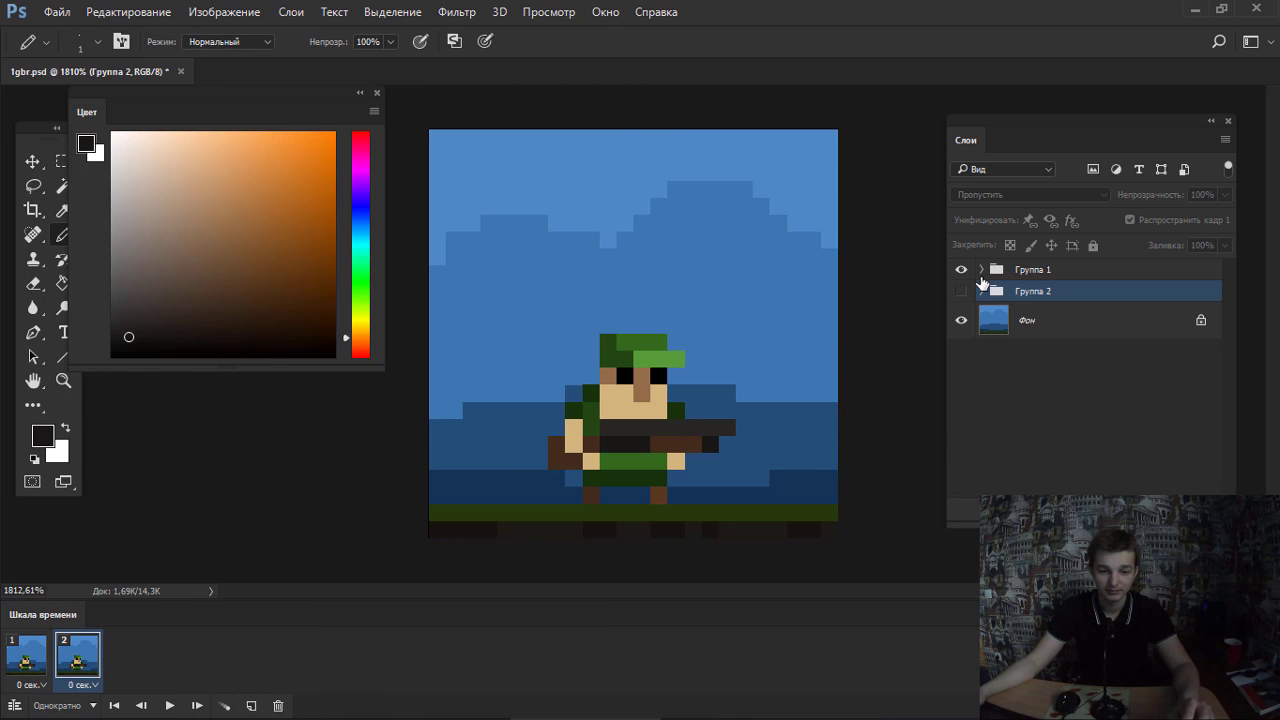
{"action": "left_click", "coordinate": [1000, 269]}
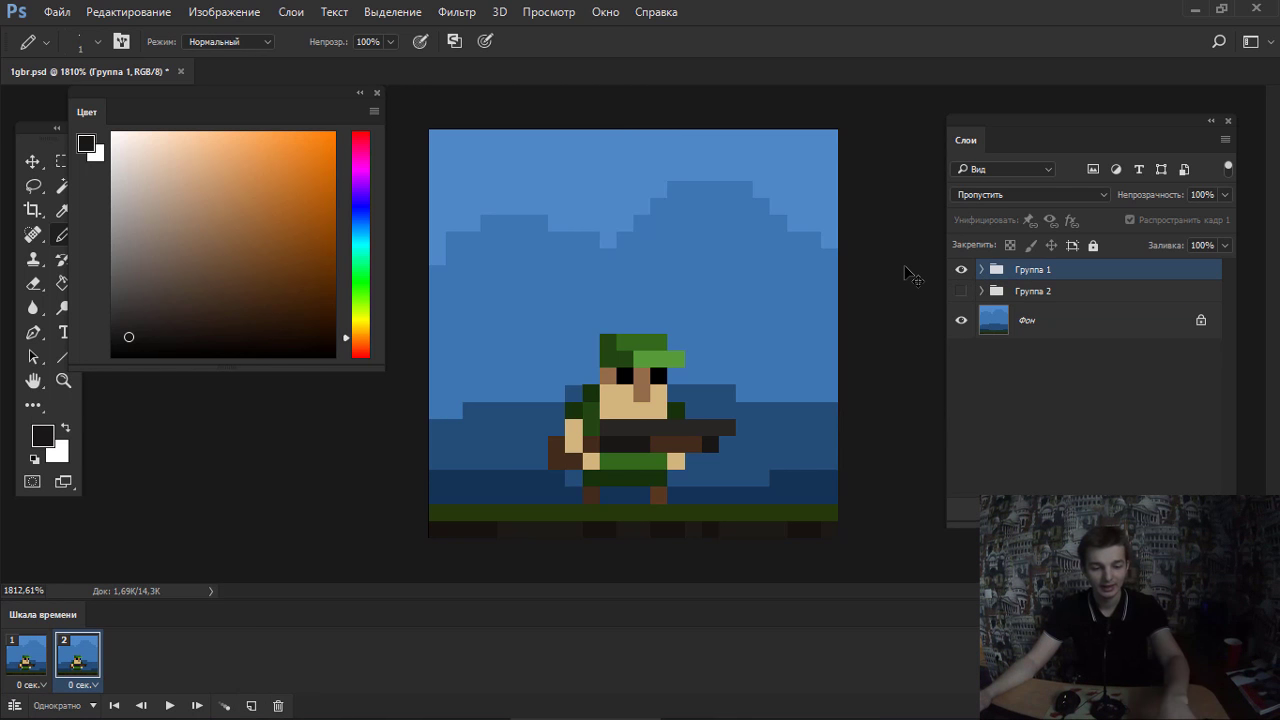
{"action": "key", "text": "ctrl+j"}
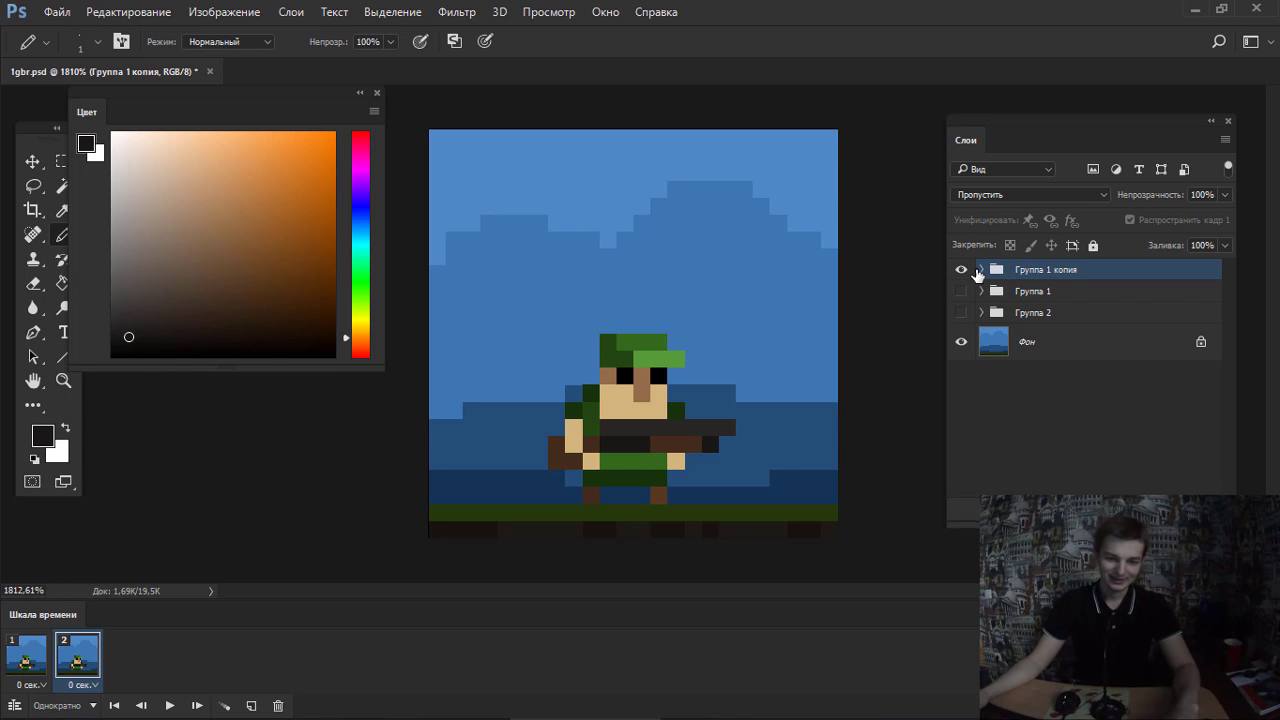
Select Слой 2 in Группа 1 копия and test a marquee around the soldier's right foot.
{"action": "left_click", "coordinate": [981, 270]}
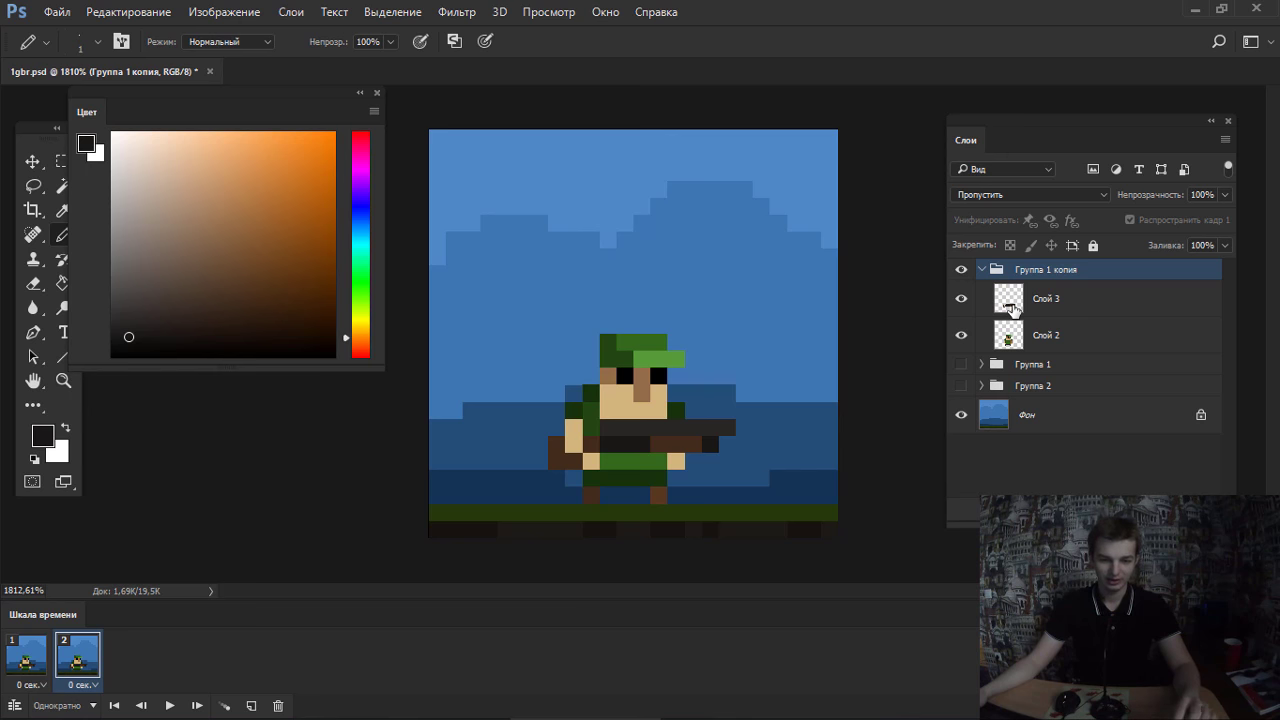
{"action": "left_click", "coordinate": [1010, 308]}
{"action": "left_click", "coordinate": [1008, 336]}
{"action": "key", "text": "m"}
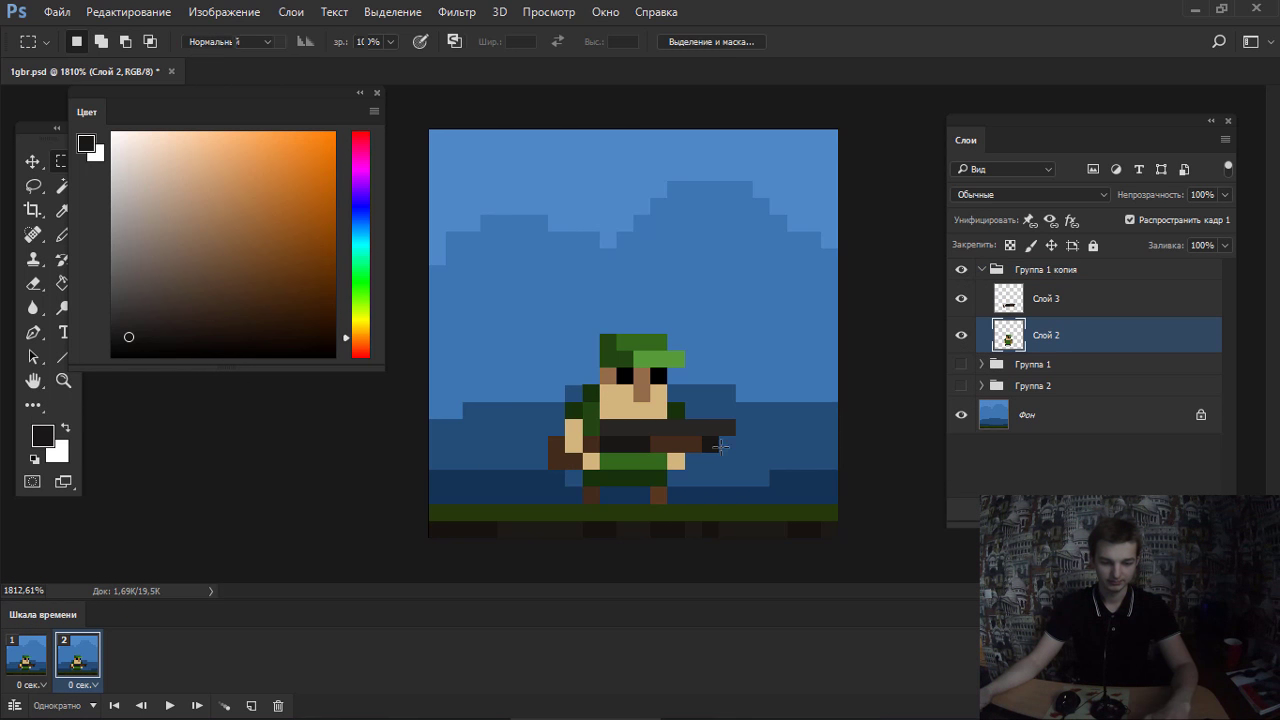
{"action": "left_click_drag", "start_coordinate": [662, 497], "coordinate": [666, 492]}
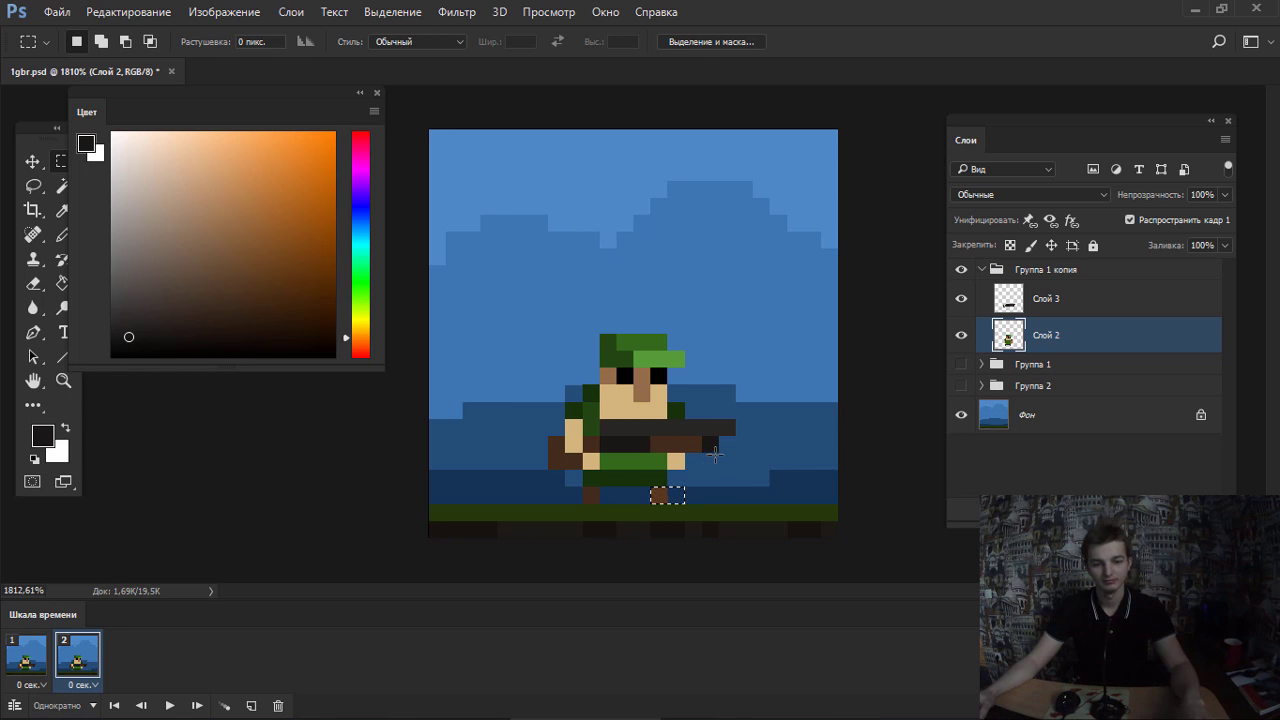
{"action": "left_click", "coordinate": [636, 496]}
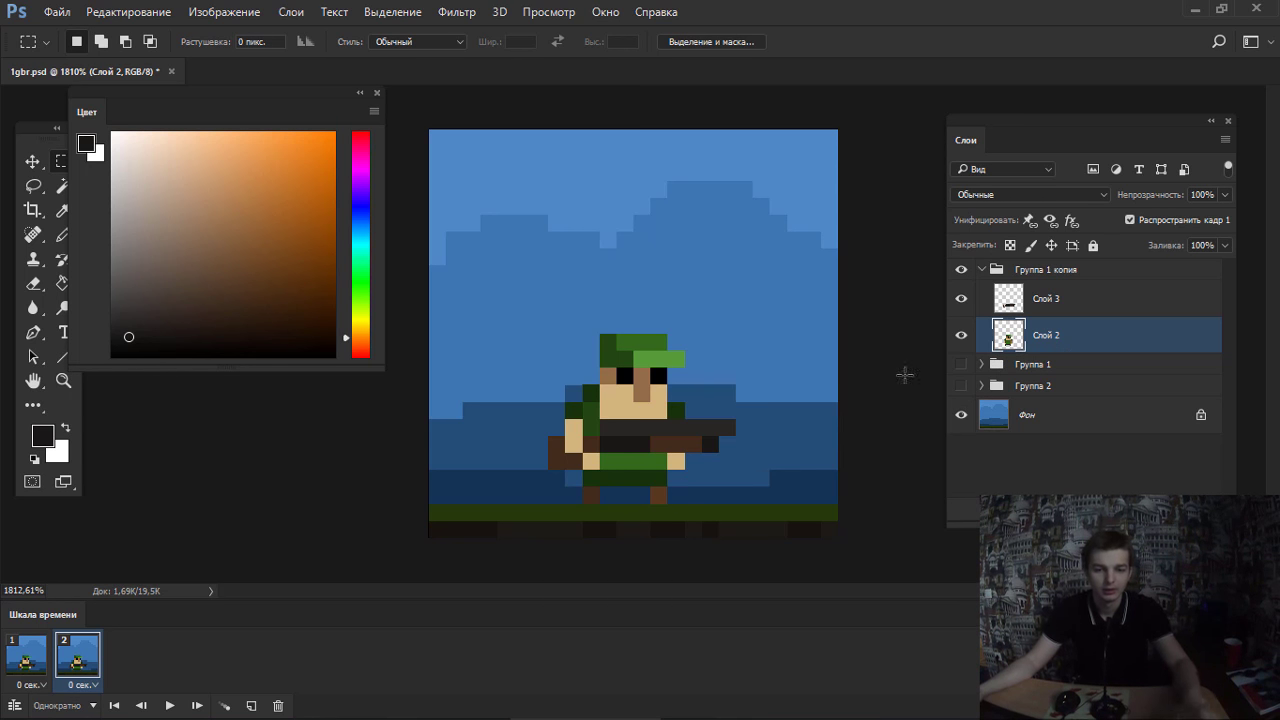
With the Pencil, sample the dark brown of the soldier's leg and foot as drawing colour.
{"action": "key", "text": "b"}
{"action": "key", "text": "x"}
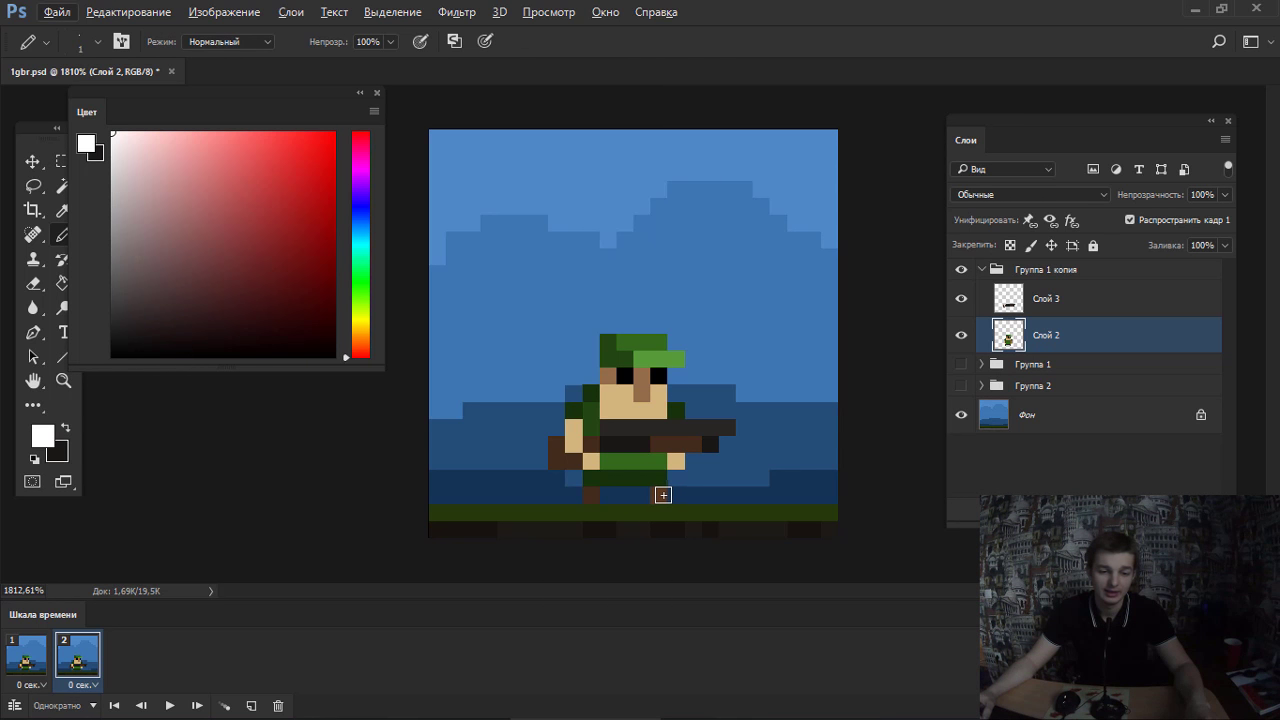
{"action": "left_click", "coordinate": [660, 492], "text": "alt"}
{"action": "key", "text": "x"}
{"action": "left_click", "coordinate": [597, 489], "text": "alt"}
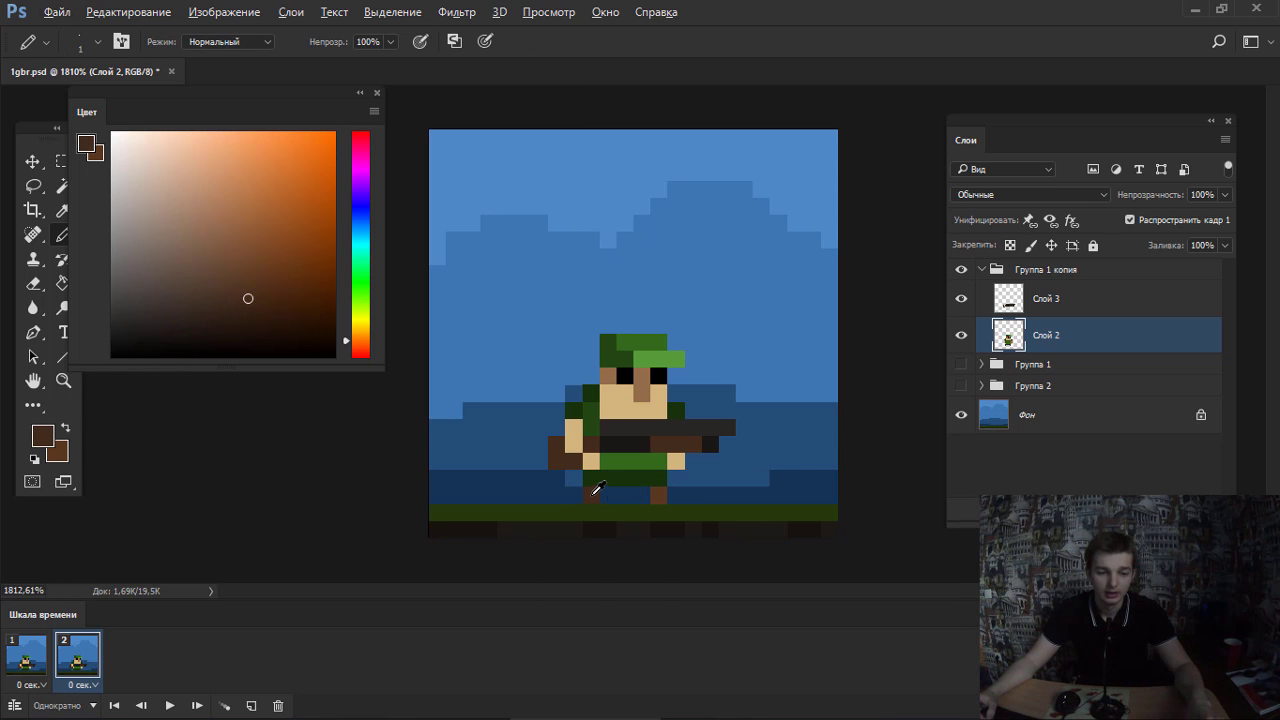
{"action": "left_click", "coordinate": [665, 504], "text": "alt"}
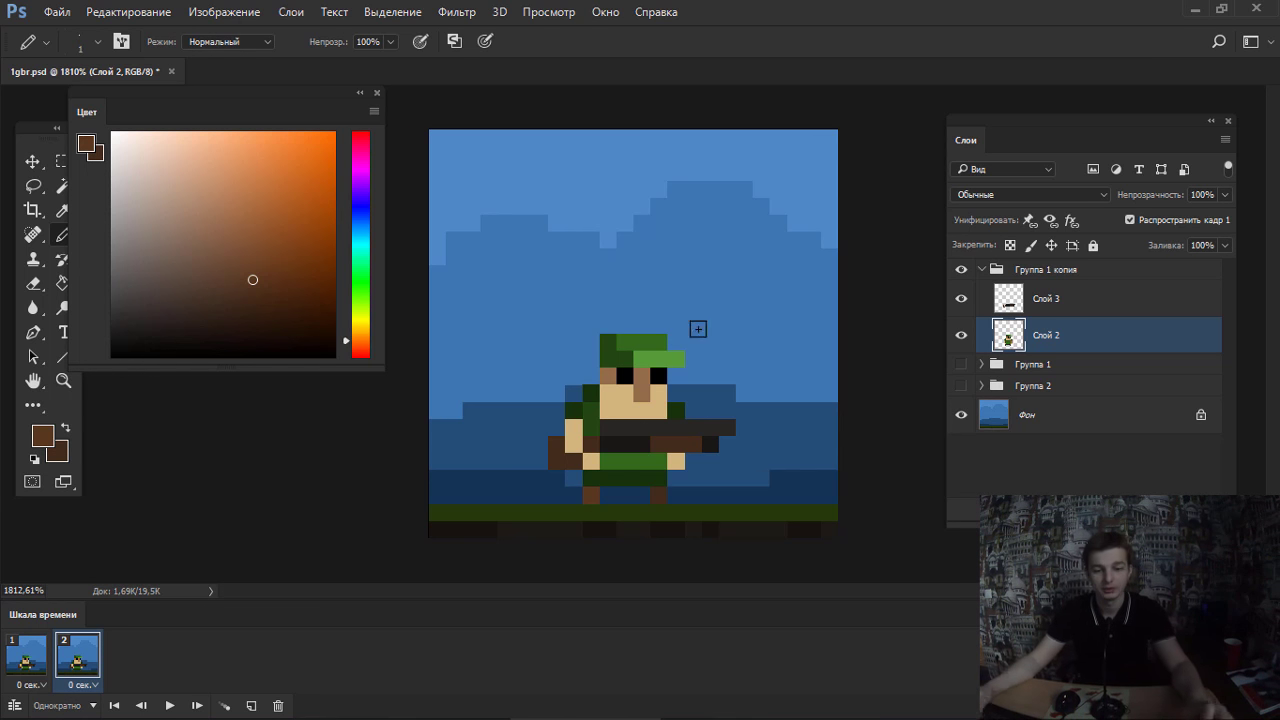
{"action": "left_click", "coordinate": [660, 490], "text": "alt"}
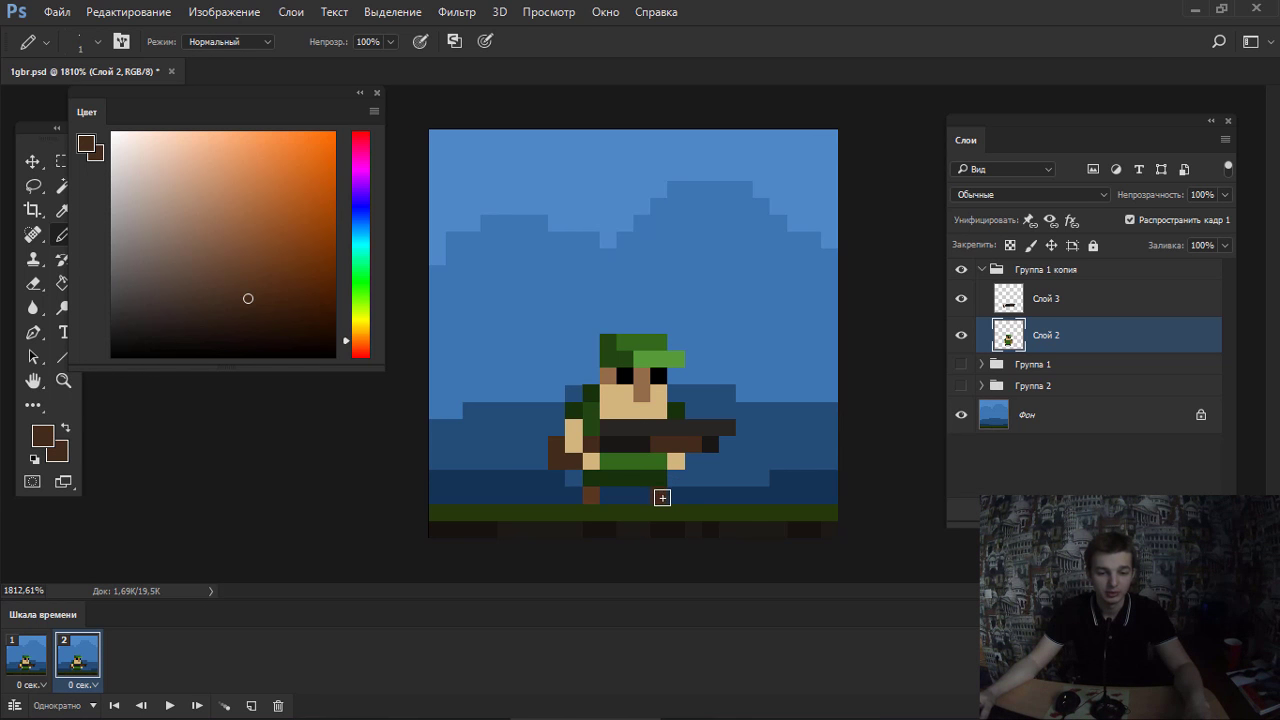
{"action": "left_click", "coordinate": [668, 490], "text": "alt"}
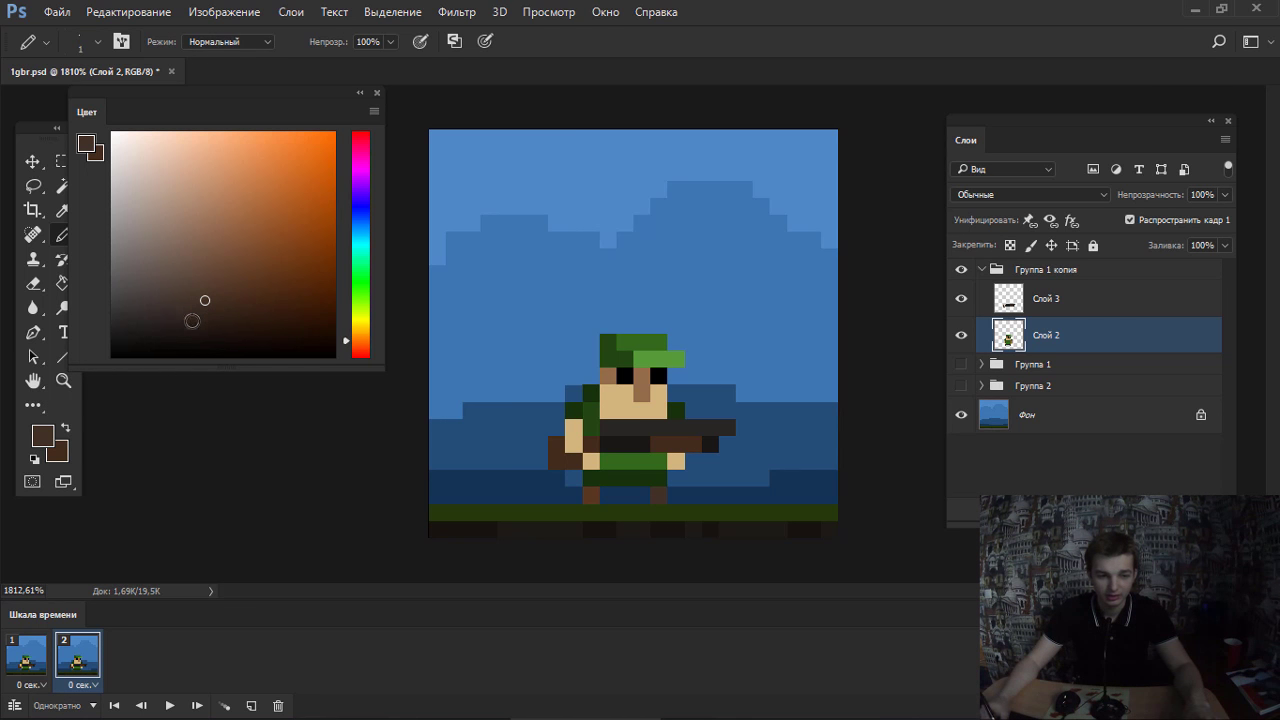
{"action": "left_click", "coordinate": [664, 448], "text": "alt"}
{"action": "left_click_drag", "start_coordinate": [601, 381], "coordinate": [591, 380]}
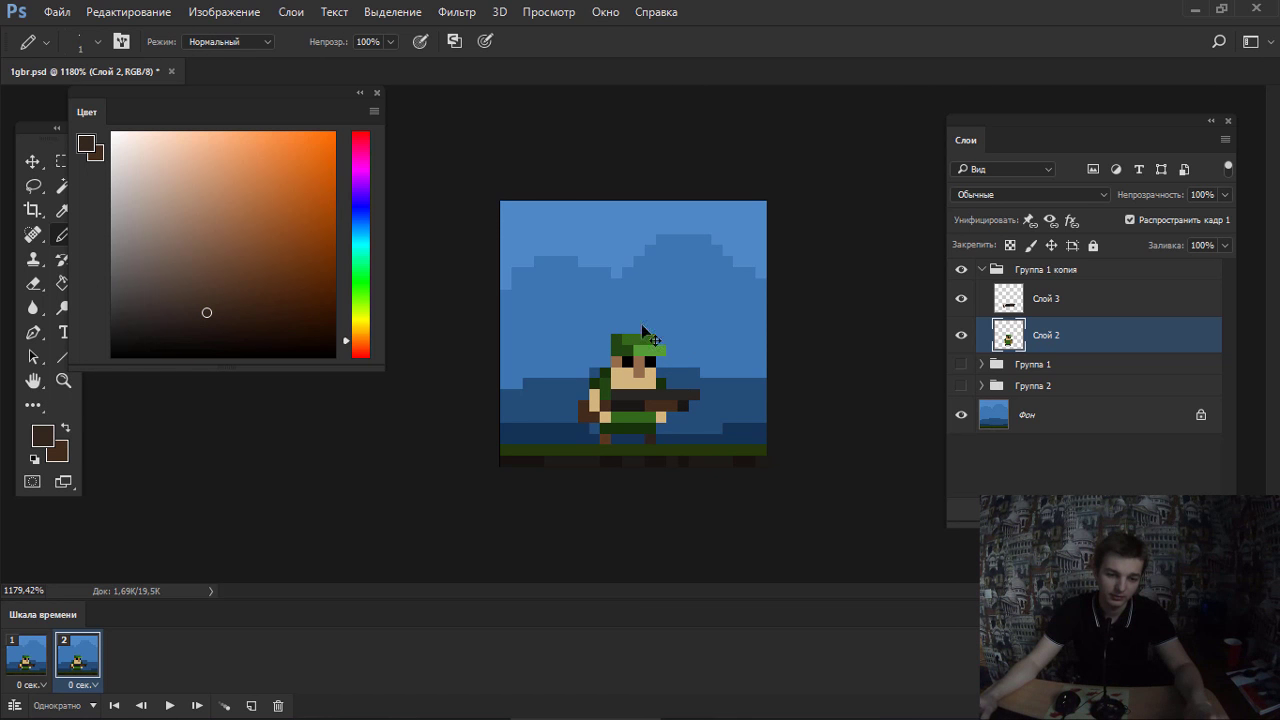
Try lighter and darker brown shades in the Color panel while zooming on the soldier.
{"action": "left_click_drag", "start_coordinate": [641, 324], "coordinate": [740, 332]}
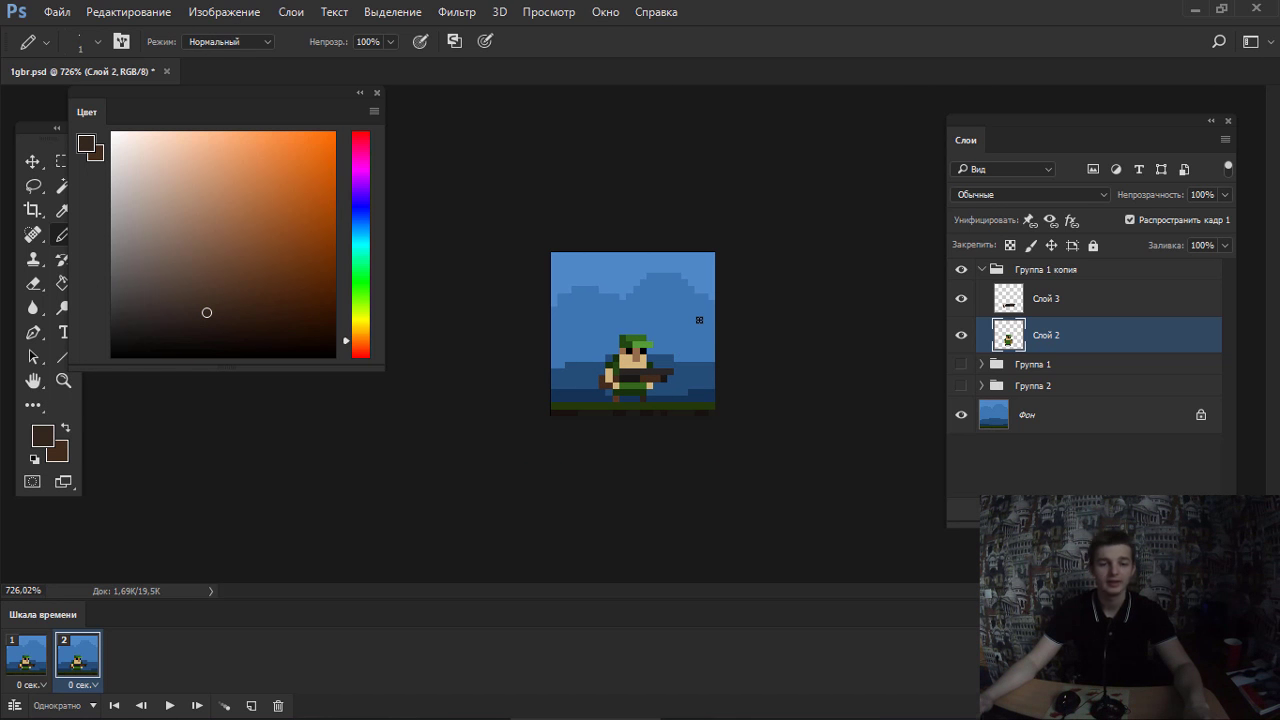
{"action": "left_click", "coordinate": [209, 299]}
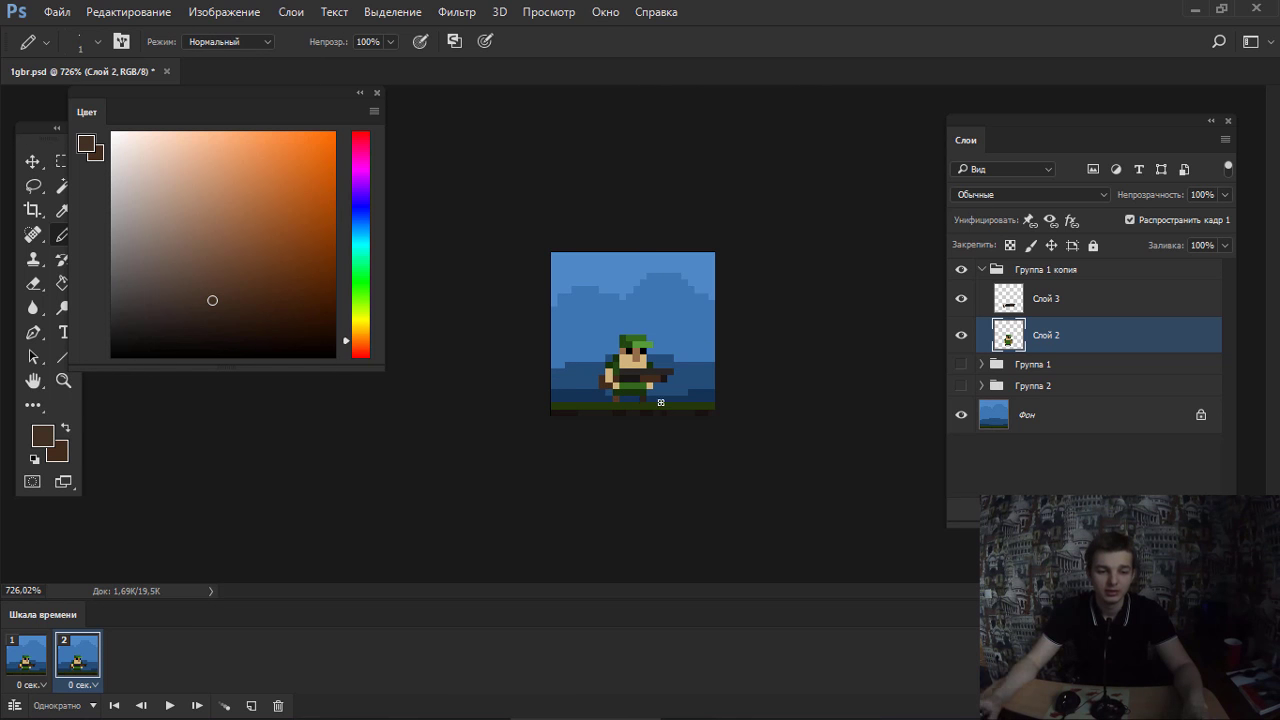
{"action": "left_click_drag", "start_coordinate": [623, 344], "coordinate": [646, 323]}
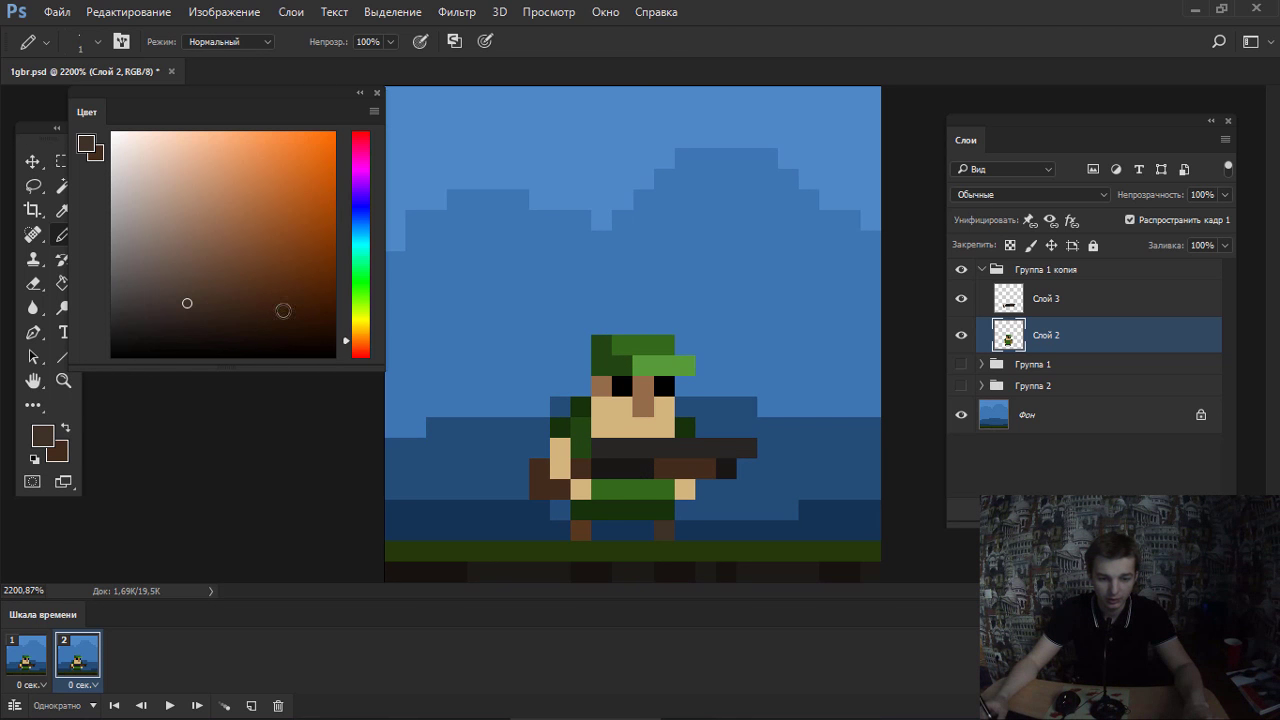
{"action": "left_click", "coordinate": [220, 318]}
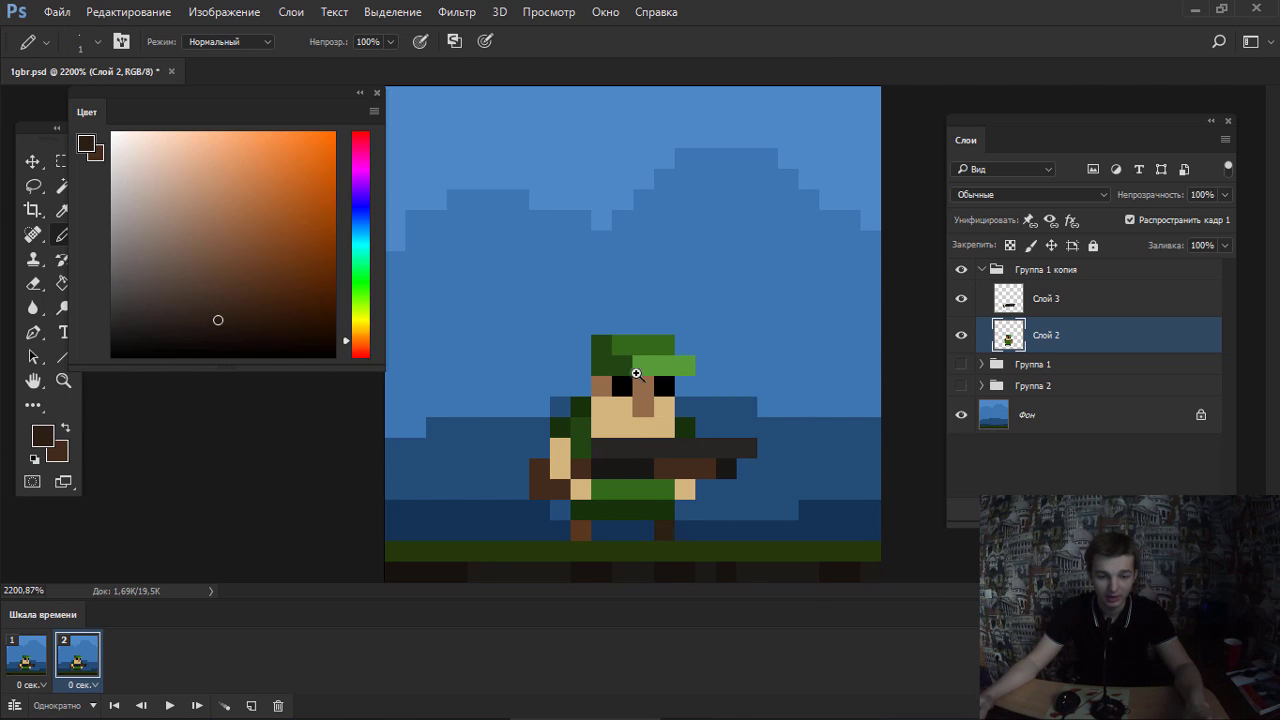
{"action": "mouse_move", "coordinate": [636, 373]}
{"action": "left_mouse_down"}
{"action": "mouse_move", "coordinate": [543, 374]}
{"action": "mouse_move", "coordinate": [607, 398]}
{"action": "left_mouse_up"}
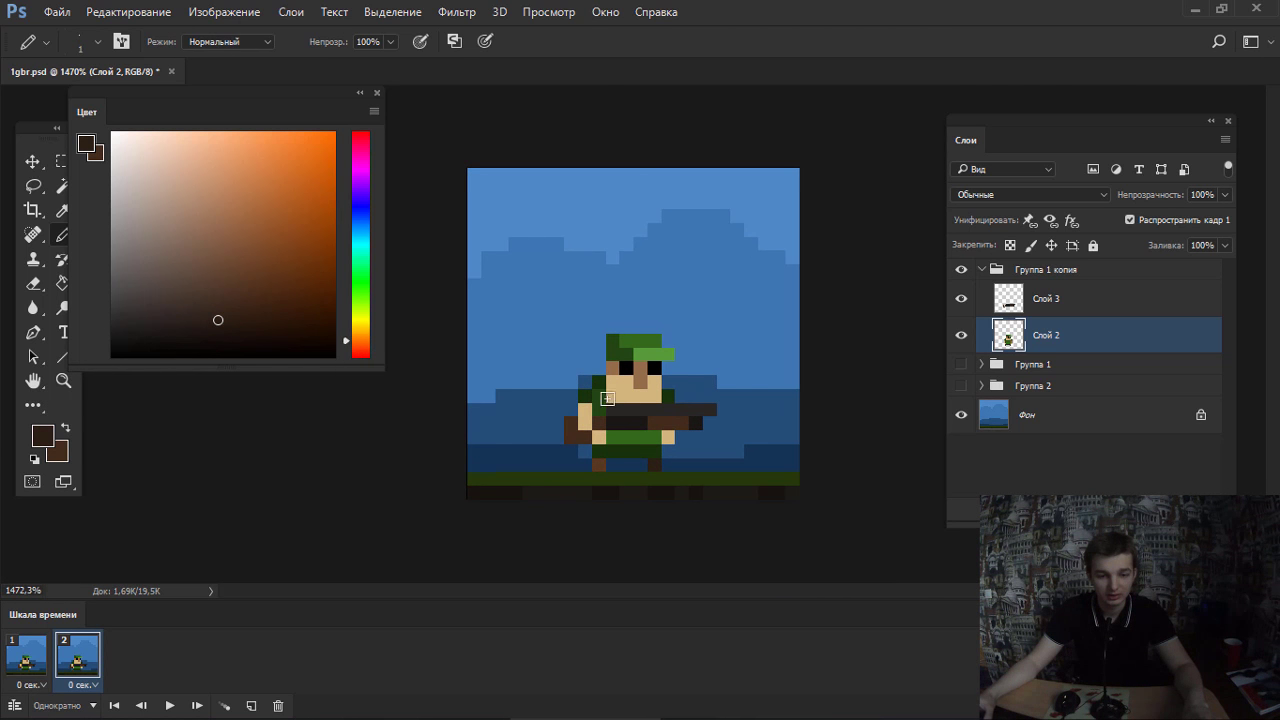
{"action": "left_click", "coordinate": [229, 287]}
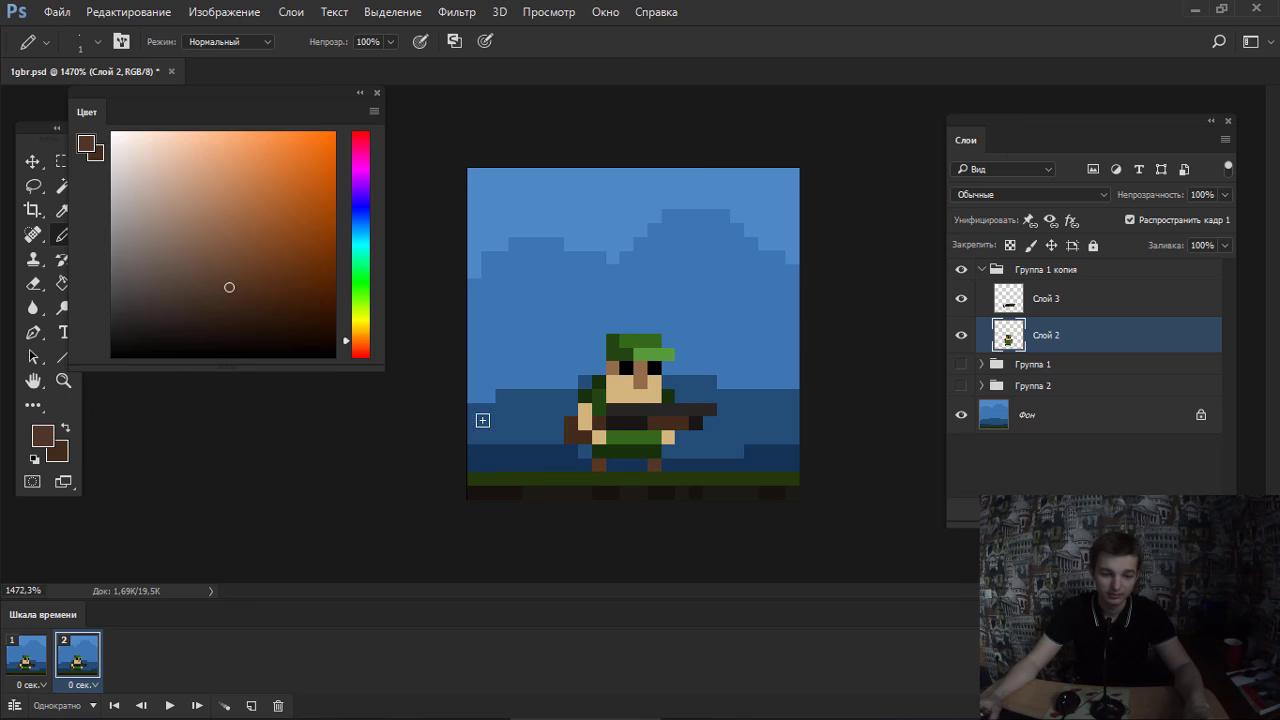
{"action": "left_click", "coordinate": [240, 290]}
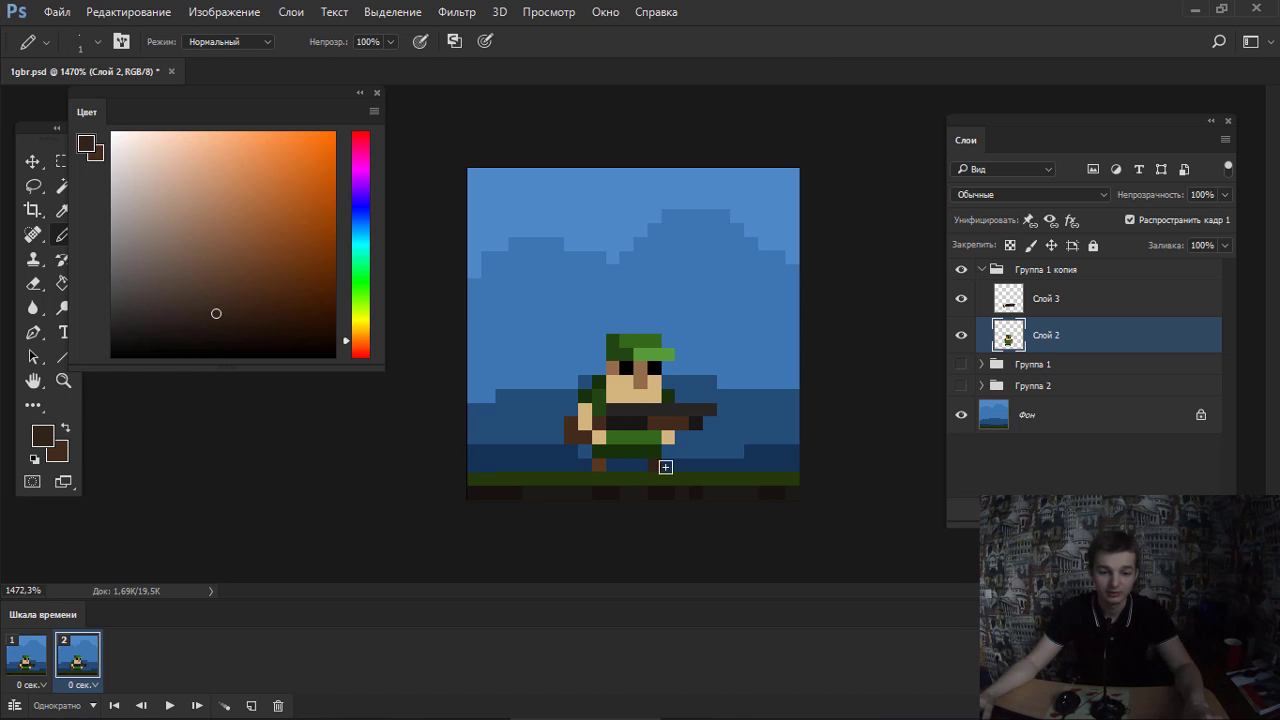
Scroll the view and undo back to the first animation frame showing Группа 1.
{"action": "scroll", "coordinate": [741, 383], "scroll_direction": "down", "scroll_amount": 5}
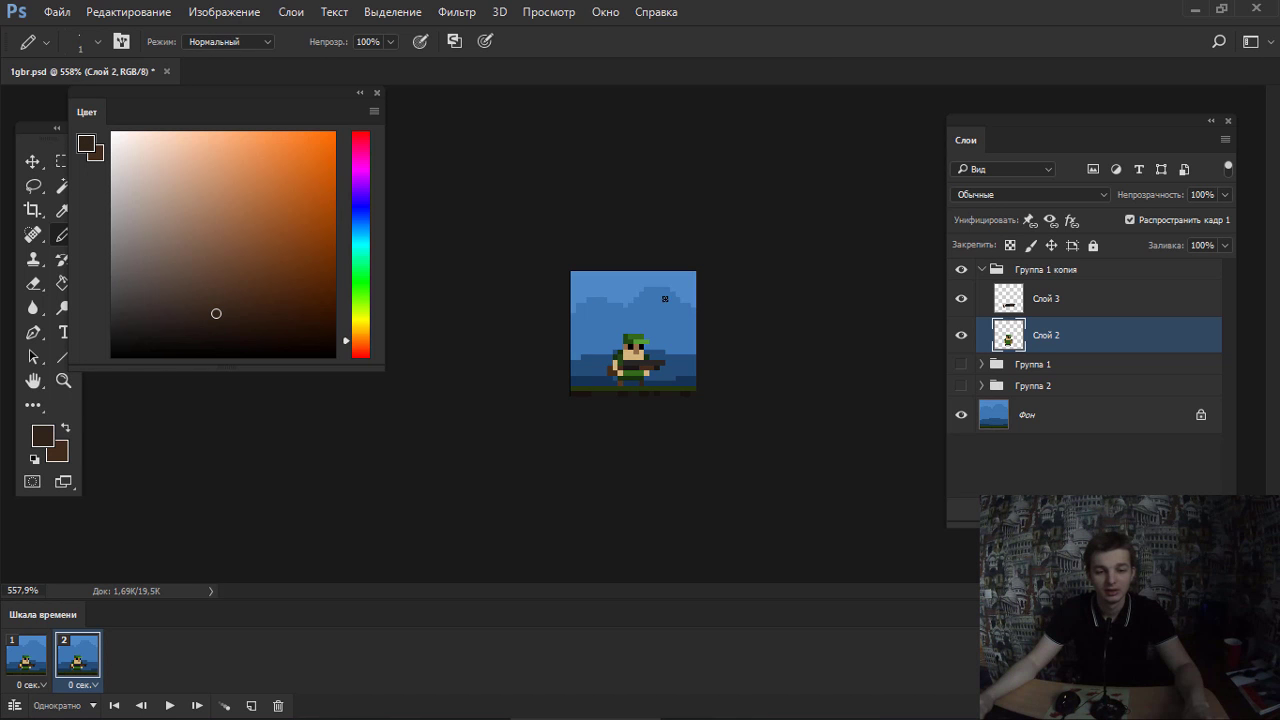
{"action": "scroll", "coordinate": [680, 285], "scroll_direction": "up", "scroll_amount": 2}
{"action": "scroll", "coordinate": [740, 288], "scroll_direction": "up", "scroll_amount": 3}
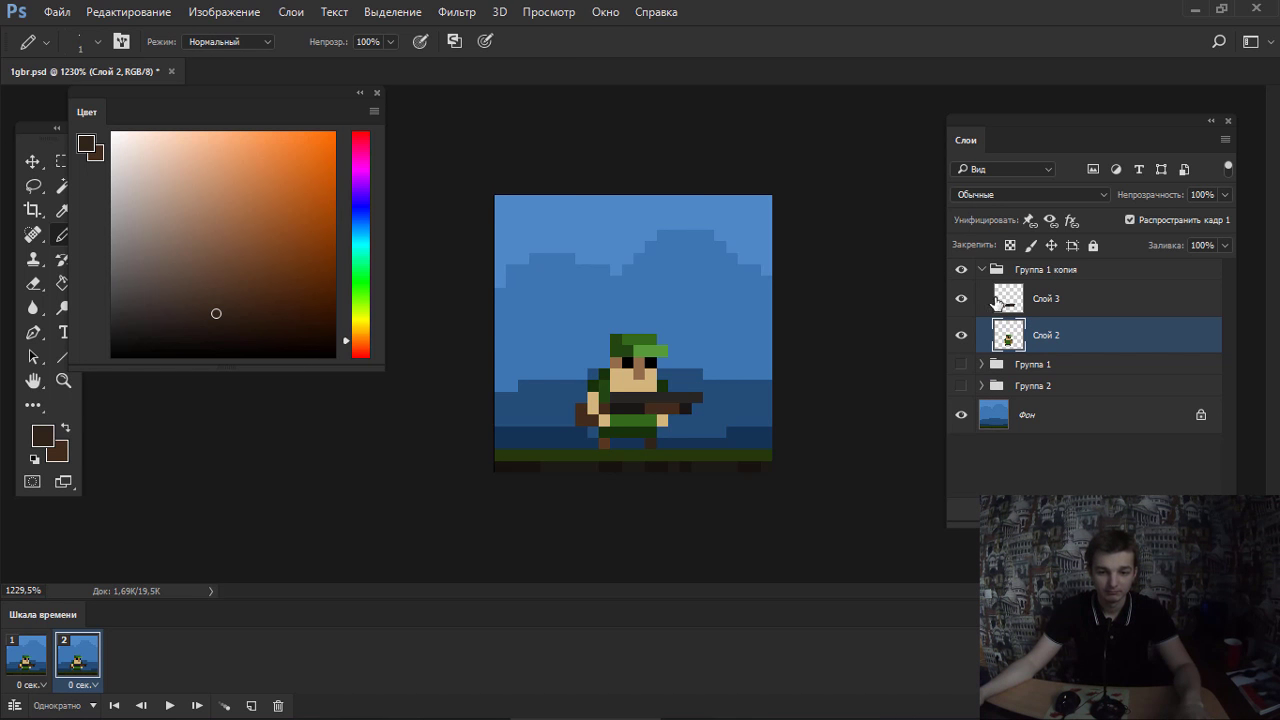
{"action": "key", "text": "ctrl+z"}
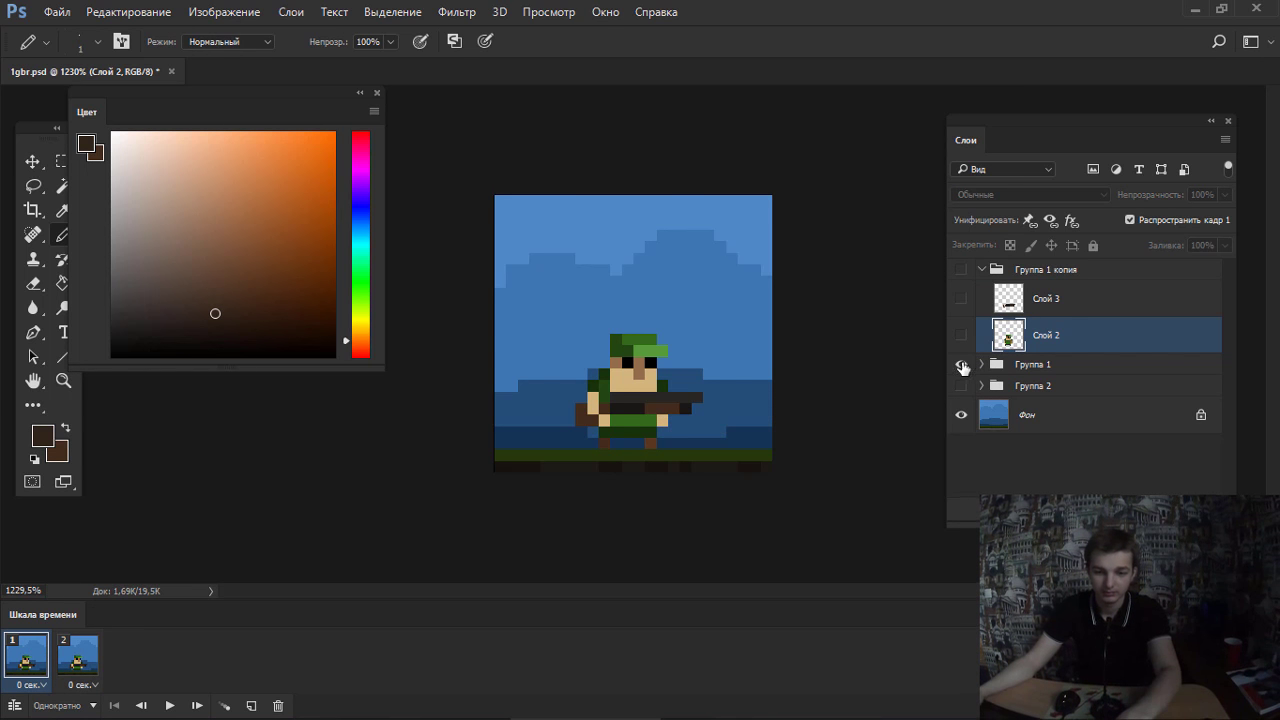
Hide Группа 1 in frame 1 and make Группа 1 копия's soldier layers visible.
{"action": "left_click", "coordinate": [961, 364]}
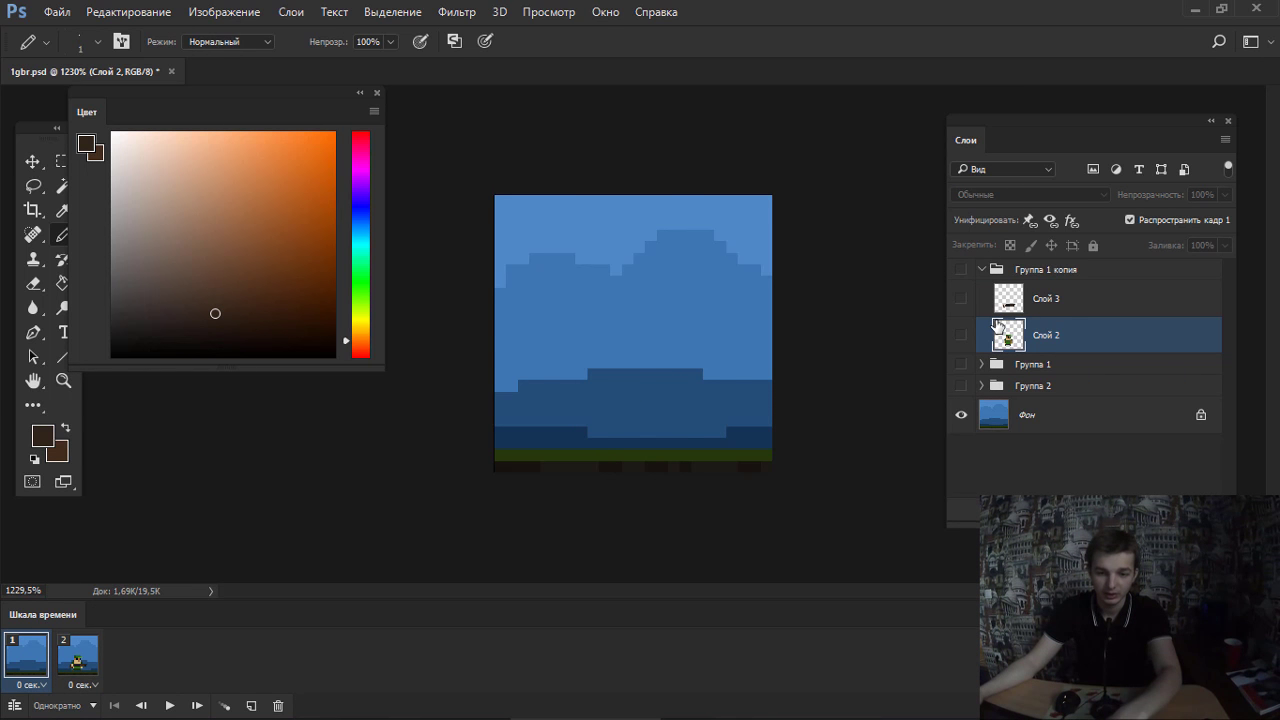
{"action": "left_click", "coordinate": [1019, 272]}
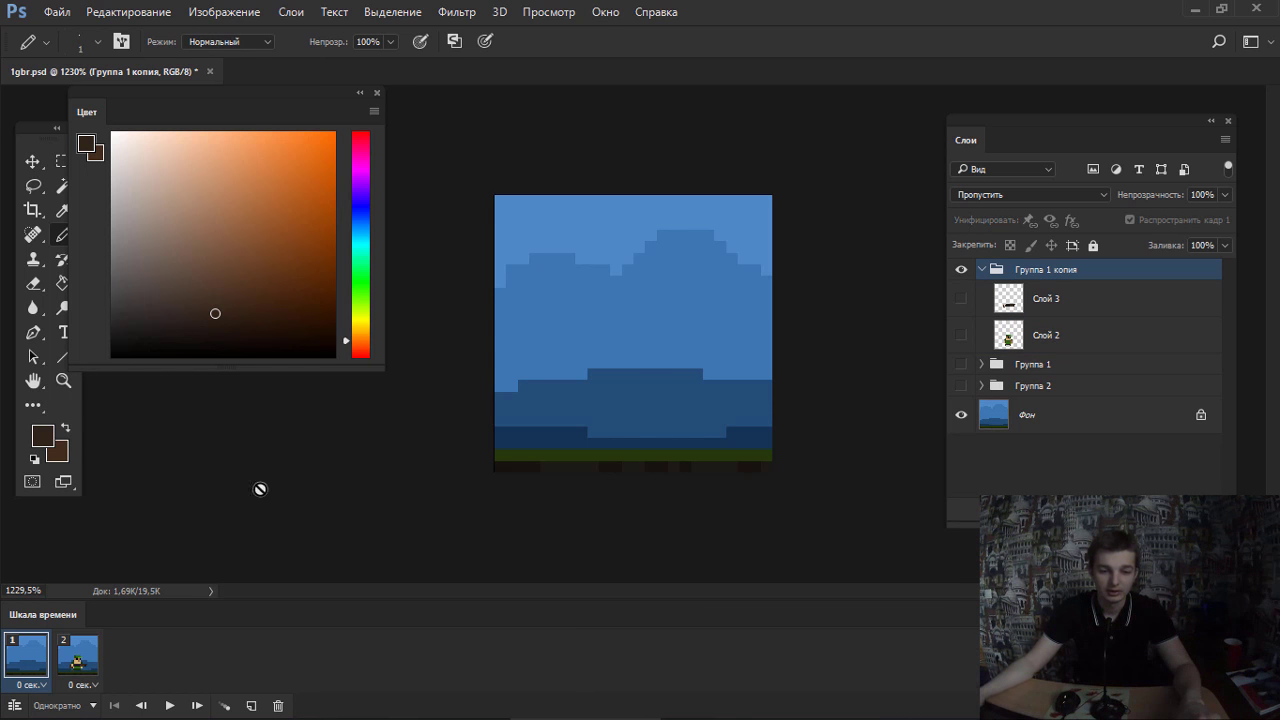
{"action": "left_click", "coordinate": [961, 298]}
{"action": "left_click", "coordinate": [961, 335]}
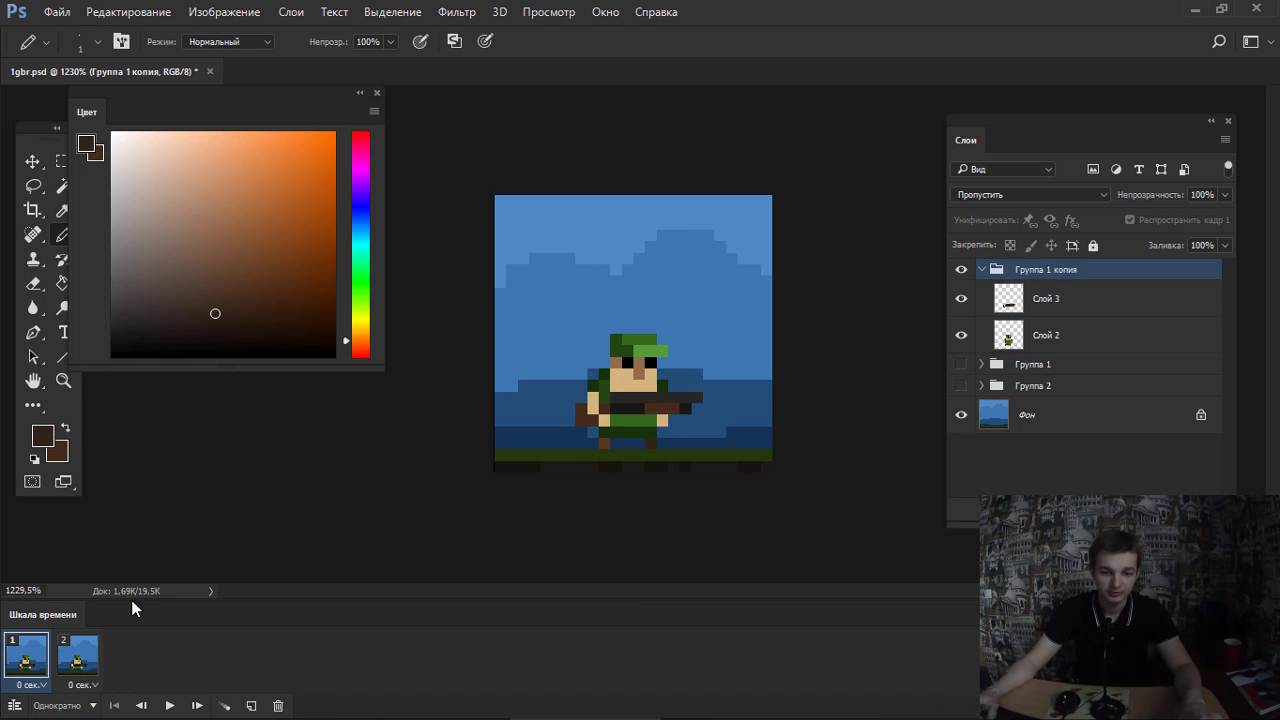
In frame 2, duplicate the soldier group and hide the earlier group copy.
{"action": "left_click", "coordinate": [72, 655]}
{"action": "key", "text": "ctrl+j"}
{"action": "left_click", "coordinate": [981, 364]}
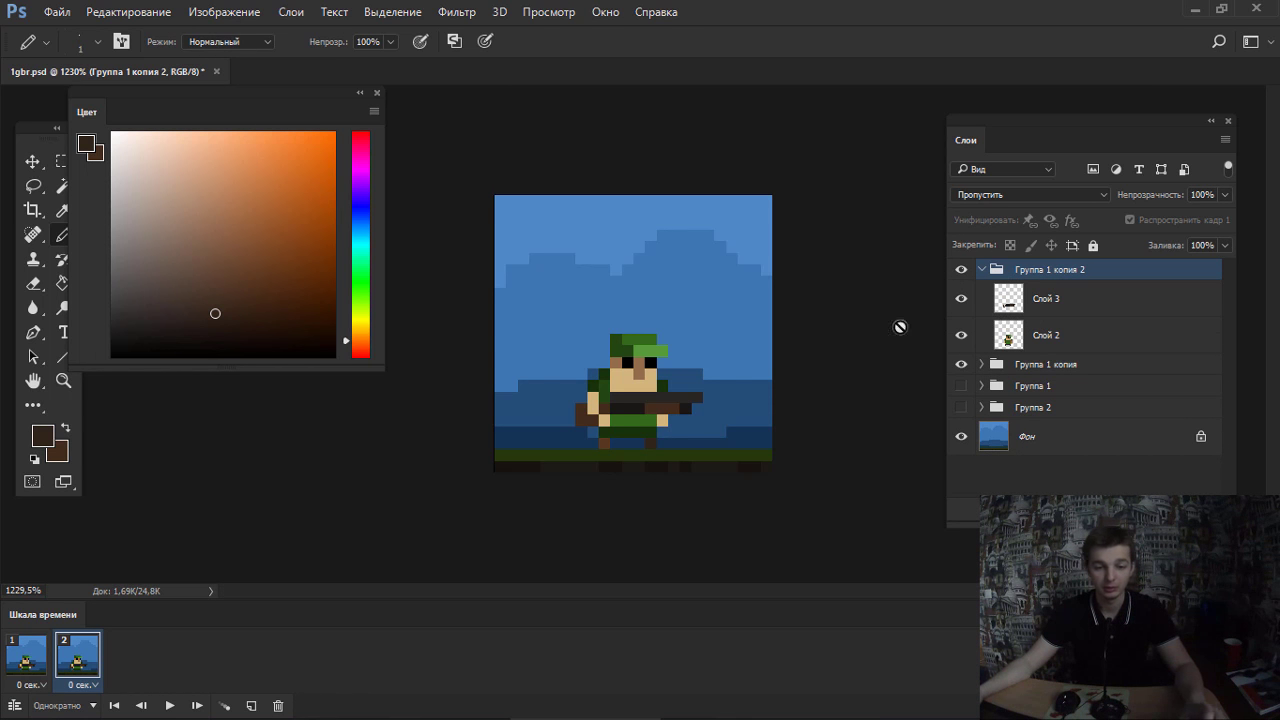
Test-move the gun on Слой 3 upward, then undo it.
{"action": "left_click", "coordinate": [1013, 302]}
{"action": "key", "text": "v"}
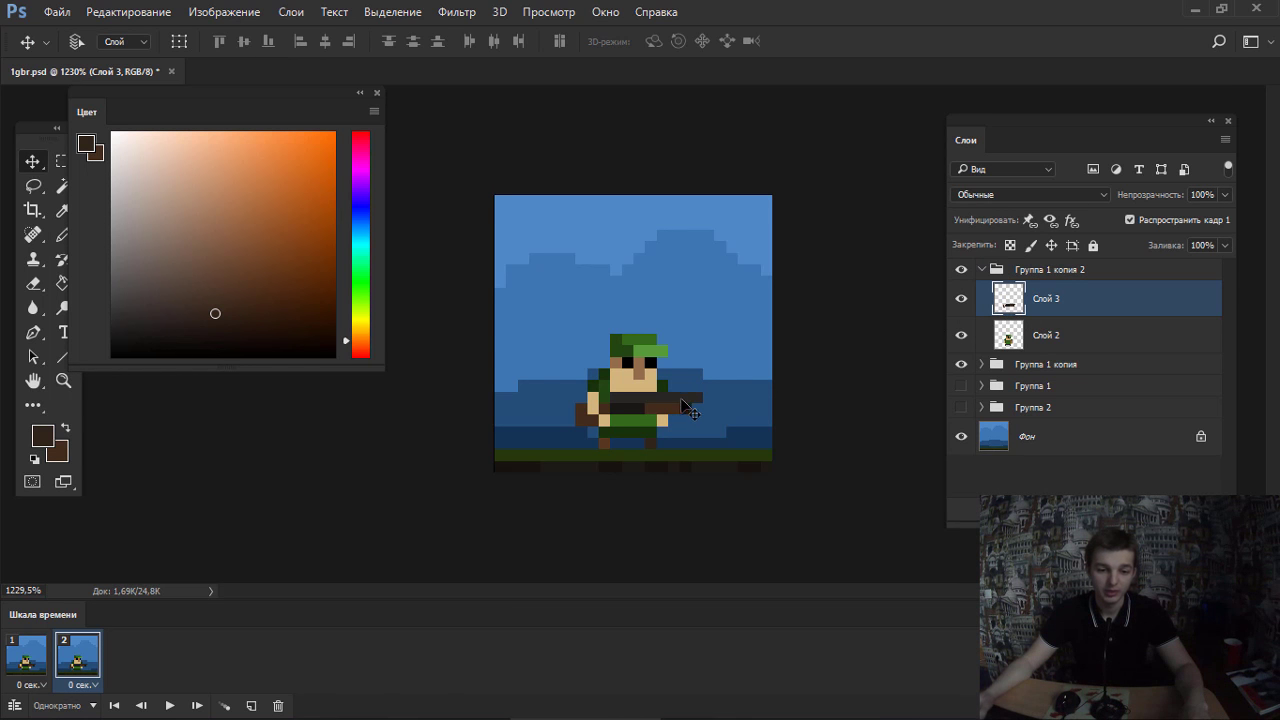
{"action": "left_click_drag", "start_coordinate": [680, 410], "coordinate": [680, 195]}
{"action": "key", "text": "ctrl+z"}
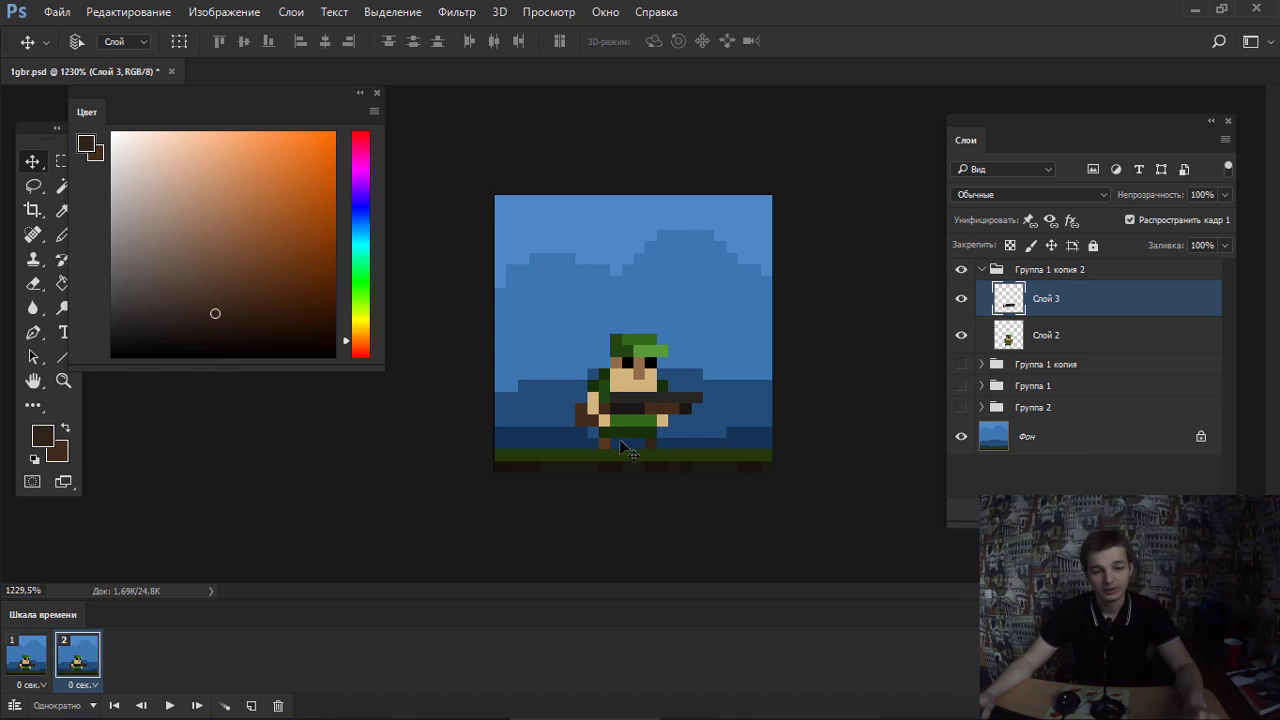
Move the soldier's right foot one pixel left on Слой 2 and add a third frame.
{"action": "left_click_drag", "start_coordinate": [620, 400], "coordinate": [893, 383]}
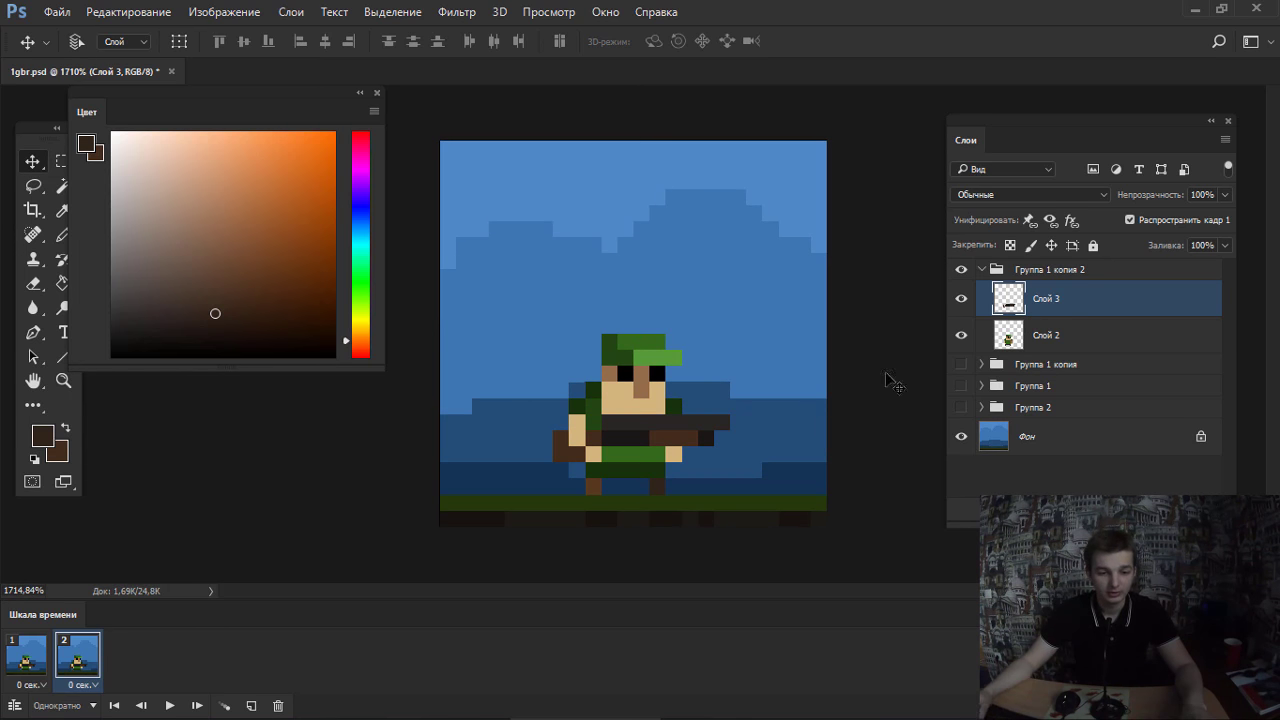
{"action": "left_click", "coordinate": [1013, 342]}
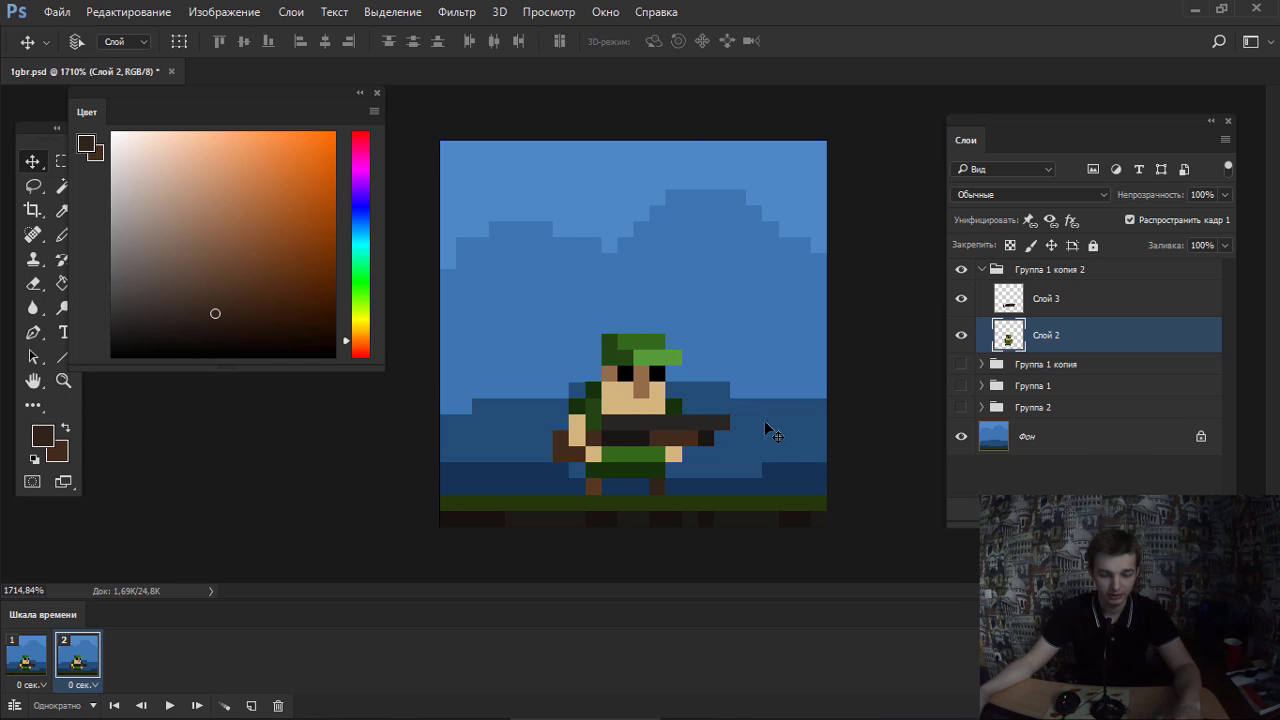
{"action": "key", "text": "m"}
{"action": "left_click_drag", "start_coordinate": [591, 485], "coordinate": [613, 494]}
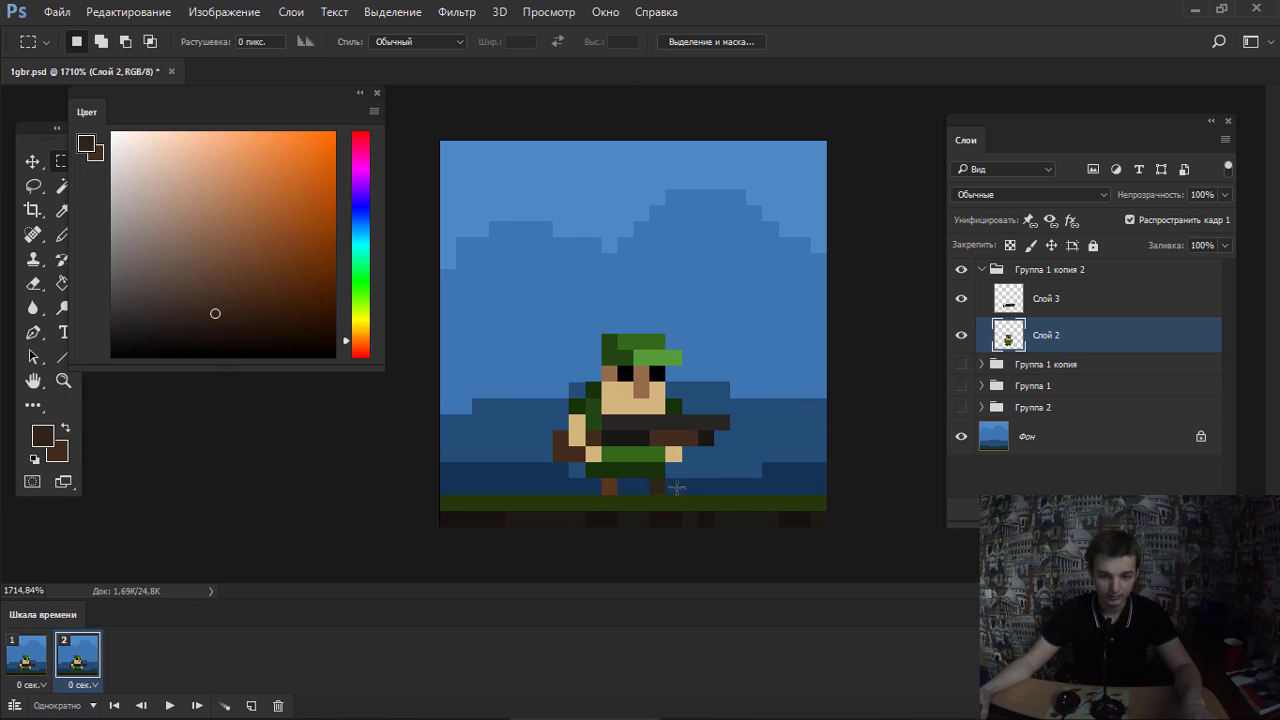
{"action": "left_click_drag", "start_coordinate": [677, 487], "coordinate": [651, 457]}
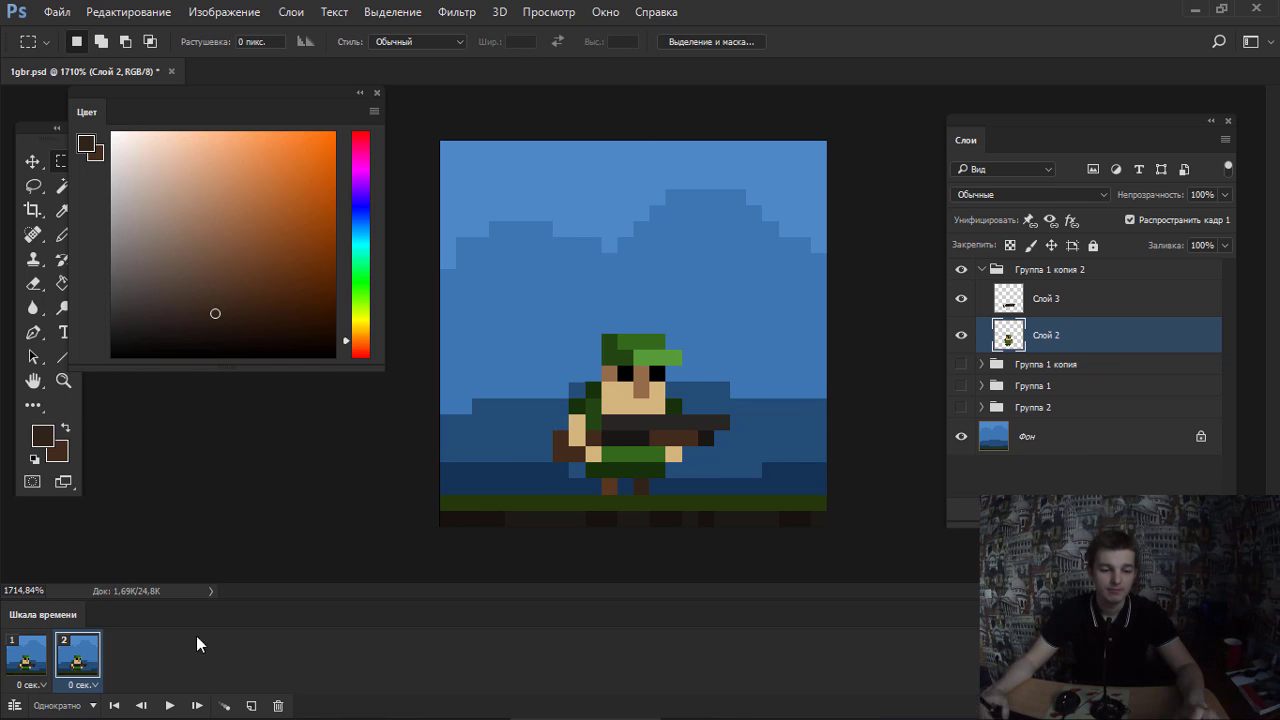
{"action": "left_click", "coordinate": [251, 705]}
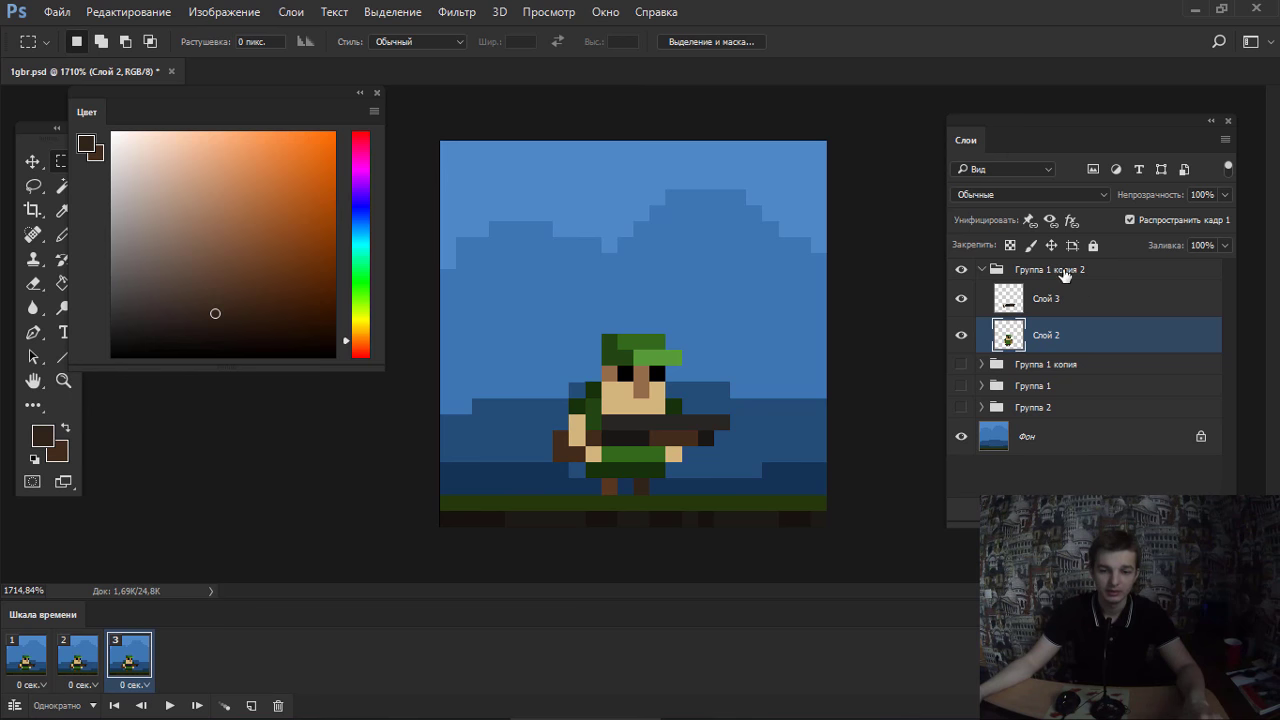
Duplicate the second frame's group as Группа 1 копия 3 and select its Слой 2.
{"action": "left_click", "coordinate": [1065, 271]}
{"action": "key", "text": "ctrl+j"}
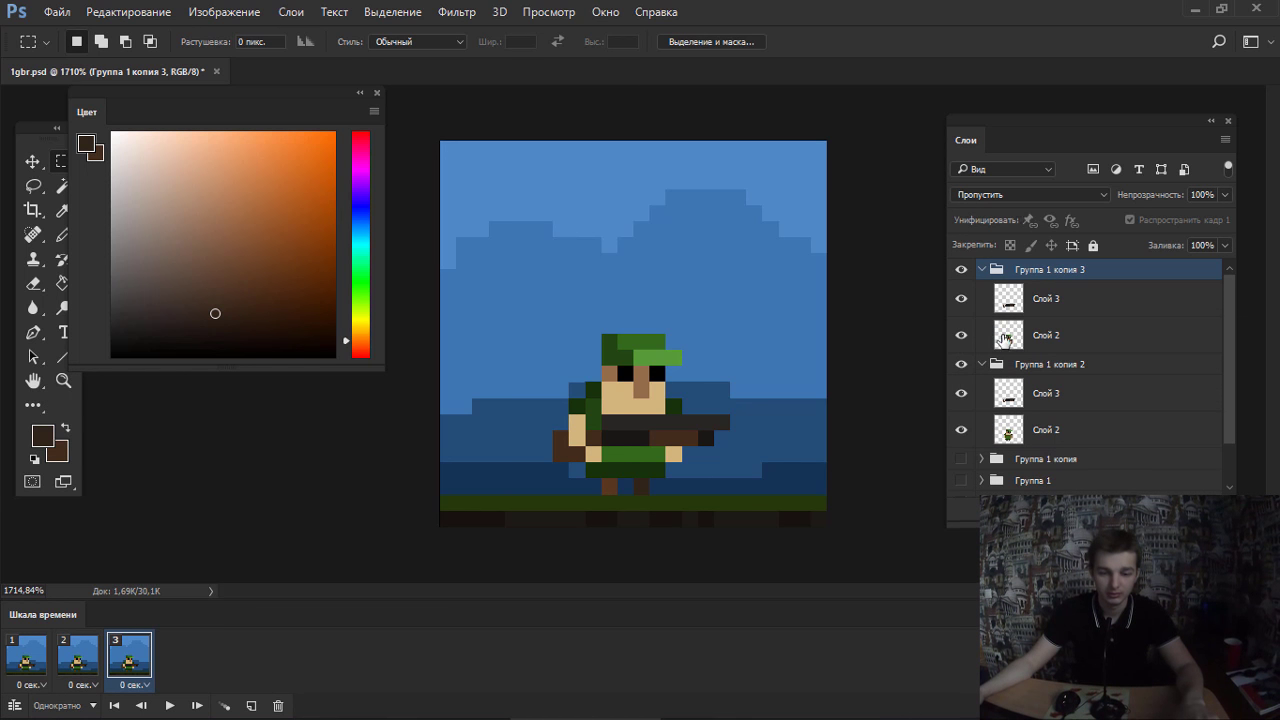
{"action": "left_click", "coordinate": [1005, 338]}
Repaint the soldier's leg pixels in the sampled brown and compare against frames 1 and 2.
{"action": "left_click_drag", "start_coordinate": [604, 482], "coordinate": [632, 509]}
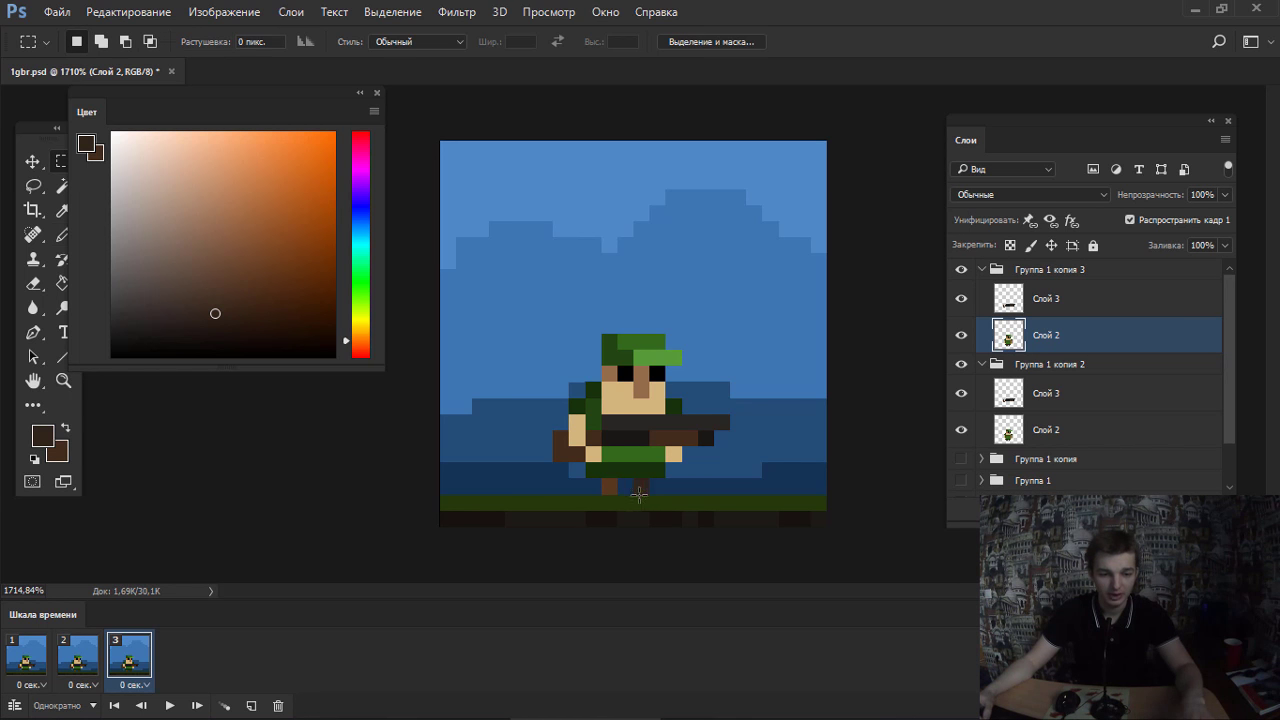
{"action": "key", "text": "b"}
{"action": "left_click", "coordinate": [642, 488], "text": "alt"}
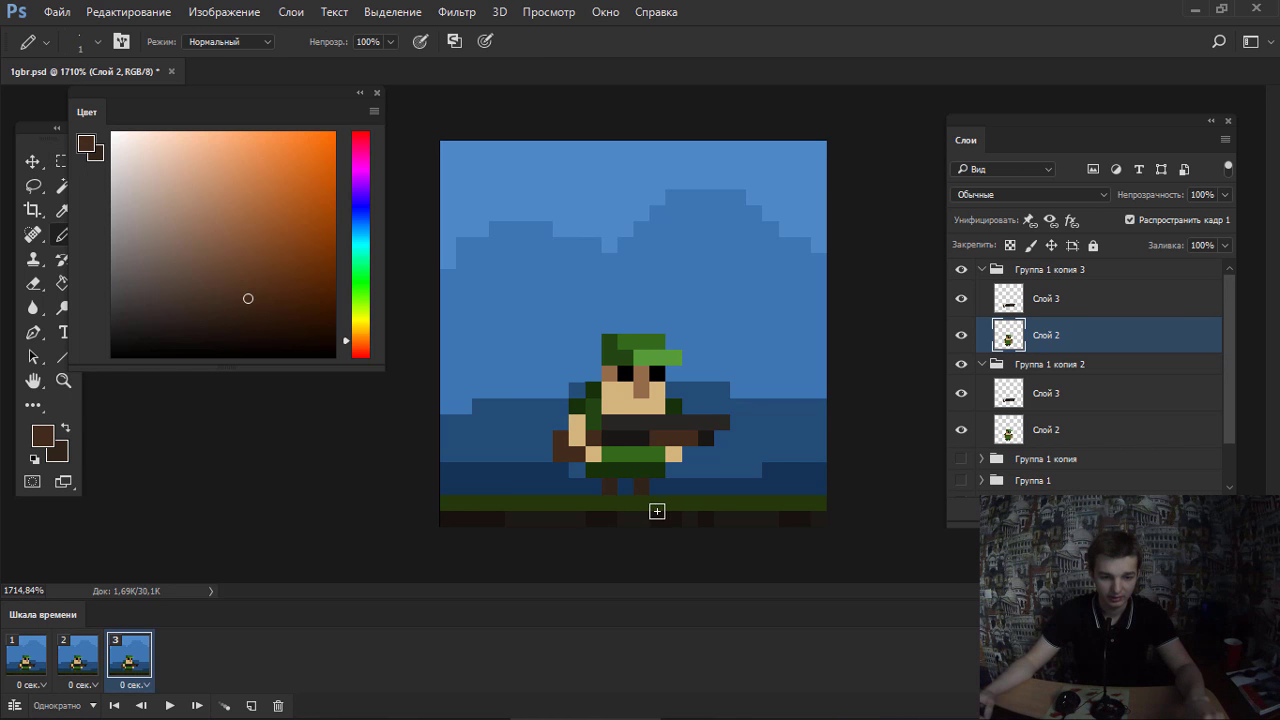
{"action": "left_click", "coordinate": [606, 486], "text": "alt"}
{"action": "left_click", "coordinate": [640, 486], "text": "alt"}
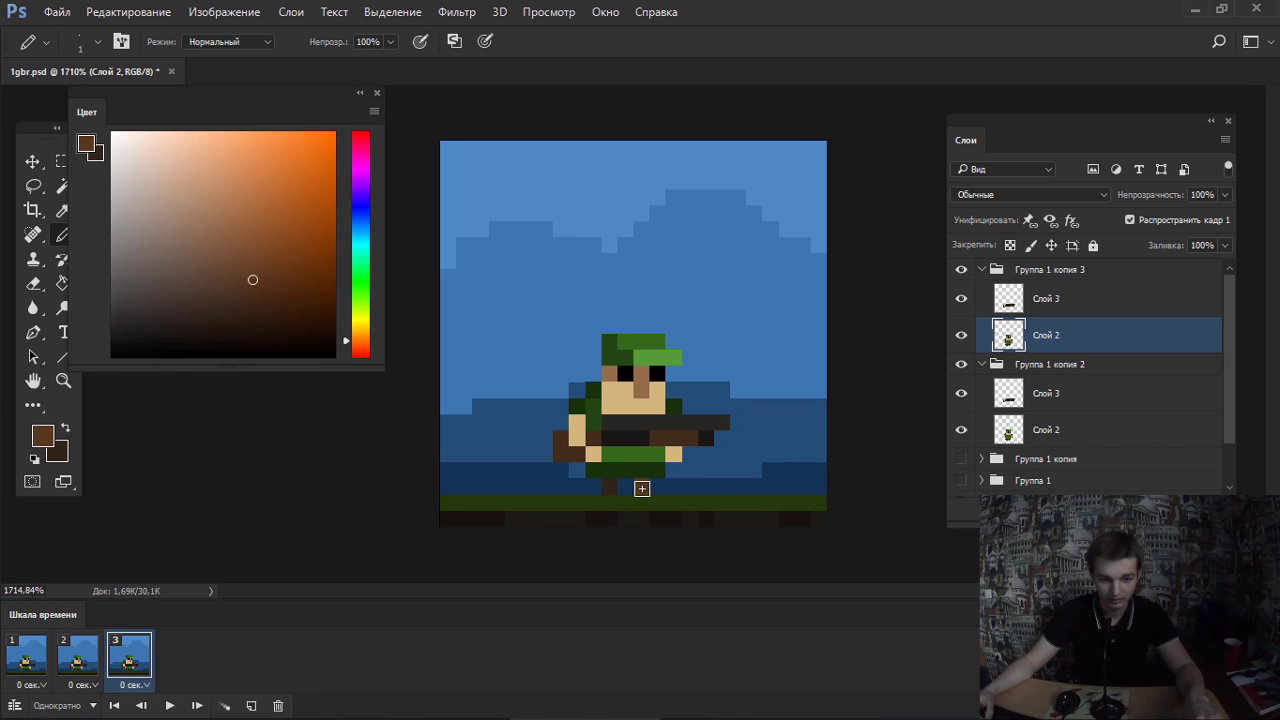
{"action": "left_click", "coordinate": [85, 658]}
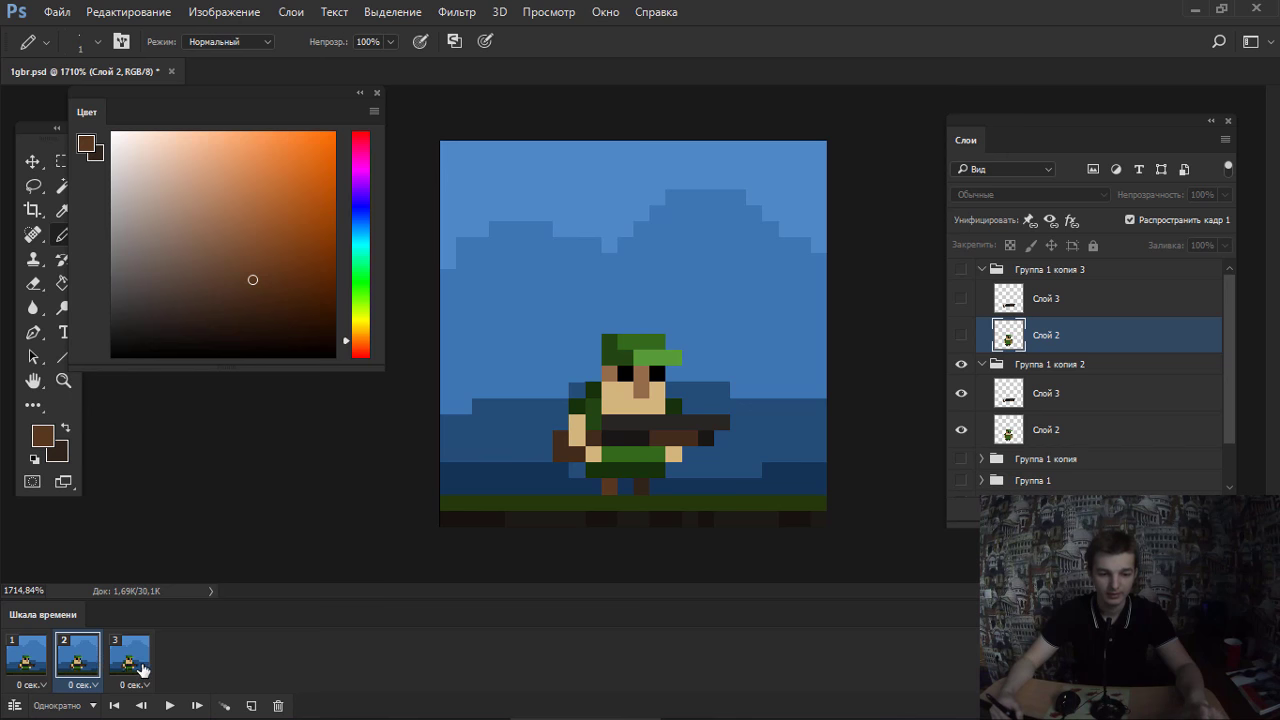
{"action": "left_click", "coordinate": [143, 668]}
{"action": "left_click", "coordinate": [40, 660]}
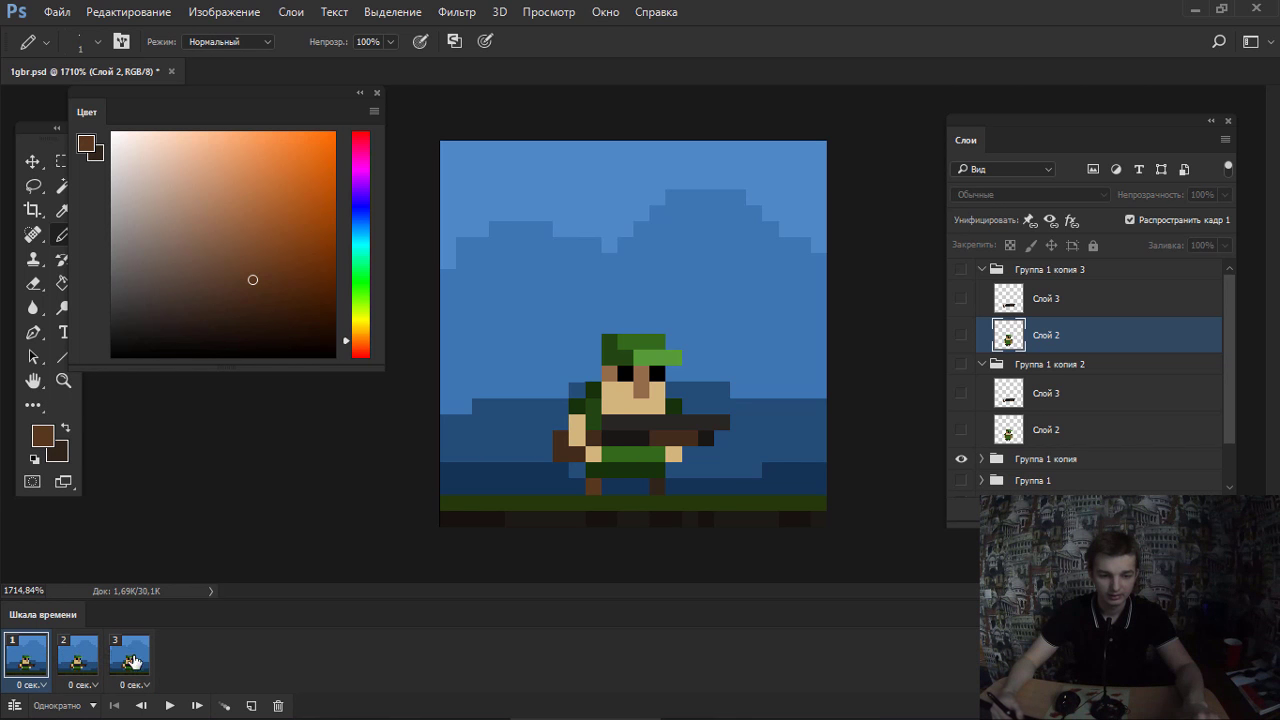
Add a fourth frame and duplicate the soldier group as Группа 1 копия 4.
{"action": "left_click", "coordinate": [136, 662]}
{"action": "left_click", "coordinate": [251, 705]}
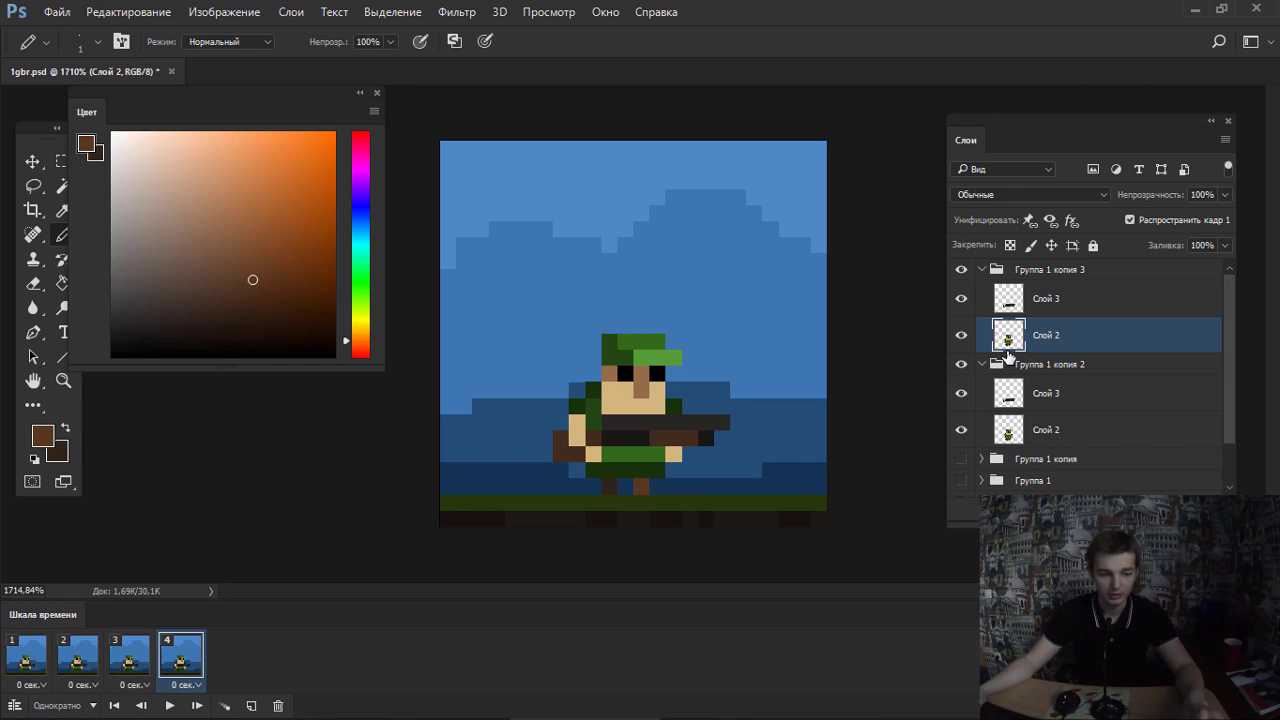
{"action": "left_click", "coordinate": [1050, 270]}
{"action": "key", "text": "ctrl+j"}
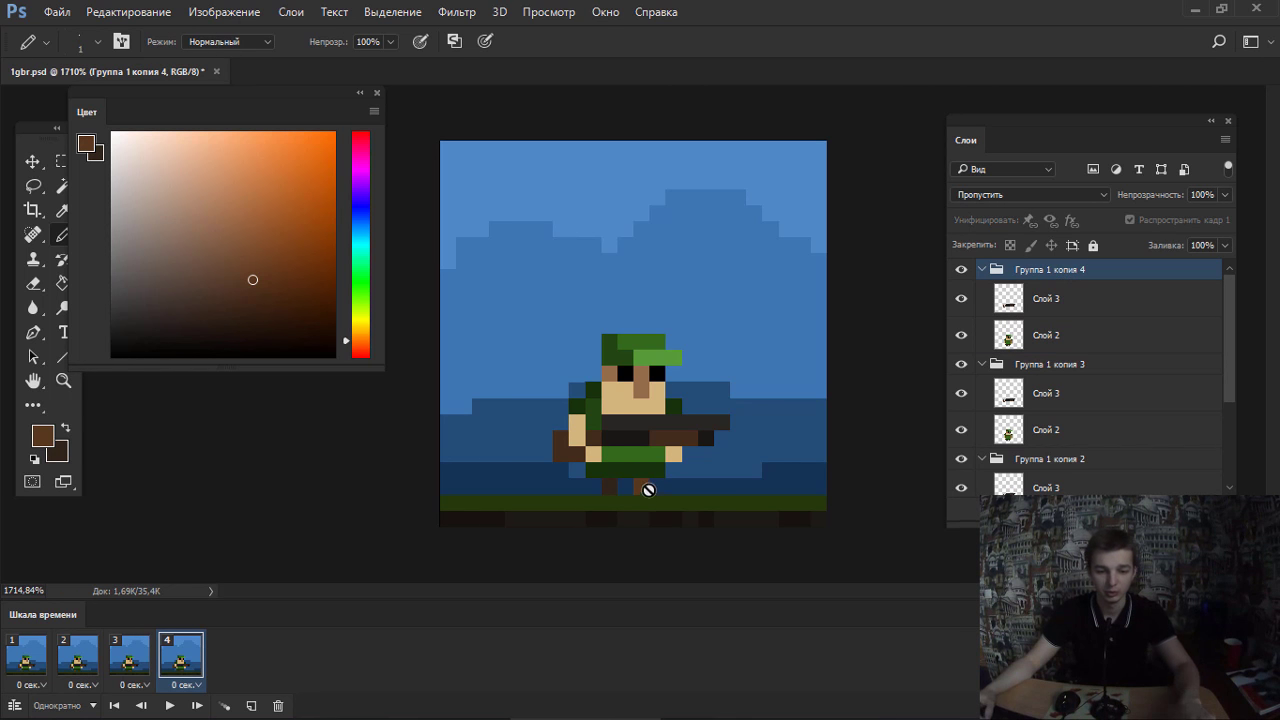
Hide Группа 1 копия 3, shift the selected foot pixels left, and add a fifth frame.
{"action": "key", "text": "m"}
{"action": "left_click_drag", "start_coordinate": [639, 487], "coordinate": [678, 493]}
{"action": "left_click", "coordinate": [631, 301]}
{"action": "left_click", "coordinate": [961, 364]}
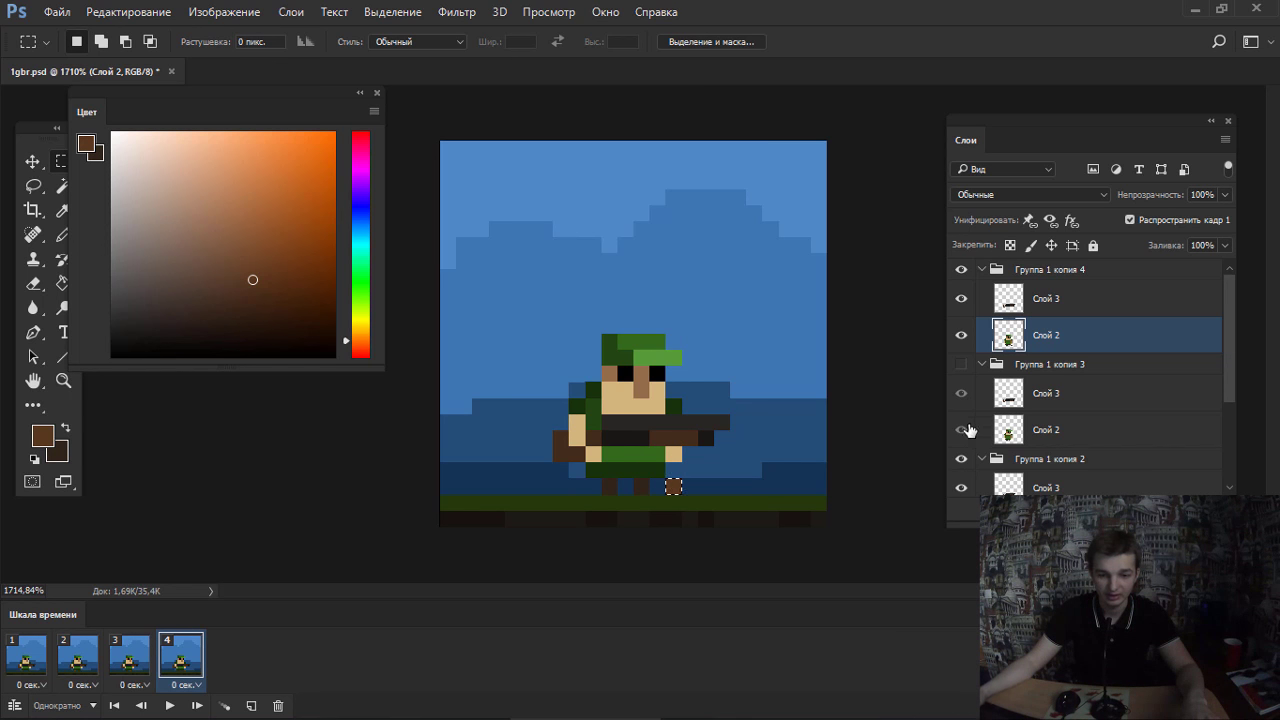
{"action": "left_click_drag", "start_coordinate": [616, 485], "coordinate": [577, 487]}
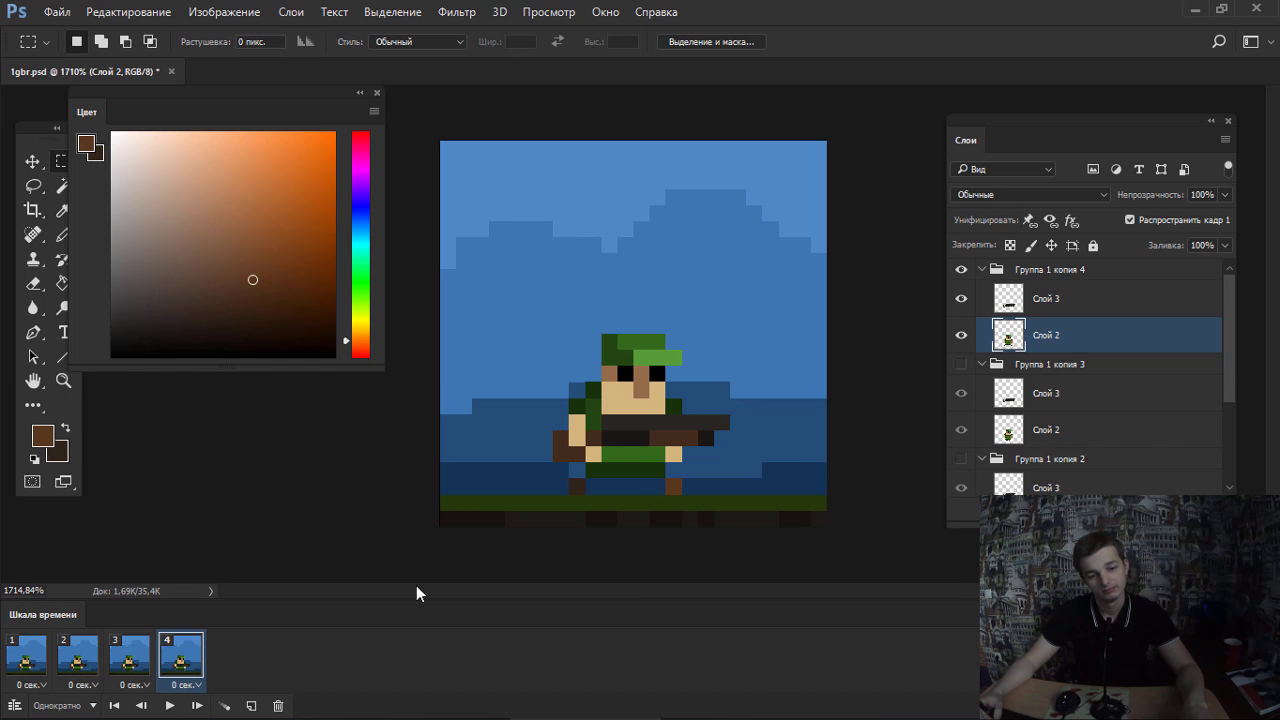
{"action": "left_click", "coordinate": [251, 705]}
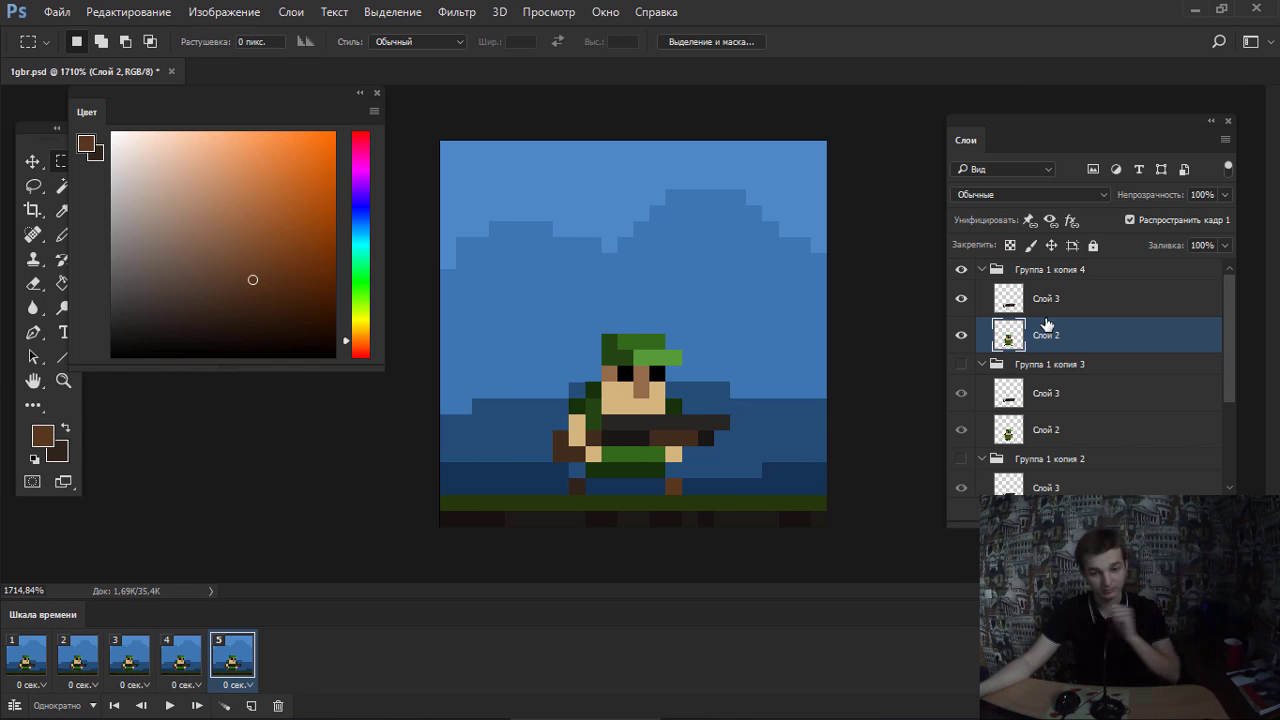
Duplicate the fourth frame's group as Группа 1 копия 5 and hide Группа 1 копия 4.
{"action": "left_click", "coordinate": [1000, 269]}
{"action": "key", "text": "ctrl+j"}
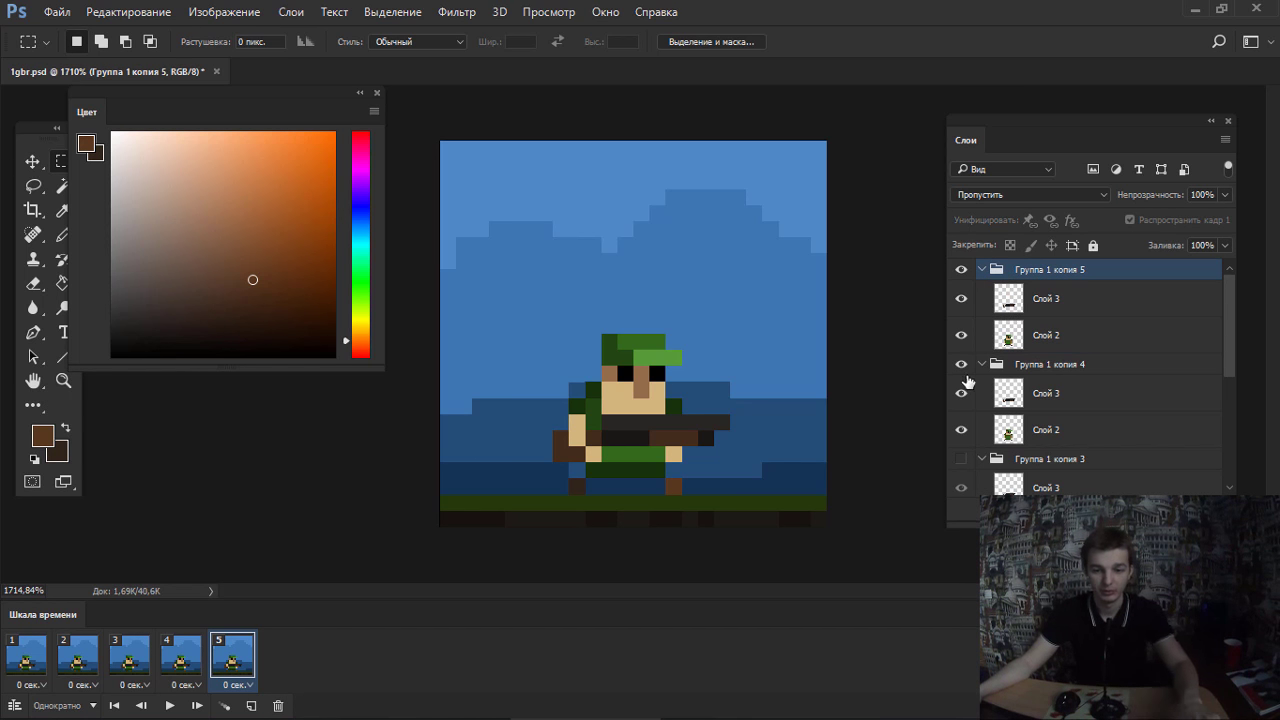
{"action": "left_click", "coordinate": [961, 365]}
{"action": "left_click_drag", "start_coordinate": [650, 478], "coordinate": [697, 493]}
{"action": "left_click", "coordinate": [676, 485], "text": "ctrl"}
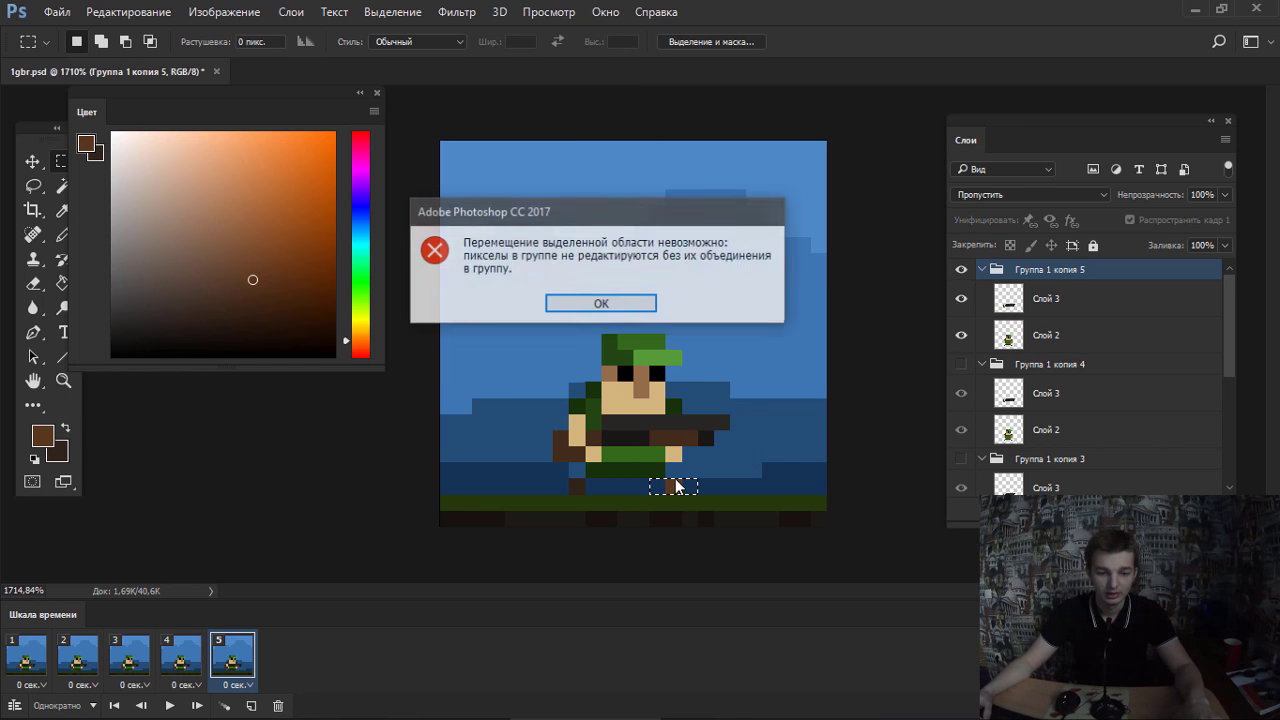
{"action": "left_click", "coordinate": [600, 303]}
Raise both foot pixels by one pixel on Слой 2, then play the walk cycle.
{"action": "left_click", "coordinate": [1046, 335]}
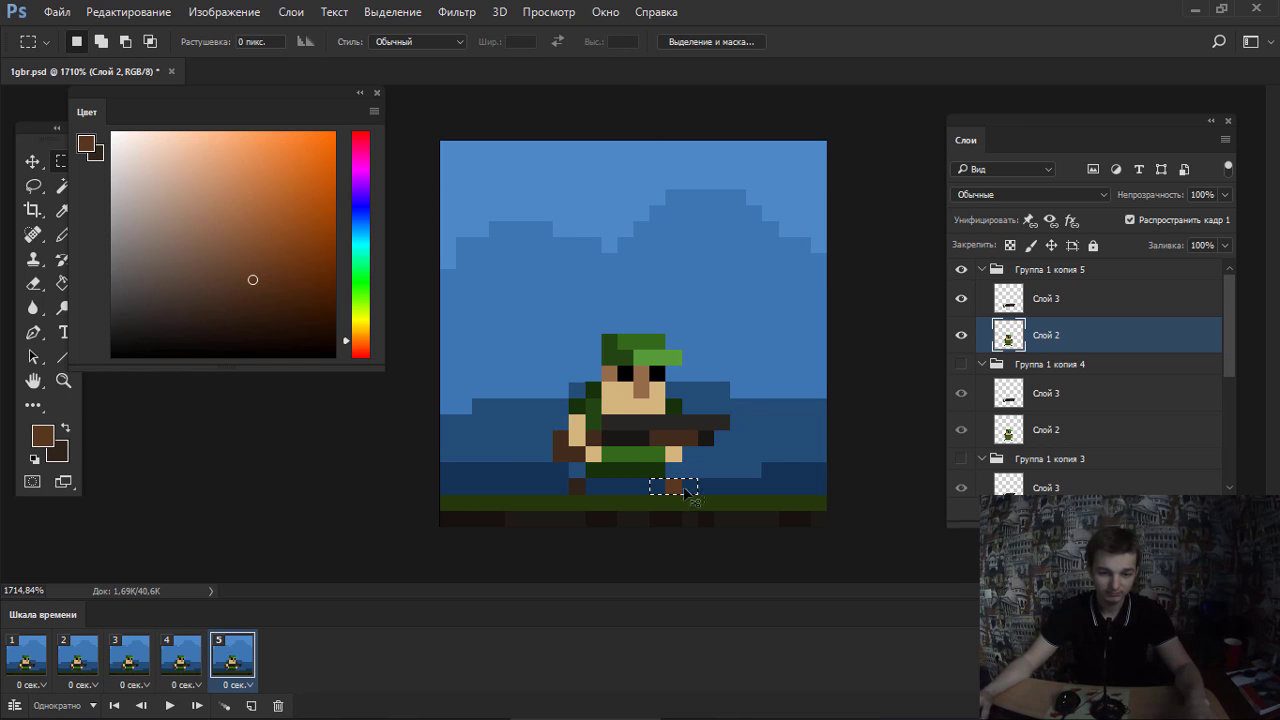
{"action": "left_click_drag", "start_coordinate": [666, 478], "coordinate": [682, 494]}
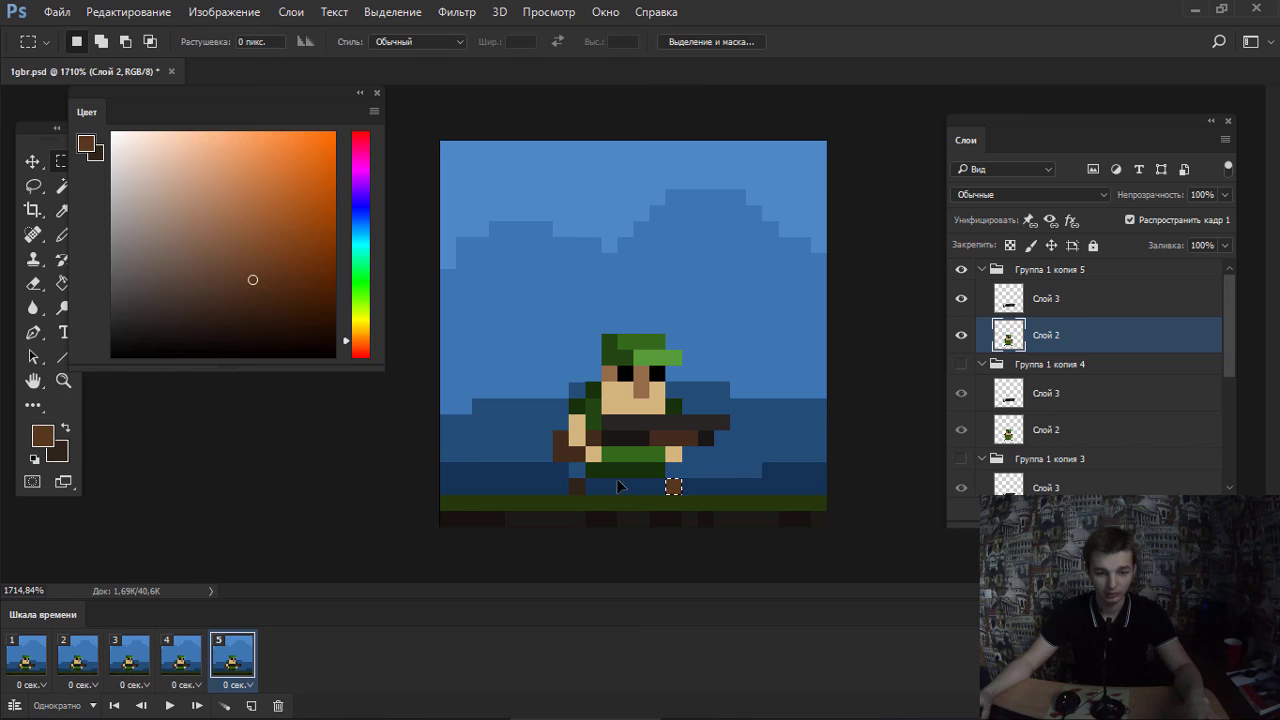
{"action": "key", "text": "ctrl+Up"}
{"action": "key", "text": "ctrl+d"}
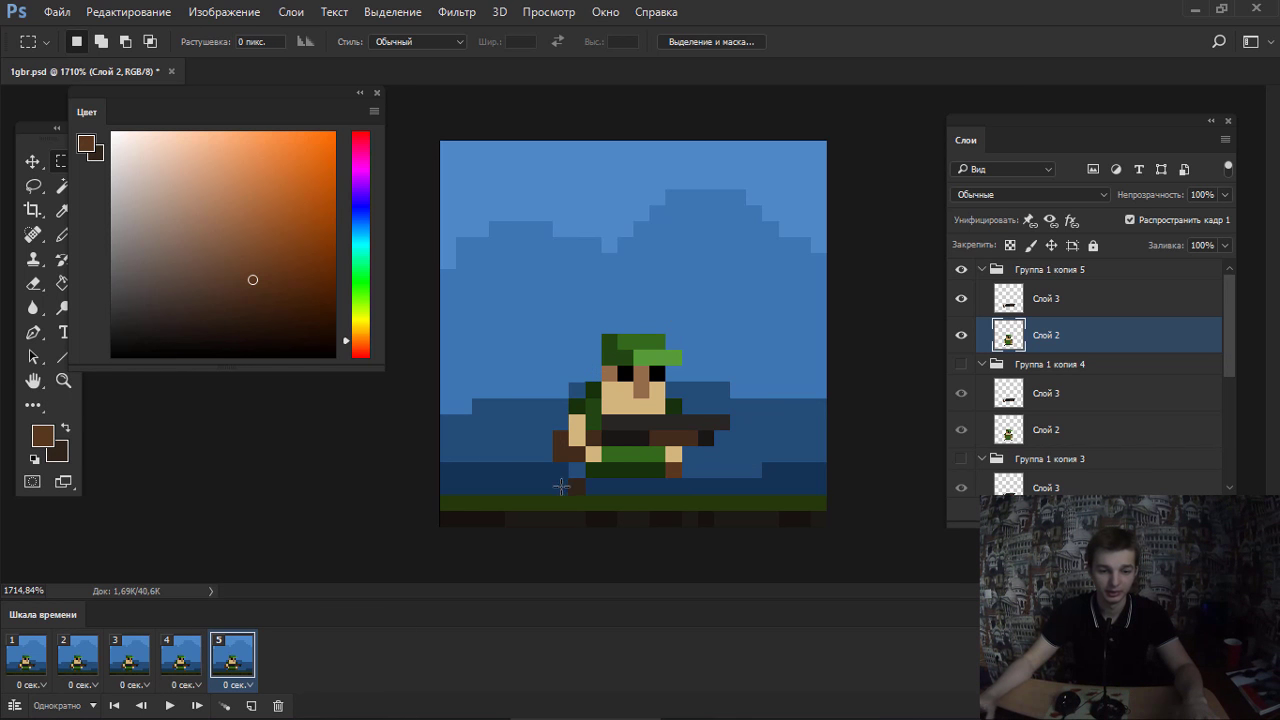
{"action": "left_click_drag", "start_coordinate": [575, 487], "coordinate": [582, 493]}
{"action": "key", "text": "ctrl+Up"}
{"action": "key", "text": "ctrl+d"}
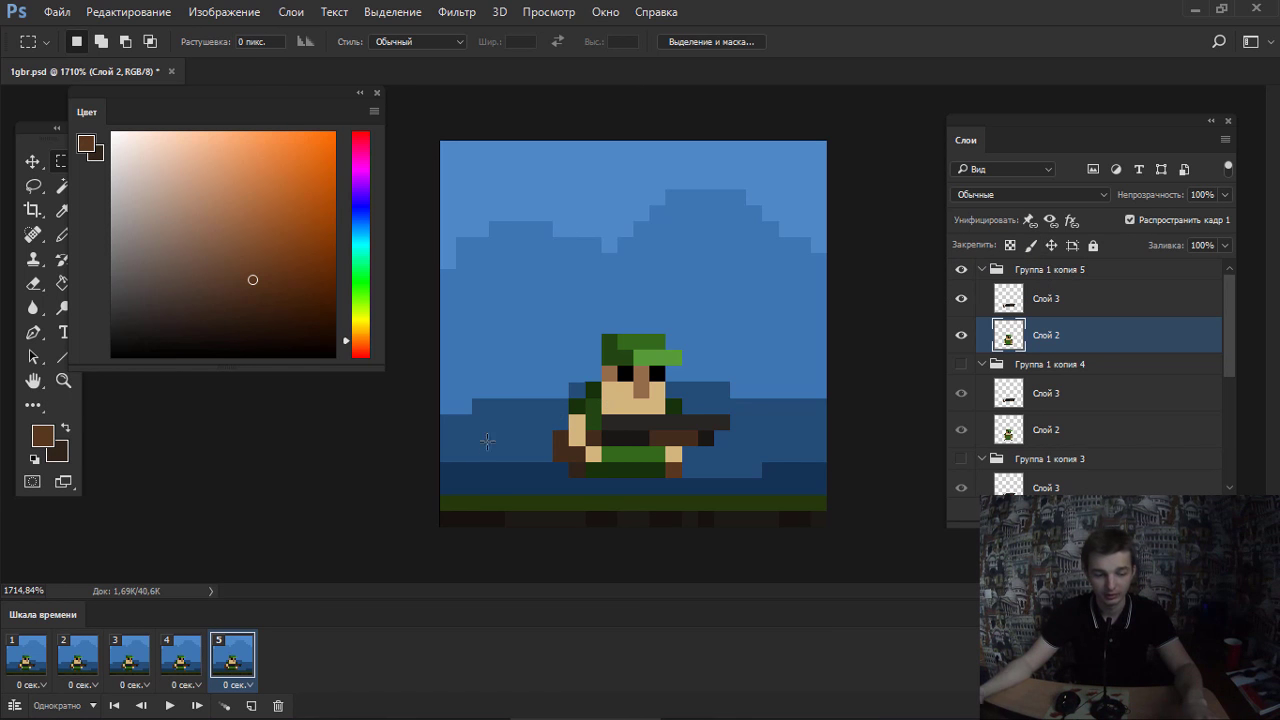
{"action": "key", "text": "space"}
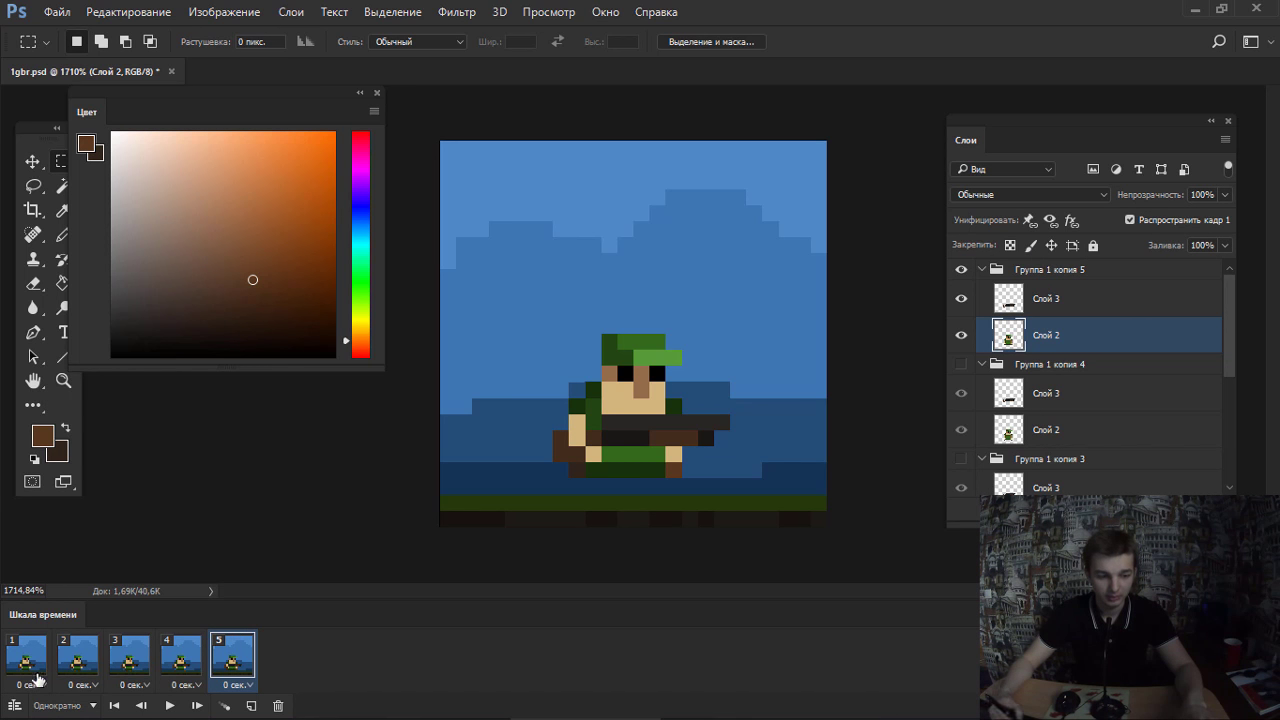
{"action": "key", "text": "space"}
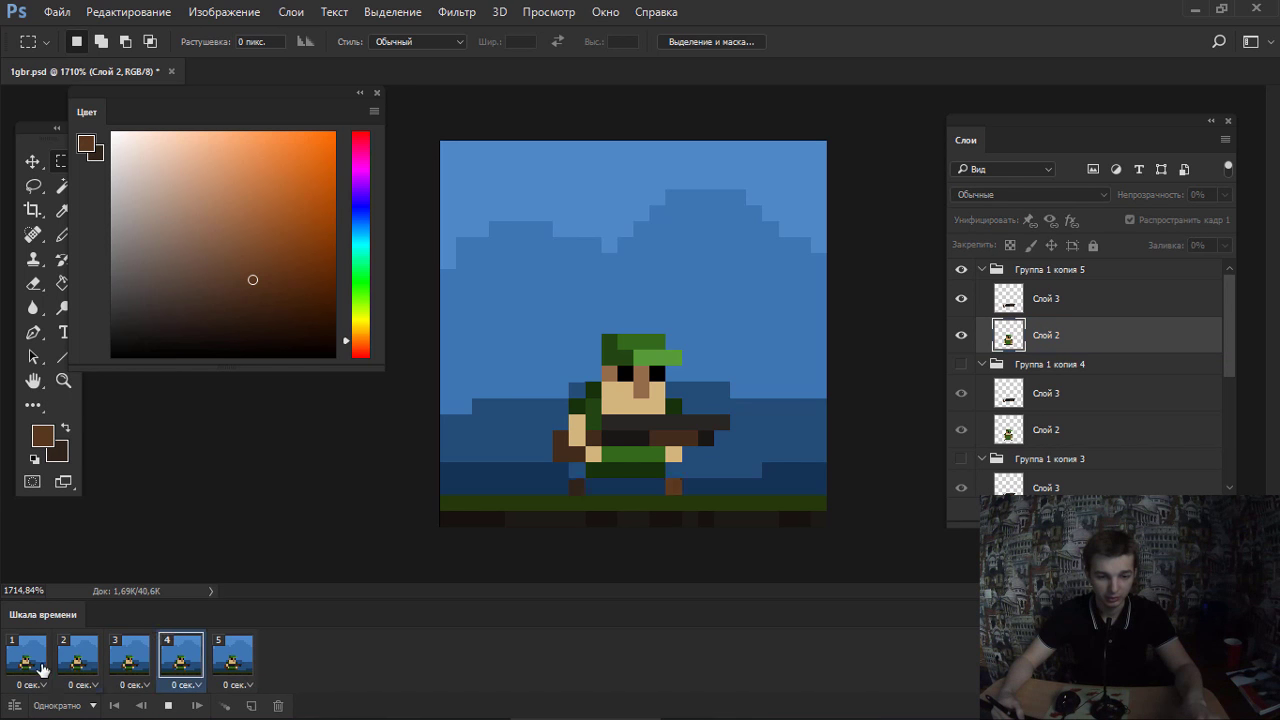
Set all frames to a 0.1-second delay and looping to Постоянно (forever).
{"action": "left_click", "coordinate": [232, 655], "text": "shift"}
{"action": "left_click", "coordinate": [250, 686]}
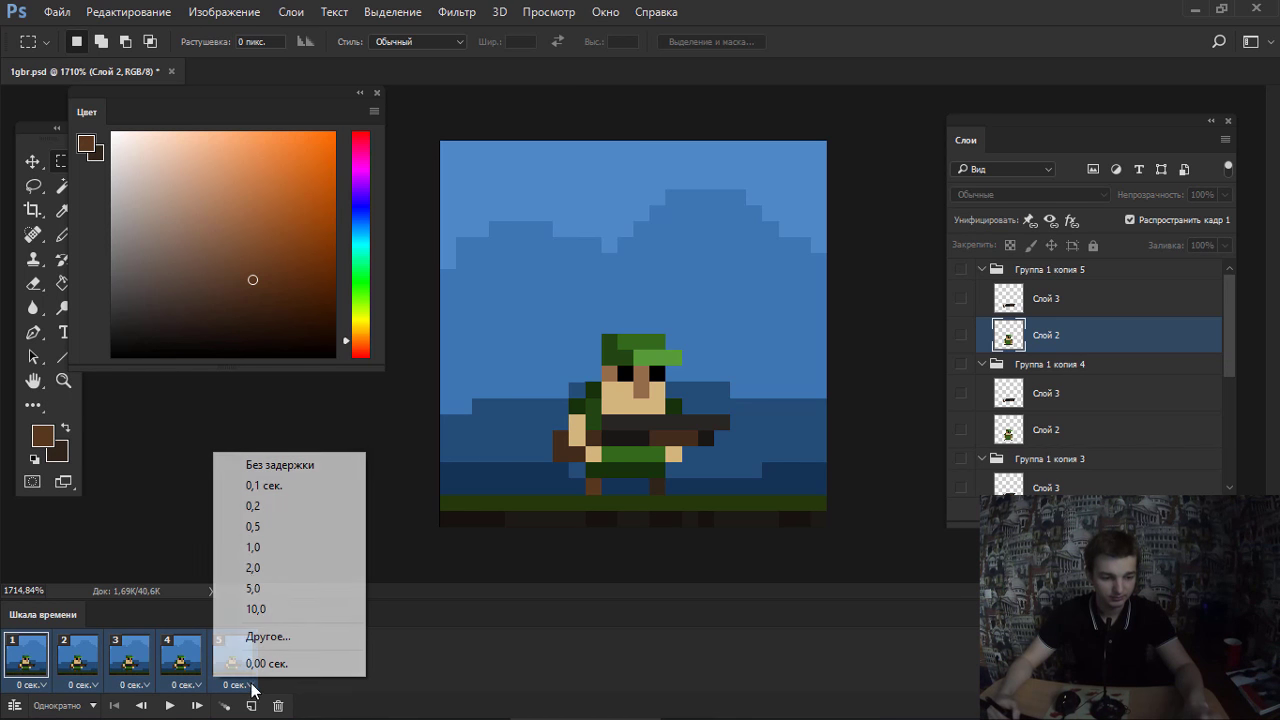
{"action": "left_click", "coordinate": [264, 485]}
{"action": "left_click", "coordinate": [58, 705]}
{"action": "left_click", "coordinate": [107, 652]}
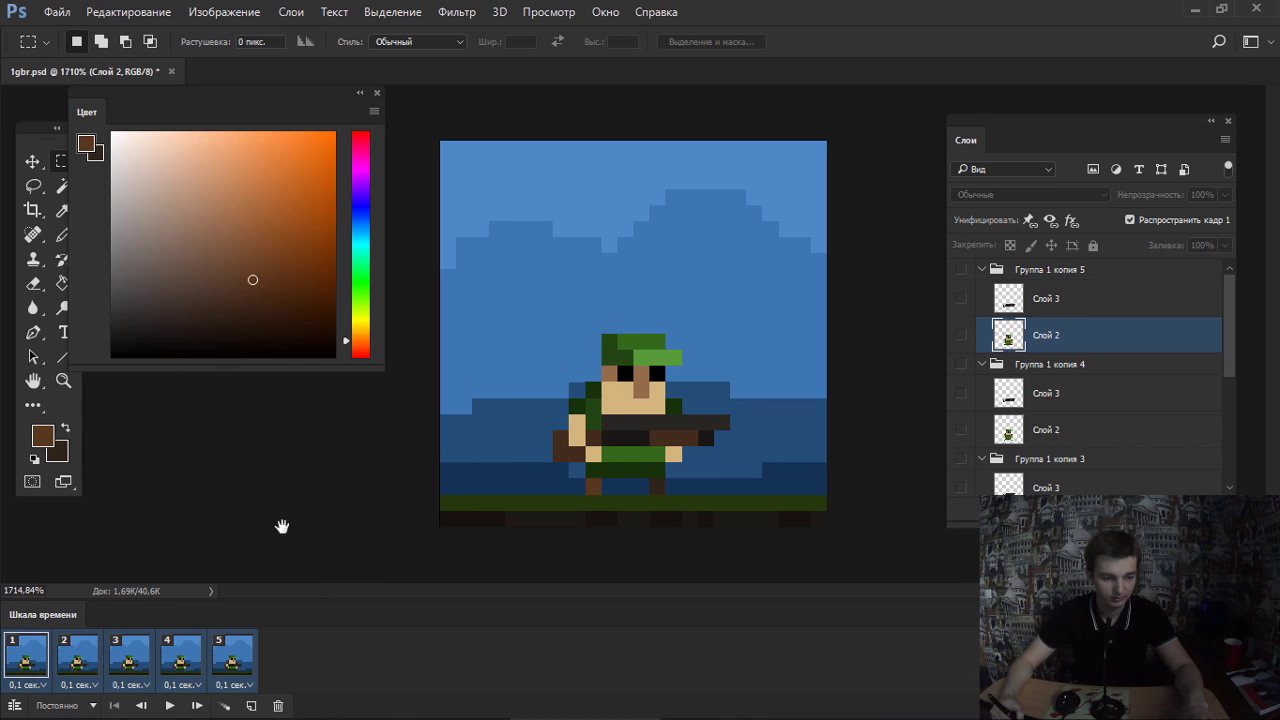
Preview the animation, then delete the surplus fifth frame and confirm.
{"action": "key", "text": "space"}
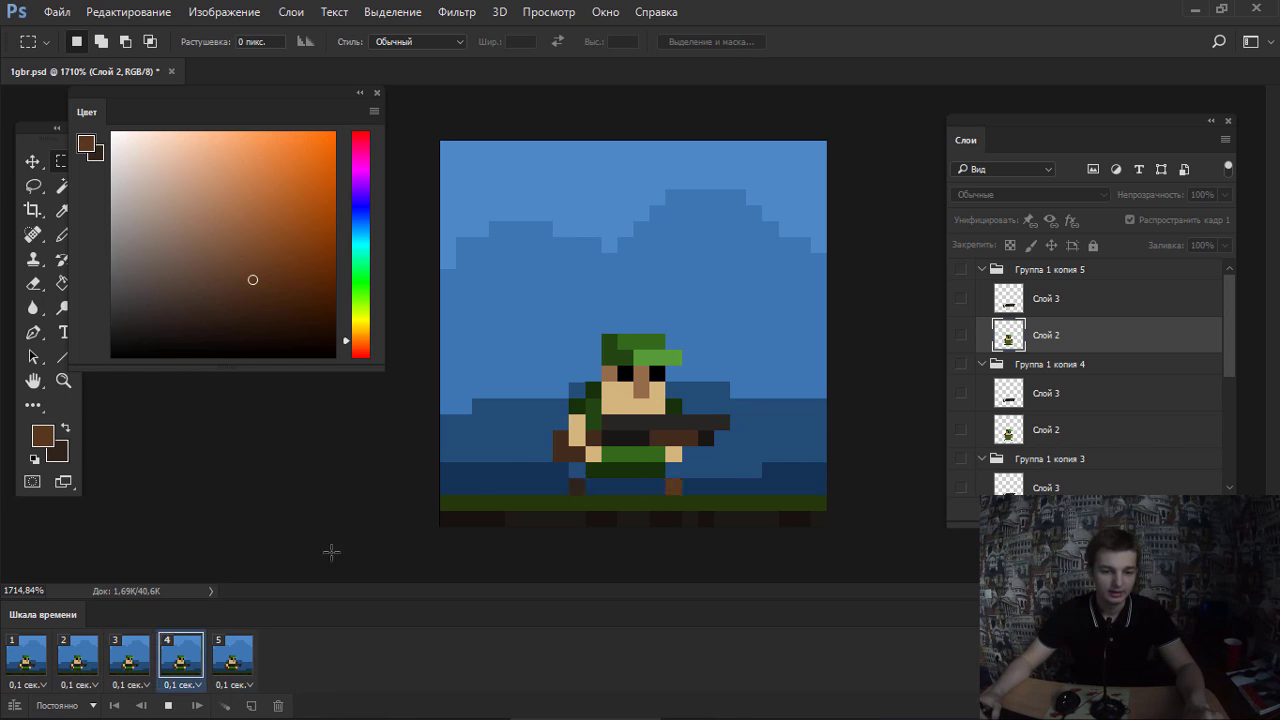
{"action": "key", "text": "space"}
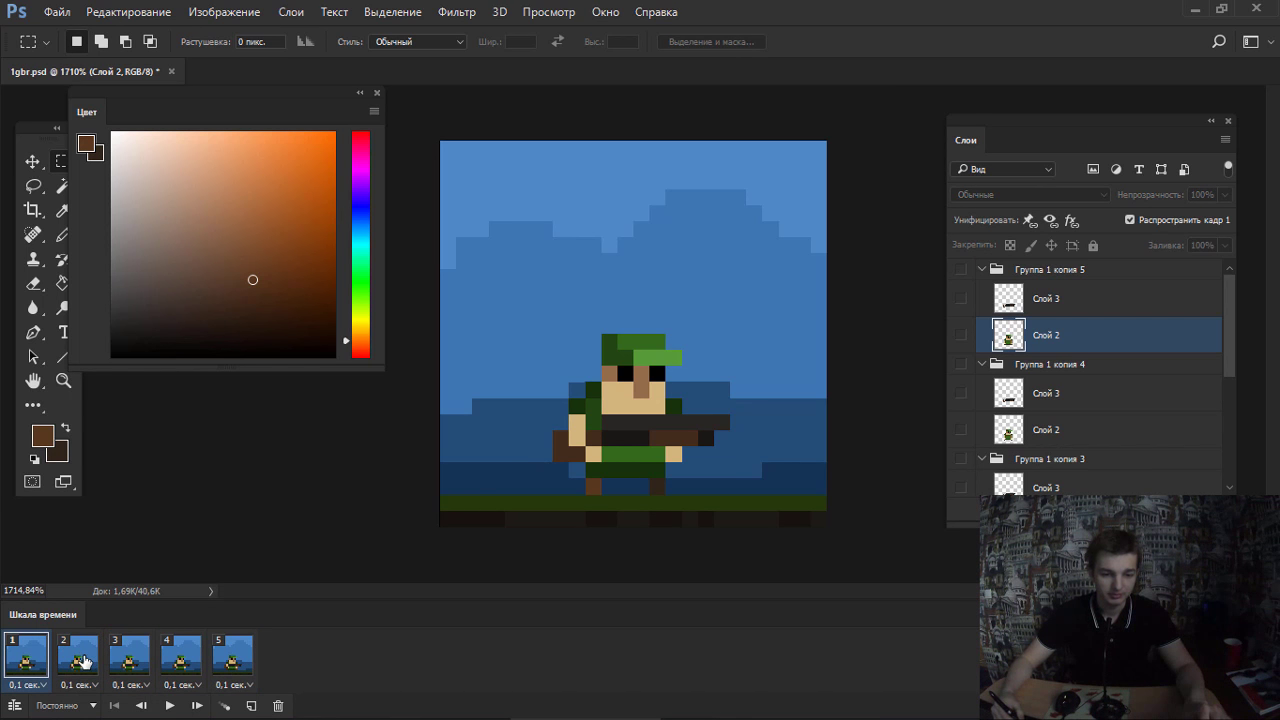
{"action": "left_click", "coordinate": [78, 661]}
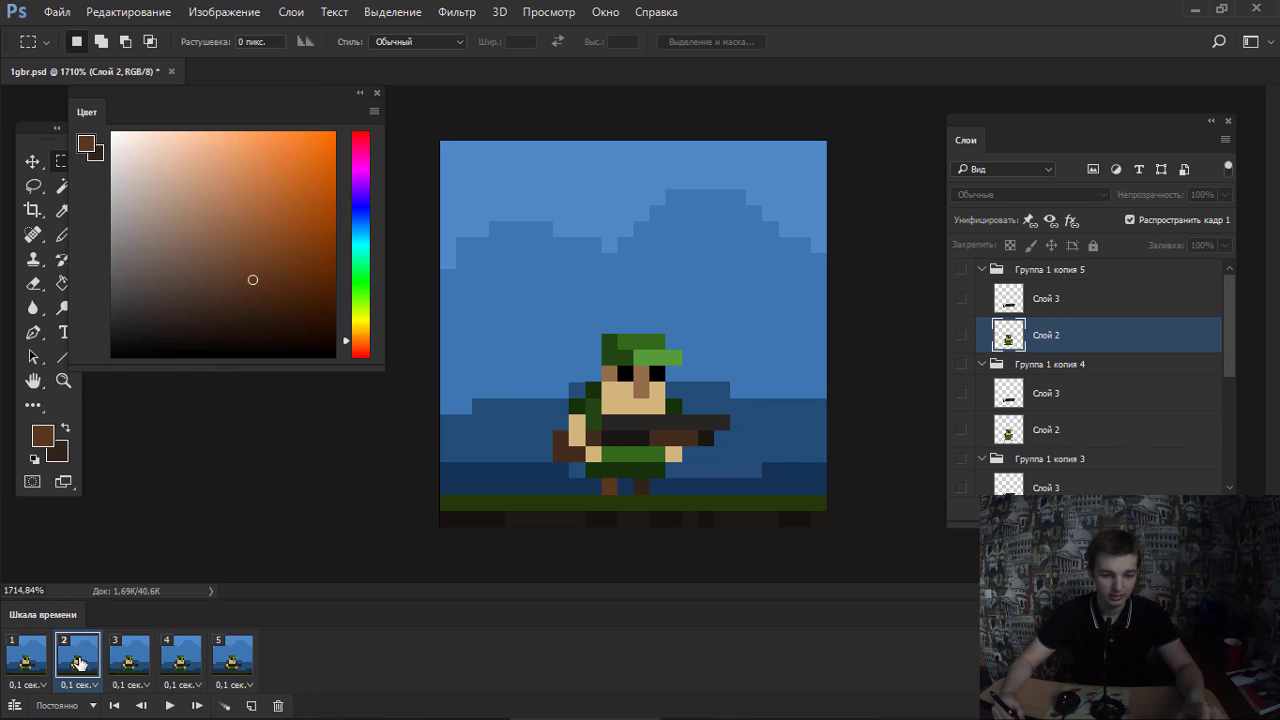
{"action": "left_click", "coordinate": [37, 657]}
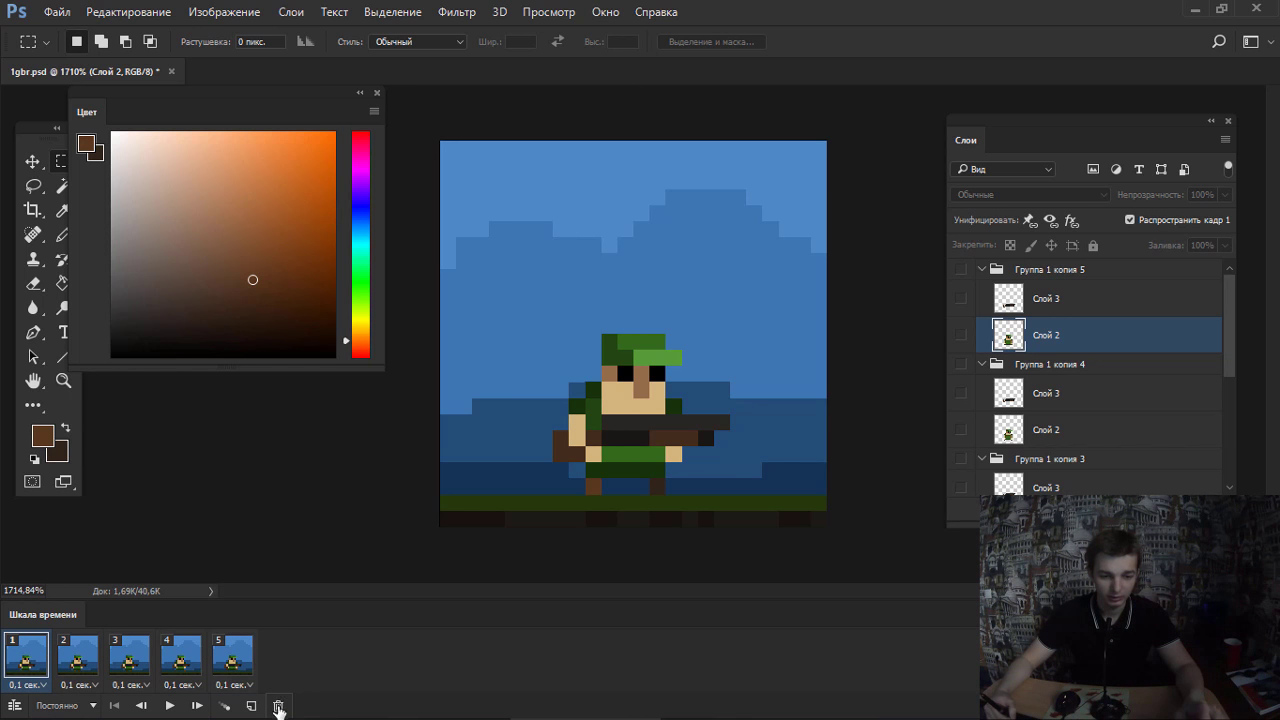
{"action": "left_click", "coordinate": [279, 706]}
{"action": "left_click", "coordinate": [522, 291]}
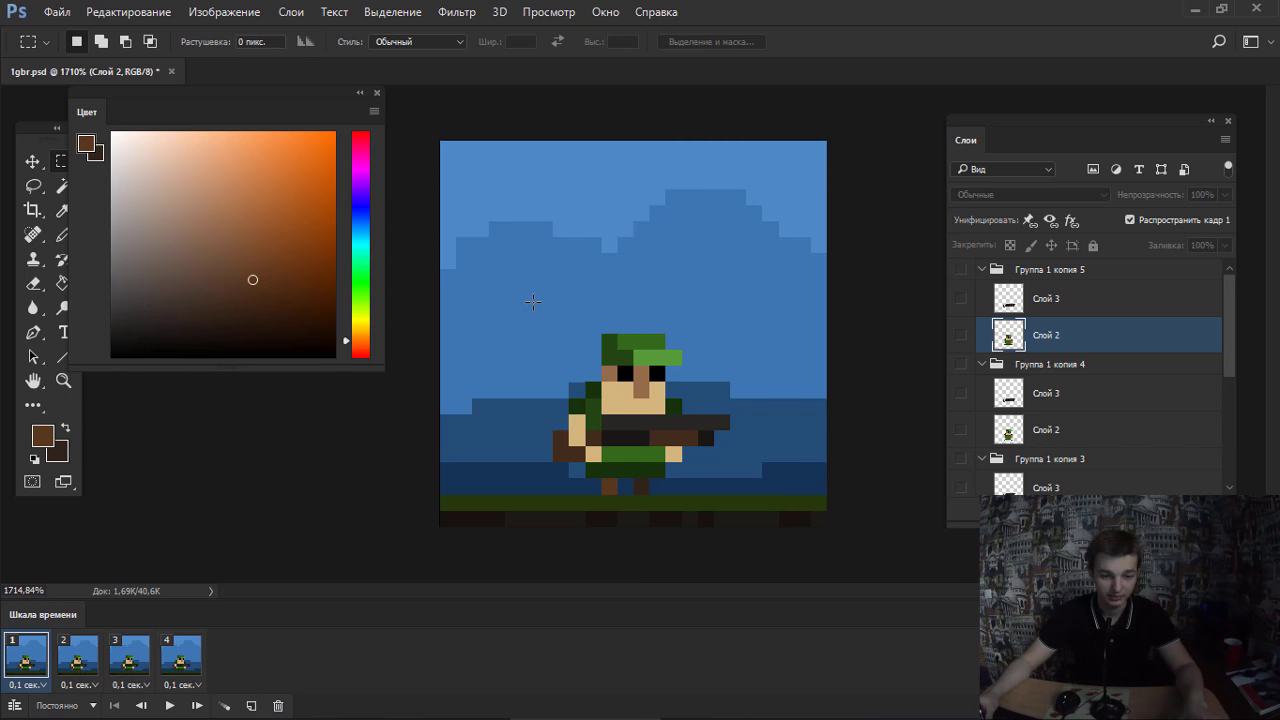
Play the four-frame animation, review frames 1–4, and select frame 4.
{"action": "key", "text": "space"}
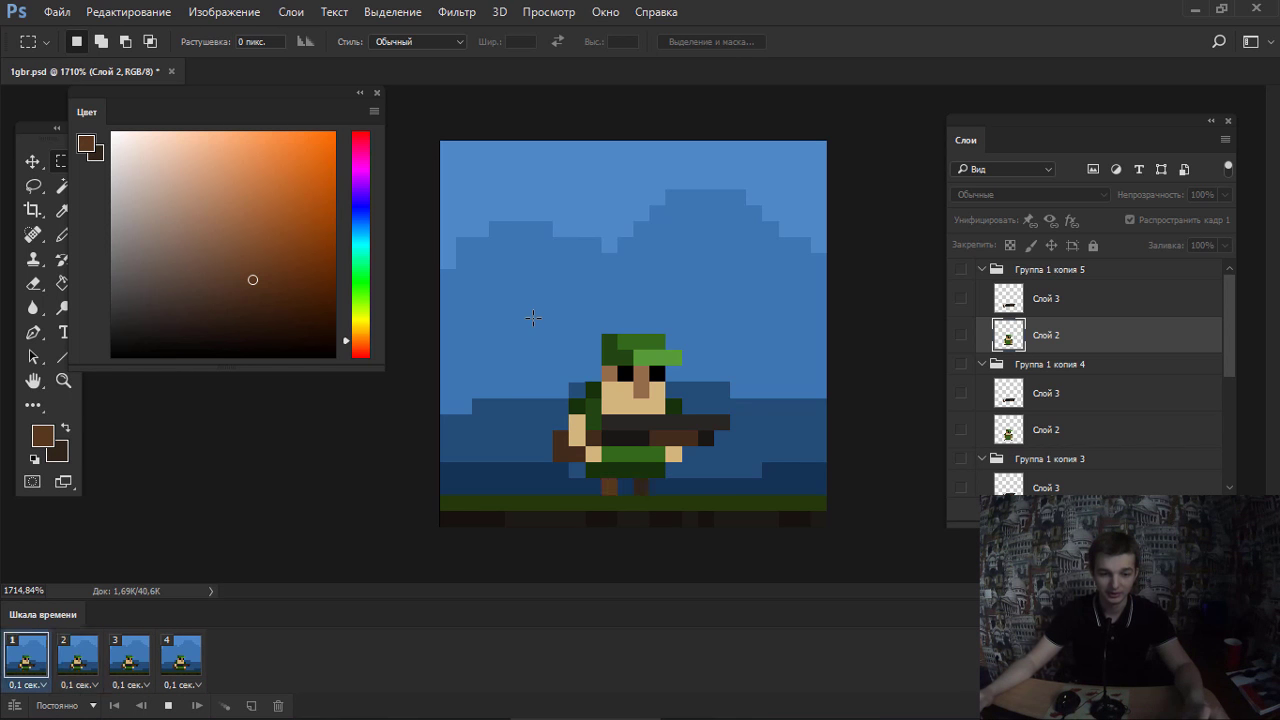
{"action": "key", "text": "space"}
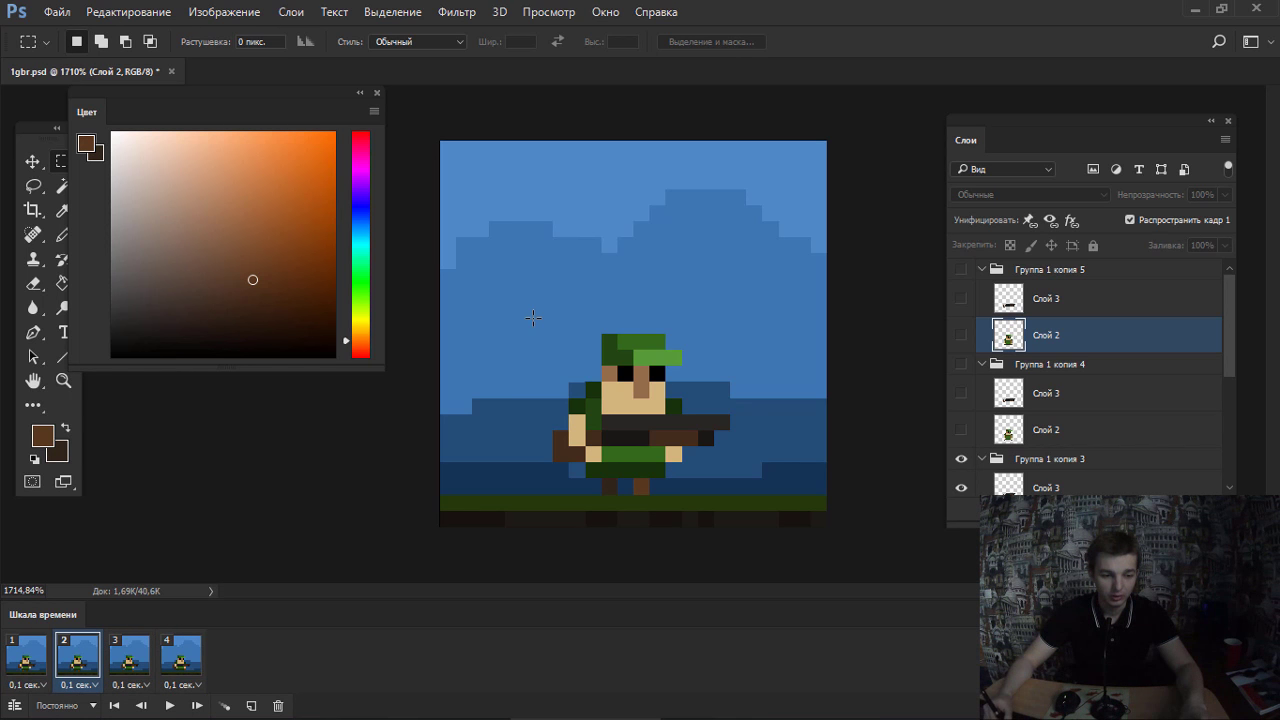
{"action": "left_click", "coordinate": [27, 655]}
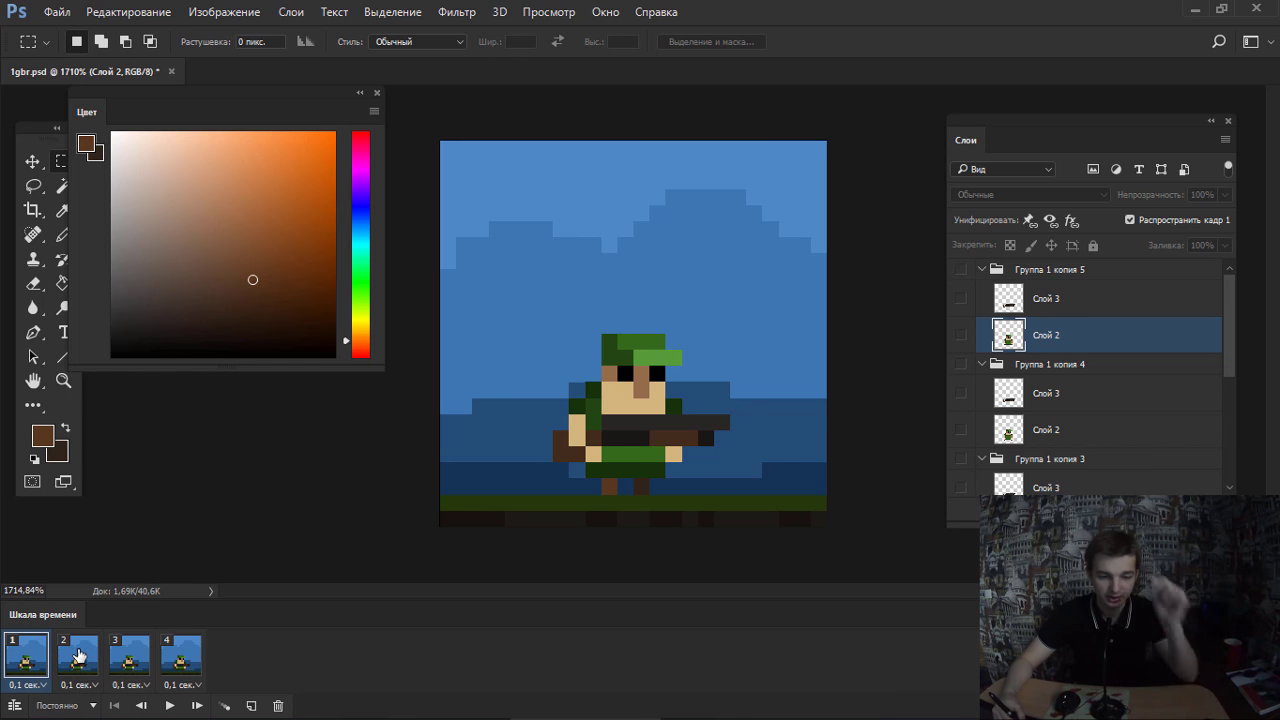
{"action": "left_click", "coordinate": [83, 654]}
{"action": "left_click", "coordinate": [130, 655]}
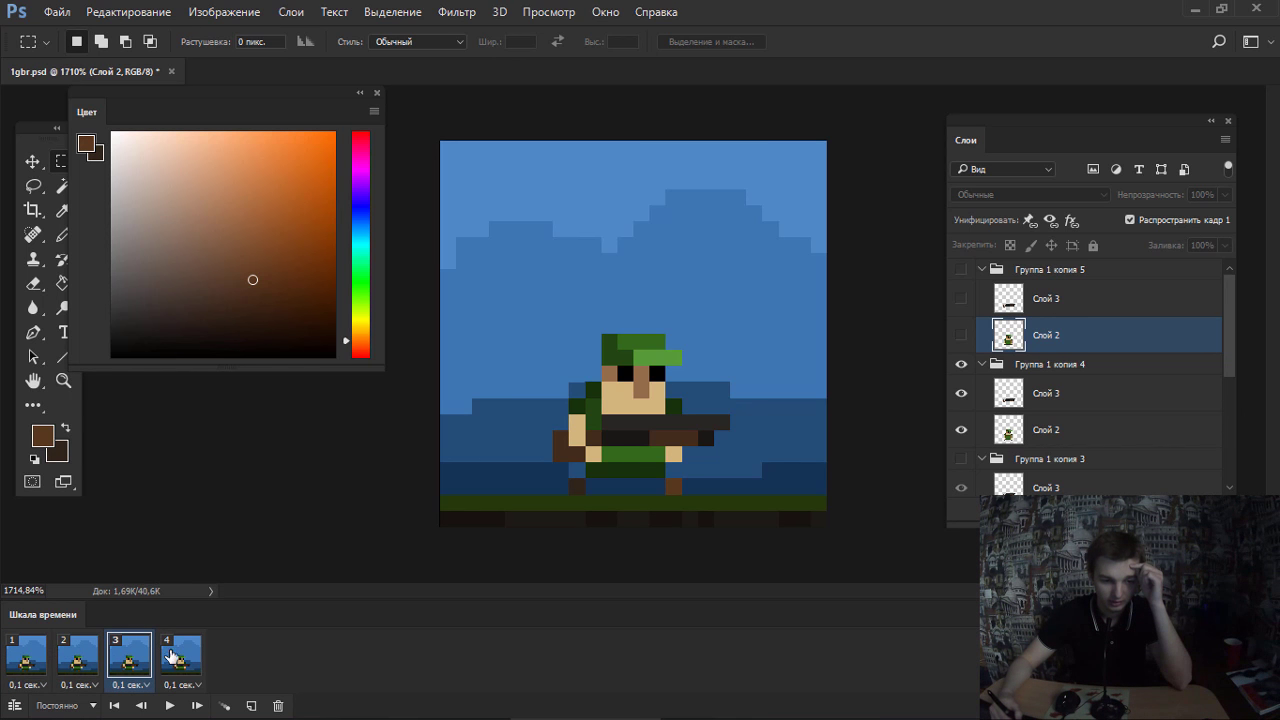
{"action": "left_click", "coordinate": [172, 655]}
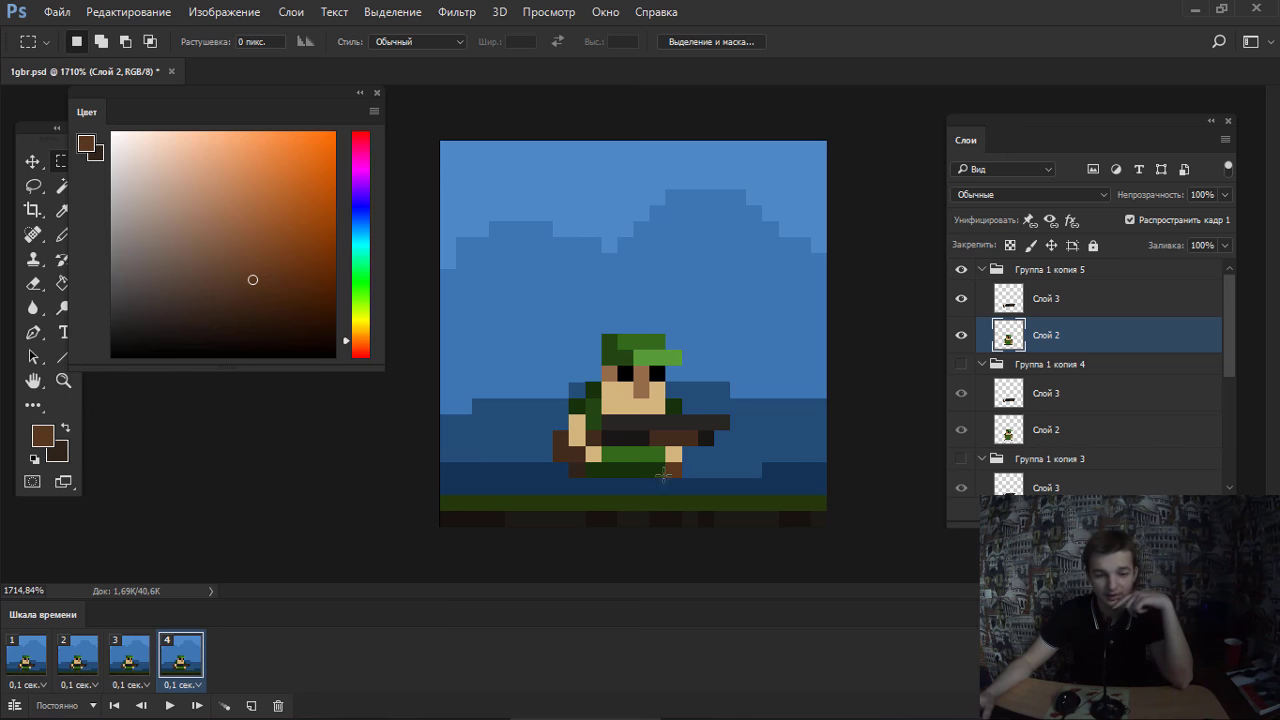
{"action": "left_click", "coordinate": [29, 659]}
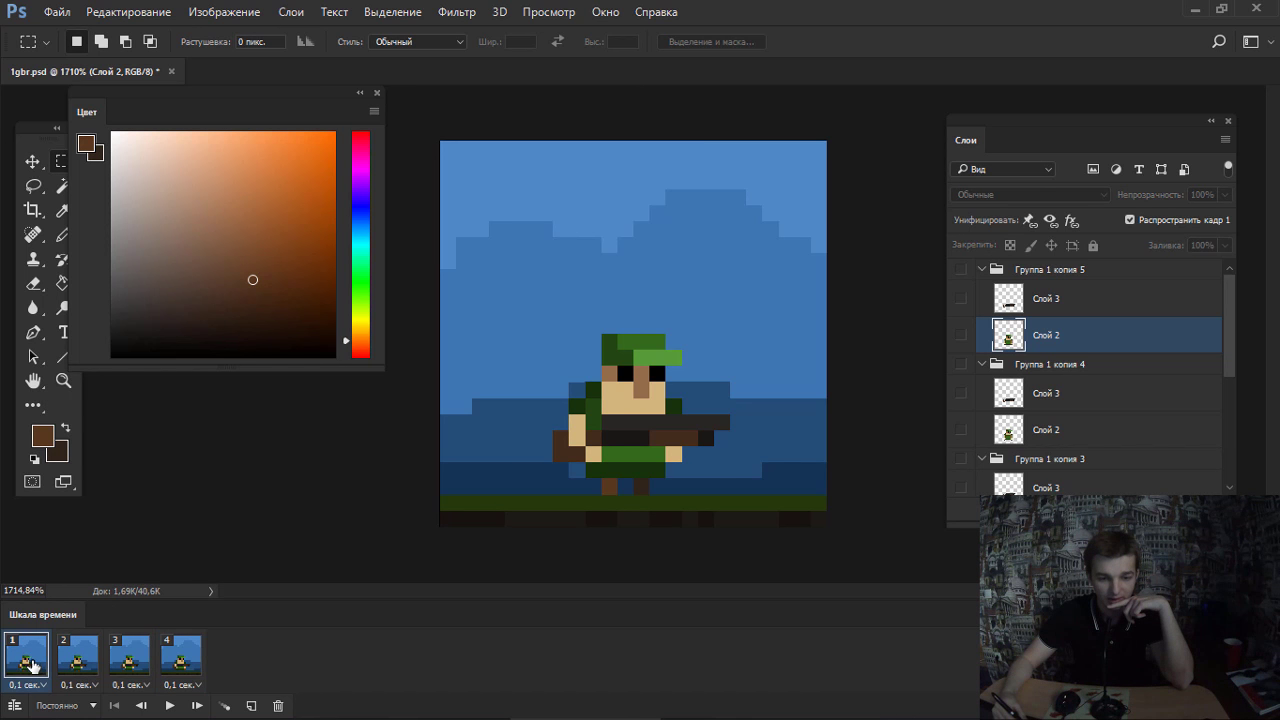
{"action": "left_click", "coordinate": [181, 657]}
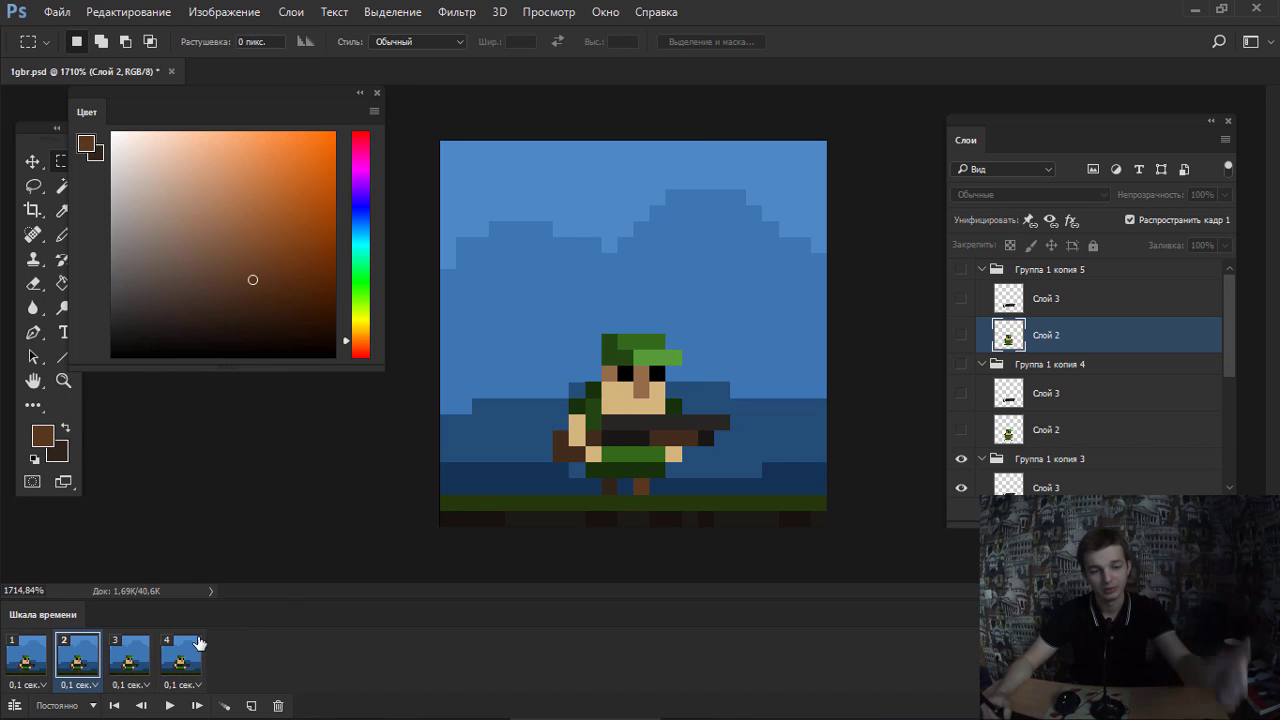
Add frame 5 showing the Группа 1 копия 4 soldier pose instead of Группа 1 копия 5.
{"action": "left_click", "coordinate": [252, 706]}
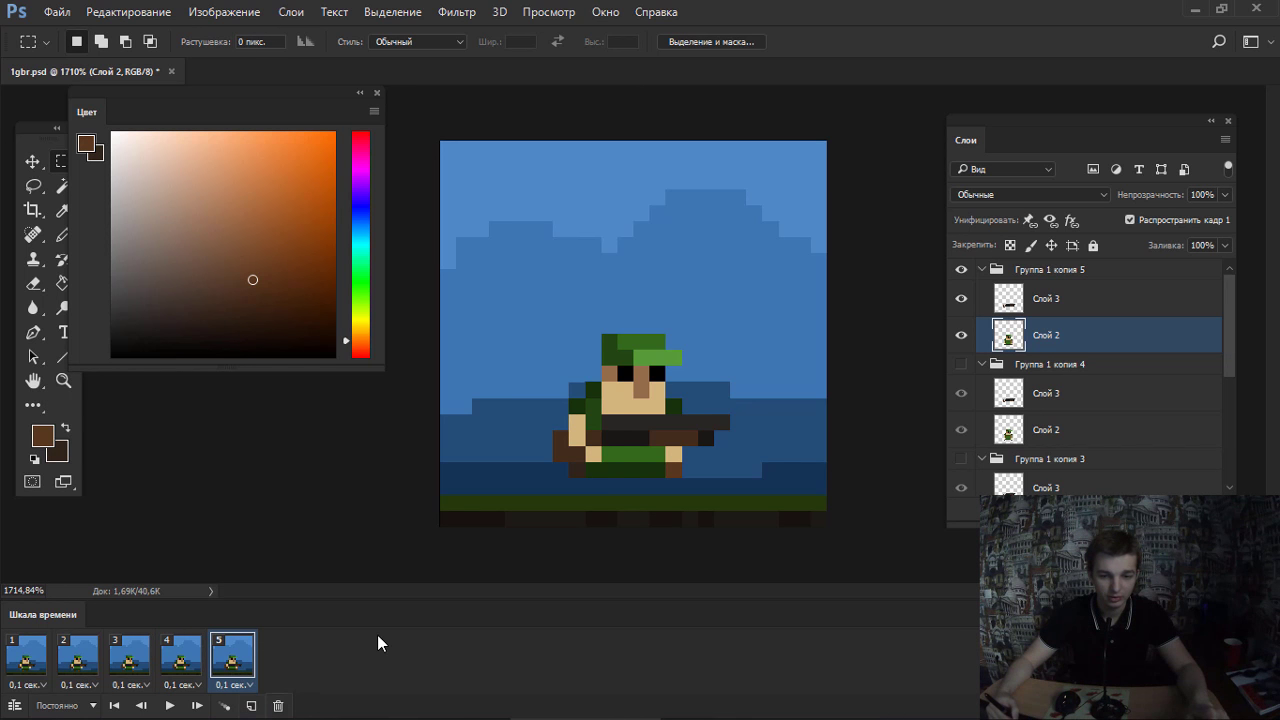
{"action": "left_click", "coordinate": [1040, 270]}
{"action": "left_click", "coordinate": [982, 270]}
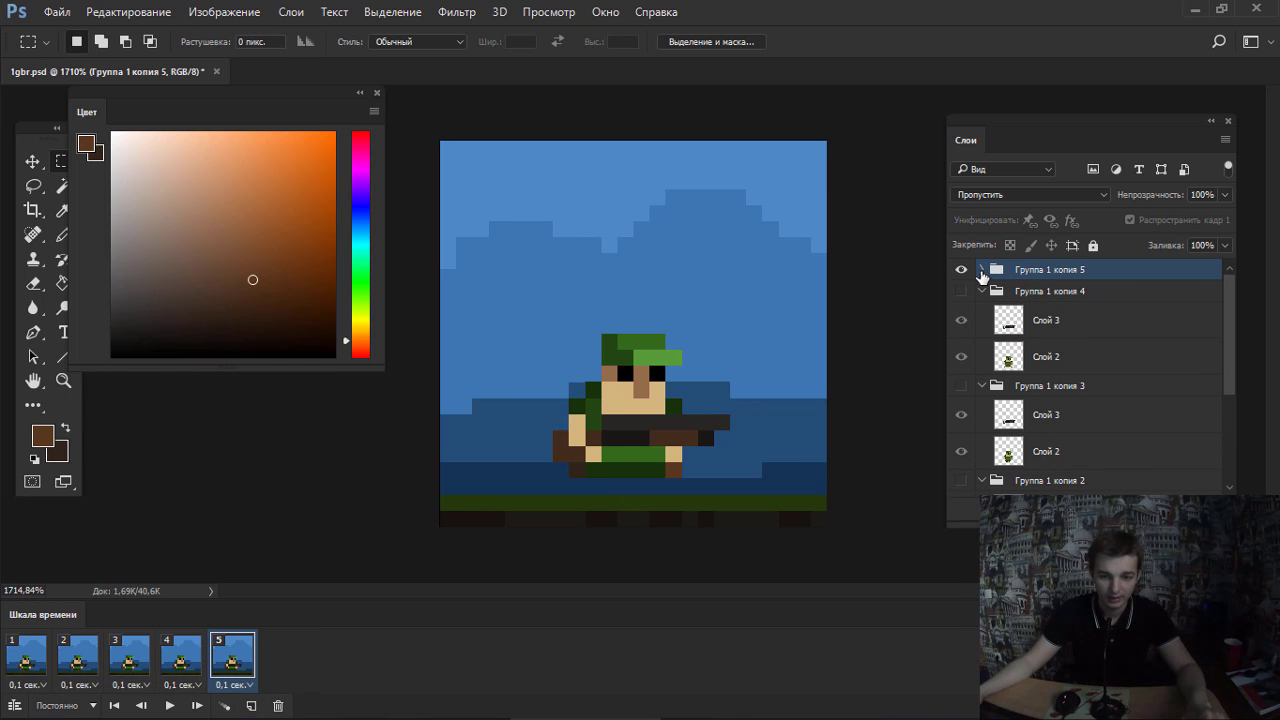
{"action": "left_click", "coordinate": [961, 270]}
{"action": "left_click", "coordinate": [961, 291]}
{"action": "left_click", "coordinate": [961, 270]}
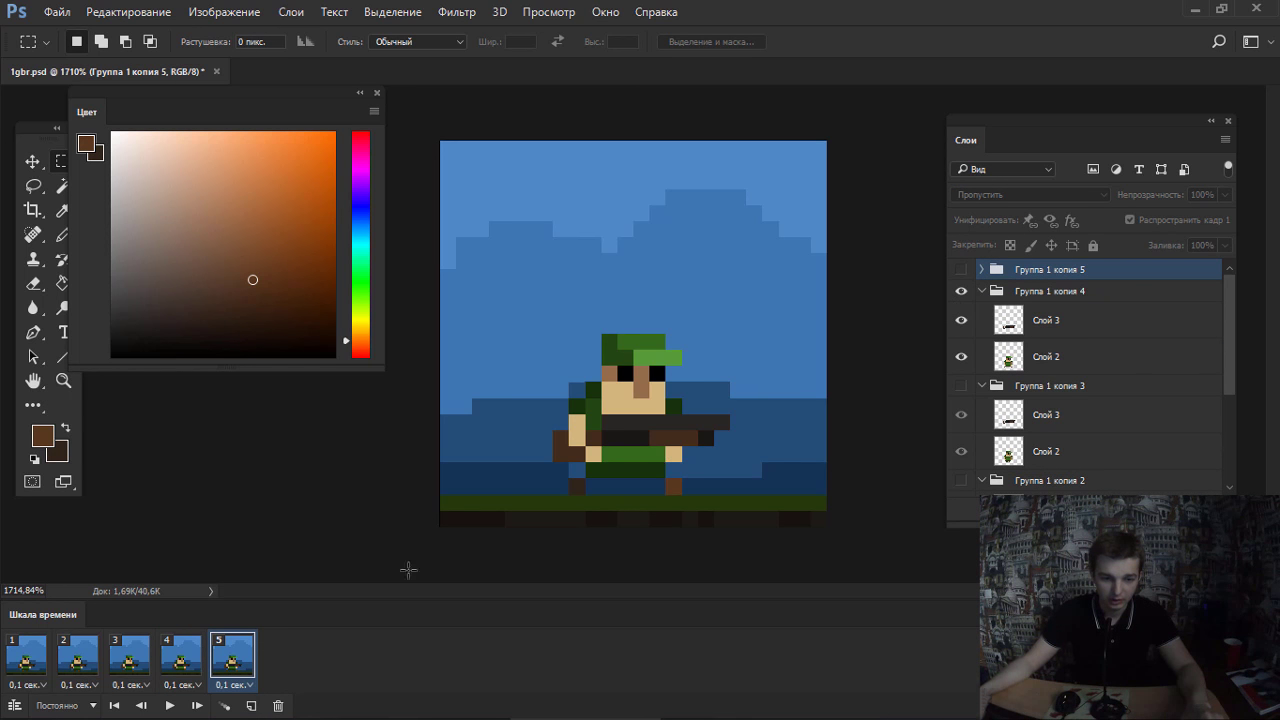
{"action": "left_click", "coordinate": [190, 660]}
{"action": "left_click", "coordinate": [227, 667]}
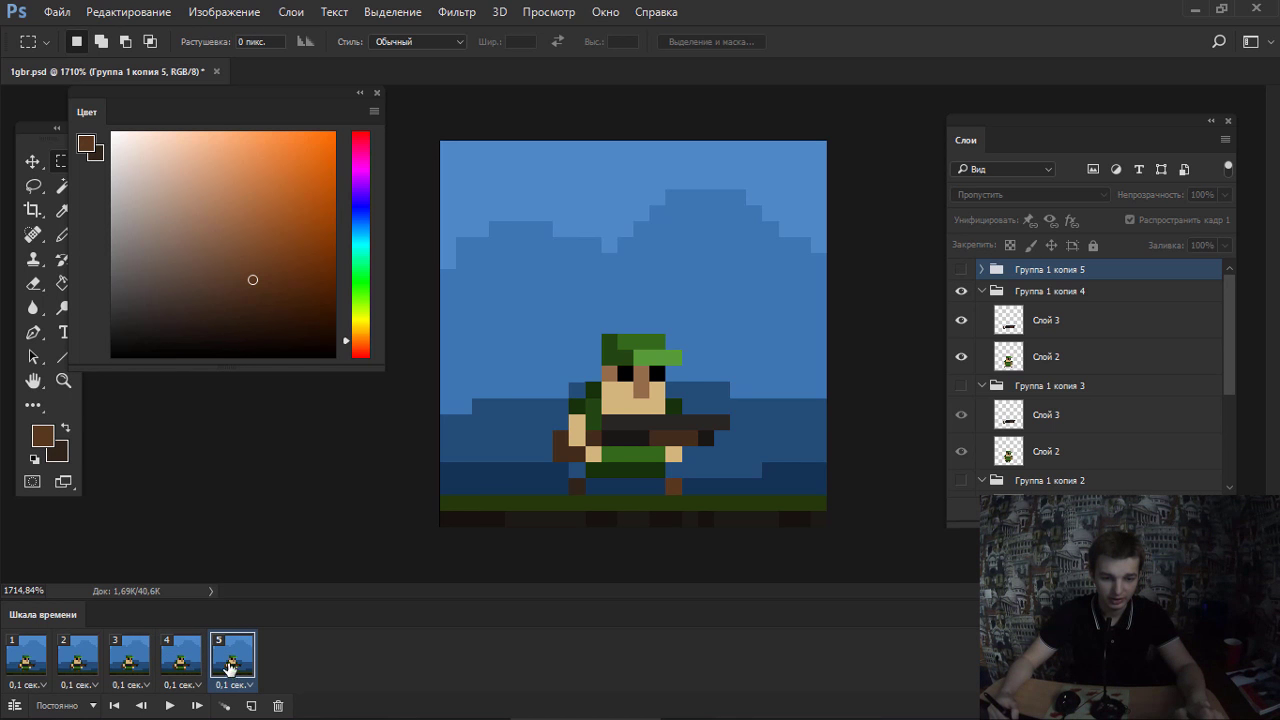
Add frame 6 showing the Группа 1 копия 3 soldier pose.
{"action": "left_click", "coordinate": [251, 706]}
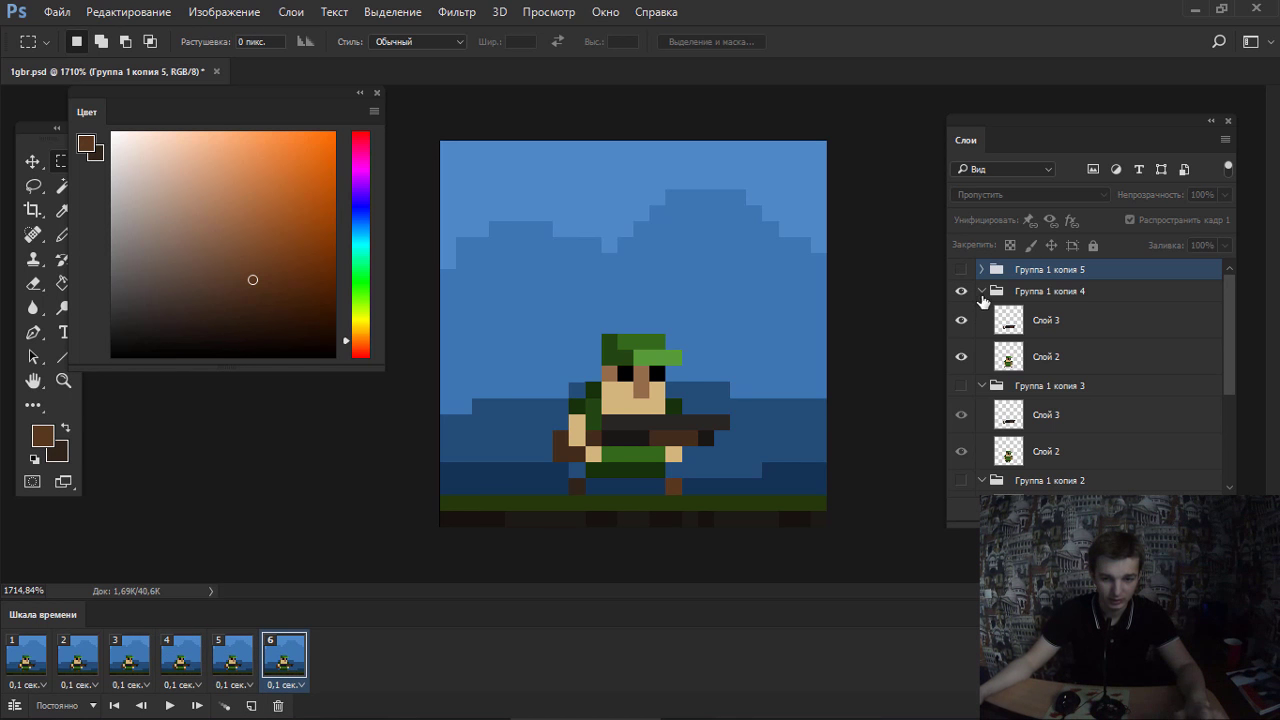
{"action": "left_click", "coordinate": [982, 291]}
{"action": "left_click", "coordinate": [961, 313]}
{"action": "left_click", "coordinate": [961, 291]}
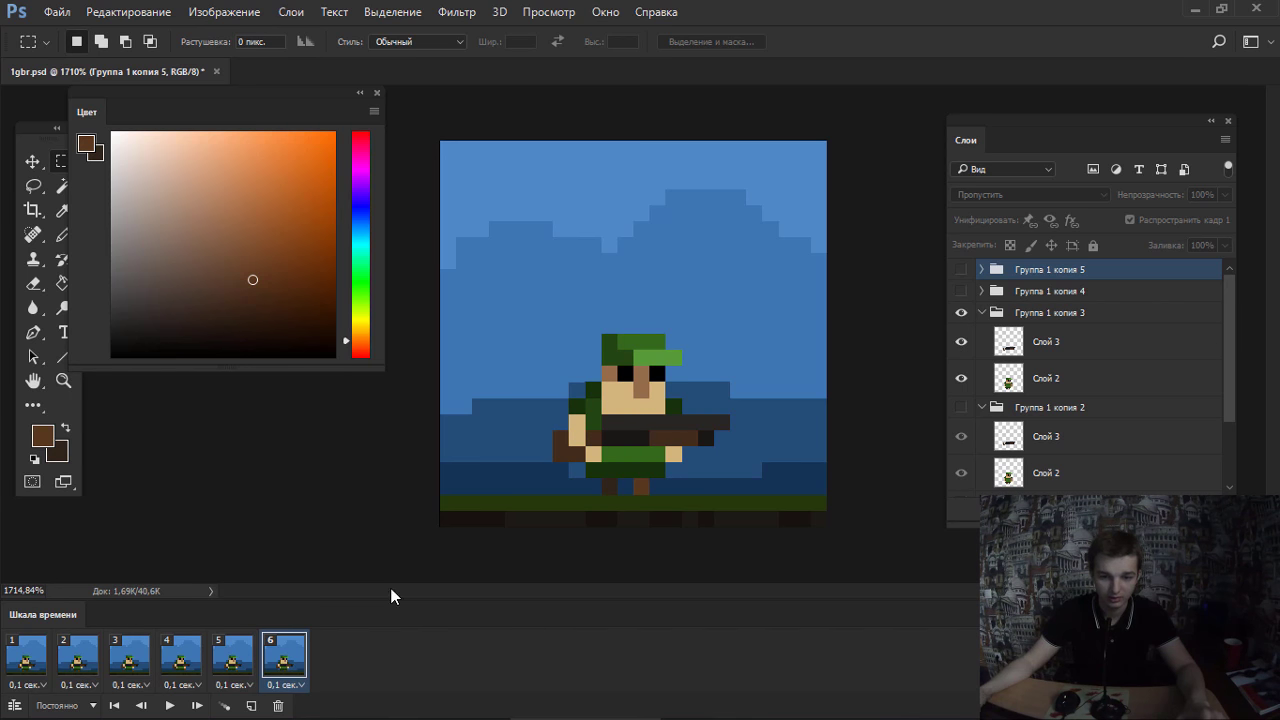
{"action": "left_click", "coordinate": [228, 656]}
{"action": "left_click", "coordinate": [275, 664]}
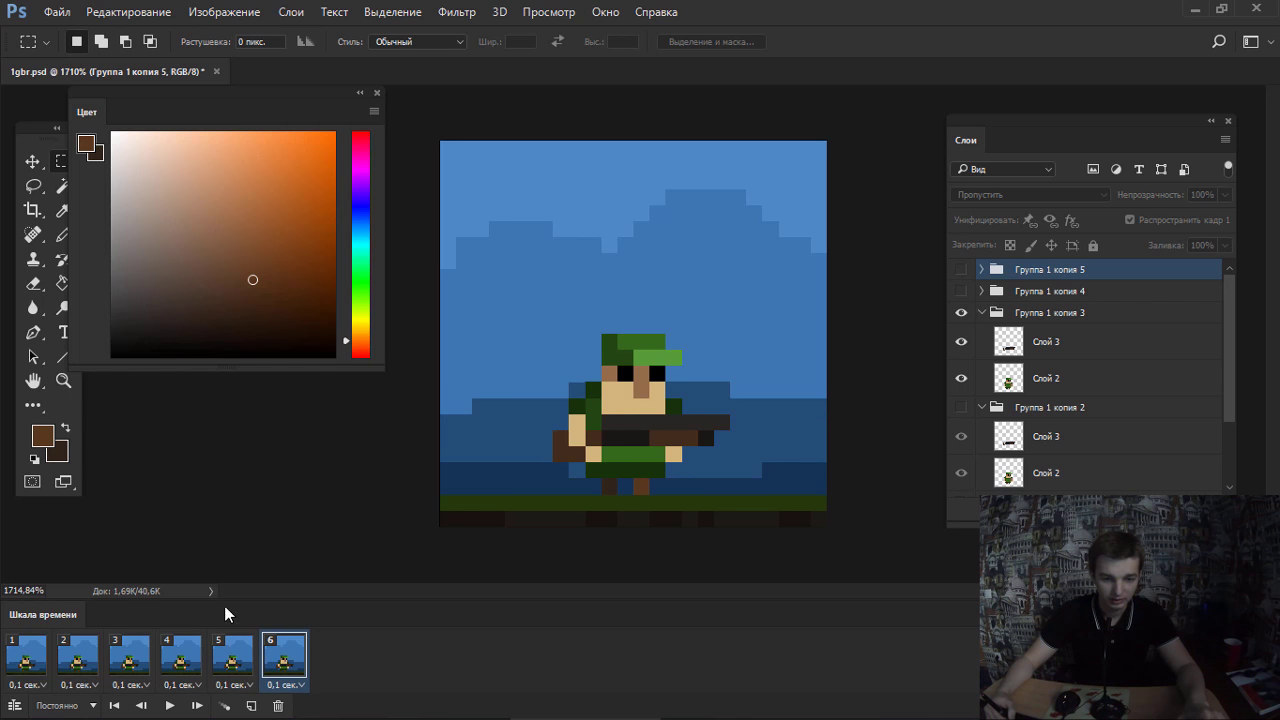
Add frame 7 showing the Группа 1 копия 2 soldier pose.
{"action": "left_click", "coordinate": [251, 706]}
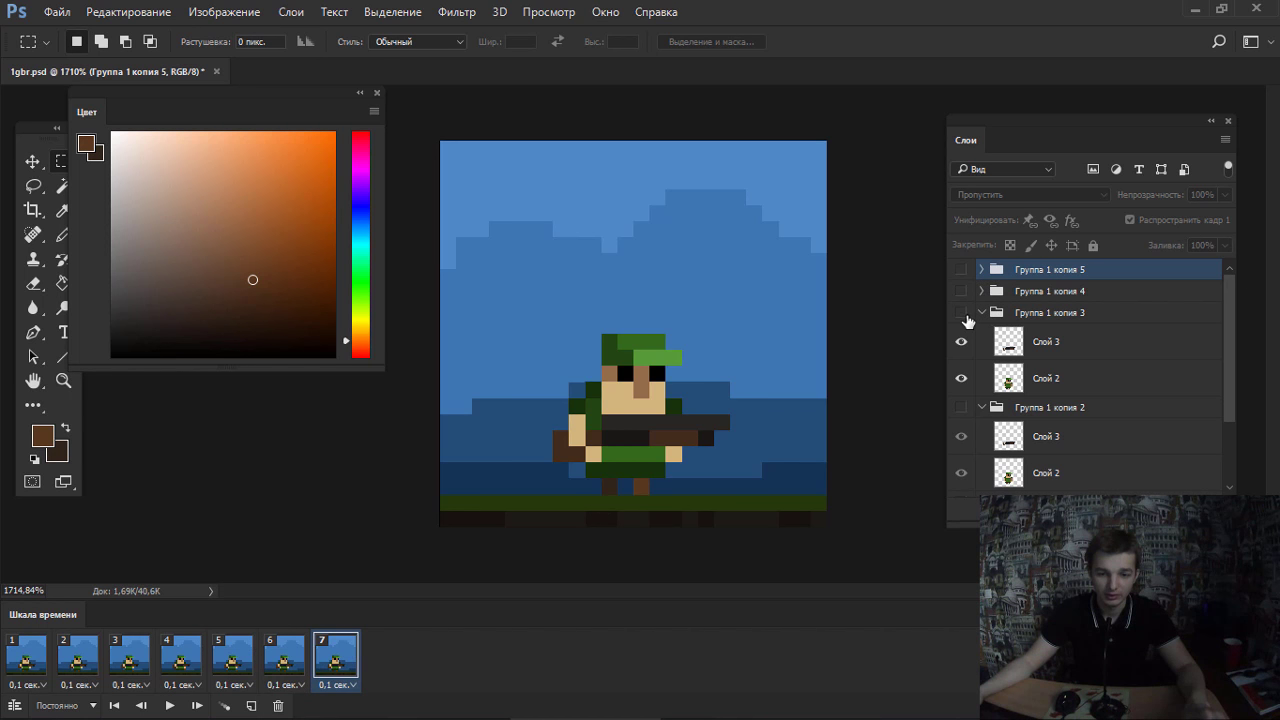
{"action": "left_click", "coordinate": [961, 313]}
{"action": "left_click", "coordinate": [961, 313]}
{"action": "left_click", "coordinate": [285, 658]}
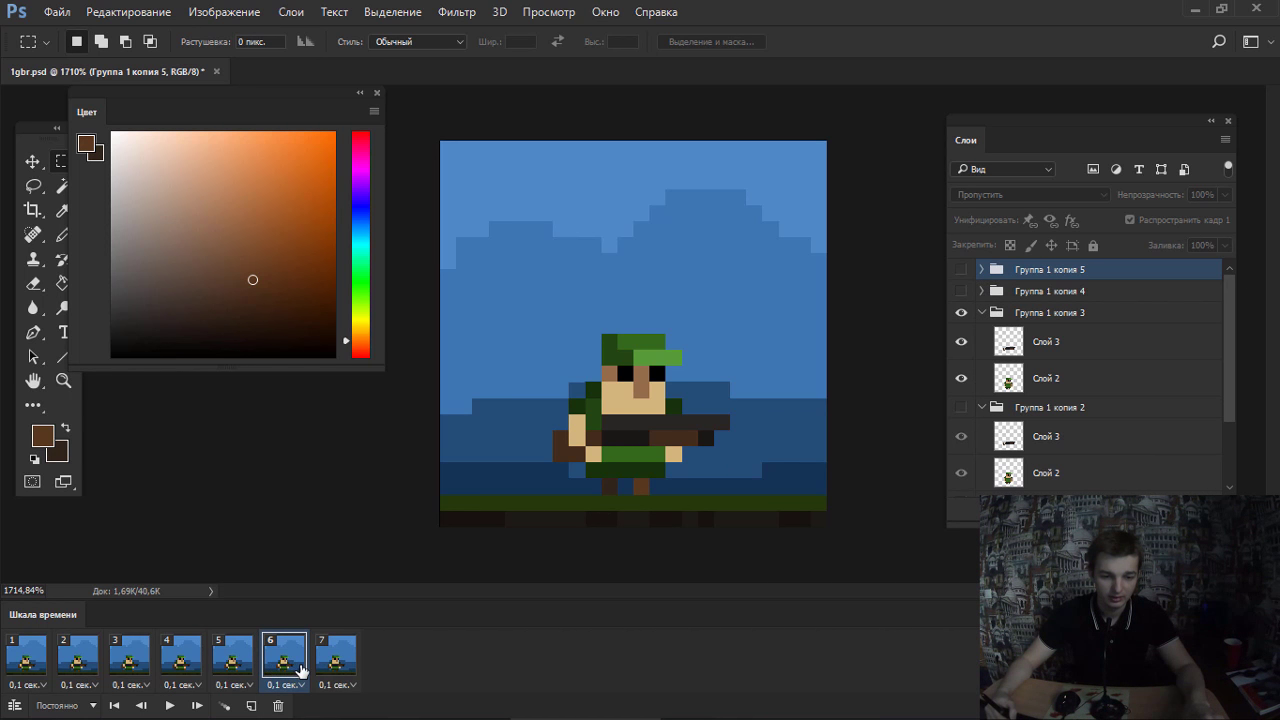
{"action": "left_click", "coordinate": [331, 665]}
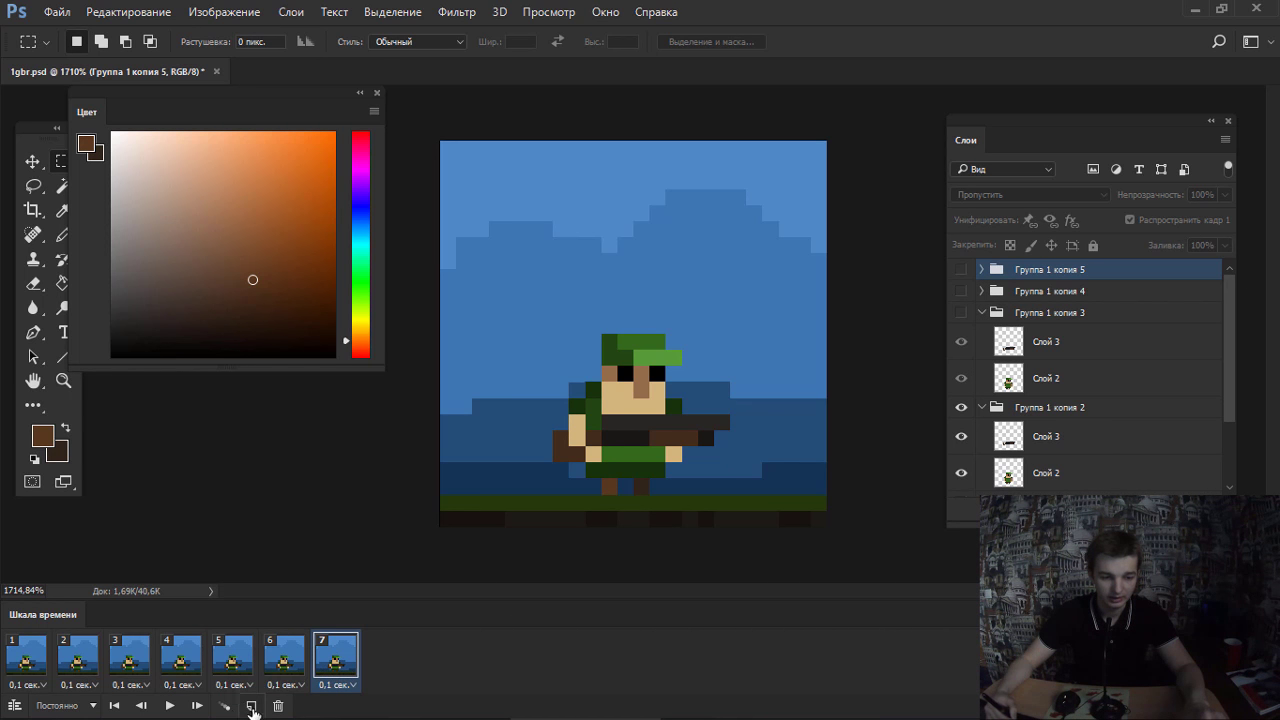
Compare frame 7's leg pose against frames 1 and 2.
{"action": "left_click", "coordinate": [29, 657]}
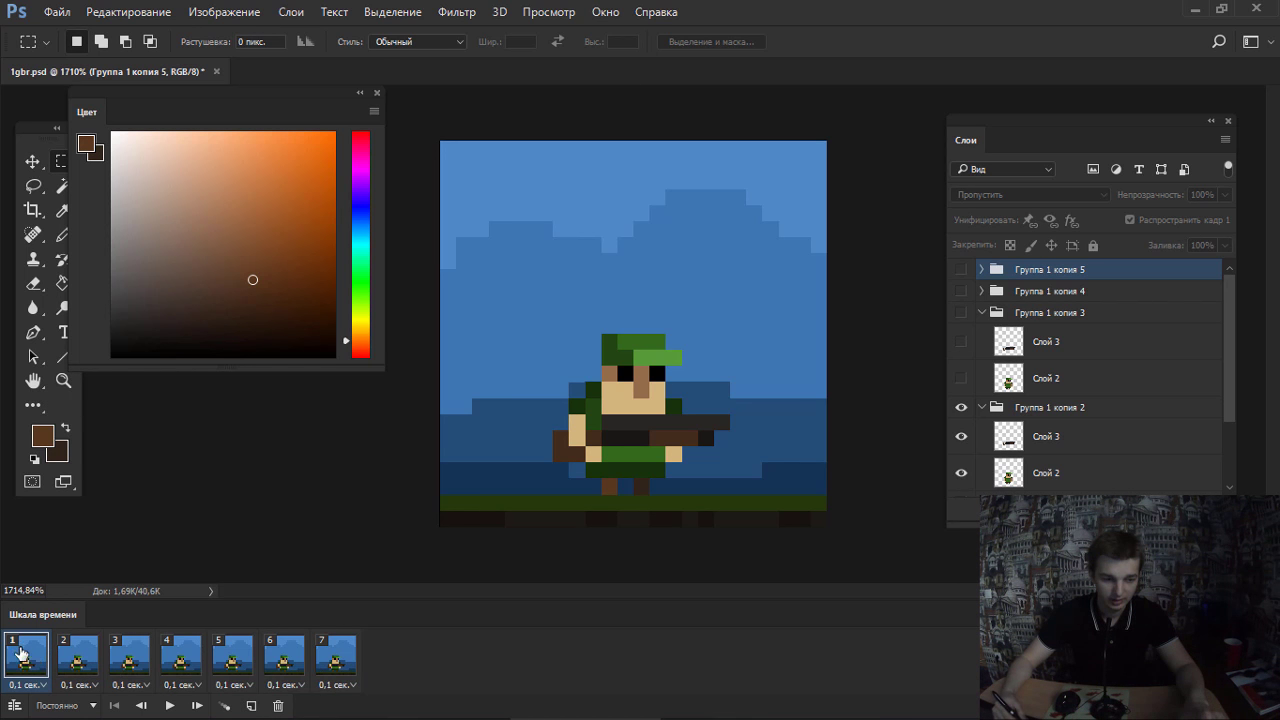
{"action": "left_click", "coordinate": [335, 665]}
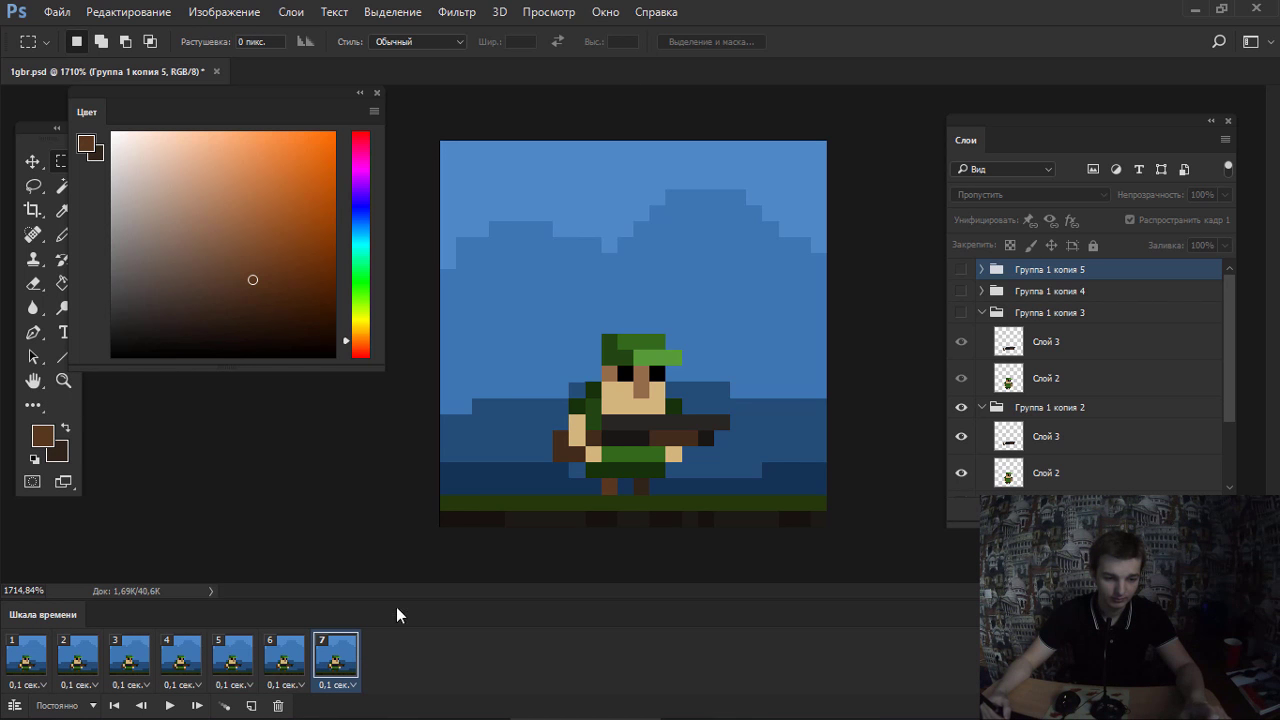
{"action": "left_click", "coordinate": [36, 659]}
{"action": "left_click", "coordinate": [72, 662]}
{"action": "left_click", "coordinate": [36, 661]}
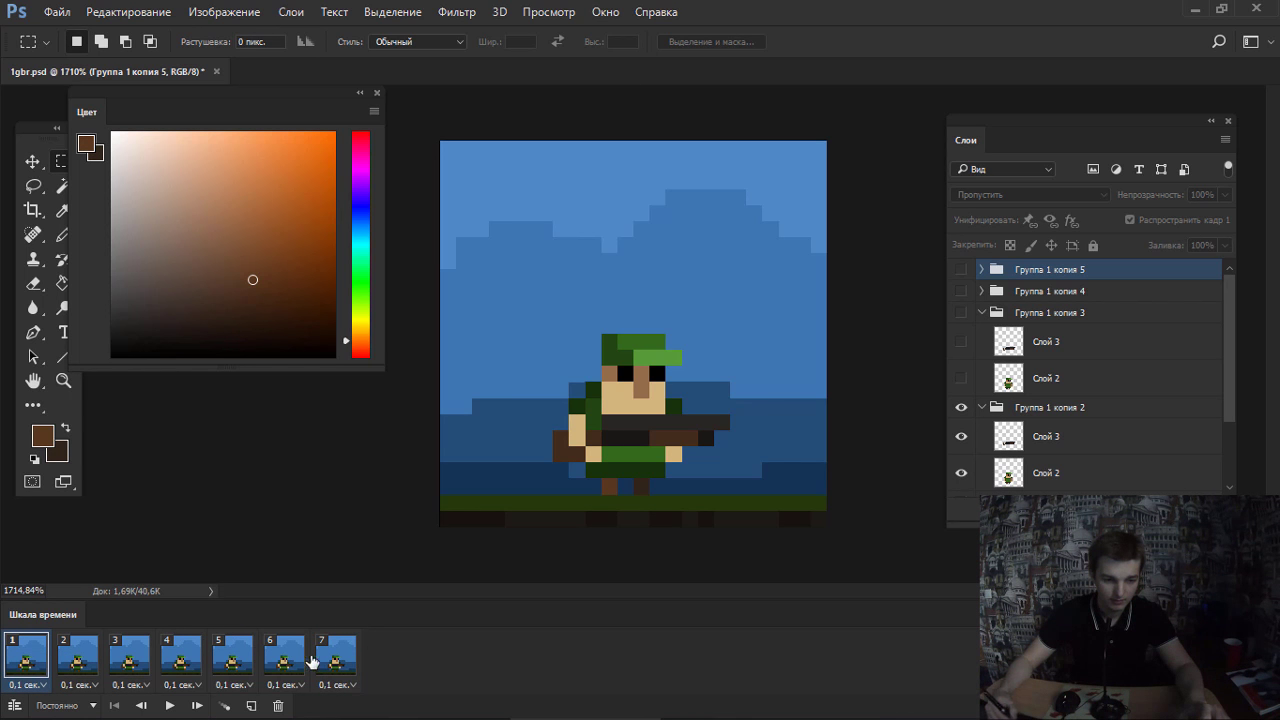
{"action": "left_click", "coordinate": [333, 661]}
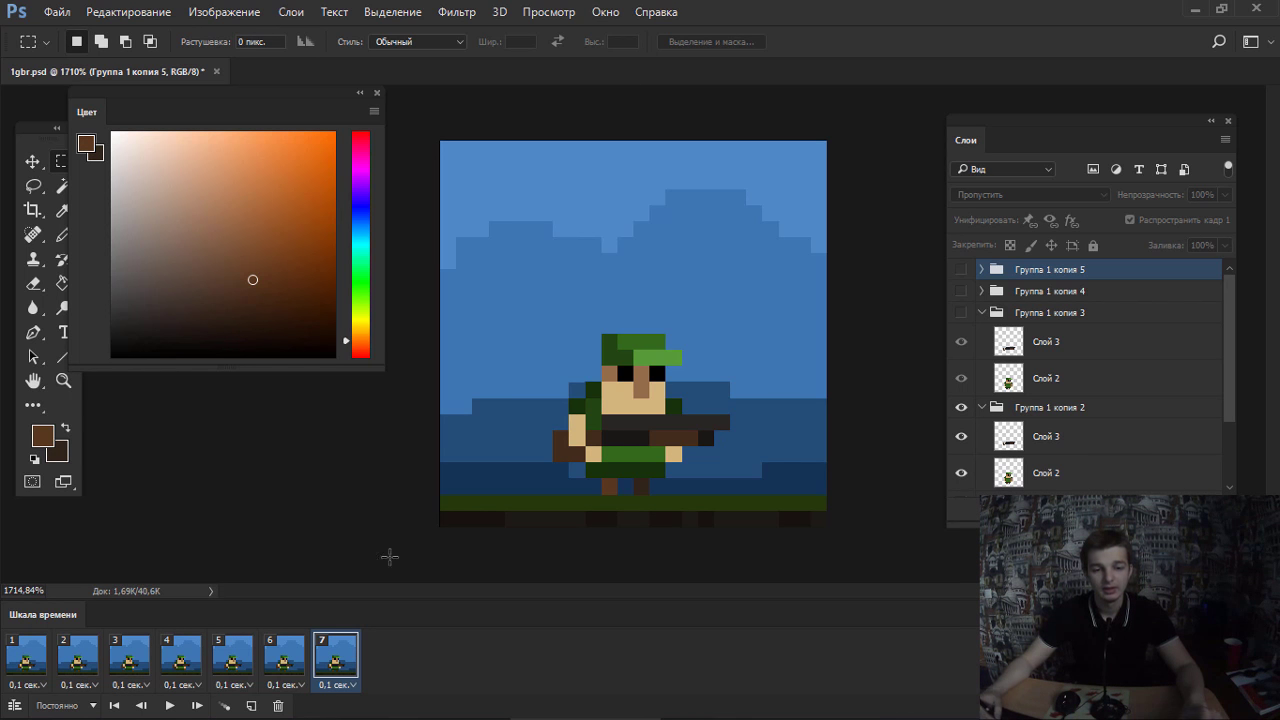
{"action": "left_click", "coordinate": [322, 665]}
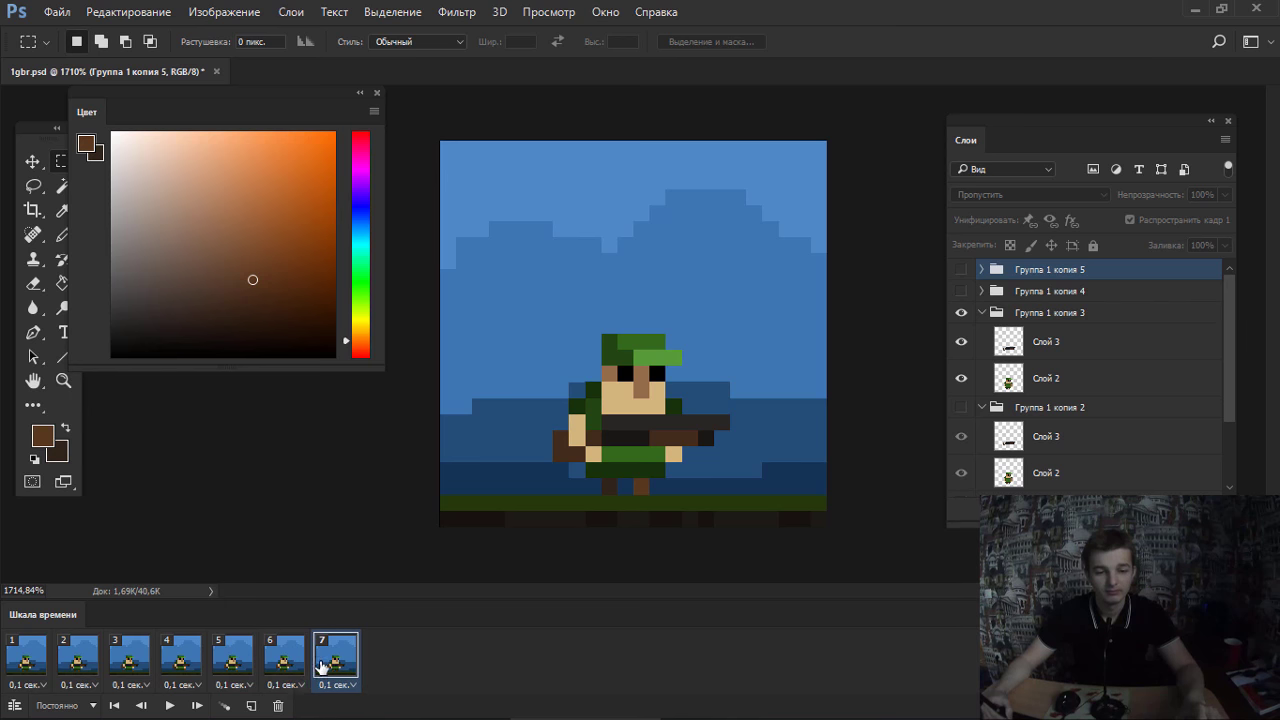
Add frame 8 showing the Группа 1 копия pose, then duplicate it as frame 9.
{"action": "left_click", "coordinate": [250, 706]}
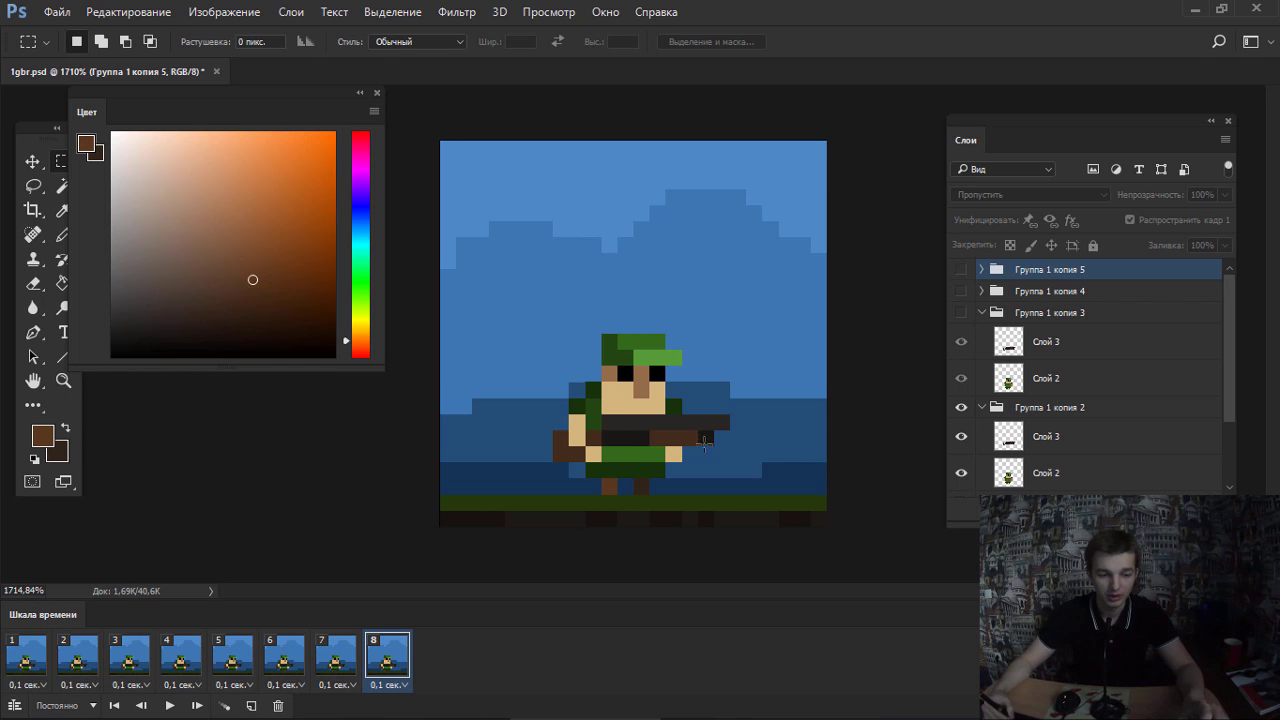
{"action": "left_click", "coordinate": [961, 408]}
{"action": "scroll", "coordinate": [1182, 422], "scroll_direction": "down", "scroll_amount": 3}
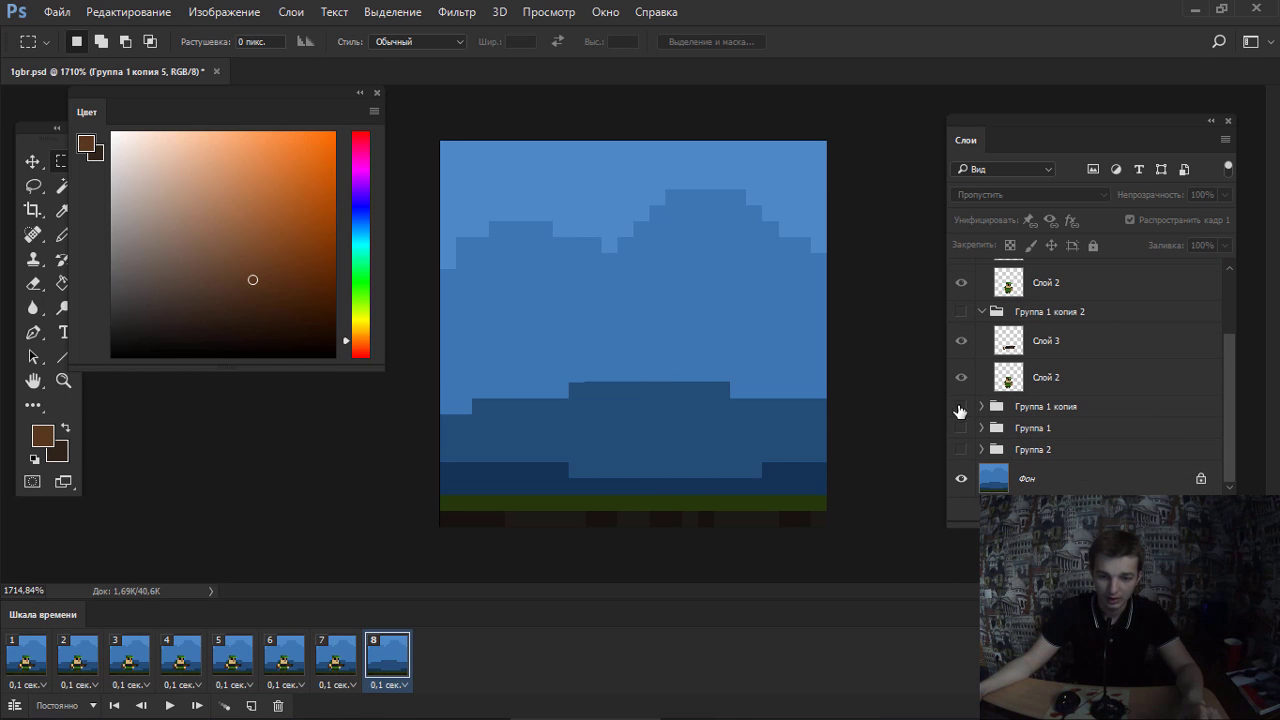
{"action": "left_click", "coordinate": [961, 407]}
{"action": "left_click", "coordinate": [343, 648]}
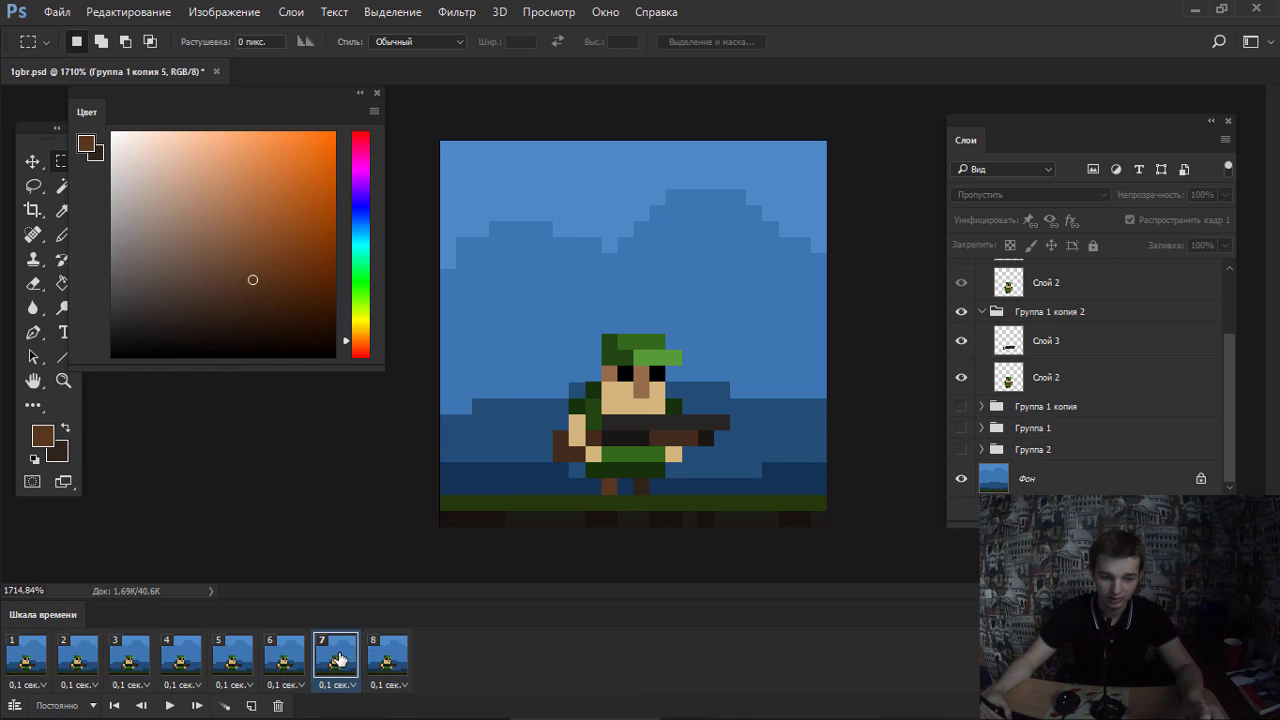
{"action": "left_click", "coordinate": [366, 660]}
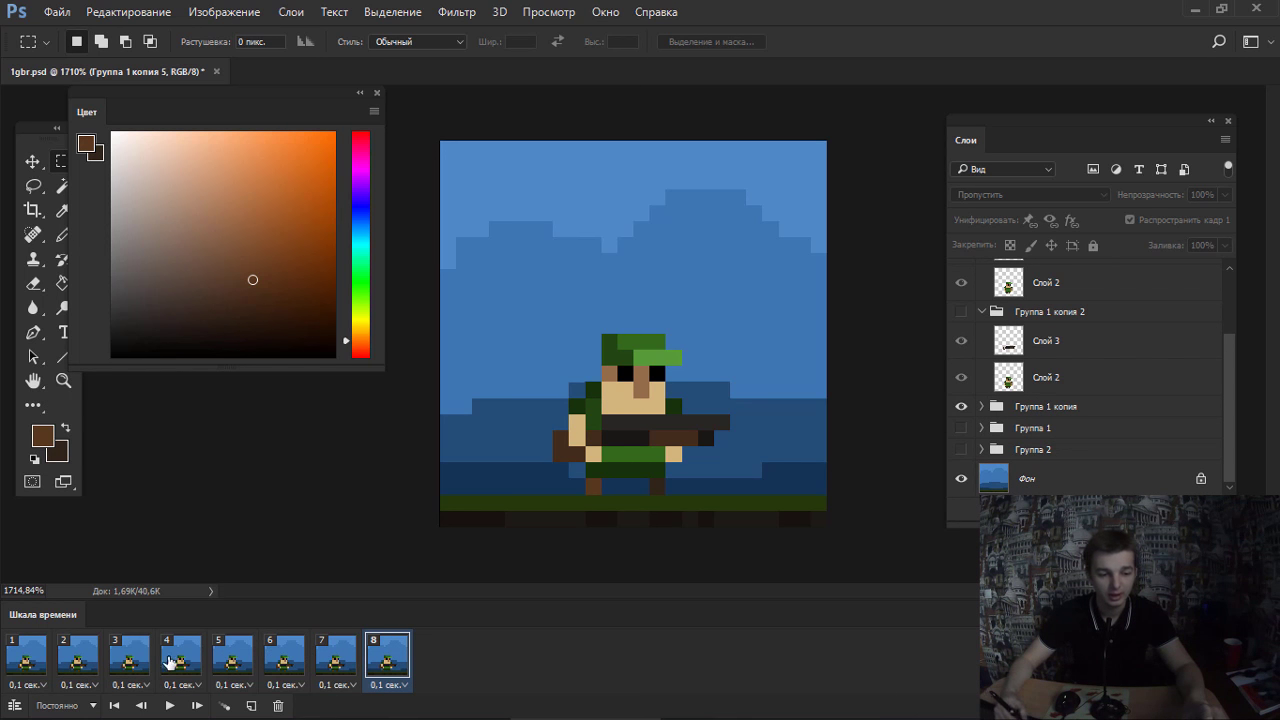
{"action": "left_click", "coordinate": [255, 706]}
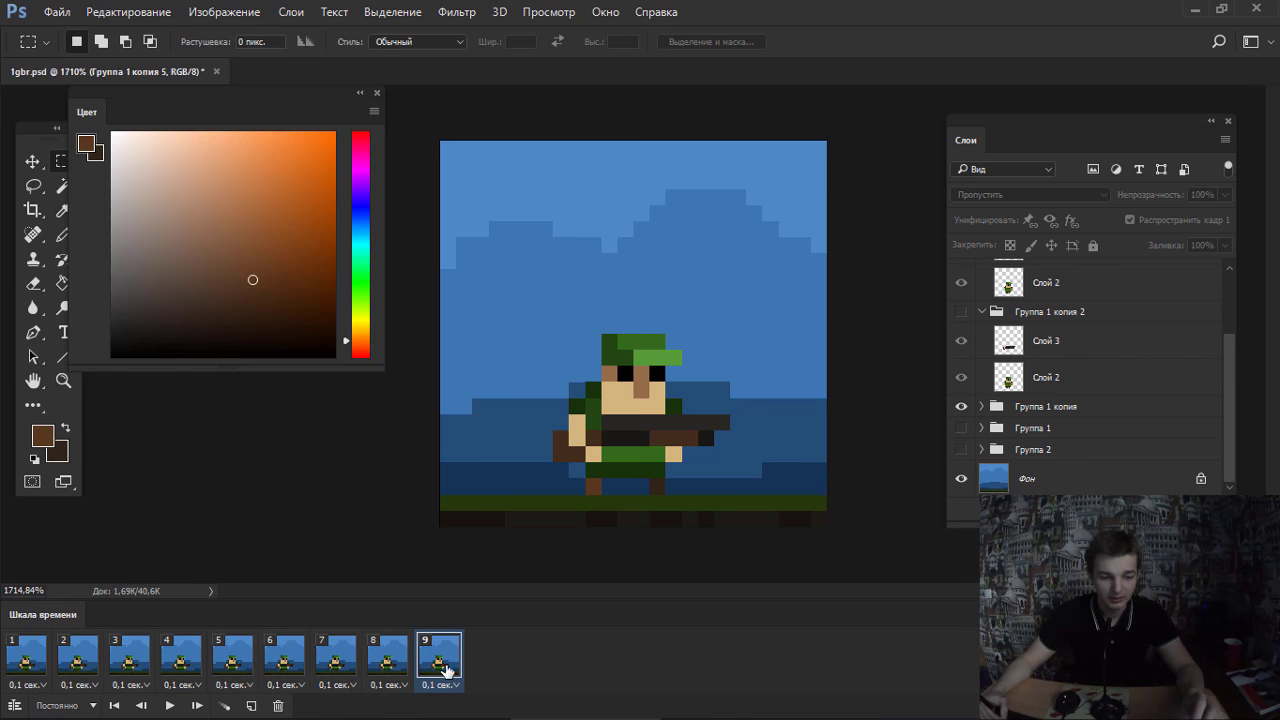
{"action": "left_click_drag", "start_coordinate": [1229, 351], "coordinate": [1216, 249]}
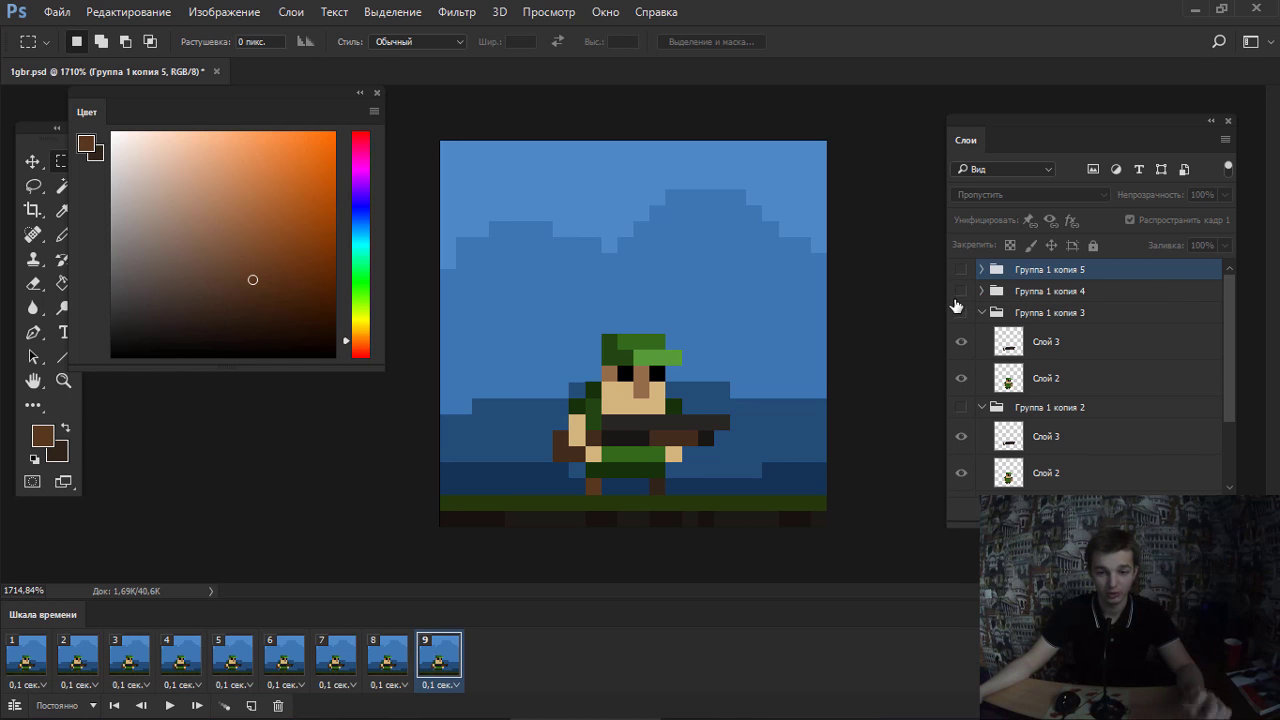
Duplicate the soldier group as Группа 1 копия 6 and make it visible.
{"action": "key", "text": "ctrl+j"}
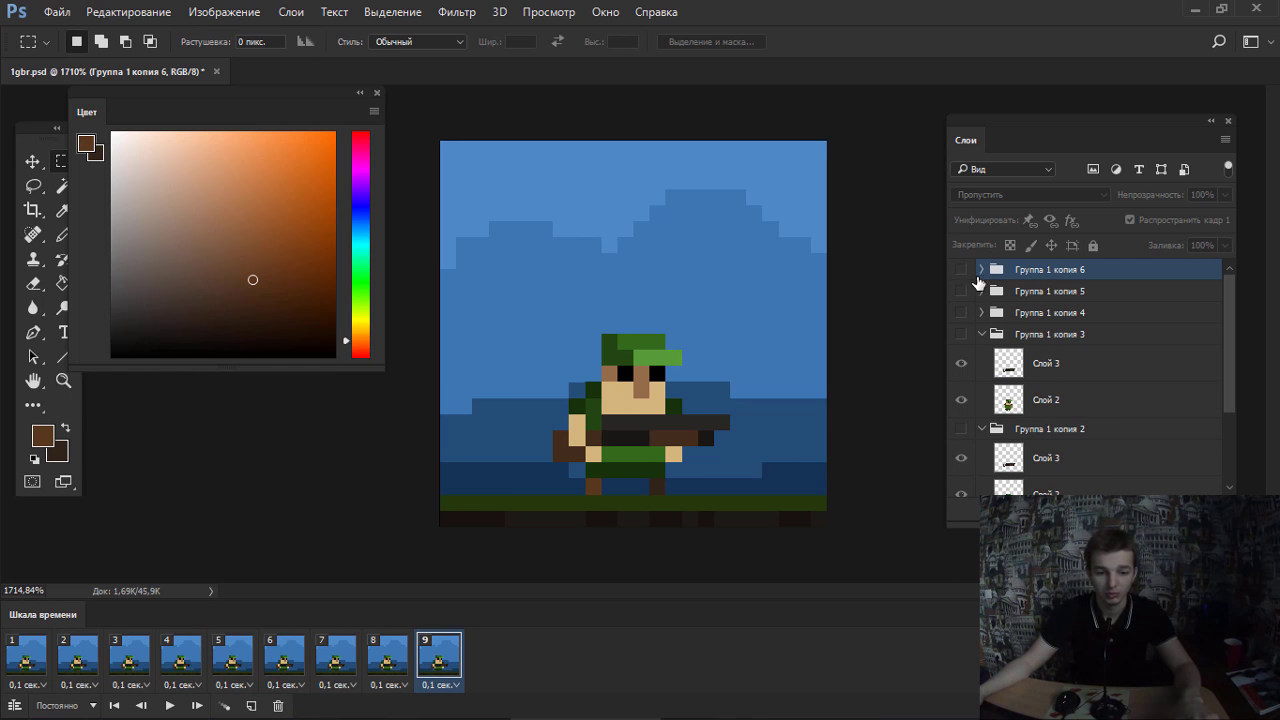
{"action": "left_click", "coordinate": [961, 270]}
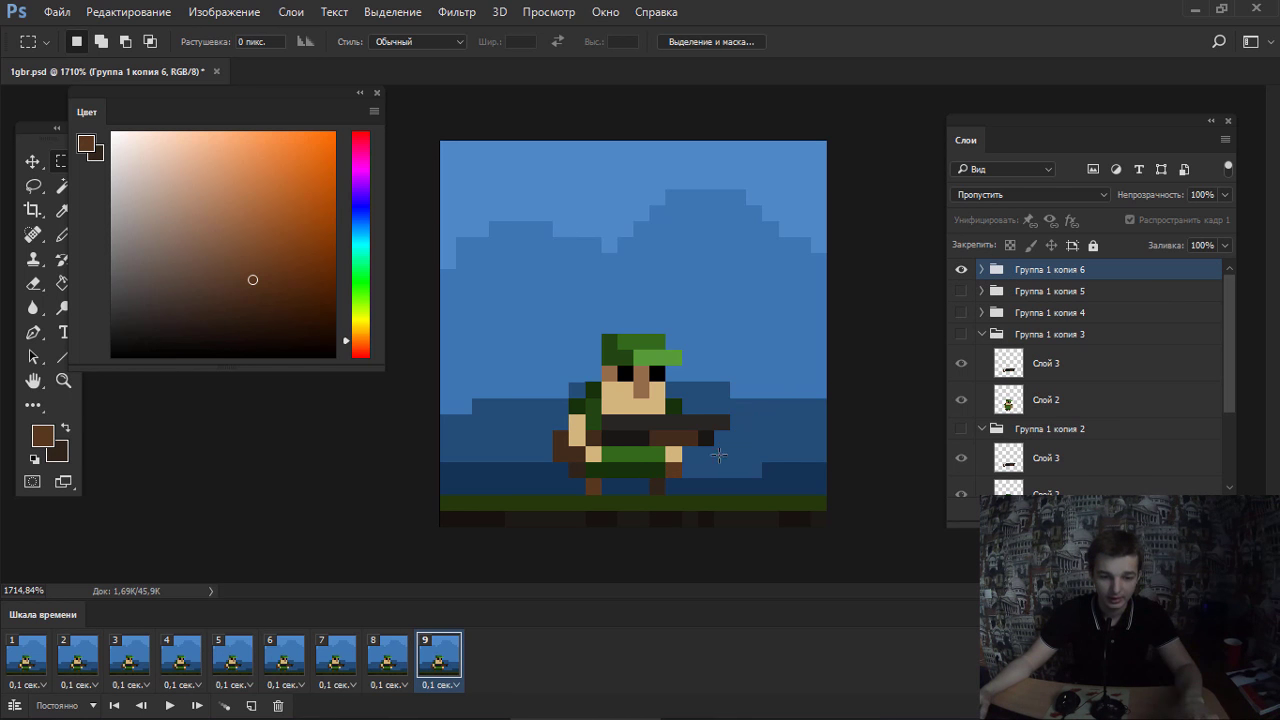
{"action": "key", "text": "b"}
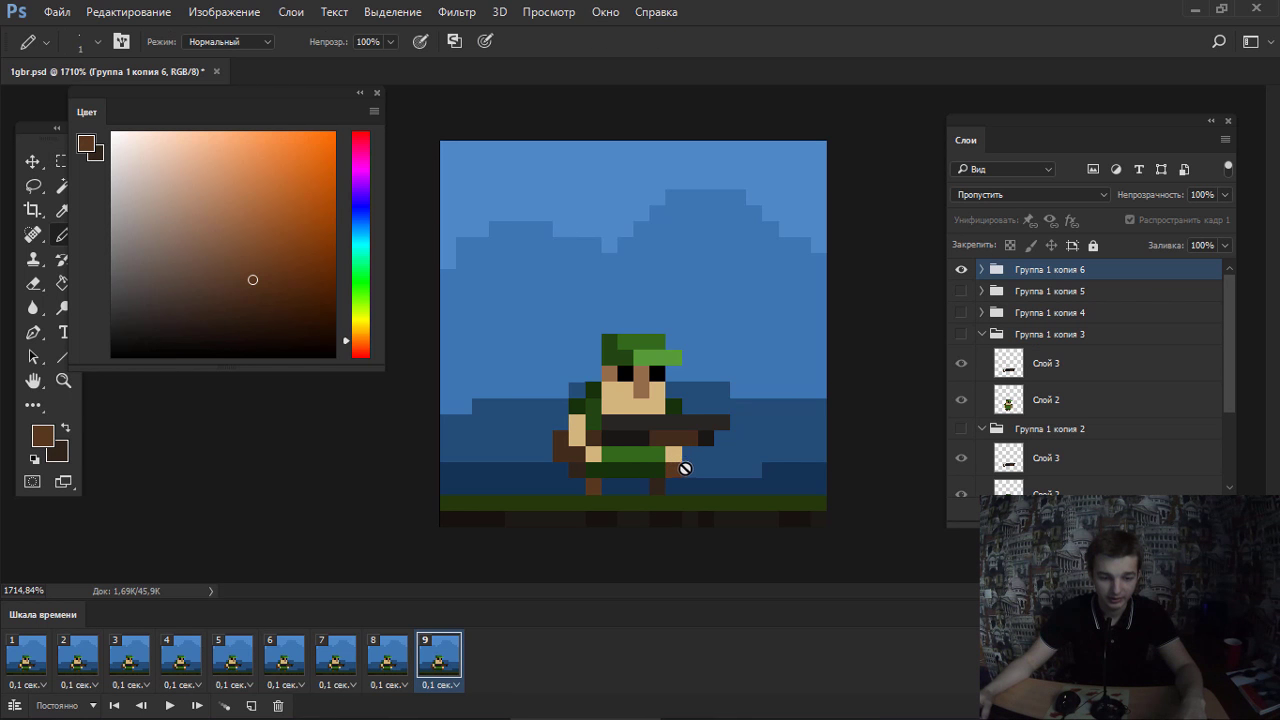
{"action": "left_click", "coordinate": [982, 270]}
Paint a lighter brown pixel beside the soldier's leg on Слой 2 with the Pencil.
{"action": "left_click", "coordinate": [1004, 300]}
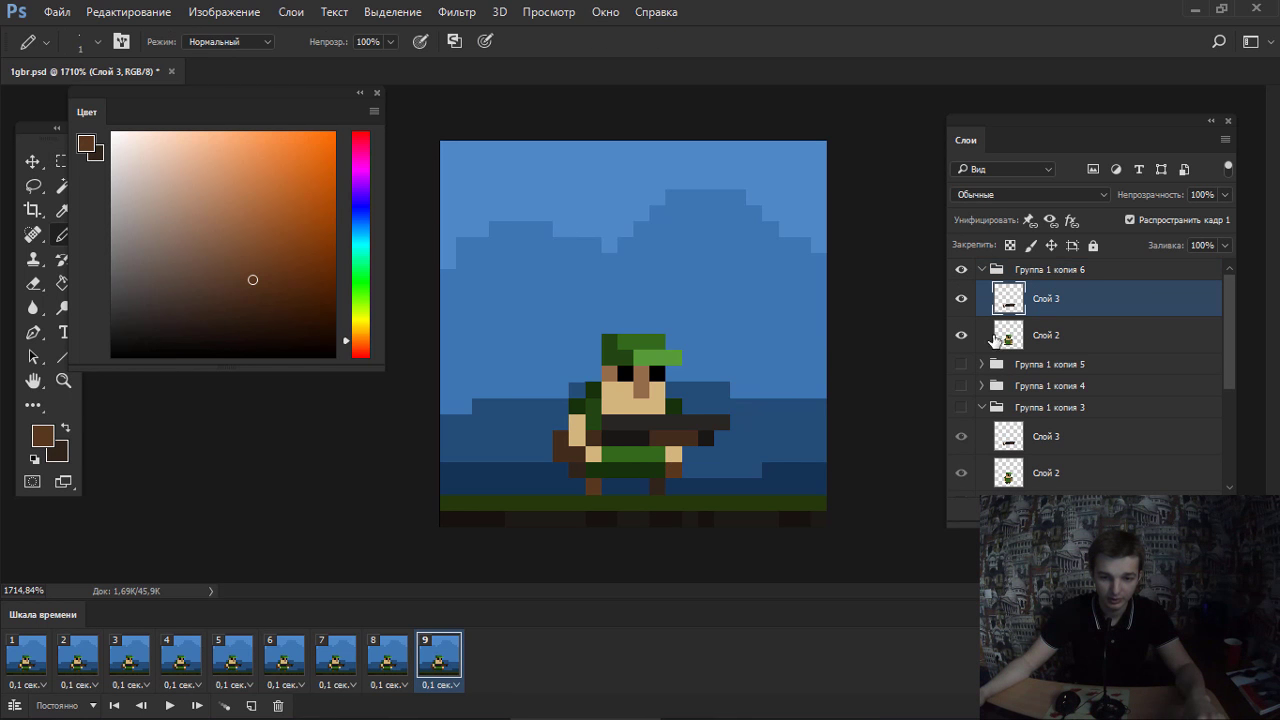
{"action": "left_click", "coordinate": [1008, 336]}
{"action": "key", "text": "x"}
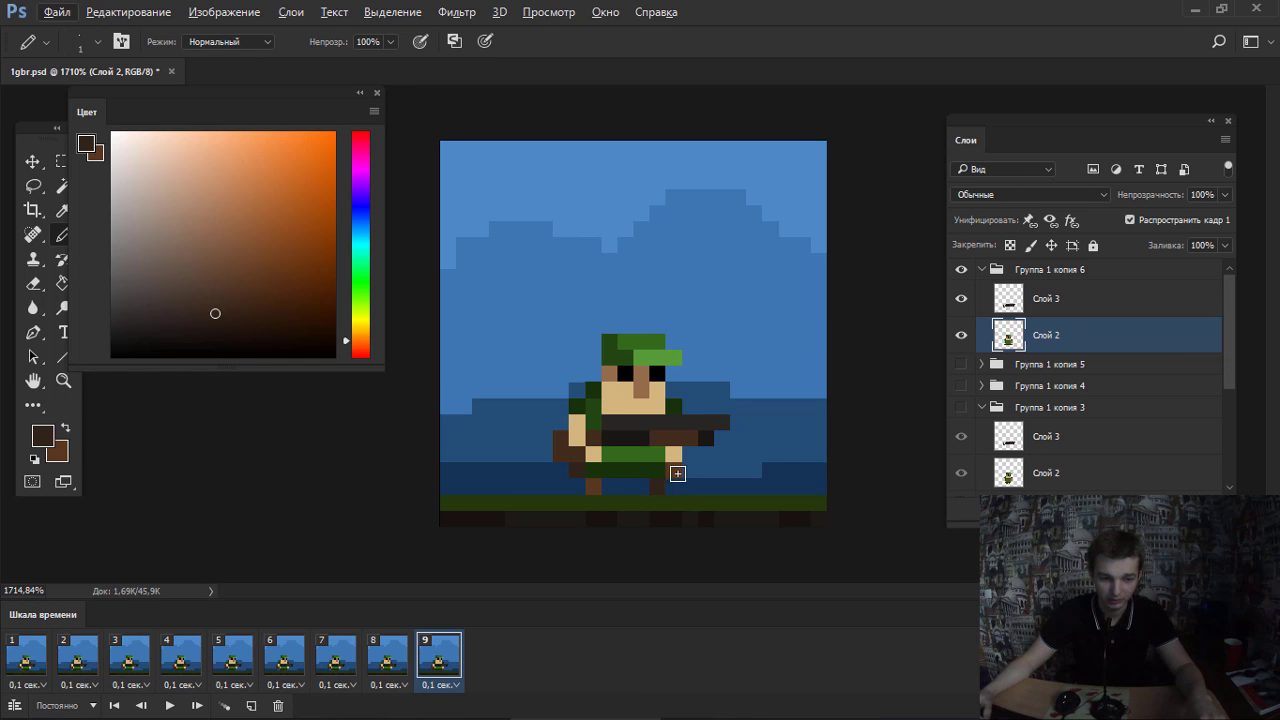
{"action": "key", "text": "x"}
{"action": "key", "text": "x"}
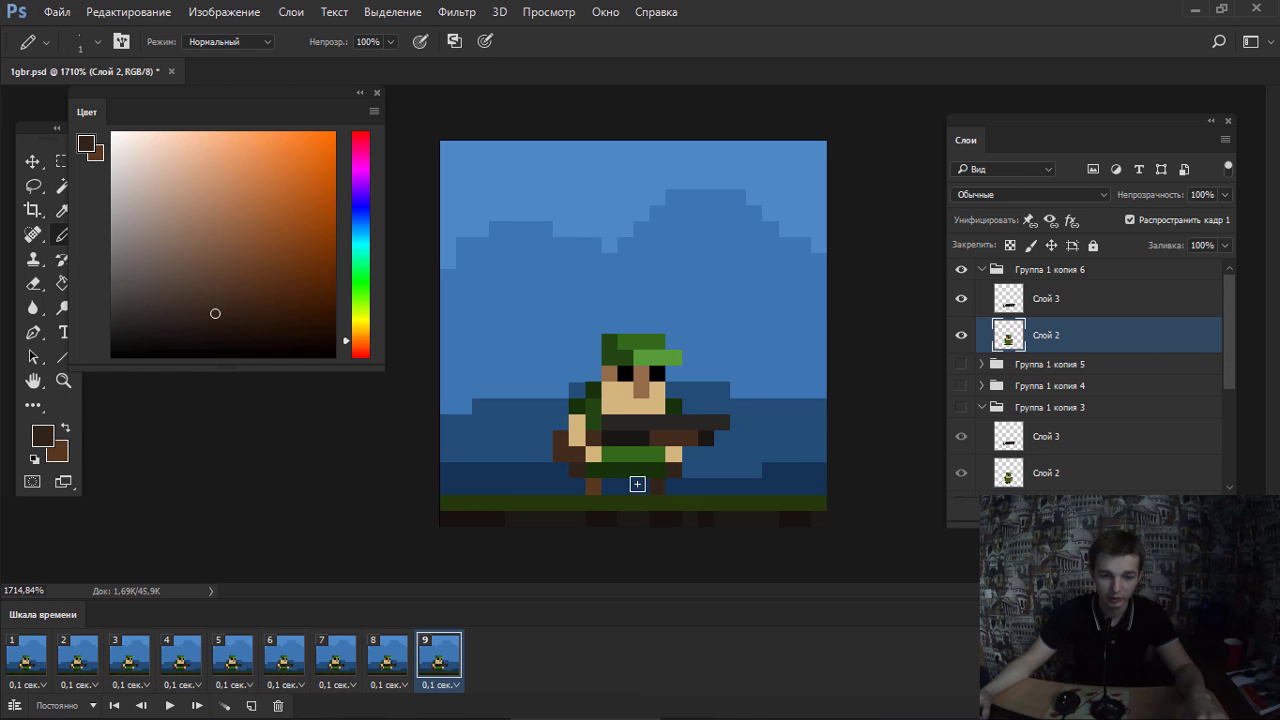
{"action": "key", "text": "x"}
{"action": "left_click", "coordinate": [582, 474]}
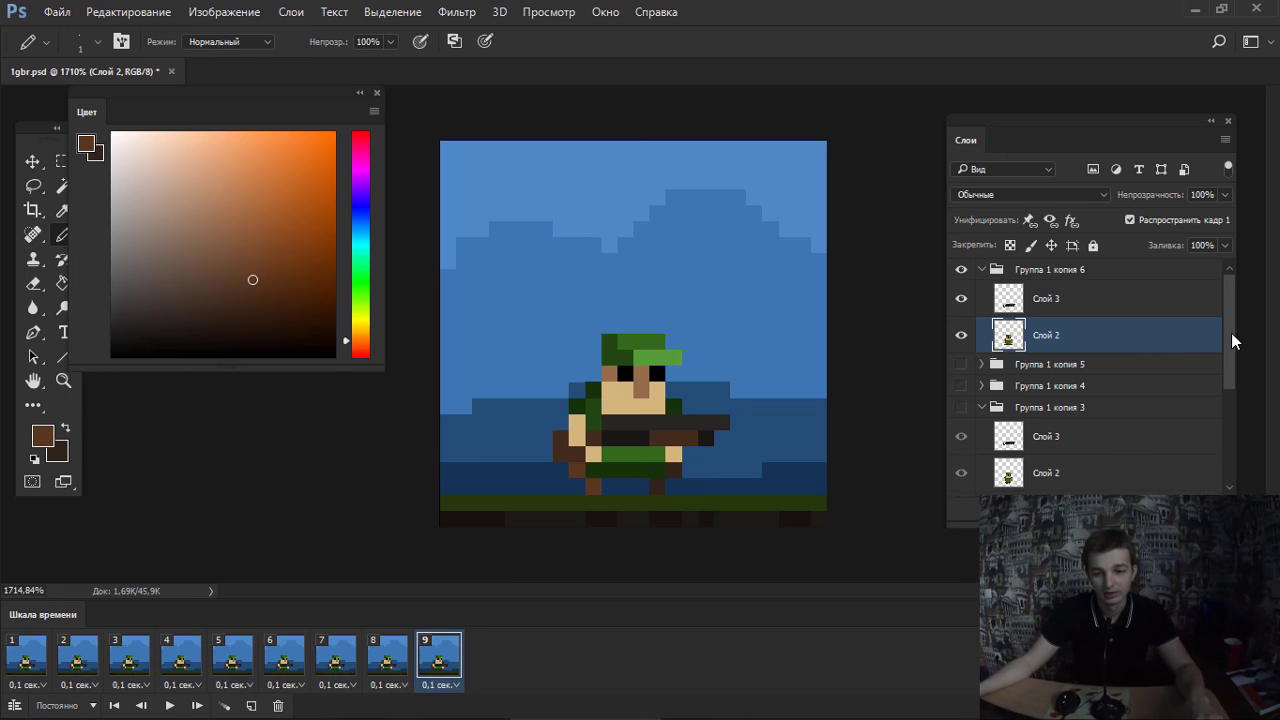
{"action": "left_click_drag", "start_coordinate": [1231, 340], "coordinate": [1217, 412]}
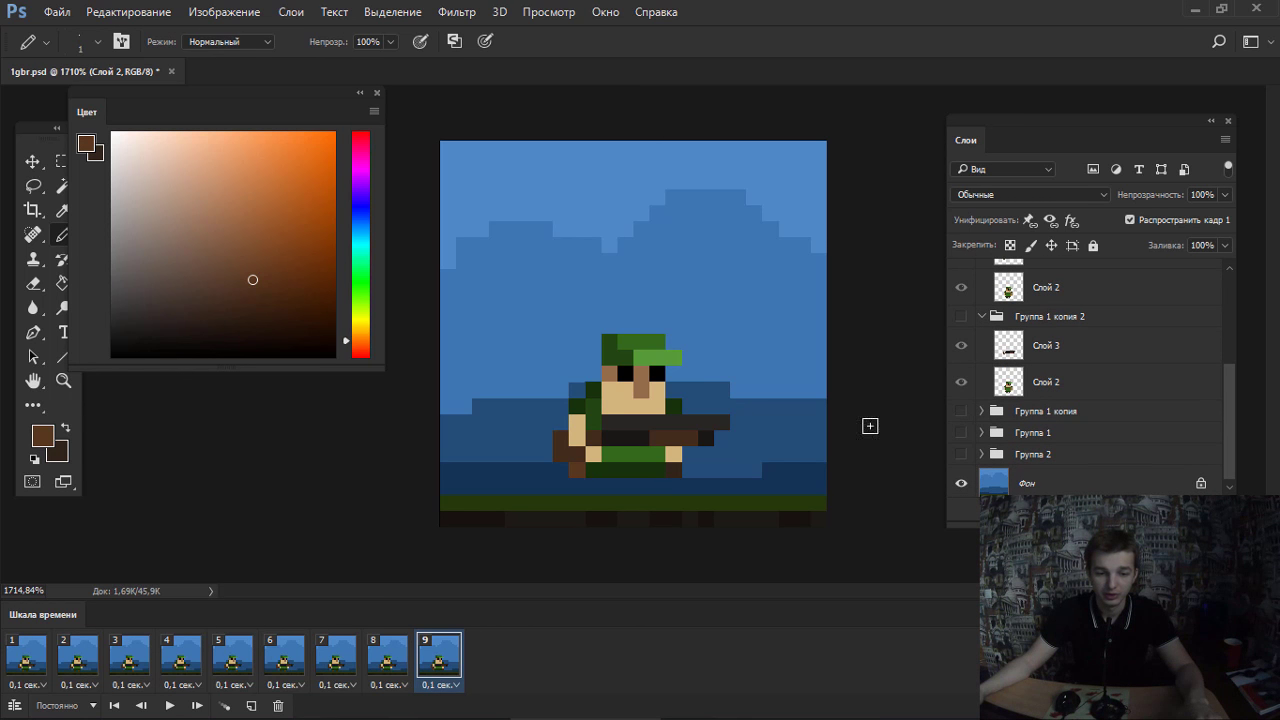
{"action": "left_click", "coordinate": [45, 660]}
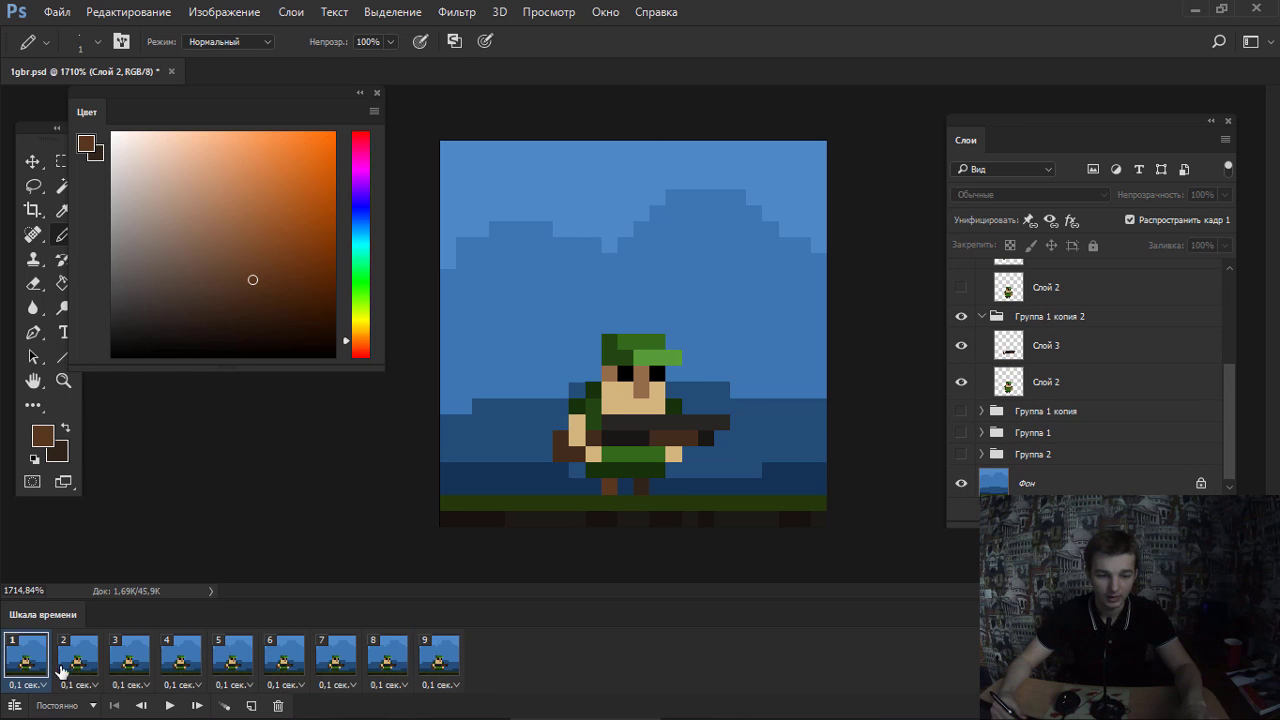
Play and stop the walk cycle, then save a copy as 1gbk_1.psd.
{"action": "key", "text": "space"}
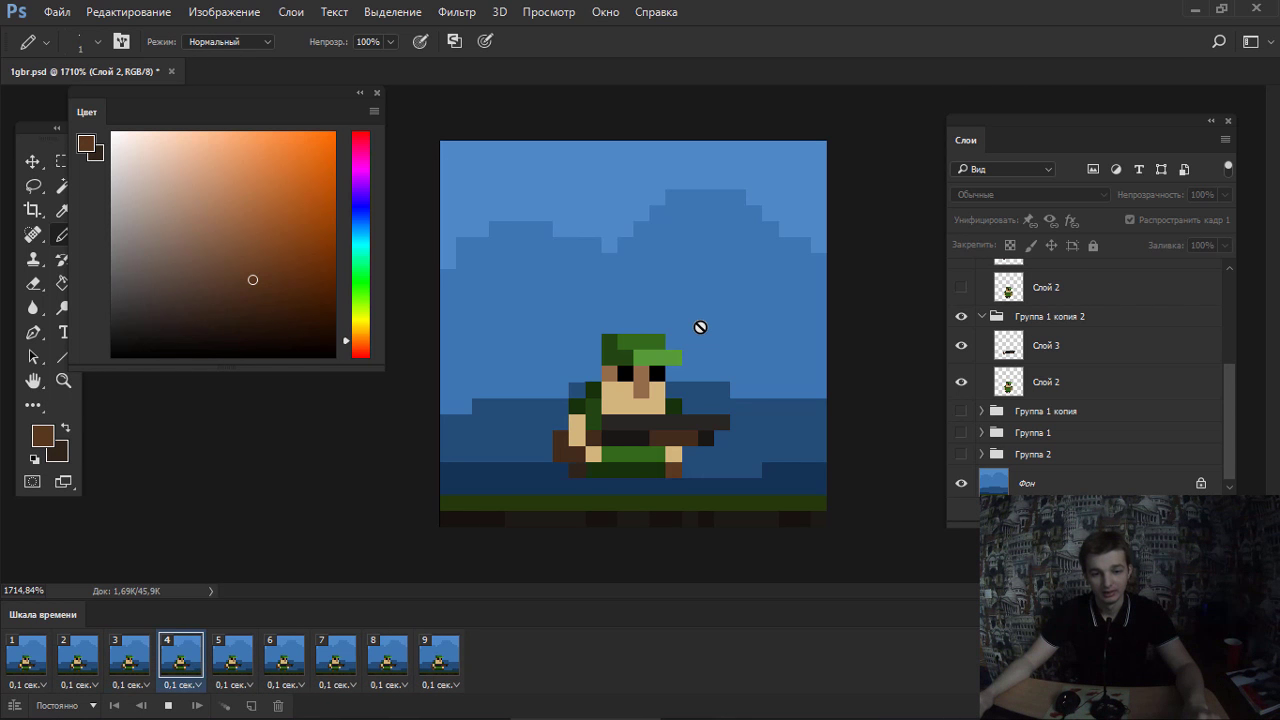
{"action": "key", "text": "space"}
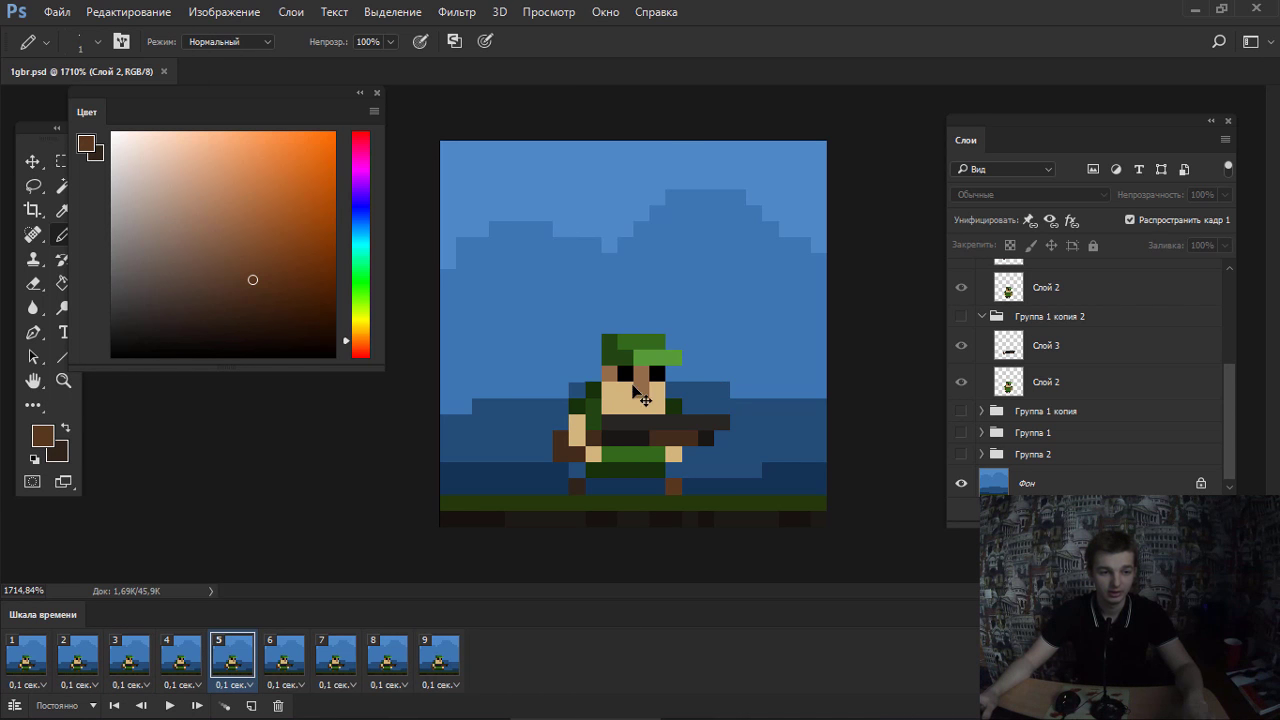
{"action": "key", "text": "ctrl+shift+s"}
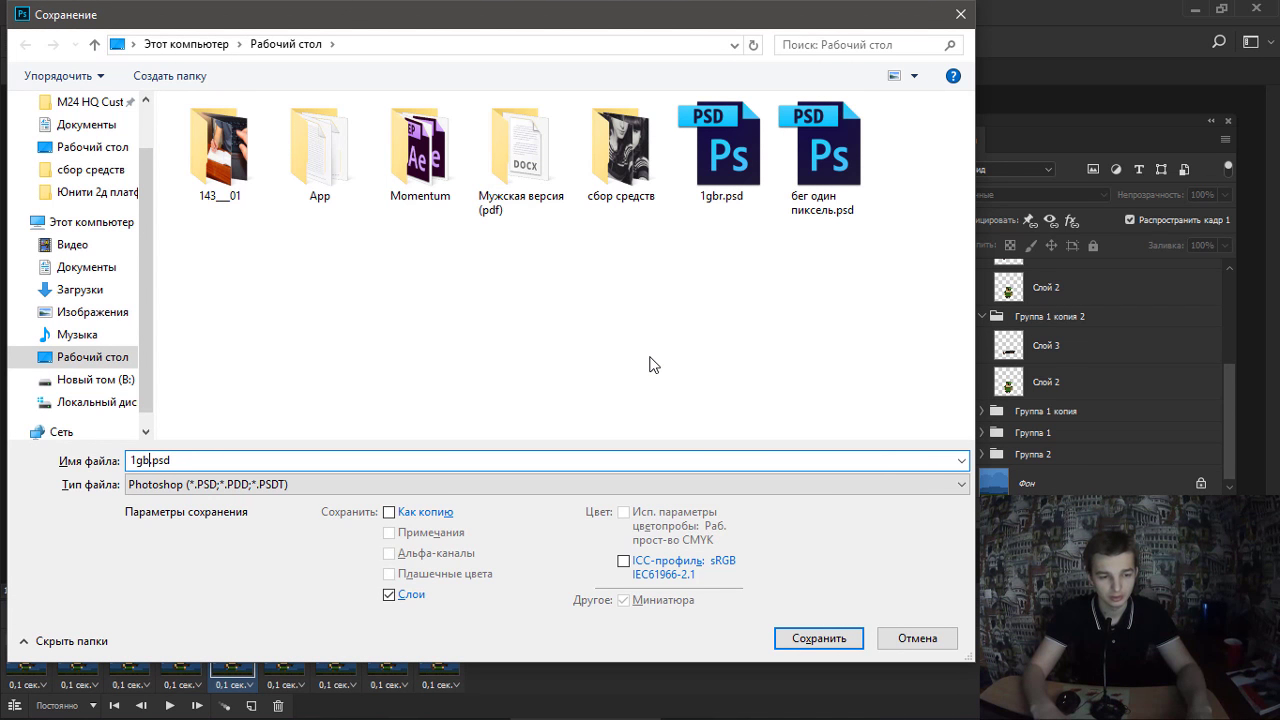
{"action": "key", "text": "Return"}
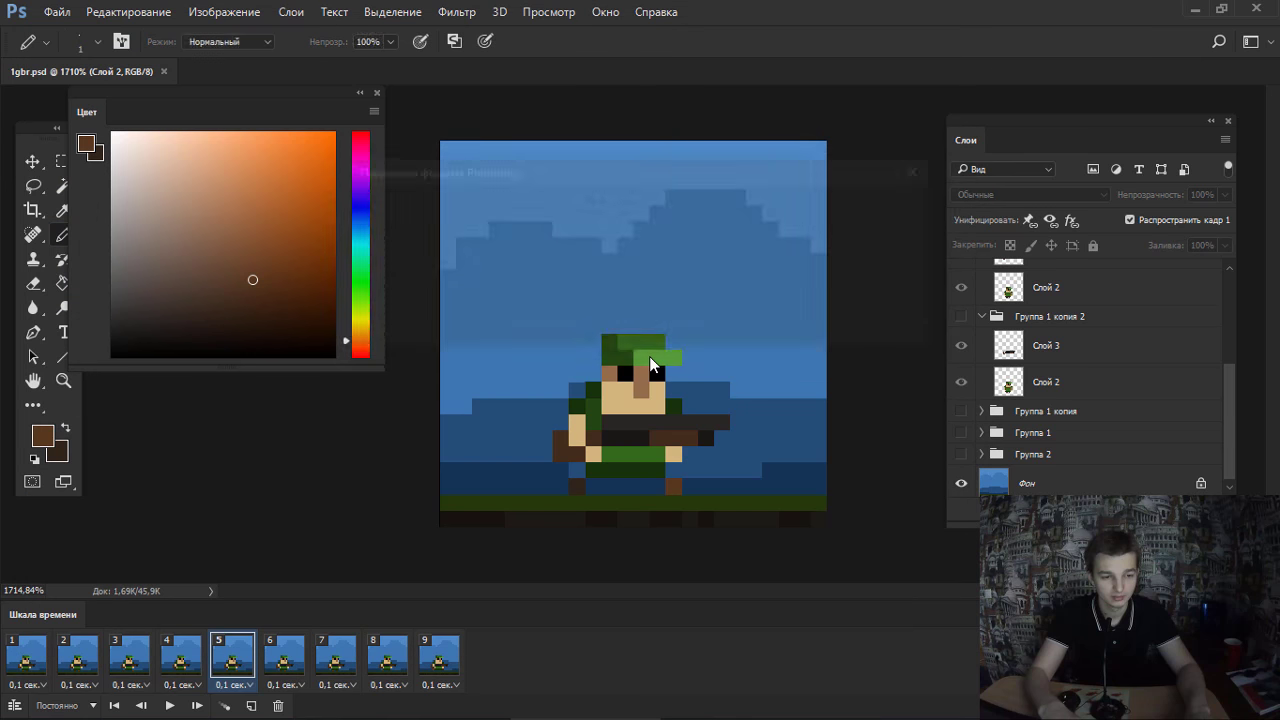
{"action": "left_click", "coordinate": [47, 665]}
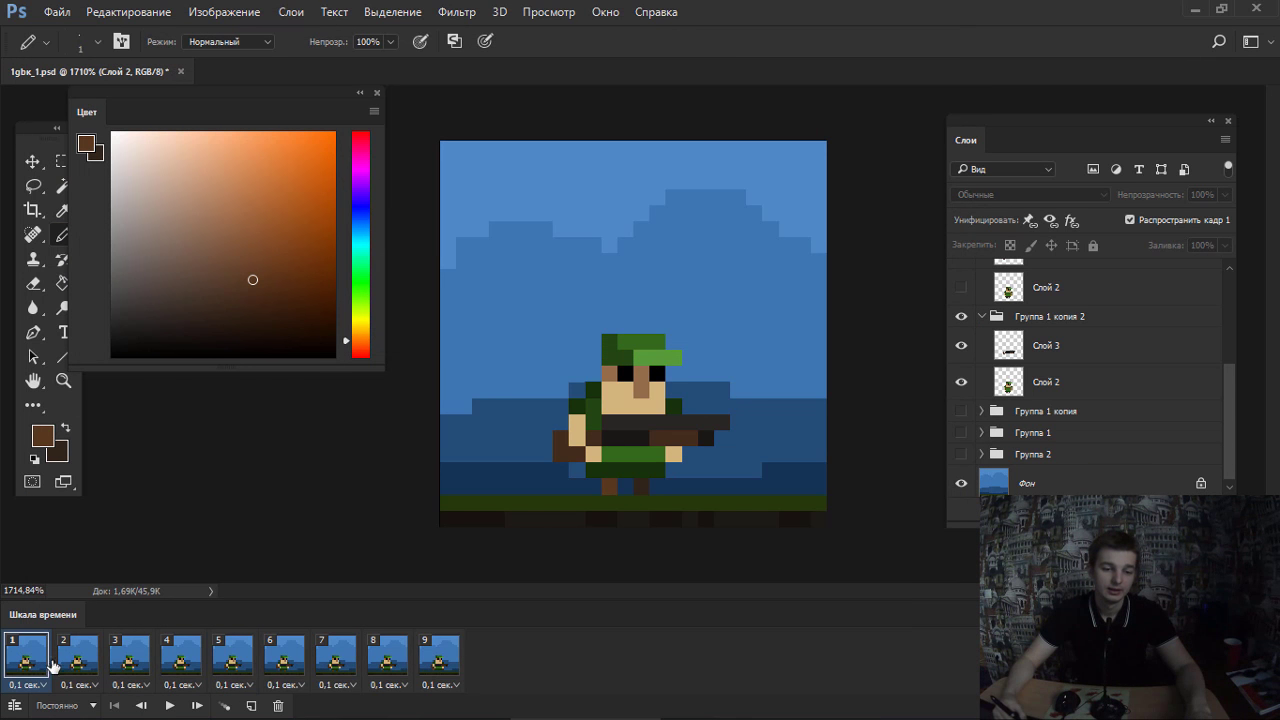
In frame 4, nudge the Группа 1 копия 5 soldier up one pixel.
{"action": "left_click", "coordinate": [88, 668]}
{"action": "left_click", "coordinate": [127, 662]}
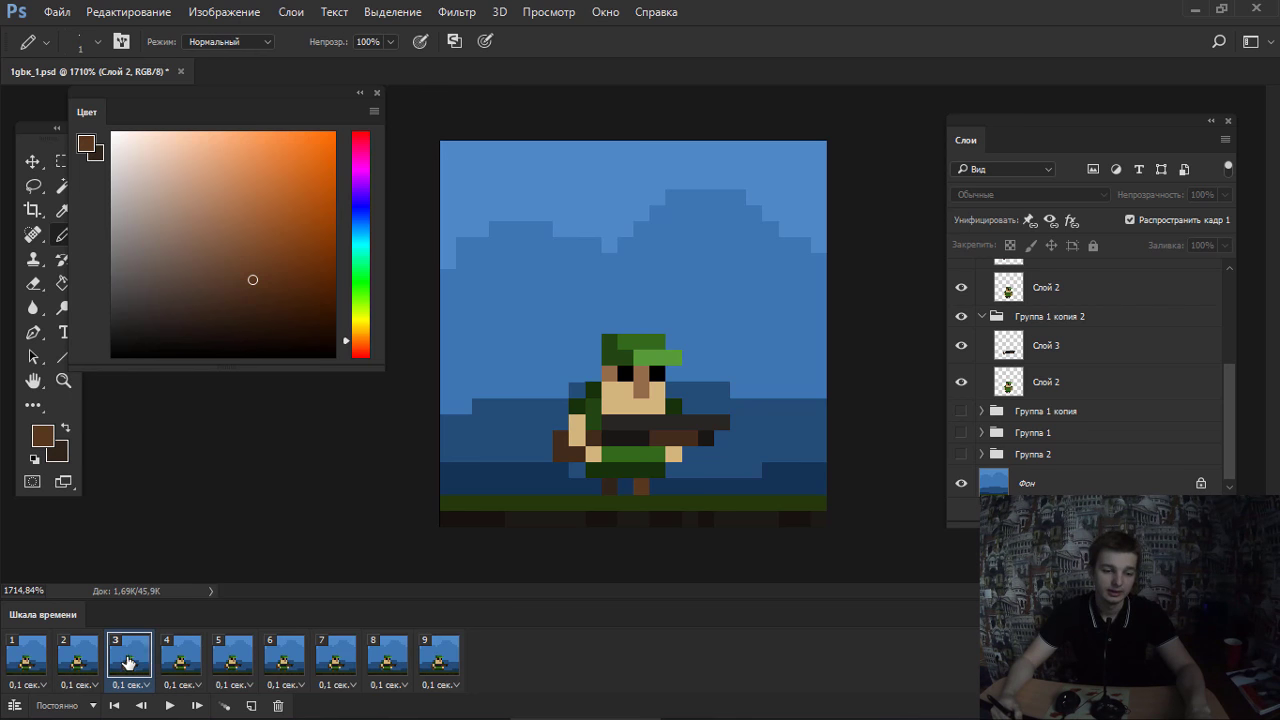
{"action": "left_click", "coordinate": [164, 658]}
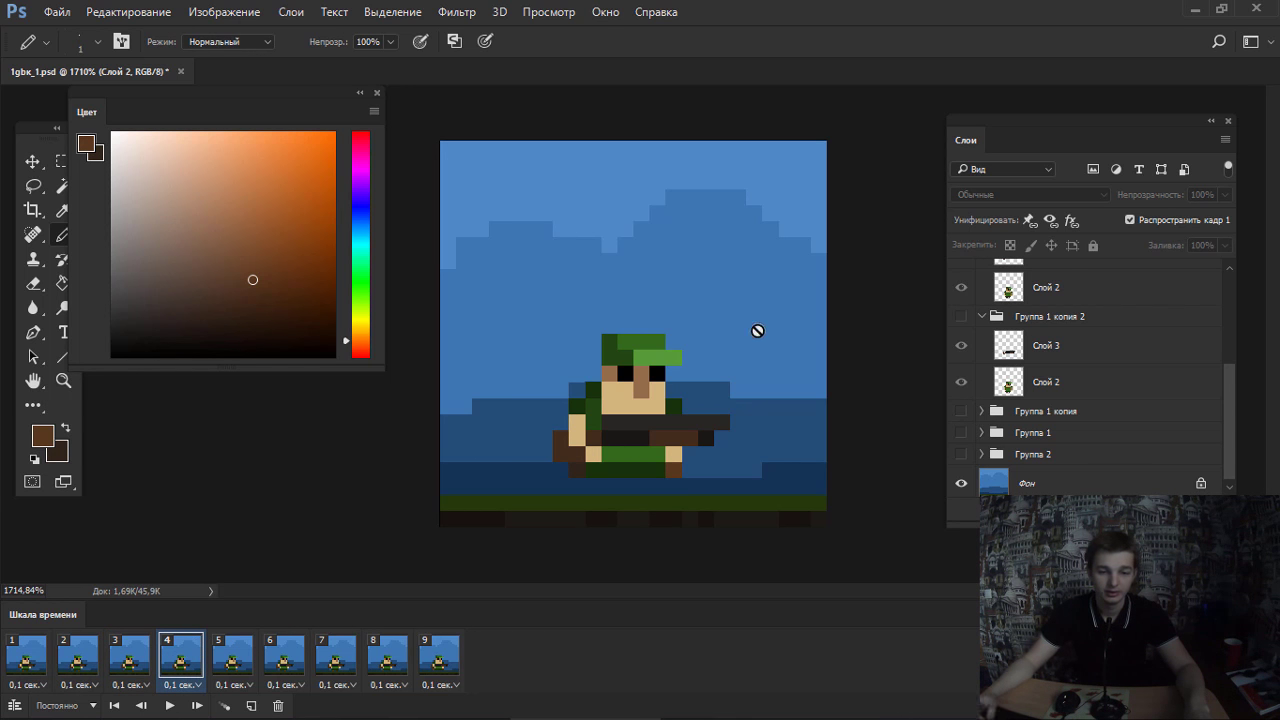
{"action": "left_click_drag", "start_coordinate": [1231, 382], "coordinate": [1225, 314]}
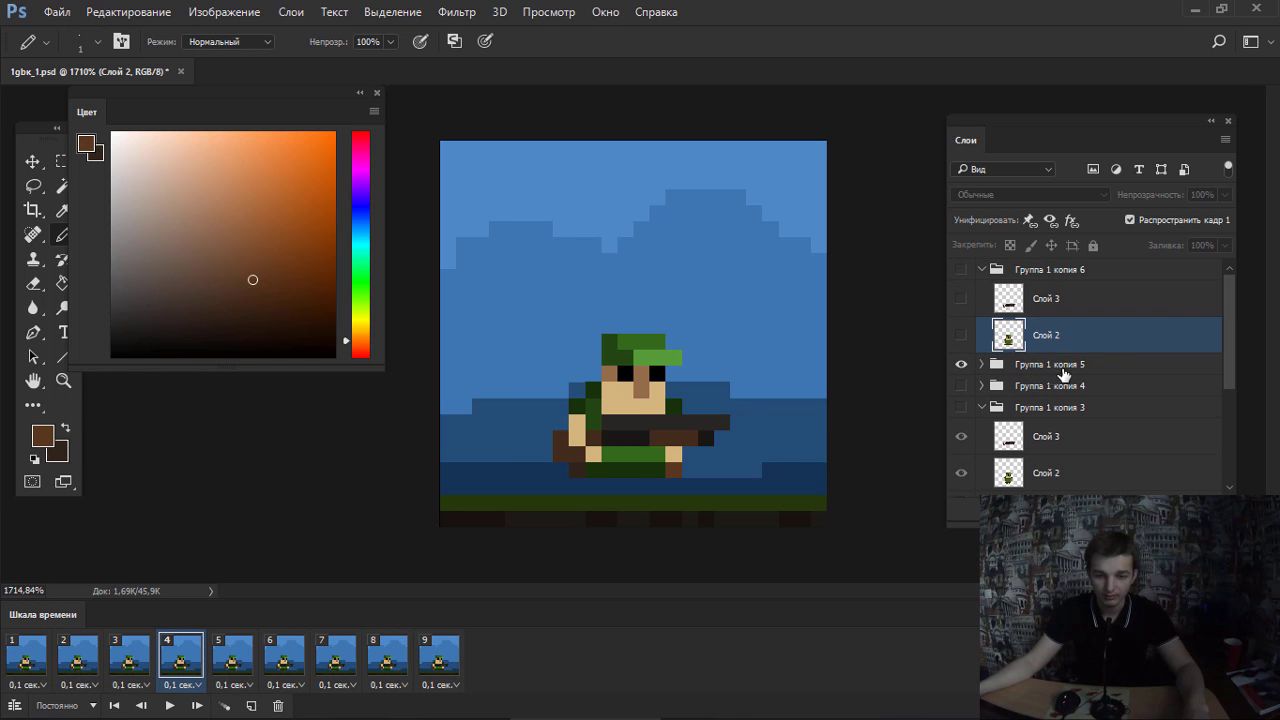
{"action": "left_click", "coordinate": [1060, 364]}
{"action": "key", "text": "v"}
{"action": "key", "text": "Up"}
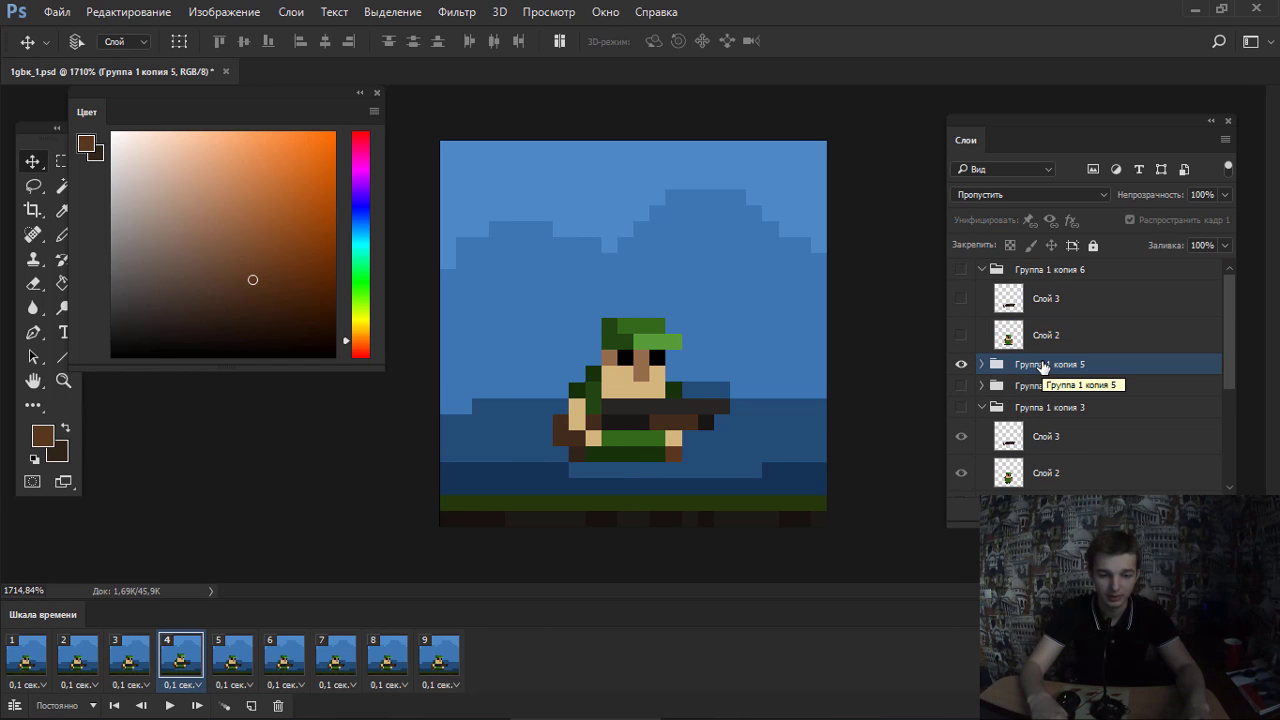
In frame 6, nudge the Группа 1 копия 3 soldier down a pixel, then back up.
{"action": "left_click", "coordinate": [148, 660]}
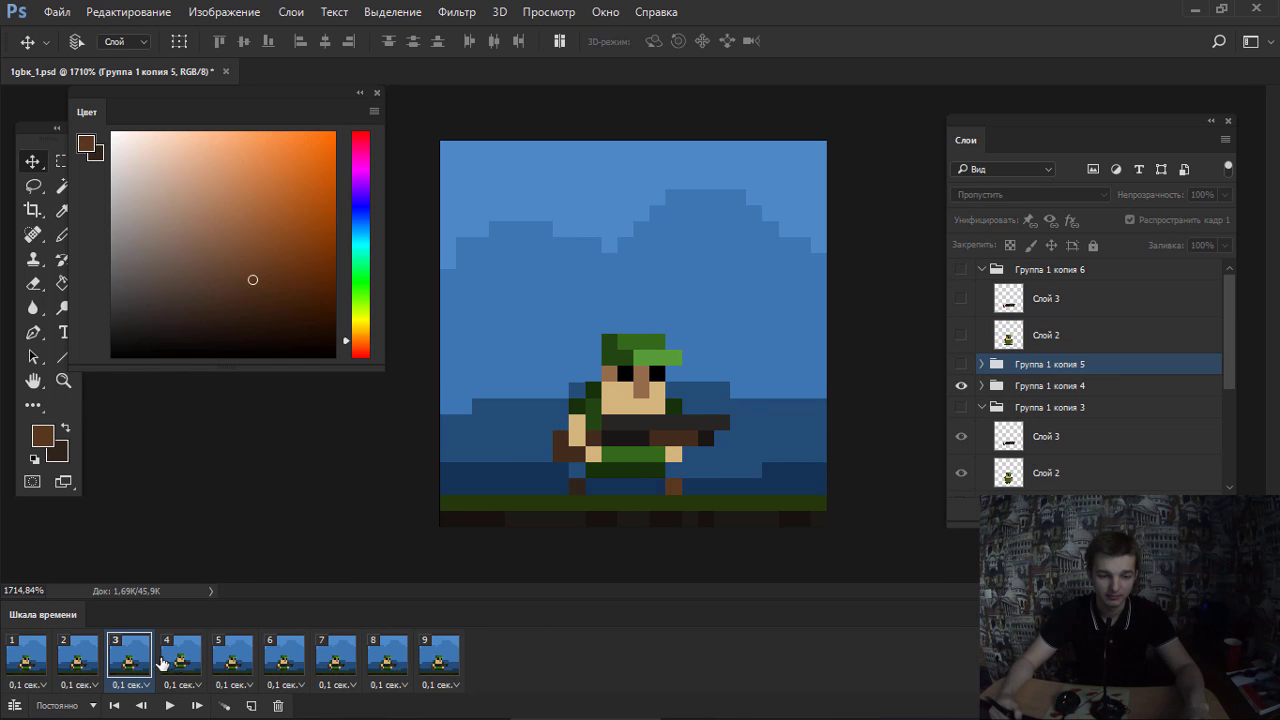
{"action": "left_click", "coordinate": [177, 662]}
{"action": "left_click", "coordinate": [232, 656]}
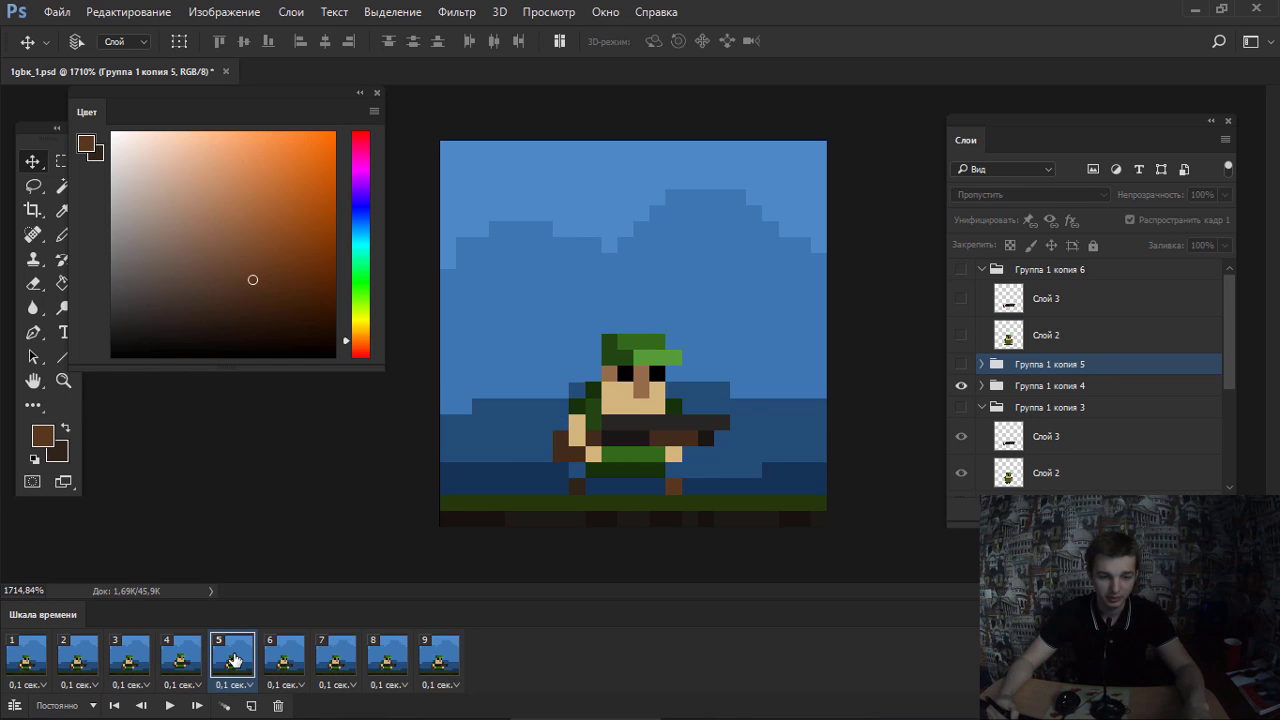
{"action": "left_click", "coordinate": [280, 663]}
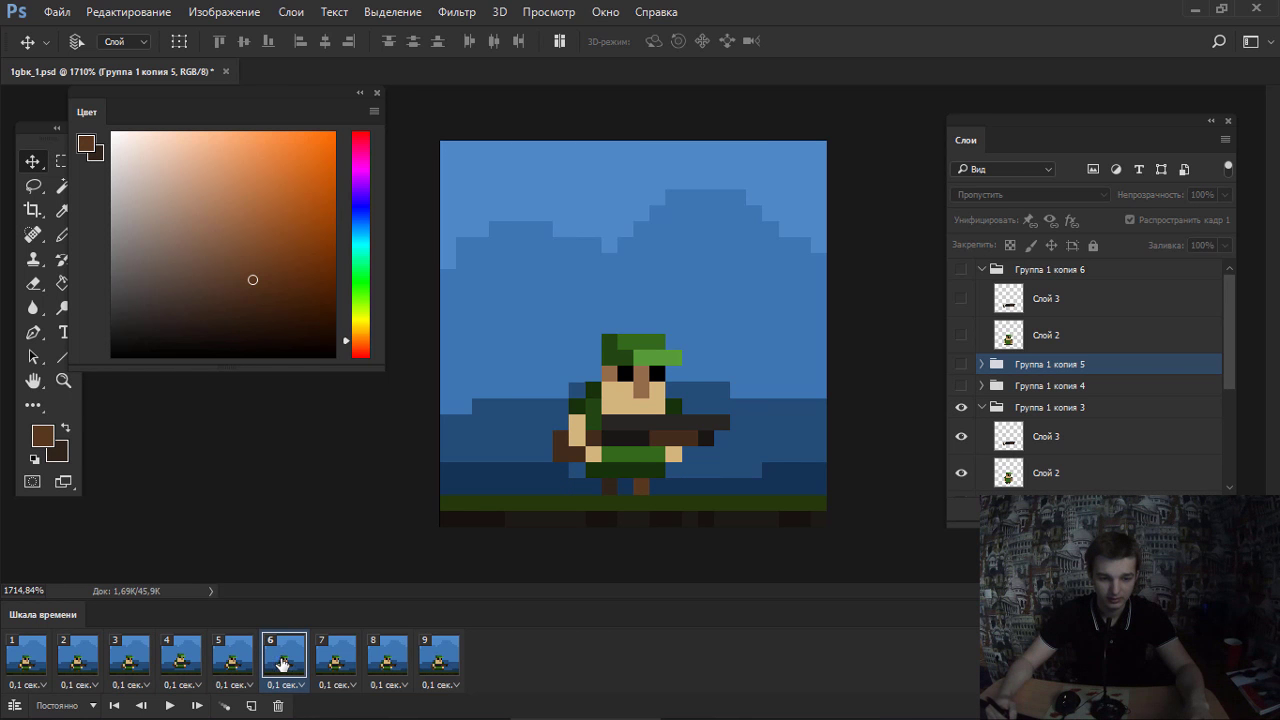
{"action": "left_click", "coordinate": [1017, 409]}
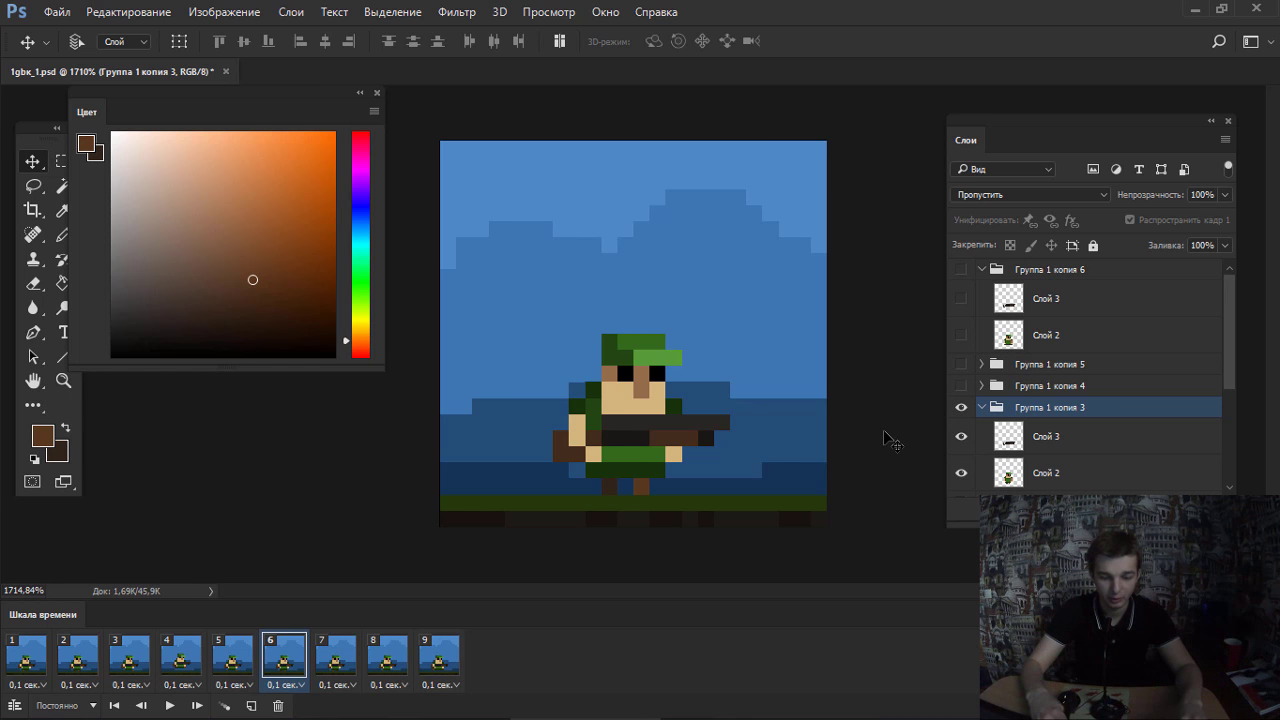
{"action": "key", "text": "Down"}
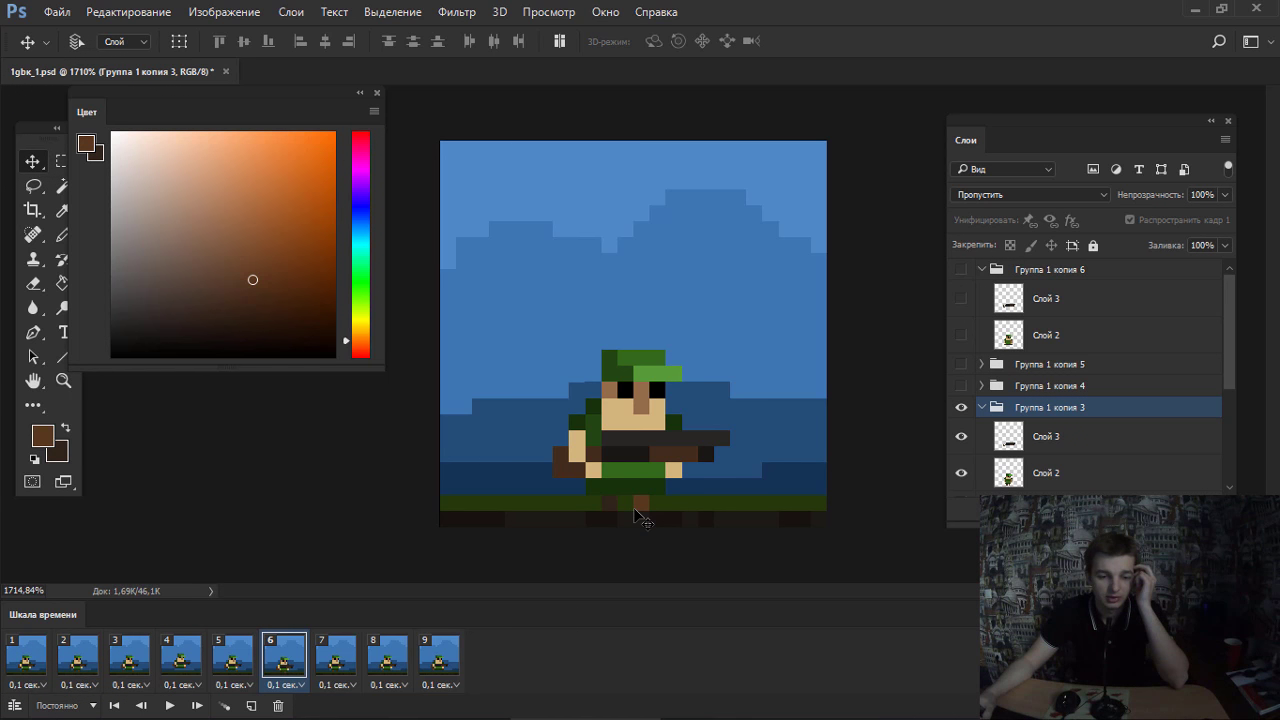
{"action": "left_click_drag", "start_coordinate": [640, 515], "coordinate": [640, 499]}
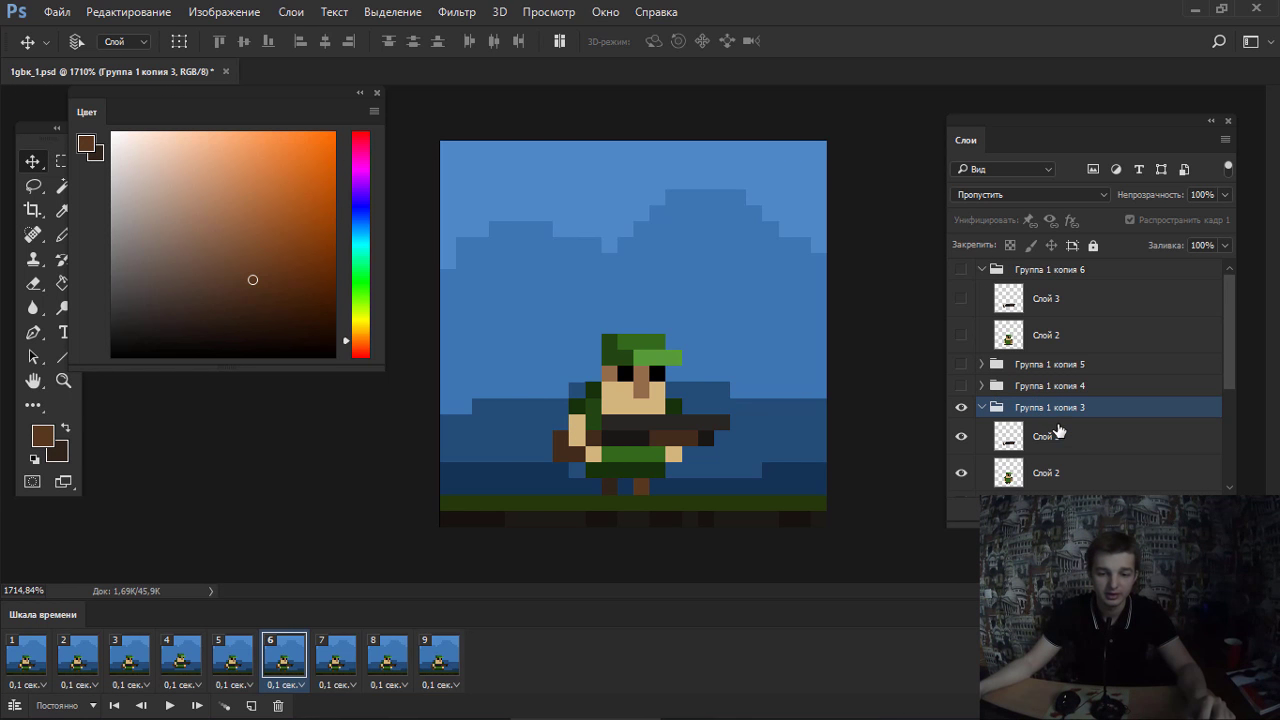
{"action": "left_click", "coordinate": [1039, 477]}
Drop the soldier's upper body one pixel on Слой 2 in frame 6.
{"action": "key", "text": "m"}
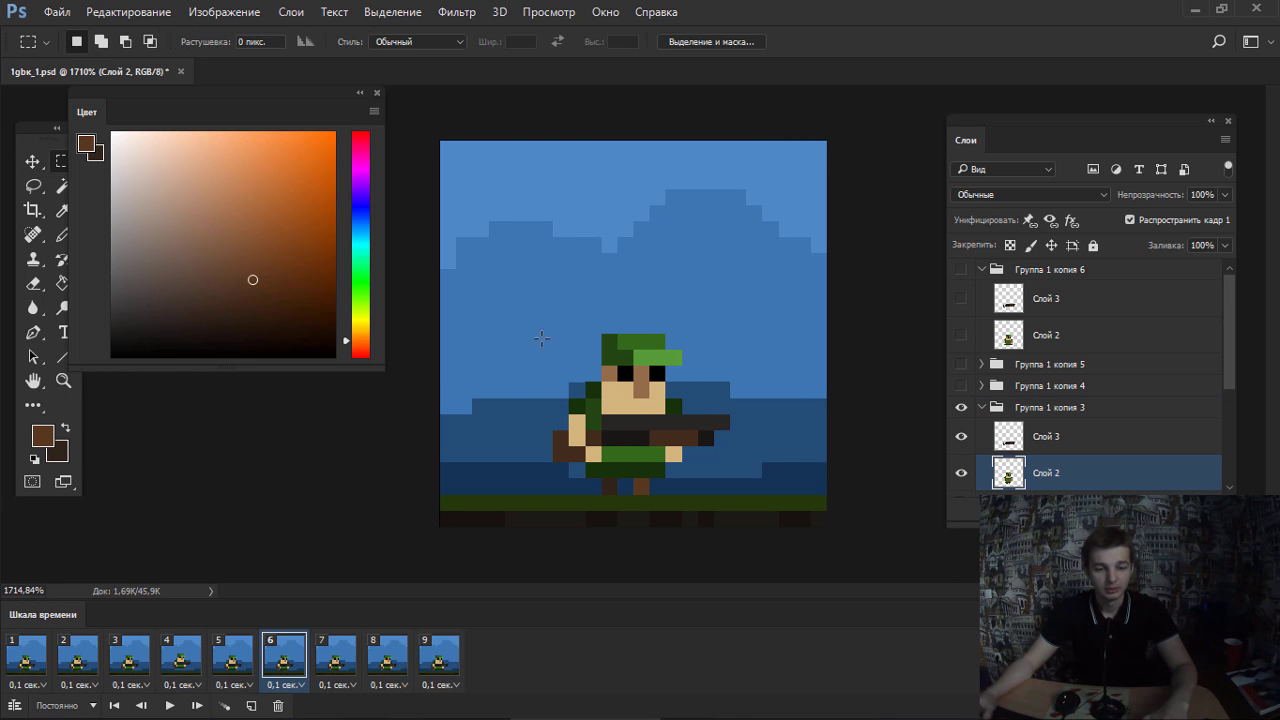
{"action": "mouse_move", "coordinate": [505, 318]}
{"action": "left_mouse_down"}
{"action": "mouse_move", "coordinate": [733, 410]}
{"action": "mouse_move", "coordinate": [795, 462]}
{"action": "left_mouse_up"}
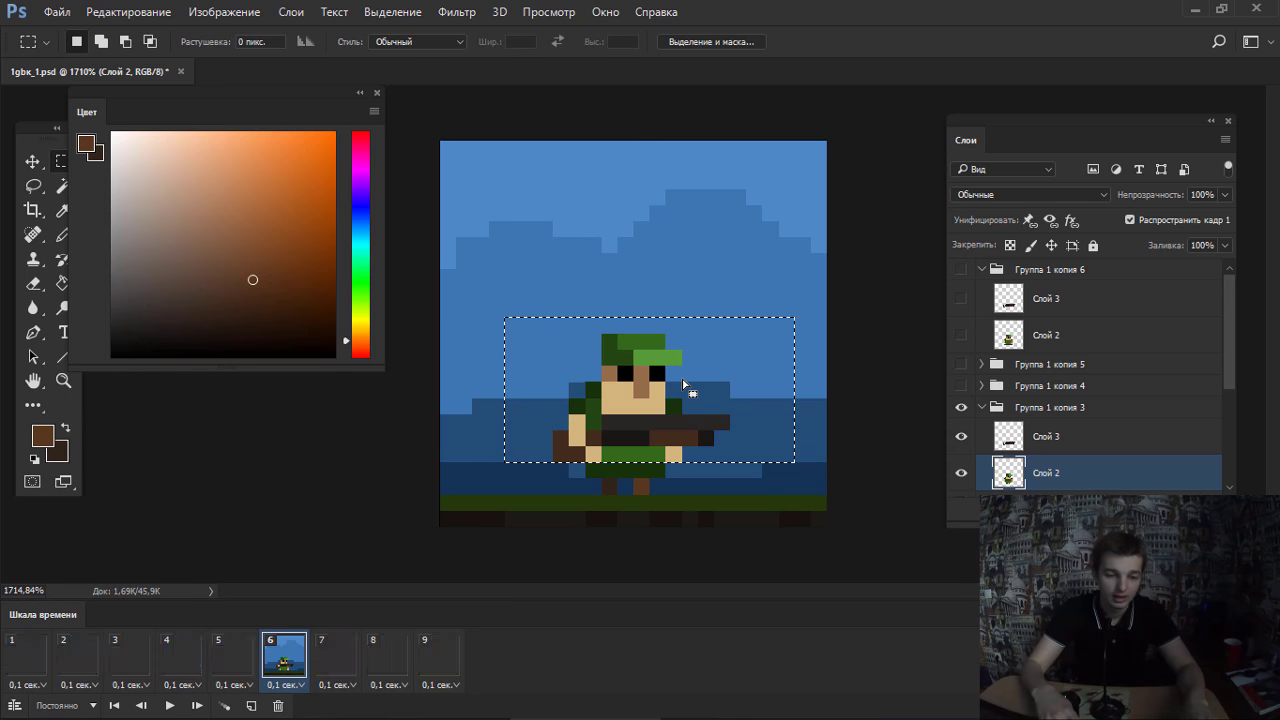
{"action": "key", "text": "ctrl+Down"}
{"action": "key", "text": "ctrl+z"}
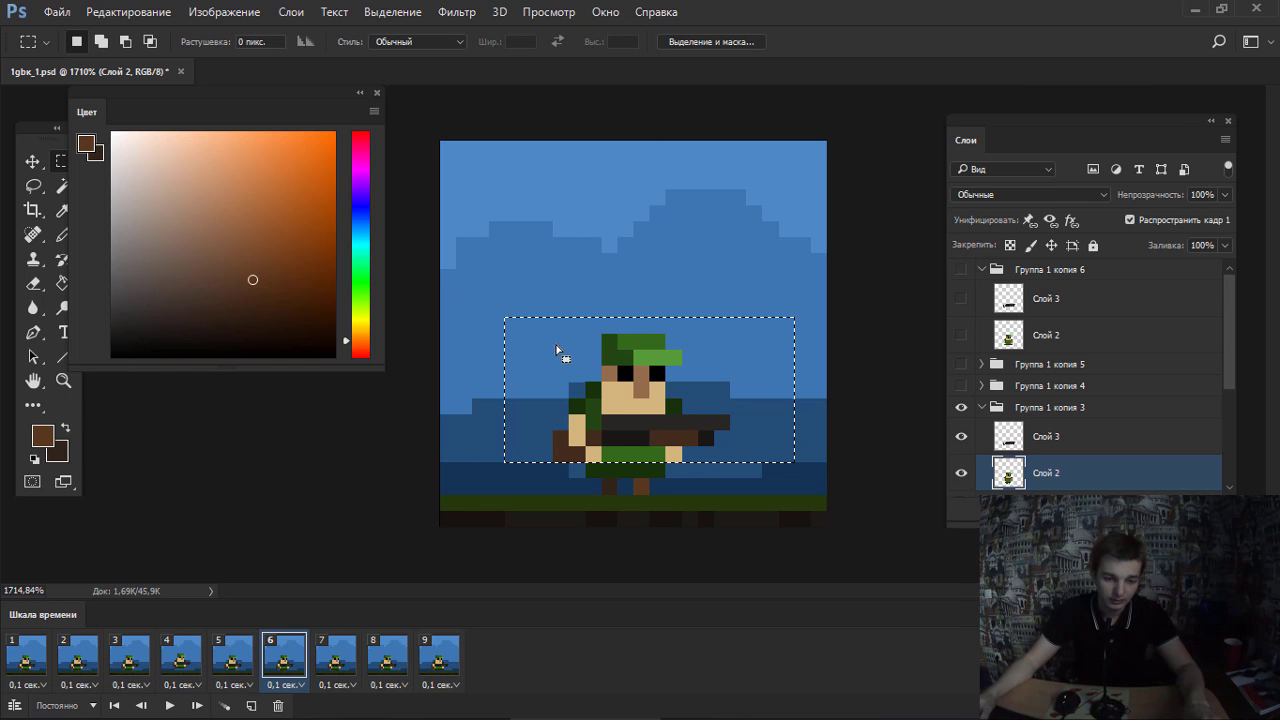
{"action": "left_click", "coordinate": [682, 402], "text": "ctrl"}
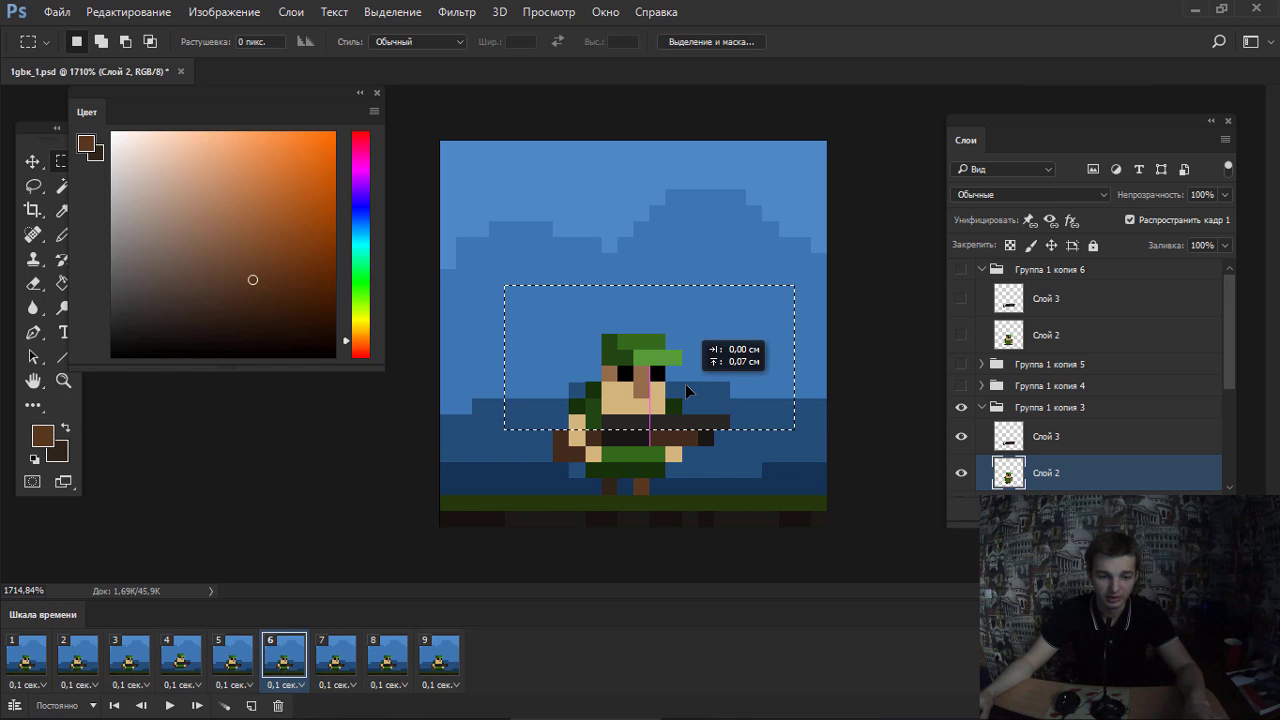
{"action": "left_click_drag", "start_coordinate": [682, 402], "coordinate": [660, 376]}
{"action": "key", "text": "ctrl+z"}
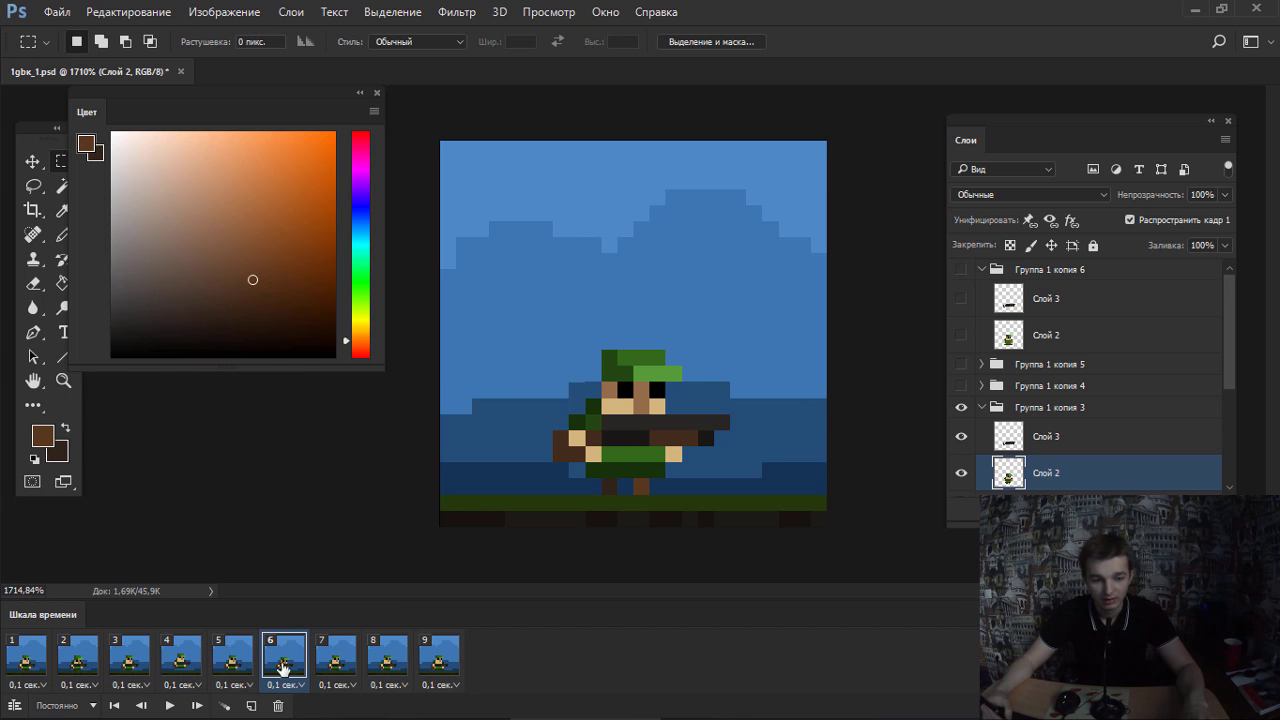
Review frames 5–9 and nudge frame 9's Группа 1 копия 6 pose up one pixel.
{"action": "left_click", "coordinate": [232, 660]}
{"action": "left_click", "coordinate": [285, 662]}
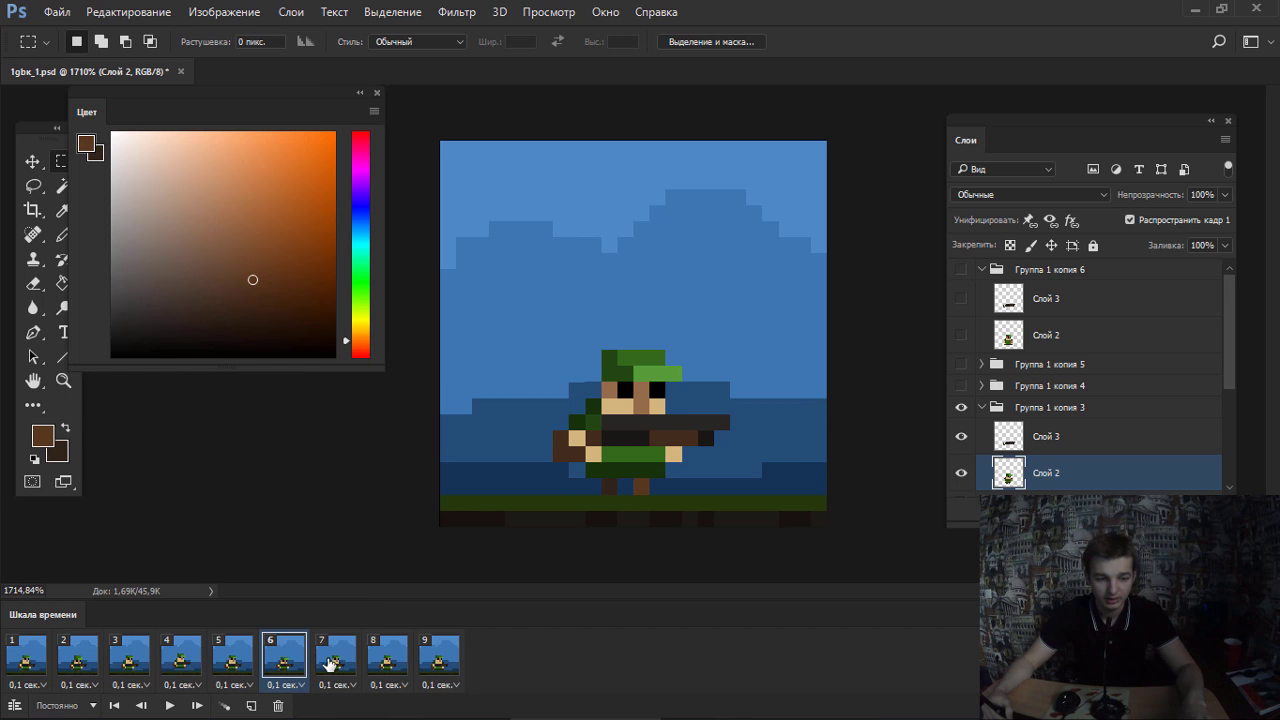
{"action": "left_click", "coordinate": [333, 660]}
{"action": "left_click", "coordinate": [381, 656]}
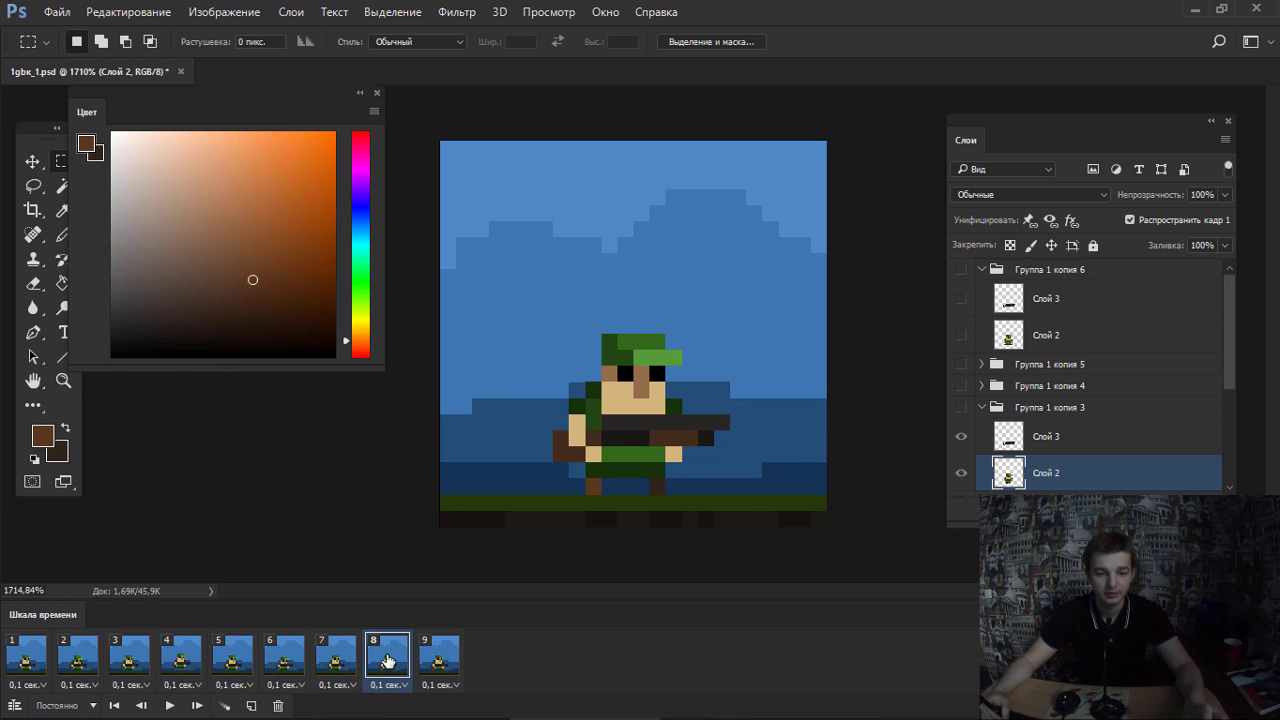
{"action": "left_click", "coordinate": [435, 656]}
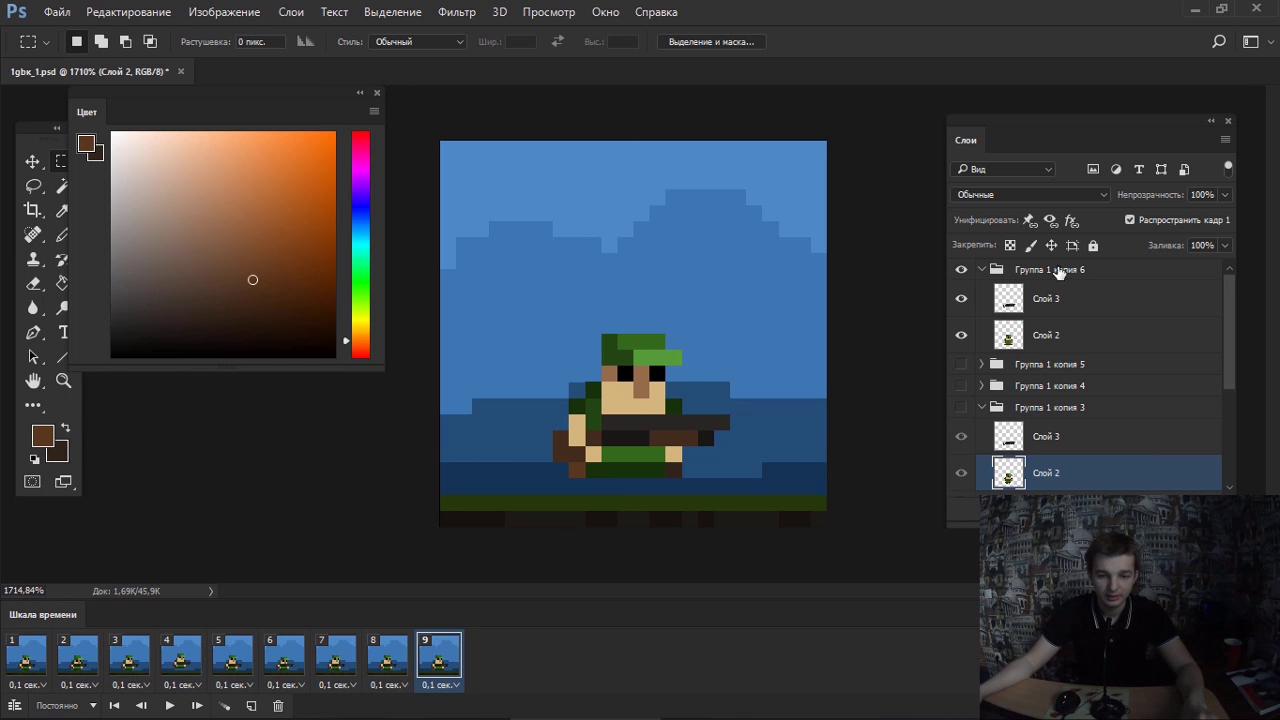
{"action": "left_click", "coordinate": [1058, 272]}
{"action": "key", "text": "v"}
{"action": "key", "text": "Up"}
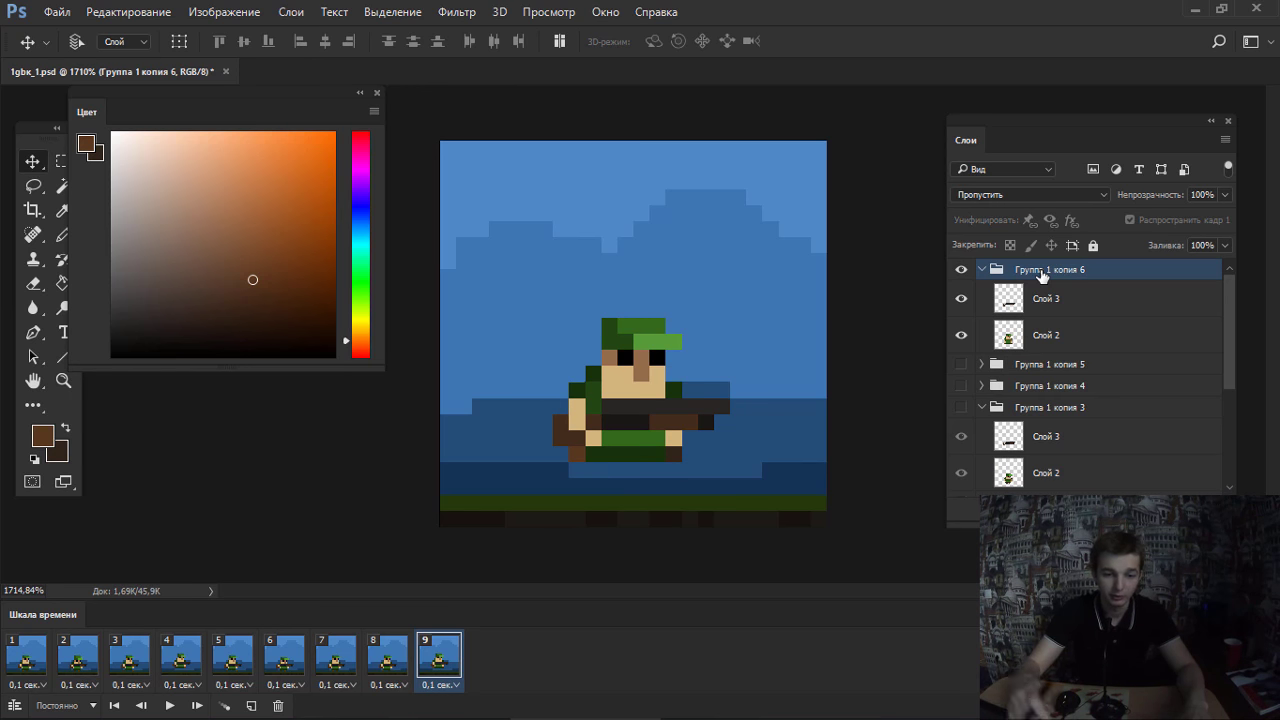
Hide the Группа 1 копия 3 pose in frame 2 and fix its group visibility.
{"action": "left_click", "coordinate": [28, 660]}
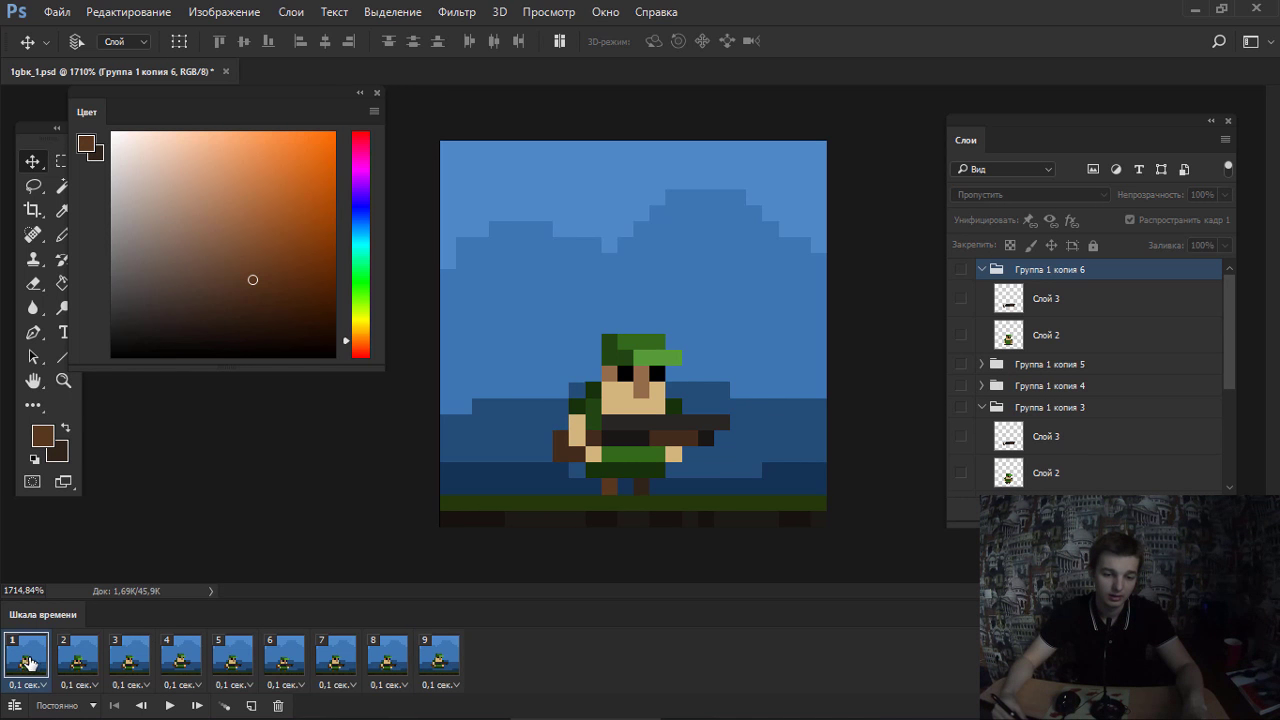
{"action": "left_click", "coordinate": [86, 664]}
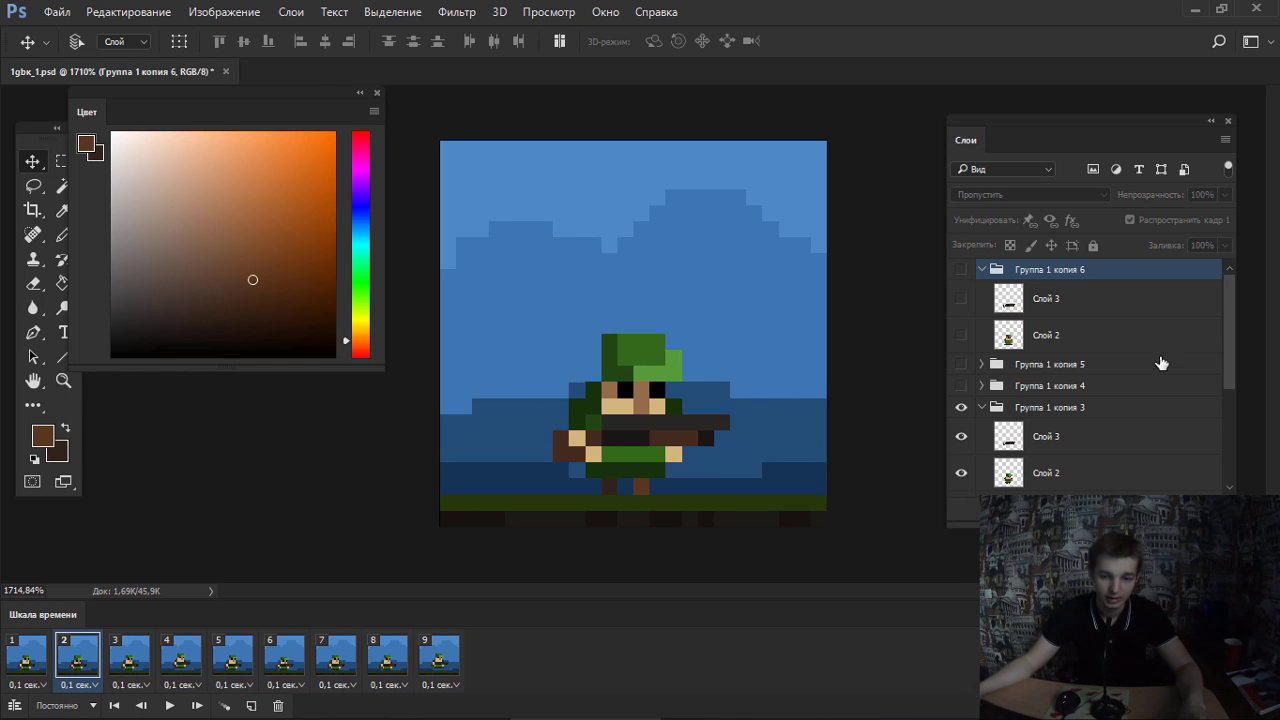
{"action": "scroll", "coordinate": [1232, 332], "scroll_direction": "down", "scroll_amount": 3}
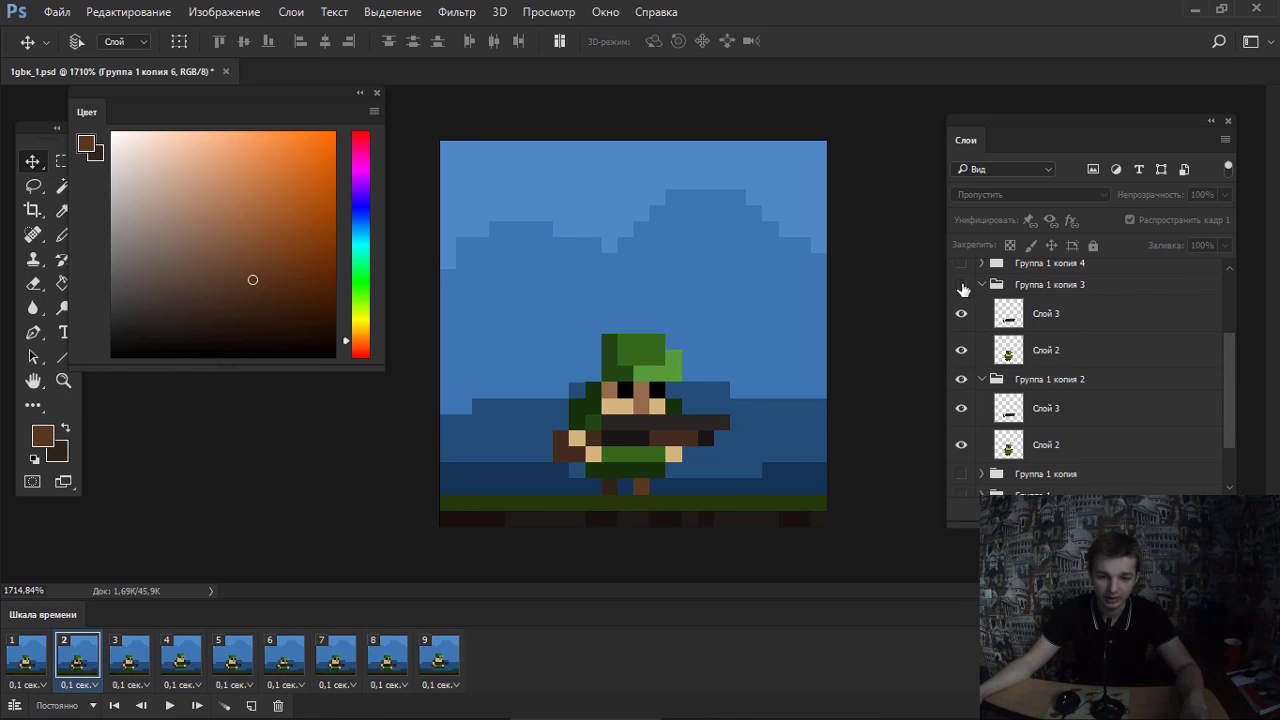
{"action": "left_click", "coordinate": [962, 286]}
{"action": "left_click", "coordinate": [22, 665]}
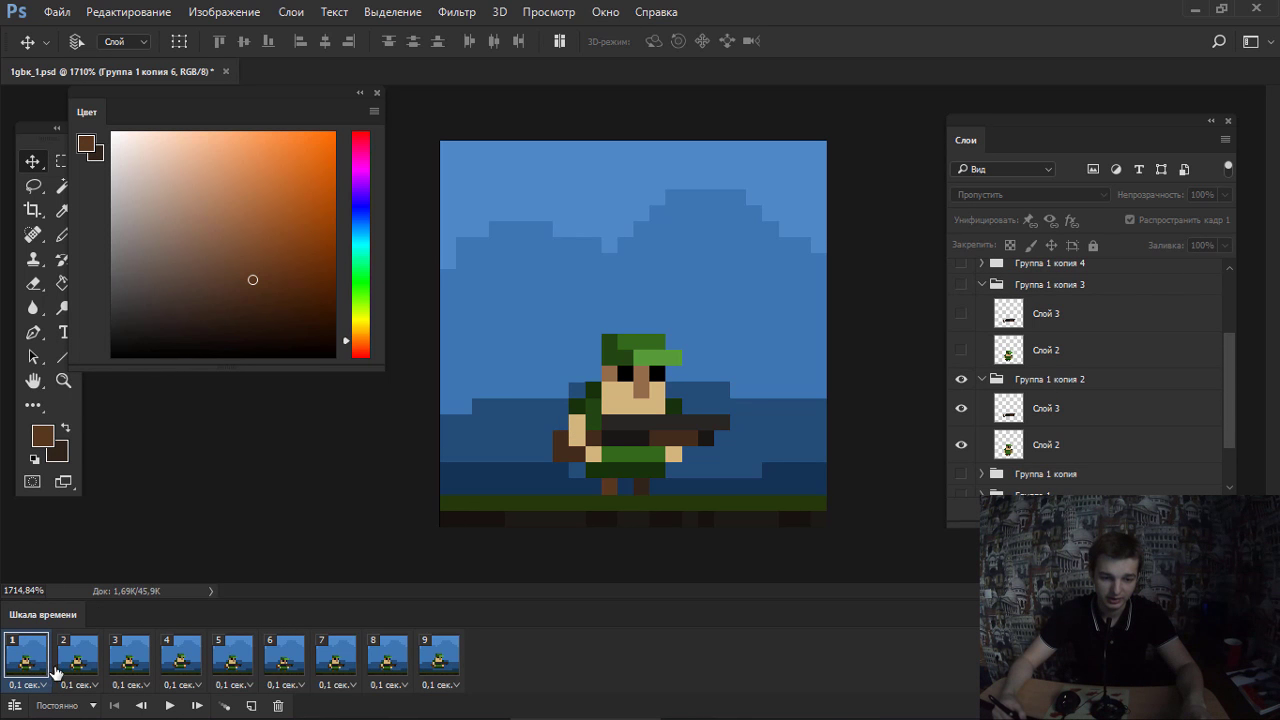
{"action": "left_click", "coordinate": [74, 665]}
{"action": "left_click", "coordinate": [962, 287]}
{"action": "left_click", "coordinate": [962, 379]}
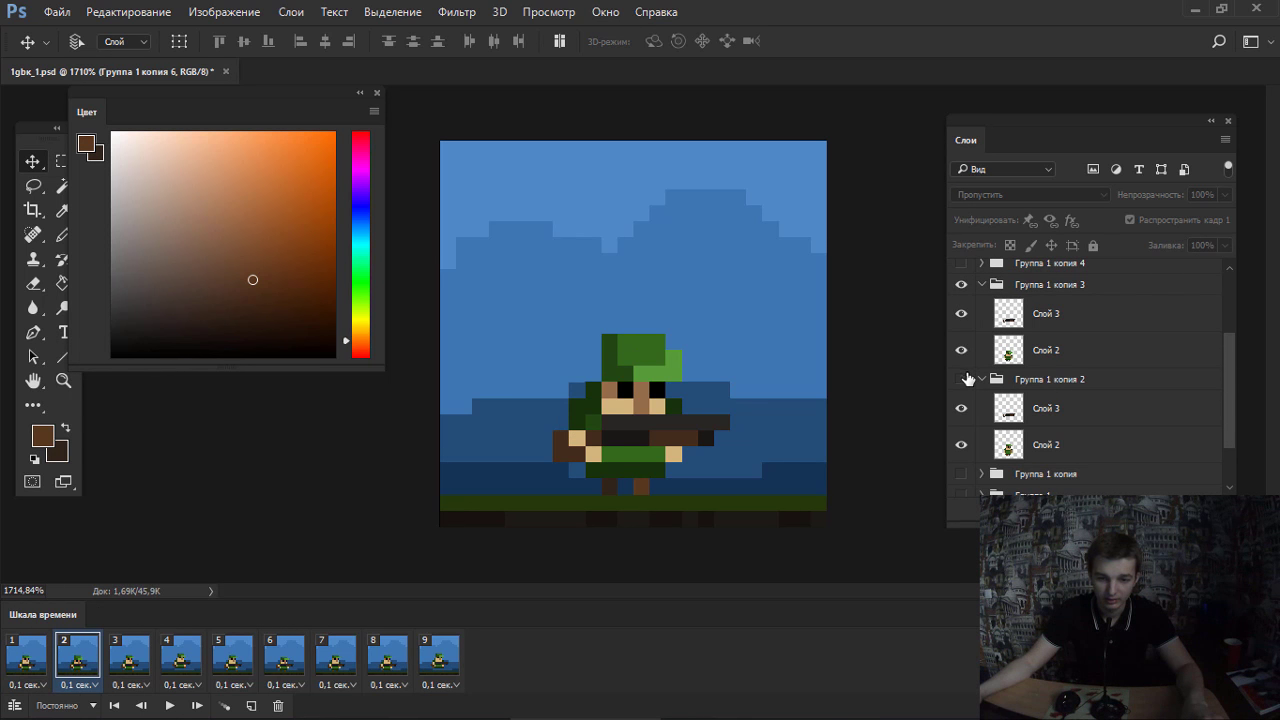
{"action": "left_click", "coordinate": [129, 655]}
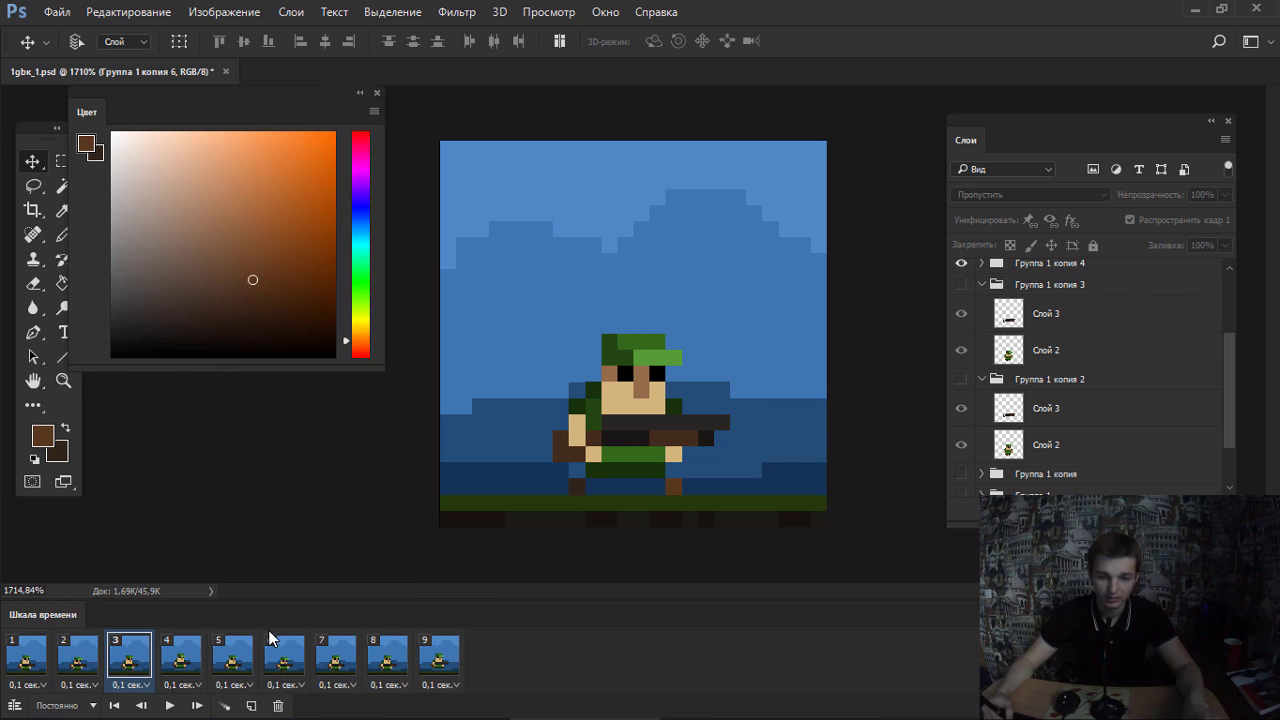
Return to frame 6, fit the canvas on screen, and play the walk cycle.
{"action": "left_click", "coordinate": [181, 656]}
{"action": "left_click", "coordinate": [232, 656]}
{"action": "left_click", "coordinate": [284, 656]}
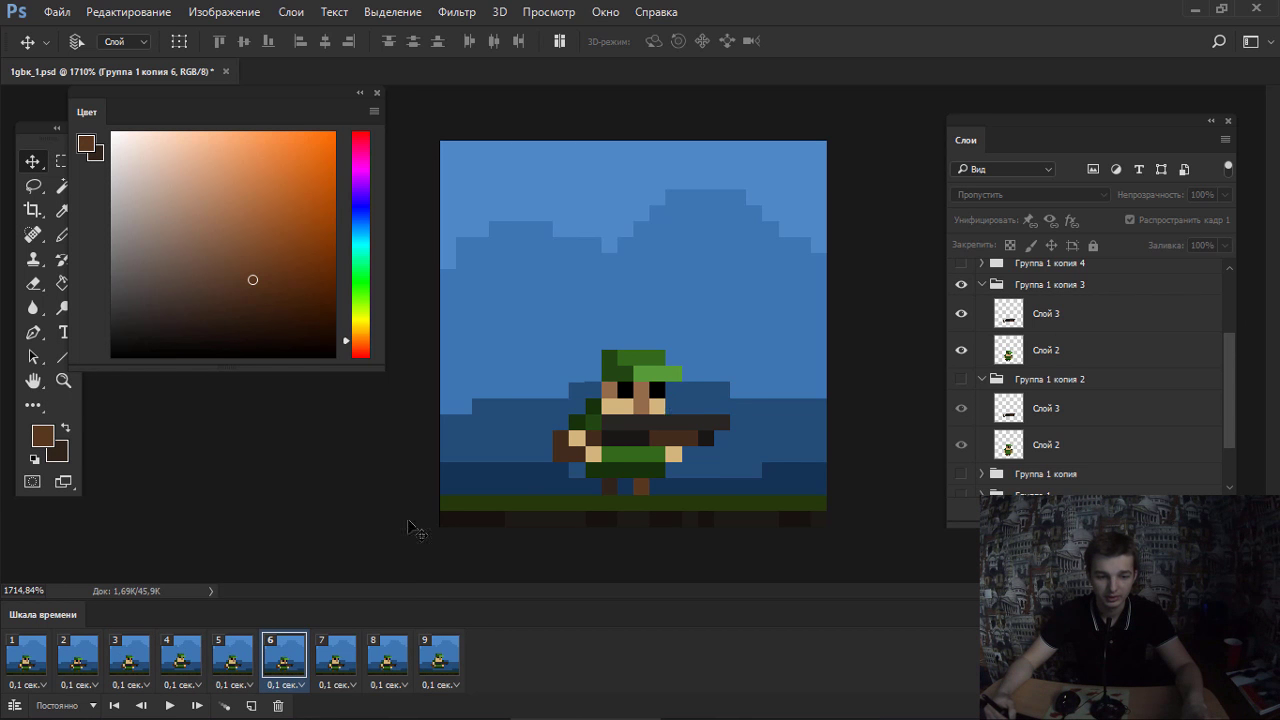
{"action": "key", "text": "ctrl+minus"}
{"action": "key", "text": "ctrl+0"}
{"action": "key", "text": "space"}
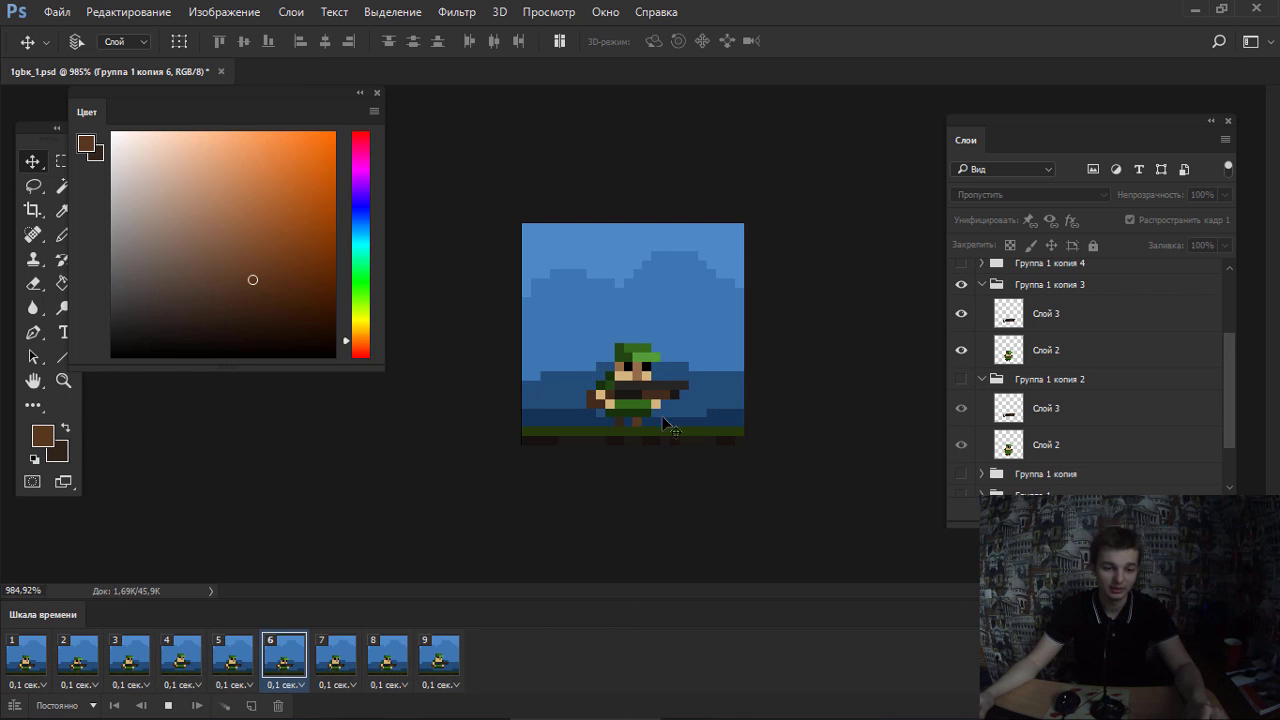
{"action": "left_click", "coordinate": [78, 660]}
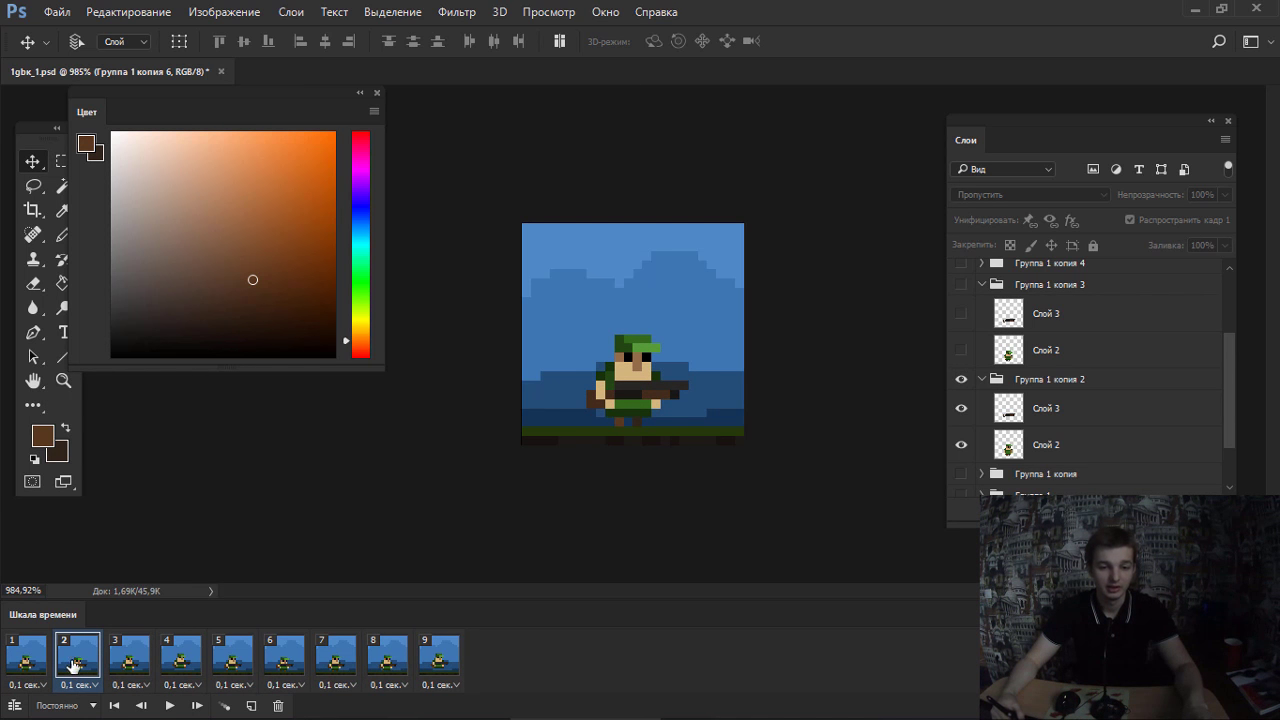
{"action": "left_click", "coordinate": [126, 670]}
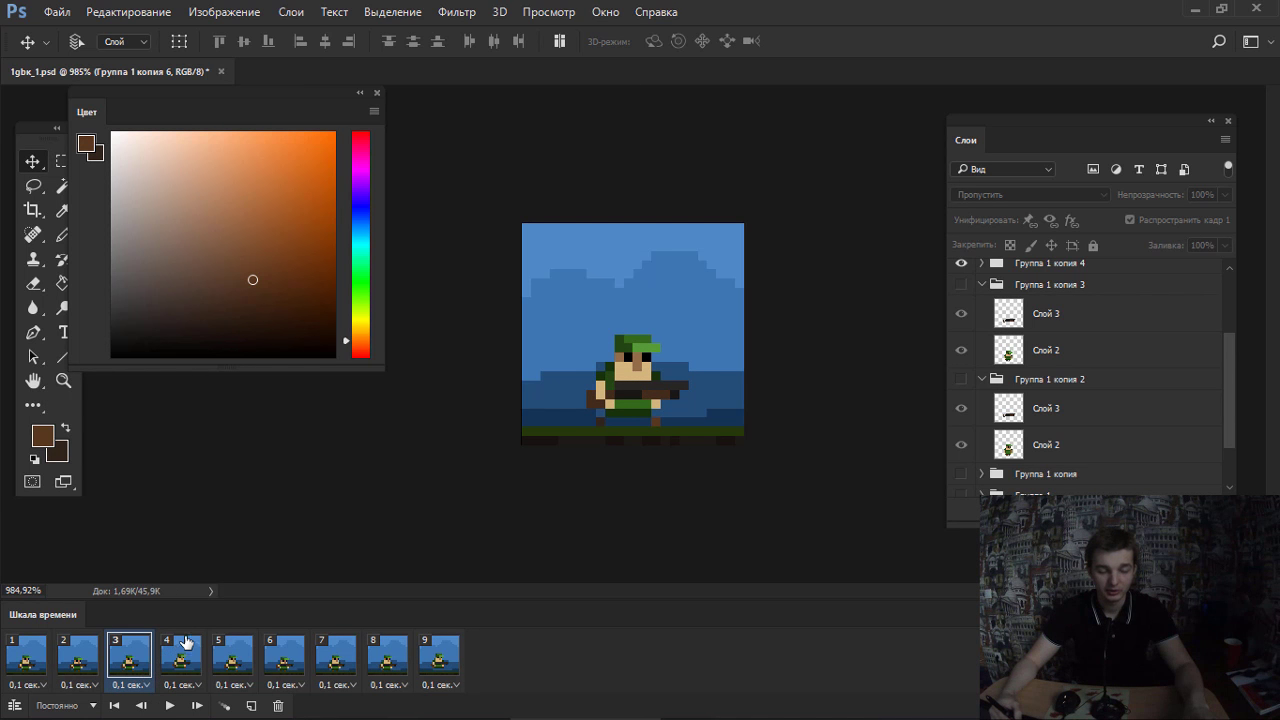
{"action": "left_click", "coordinate": [179, 664]}
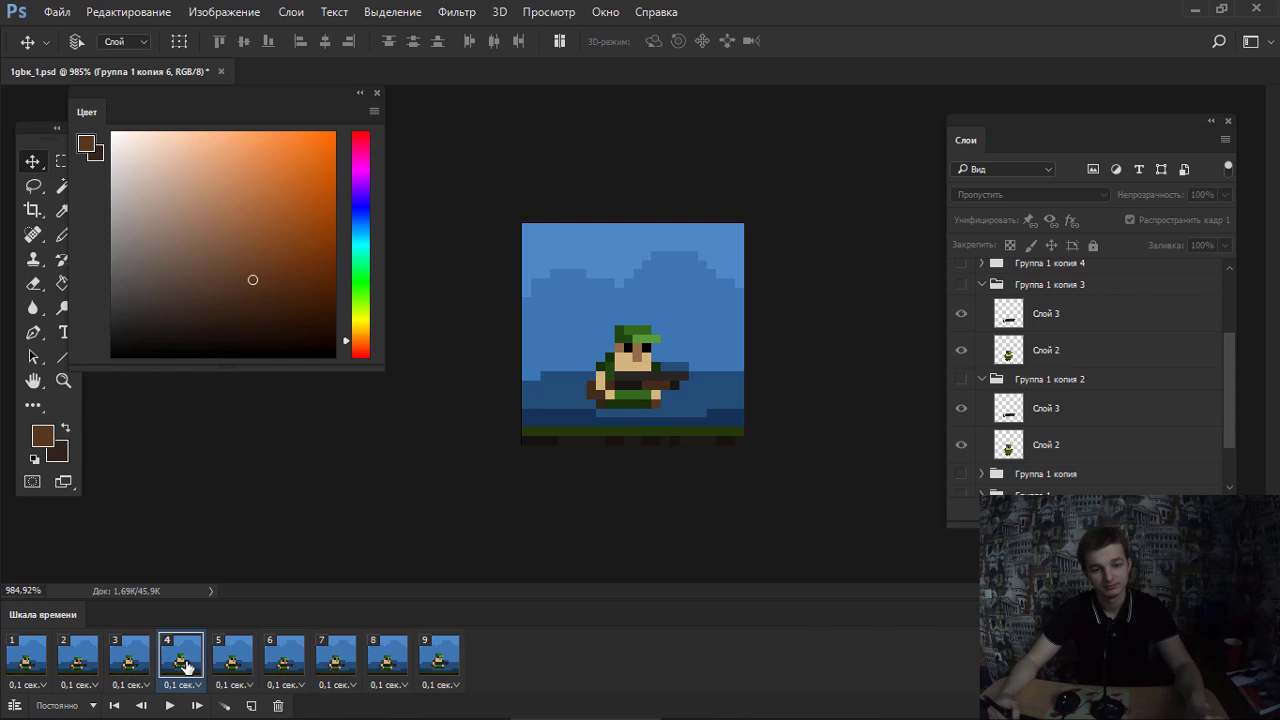
{"action": "left_click", "coordinate": [78, 660]}
{"action": "left_click", "coordinate": [127, 662]}
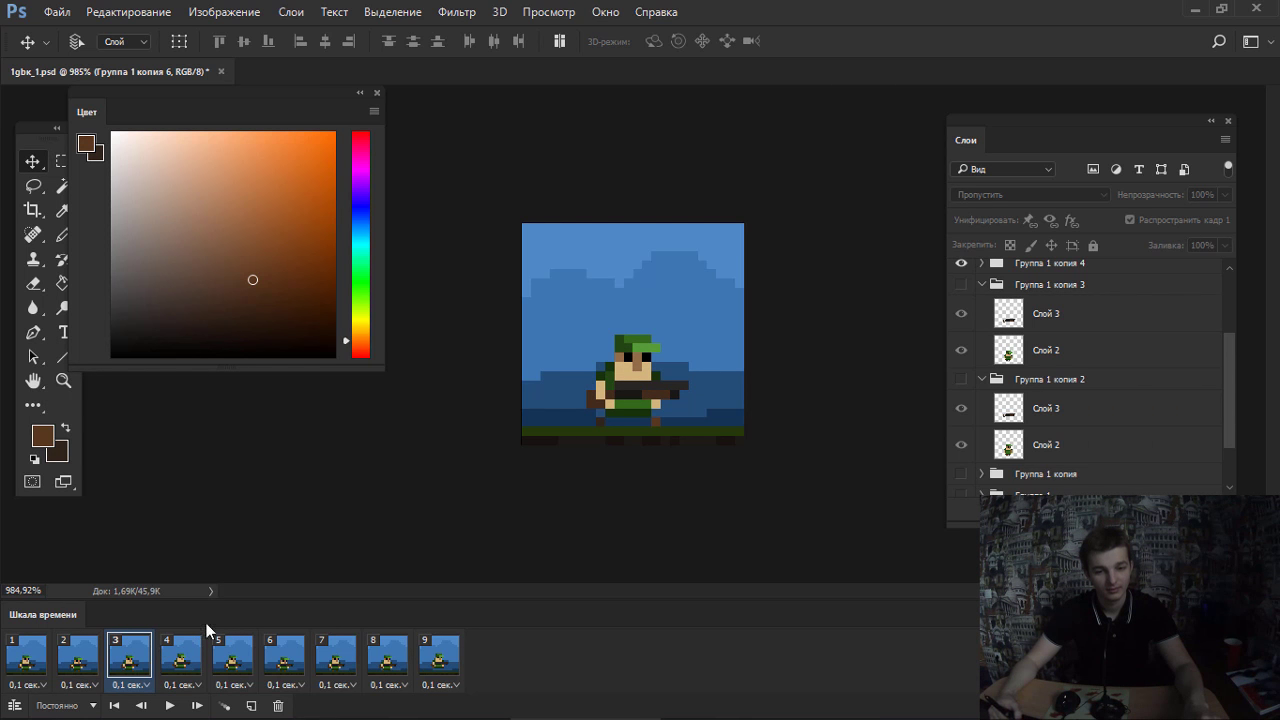
{"action": "key", "text": "space"}
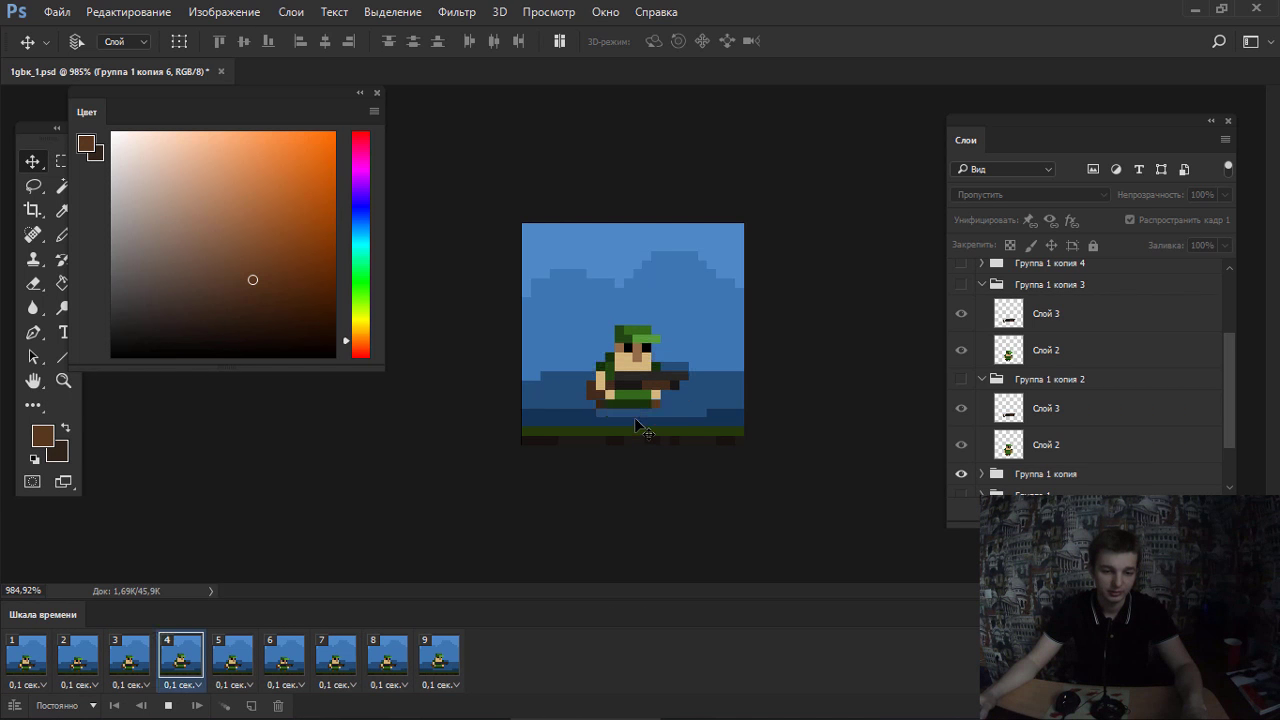
{"action": "key", "text": "space"}
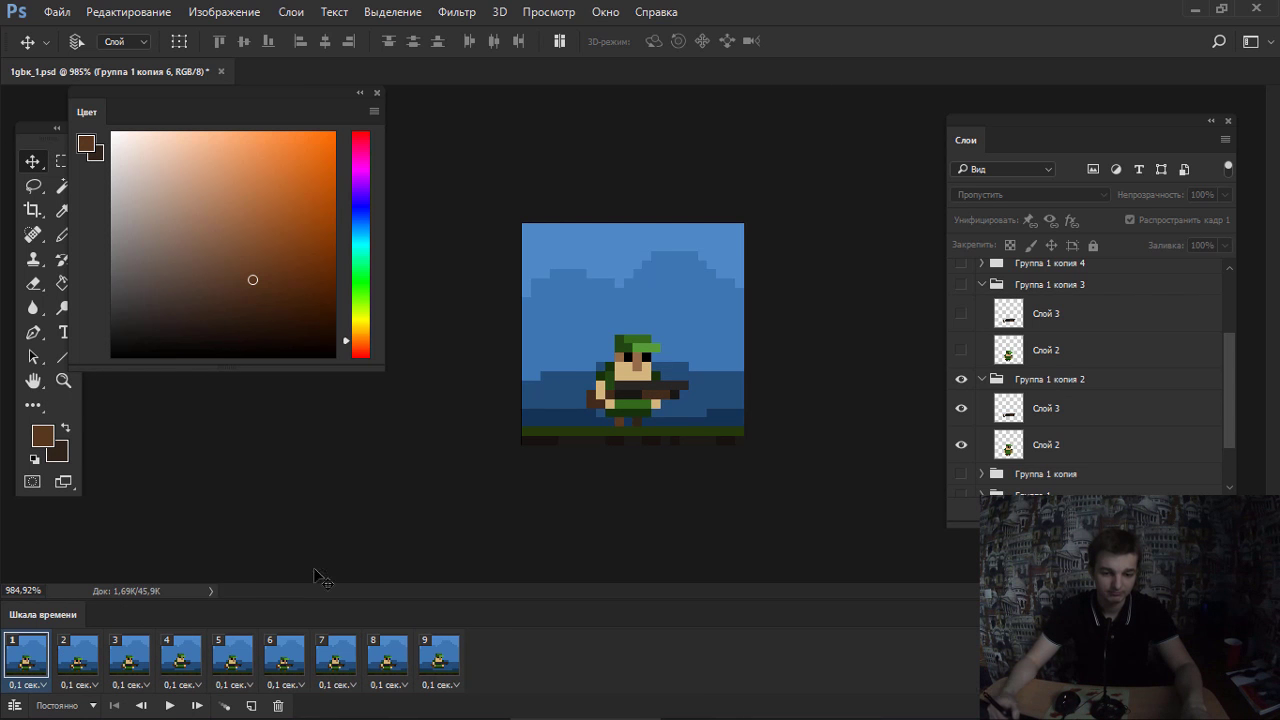
Create a new empty layer Слой 4 near the top of the stack, with frame 1 selected.
{"action": "left_click_drag", "start_coordinate": [1230, 362], "coordinate": [1229, 302]}
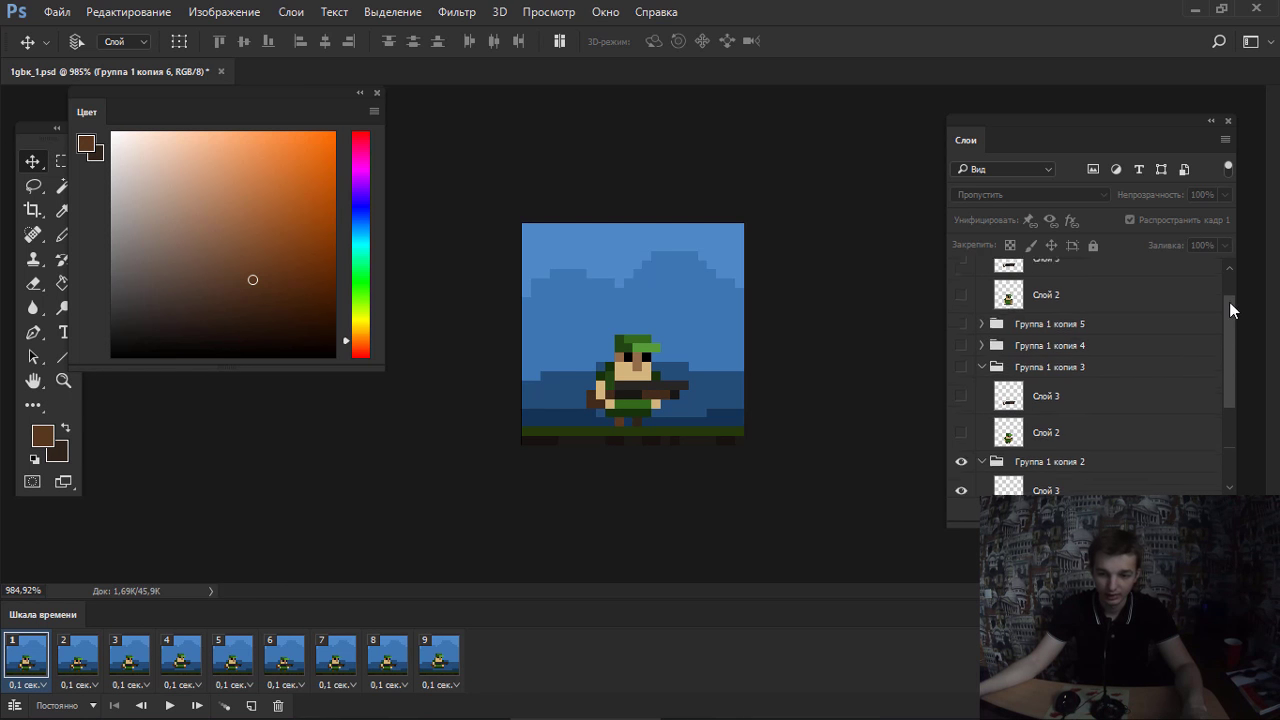
{"action": "key", "text": "ctrl+shift+alt+n"}
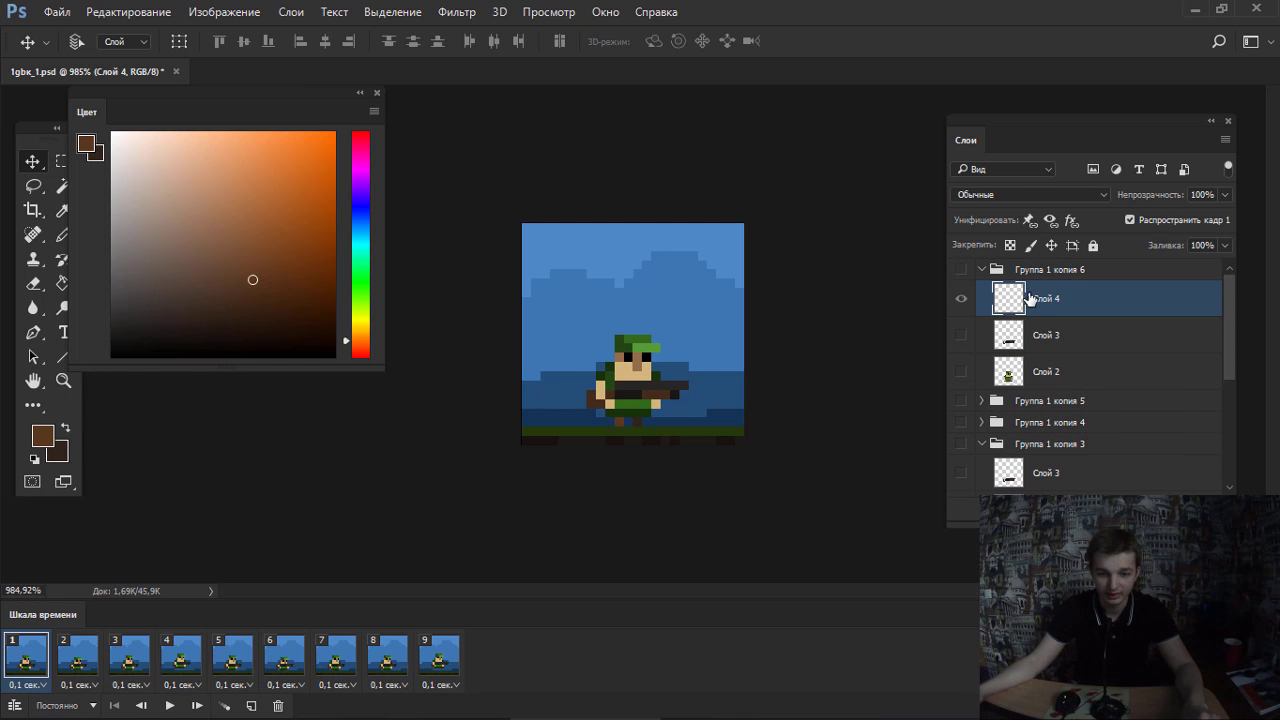
{"action": "left_click_drag", "start_coordinate": [1030, 298], "coordinate": [1013, 259]}
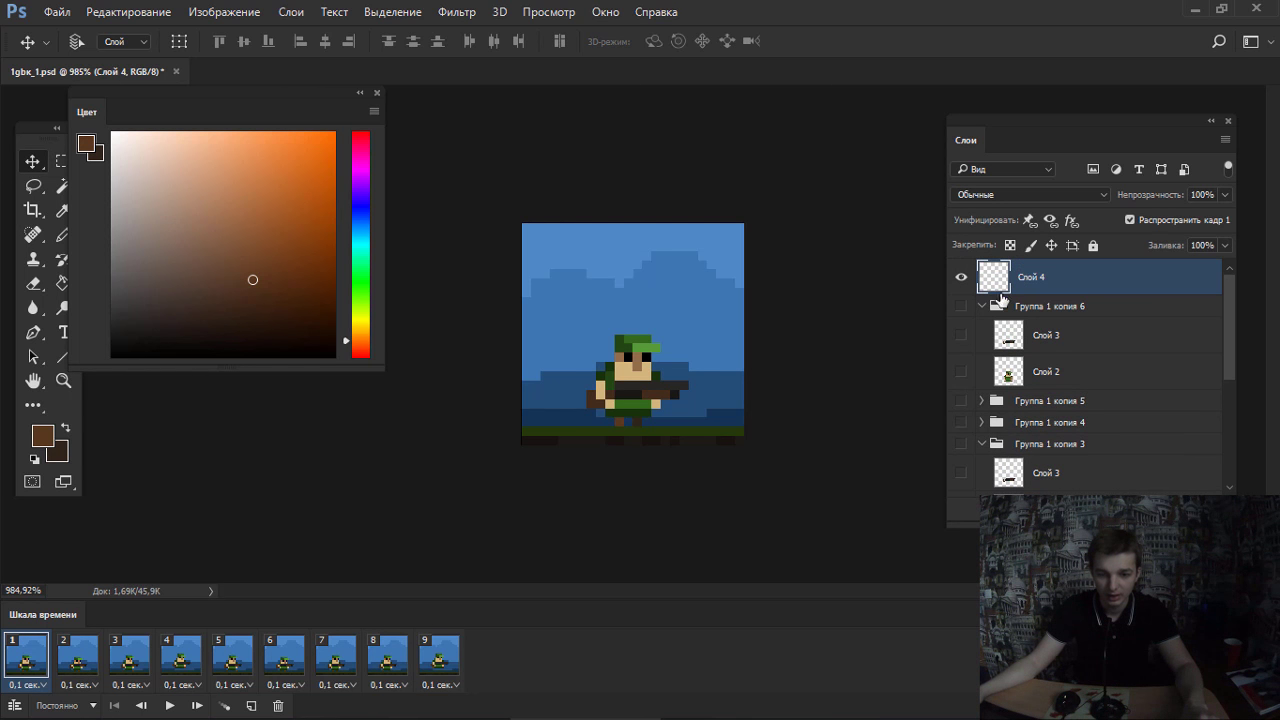
{"action": "left_click", "coordinate": [440, 660], "text": "shift"}
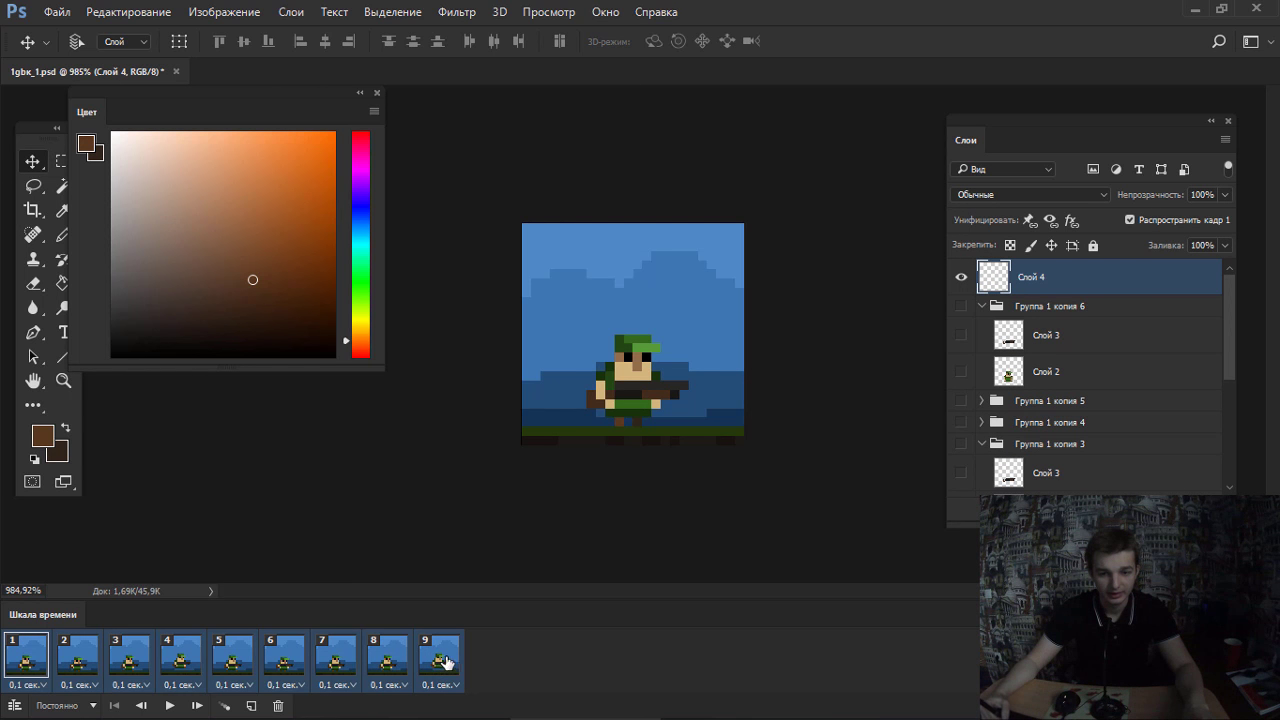
{"action": "left_click", "coordinate": [48, 660]}
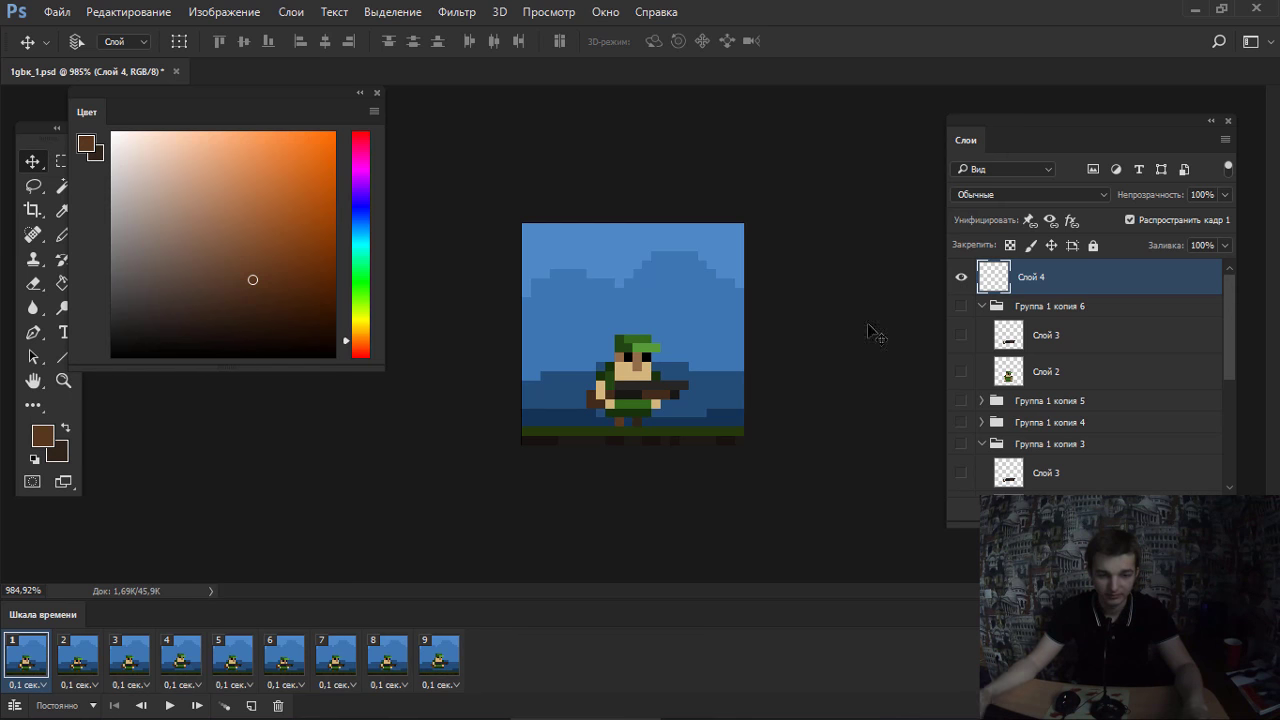
Paint two light grey-green pixels between the soldier's legs with the Pencil, then play.
{"action": "key", "text": "b"}
{"action": "scroll", "coordinate": [723, 392], "scroll_direction": "up", "scroll_amount": 3}
{"action": "scroll", "coordinate": [723, 392], "scroll_direction": "down", "scroll_amount": 2}
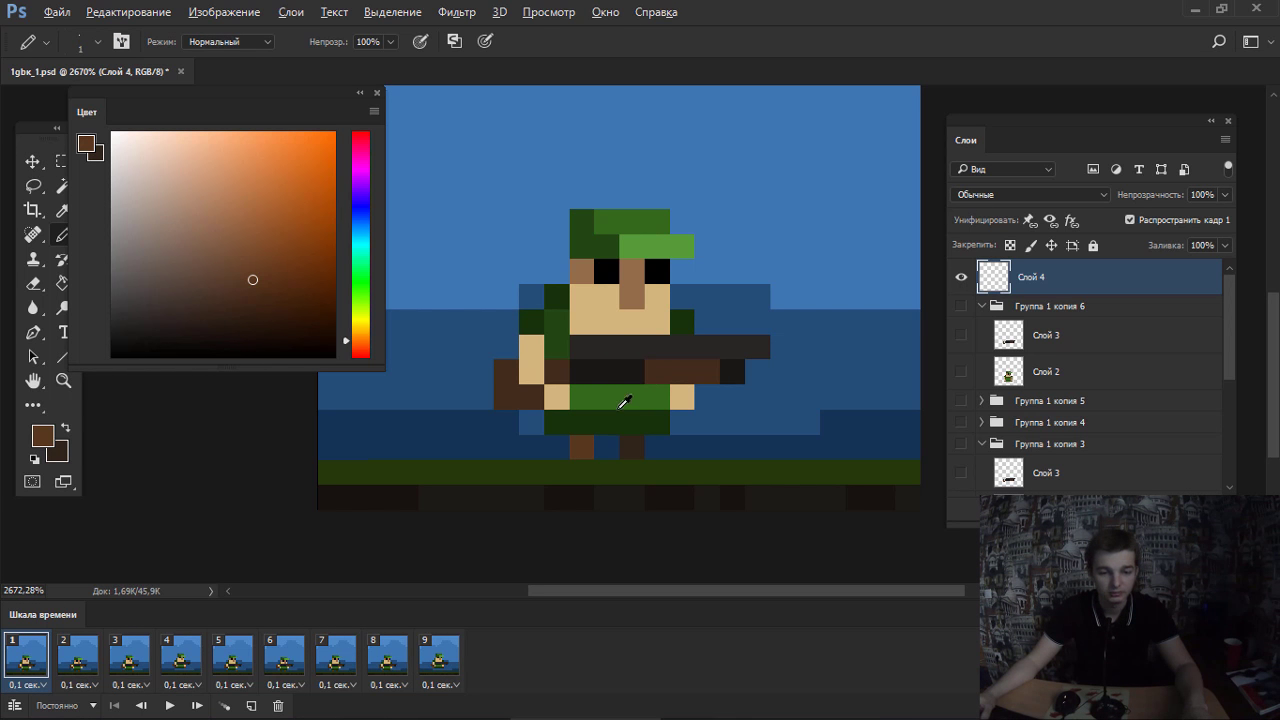
{"action": "left_click", "coordinate": [612, 416], "text": "alt"}
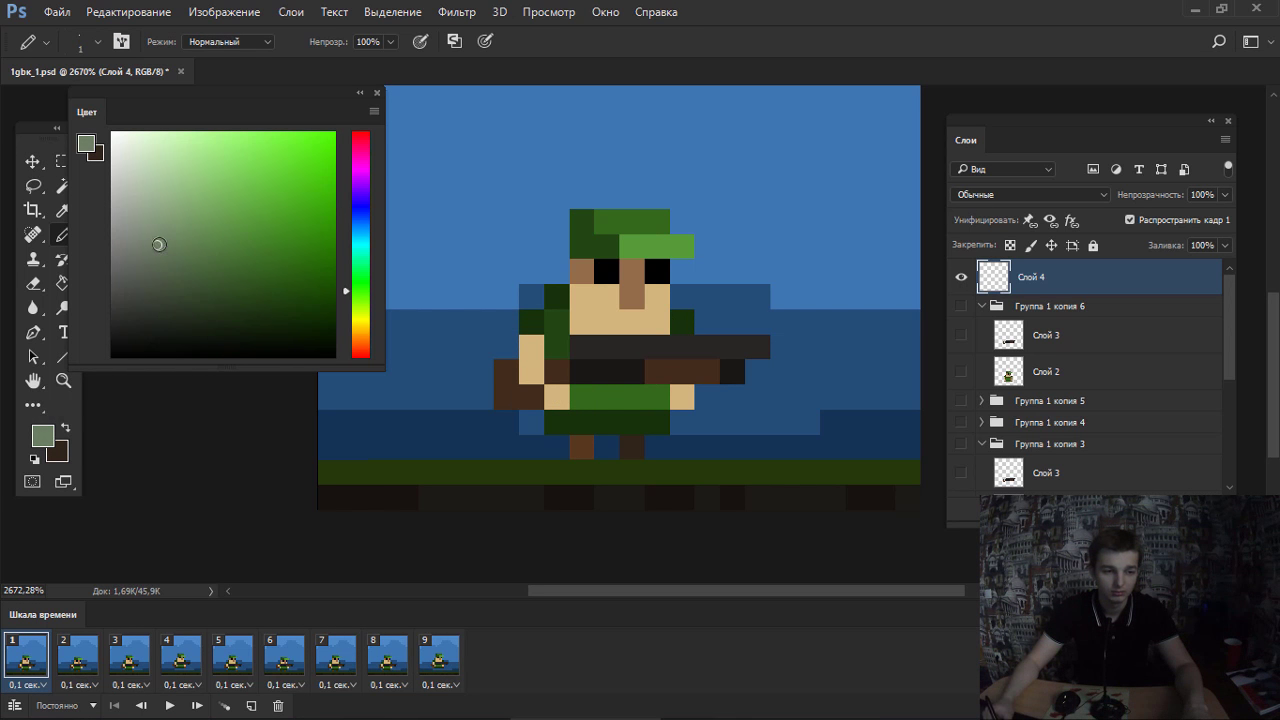
{"action": "left_click_drag", "start_coordinate": [630, 424], "coordinate": [606, 422]}
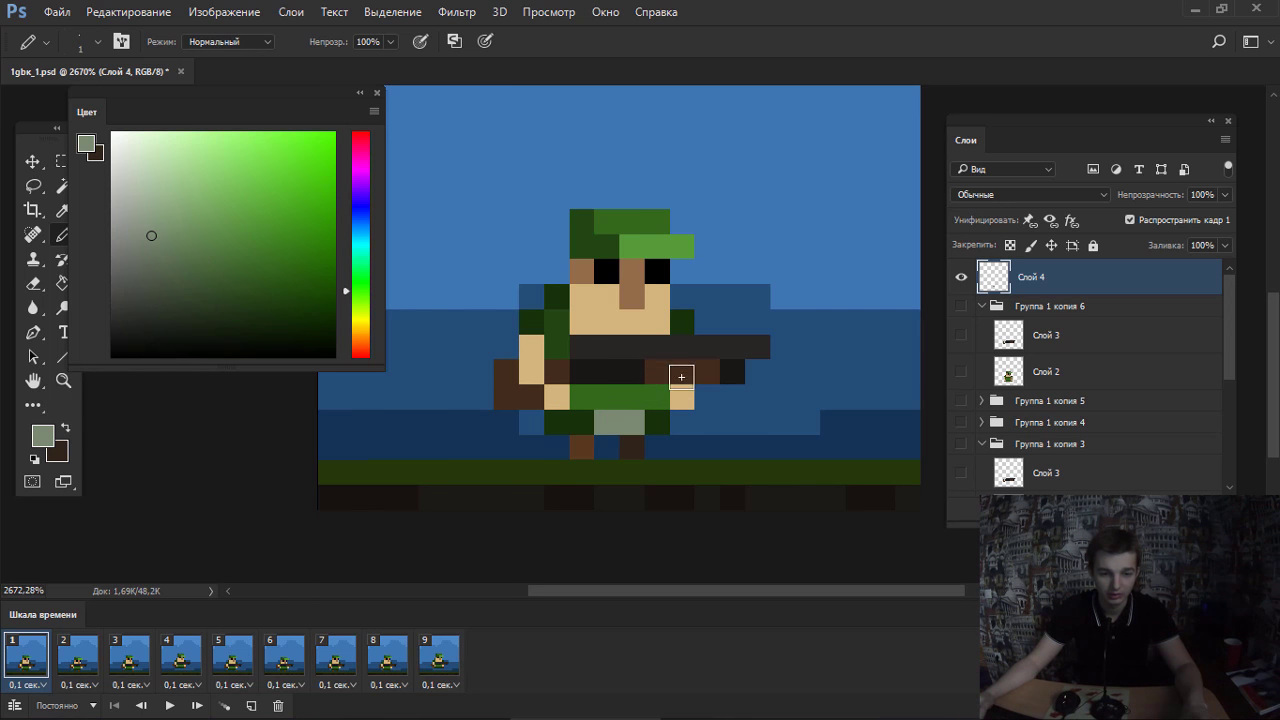
{"action": "scroll", "coordinate": [513, 399], "scroll_direction": "down", "scroll_amount": 5}
{"action": "scroll", "coordinate": [513, 399], "scroll_direction": "down", "scroll_amount": 2}
{"action": "key", "text": "space"}
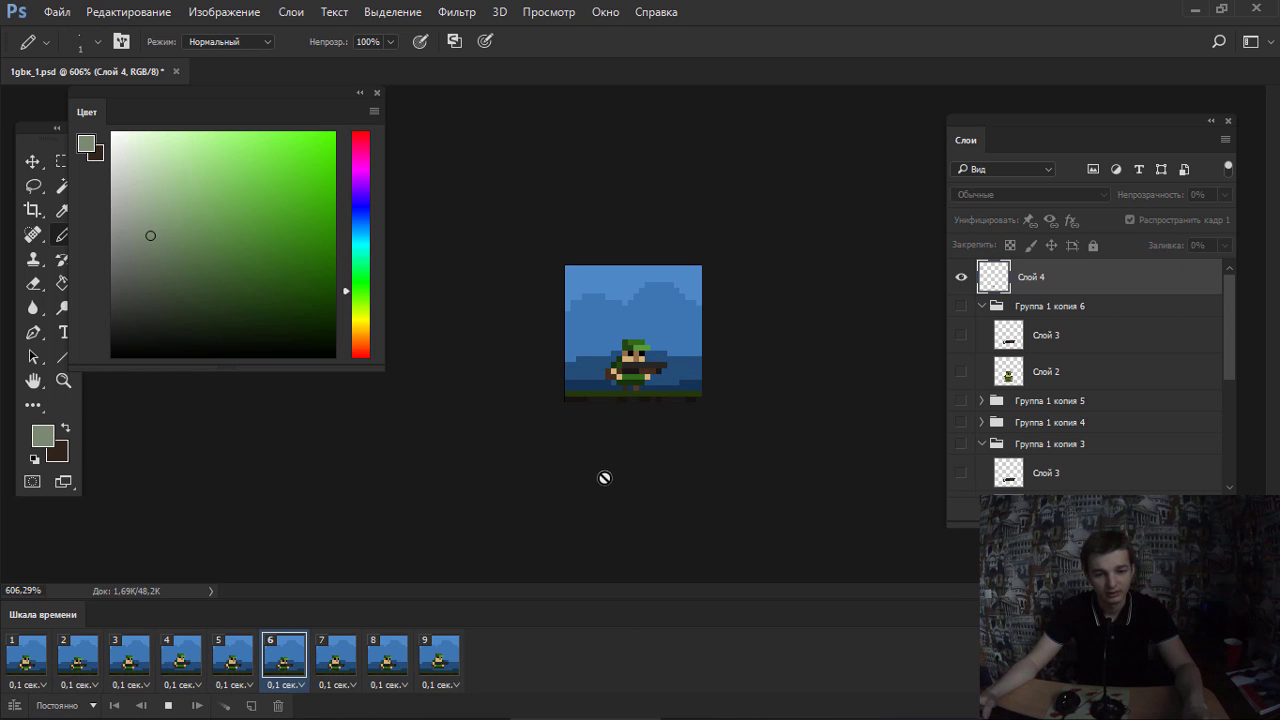
Stop playback and turn on Слой 4 in frames 3, 4 and 5–9.
{"action": "key", "text": "space"}
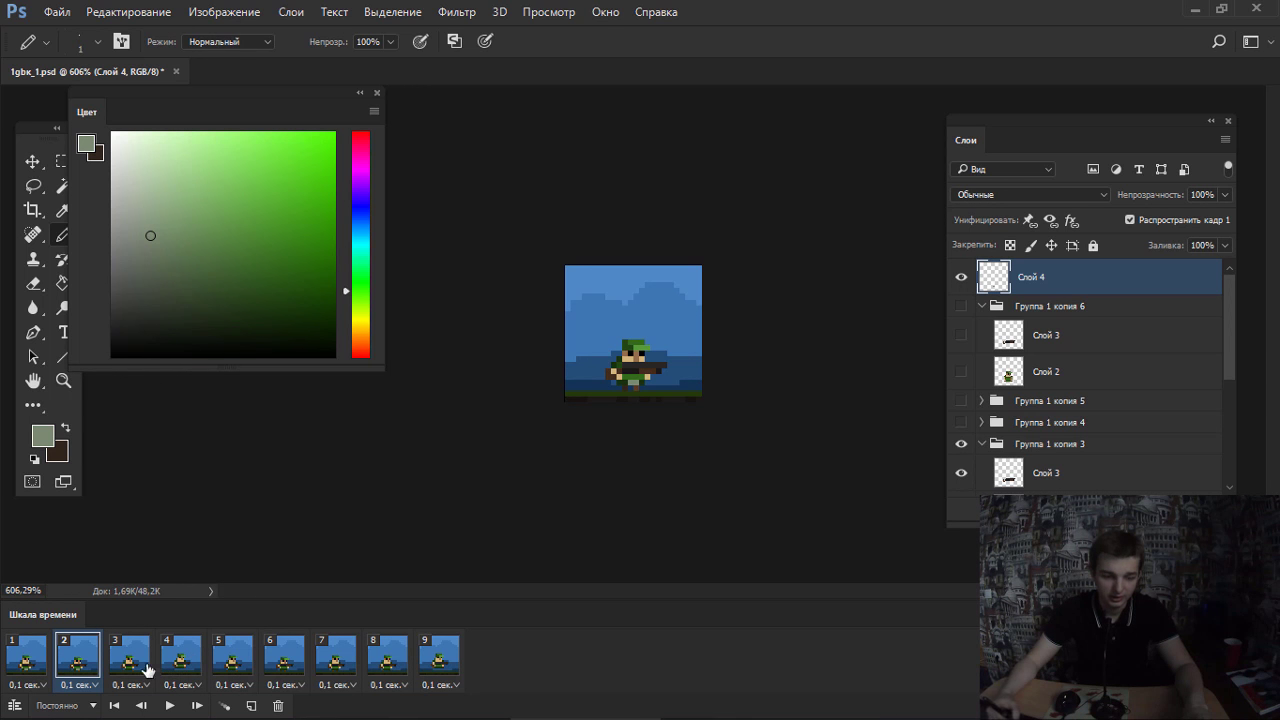
{"action": "left_click", "coordinate": [133, 660]}
{"action": "left_click", "coordinate": [958, 278]}
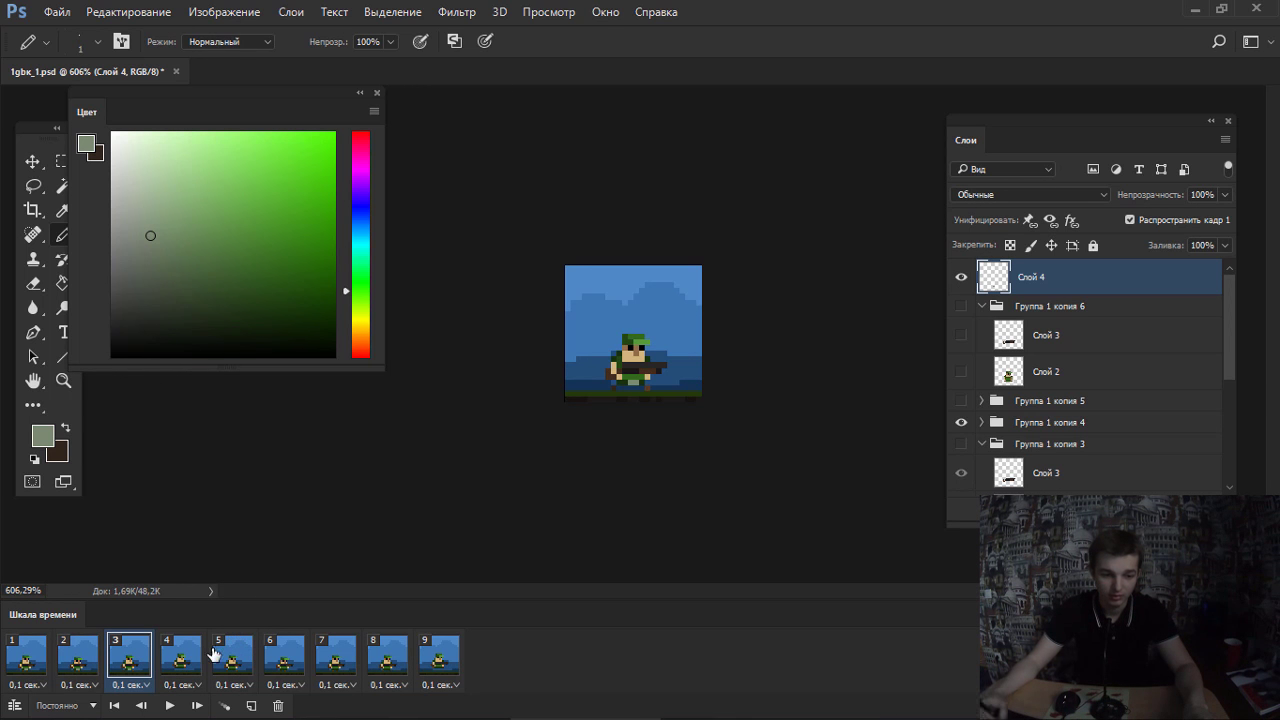
{"action": "left_click", "coordinate": [175, 662]}
{"action": "left_click", "coordinate": [961, 277]}
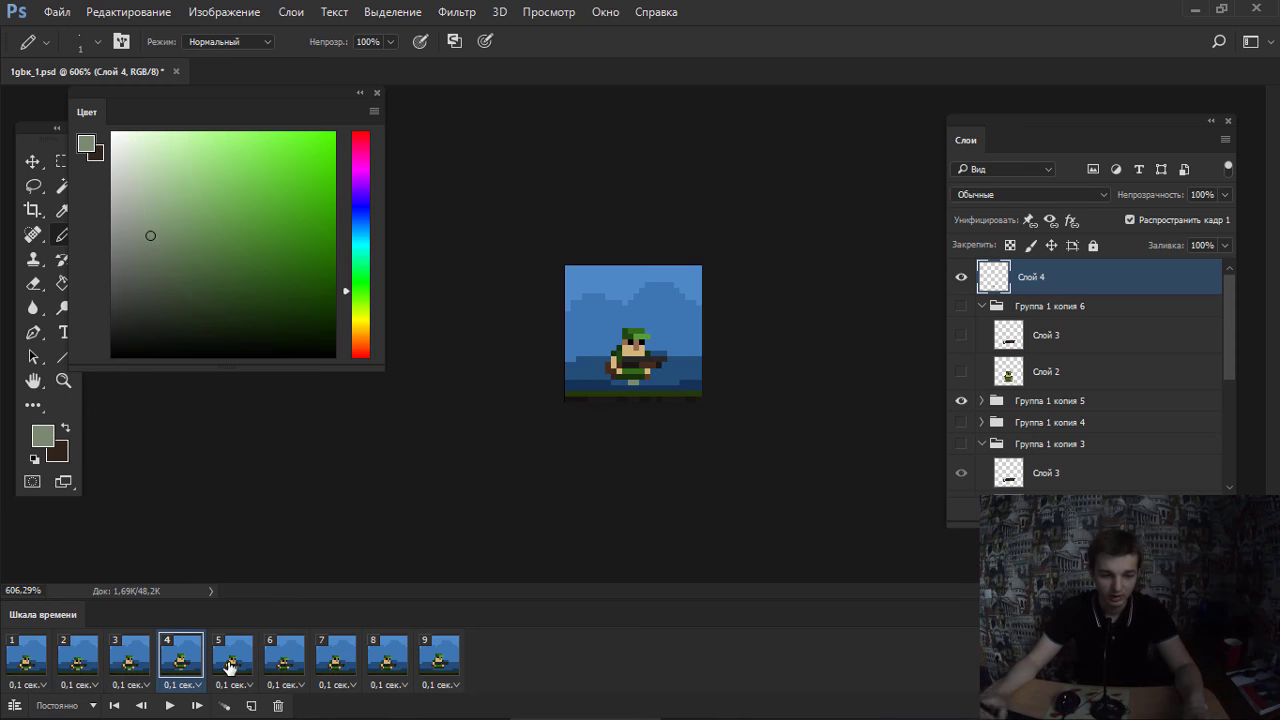
{"action": "left_click", "coordinate": [231, 665]}
{"action": "left_click", "coordinate": [442, 668], "text": "shift"}
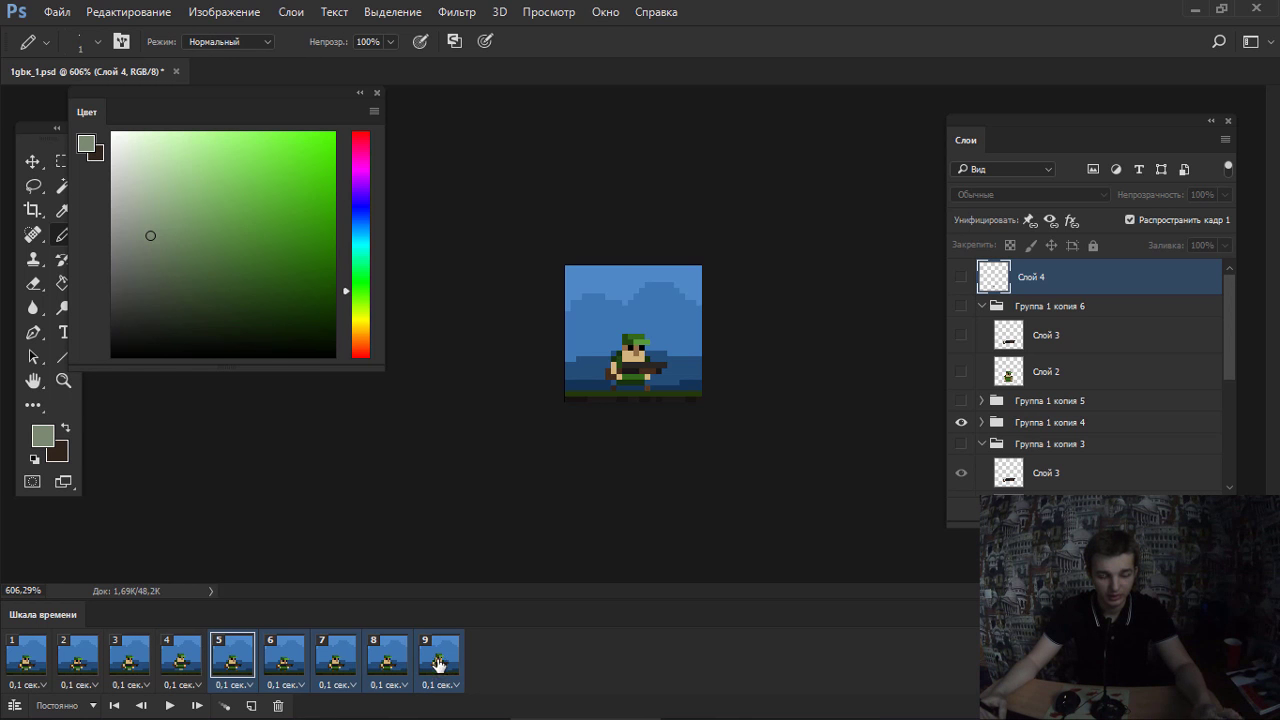
{"action": "left_click", "coordinate": [961, 277]}
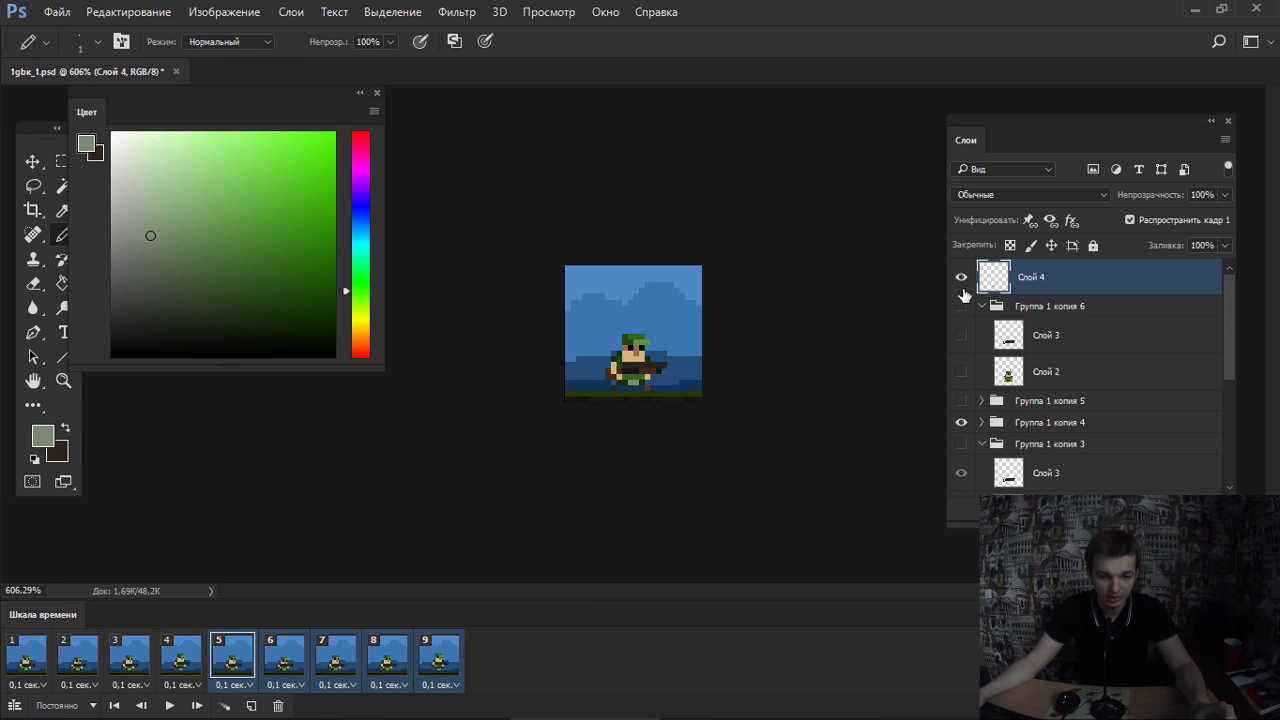
Step backward from frame 9 to frame 1 checking the Слой 4 detail.
{"action": "left_click", "coordinate": [432, 655]}
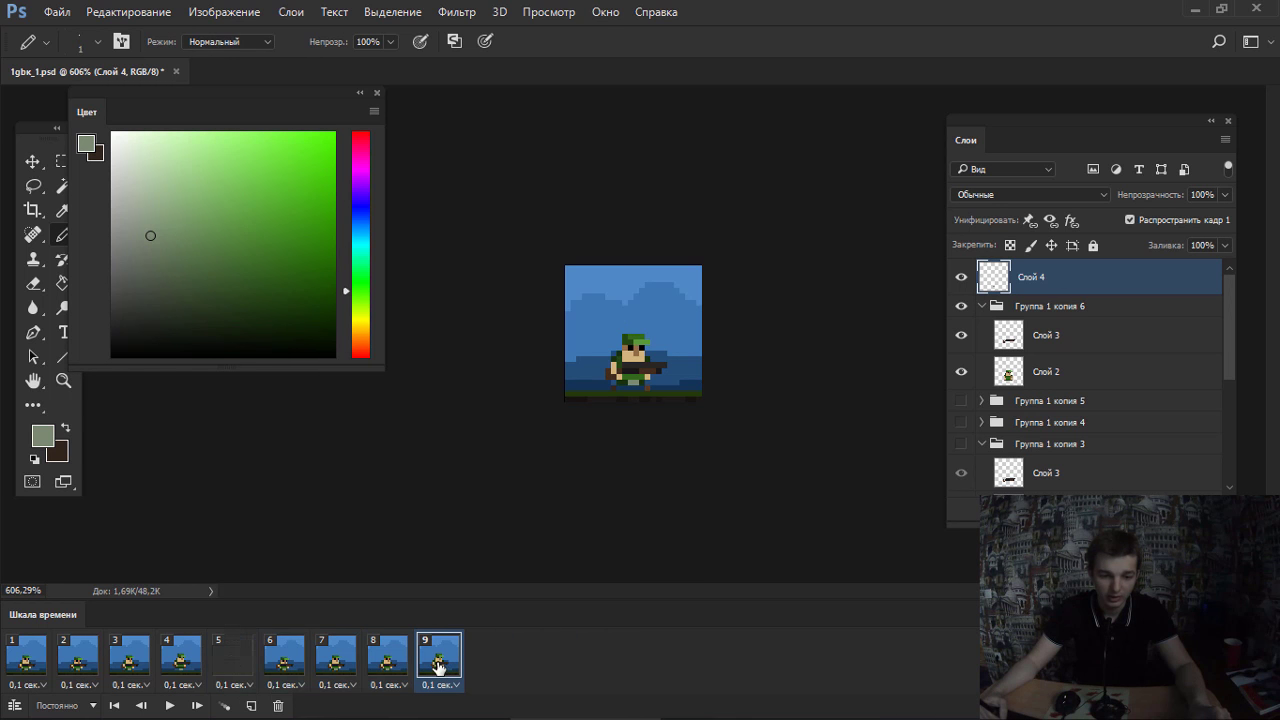
{"action": "left_click", "coordinate": [390, 660]}
{"action": "left_click", "coordinate": [343, 662]}
{"action": "left_click", "coordinate": [290, 665]}
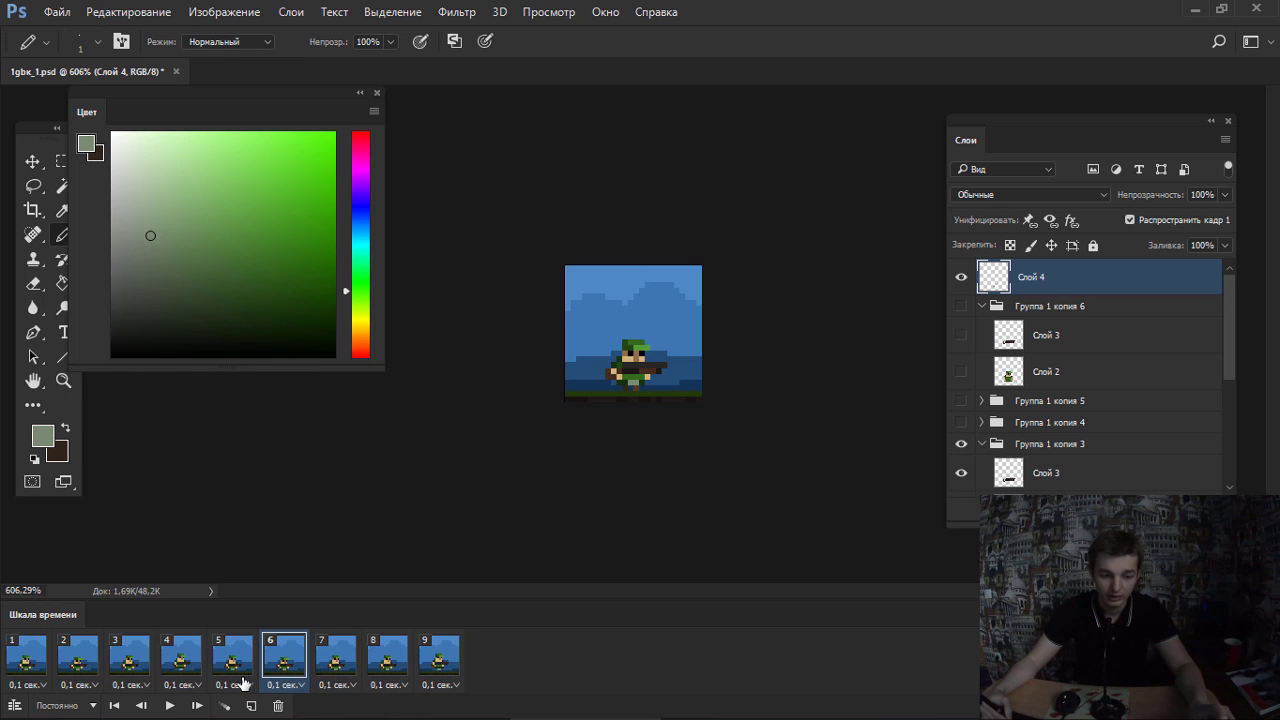
{"action": "left_click", "coordinate": [238, 668]}
{"action": "left_click", "coordinate": [185, 668]}
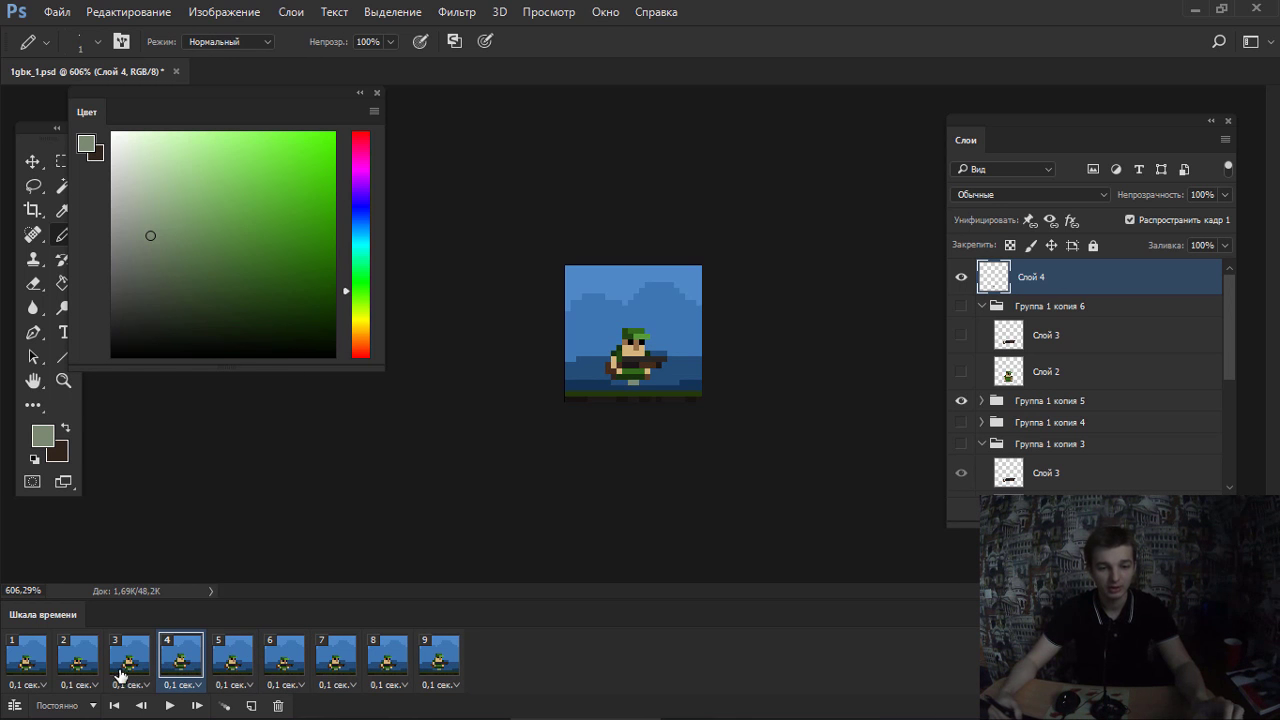
{"action": "left_click", "coordinate": [125, 665]}
{"action": "left_click", "coordinate": [75, 665]}
{"action": "left_click", "coordinate": [25, 665]}
Play the walk cycle once more, then step through frames 1 to 4.
{"action": "key", "text": "space"}
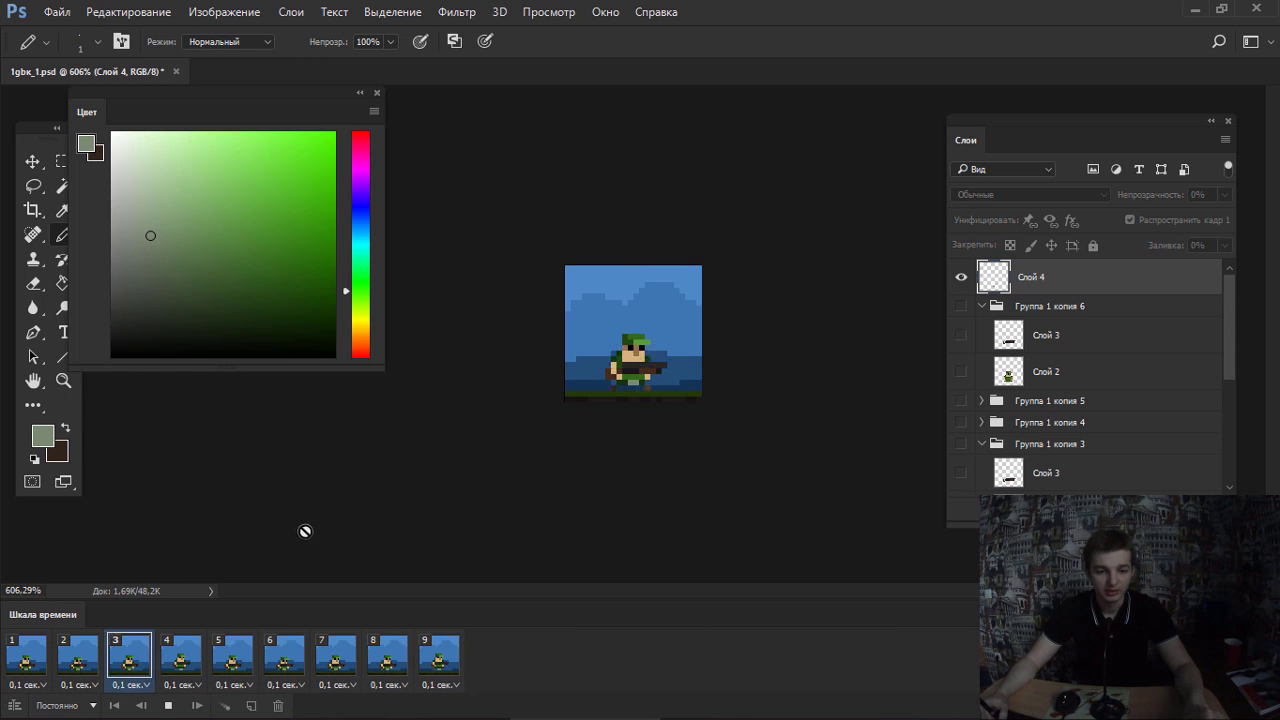
{"action": "key", "text": "space"}
{"action": "left_click", "coordinate": [22, 665]}
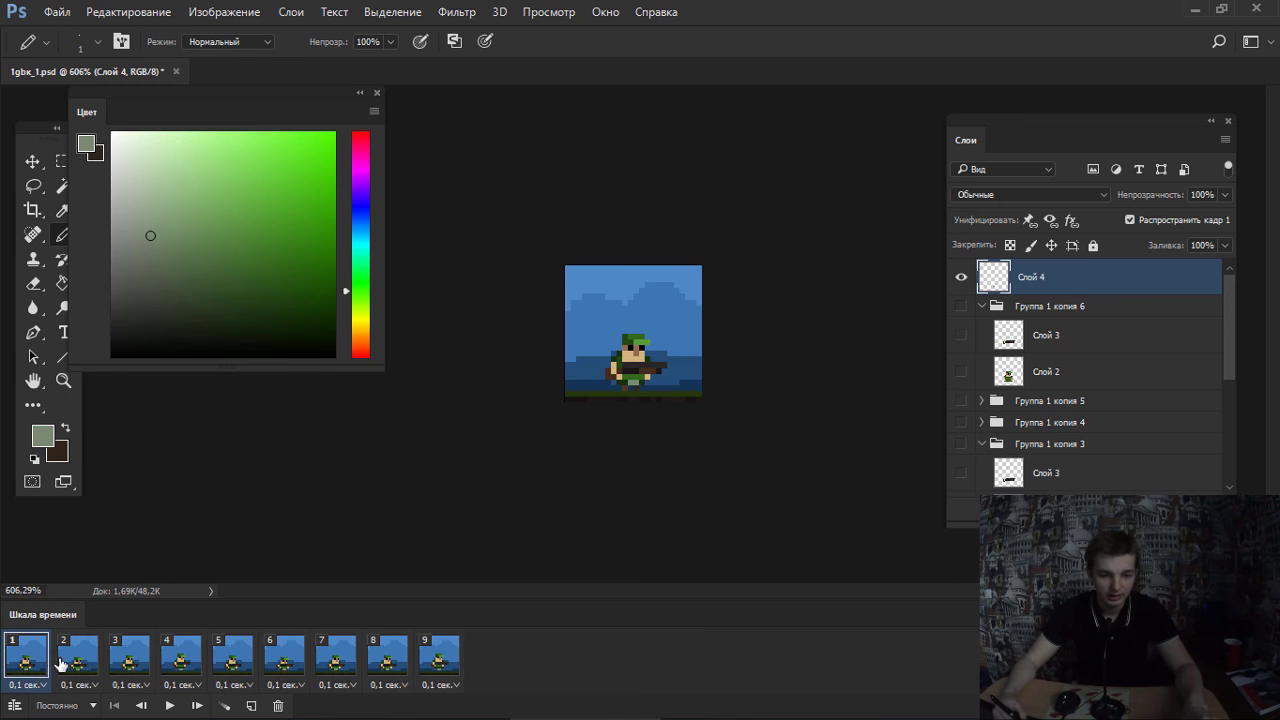
{"action": "left_click", "coordinate": [73, 665]}
{"action": "left_click", "coordinate": [131, 665]}
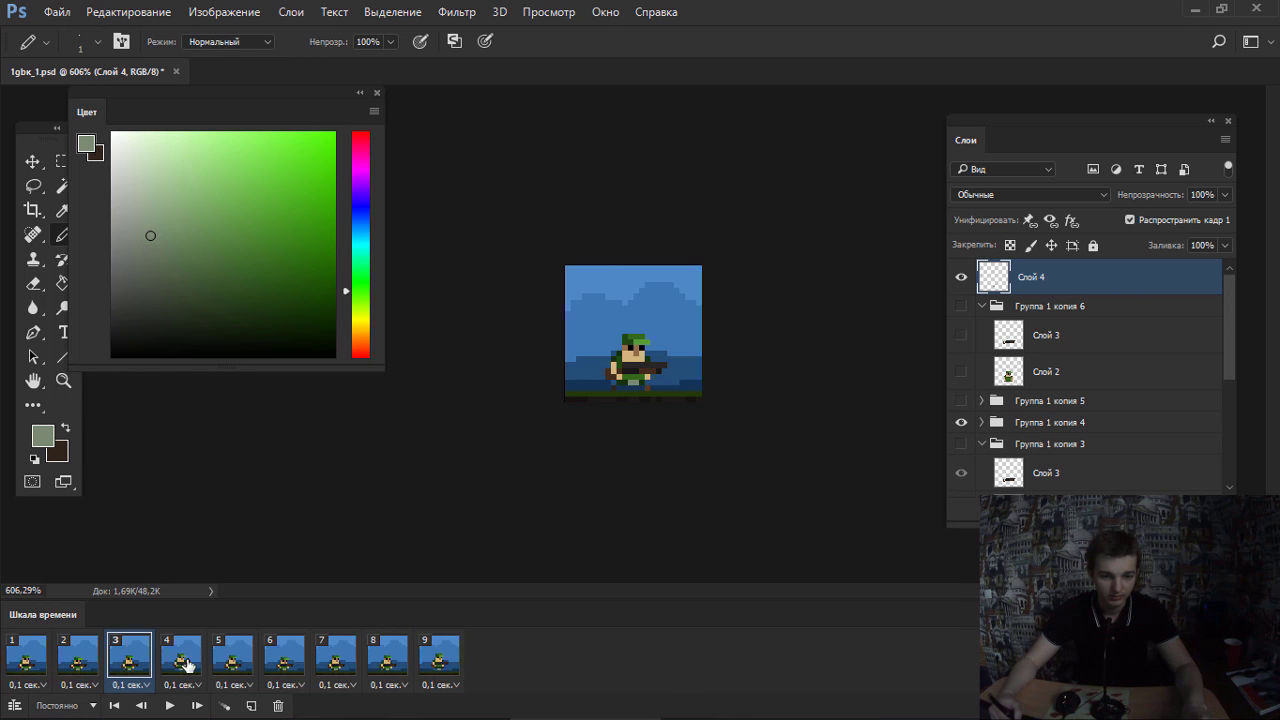
{"action": "left_click", "coordinate": [188, 664]}
With the Move tool, nudge the Слой 4 grey leg detail up one pixel in frame 9.
{"action": "key", "text": "ctrl+0"}
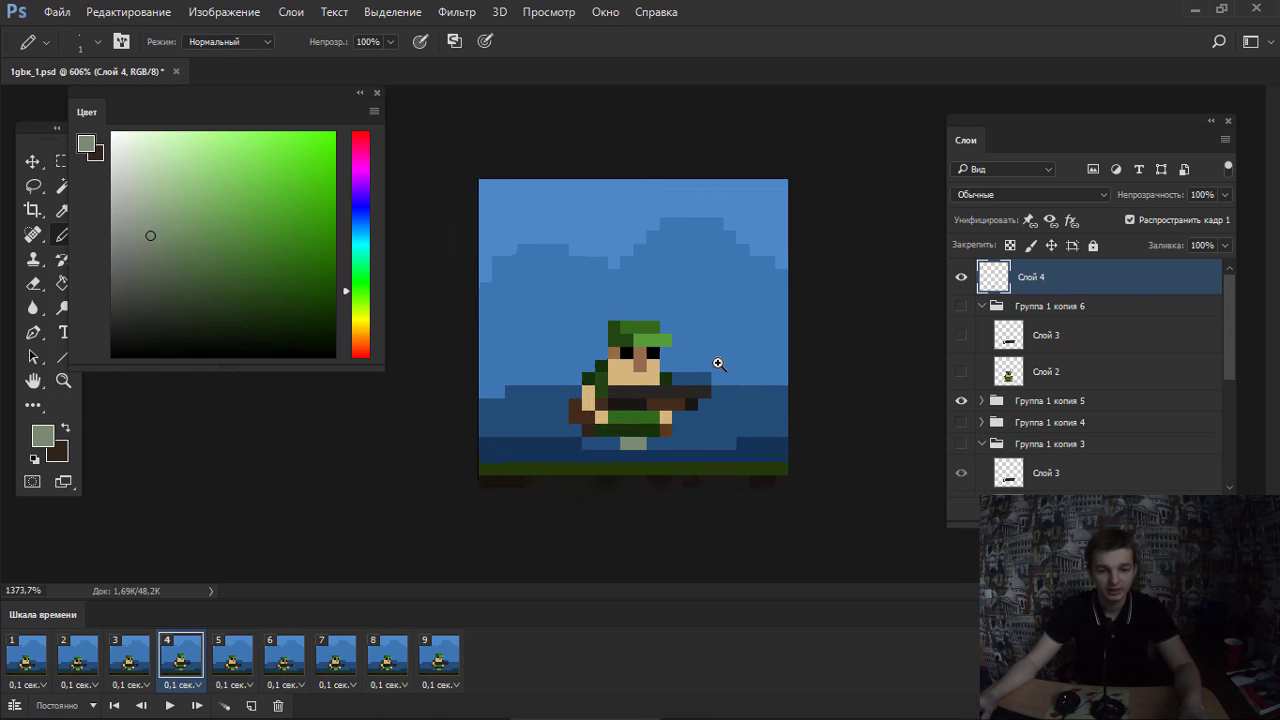
{"action": "key", "text": "v"}
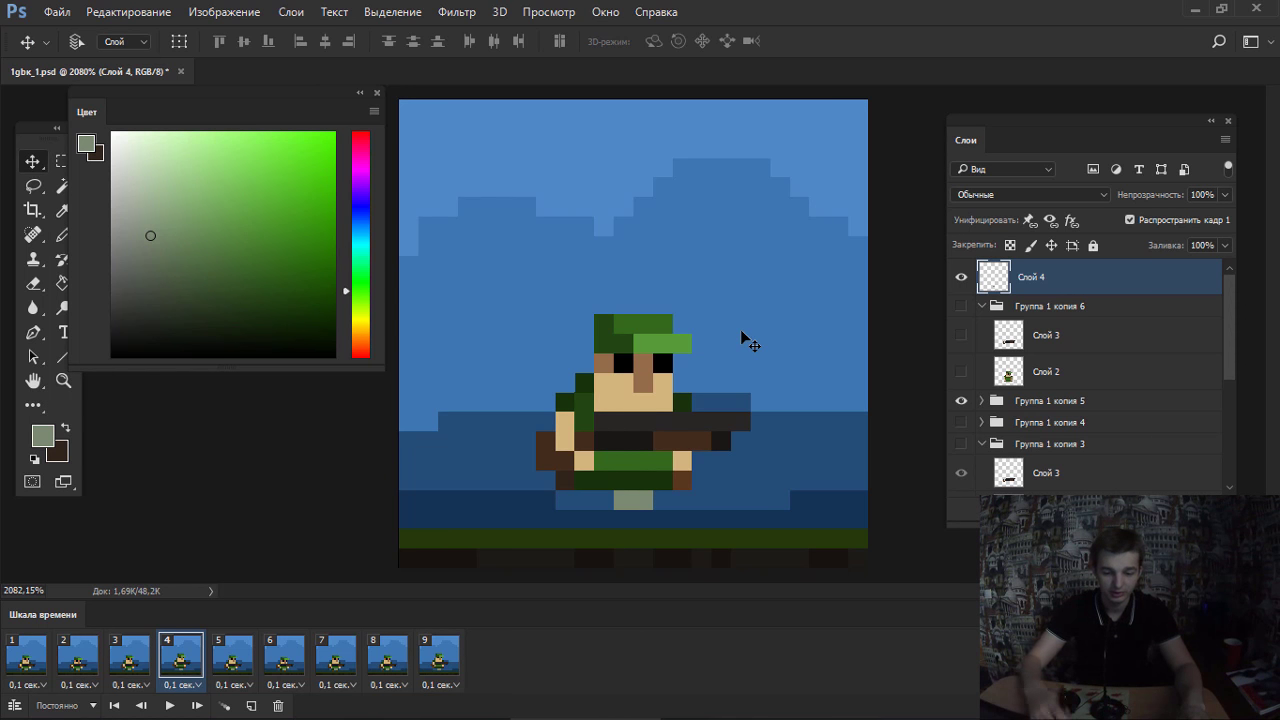
{"action": "left_click", "coordinate": [147, 668]}
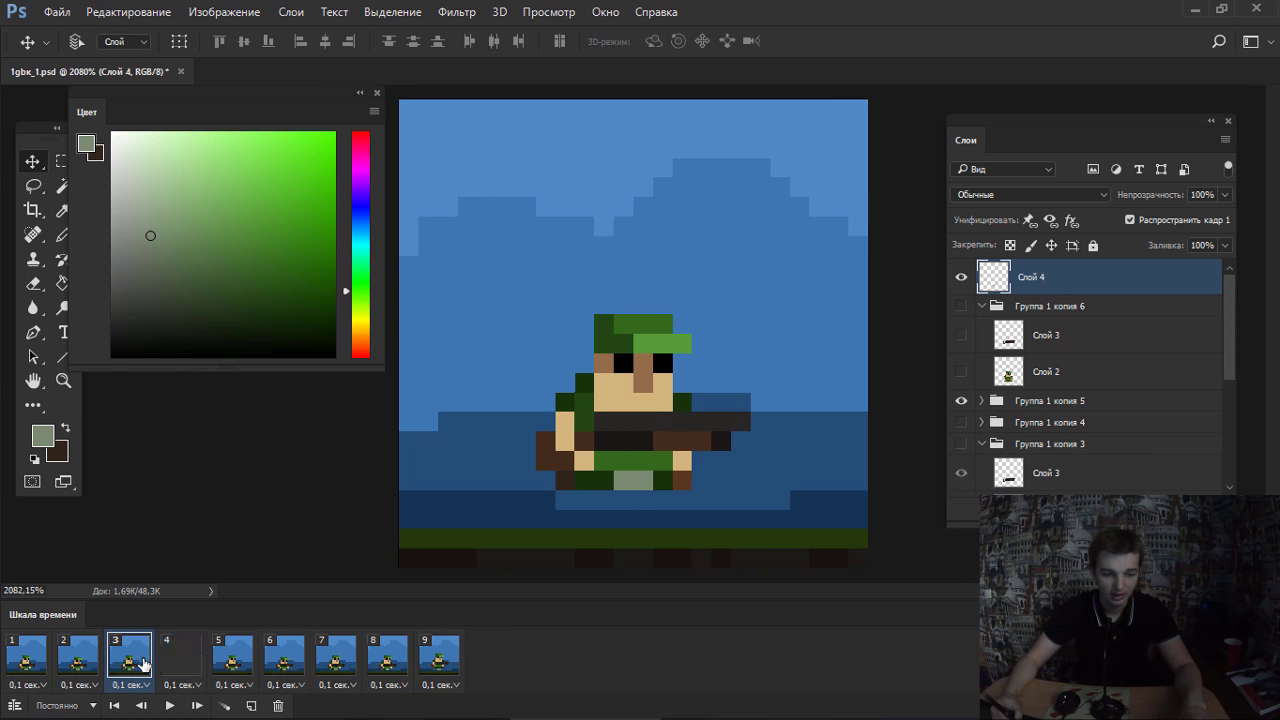
{"action": "left_click", "coordinate": [175, 666]}
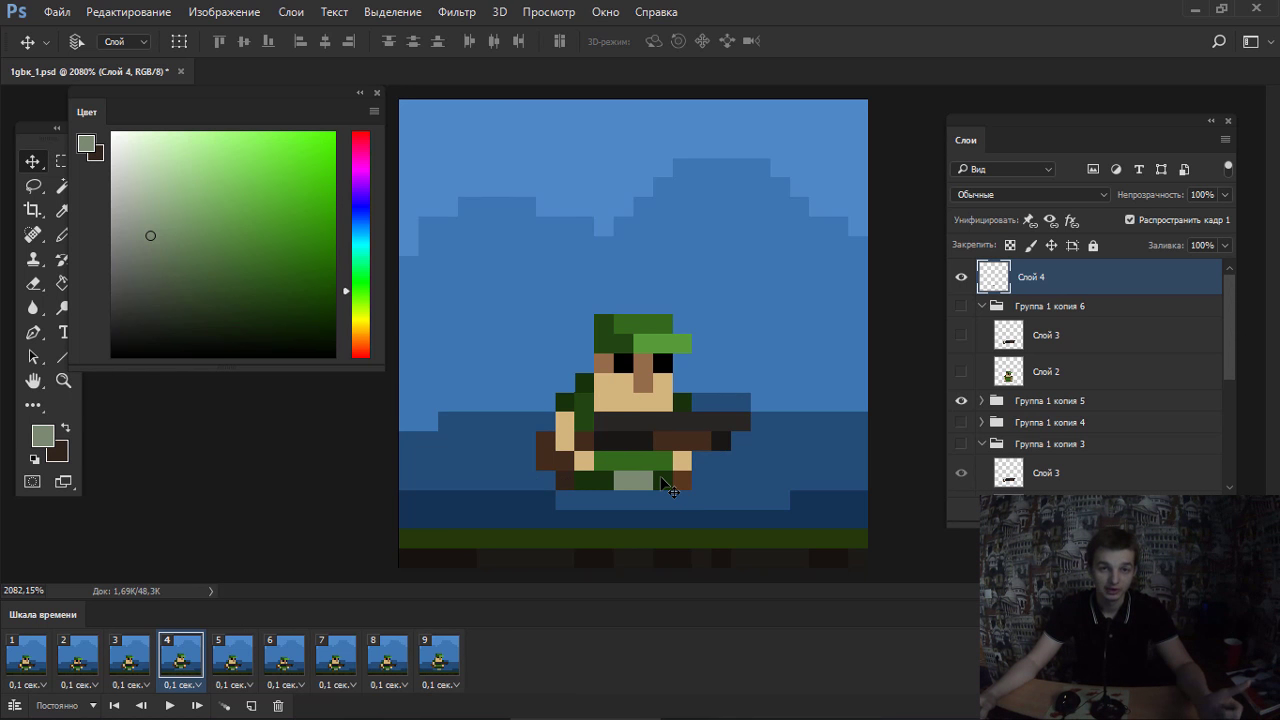
{"action": "left_click", "coordinate": [232, 665]}
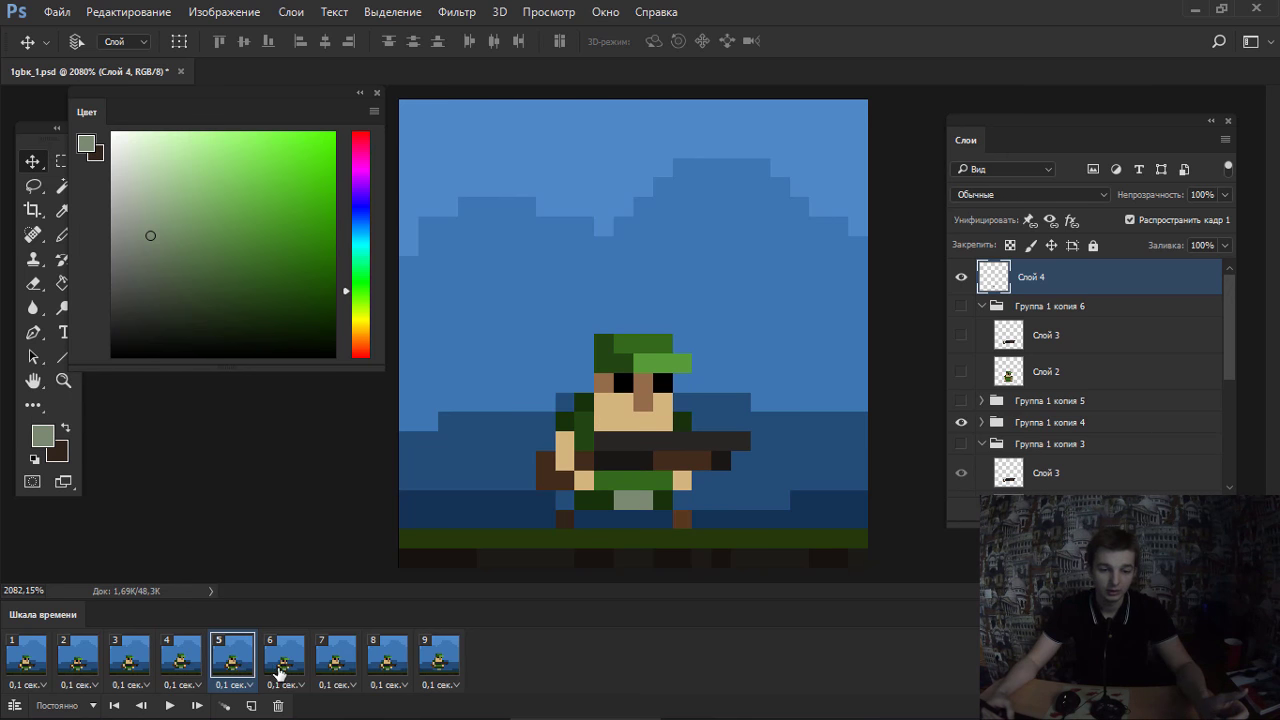
{"action": "left_click", "coordinate": [282, 668]}
{"action": "left_click", "coordinate": [347, 664]}
{"action": "left_click", "coordinate": [385, 662]}
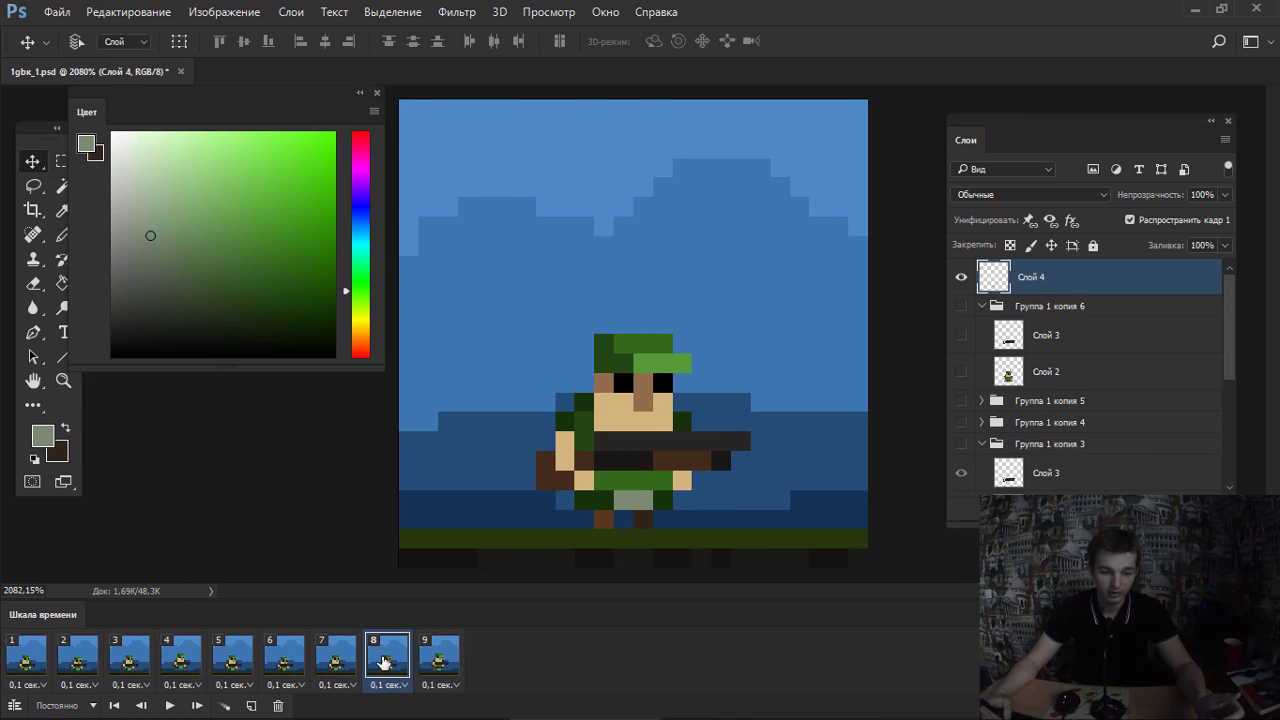
{"action": "left_click", "coordinate": [447, 667]}
{"action": "key", "text": "Up"}
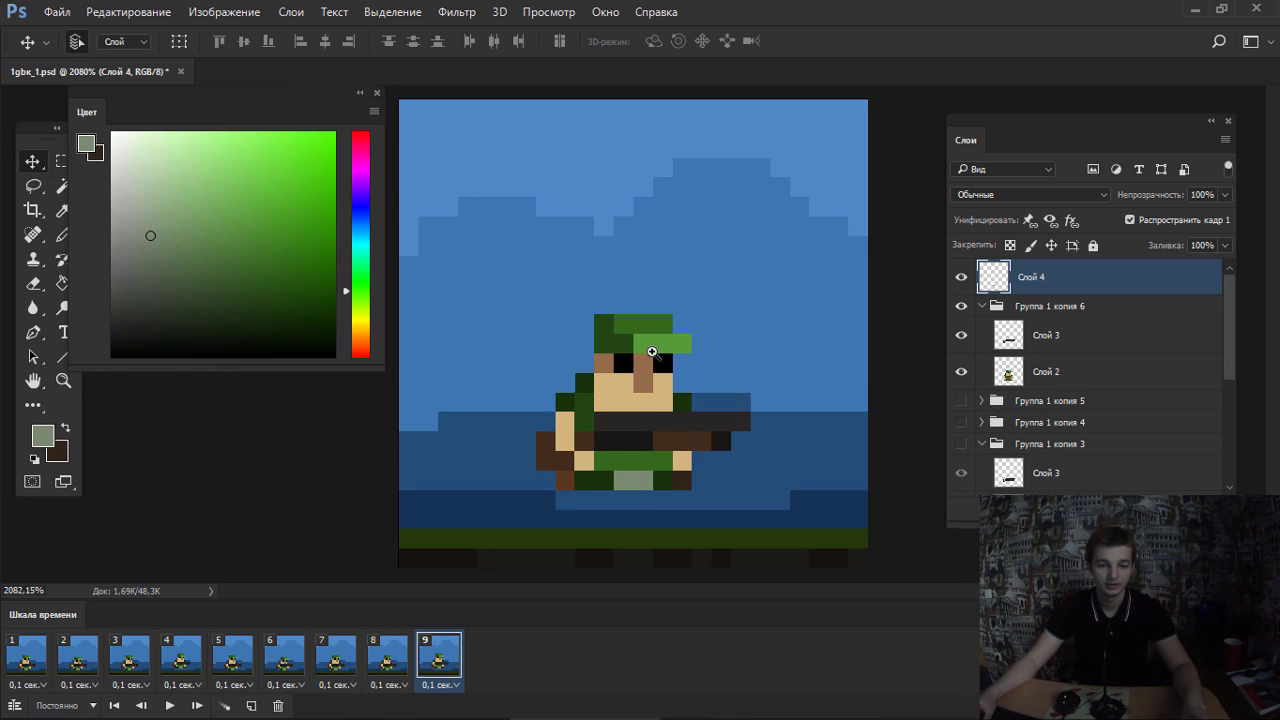
Zoom out and play the nine-frame walk cycle, pausing once, then resuming playback.
{"action": "scroll", "coordinate": [683, 353], "scroll_direction": "down", "scroll_amount": 3}
{"action": "key", "text": "space"}
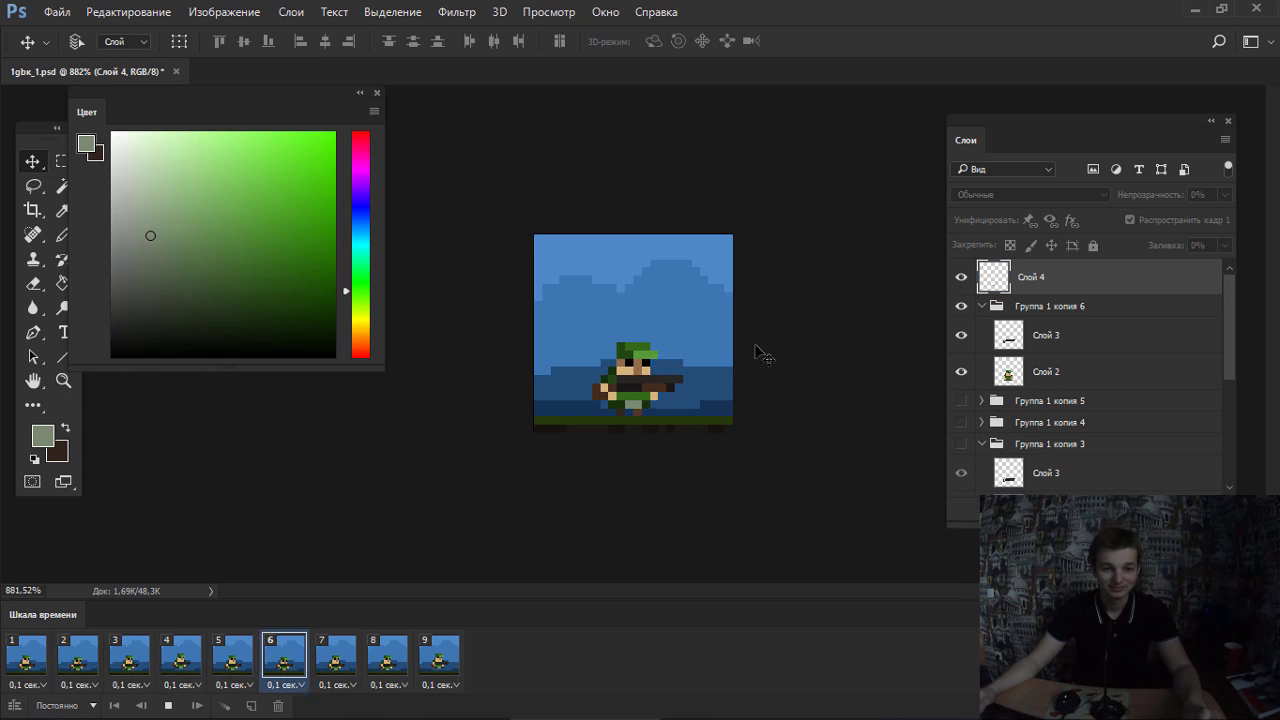
{"action": "key", "text": "space"}
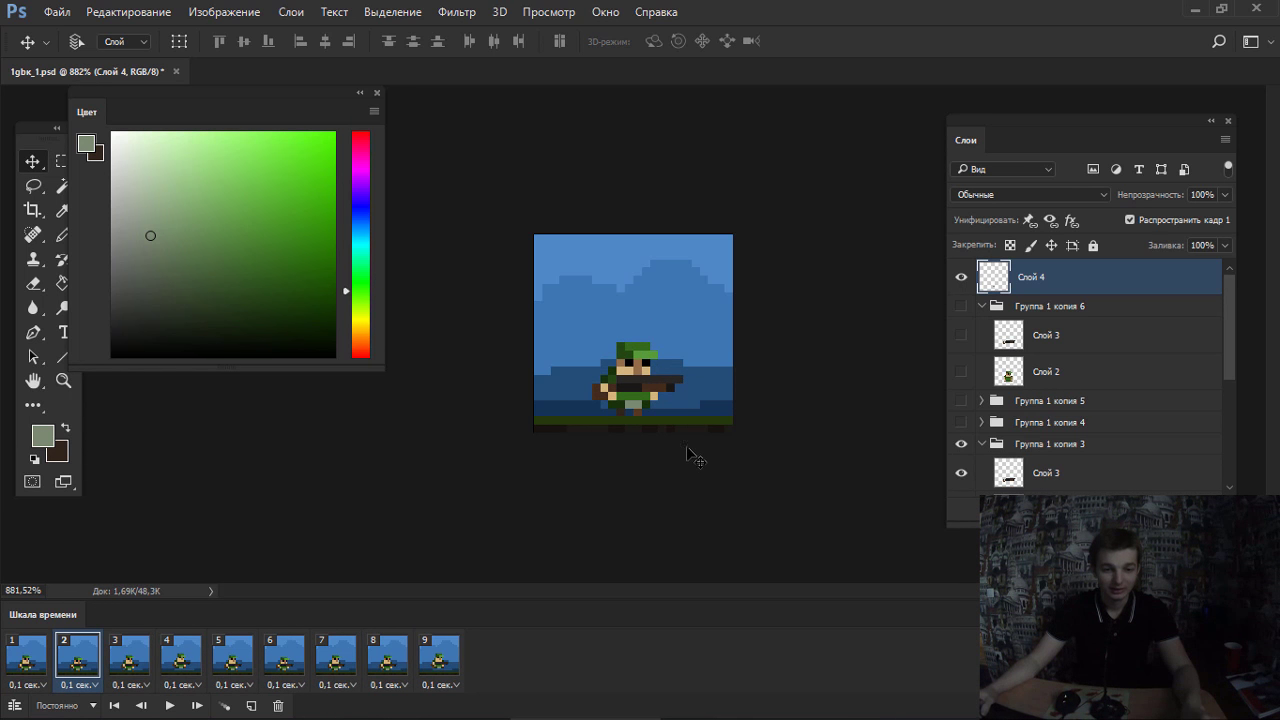
{"action": "key", "text": "space"}
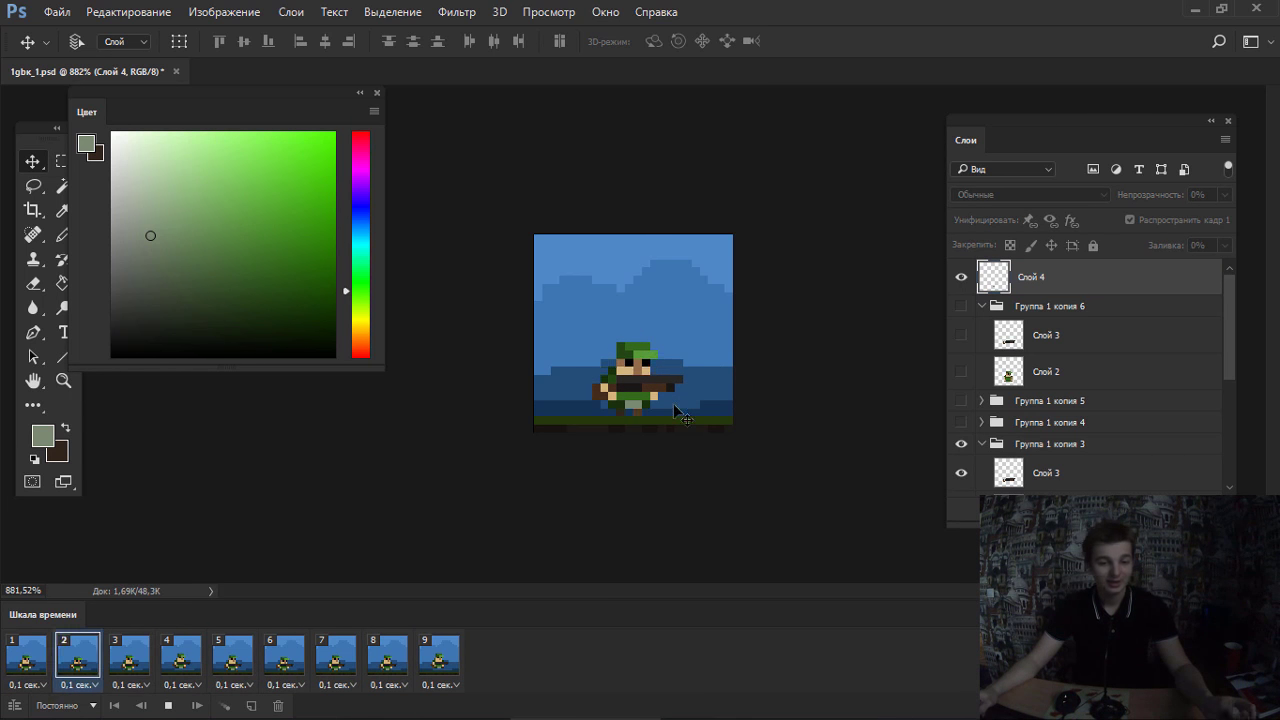